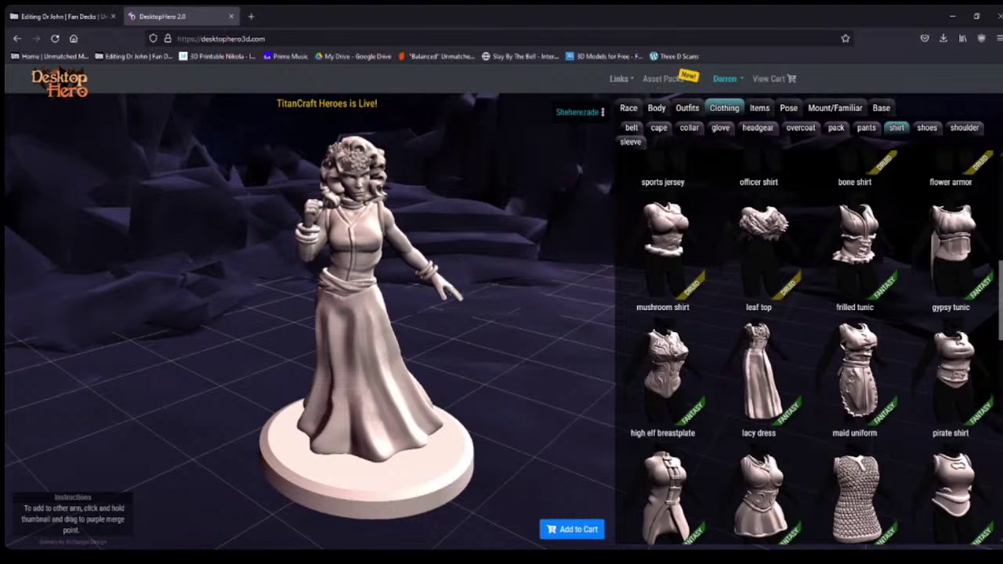
Step: Look through the shirt options for the female character and minimize the browser
scroll(807, 344, "up", 4)
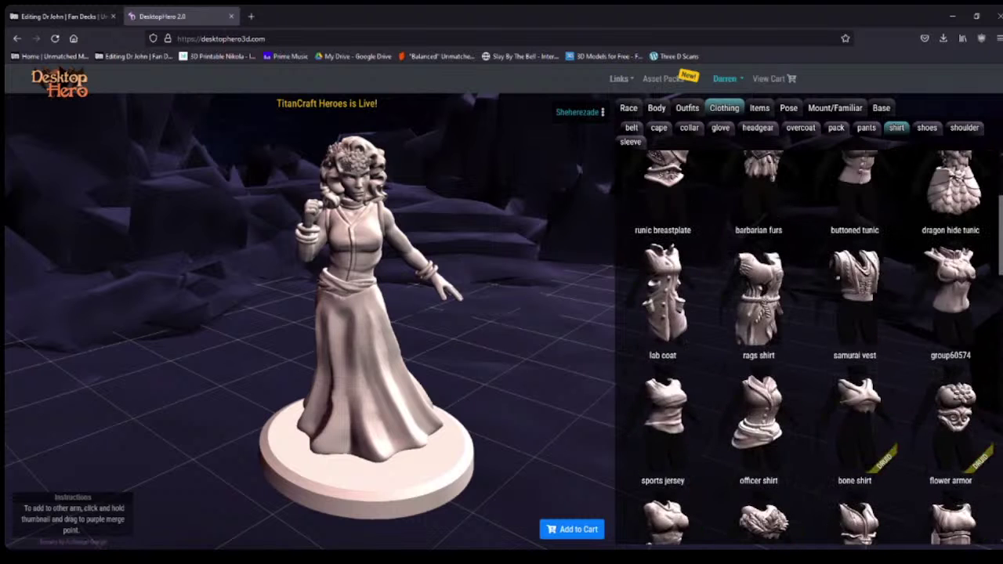
scroll(854, 207, "up", 2)
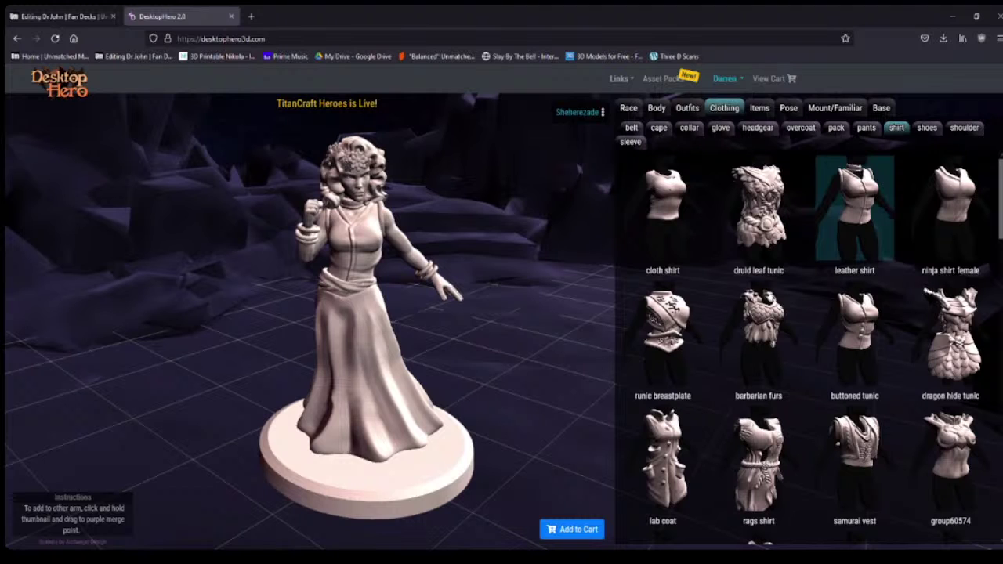
left_click(952, 16)
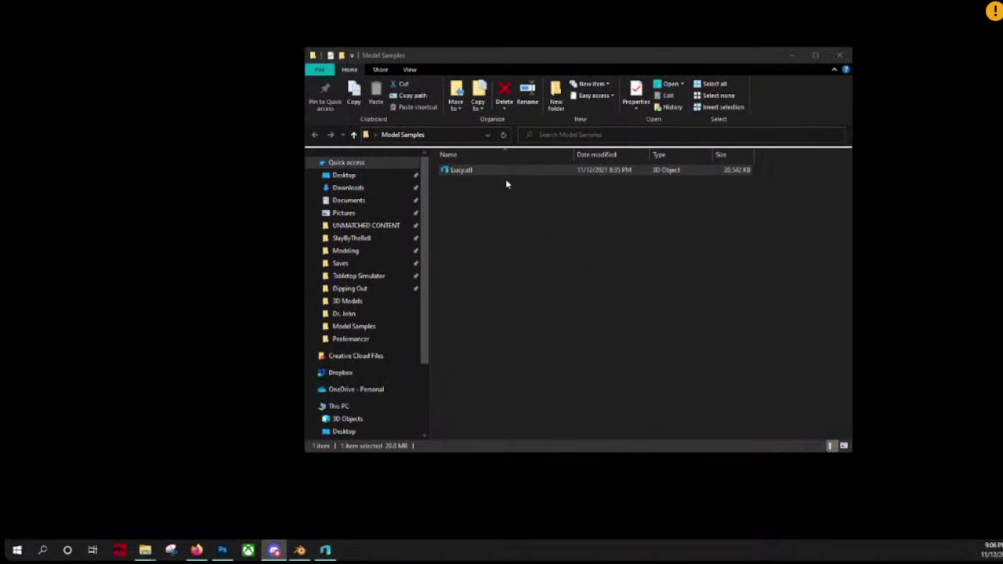
Step: Select Lucy.stl in the Model Samples folder and move the folder window slightly
left_click(678, 174)
left_click(465, 169)
left_click(521, 185)
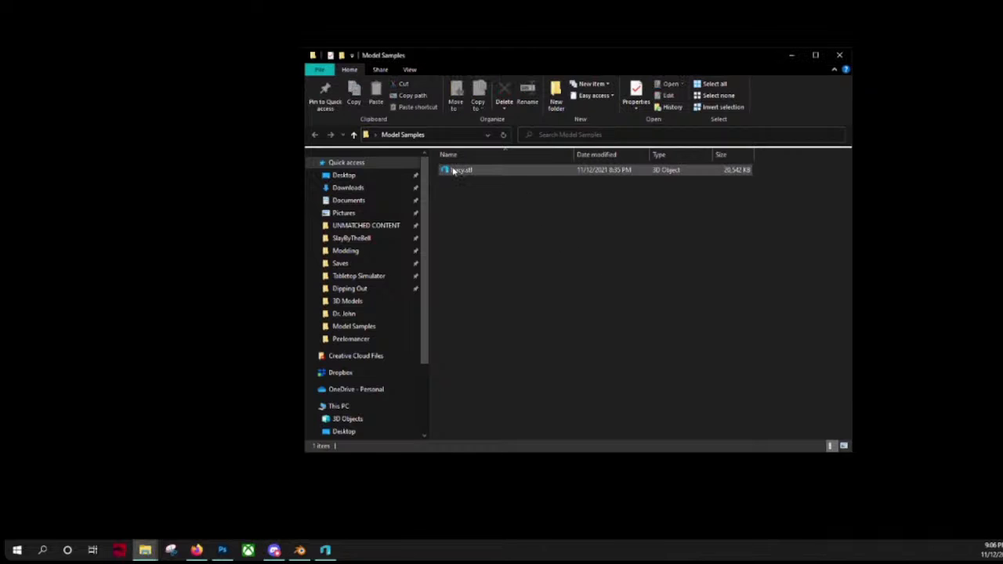
left_click(517, 170)
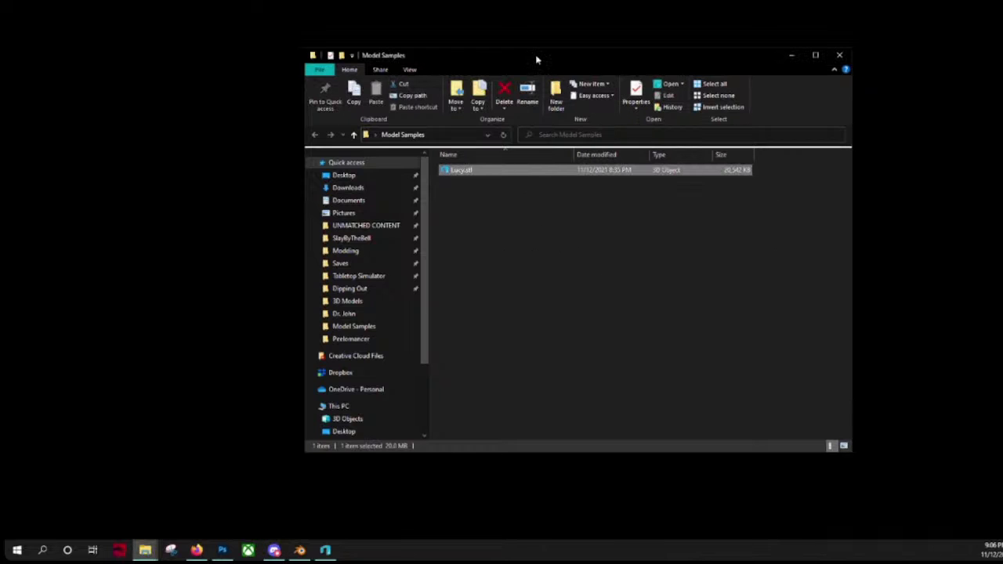
left_click_drag(538, 57, 505, 50)
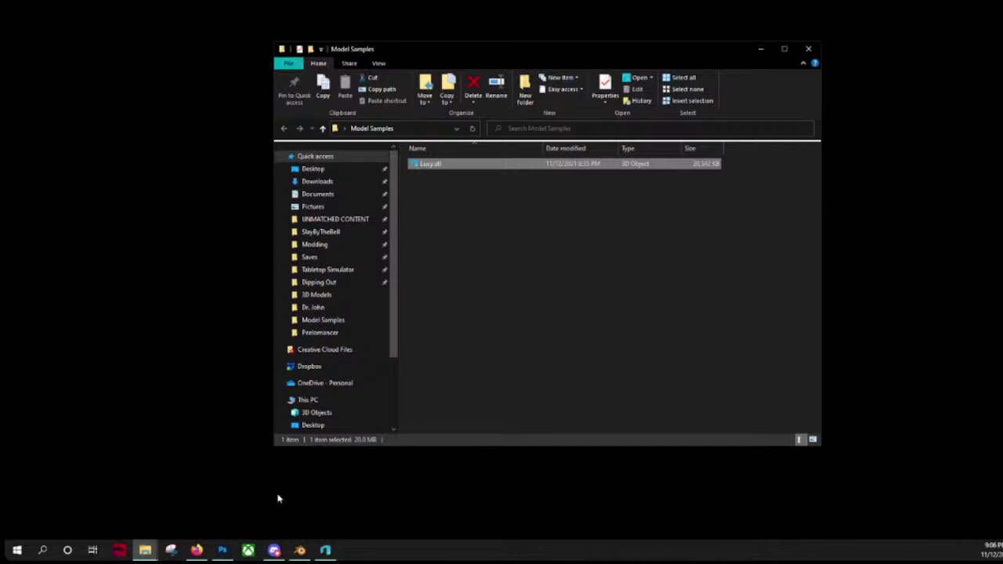
Step: Switch to Blender and start a new General file
left_click(297, 548)
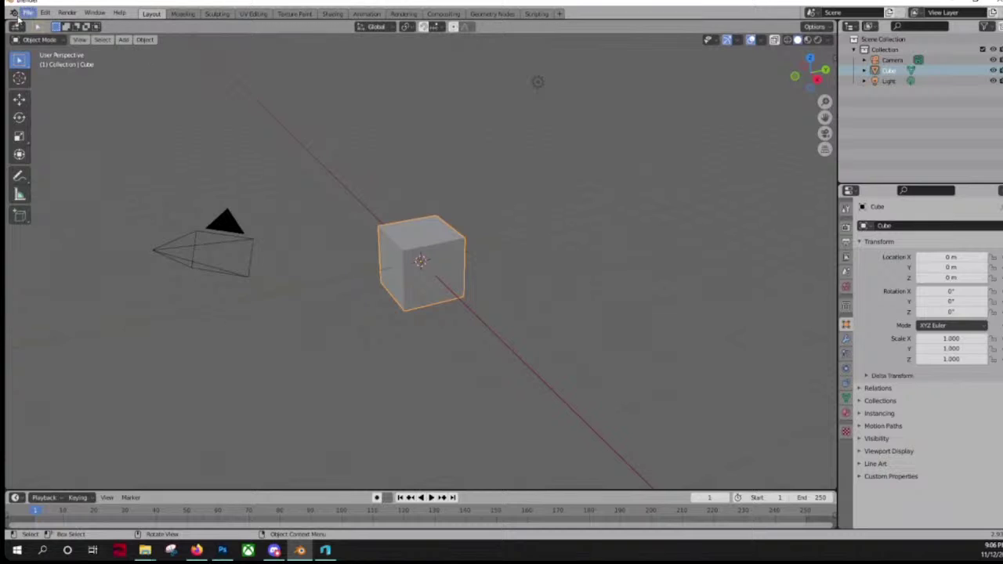
left_click(27, 13)
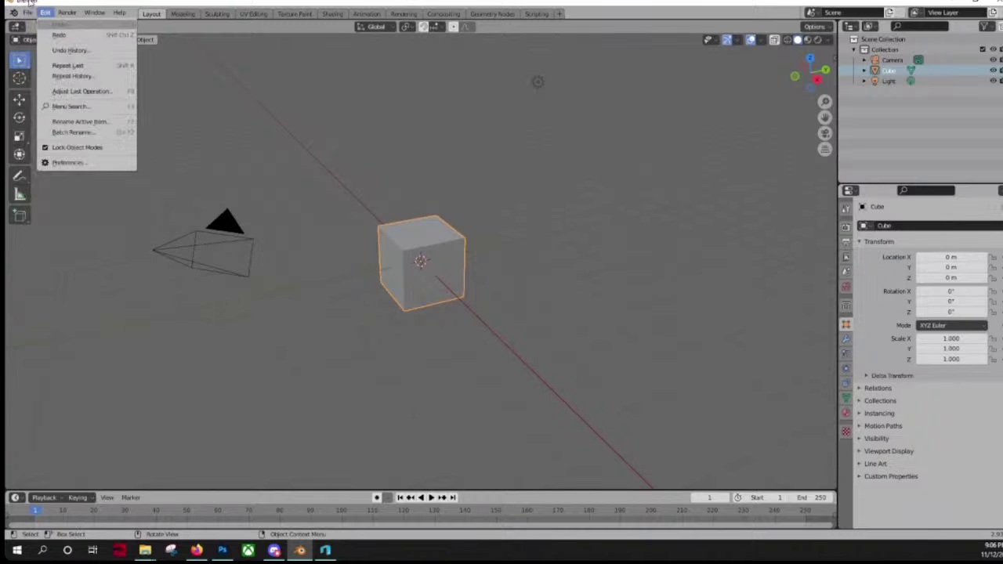
left_click(27, 15)
left_click(27, 13)
mouse_move(35, 24)
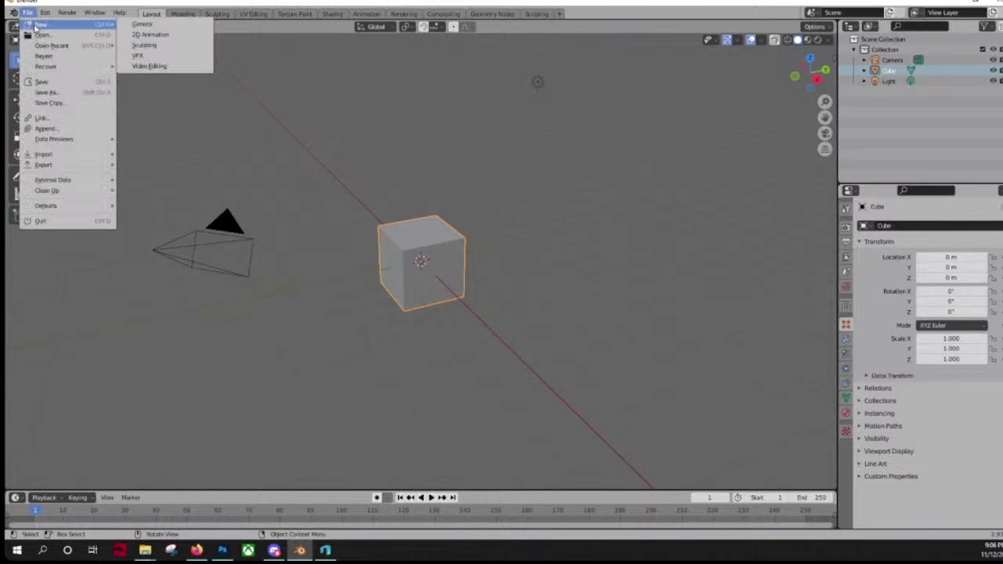
left_click(158, 29)
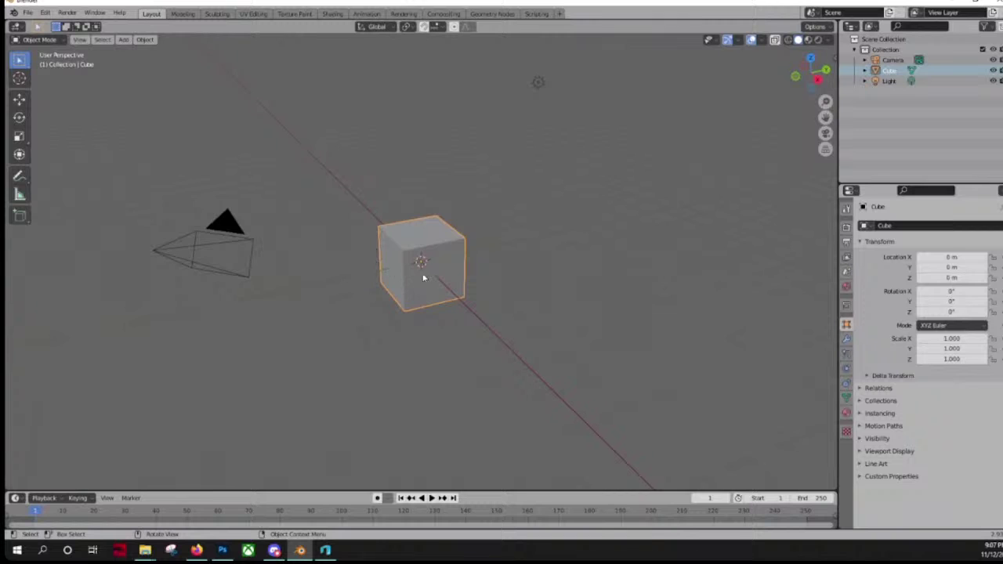
Step: Delete the default cube from the scene
scroll(416, 273, "down", 3)
scroll(423, 275, "down", 2)
scroll(419, 273, "up", 5)
left_click(347, 201)
right_click(347, 202)
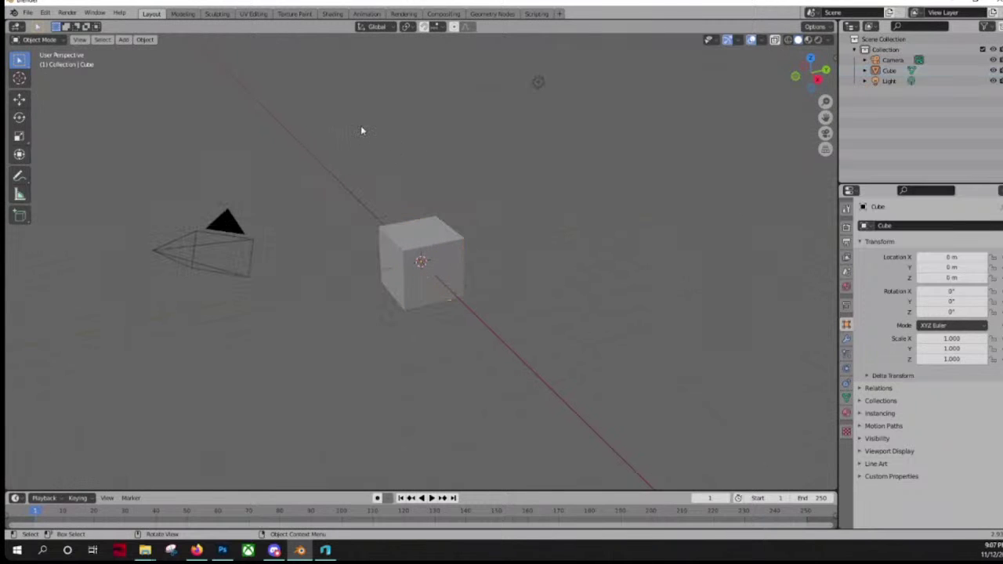
left_click(394, 227)
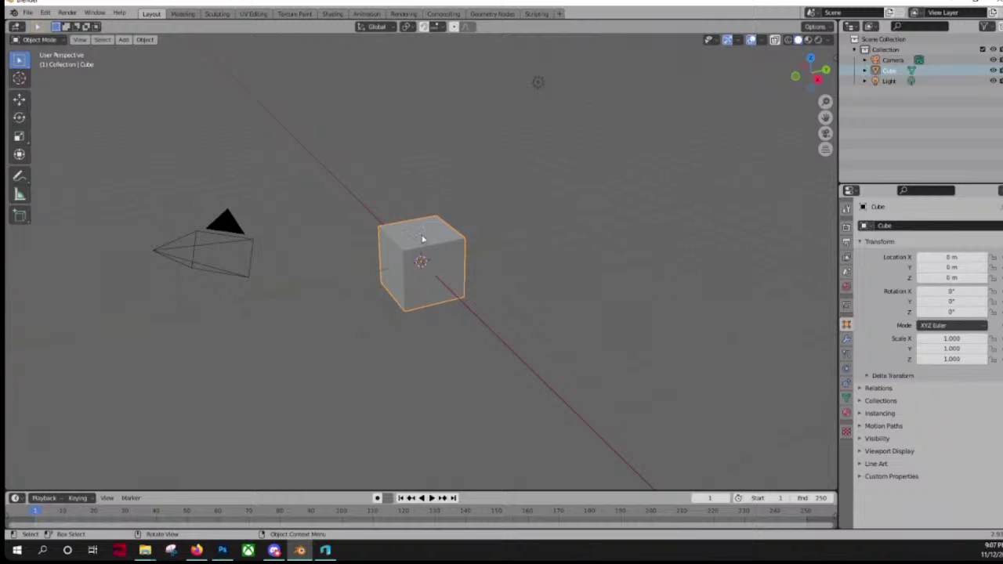
key("Delete")
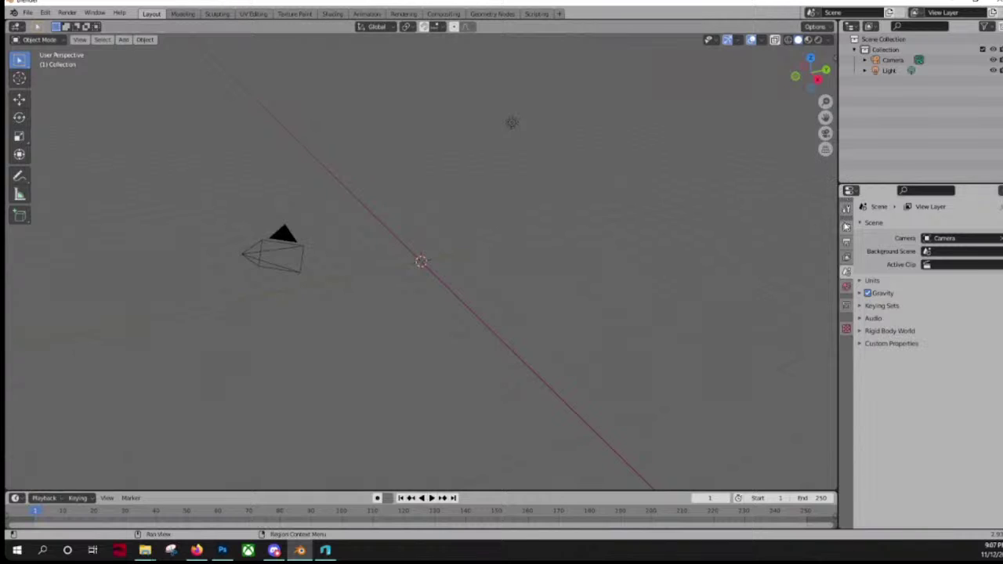
Step: Set the scene's length unit to Centimeters
left_click(860, 282)
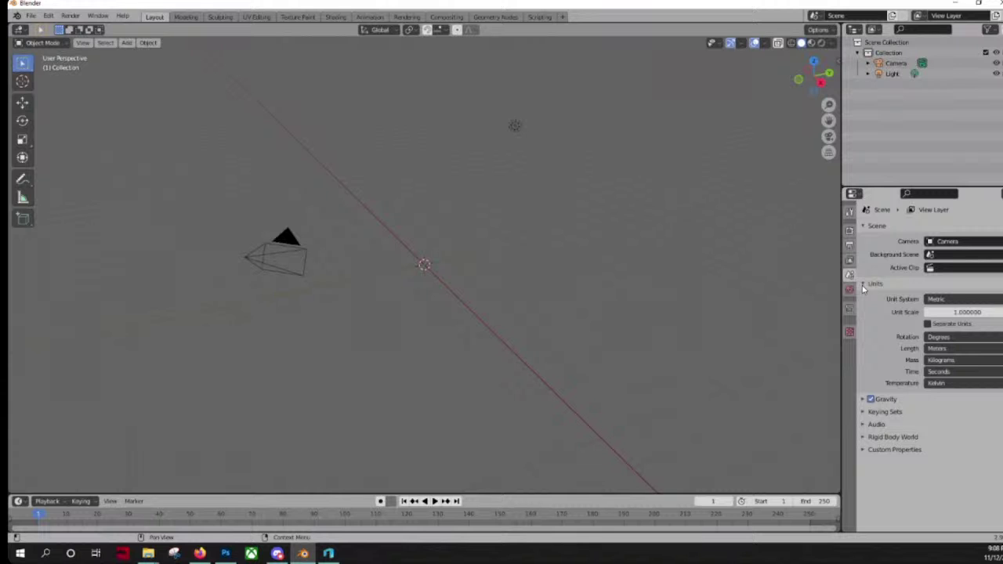
left_click(993, 337)
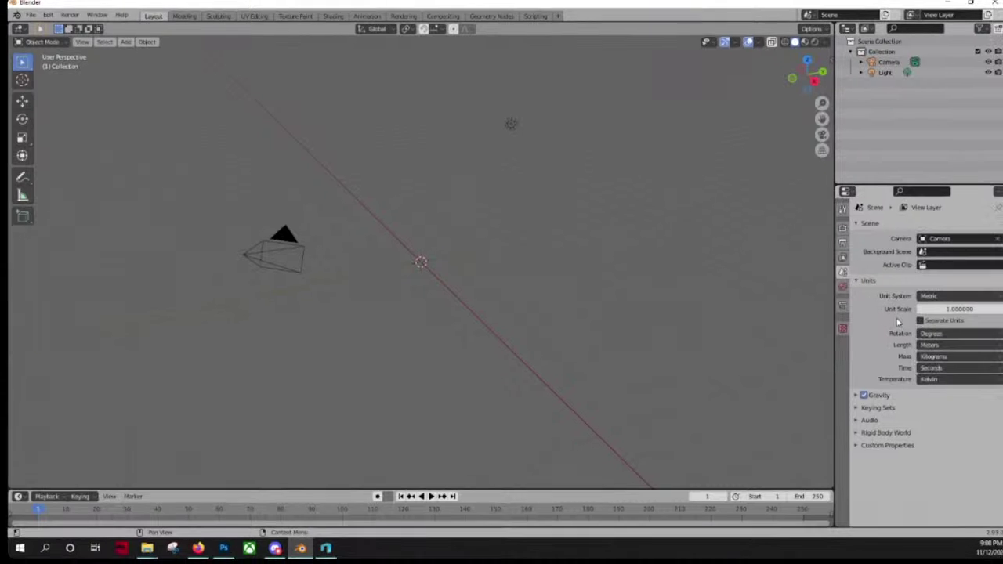
left_click(936, 346)
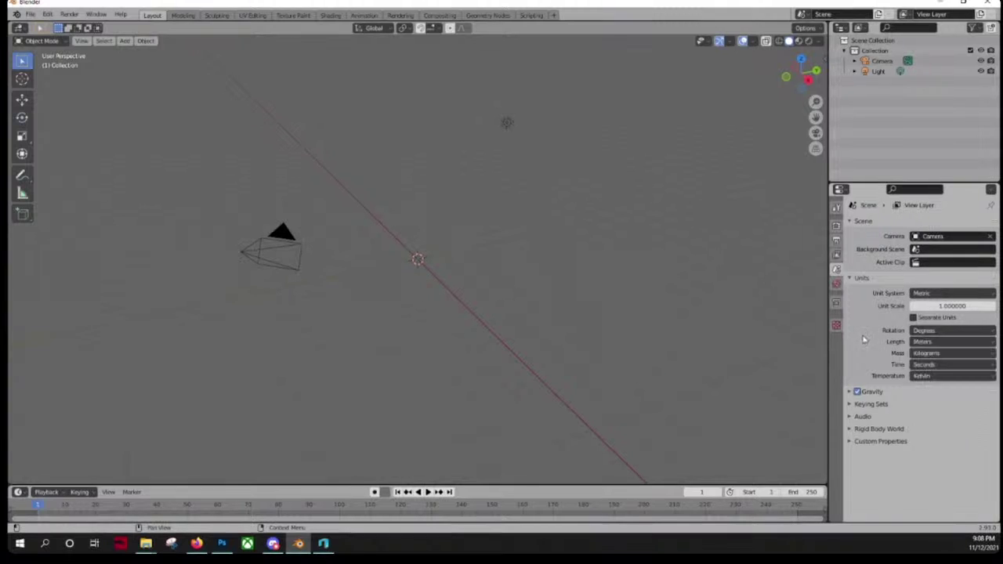
left_click(932, 342)
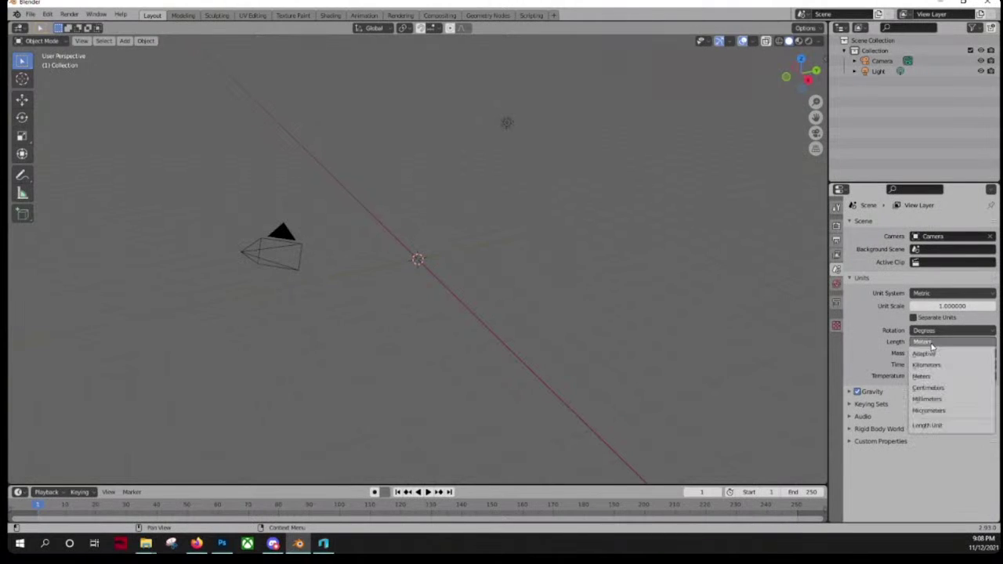
left_click(928, 388)
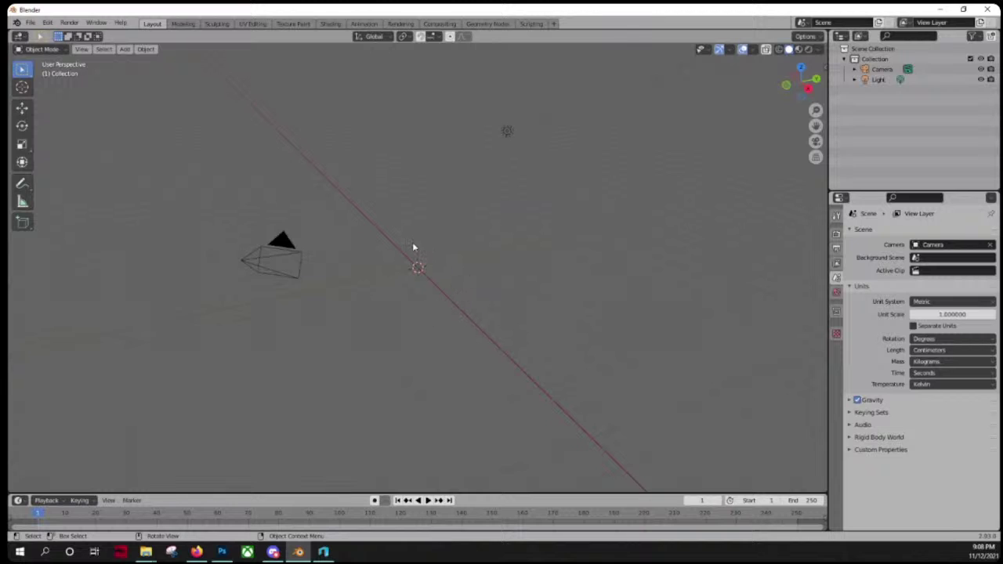
Step: Examine the empty scene around the origin from different angles and distances
middle_click_drag(405, 237, 395, 217)
middle_click_drag(391, 237, 389, 215)
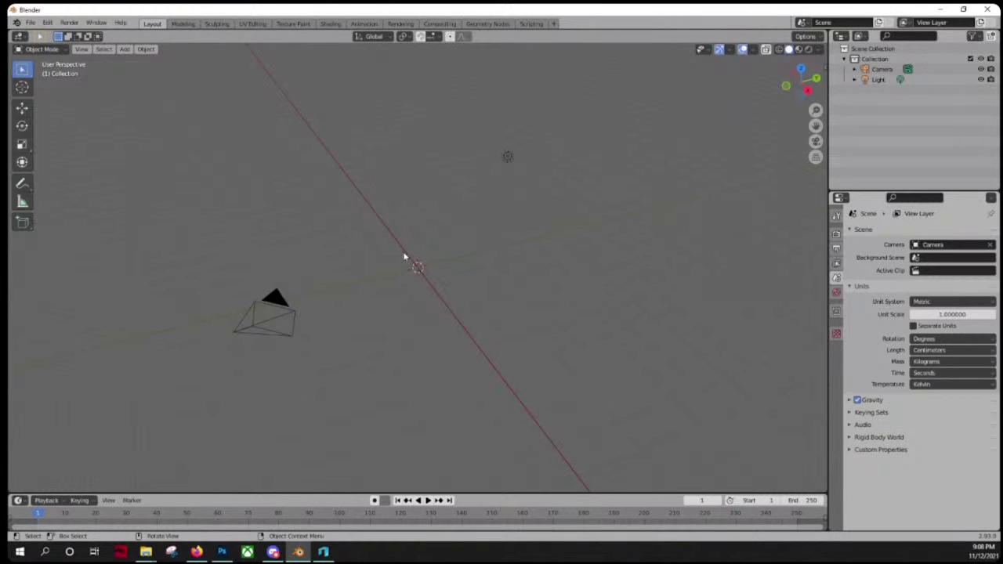
left_click_drag(420, 289, 446, 282)
left_click_drag(389, 245, 439, 297)
scroll(403, 227, "up", 2)
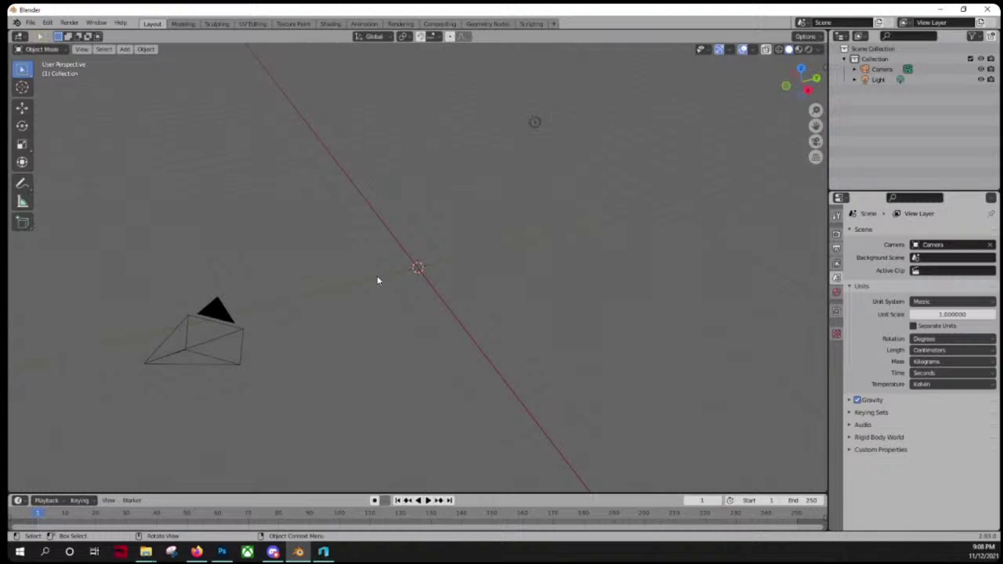
key("x")
right_click(431, 248)
key("Escape")
middle_click_drag(380, 271, 415, 268)
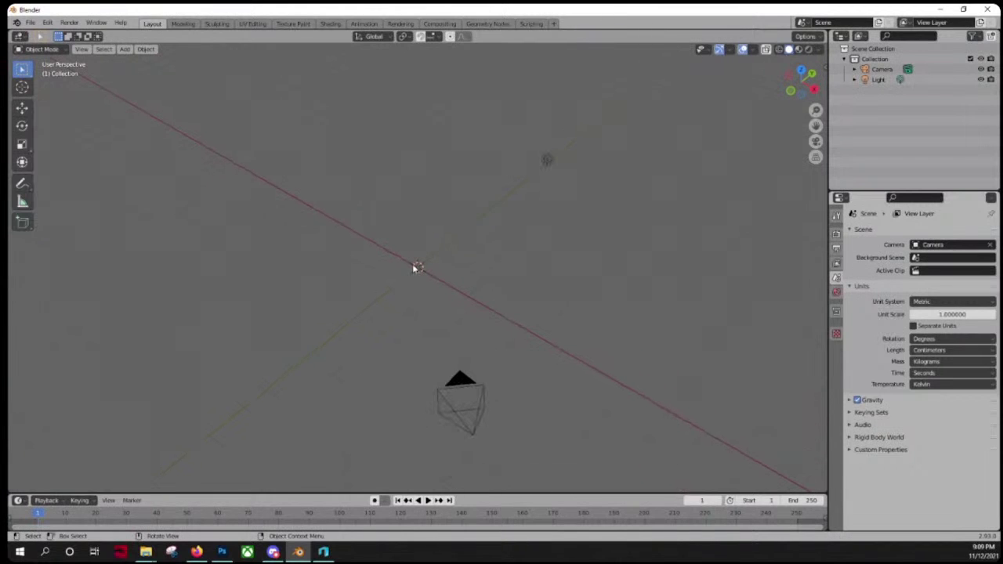
scroll(416, 268, "up", 3)
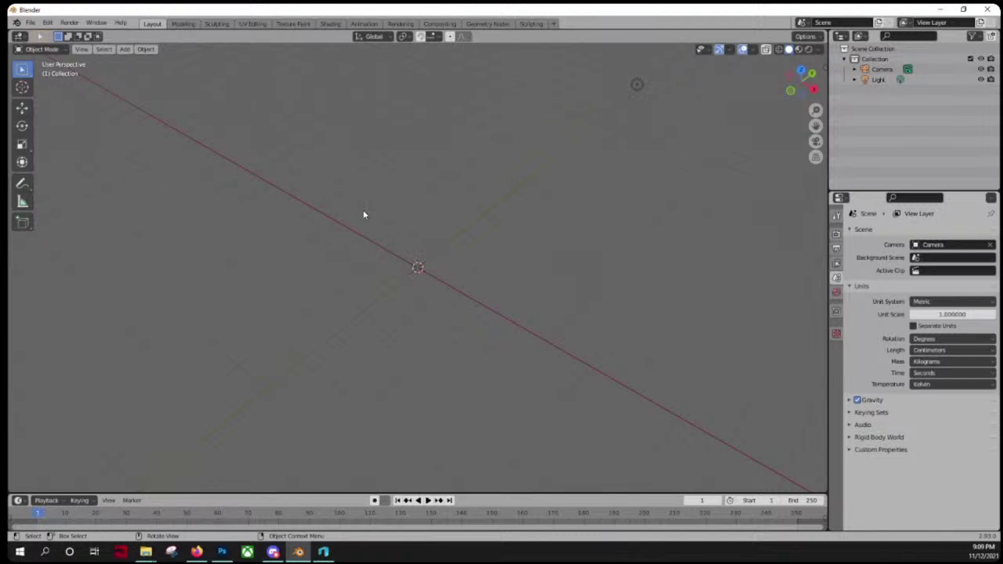
Step: Export the scene as STL over Lucy.stl in the desktop's Model Samples folder, check the file there and return to Blender
left_click(30, 22)
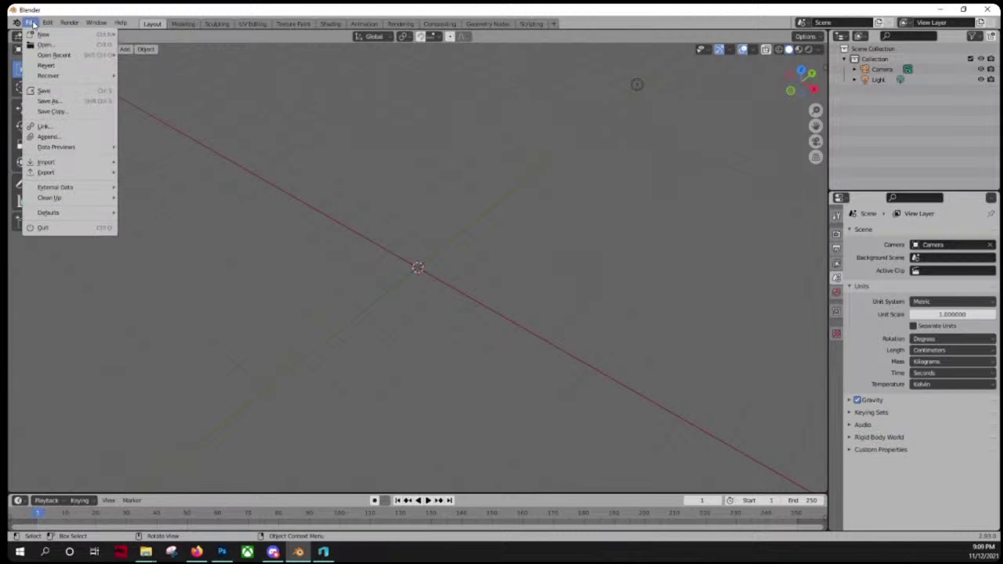
mouse_move(52, 175)
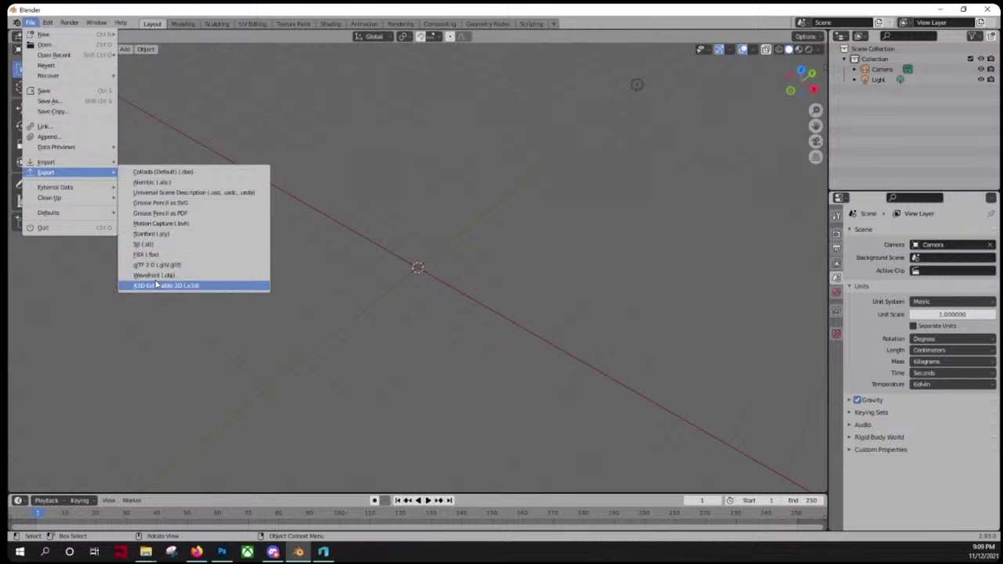
left_click(157, 245)
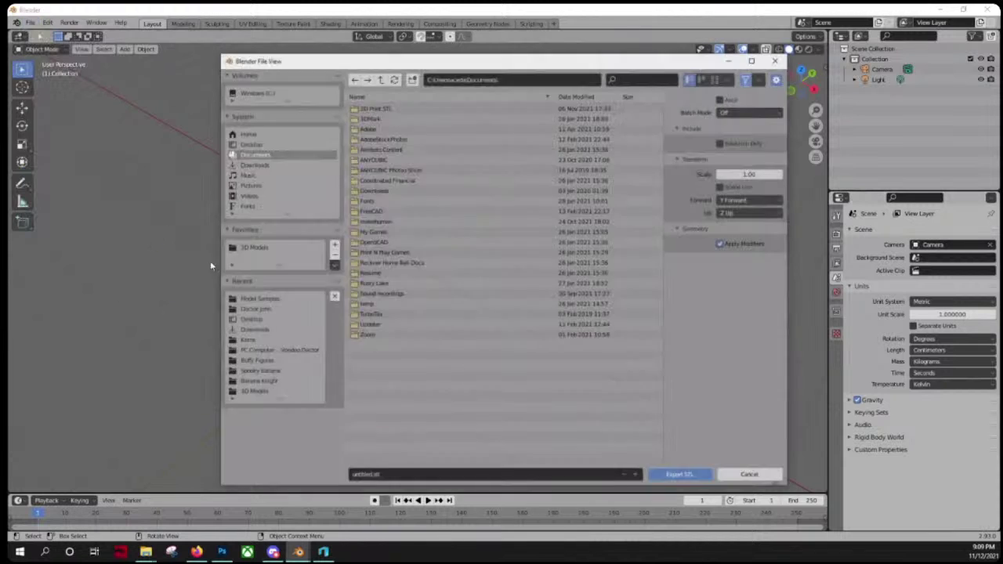
left_click(249, 144)
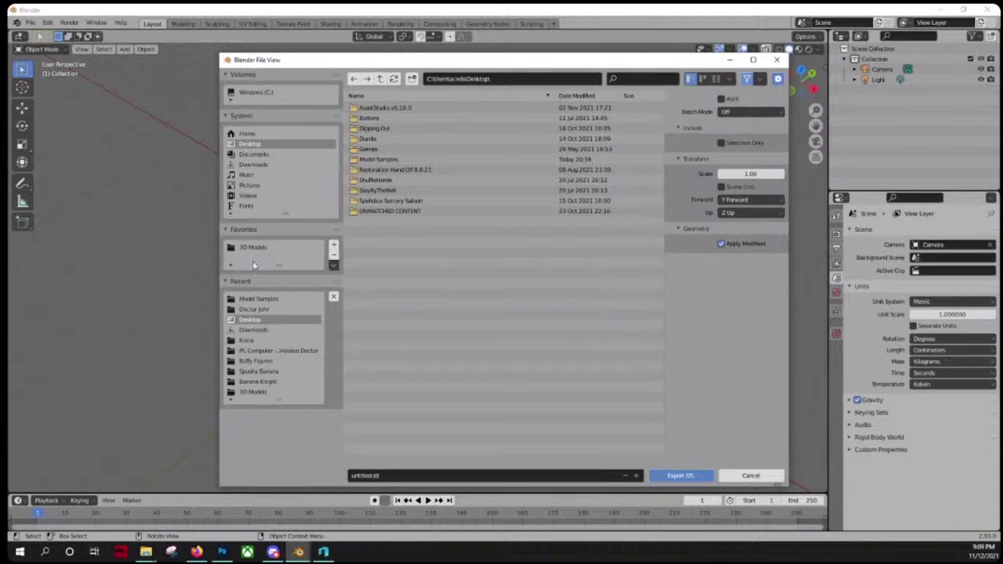
double_click(362, 160)
double_click(380, 107)
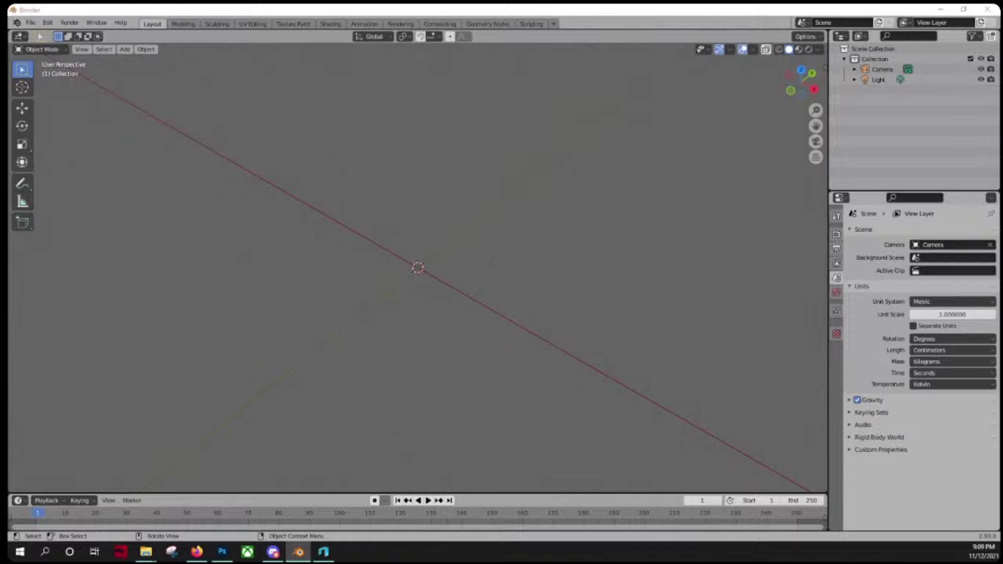
key("alt+Tab")
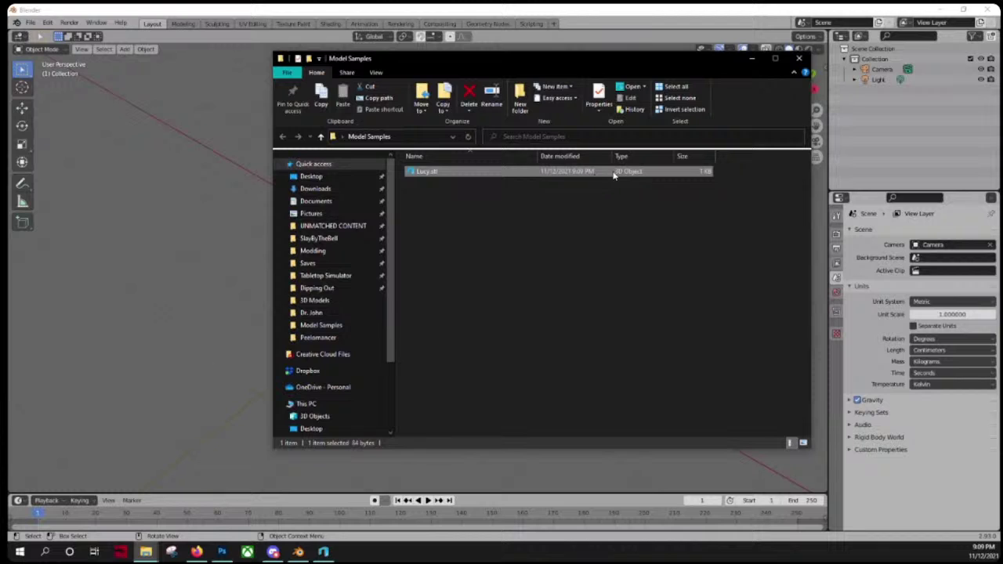
left_click(583, 25)
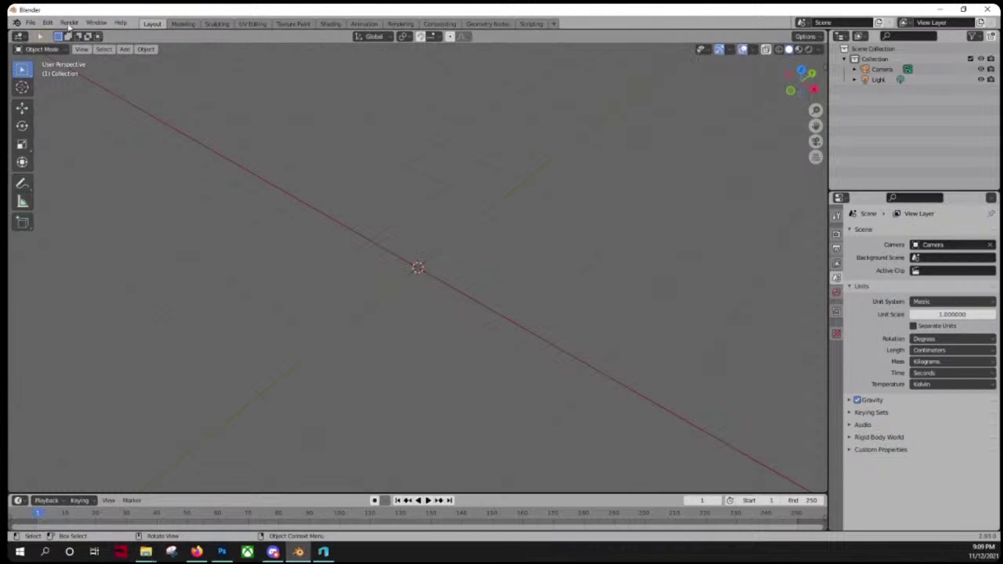
Step: Import Lucy.stl as an STL from the desktop's Model Samples folder
left_click(36, 23)
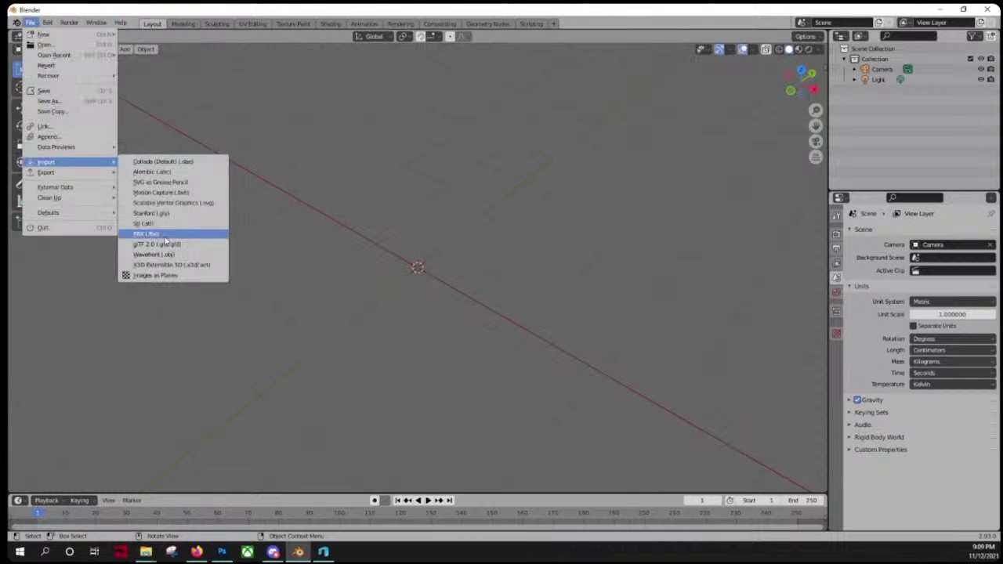
left_click(145, 223)
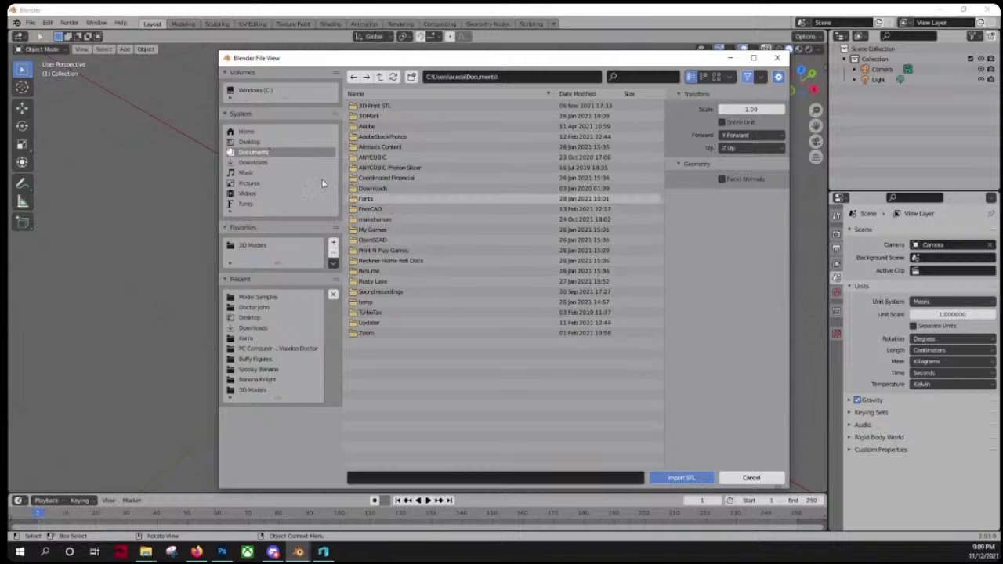
left_click(254, 144)
double_click(369, 158)
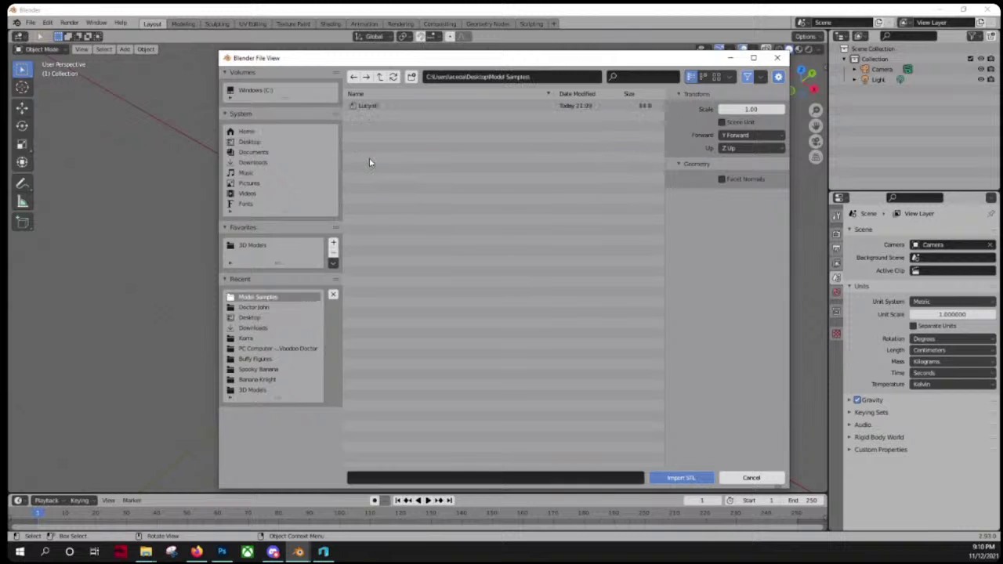
double_click(375, 104)
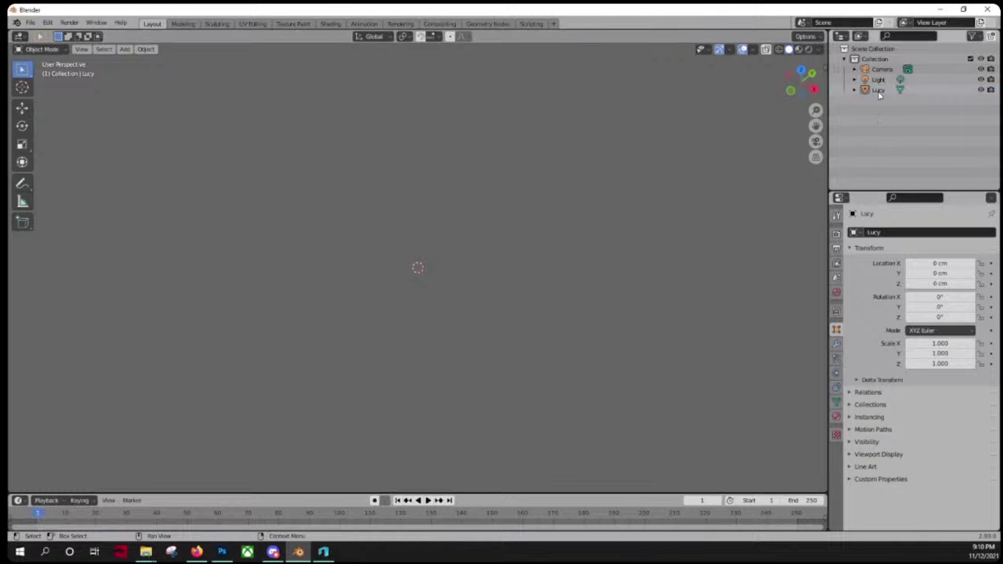
Step: Show the imported Lucy object's location, rotation, scale and dimensions within the 3D view
scroll(470, 245, "up", 3)
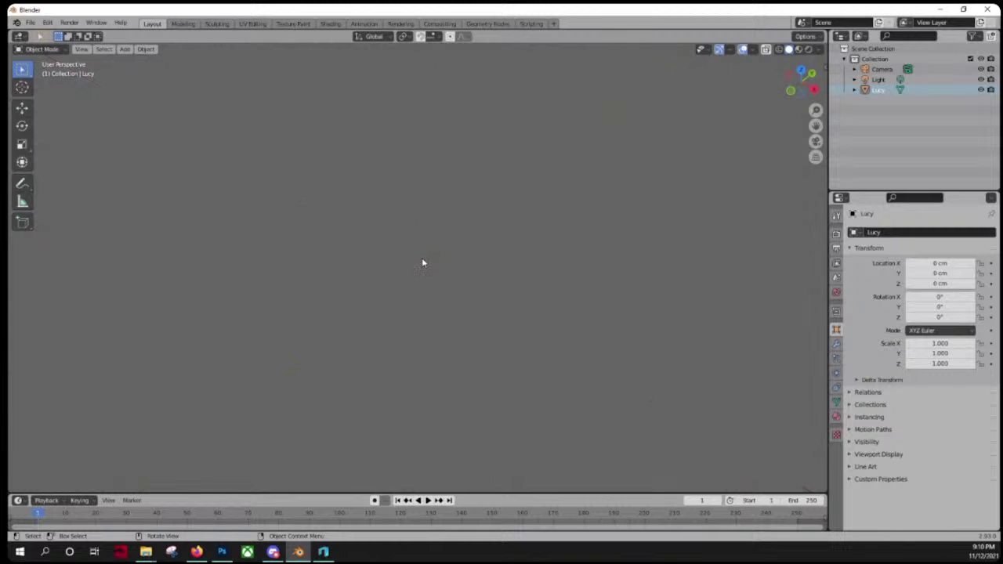
left_click(822, 64)
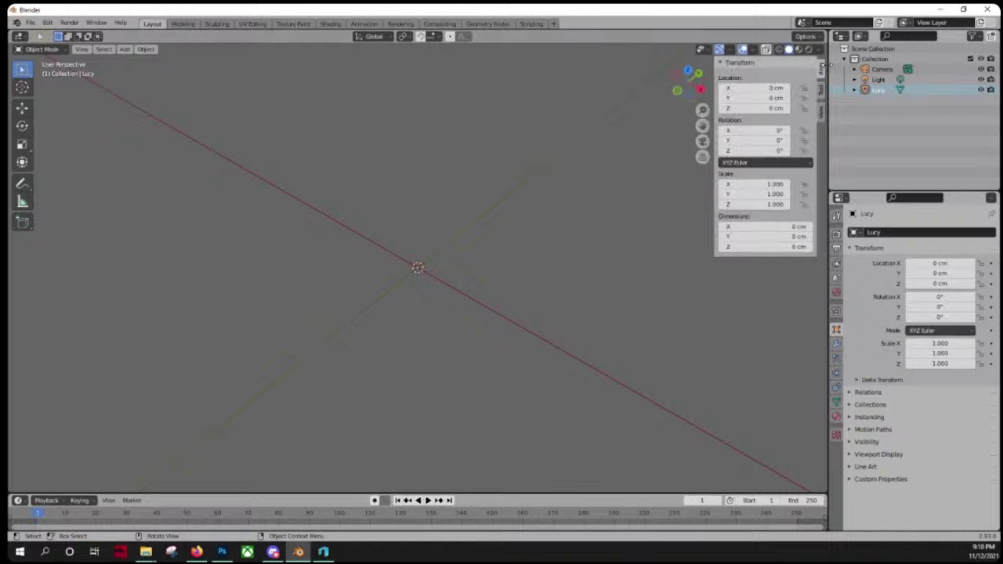
Step: Delete the Lucy object from the scene and close the Lucy model open in 3D Builder
left_click(854, 91)
left_click(890, 102)
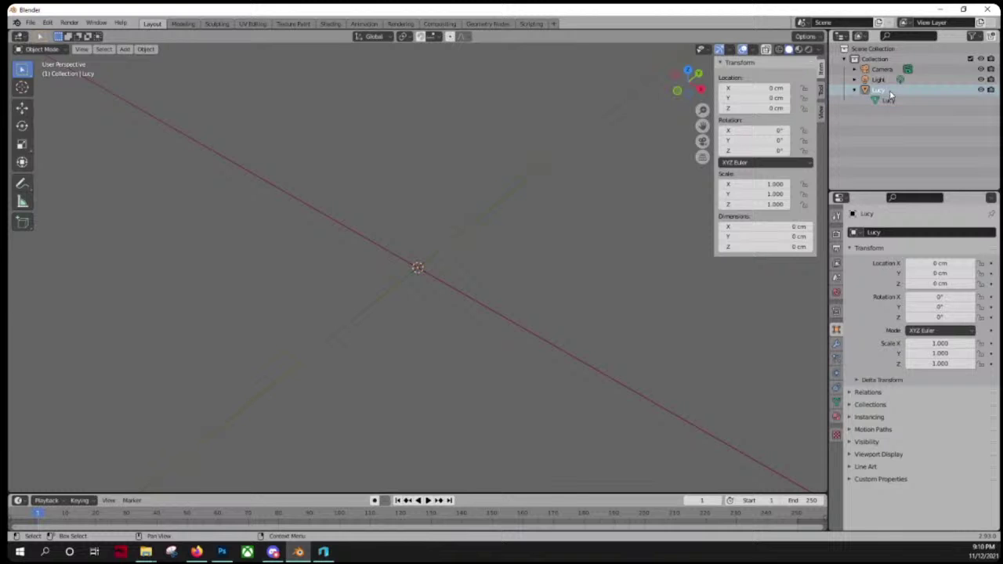
key("x")
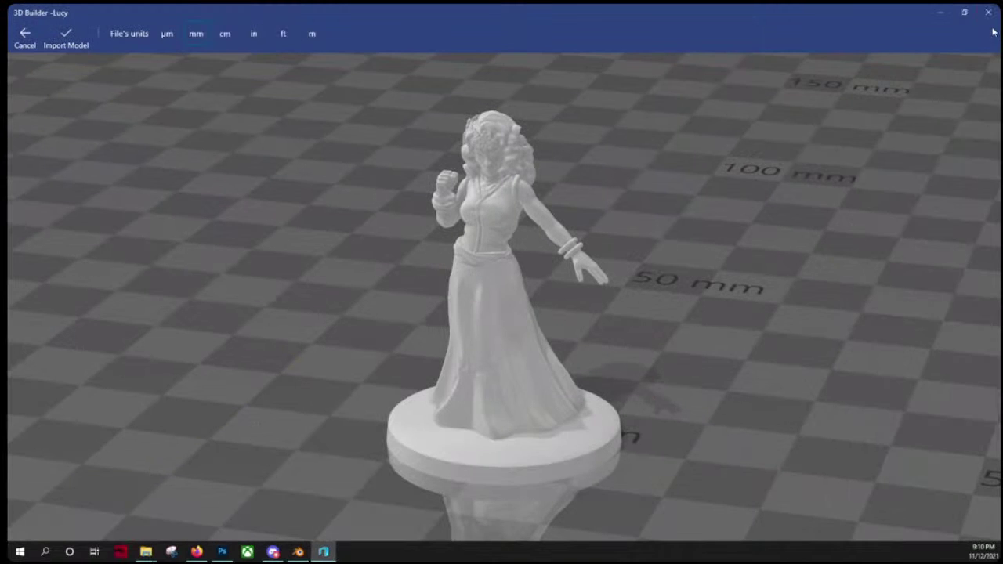
left_click(988, 11)
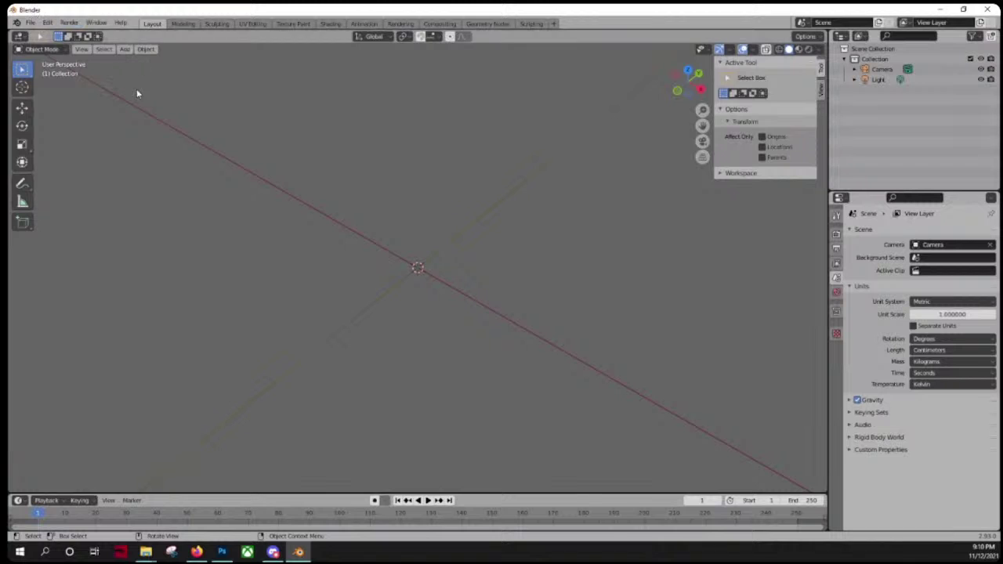
Step: Import Lucy.stl again as an STL from the desktop's Model Samples folder
left_click(31, 23)
mouse_move(47, 161)
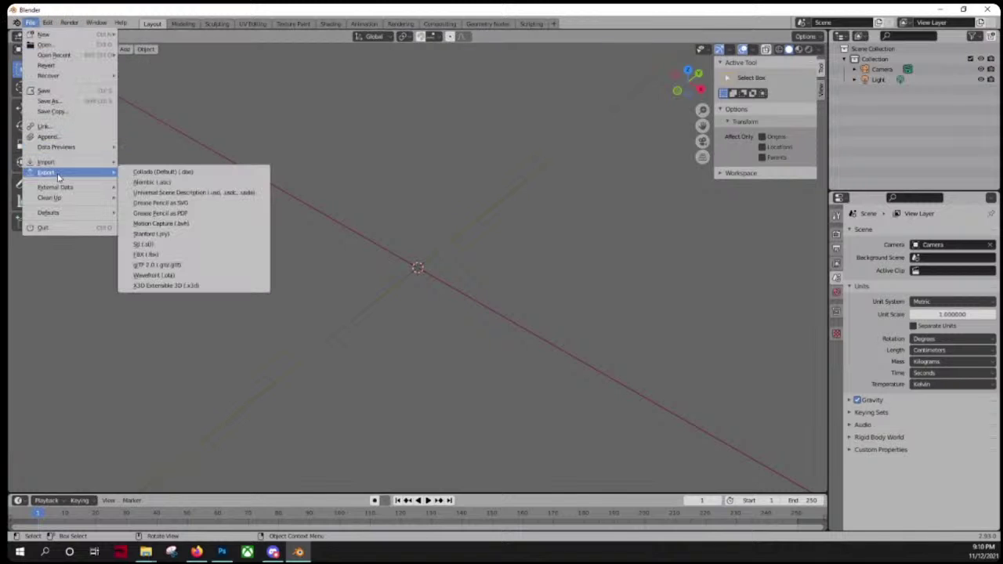
left_click(156, 215)
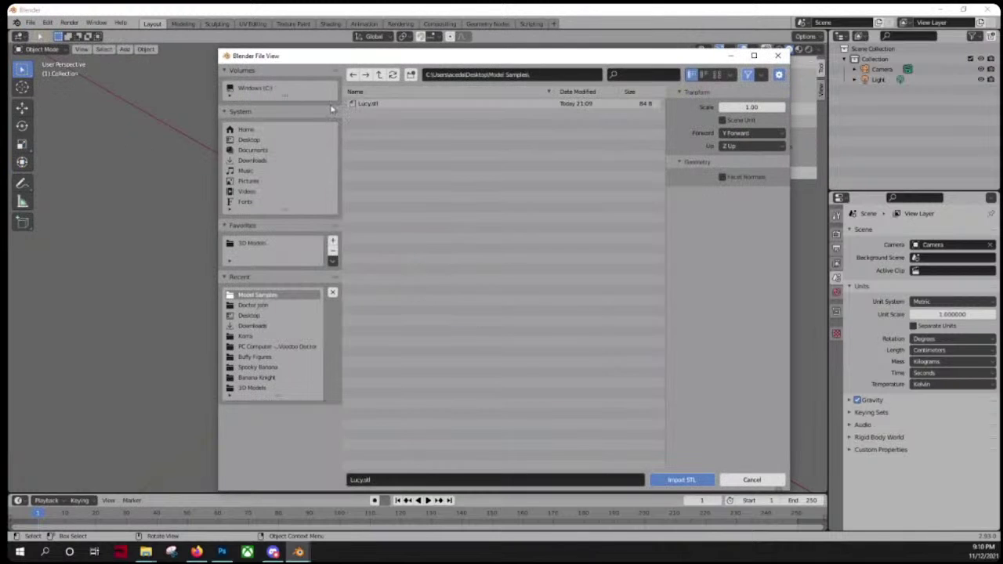
double_click(364, 104)
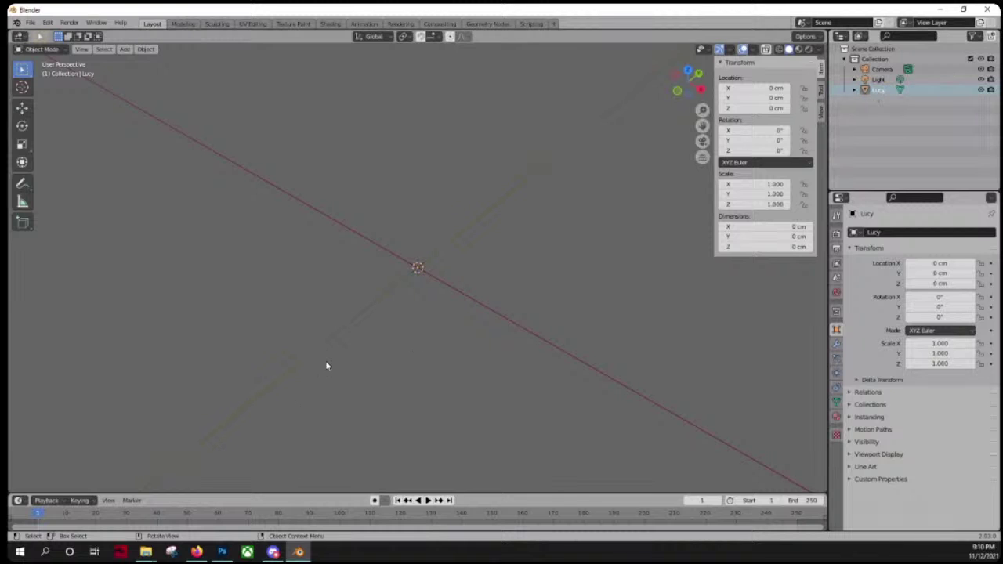
Step: Check the imported Lucy mesh around the origin in the Modeling workspace
key("ctrl+Page_Down")
scroll(351, 340, "down", 20)
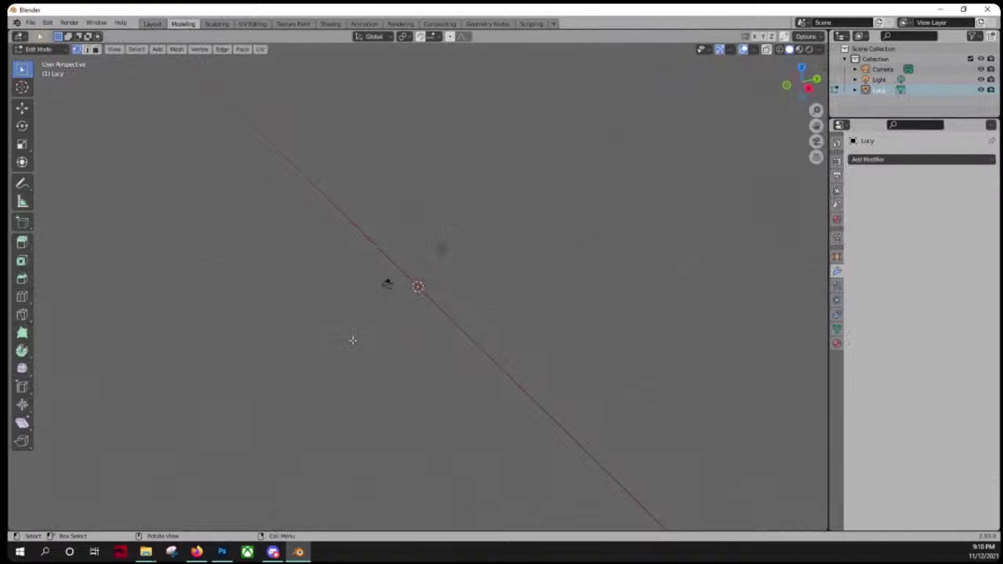
scroll(351, 345, "up", 5)
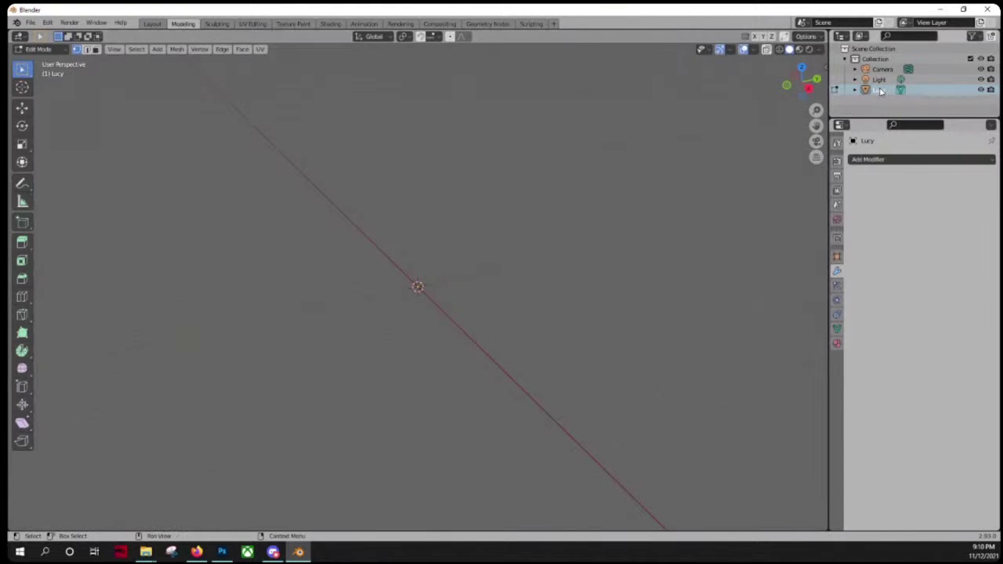
Step: Delete the Lucy object and quit Blender without saving the untitled file
key("x")
left_click(987, 10)
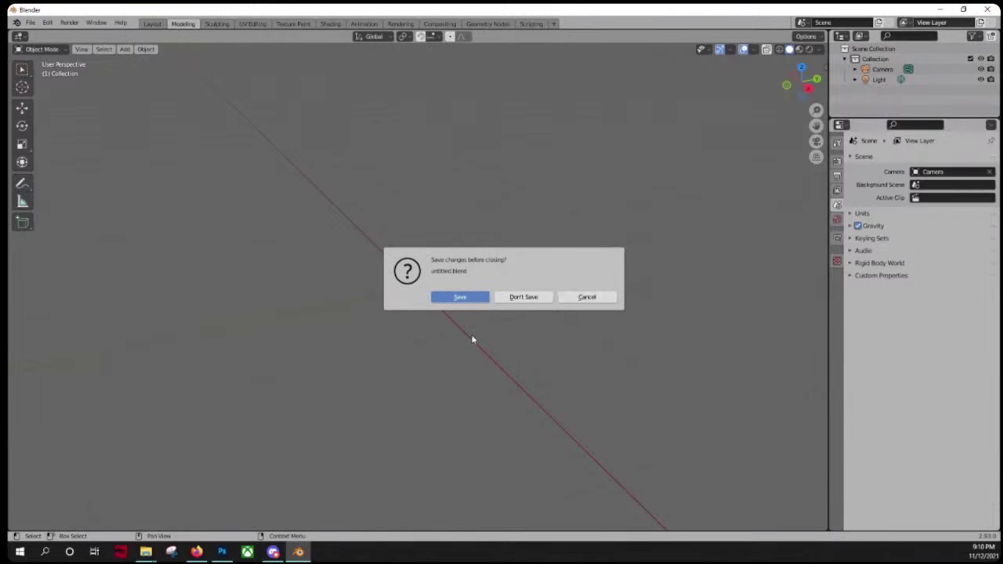
left_click(524, 297)
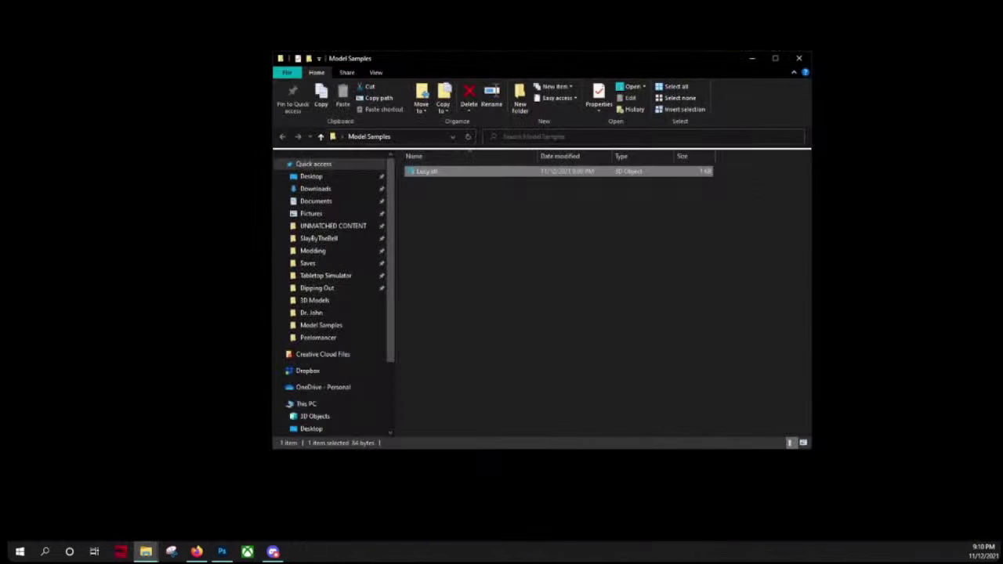
Step: Restart Blender with a new General file and delete the default cube
double_click(529, 170)
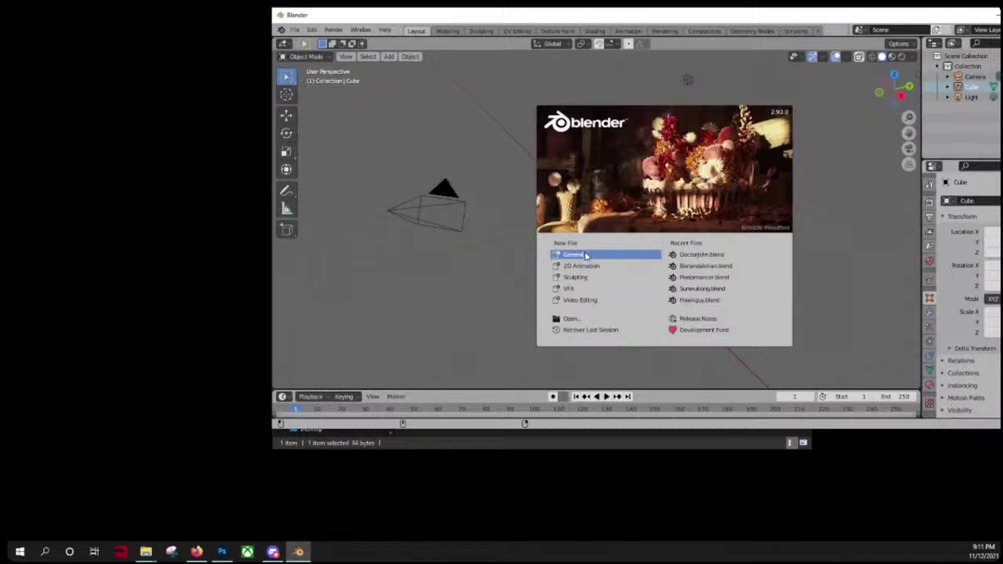
left_click(586, 256)
key("Delete")
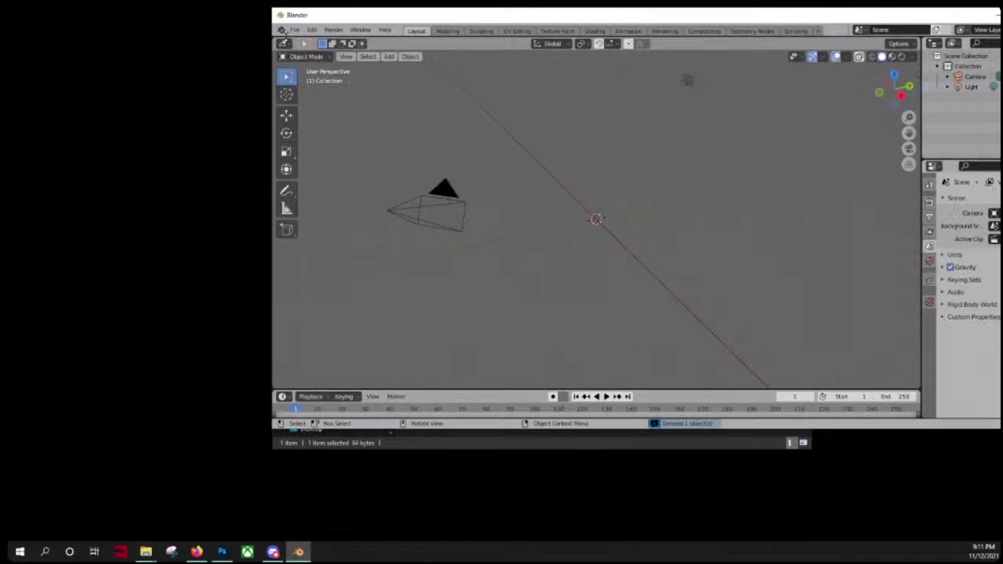
Step: Import Lucy.stl as an STL from the desktop's Model Samples folder into the new scene
left_click(294, 30)
mouse_move(348, 170)
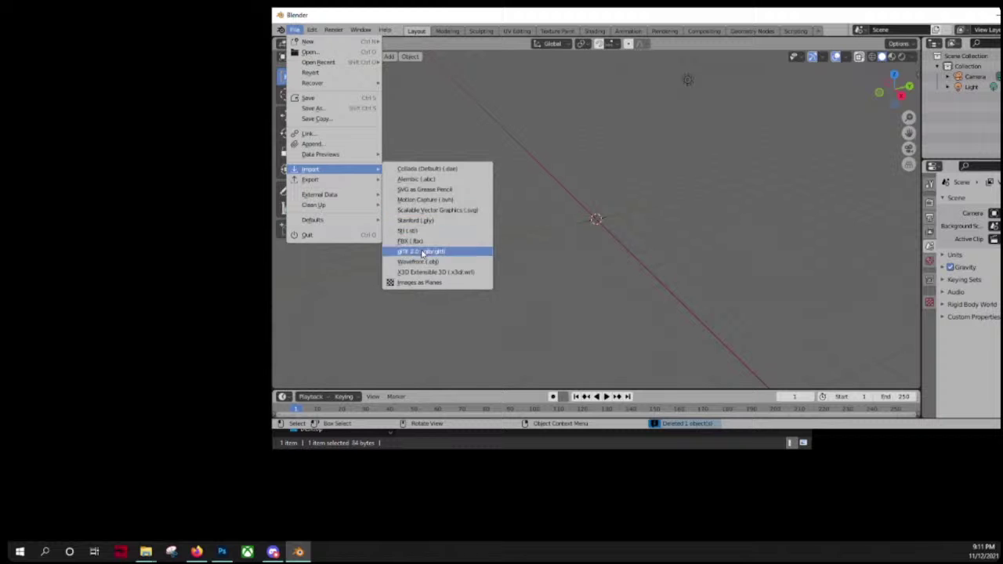
left_click(418, 231)
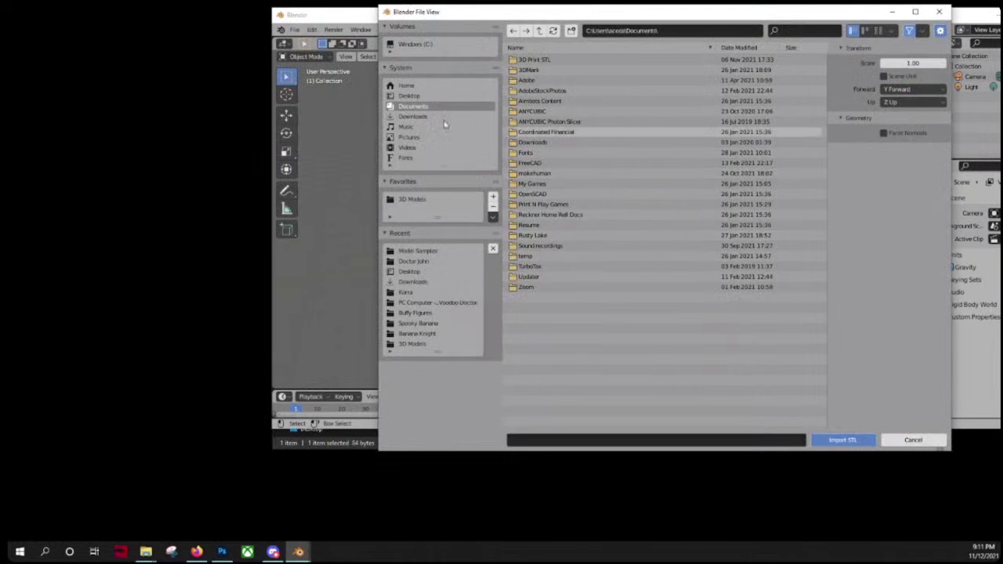
left_click(413, 96)
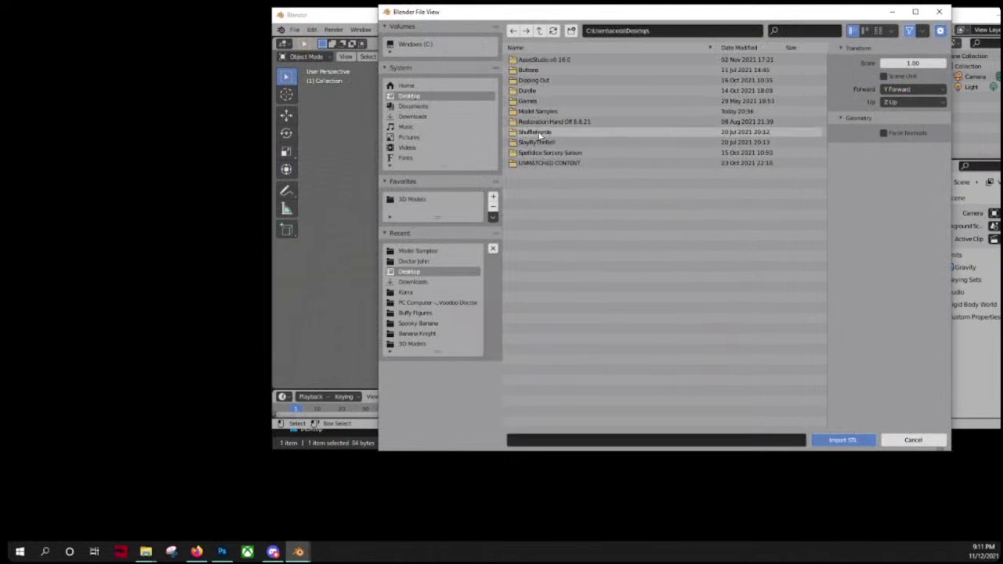
double_click(533, 111)
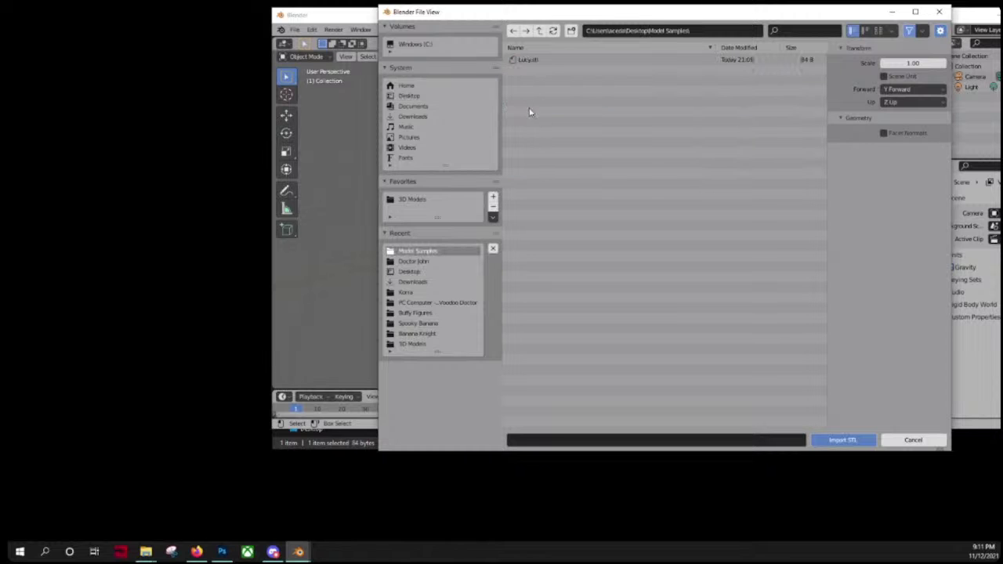
double_click(532, 60)
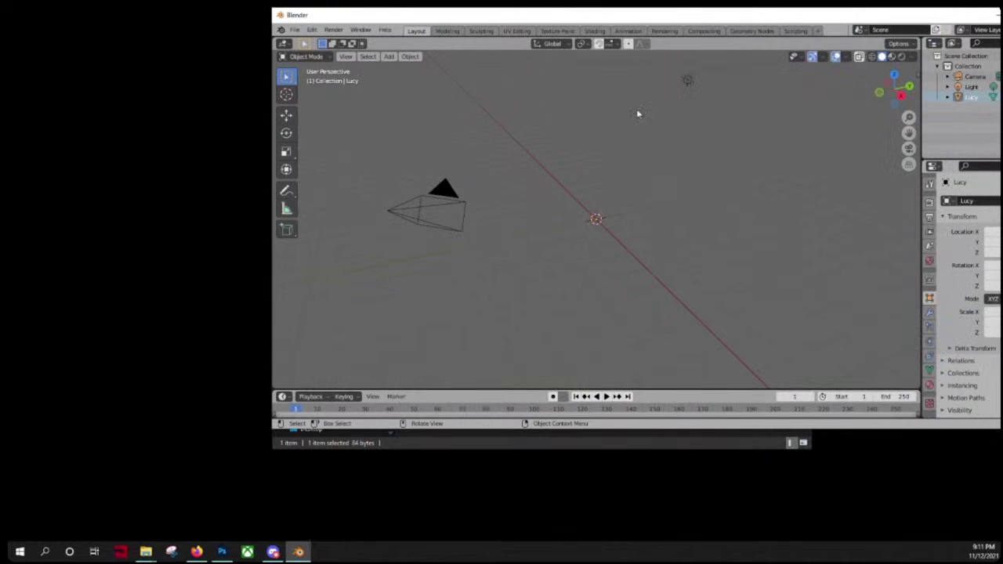
Step: Maximize the Blender window, check the area around the origin and show Lucy's transform values and dimensions in the 3D view
left_click_drag(654, 17, 517, 61)
double_click(517, 61)
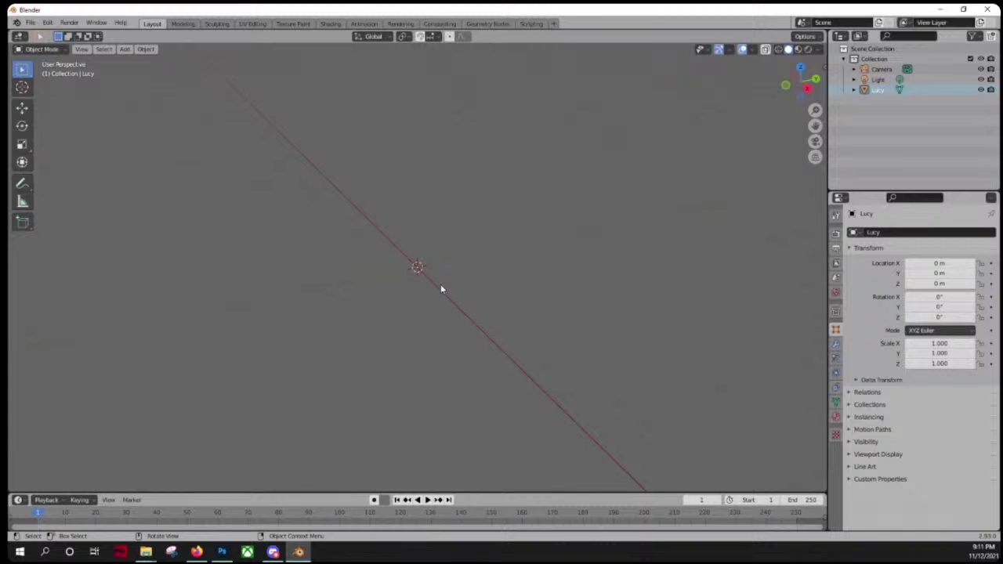
scroll(439, 280, "up", 10)
scroll(431, 334, "down", 8)
scroll(430, 338, "down", 5)
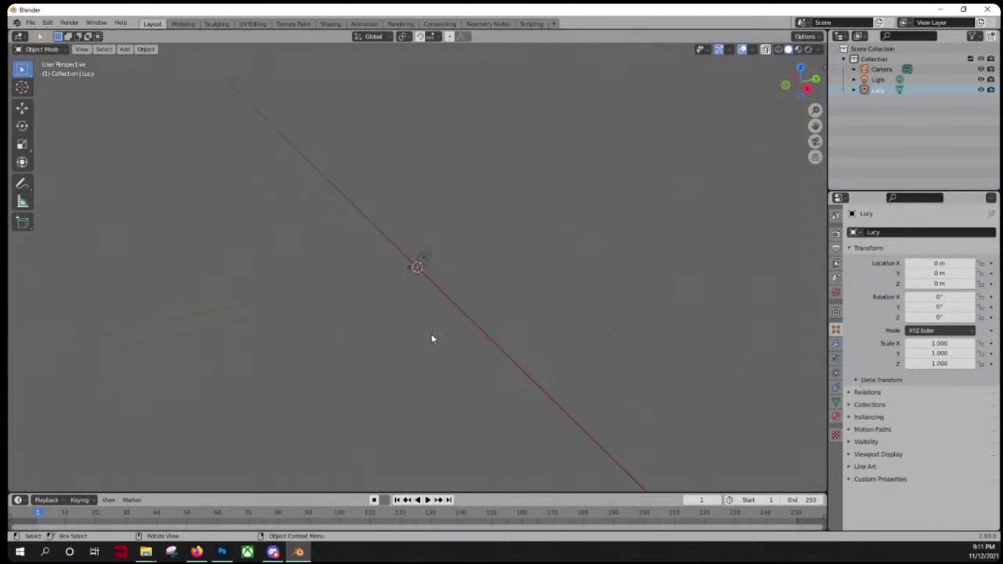
left_click(822, 68)
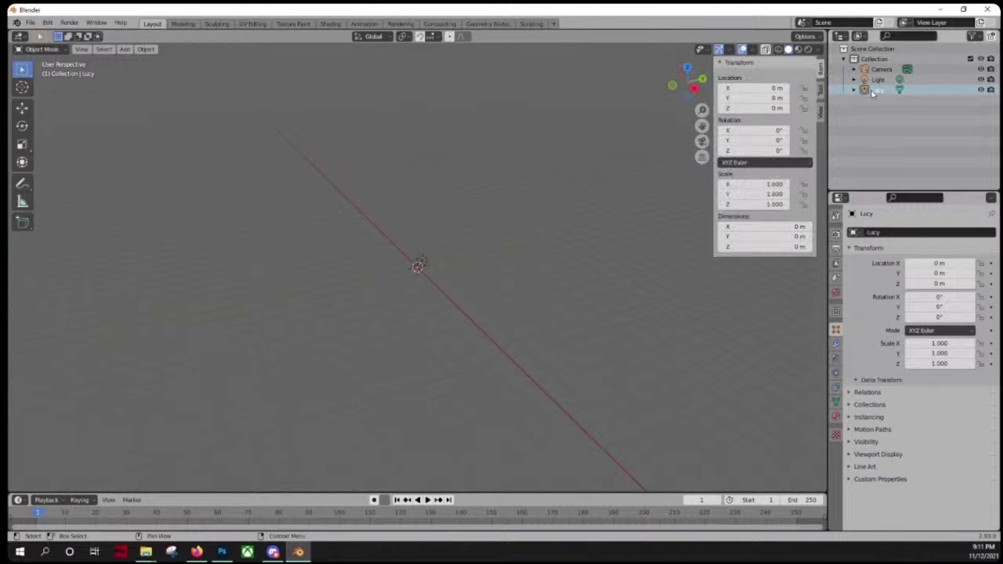
Step: Delete the Lucy object from the scene and the Lucy.stl file from the Model Samples folder
key("Delete")
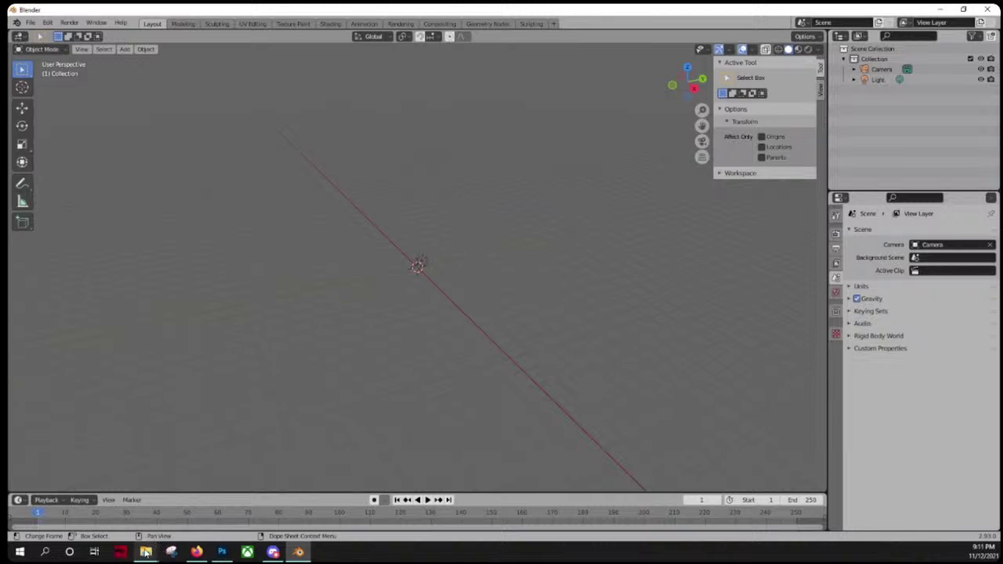
mouse_move(164, 540)
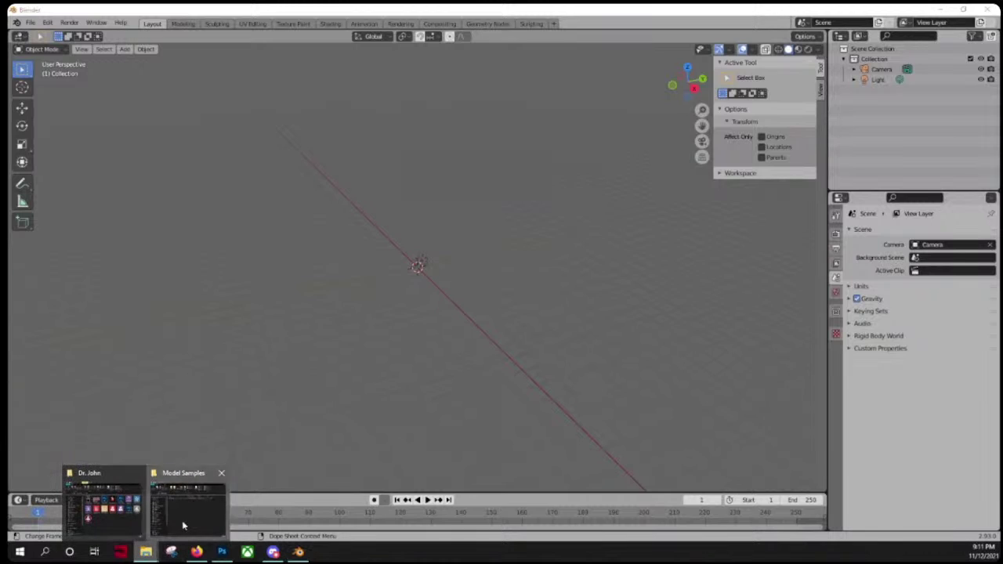
left_click(184, 524)
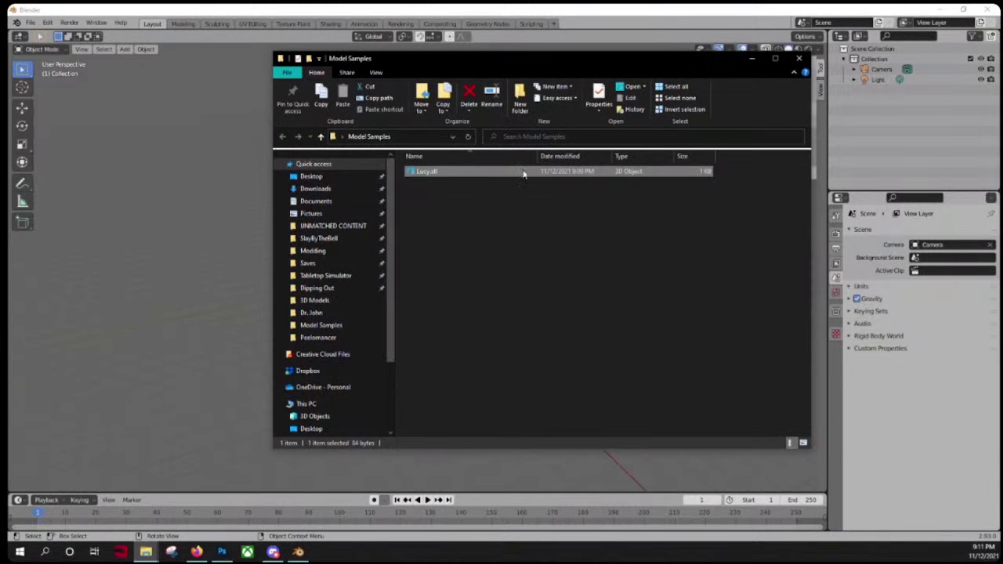
left_click(523, 173)
key("Delete")
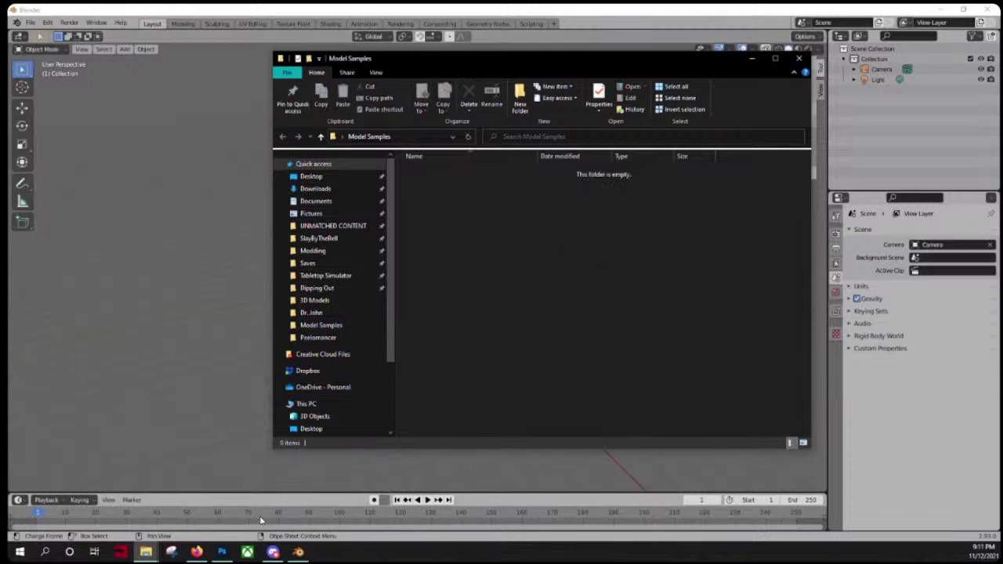
Step: Switch to DesktopHero in Firefox, download the character as an STL file, save it and open its containing folder
left_click(206, 553)
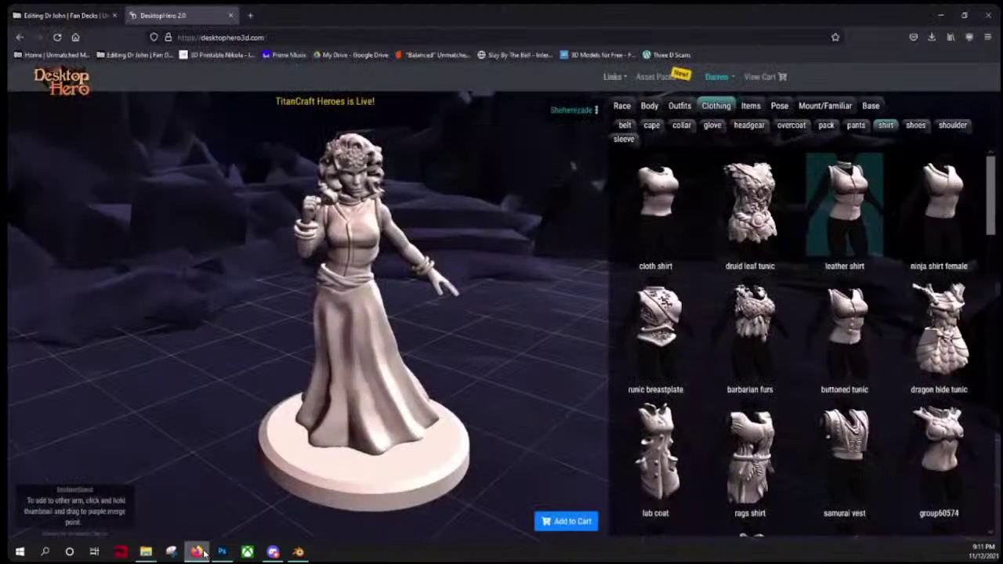
left_click(565, 519)
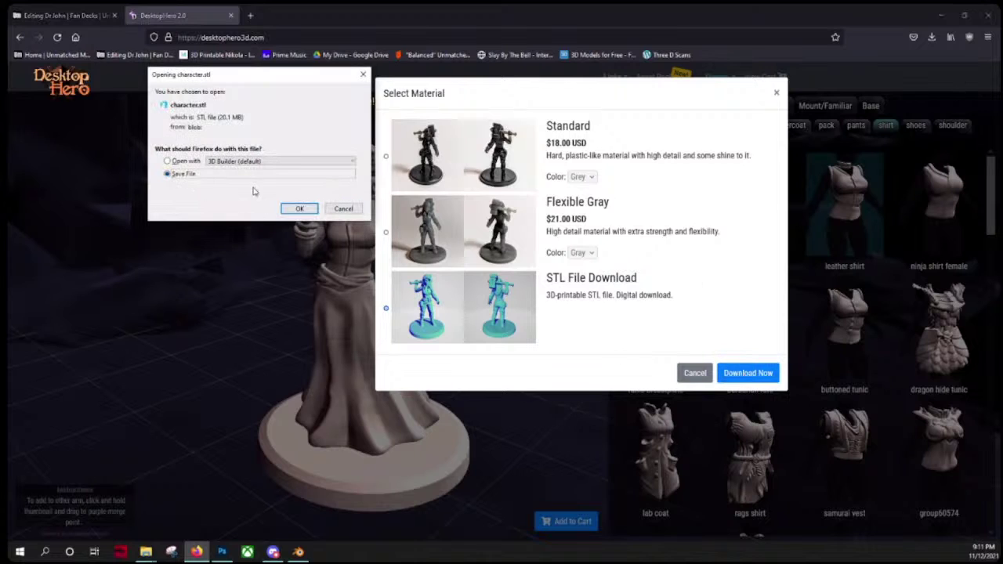
left_click(299, 209)
left_click(934, 37)
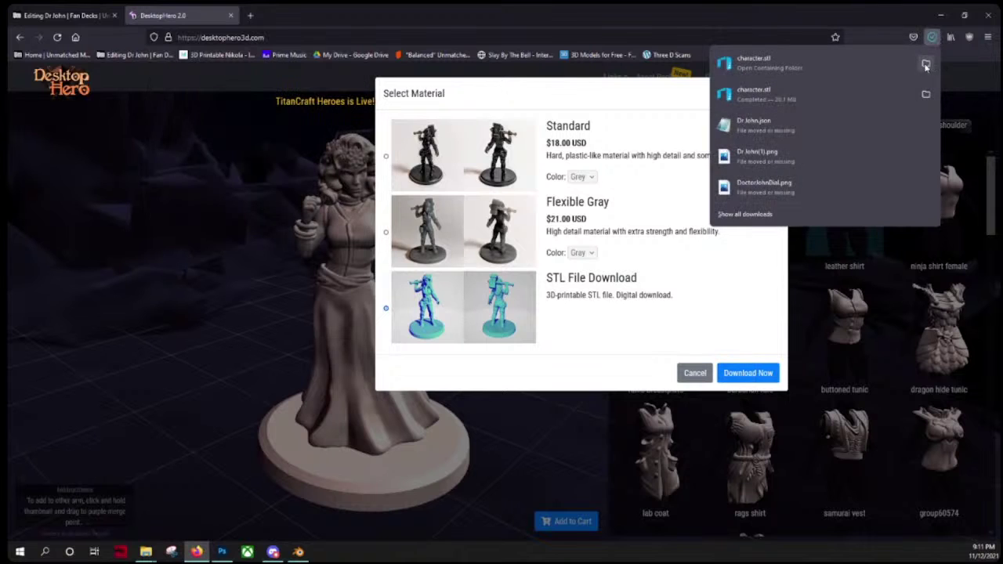
left_click(921, 67)
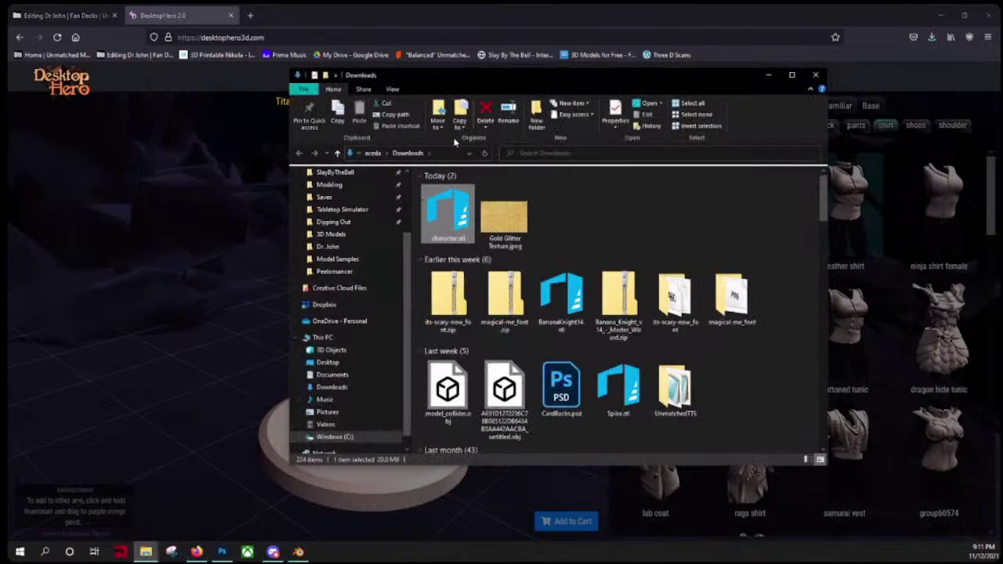
Step: Rename the downloaded character.stl as Lucy.stl and move it into the Model Samples folder
left_click(506, 120)
type("Lucy")
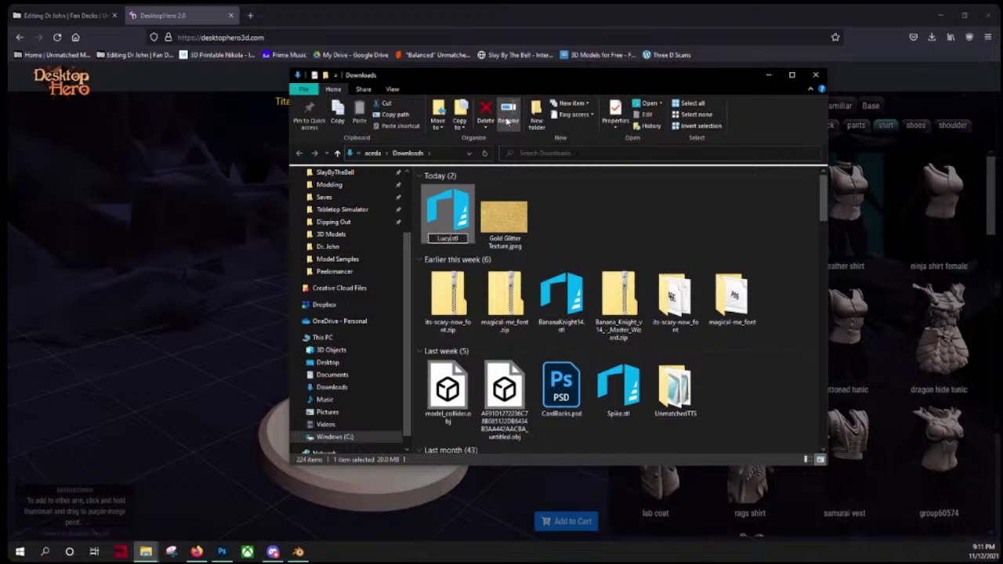
key("Return")
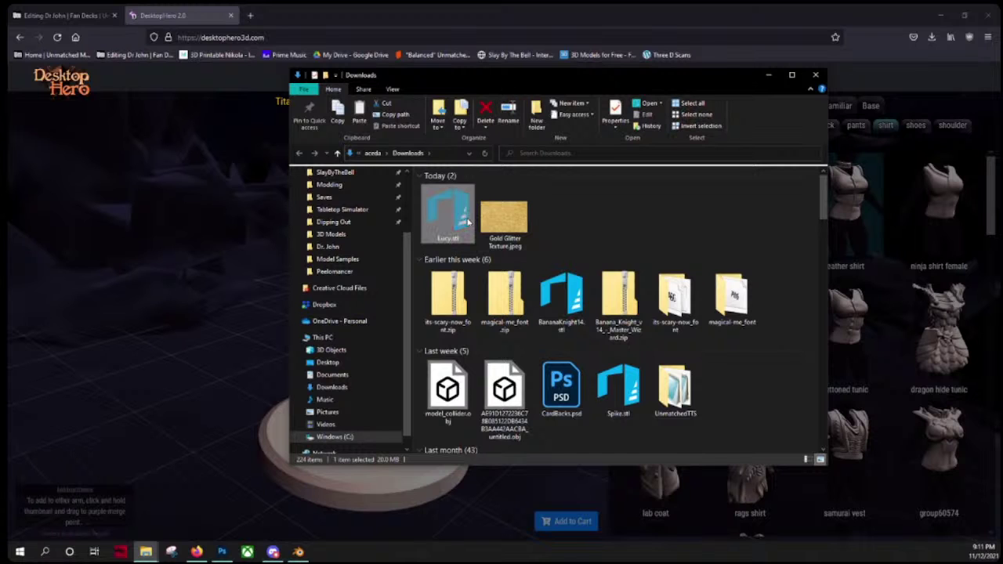
left_click(767, 74)
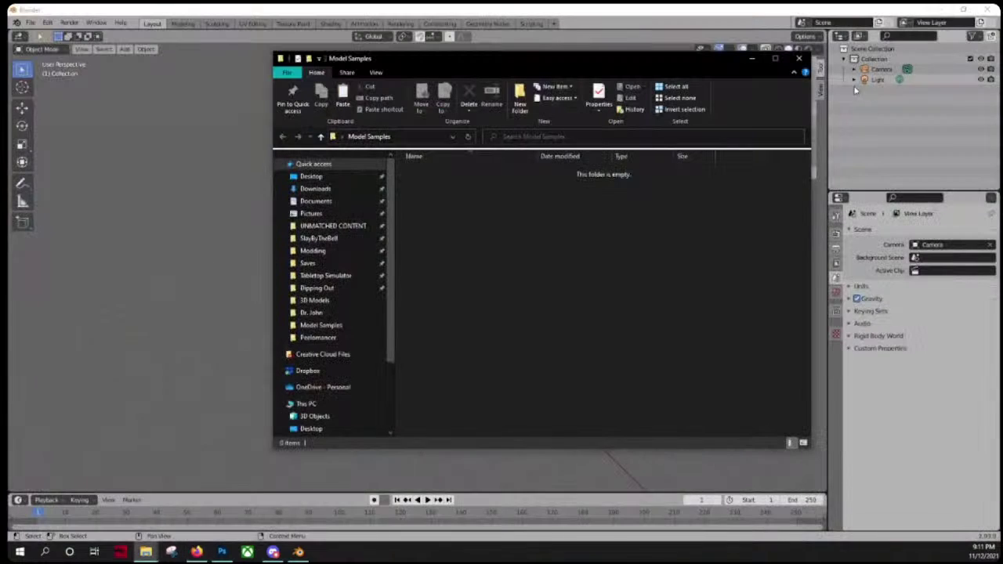
key("ctrl+v")
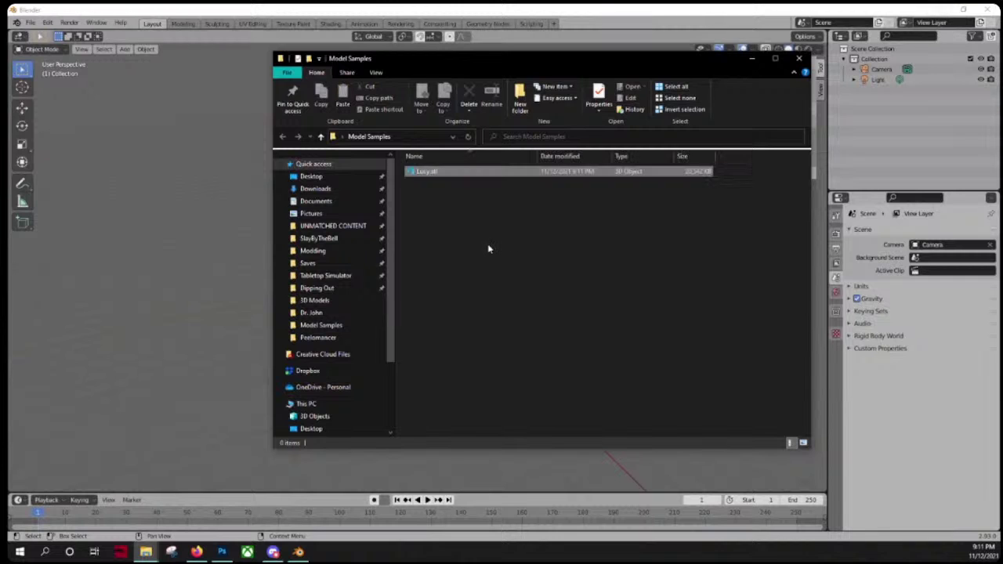
left_click(518, 239)
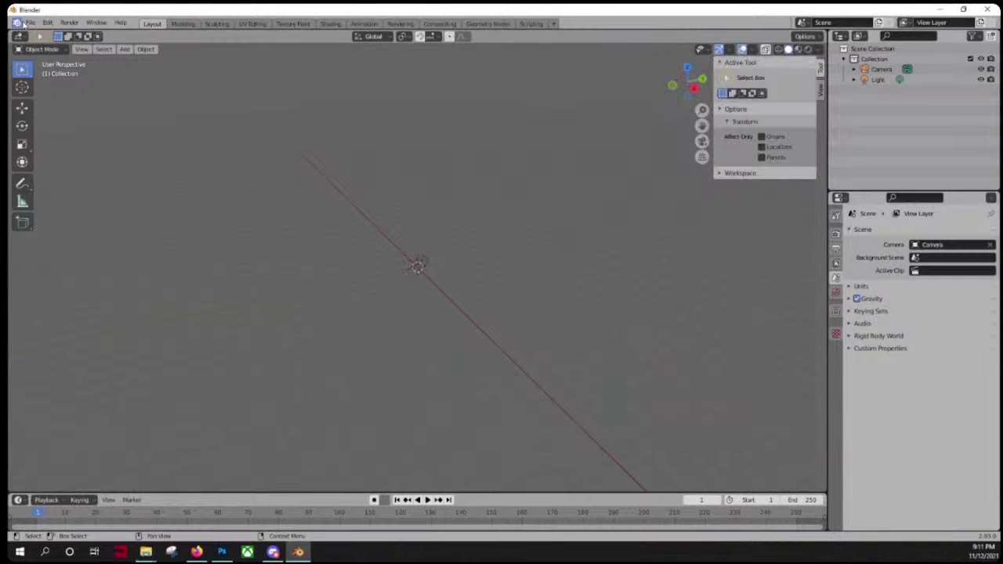
Step: Import the newly downloaded Lucy.stl from the Model Samples folder into the Blender scene as an STL
left_click(30, 22)
mouse_move(47, 161)
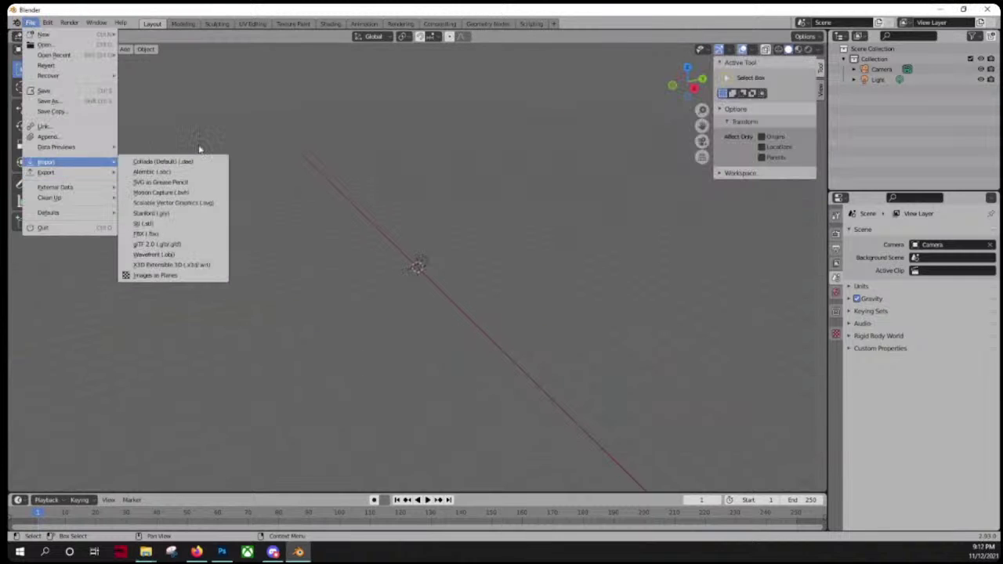
left_click(156, 224)
left_click(368, 100)
double_click(374, 105)
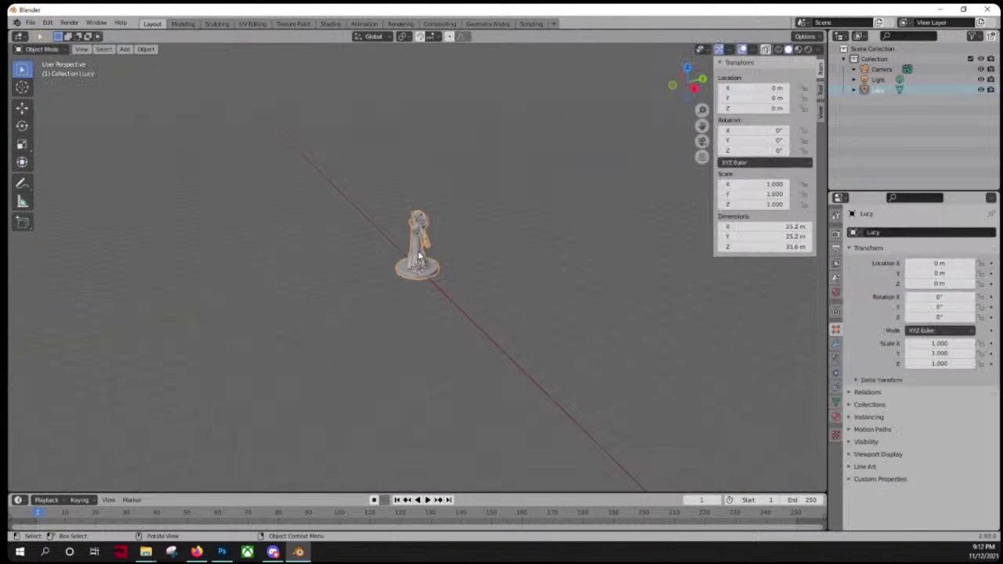
Step: Set the scene's length unit to Centimeters in the scene unit settings
scroll(410, 258, "up", 10)
scroll(402, 265, "down", 5)
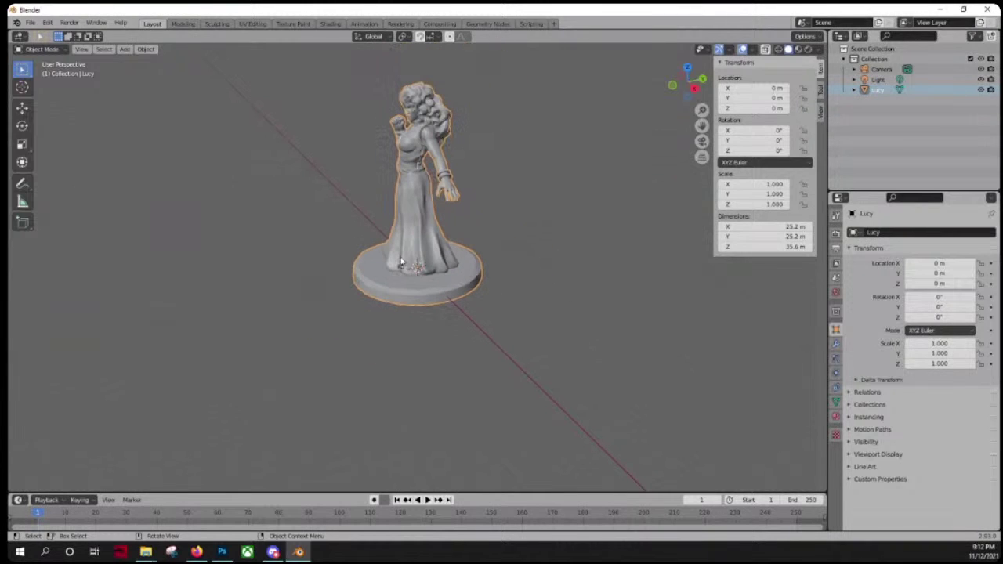
middle_click_drag(310, 188, 346, 194)
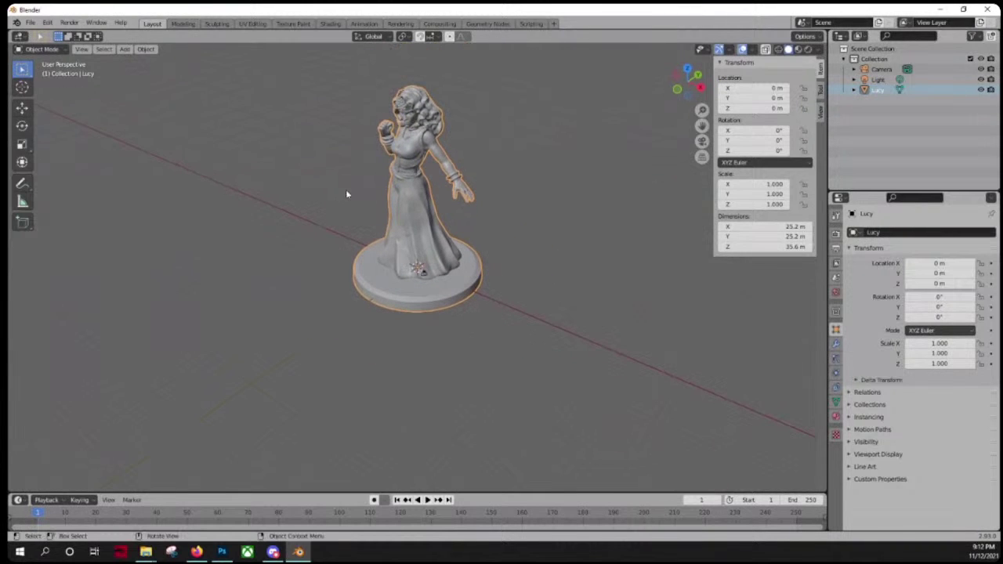
left_click(836, 278)
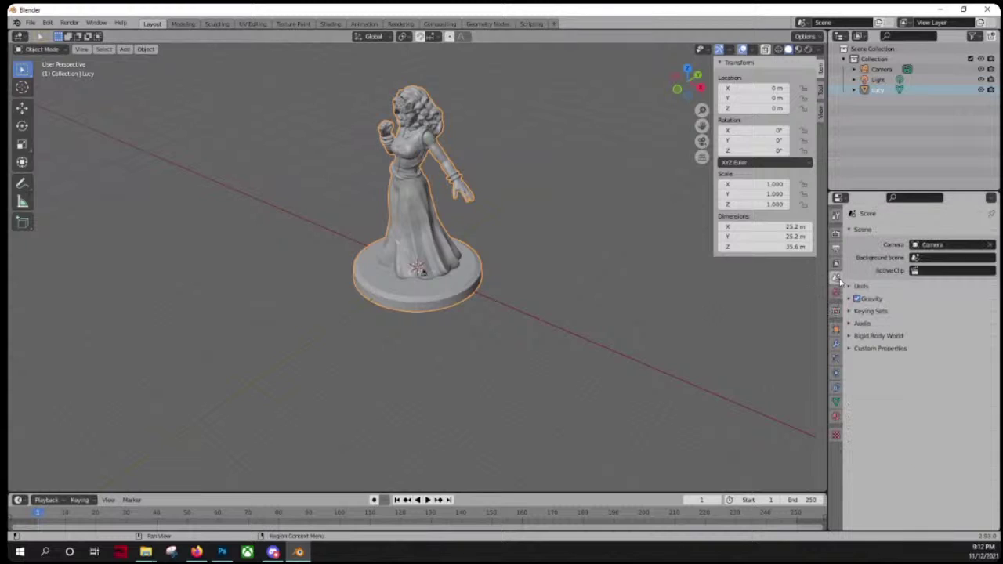
left_click(860, 286)
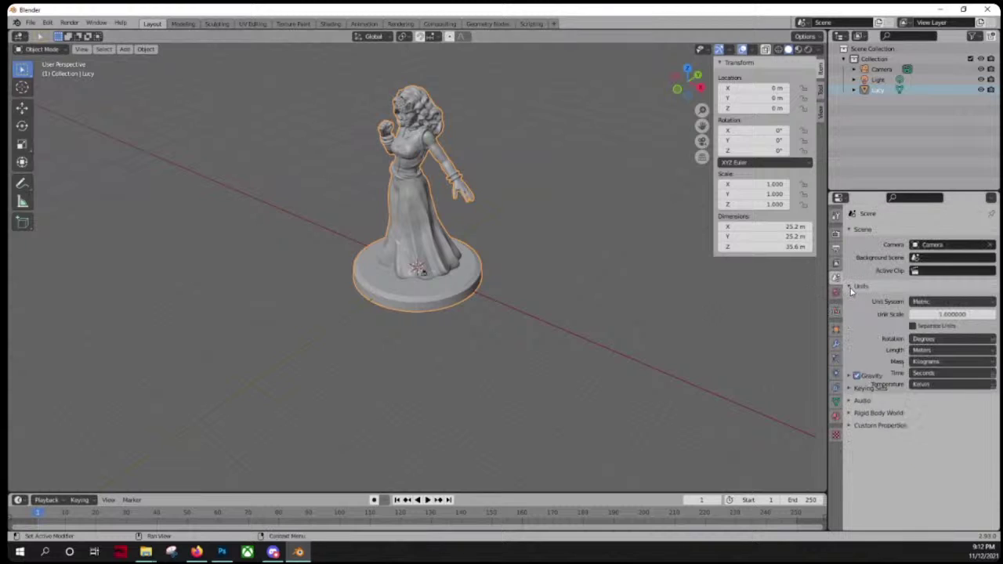
left_click(917, 351)
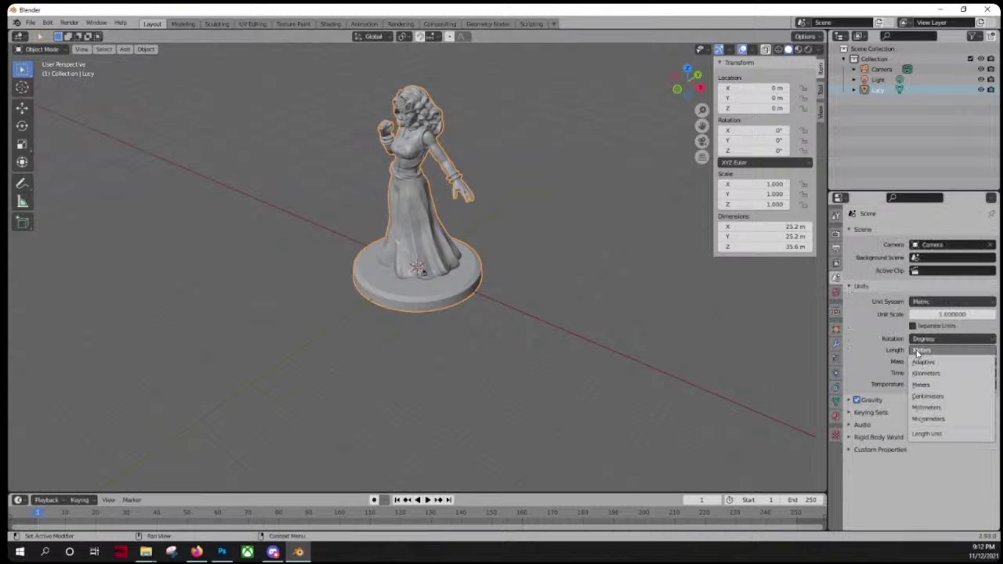
left_click(936, 398)
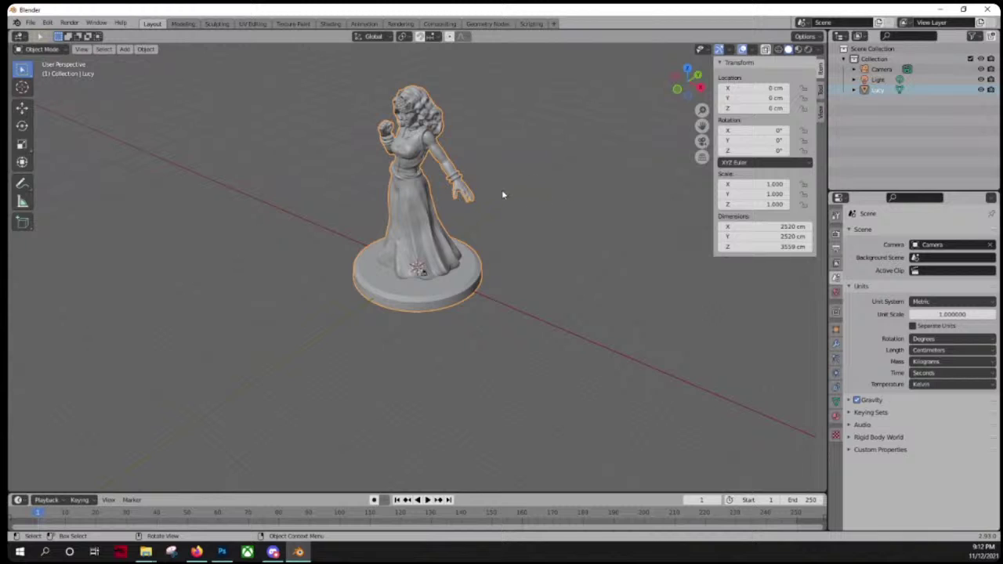
Step: Inspect the Lucy model from several angles and check its X, Y and Z dimensions in centimeters
scroll(350, 161, "up", 1)
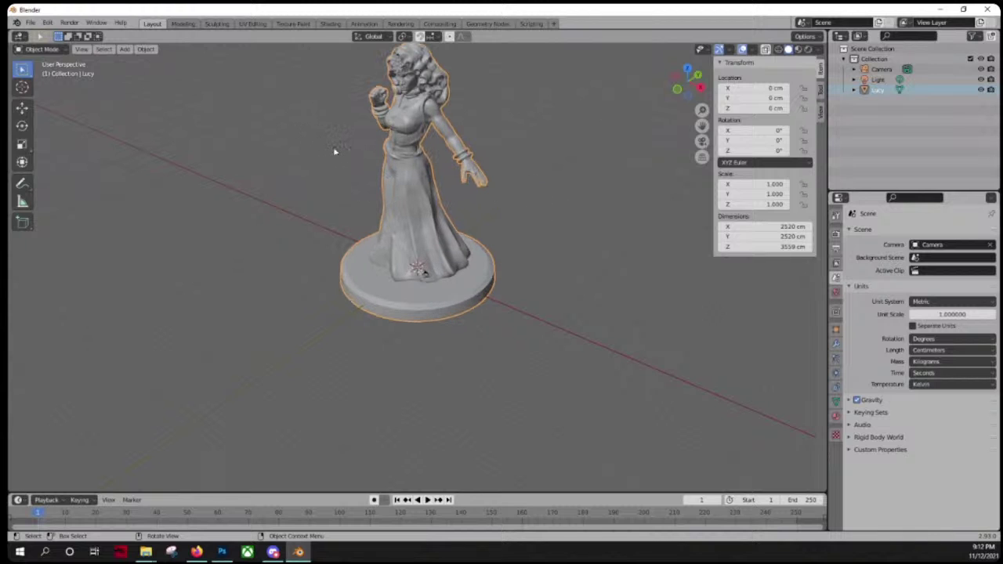
middle_click_drag(333, 149, 322, 201)
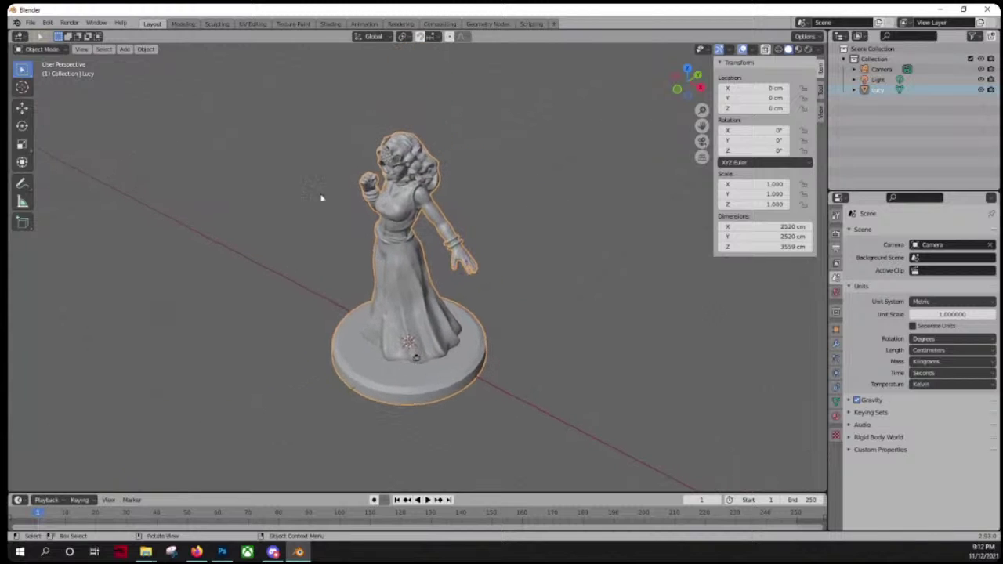
scroll(315, 191, "up", 2)
scroll(316, 191, "down", 2)
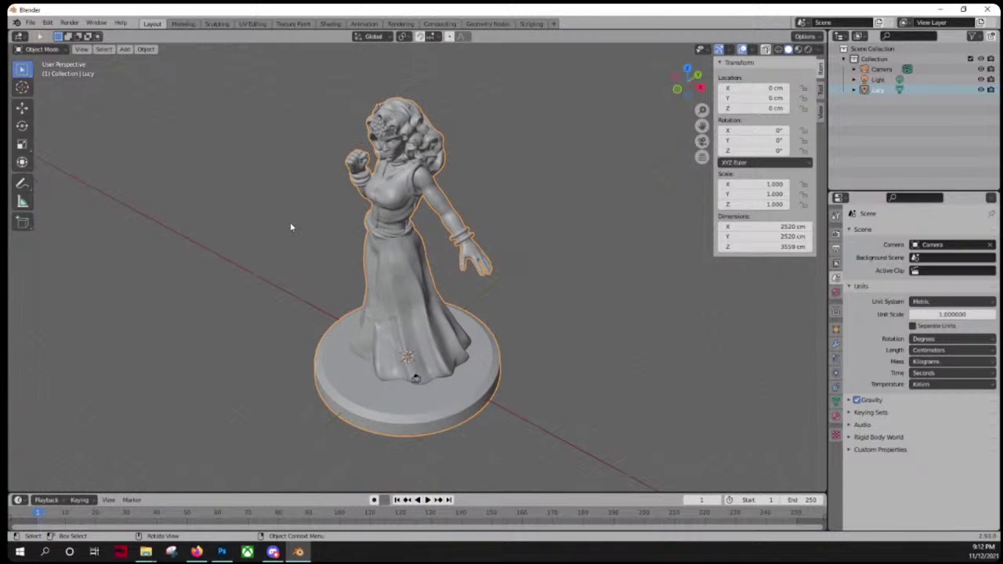
middle_click_drag(291, 226, 319, 217)
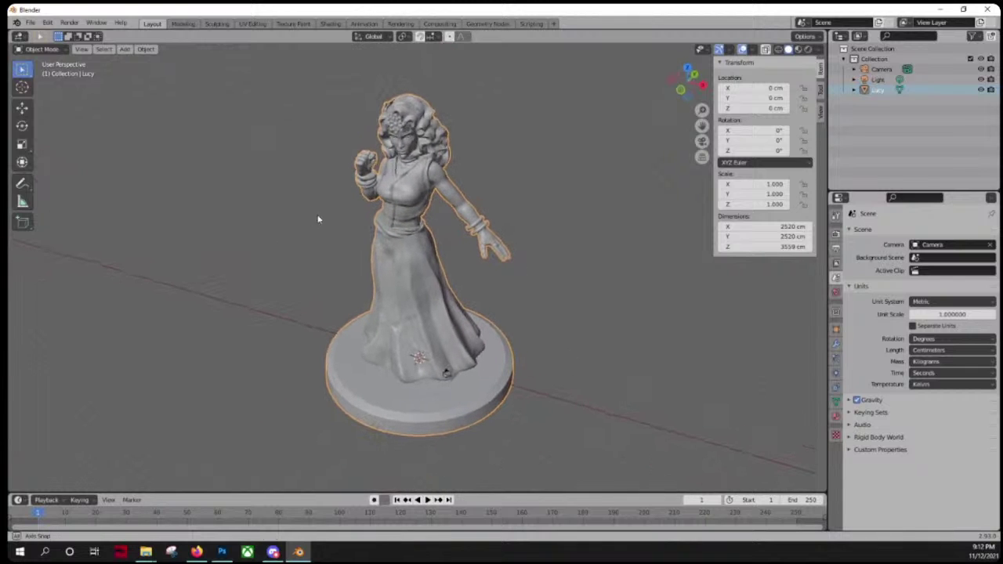
left_click(814, 64)
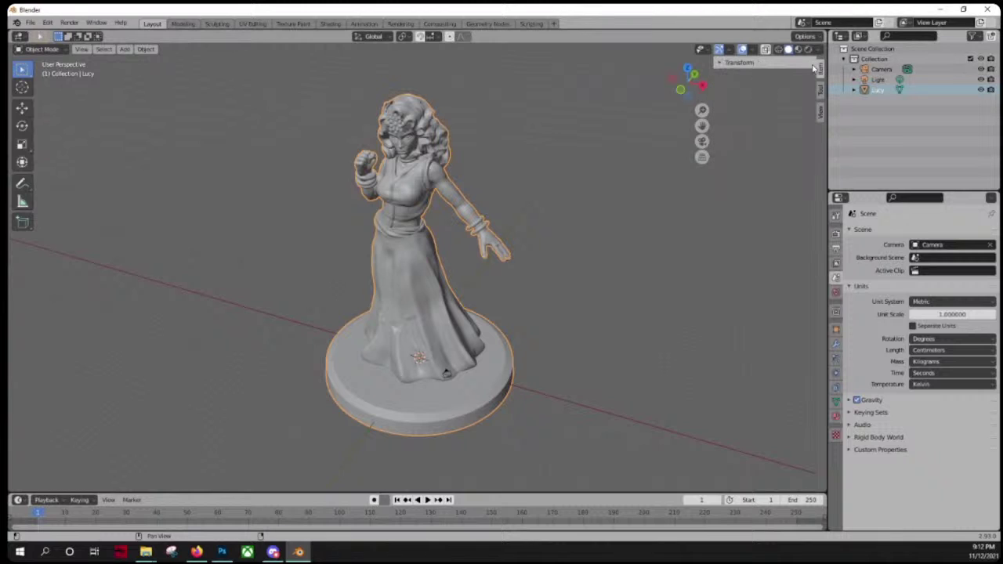
key("alt+a")
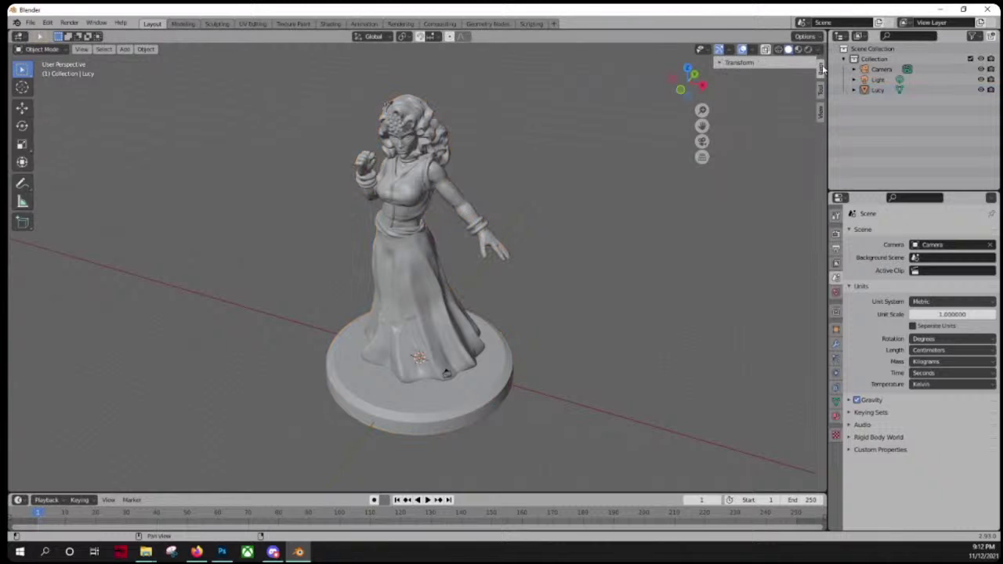
left_click(719, 64)
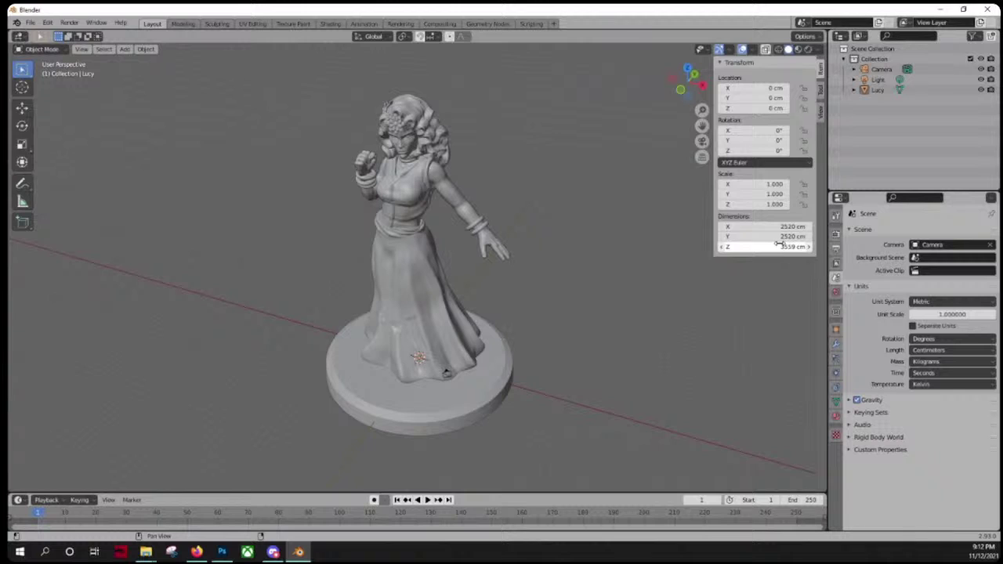
Step: Select the Lucy model and set its X scale to 0.5
left_click(394, 229)
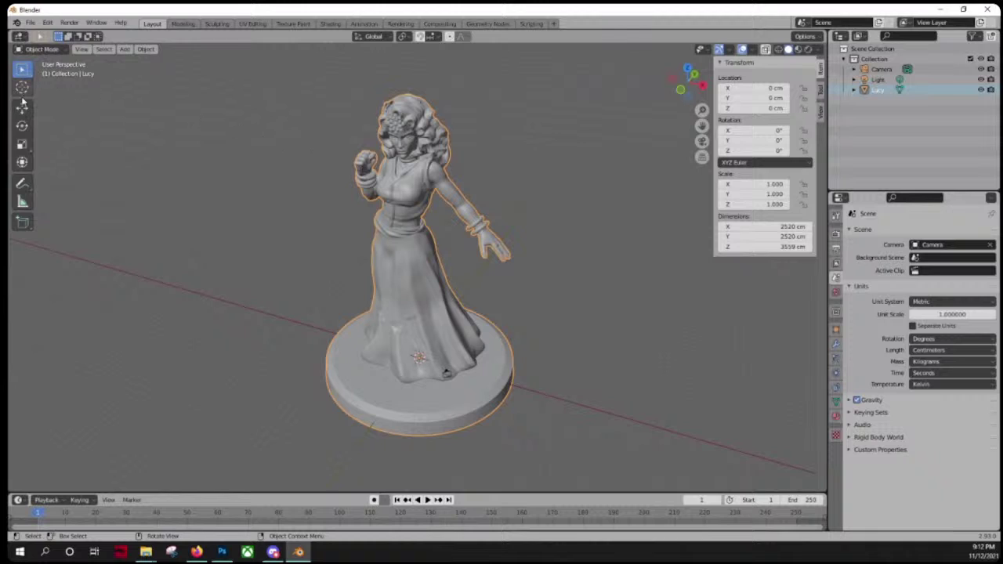
left_click(24, 145)
left_click(23, 145)
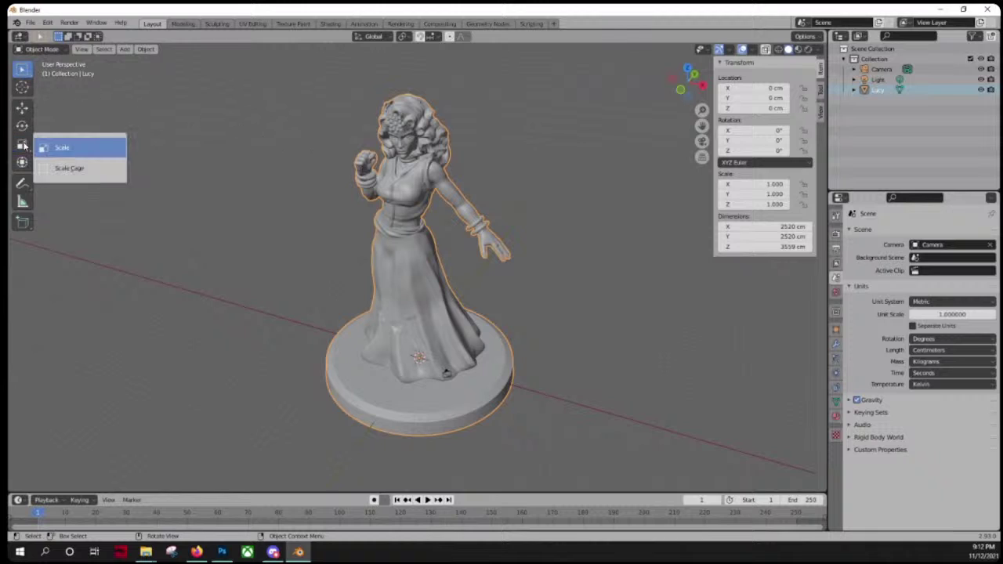
left_click(23, 145)
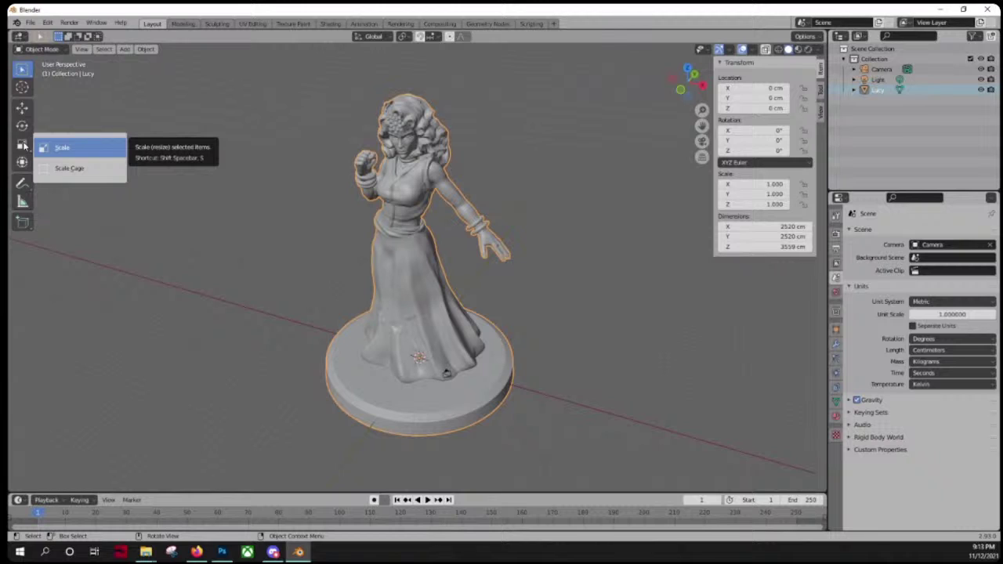
left_click(62, 148)
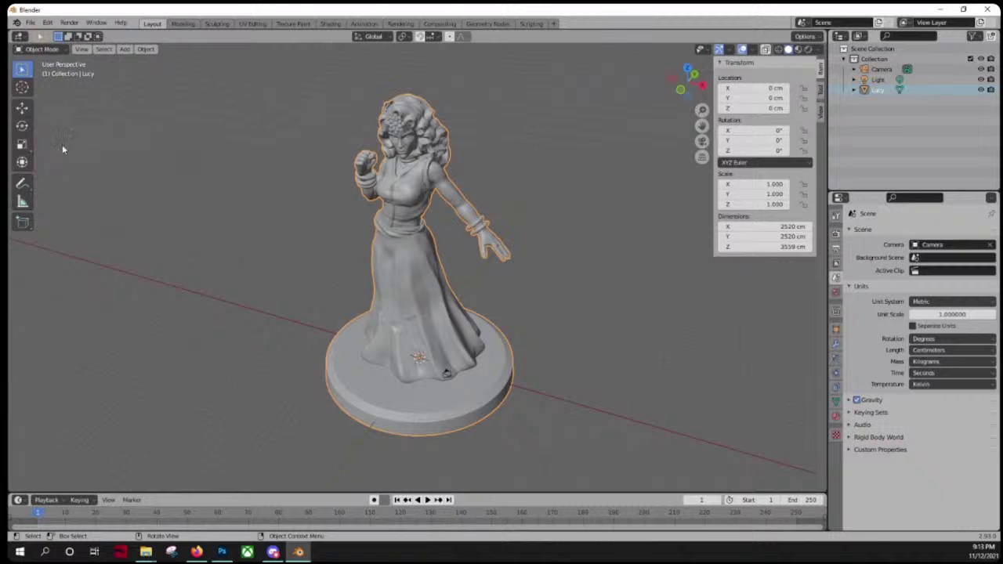
left_click(752, 184)
key("BackSpace")
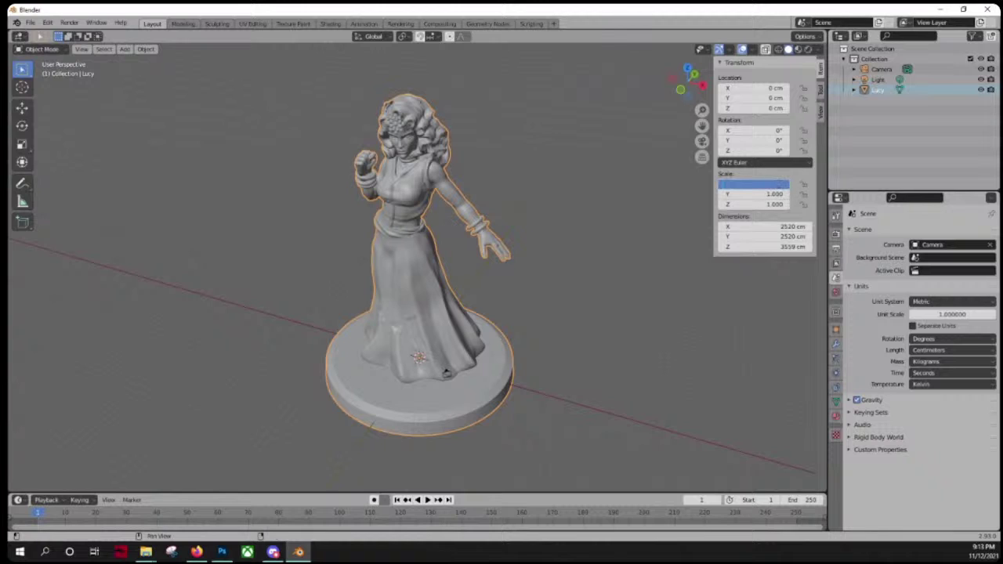
left_click(808, 300)
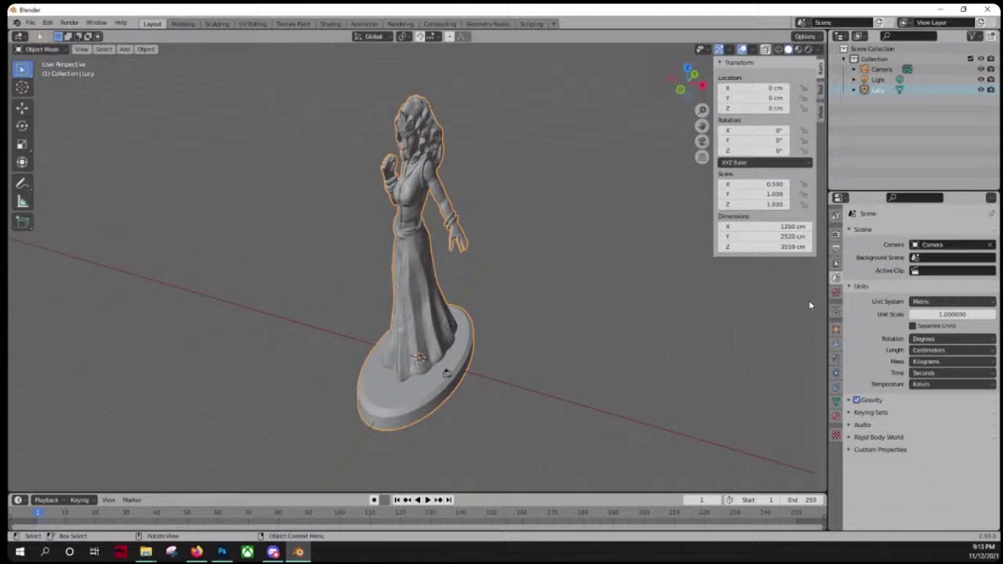
Step: Set the Lucy model's Y and Z scale to 0.5
left_click(774, 197)
key("BackSpace")
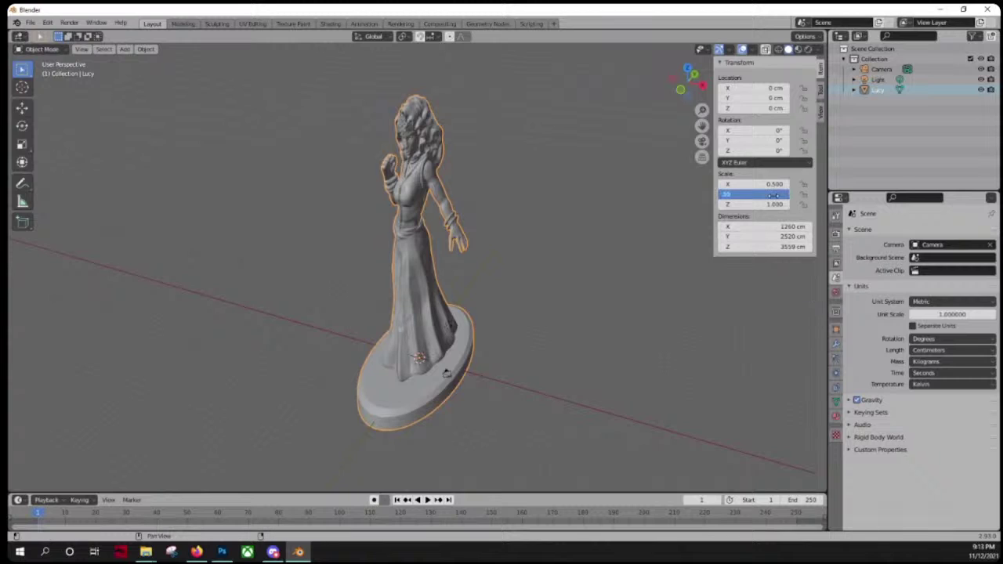
type(".5")
key("Tab")
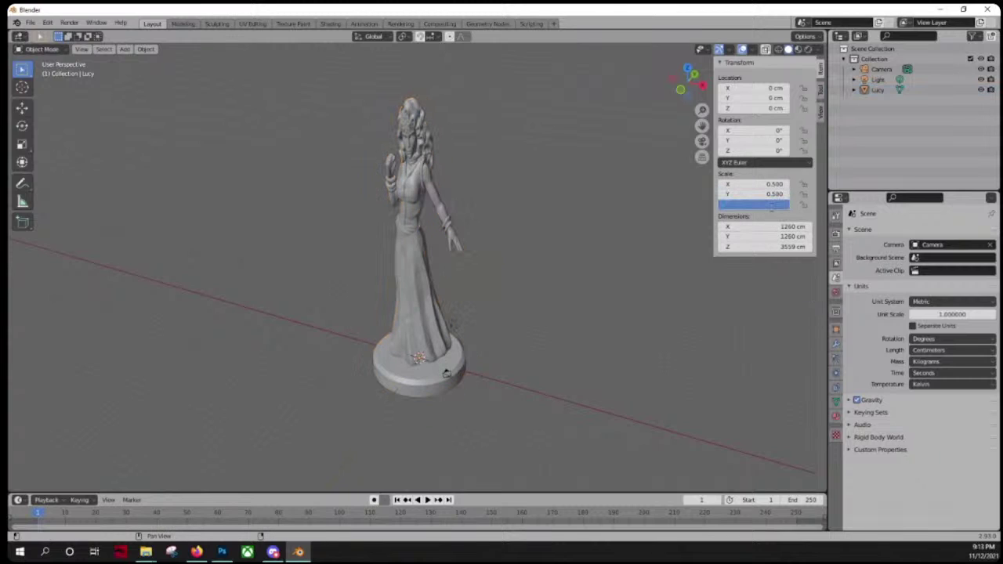
type(".5")
key("Return")
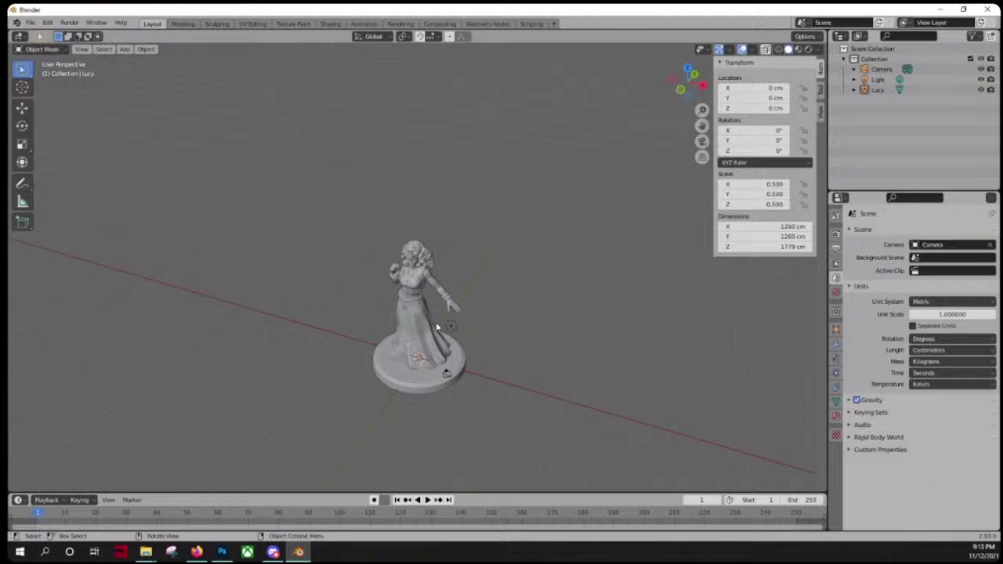
Step: Select the Lucy model and activate the Scale tool so its gizmo surrounds the model's origin
scroll(435, 324, "up", 6)
scroll(436, 327, "down", 5)
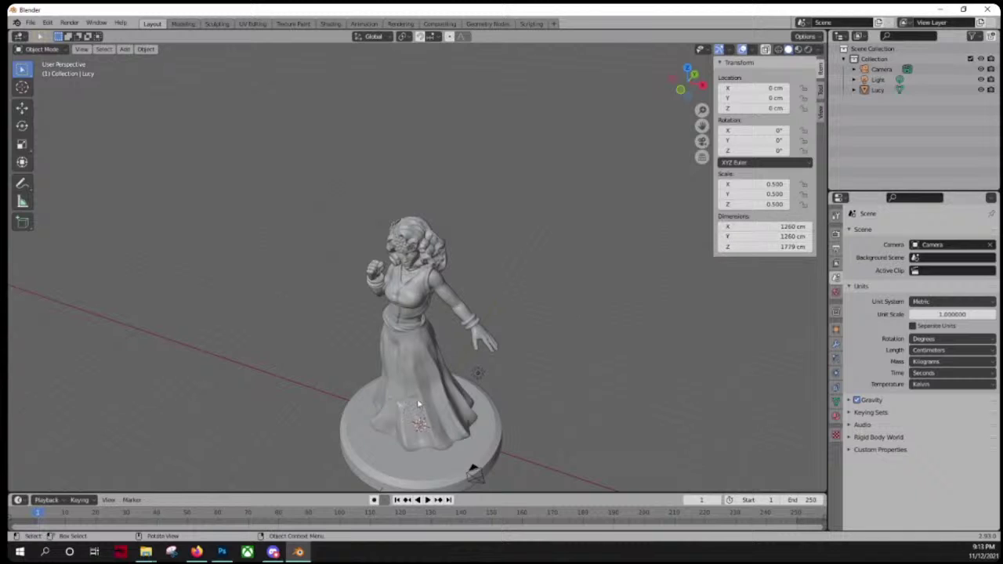
scroll(419, 399, "down", 1)
scroll(421, 388, "up", 1)
middle_click_drag(422, 387, 507, 324)
scroll(413, 283, "up", 2)
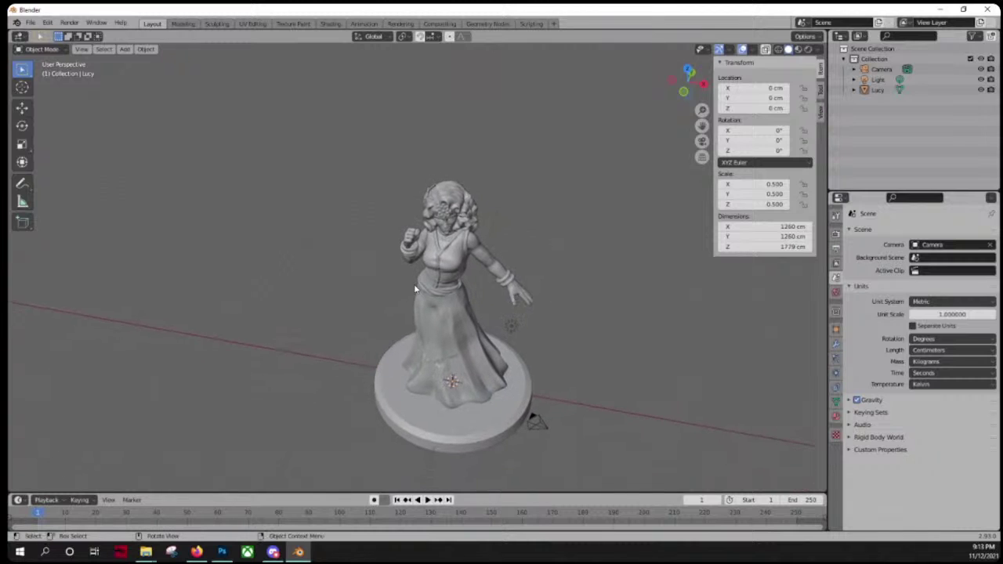
left_click(459, 300)
left_click(26, 144)
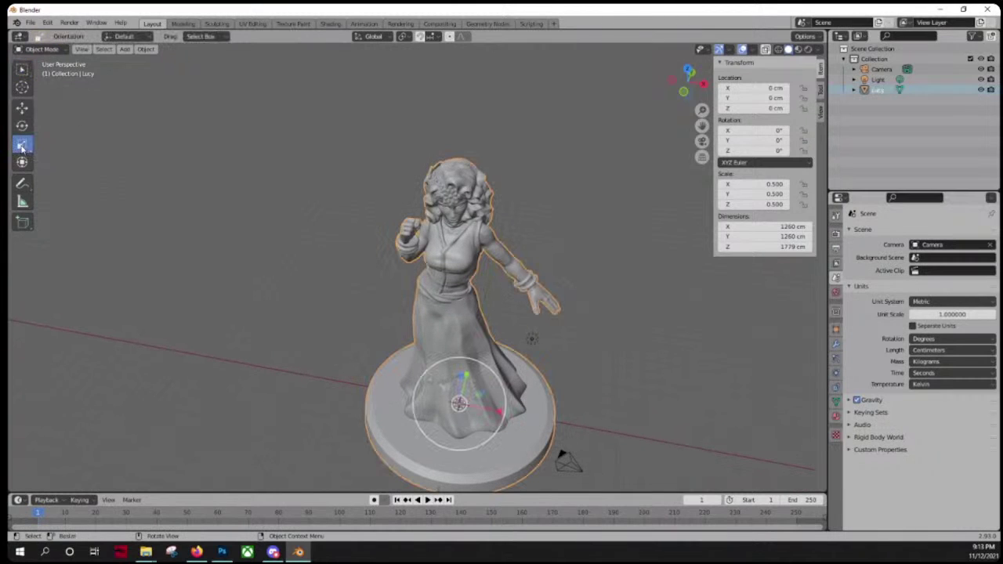
key("alt+a")
left_click(25, 146)
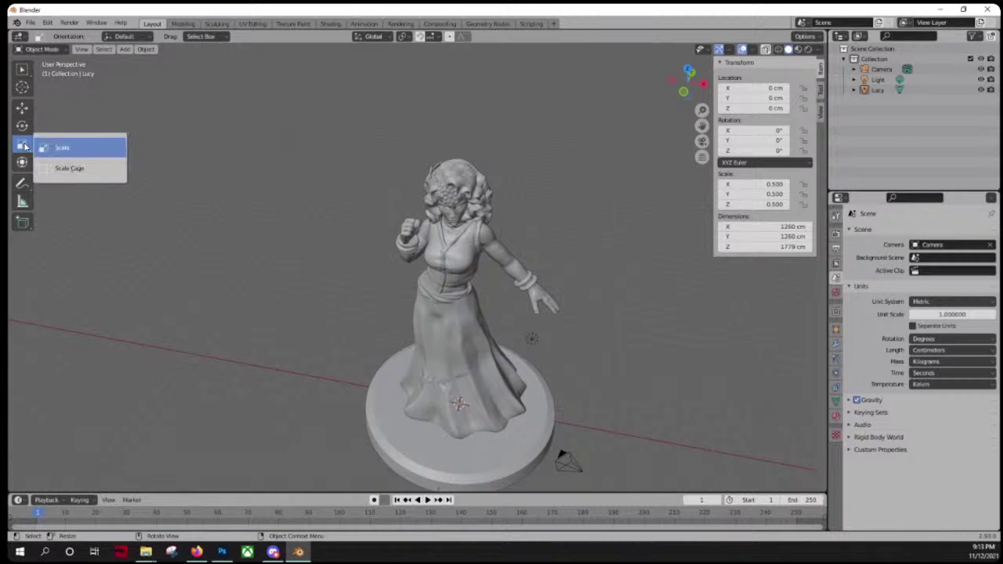
left_click(82, 150)
left_click(464, 296)
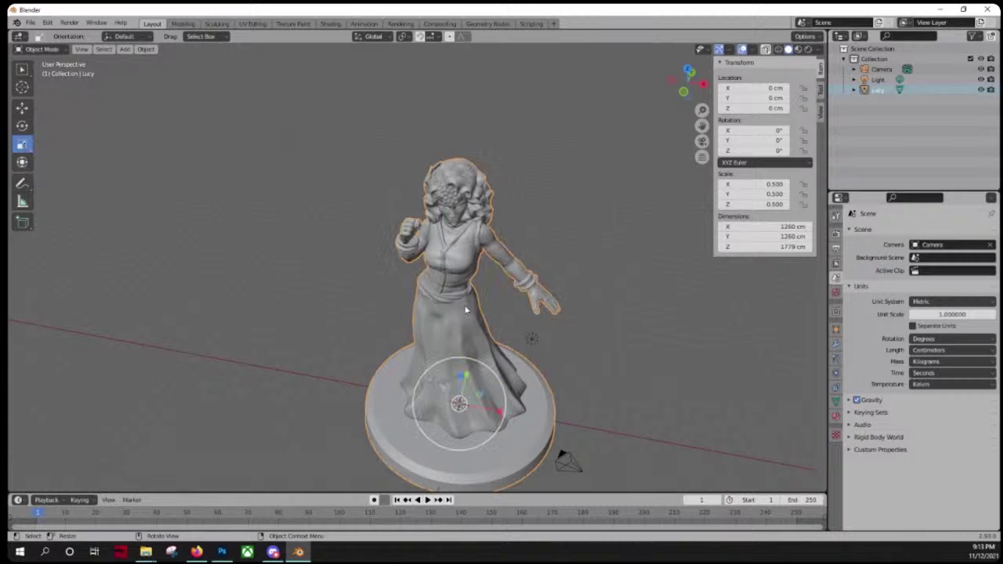
Step: Stretch the Lucy model along Z with the scale gizmo to a Z scale of about 0.551, keeping Lucy selected
scroll(385, 347, "up", 3)
middle_click_drag(385, 347, 297, 195, "shift")
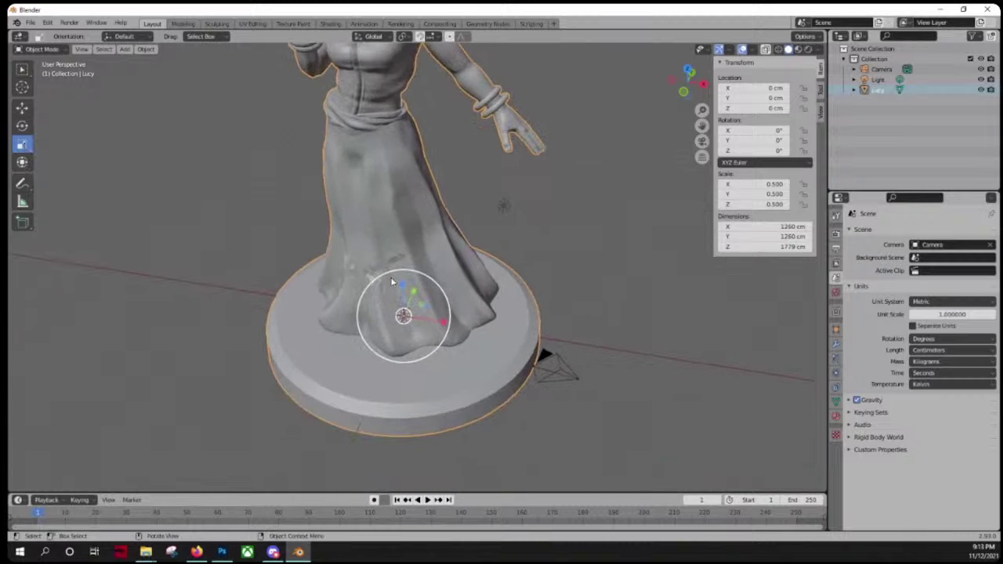
scroll(423, 329, "up", 4)
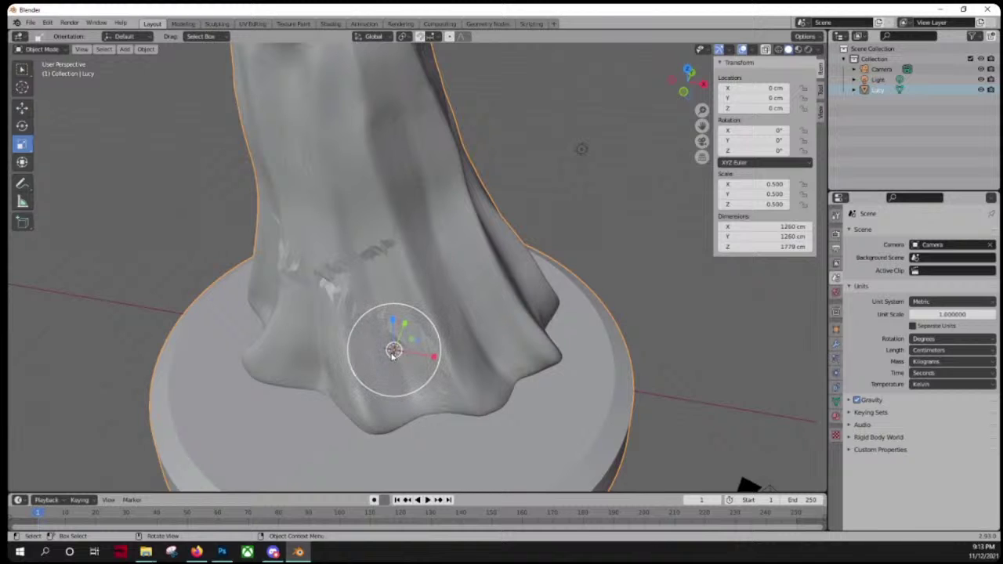
mouse_move(582, 271)
middle_mouse_down()
mouse_move(593, 261)
mouse_move(577, 258)
middle_mouse_up()
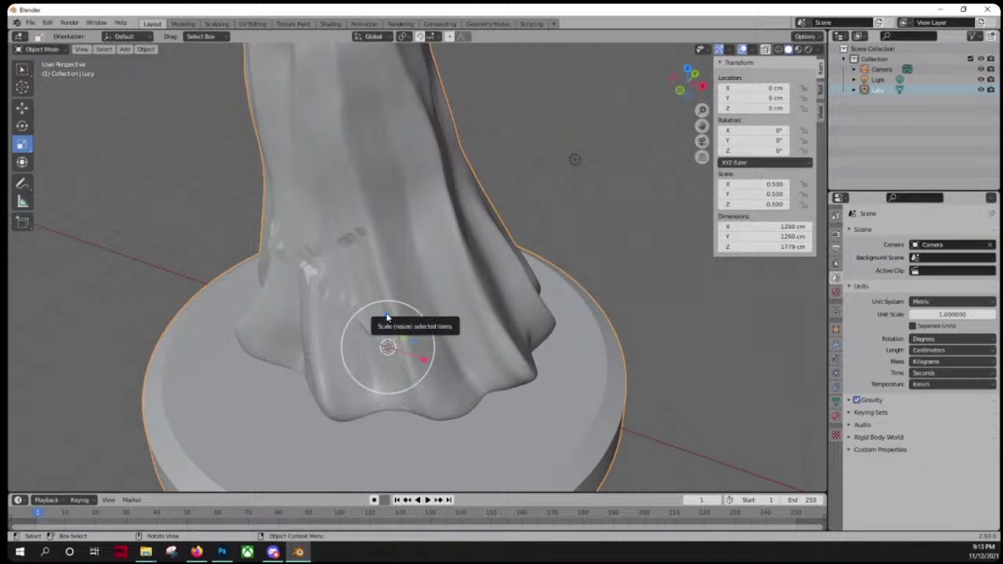
mouse_move(386, 317)
left_mouse_down()
mouse_move(389, 326)
mouse_move(389, 313)
left_mouse_up()
left_click(557, 249)
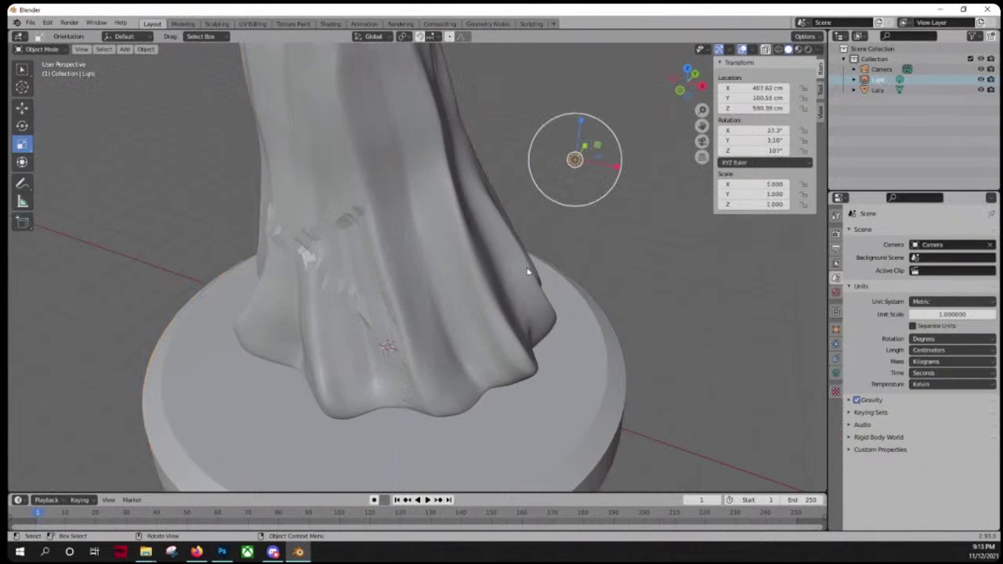
left_click(386, 350)
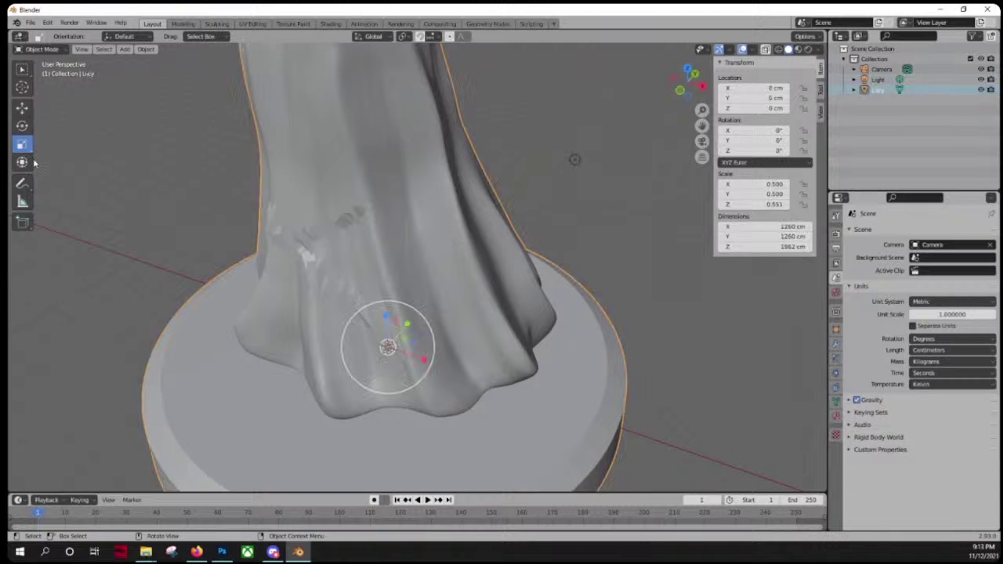
Step: Try to scale the Lucy model along Y with the scale gizmo, and undo that change
left_click(565, 185)
left_click(401, 315)
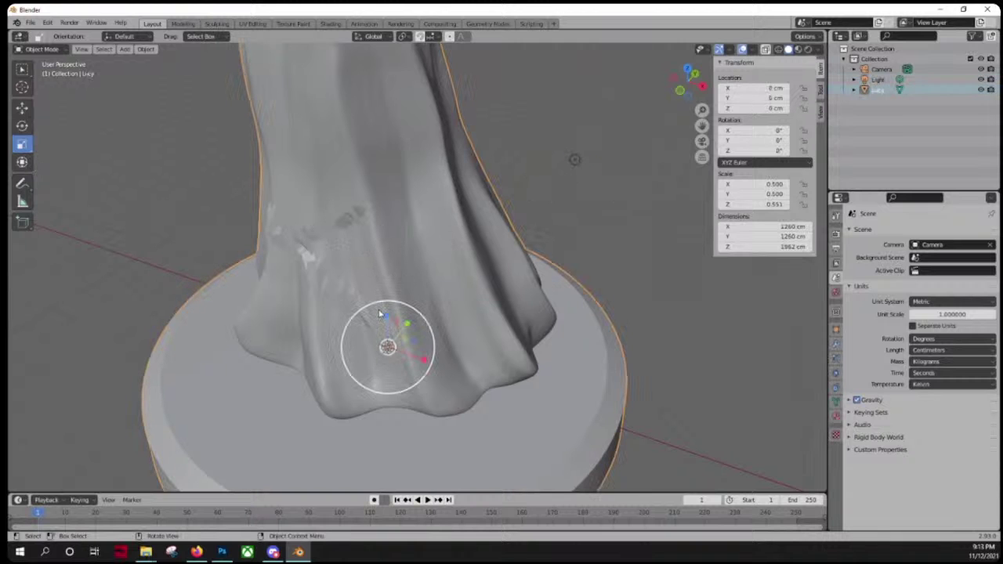
mouse_move(405, 327)
left_mouse_down()
mouse_move(394, 336)
mouse_move(402, 329)
left_mouse_up()
key("ctrl+z")
Step: Shrink the Lucy model uniformly from an upper corner with the Scale Cage tool to about 168 × 168 × 262 cm
scroll(247, 253, "down", 7)
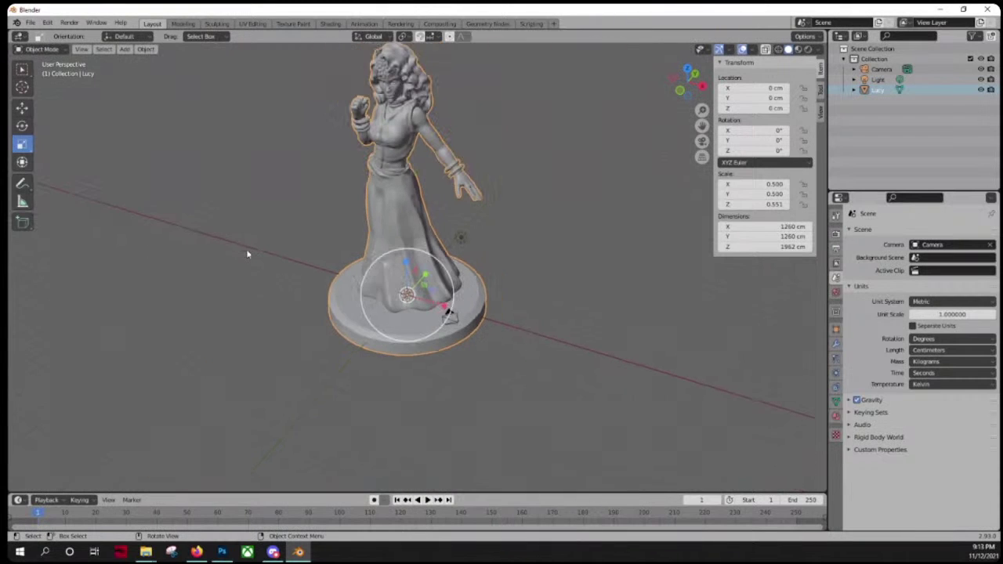
left_click(23, 143)
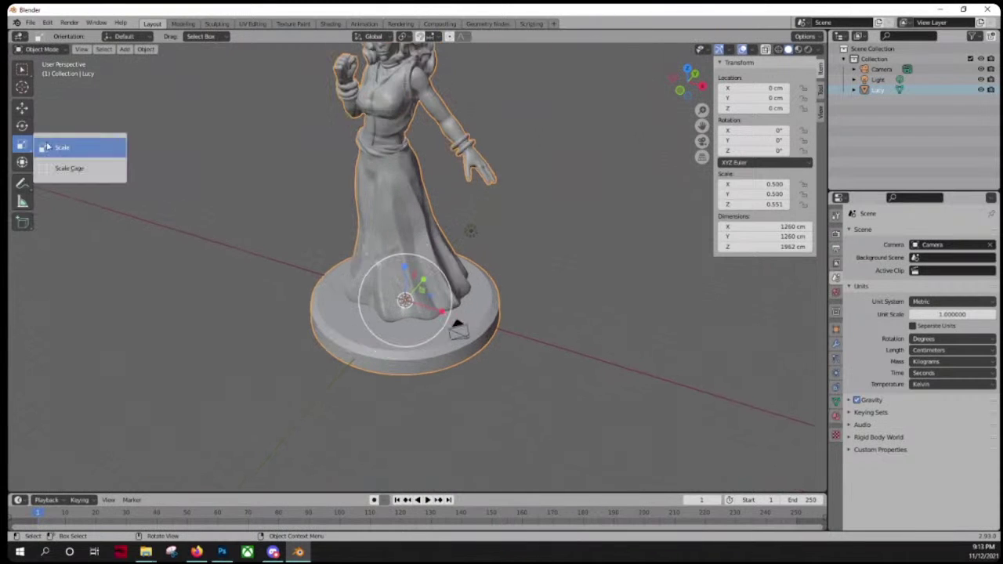
left_click(76, 177)
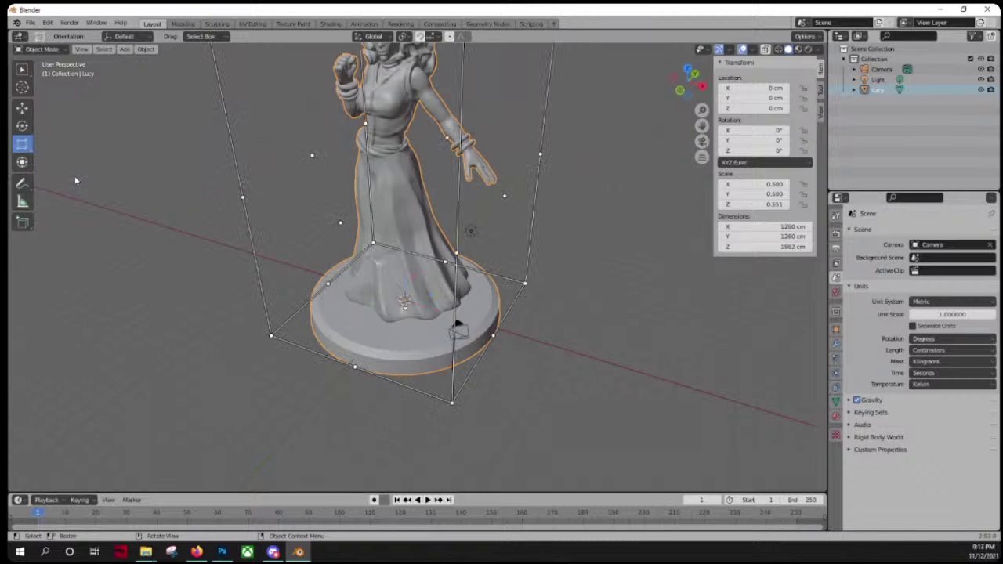
scroll(201, 207, "down", 3)
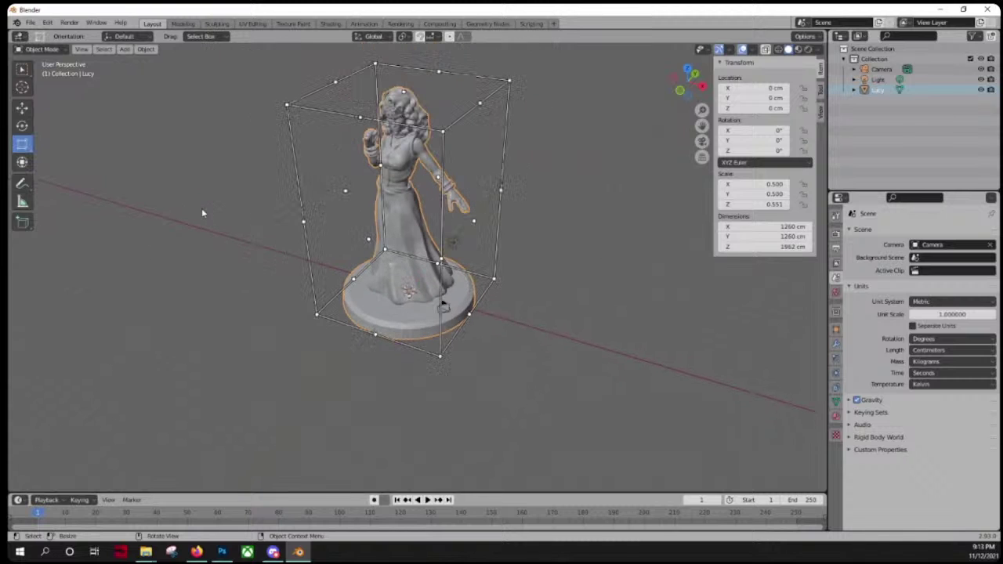
right_click(268, 230)
mouse_move(230, 212)
middle_mouse_down()
mouse_move(251, 175)
mouse_move(236, 210)
middle_mouse_up()
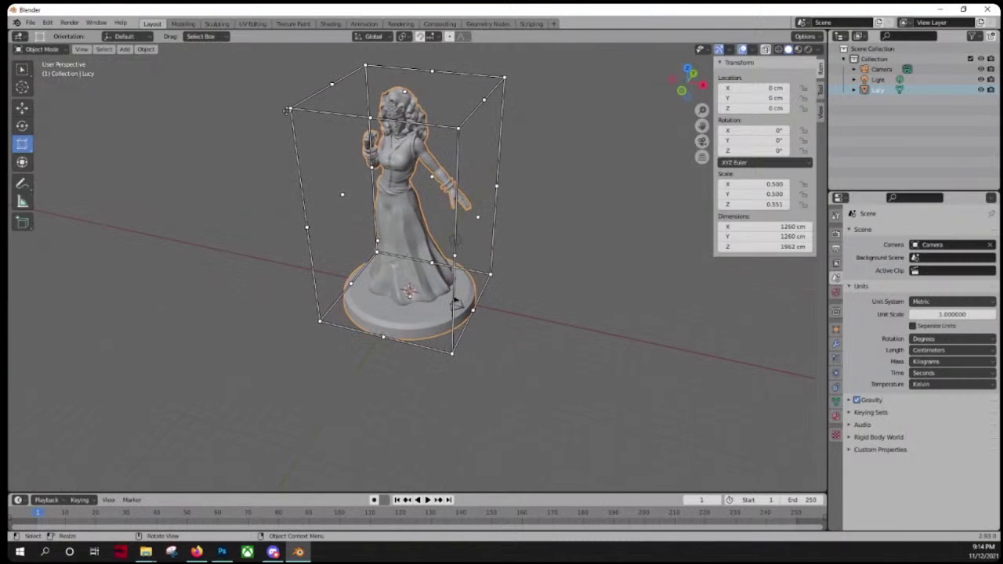
left_click_drag(287, 110, 465, 247)
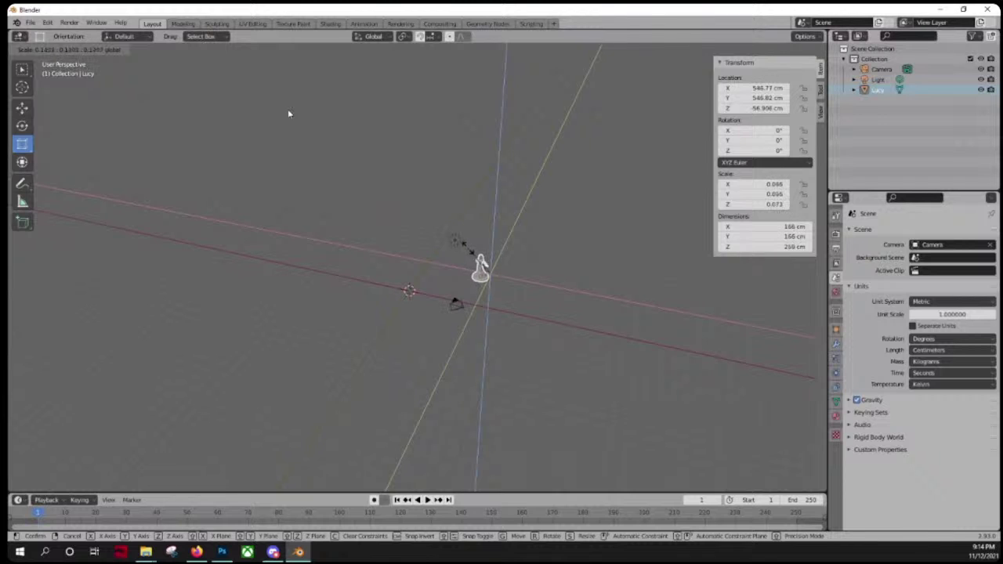
Step: Enlarge the Lucy model slightly with the scale cage to about 173 × 173 × 270 cm, and deselect it
scroll(295, 114, "up", 5)
key("KP_Decimal")
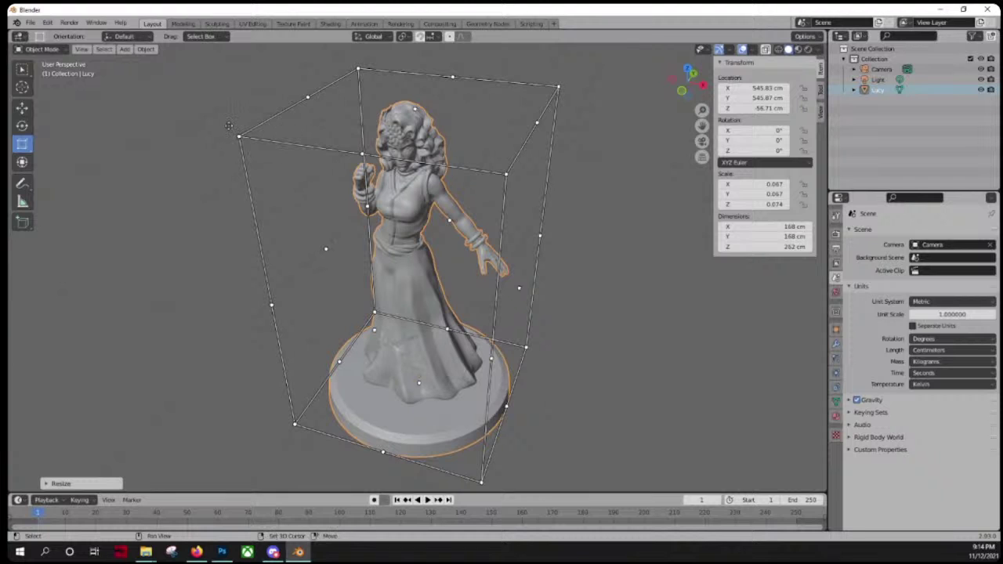
left_click_drag(233, 133, 154, 74)
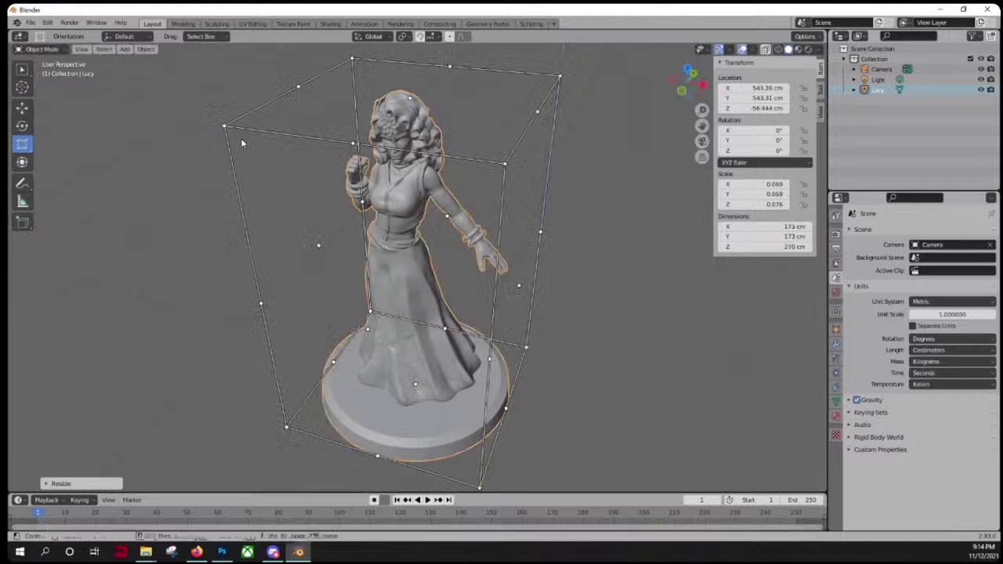
left_click(208, 256)
Step: Move the Lucy model back to the world origin by setting its X, Y and Z location to 0
scroll(208, 262, "down", 6)
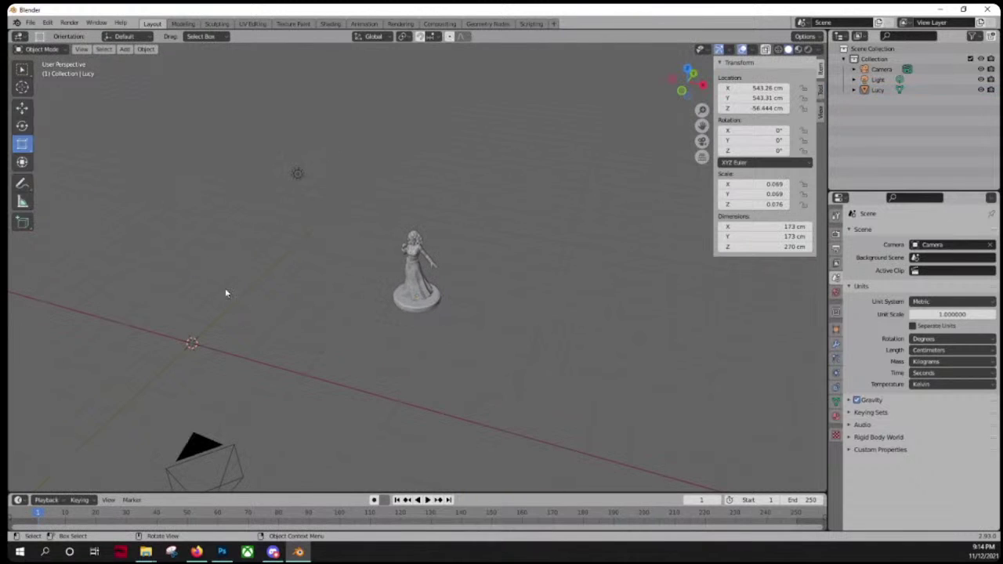
left_click(412, 276)
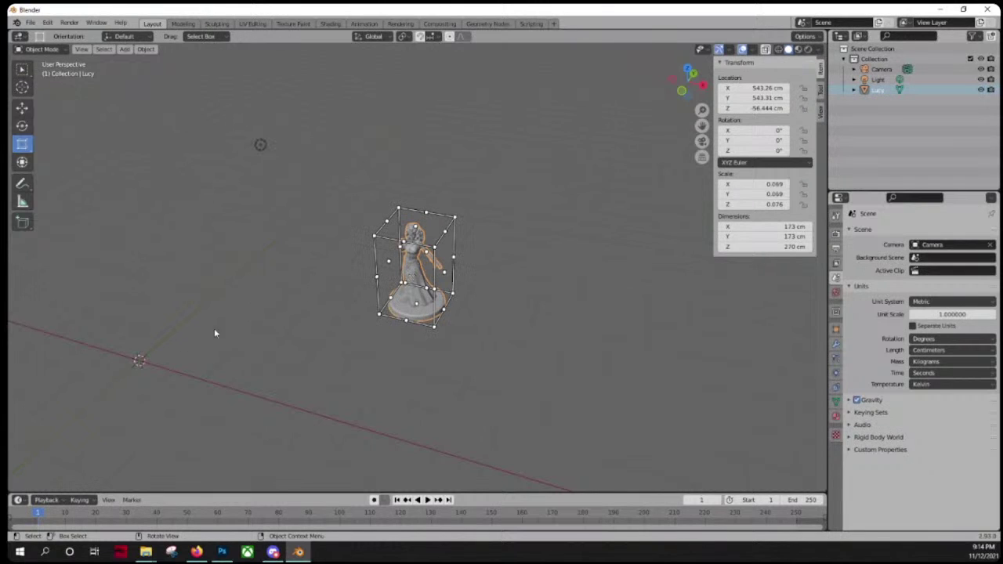
left_click(139, 356)
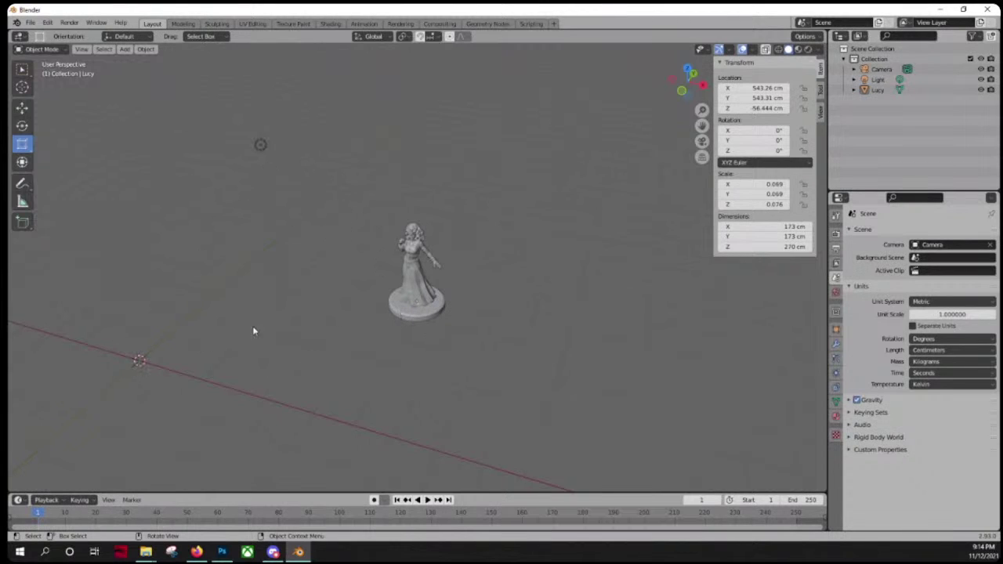
left_click(752, 88)
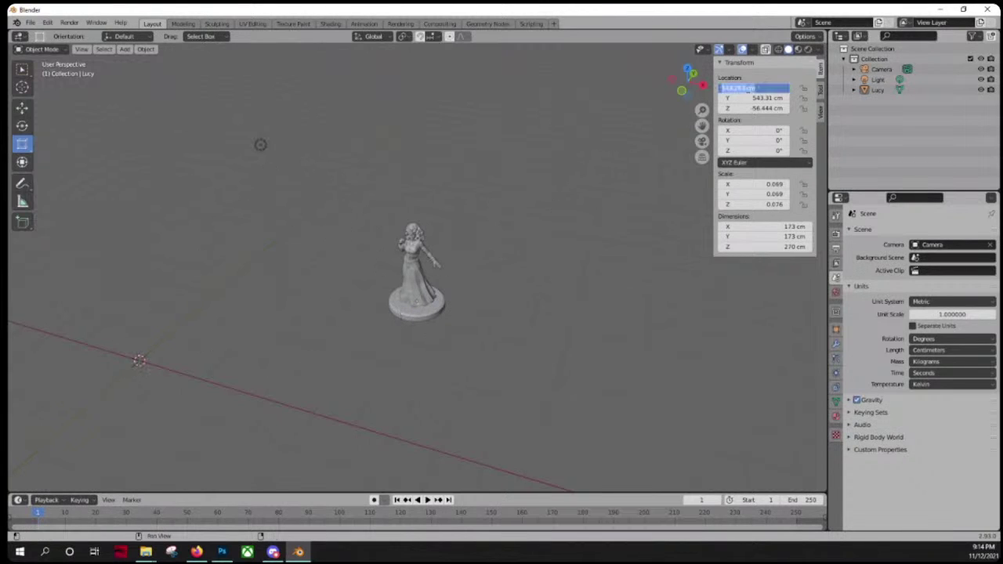
type("0")
key("Return")
left_click(751, 98)
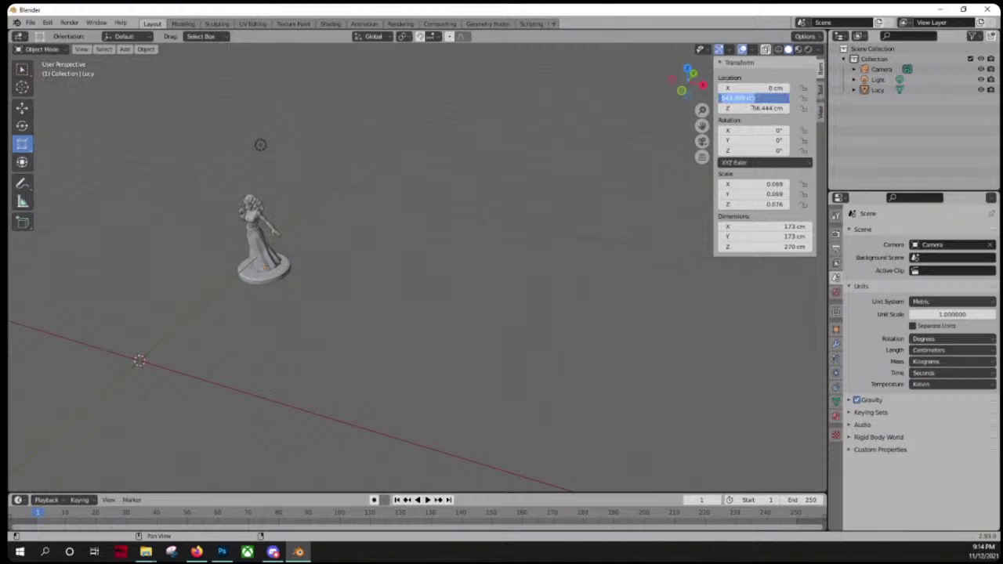
type("0")
key("Return")
left_click(752, 108)
type("0")
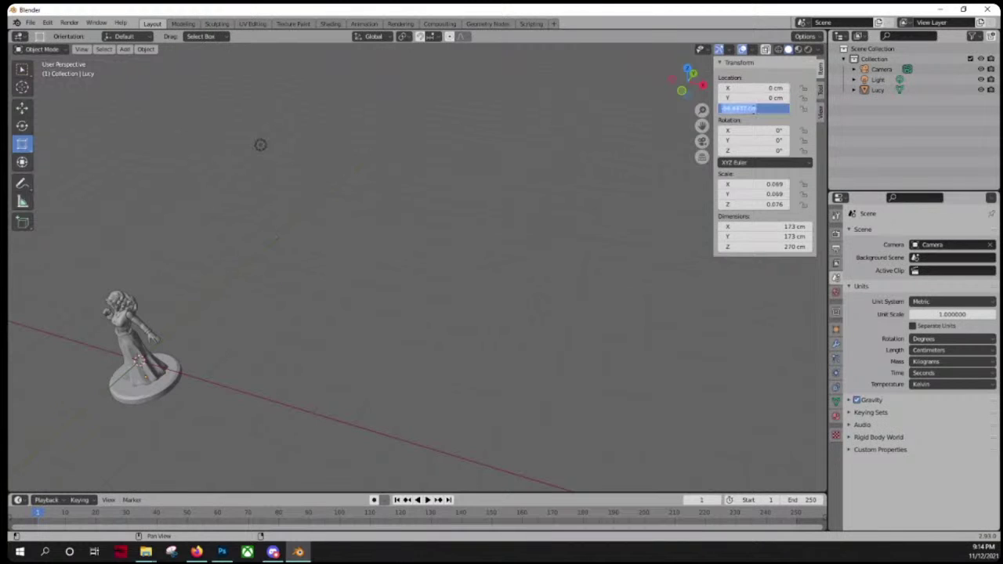
key("Return")
Step: Frame the Lucy model in the view and inspect its resized shape and dimensions at the origin
left_click(260, 144)
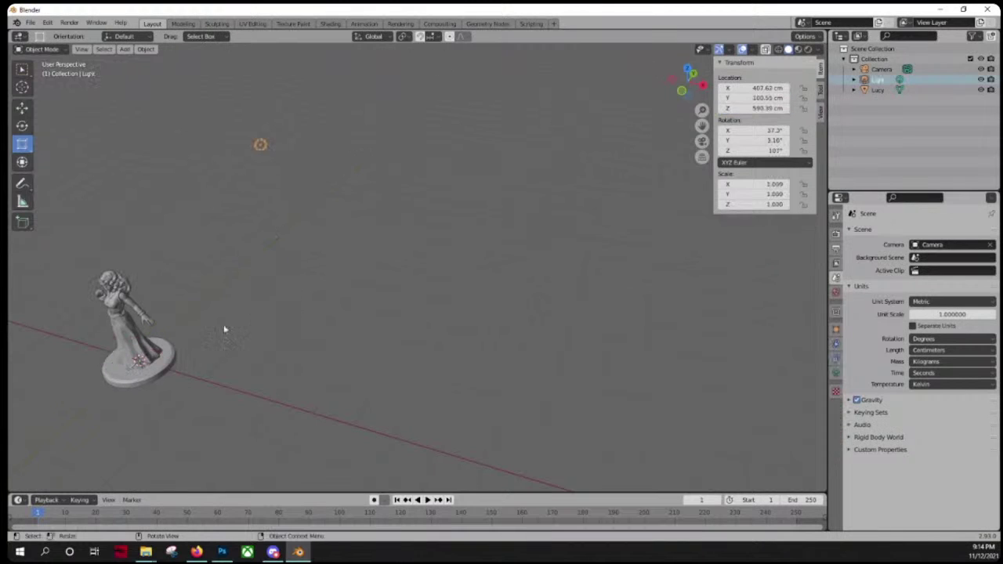
left_click(135, 317)
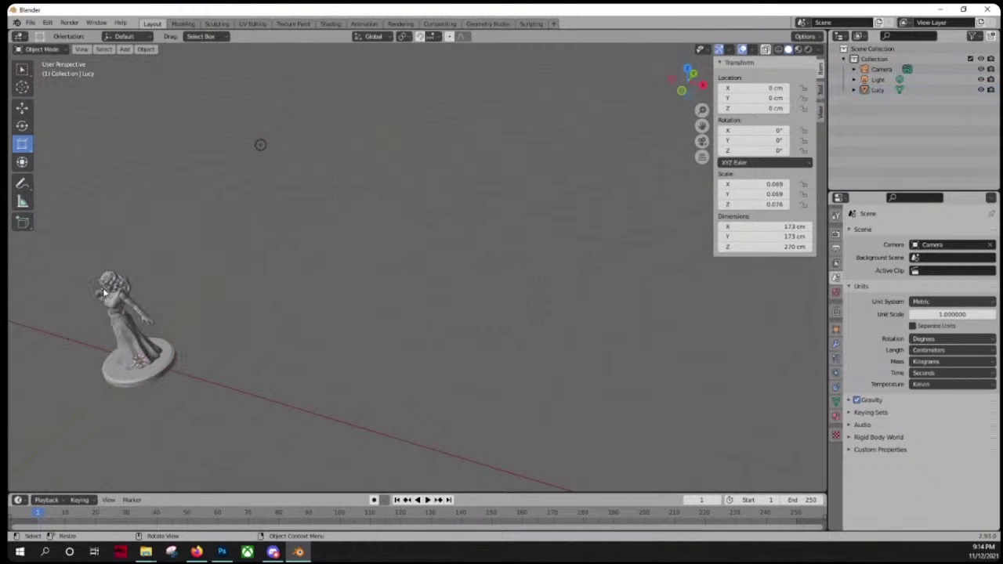
left_click(112, 296)
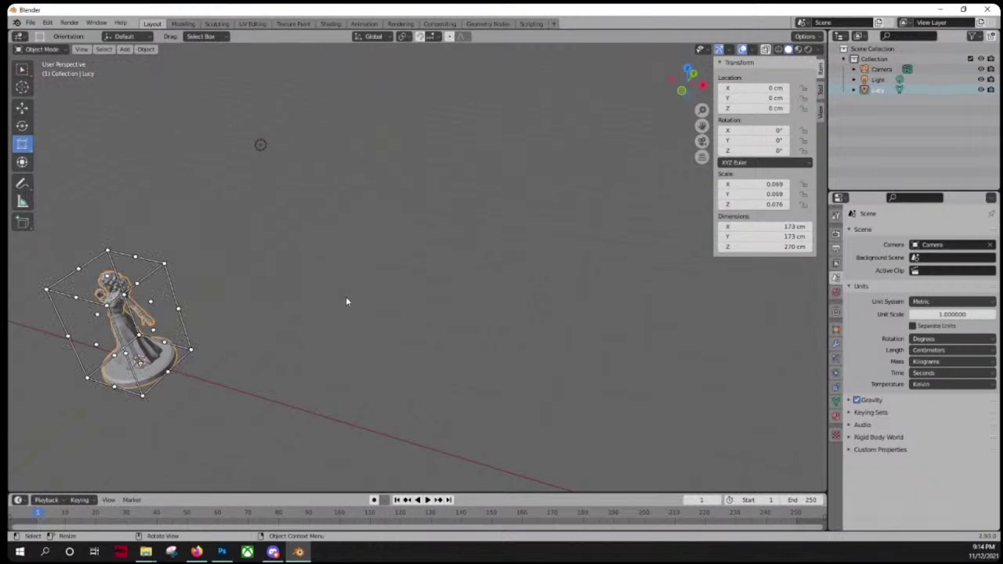
key("KP_Decimal")
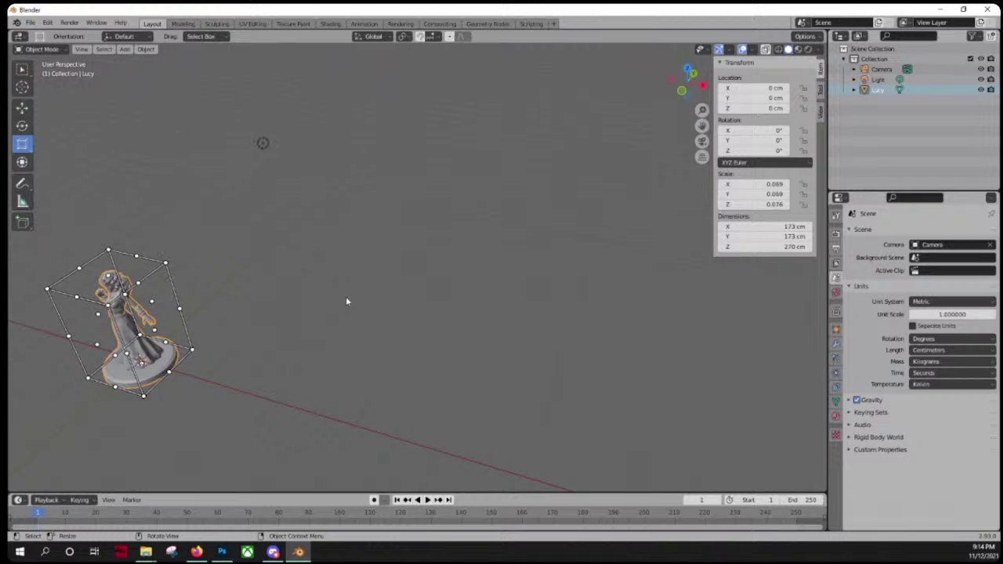
left_click(197, 280)
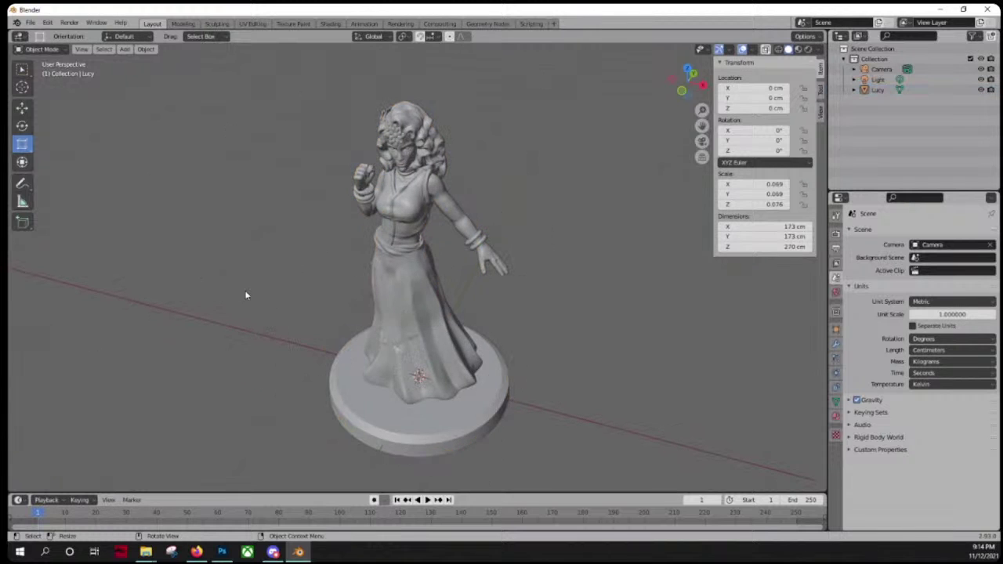
middle_click_drag(245, 290, 270, 292)
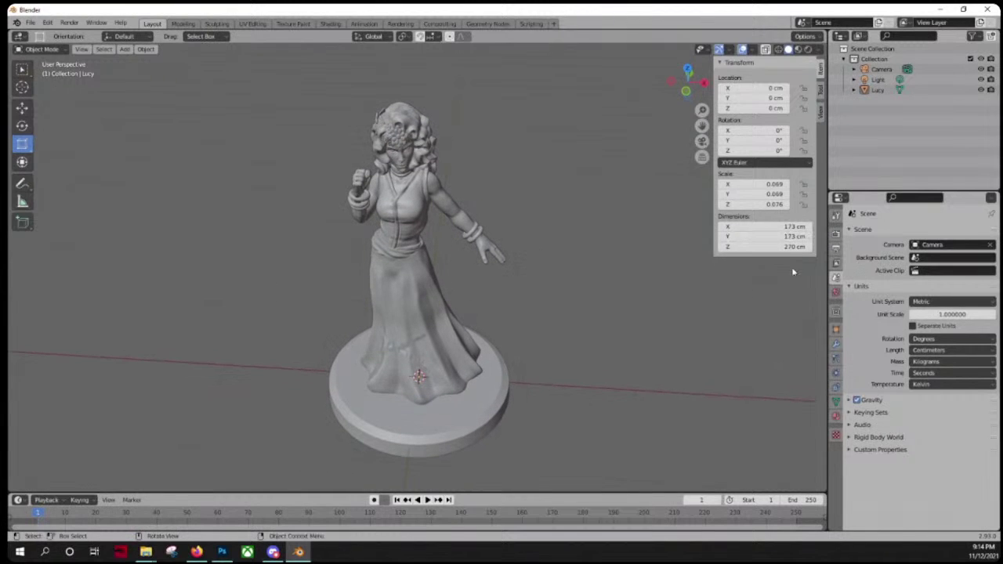
scroll(503, 348, "up", 5)
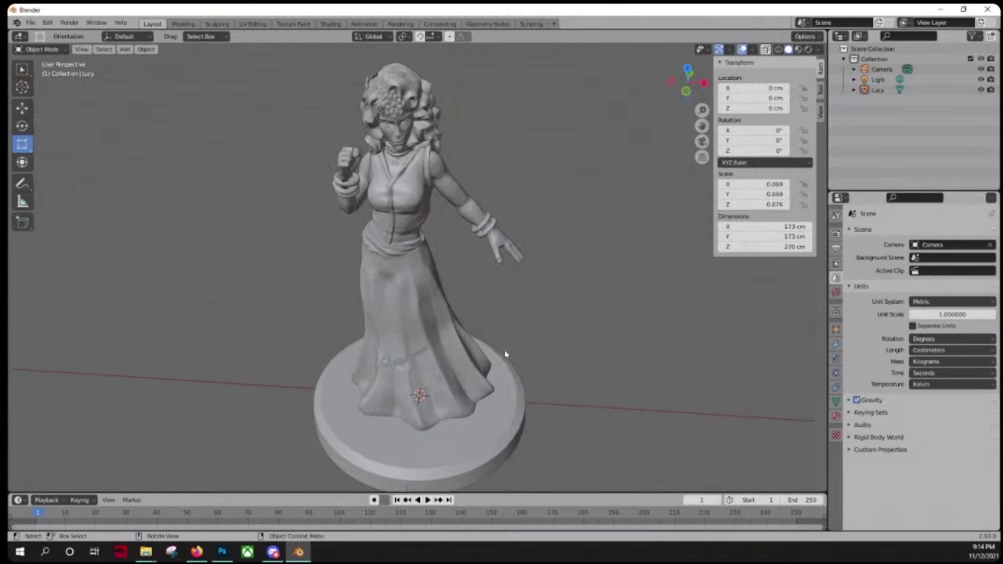
scroll(496, 356, "down", 5)
left_click(422, 309)
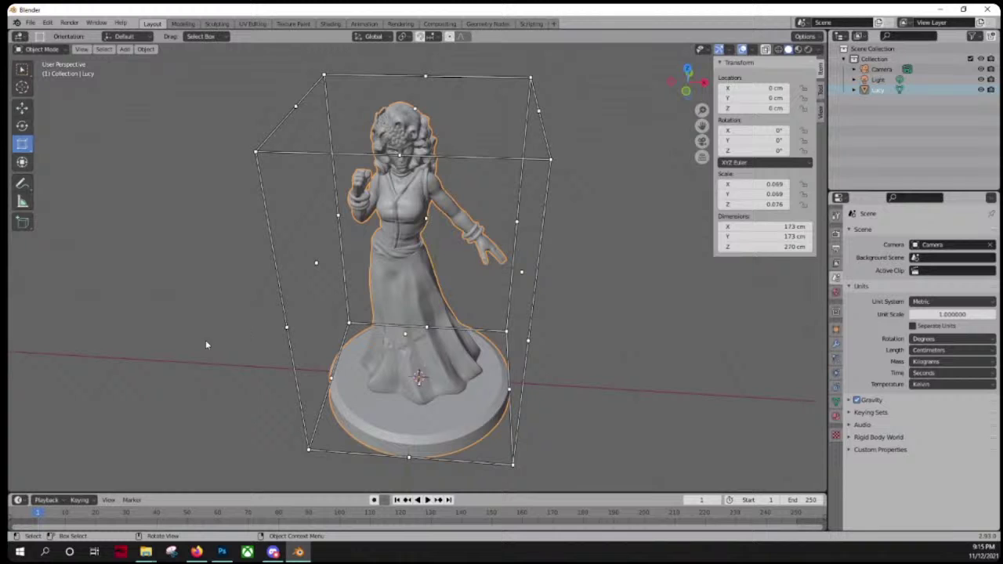
left_click(200, 284)
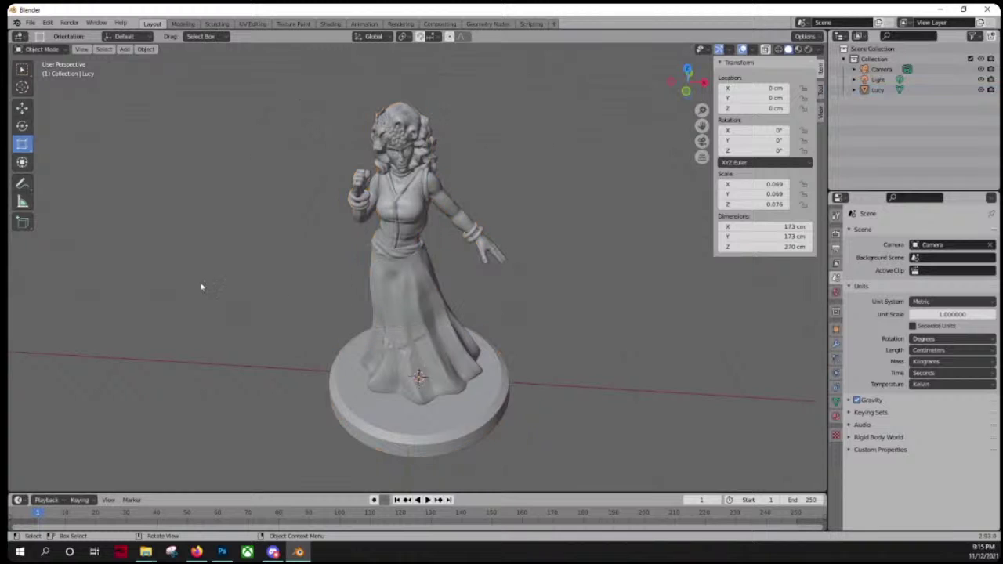
Step: Open the Modeling workspace and examine the density of Lucy's mesh on the base, dress, torso, head and arms
left_click(183, 24)
scroll(385, 239, "up", 6)
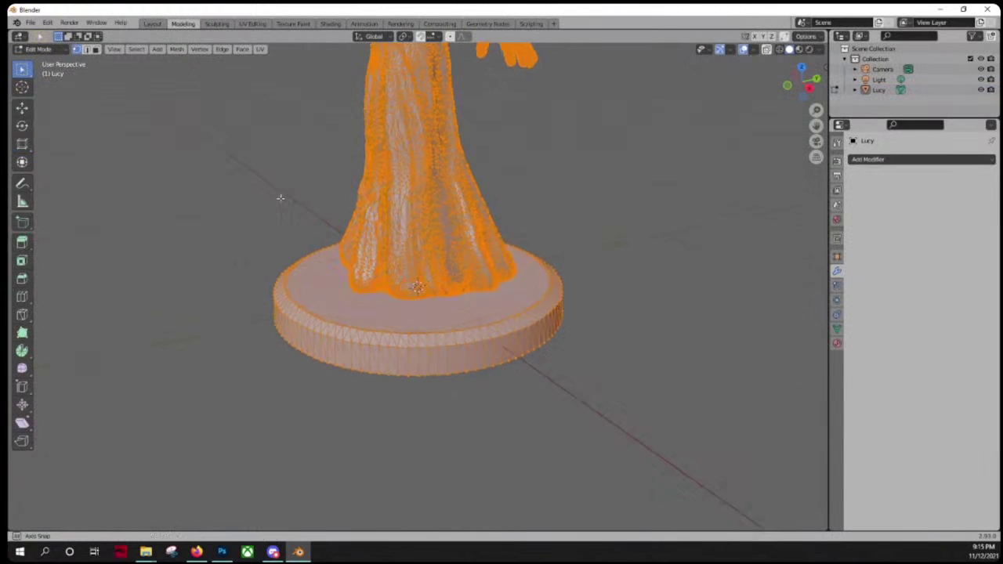
middle_click_drag(280, 198, 510, 161)
middle_click_drag(508, 262, 502, 349, "shift")
middle_click_drag(523, 159, 513, 235, "shift")
scroll(491, 187, "up", 3)
scroll(490, 187, "up", 5)
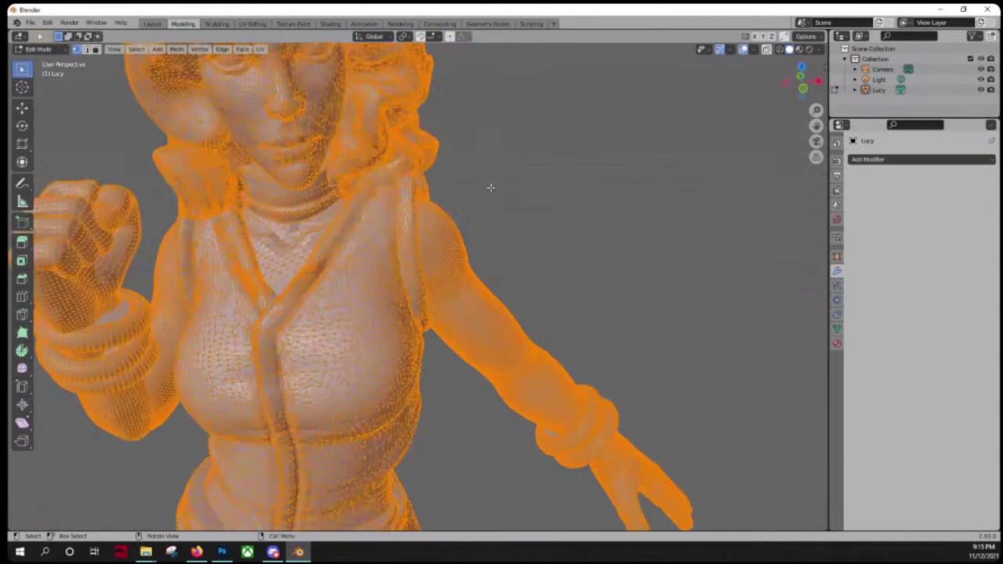
middle_click_drag(479, 275, 475, 251)
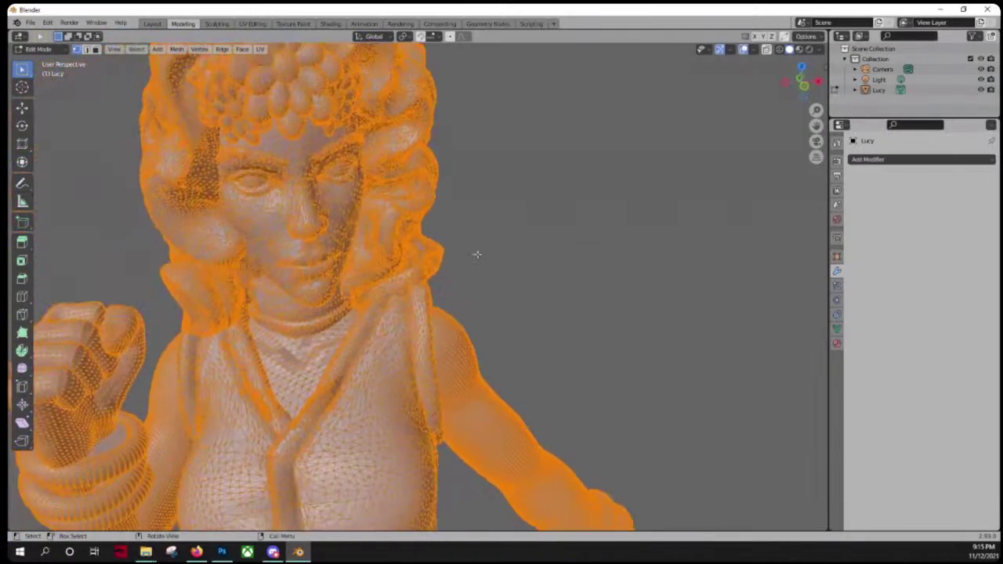
scroll(472, 248, "up", 4)
scroll(473, 247, "down", 4)
scroll(472, 246, "down", 2)
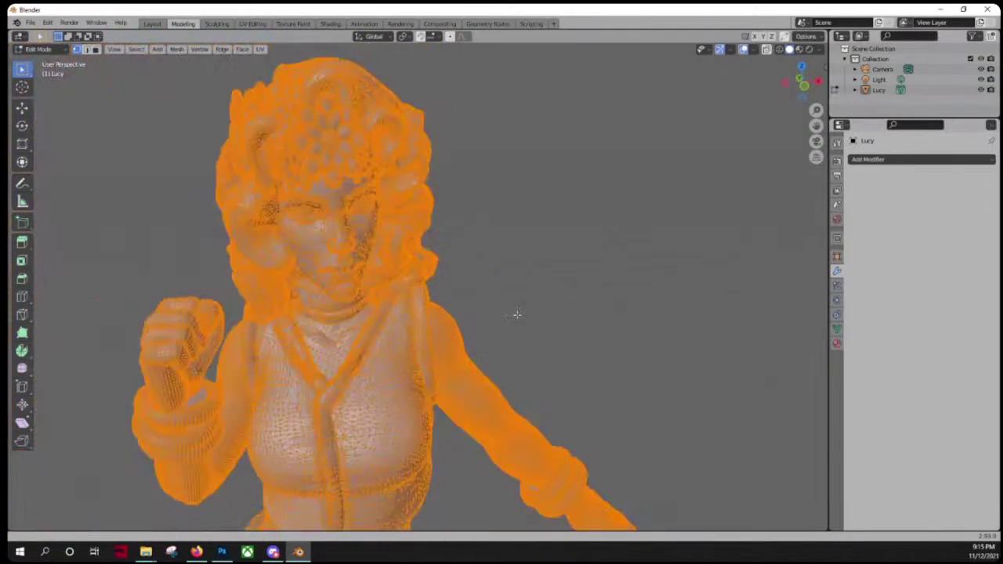
middle_click_drag(517, 313, 436, 191, "shift")
scroll(415, 181, "up", 1)
scroll(251, 235, "up", 2)
scroll(337, 206, "up", 2)
scroll(336, 206, "up", 1)
scroll(336, 206, "down", 5)
middle_click_drag(427, 384, 550, 208, "shift")
scroll(517, 226, "down", 1)
Step: Deselect all of Lucy's mesh elements and return to the Layout workspace with the Lucy model selected
key("alt+a")
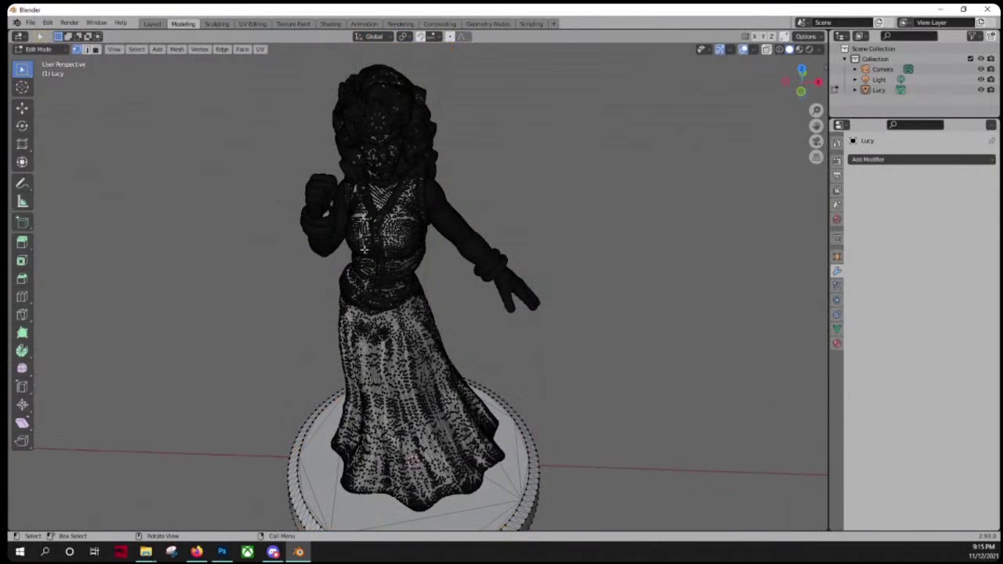
left_click(154, 25)
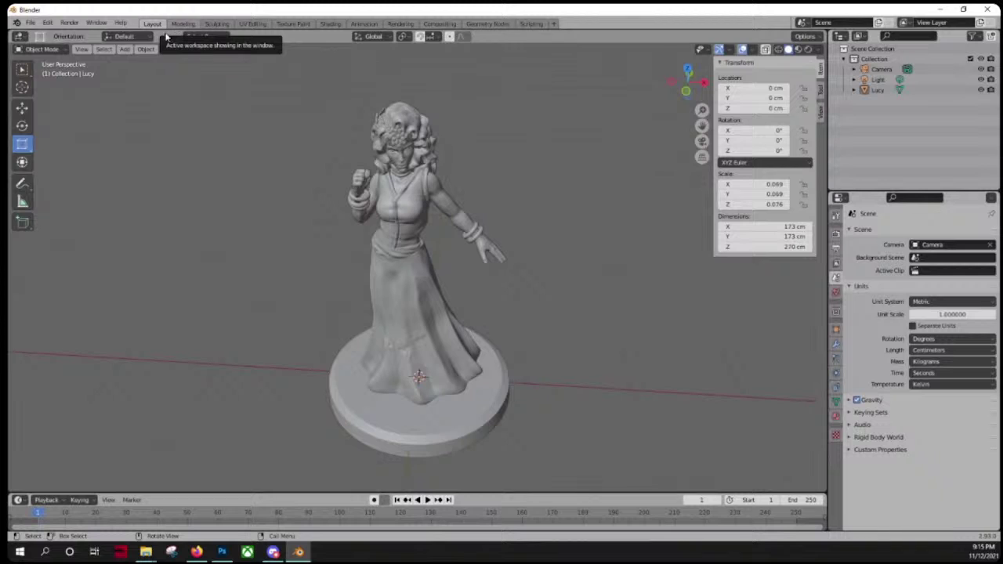
scroll(396, 347, "up", 2)
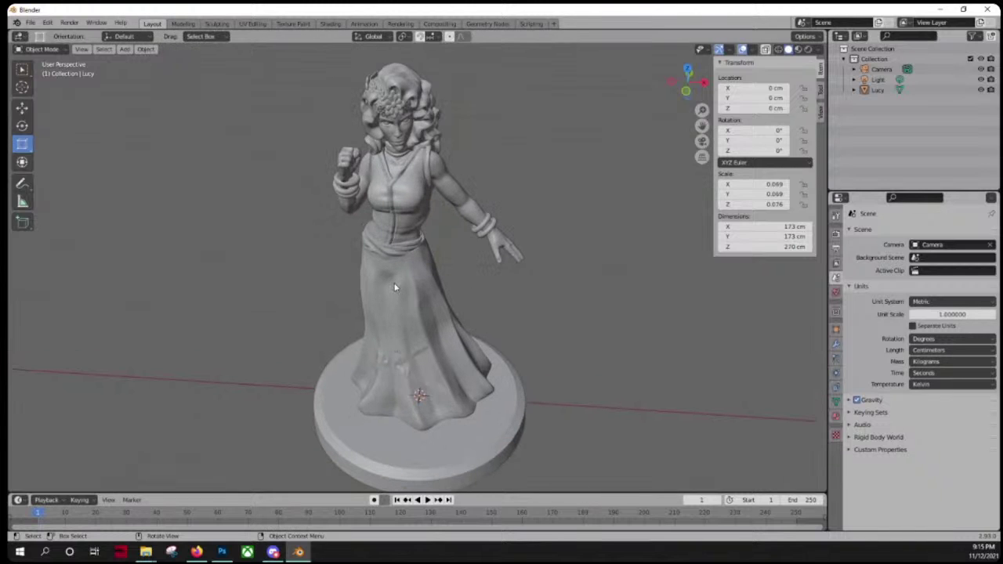
left_click(396, 287)
left_click(211, 269)
left_click(416, 253)
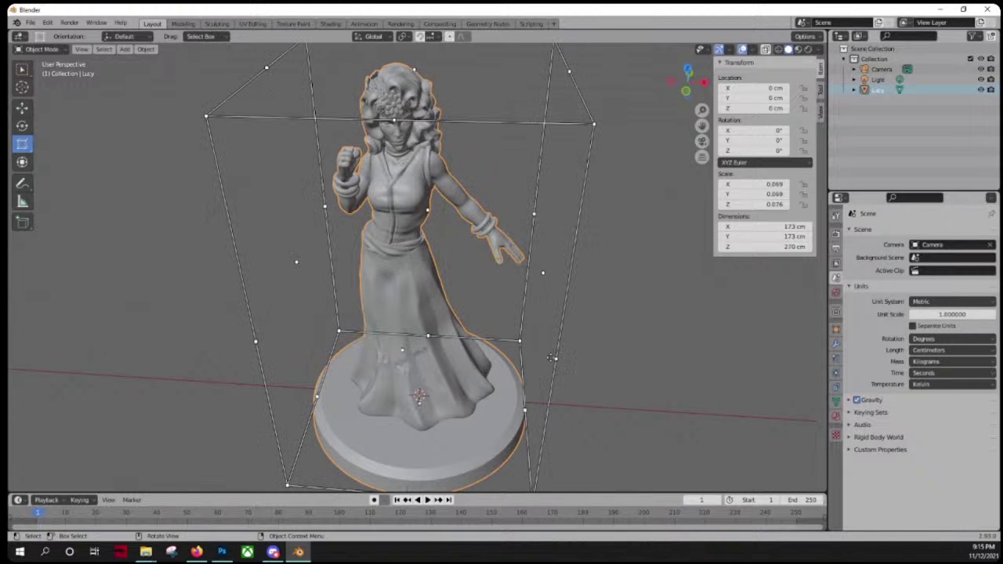
Step: Add a Decimate modifier to the Lucy model
left_click(834, 346)
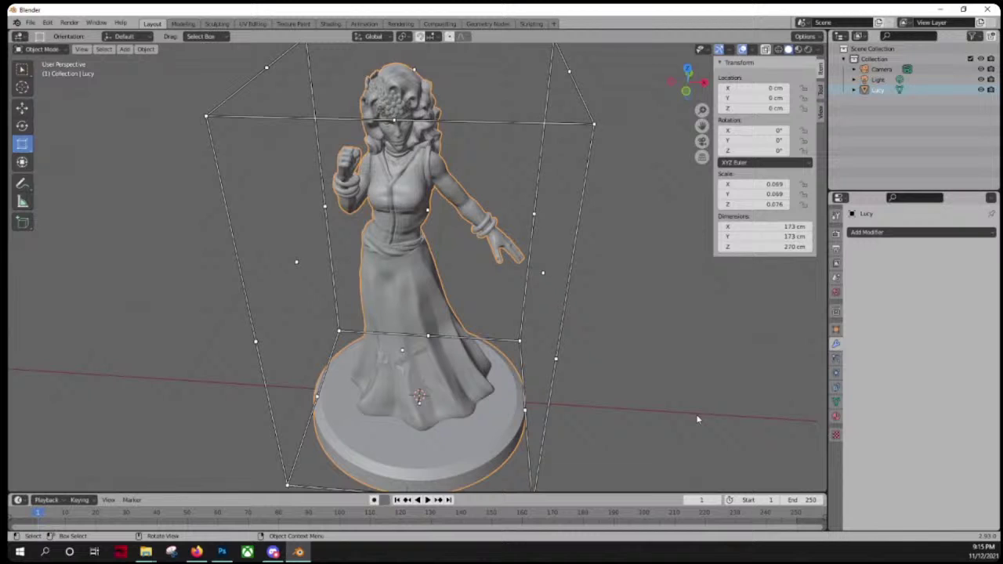
left_click(913, 234)
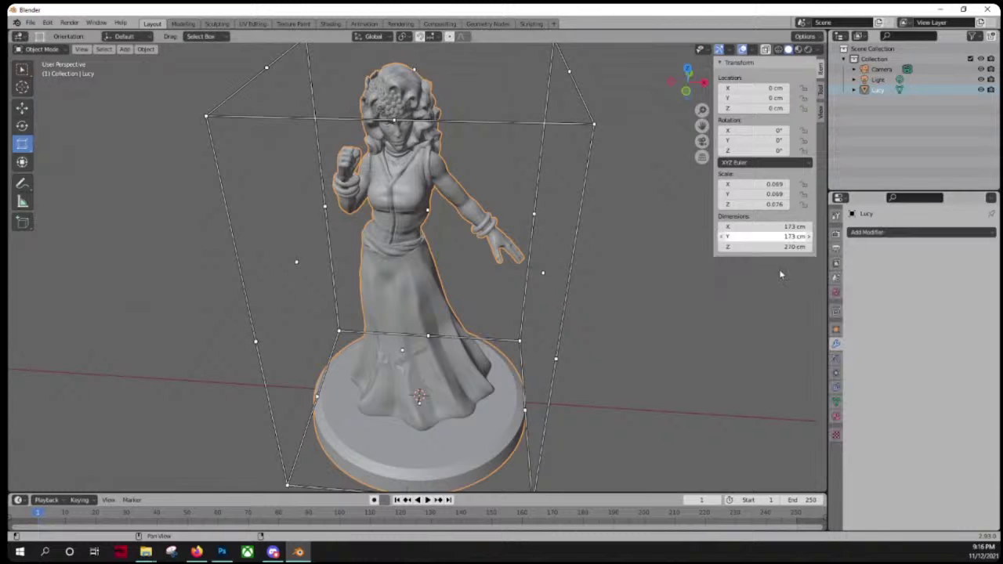
left_click(857, 232)
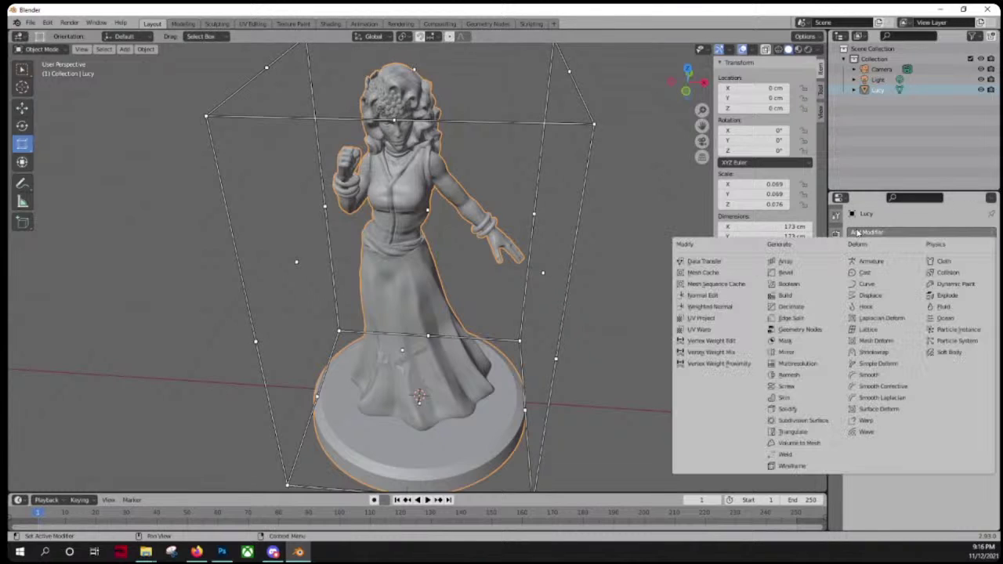
left_click(790, 306)
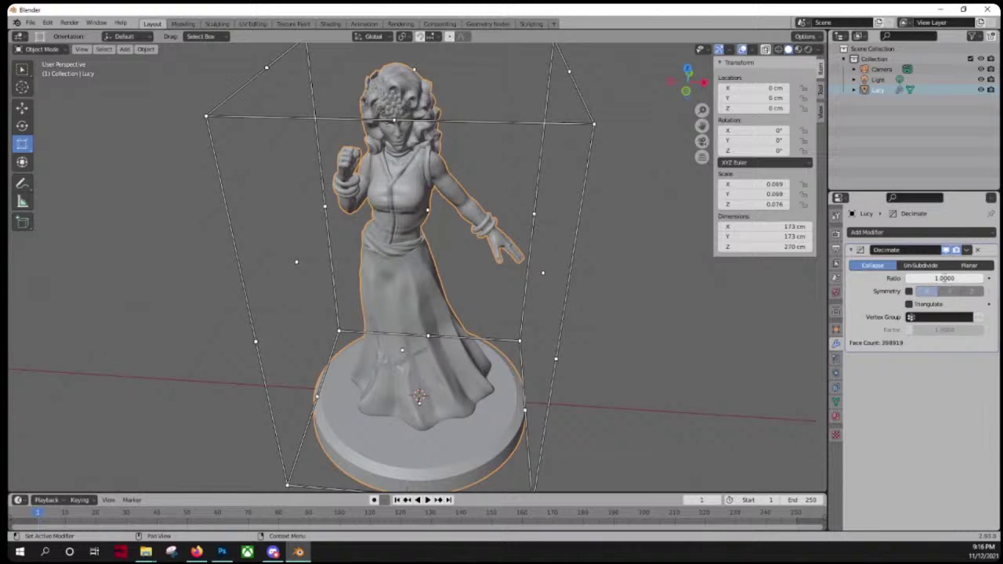
Step: Set the Decimate ratio to 0.06 and examine the reduced Lucy mesh with the Move tool active
double_click(945, 278)
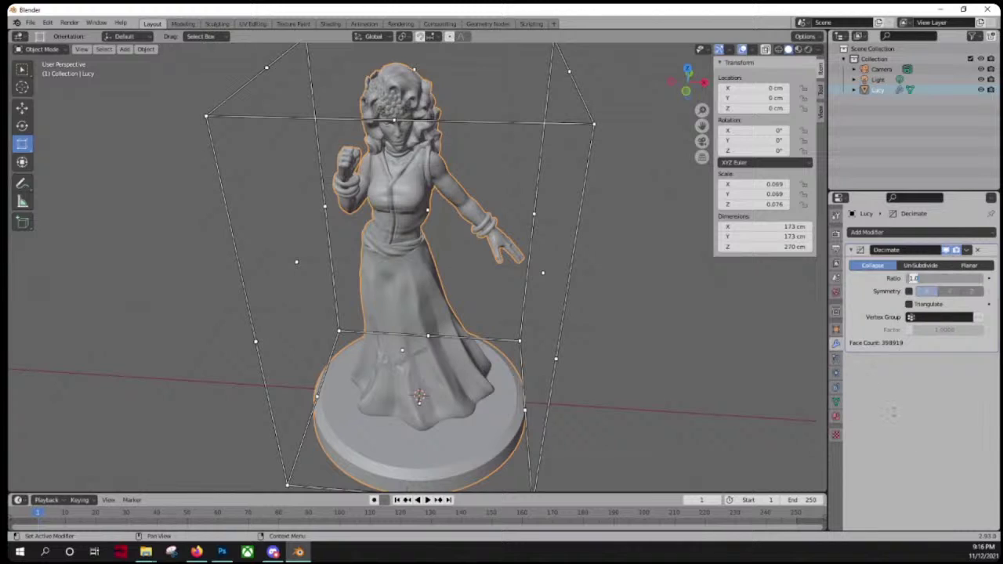
type("0")
key("Return")
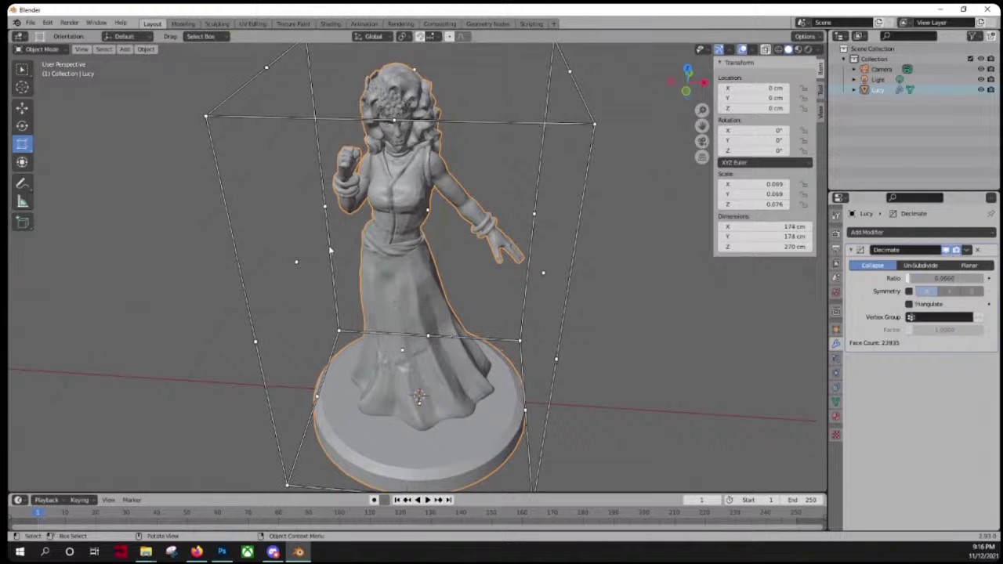
middle_click_drag(212, 308, 208, 294)
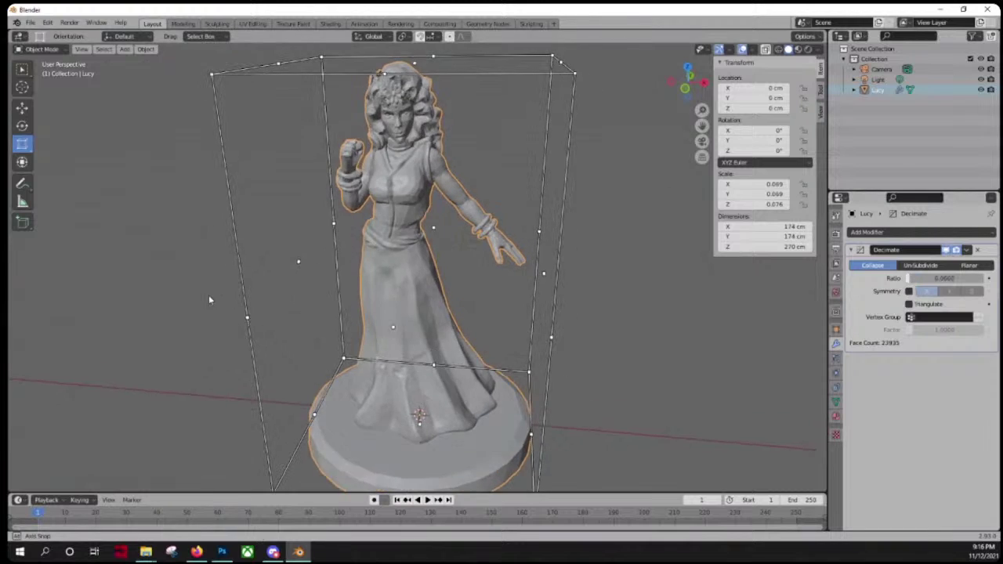
left_click(22, 108)
middle_click_drag(126, 179, 249, 214)
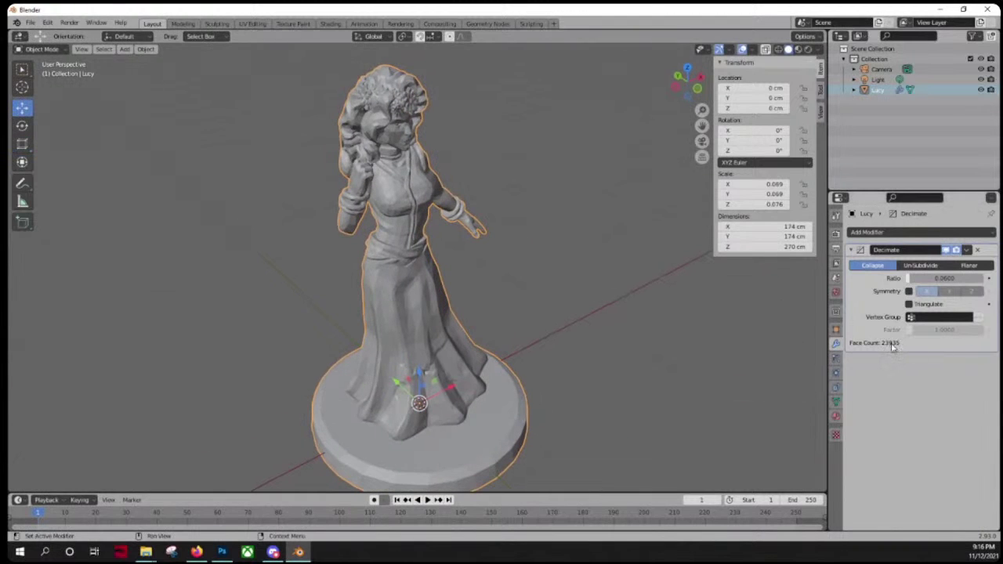
Step: Lower the Decimate ratio to 0.05 and inspect Lucy's hair, arms and dress from several sides
left_click(950, 280)
key("BackSpace")
key("Return")
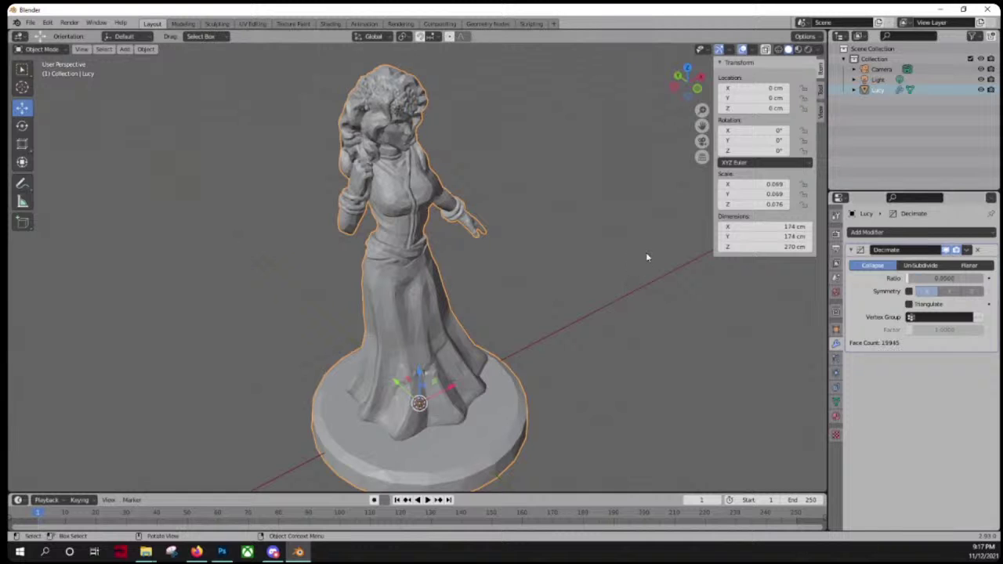
middle_click_drag(637, 240, 521, 246)
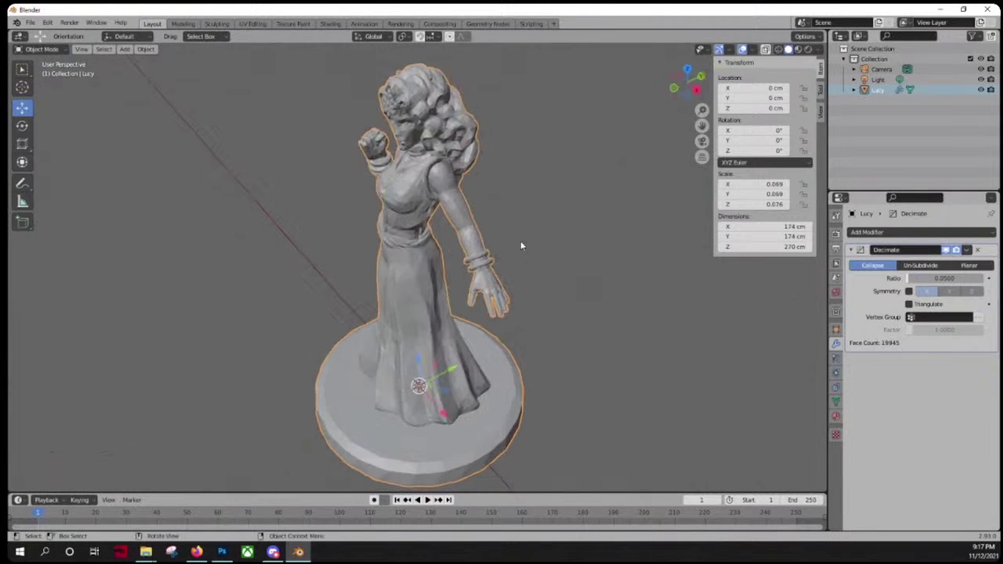
scroll(513, 201, "up", 3)
middle_click_drag(509, 197, 569, 242)
middle_click_drag(549, 202, 472, 193)
scroll(509, 227, "down", 3)
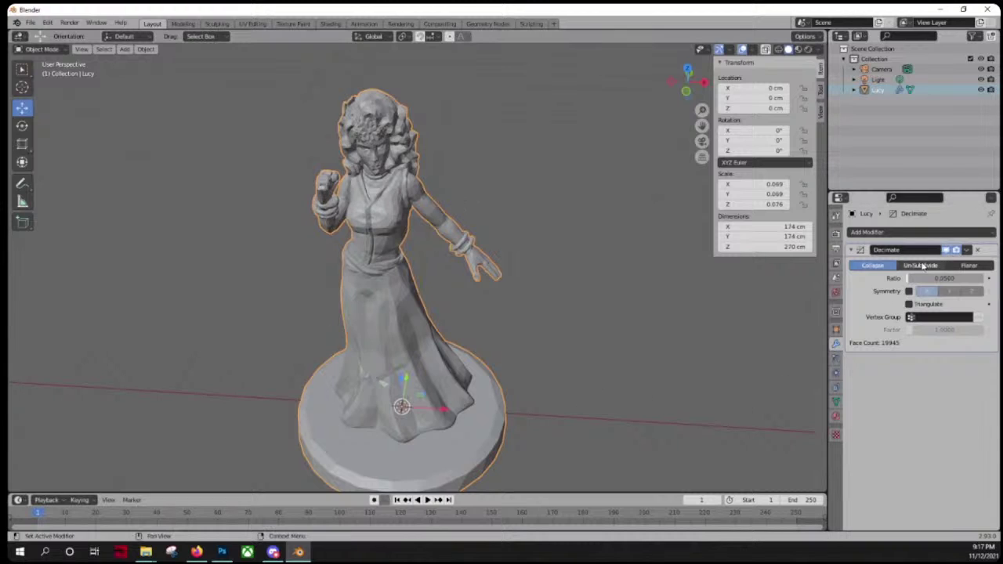
Step: Remove the Decimate modifier from Lucy and view the full-detail mesh
left_click(969, 250)
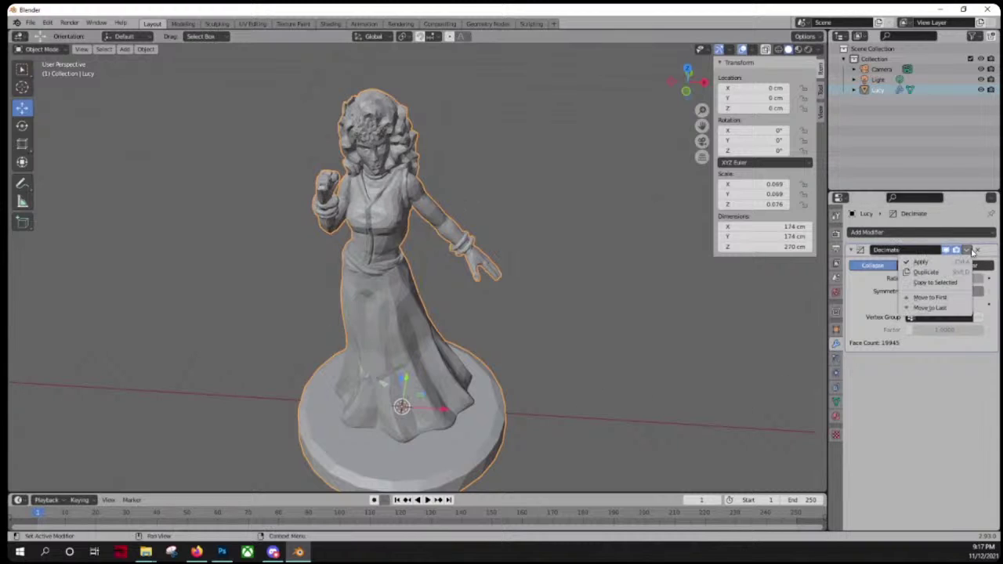
left_click(968, 250)
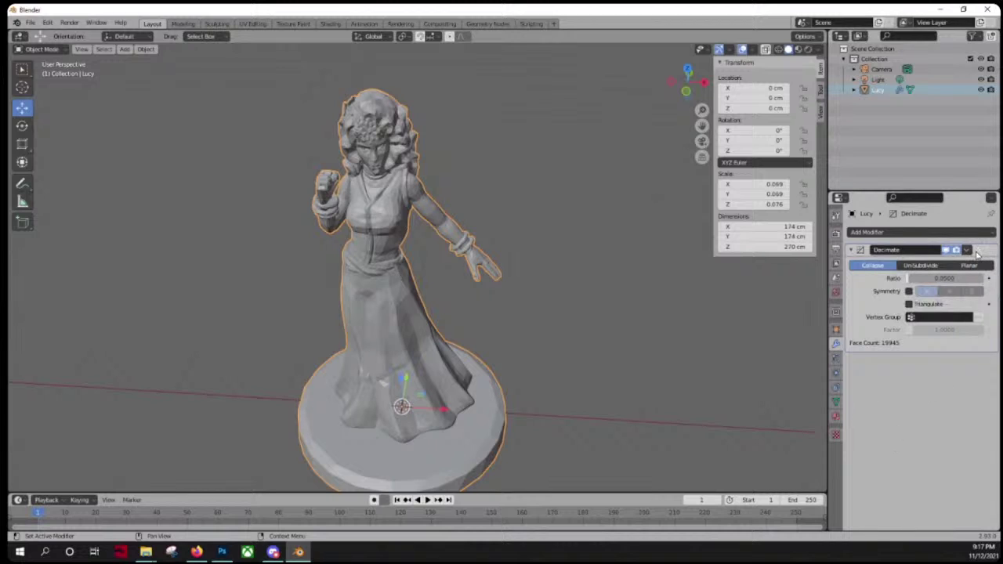
key("ctrl+x")
scroll(314, 268, "up", 3)
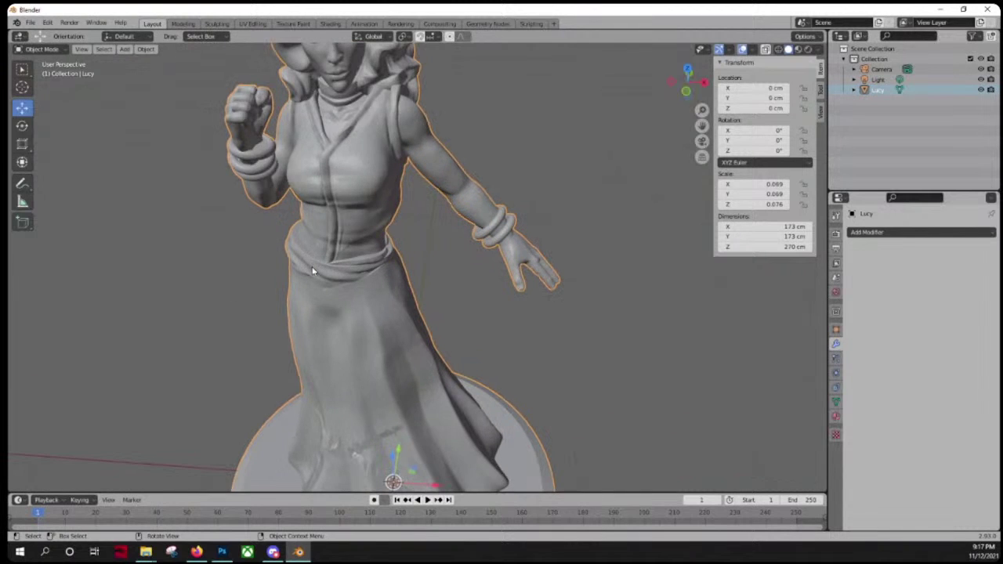
scroll(311, 270, "down", 3)
Step: Add a Decimate modifier to Lucy again and set its ratio to 0.05
left_click(862, 231)
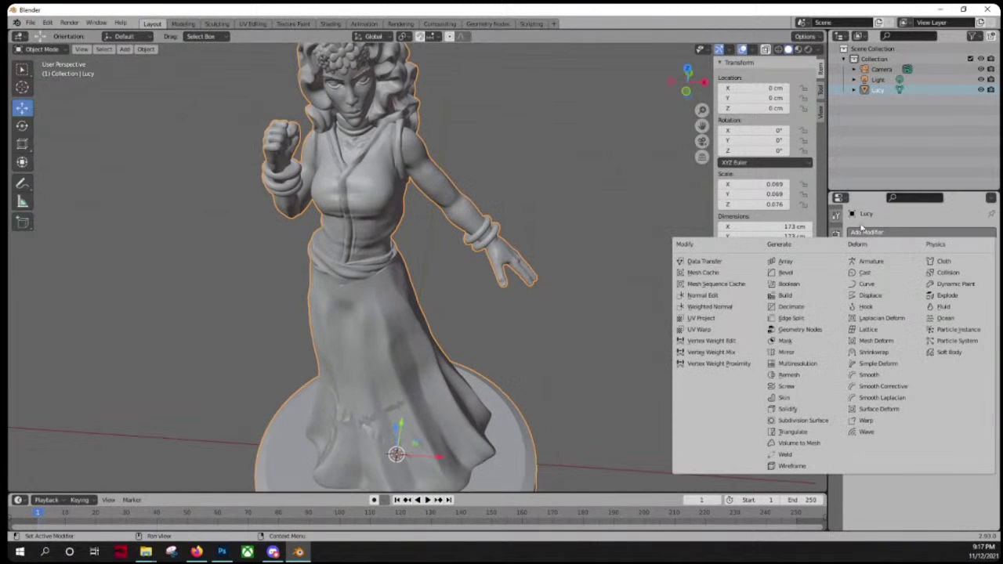
left_click(789, 309)
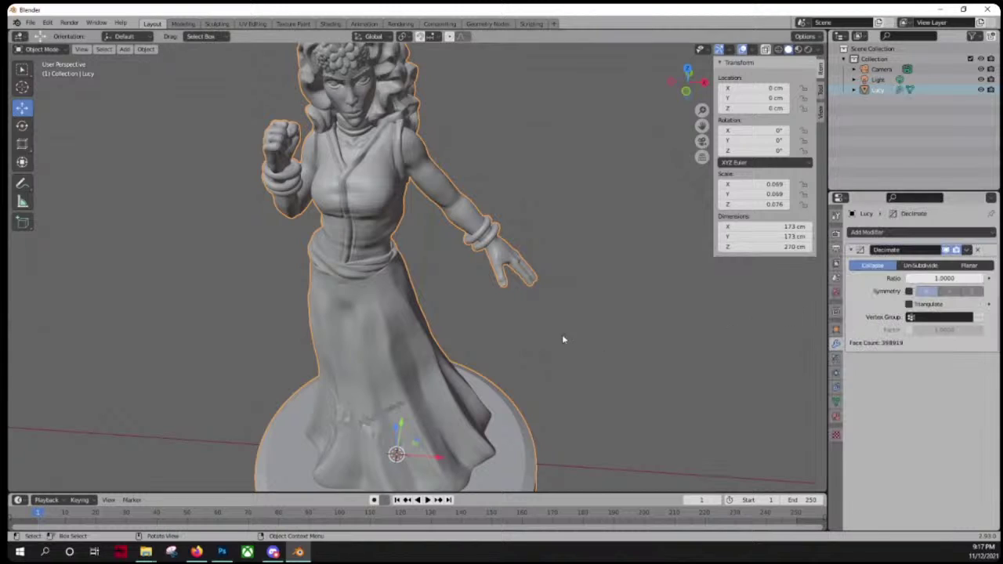
scroll(491, 359, "down", 1)
scroll(489, 358, "up", 1)
scroll(488, 358, "down", 1)
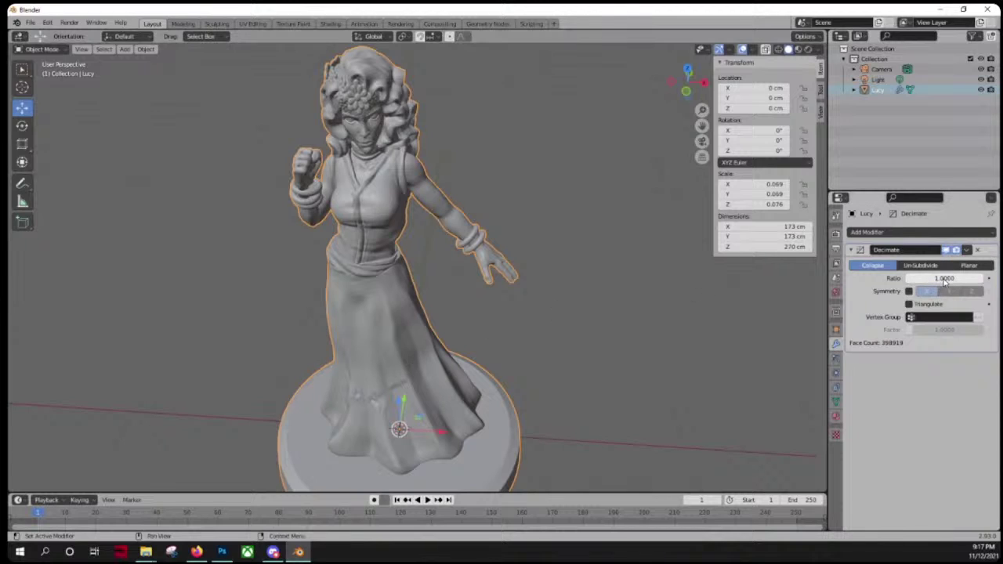
double_click(944, 278)
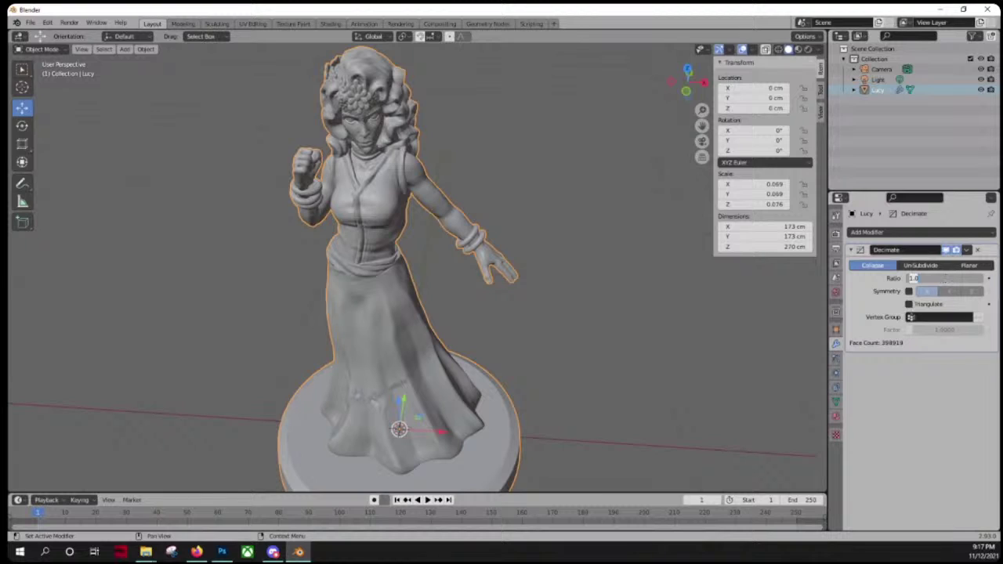
type(".05")
key("Return")
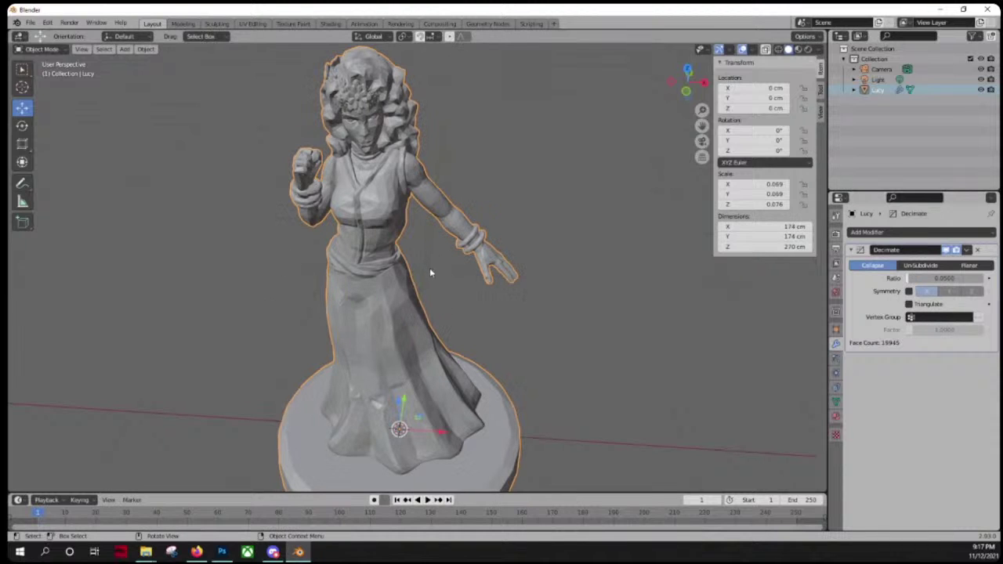
Step: Inspect the decimated dress, then examine the base against the origin from the front and from underneath with Lucy deselected
middle_click_drag(430, 272, 454, 300)
scroll(449, 308, "down", 2)
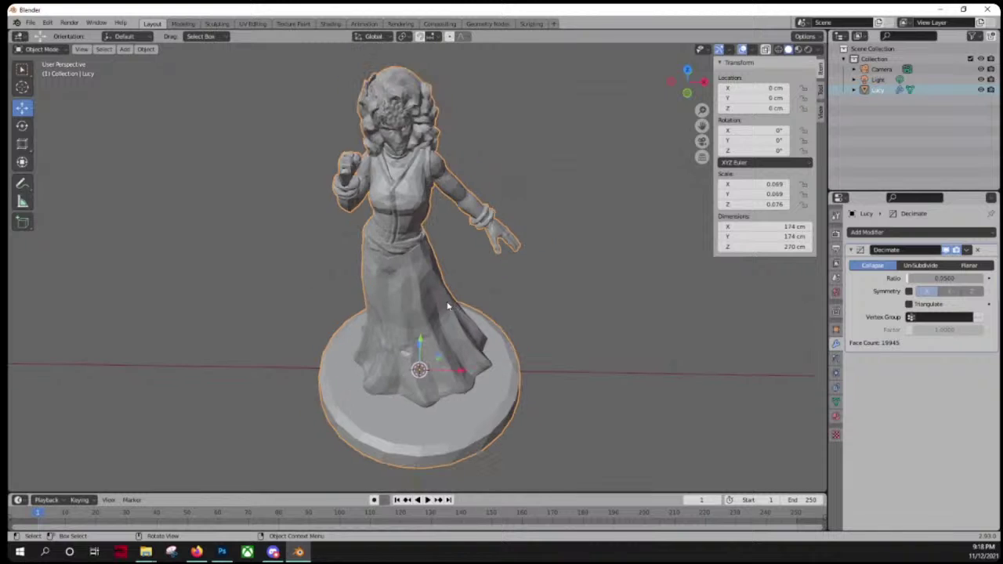
middle_click_drag(501, 347, 507, 263)
scroll(381, 369, "up", 5)
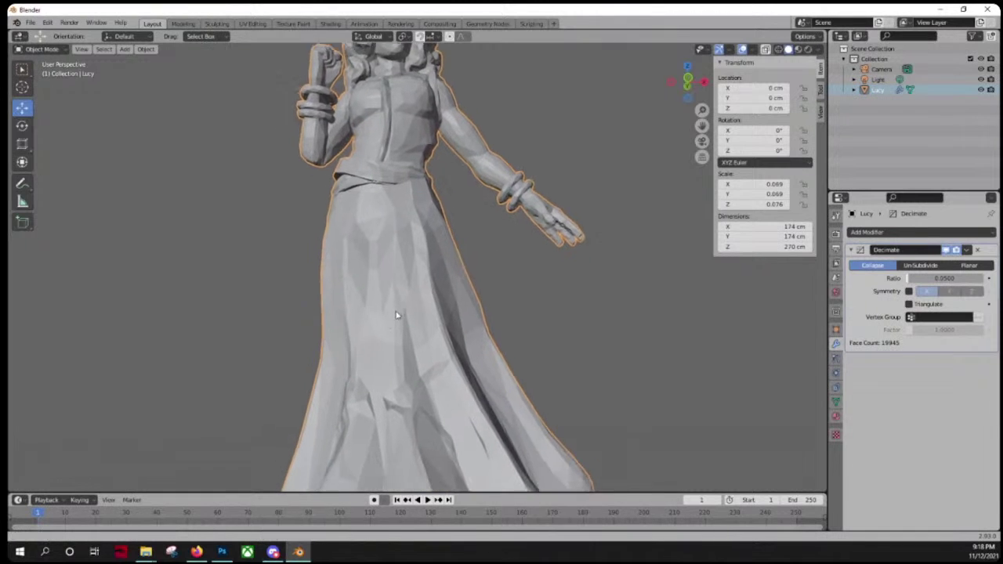
left_click(686, 82)
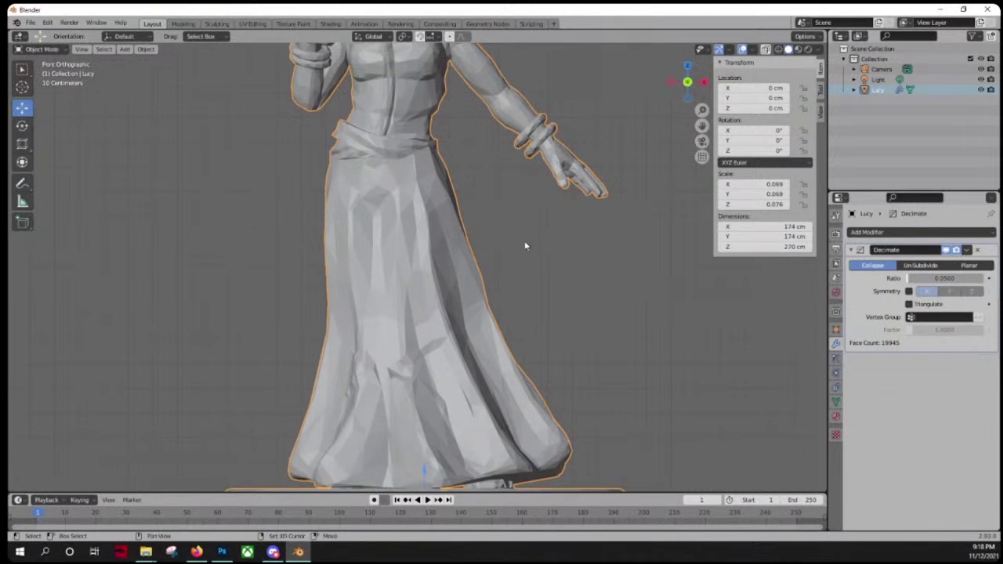
middle_click_drag(526, 245, 538, 462, "shift")
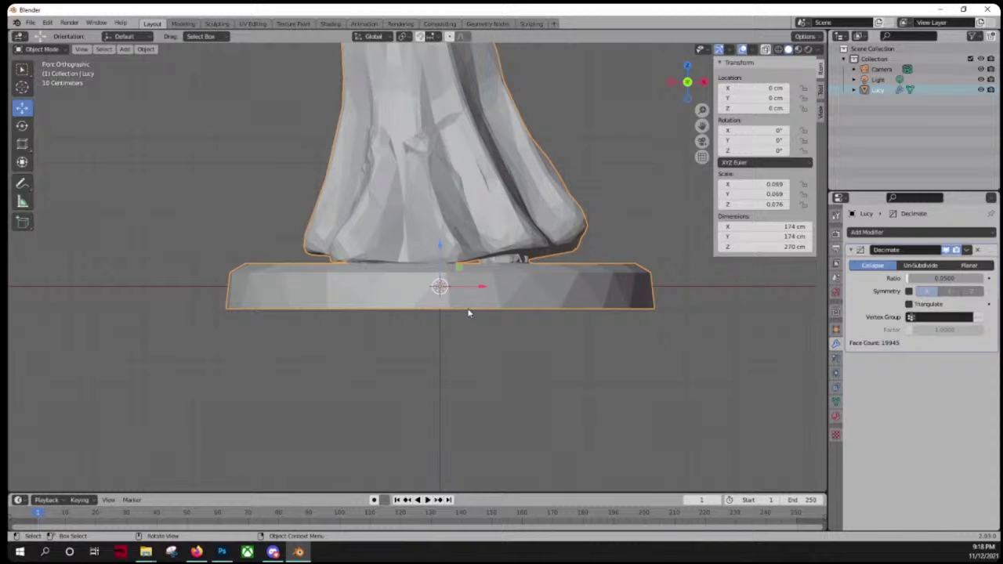
left_click(459, 364)
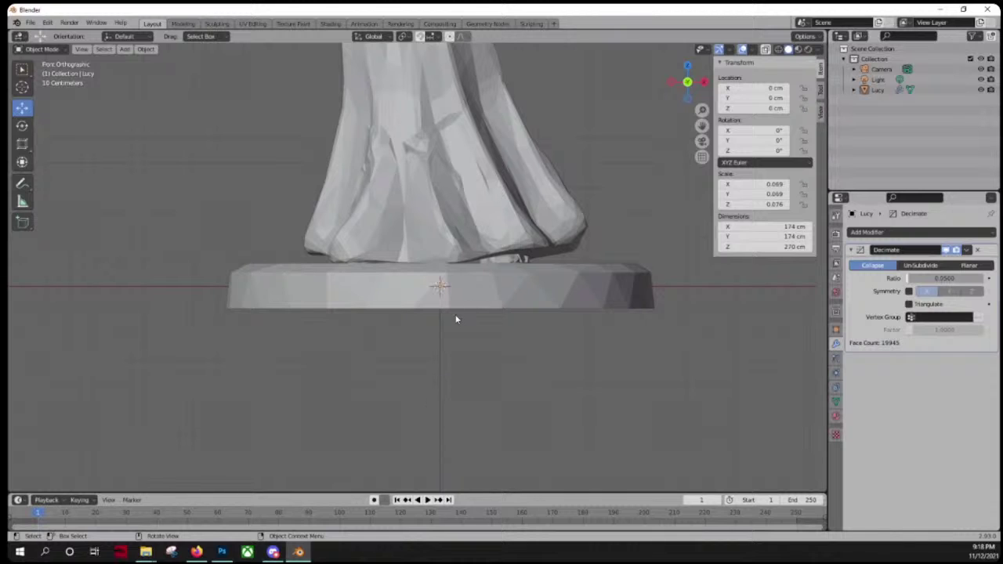
scroll(453, 315, "down", 1)
scroll(452, 318, "up", 1)
middle_click_drag(454, 373, 443, 304)
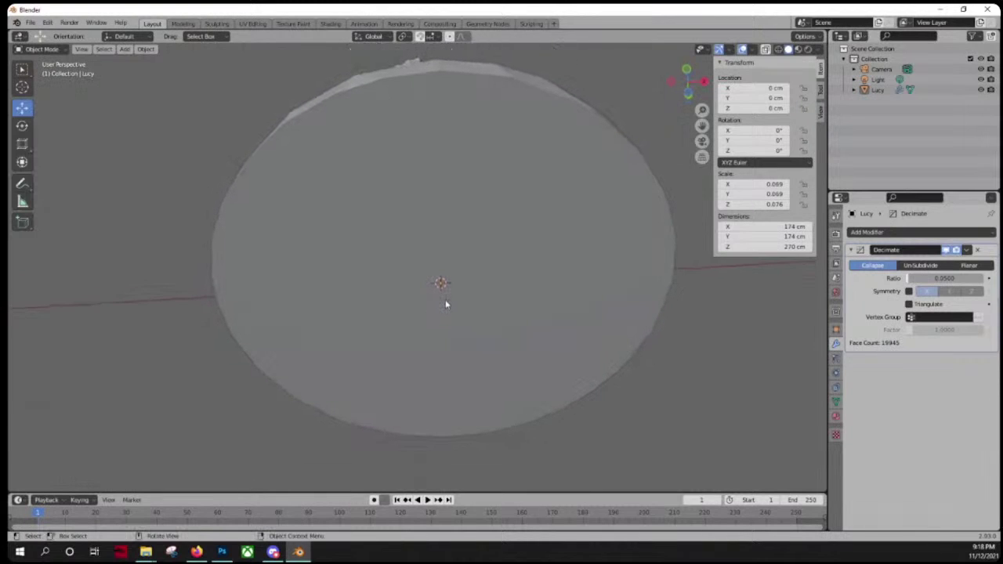
Step: Open Lucy in the Modeling workspace and, in face select mode, select the large central triangle on the base's underside
left_click(184, 23)
scroll(393, 385, "up", 4)
middle_click_drag(394, 384, 422, 244)
scroll(416, 273, "down", 8)
scroll(418, 270, "up", 2)
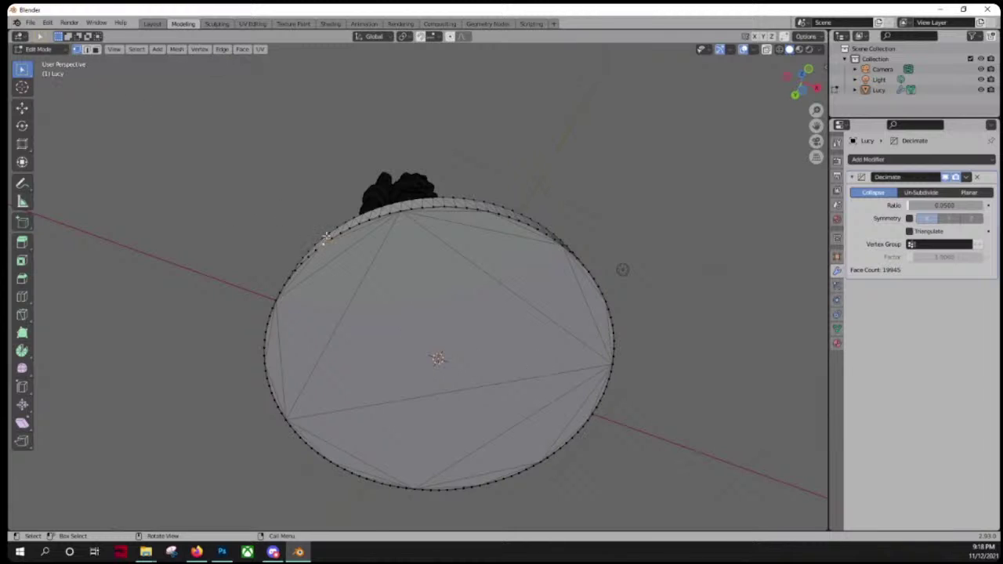
left_click(86, 49)
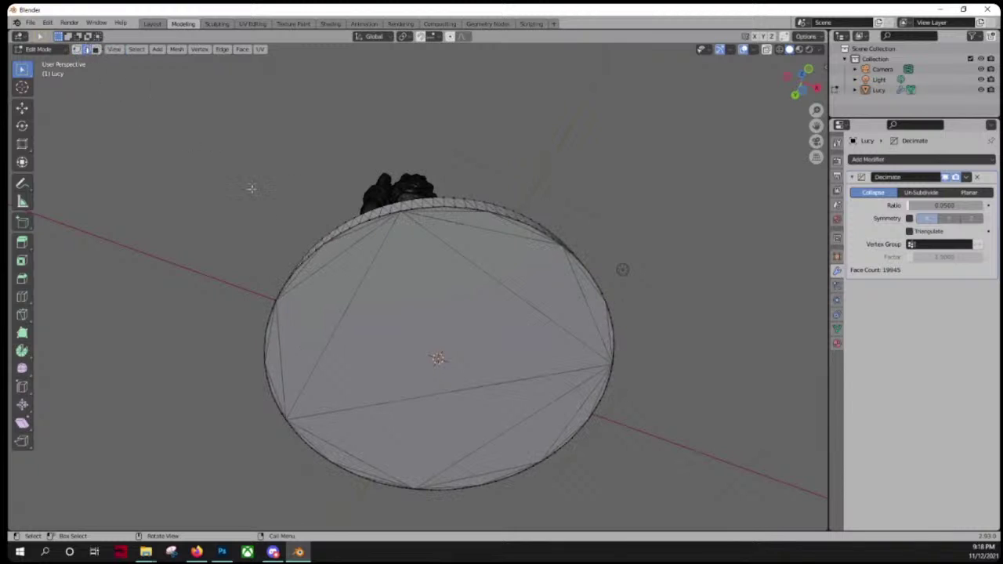
left_click(365, 277)
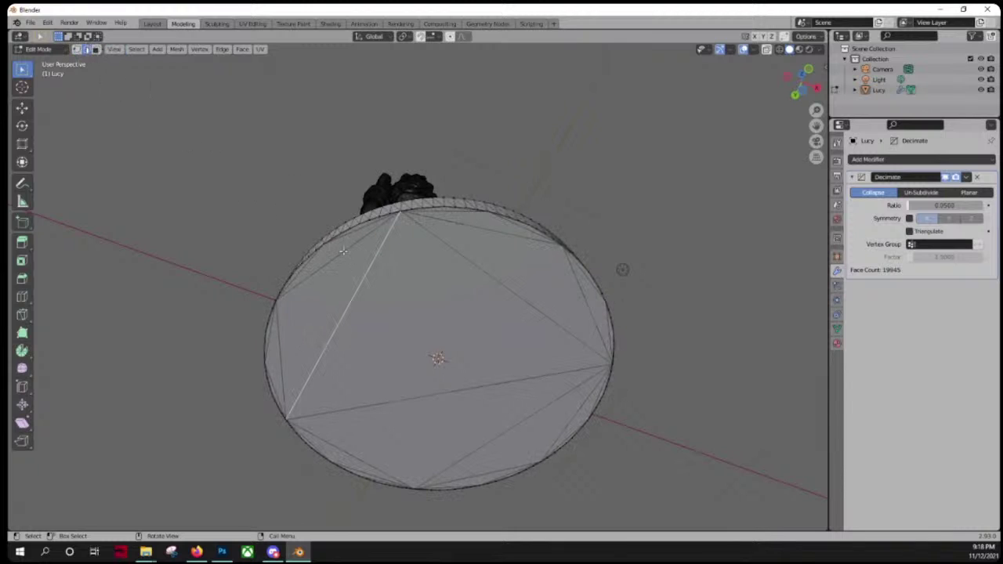
left_click(433, 236)
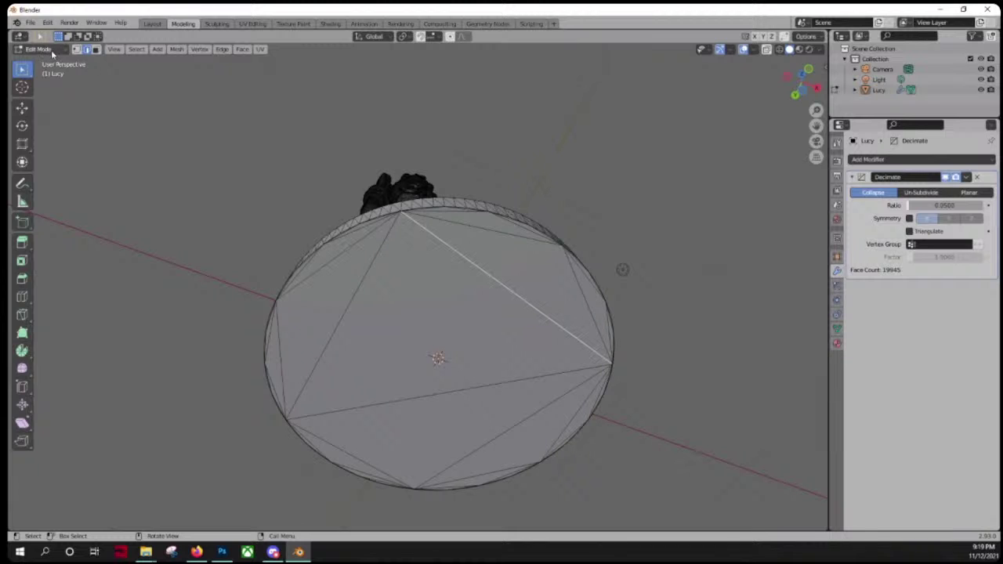
left_click(96, 49)
left_click(383, 368)
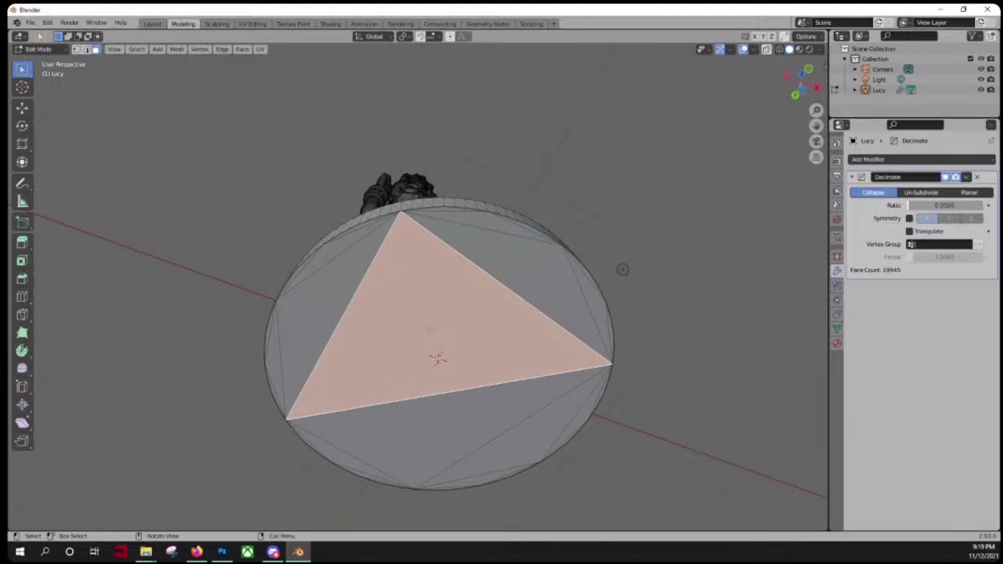
mouse_move(428, 325)
middle_mouse_down()
mouse_move(429, 297)
mouse_move(432, 318)
middle_mouse_up()
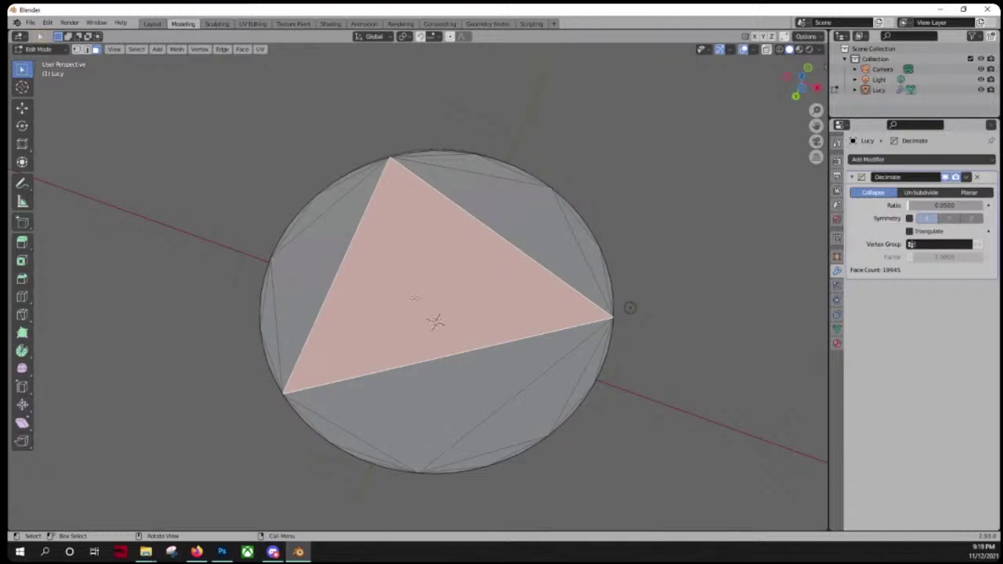
Step: Extend the selection to all faces coplanar with the selected triangle on the base's underside
key("shift+g")
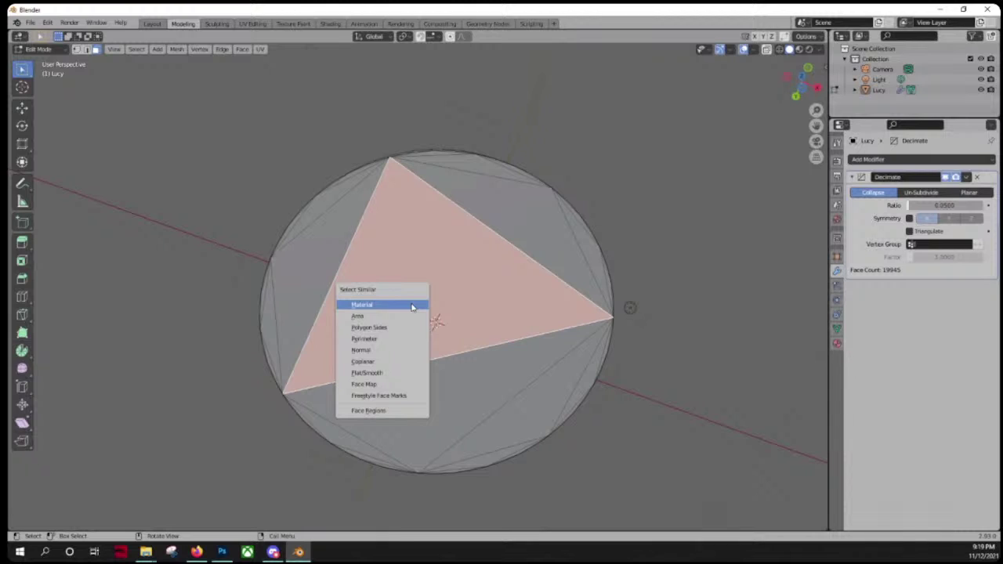
left_click(137, 49)
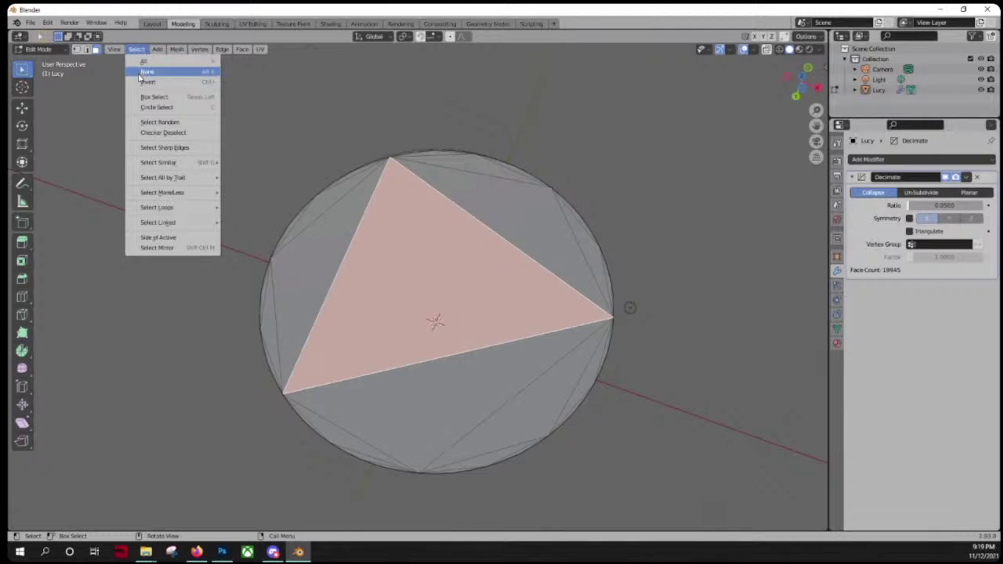
mouse_move(180, 165)
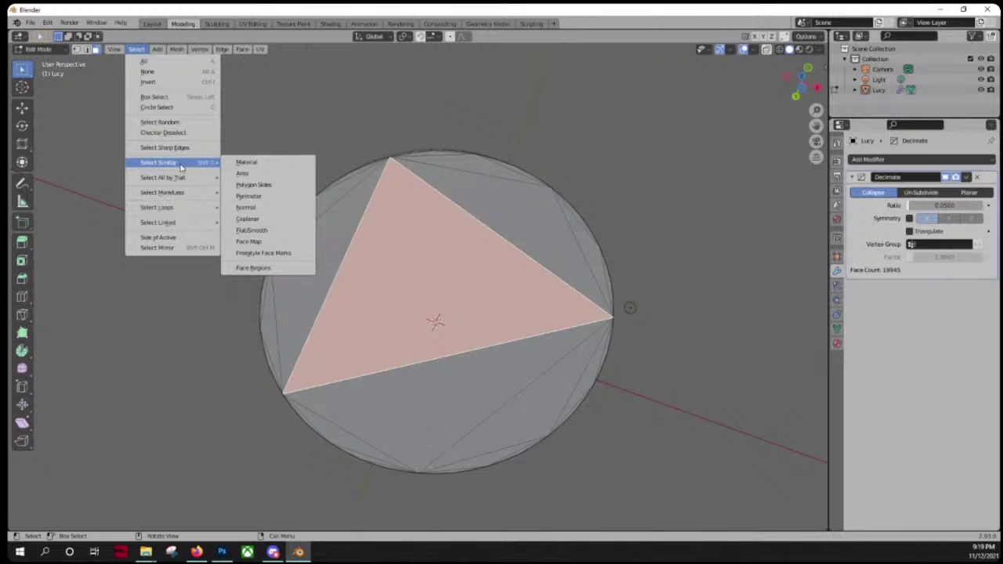
left_click(247, 219)
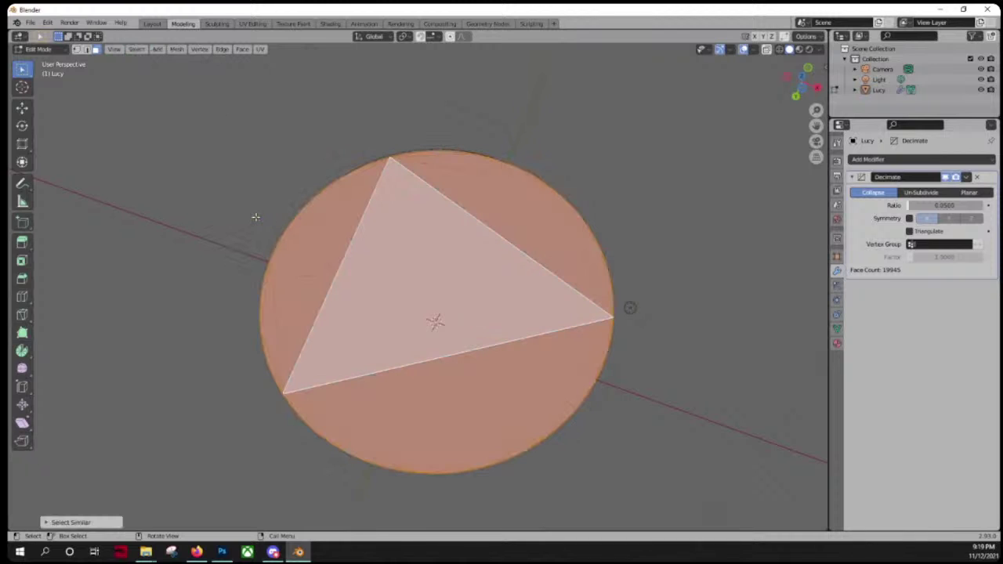
middle_click_drag(629, 307, 448, 167)
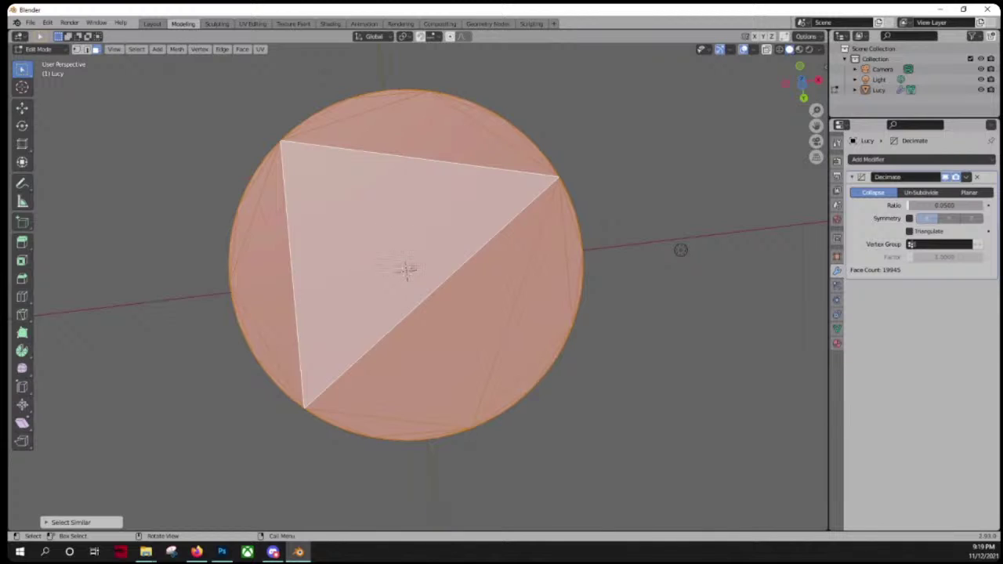
Step: Snap the 3D cursor to the selected underside faces of the base
key("shift")
key("shift+s")
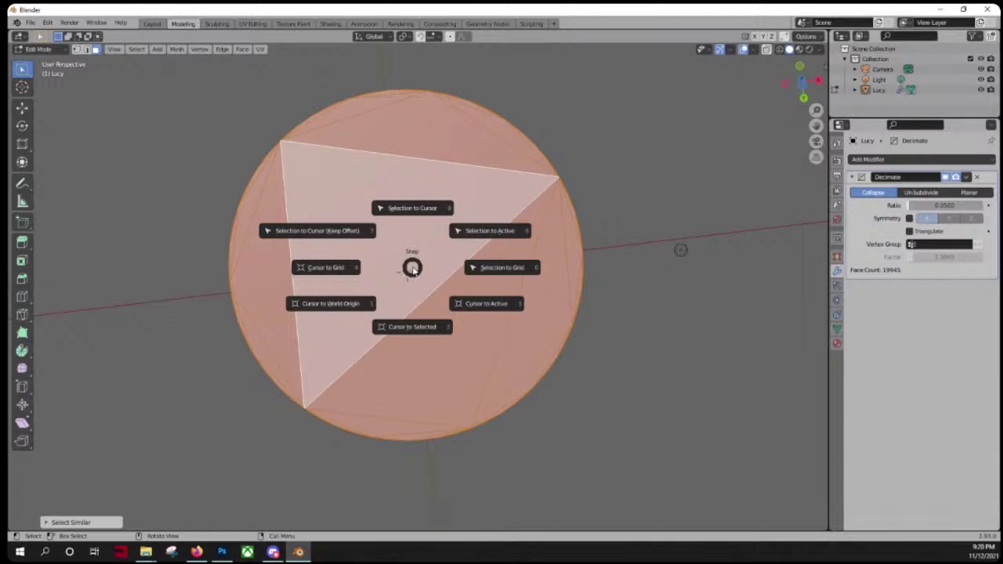
left_click(420, 327)
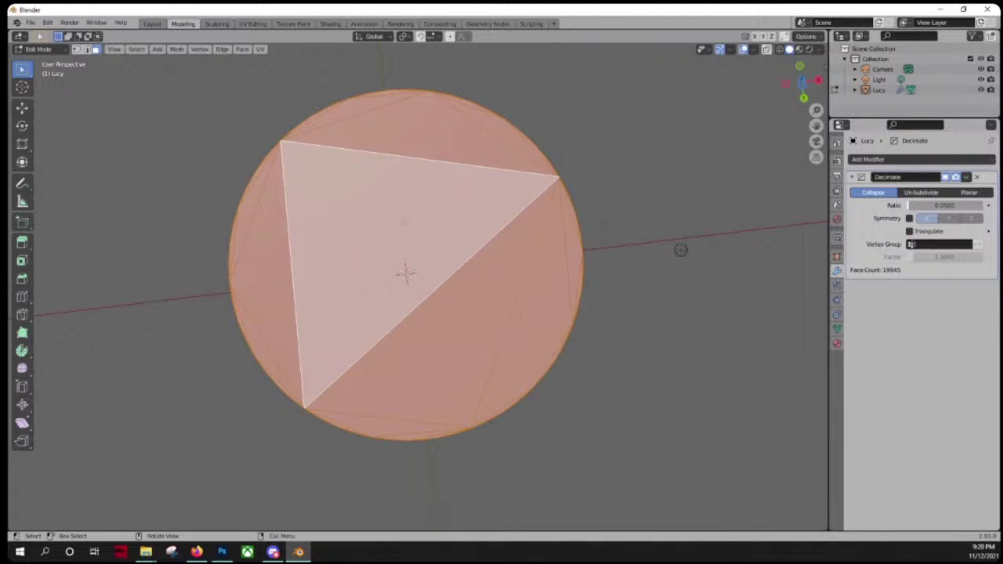
middle_click_drag(404, 223, 401, 312)
scroll(405, 428, "down", 2)
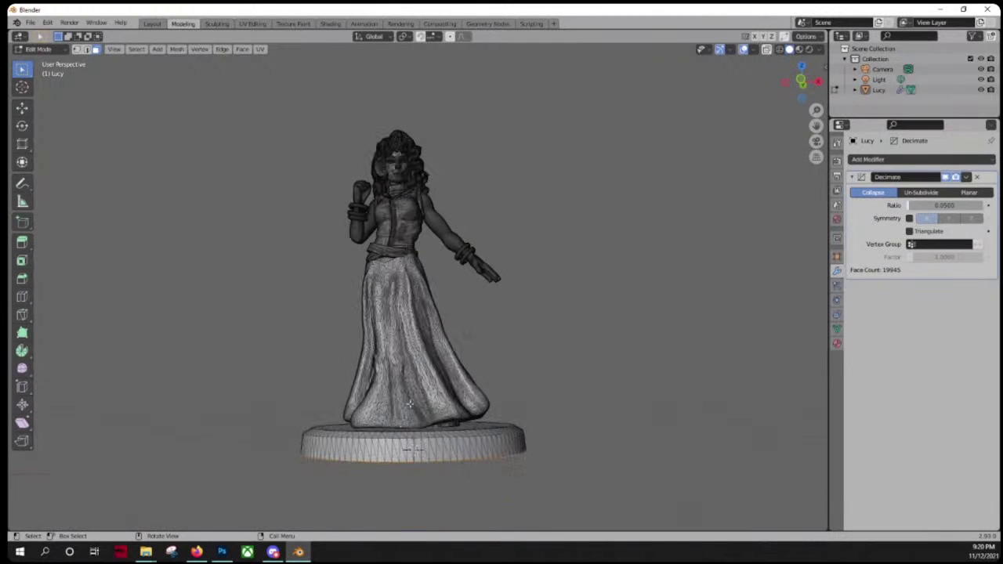
Step: Return to the Layout workspace, select Lucy and set her origin to the 3D cursor
middle_click_drag(522, 287, 504, 290)
scroll(504, 290, "up", 1)
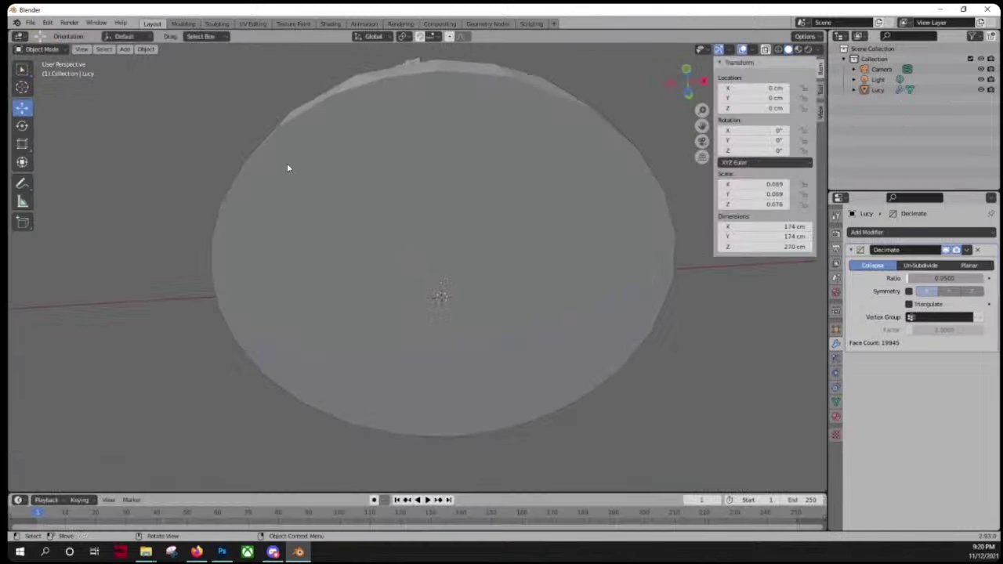
middle_click_drag(286, 165, 344, 195)
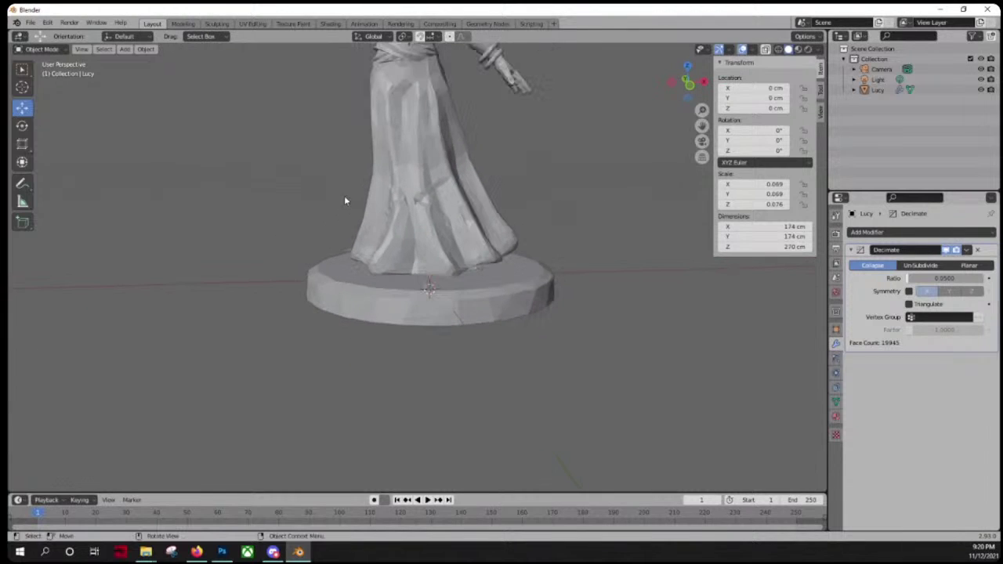
left_click(388, 164)
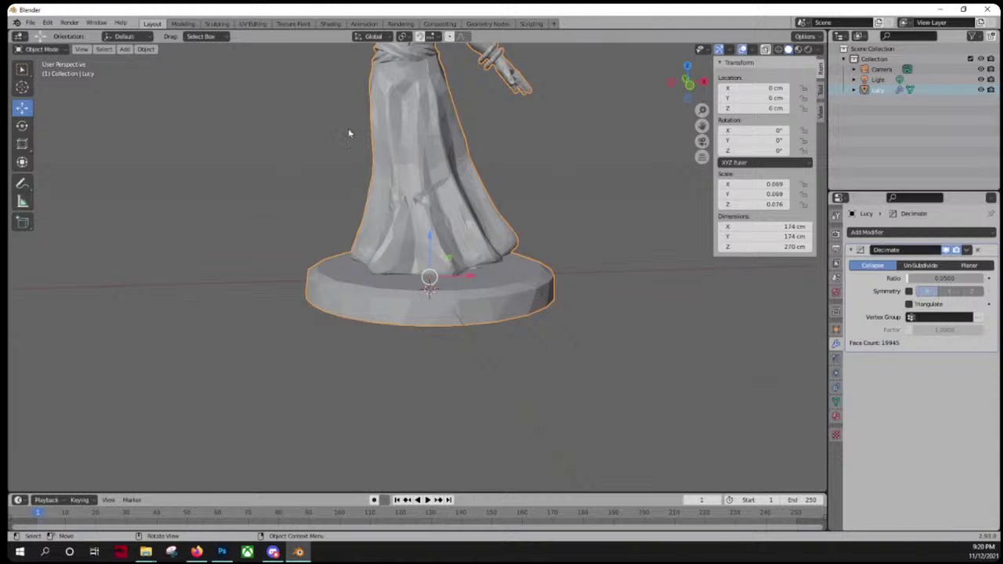
right_click(403, 83)
mouse_move(373, 118)
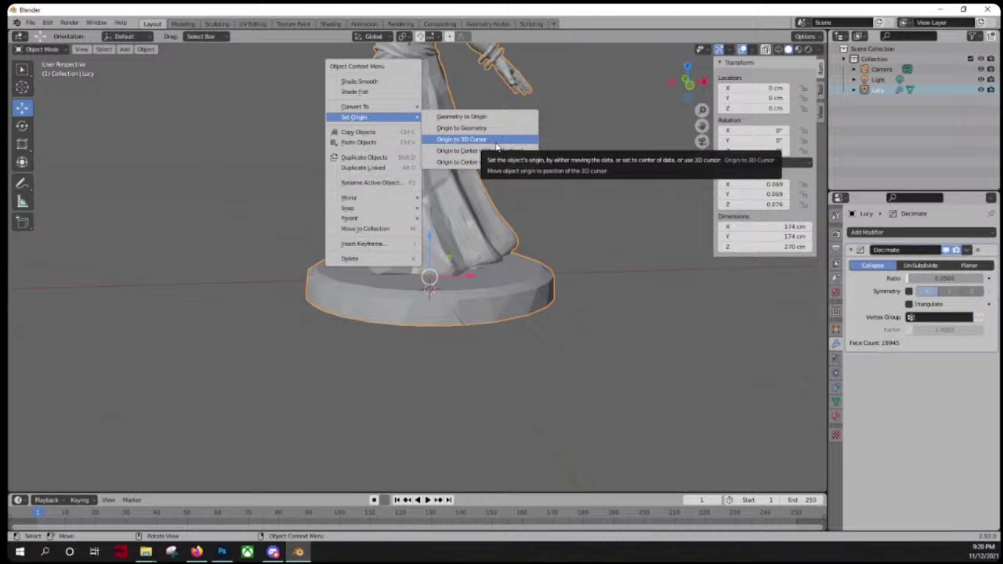
left_click(445, 141)
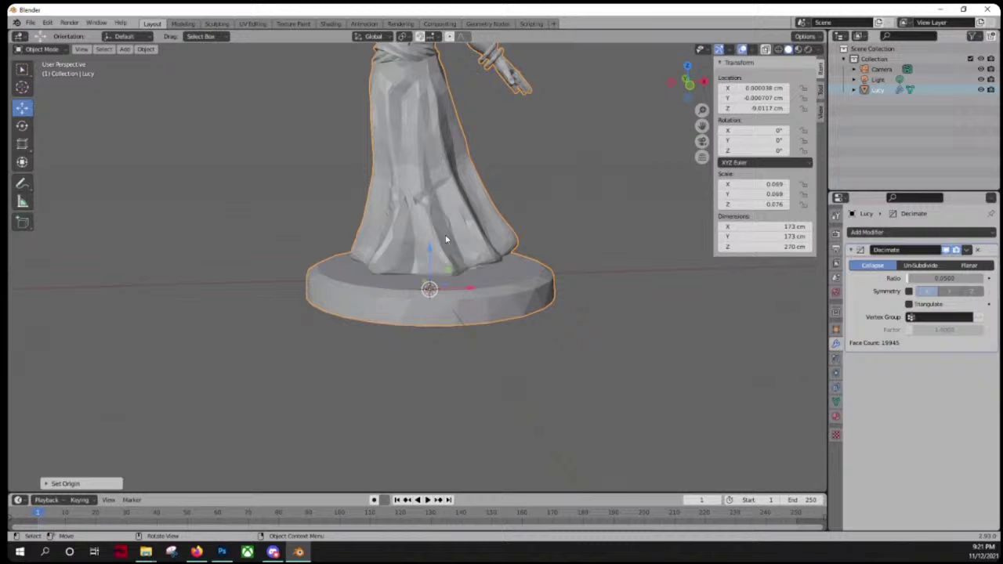
Step: Set Lucy's X and Y location to 0
scroll(446, 237, "up", 3)
middle_click_drag(440, 251, 436, 278)
scroll(436, 278, "down", 6)
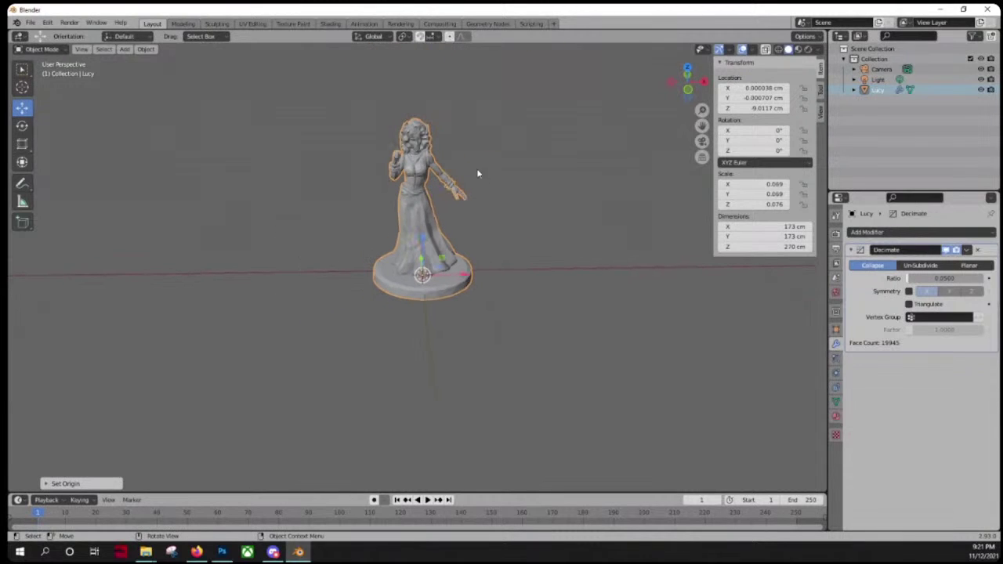
left_click(740, 87)
type("0")
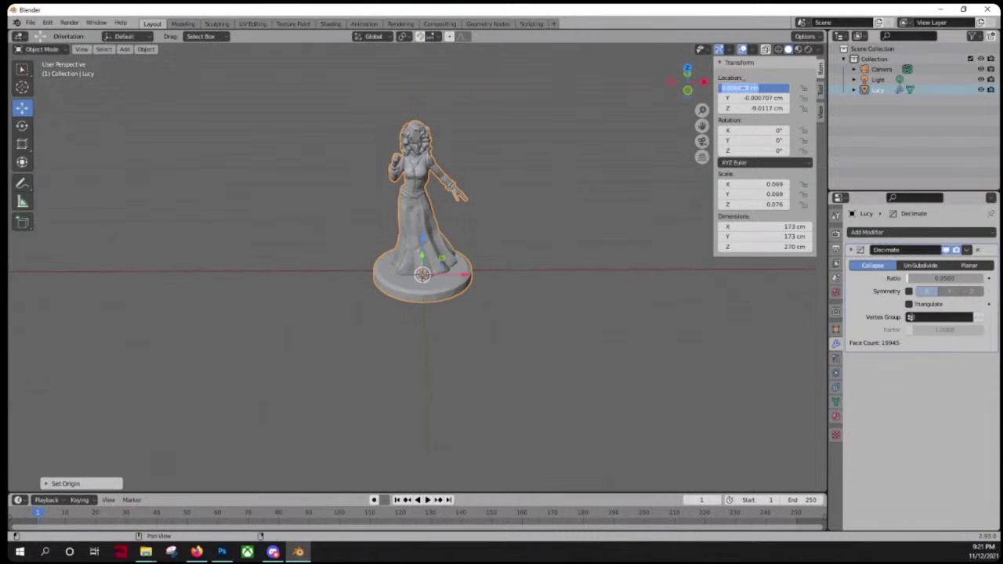
key("Return")
left_click(739, 97)
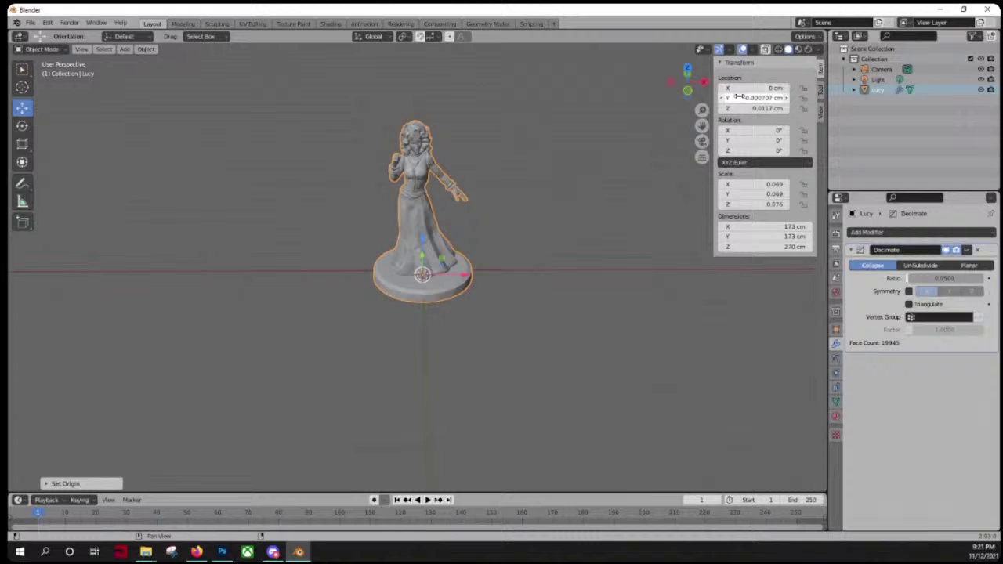
type("0")
key("Return")
Step: Set Lucy's Z location to 0 and check the base against the ground line from the front
scroll(476, 266, "up", 4)
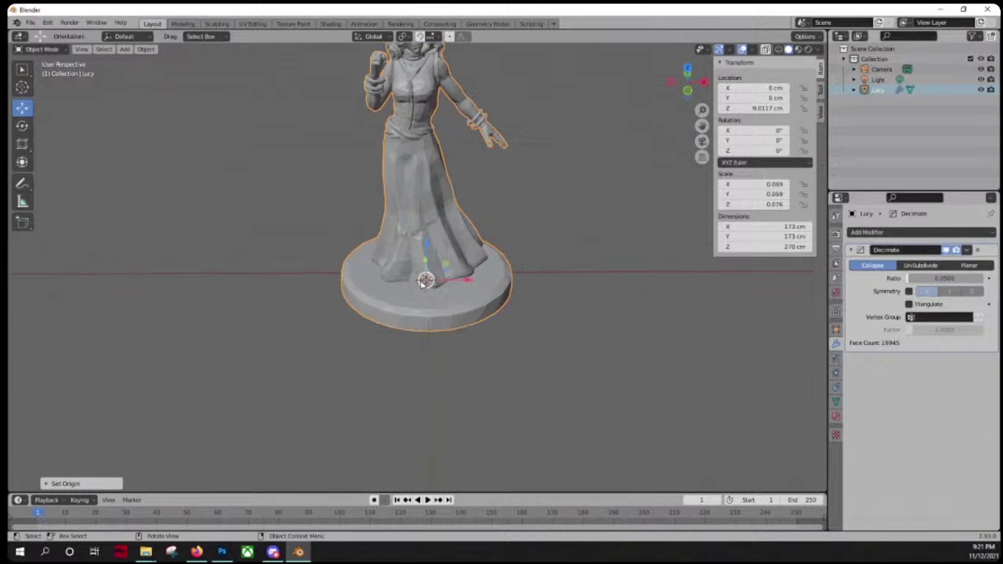
left_click(760, 108)
type("0")
key("Return")
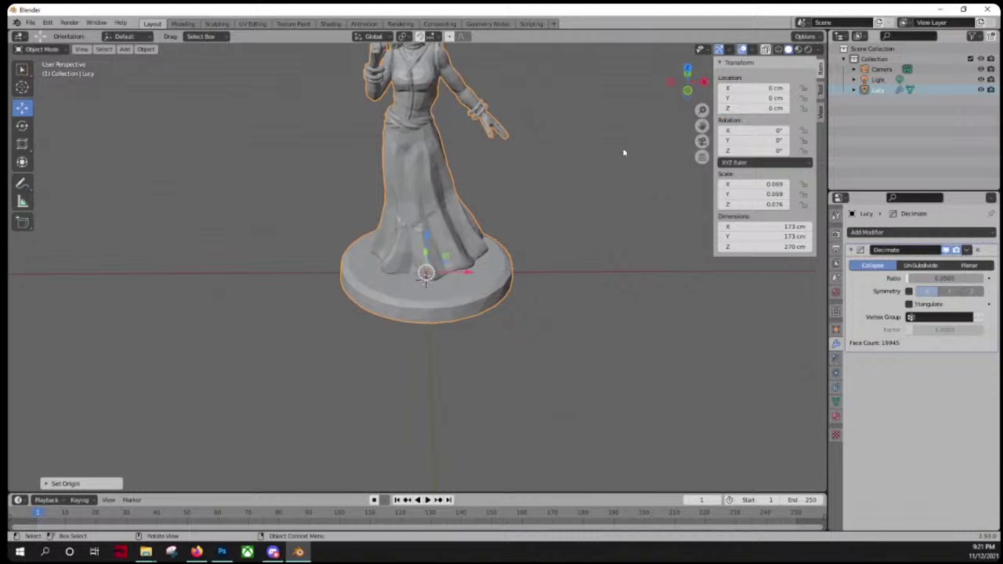
scroll(492, 257, "up", 3)
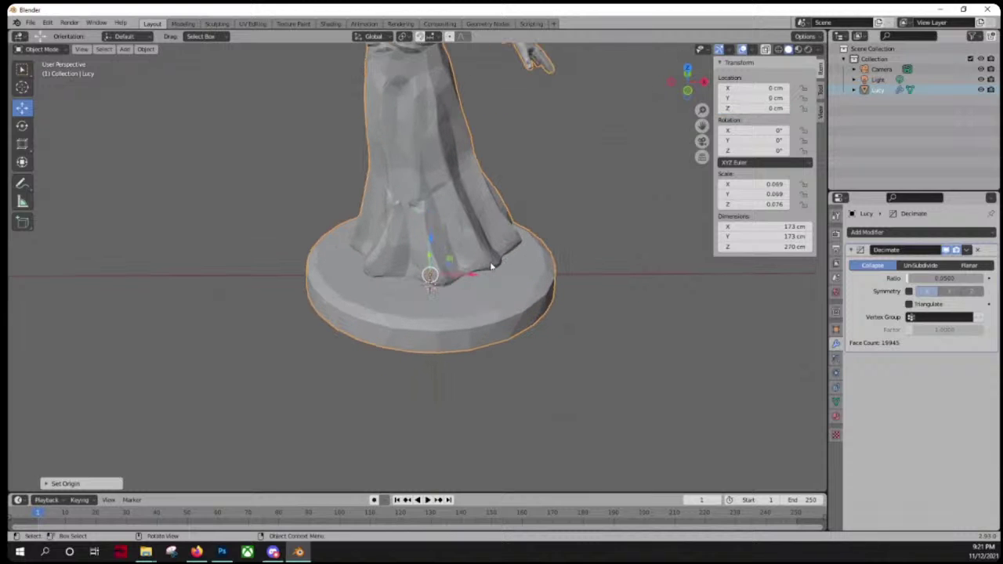
left_click(687, 88)
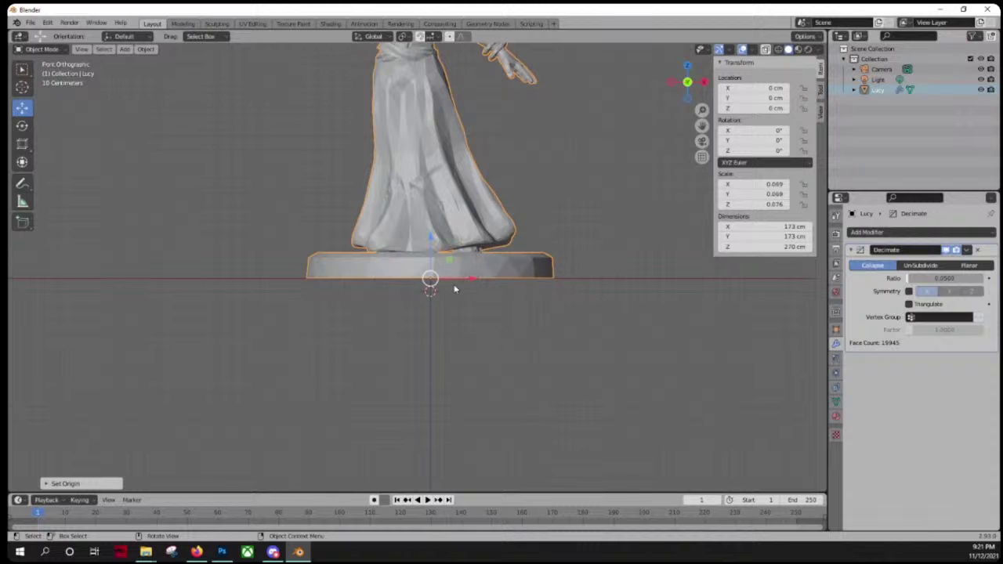
middle_click_drag(495, 123, 490, 161)
scroll(485, 162, "down", 2)
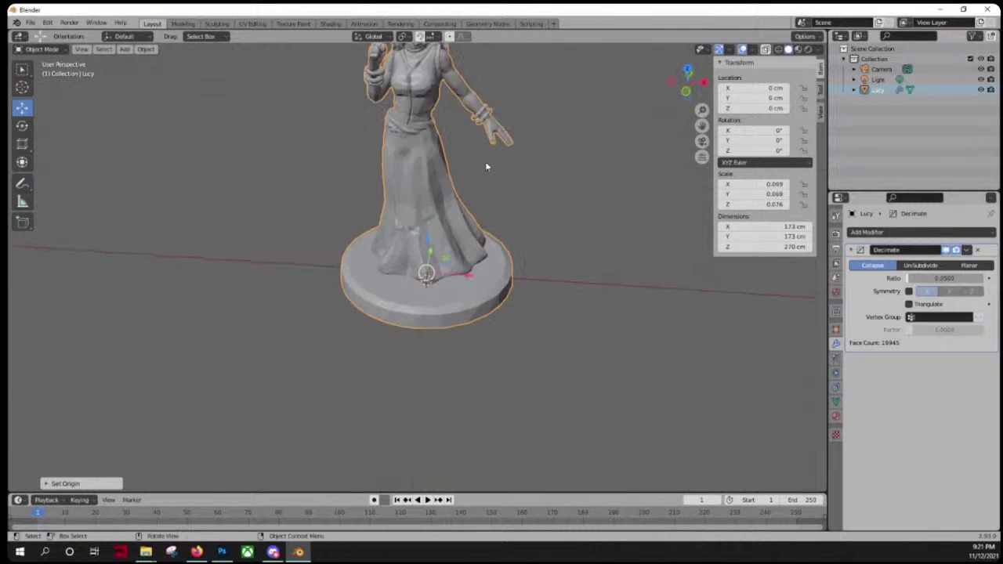
middle_click_drag(335, 161, 426, 199)
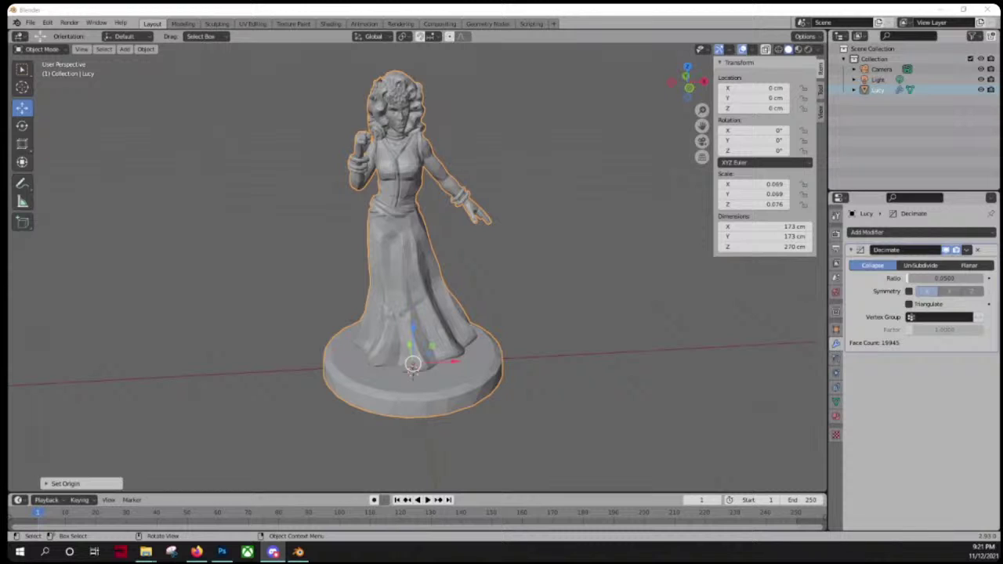
Step: Export the model in Wavefront format as Lucy_TTS.obj to the Model Samples folder on the Desktop
left_click(28, 23)
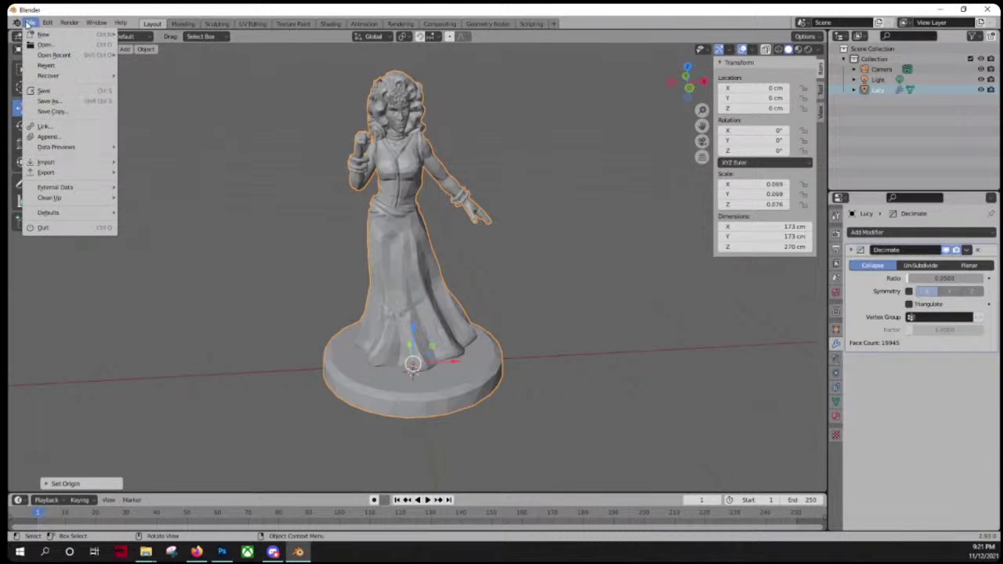
mouse_move(76, 174)
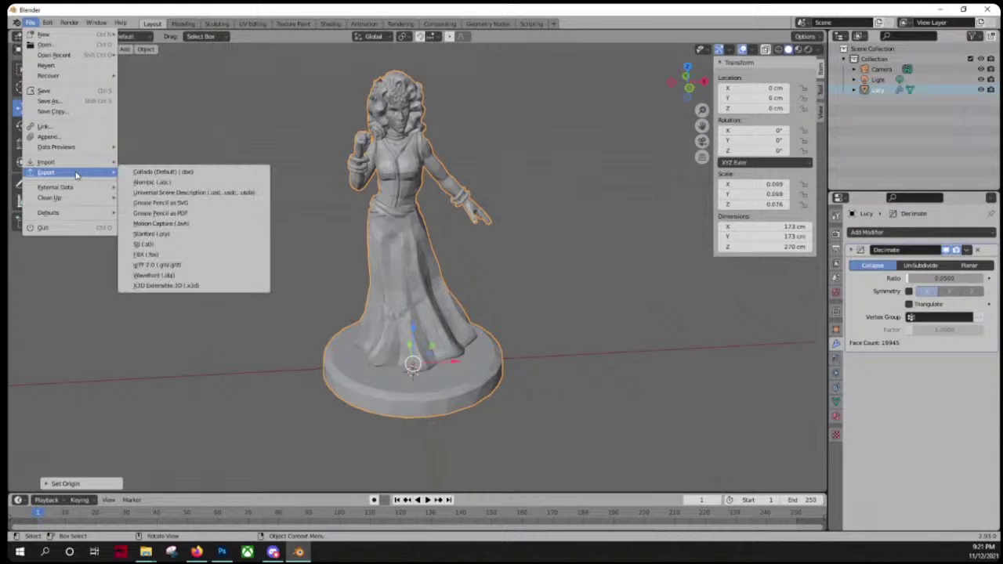
left_click(162, 276)
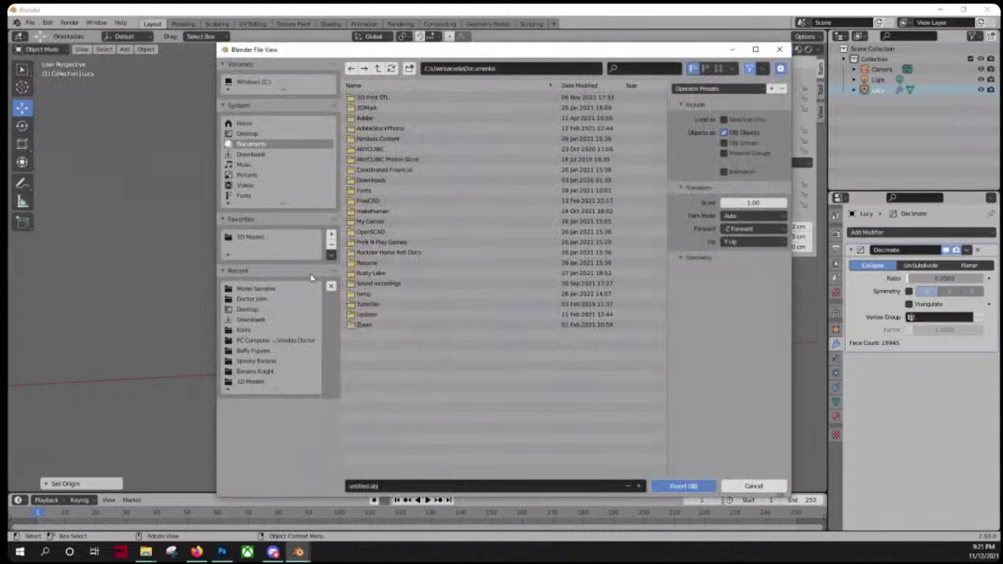
left_click(248, 134)
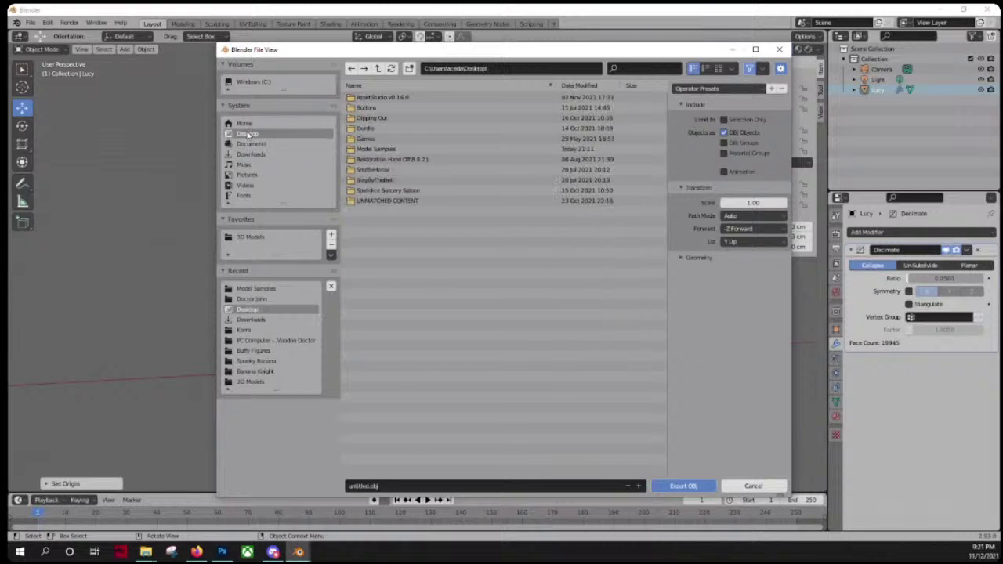
double_click(368, 149)
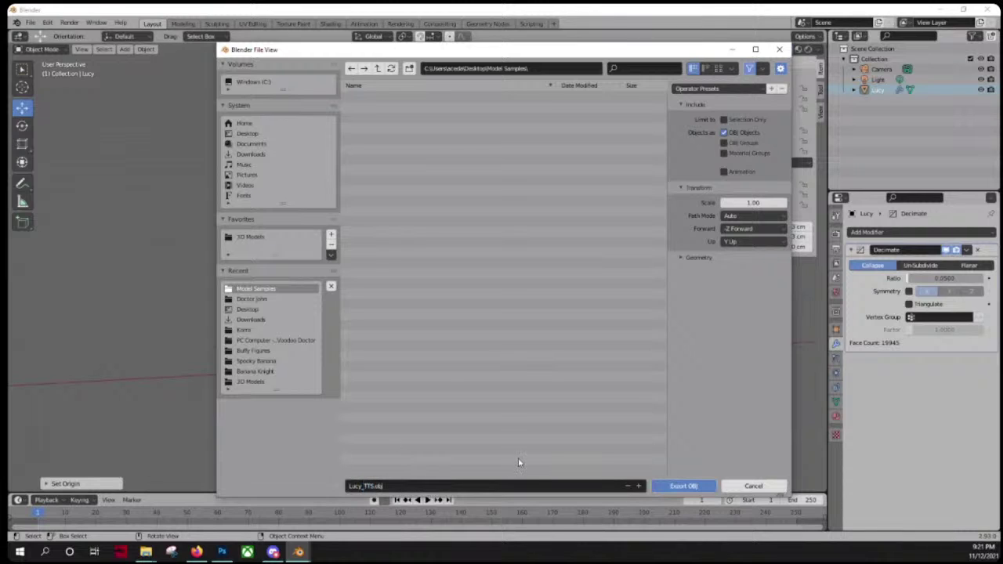
left_click(683, 486)
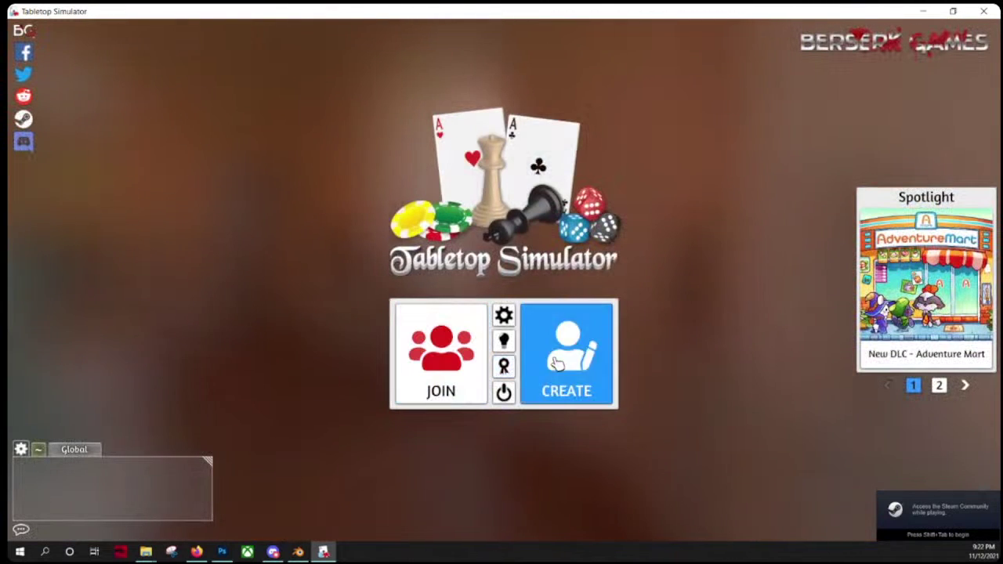
Step: In Tabletop Simulator, host a public server named Unmatched with the server password cleared
left_click(565, 357)
left_click(513, 252)
left_click(558, 205)
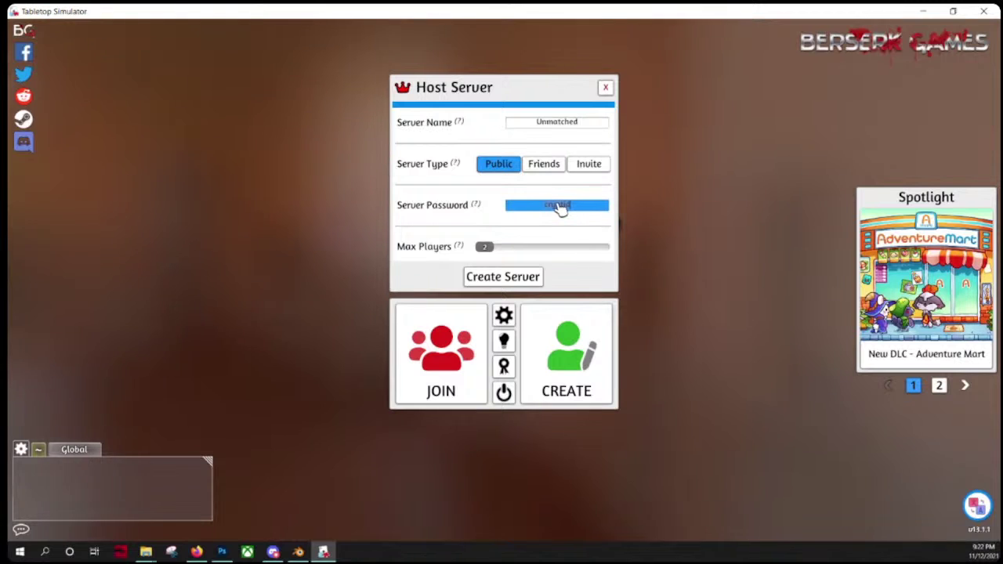
key("BackSpace")
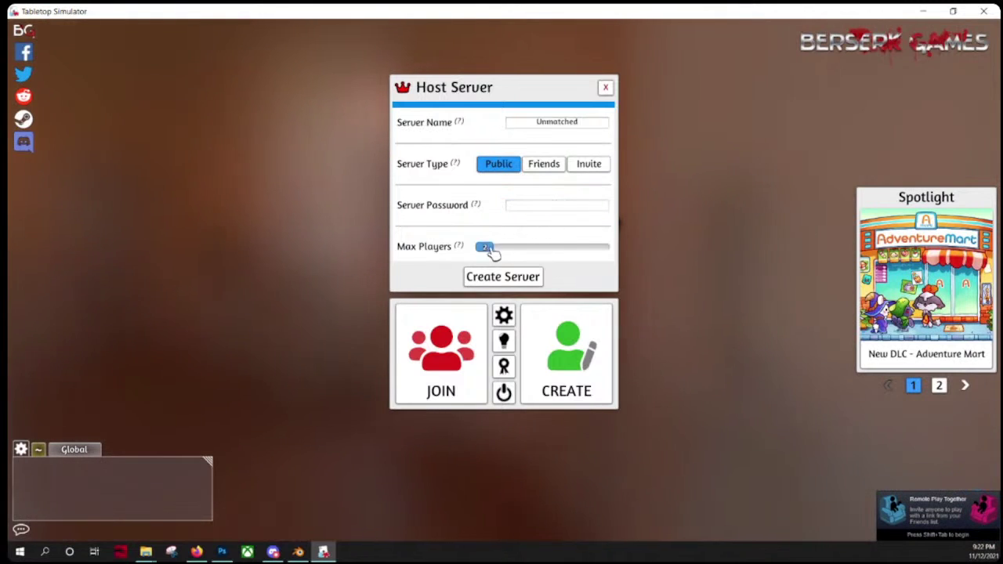
left_click(505, 276)
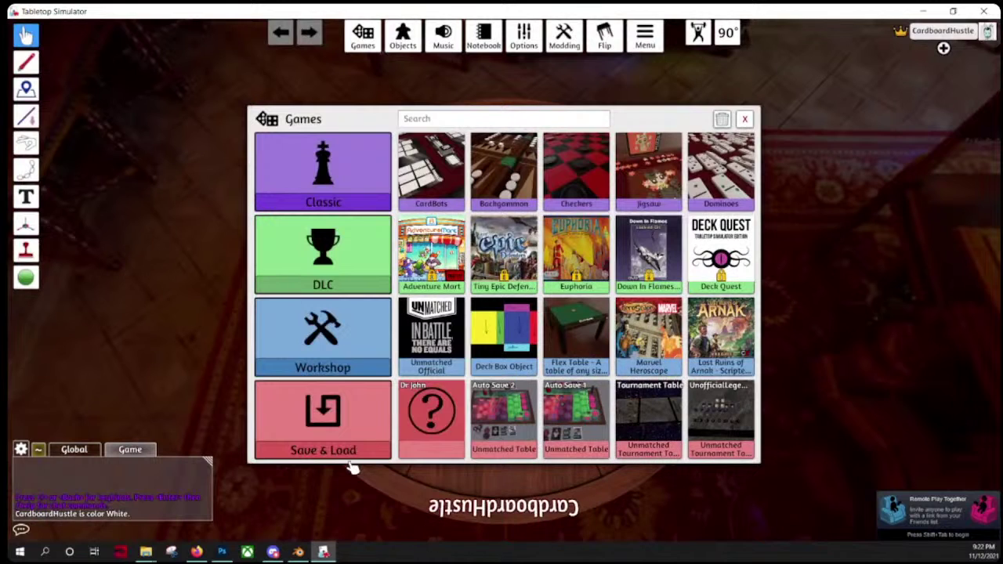
Step: Load the Unmatched Official workshop game and put the Marmoreal board on the table
left_click(433, 336)
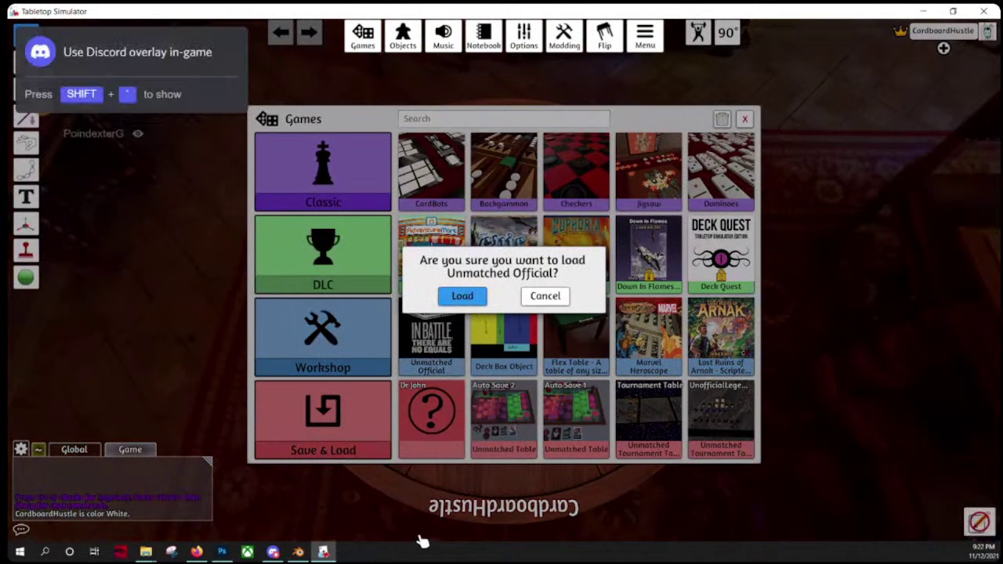
key("Return")
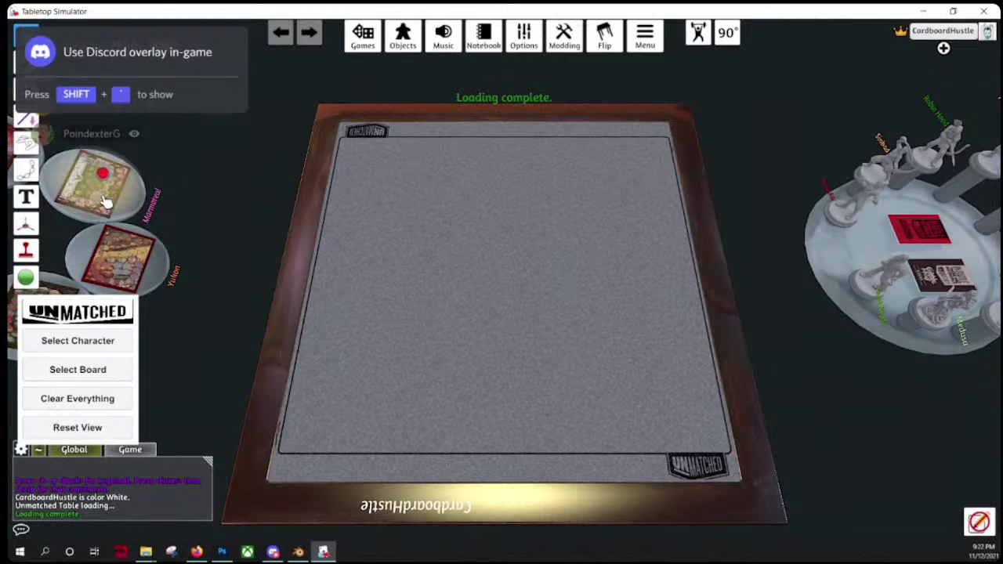
left_click(105, 202)
scroll(342, 285, "up", 5)
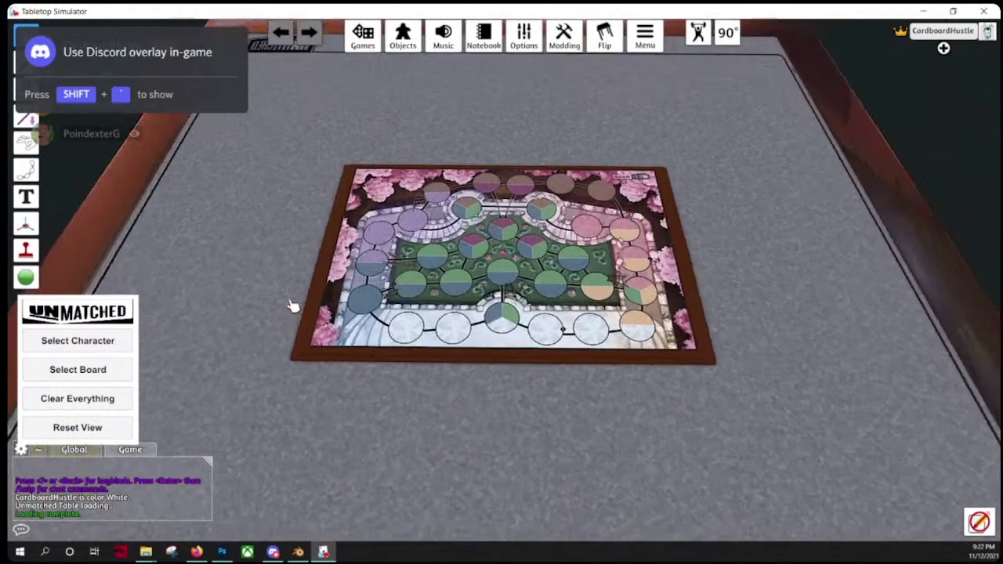
right_click_drag(290, 303, 398, 274)
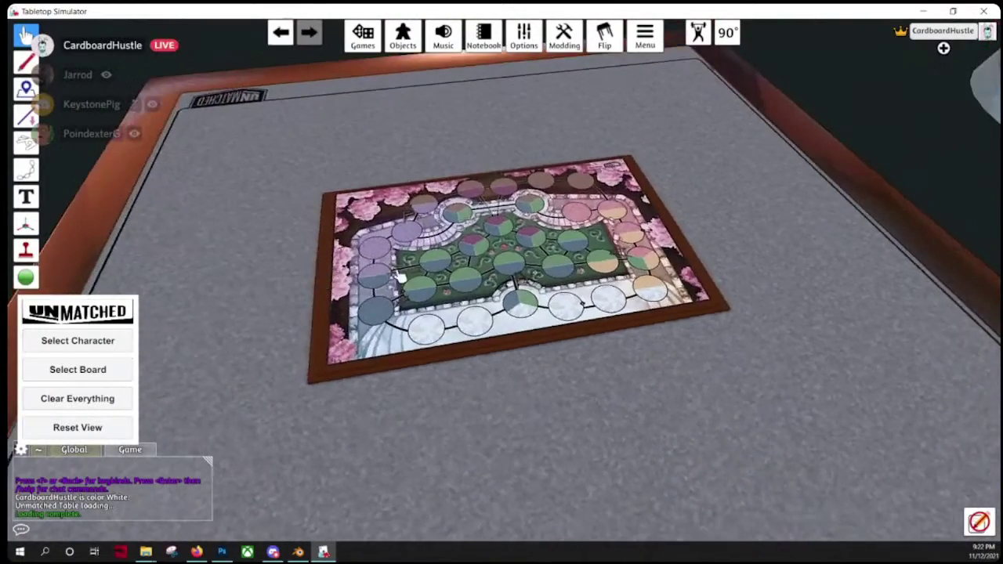
Step: Choose Alice from the character pedestals beside the table to bring in her pieces
scroll(400, 278, "down", 3)
right_click(757, 252)
scroll(757, 252, "down", 2)
left_click(731, 191)
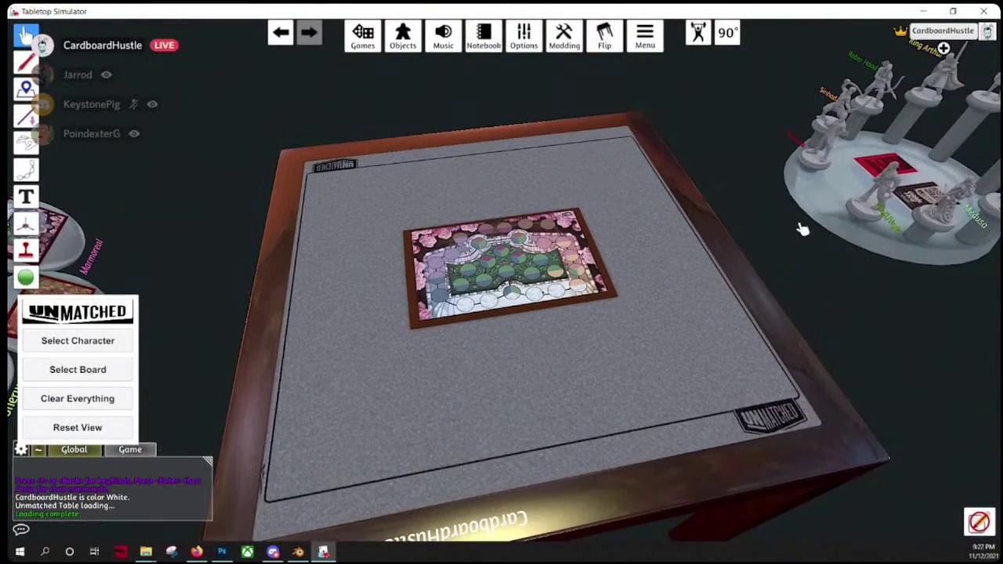
left_click(887, 72)
middle_click_drag(946, 148, 593, 290)
left_click(780, 146)
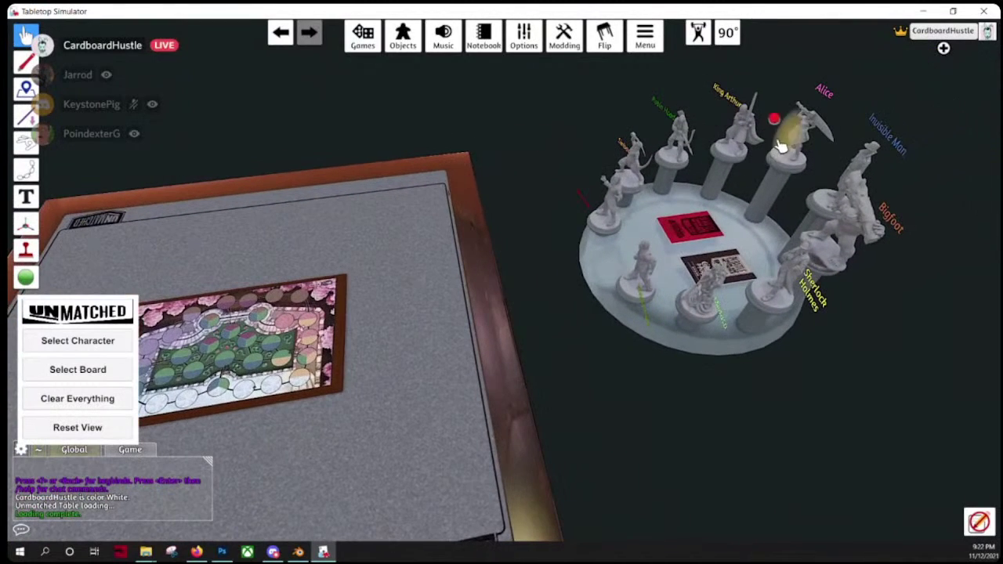
Step: Place Alice's blue figure on a green space near the lower-left corner of the Marmoreal board
middle_click_drag(353, 249, 533, 125)
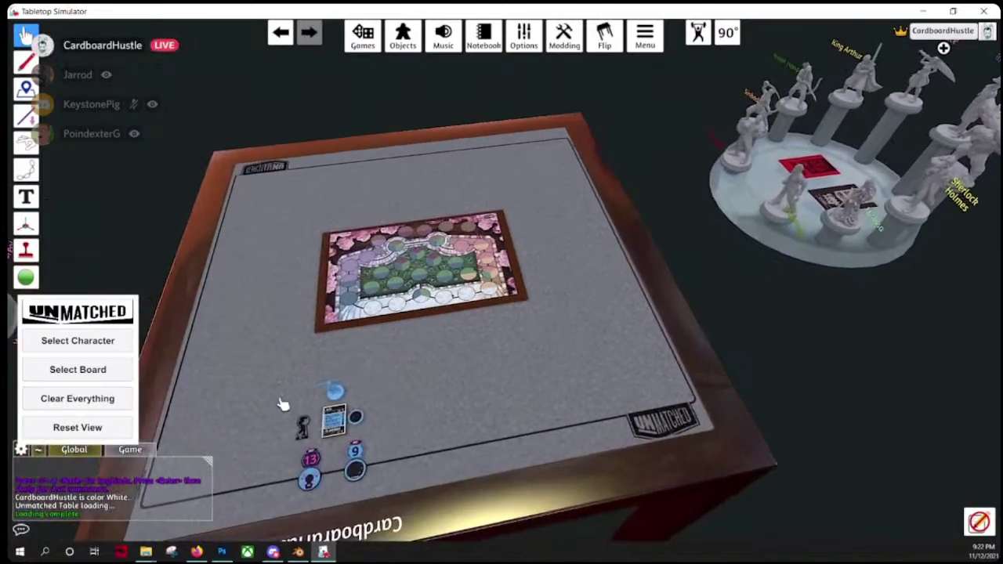
scroll(274, 419, "up", 3)
middle_click_drag(246, 464, 314, 426)
left_click_drag(313, 426, 366, 265)
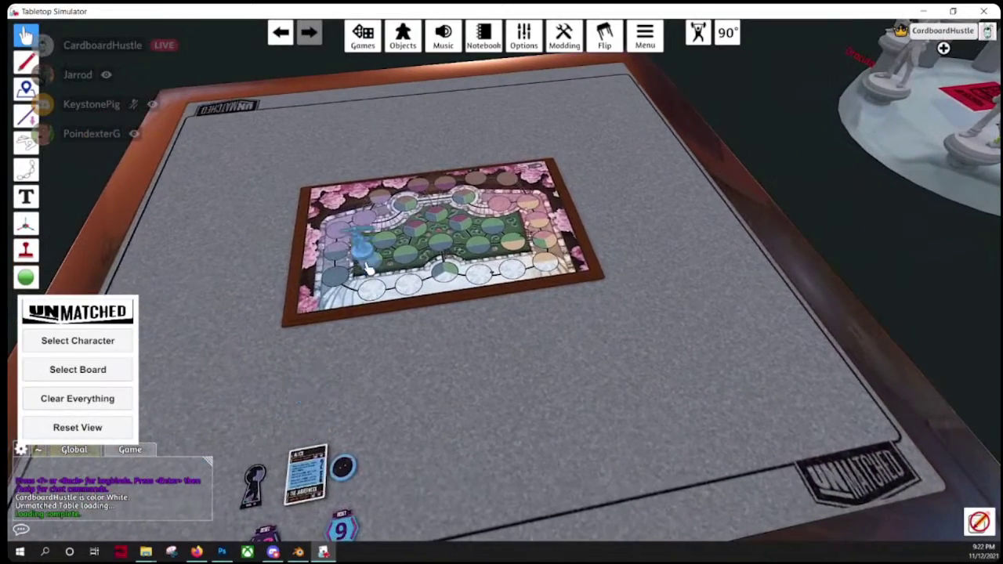
middle_click_drag(380, 307, 402, 394)
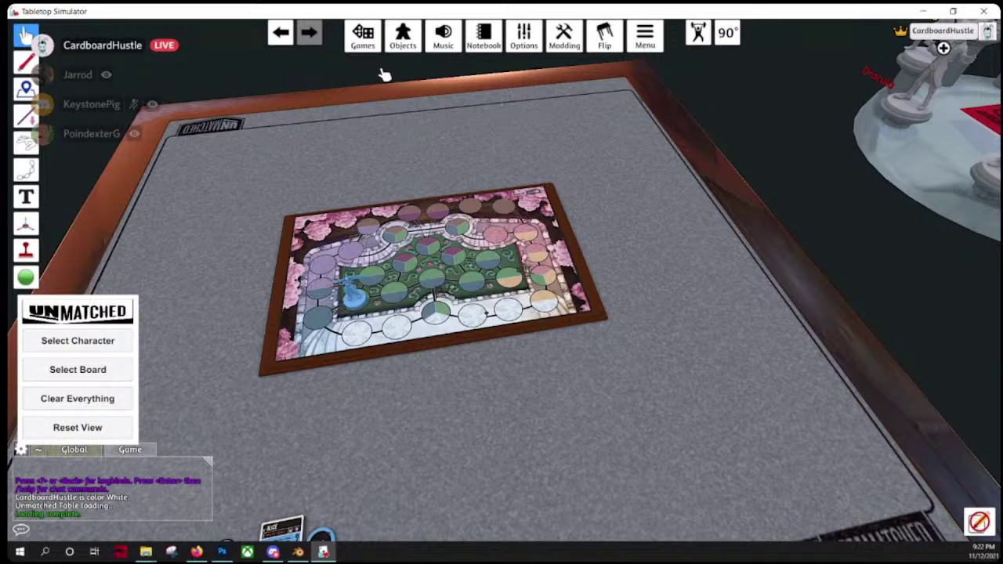
Step: Add a custom Model component to the table beside the Marmoreal board
left_click(402, 36)
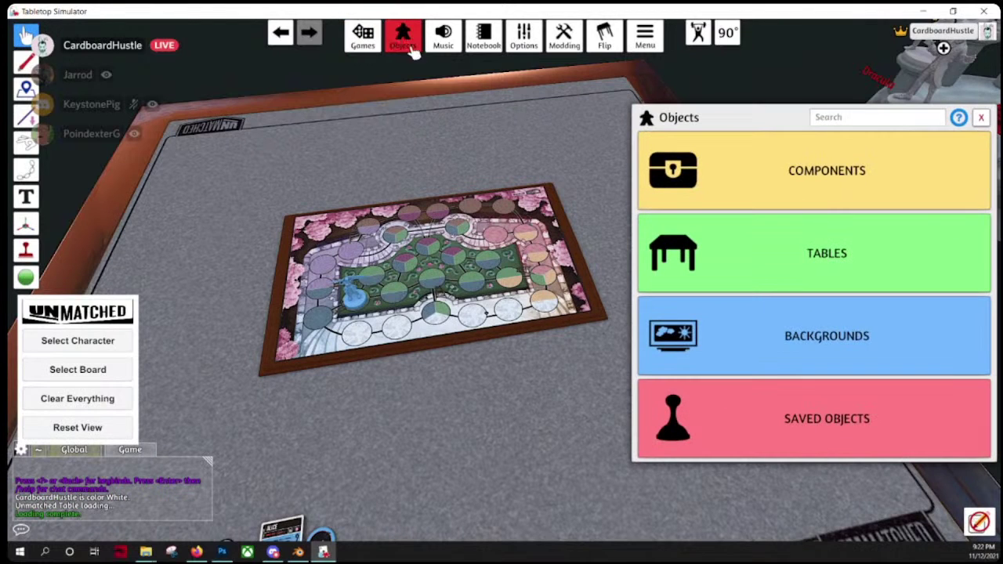
left_click(730, 159)
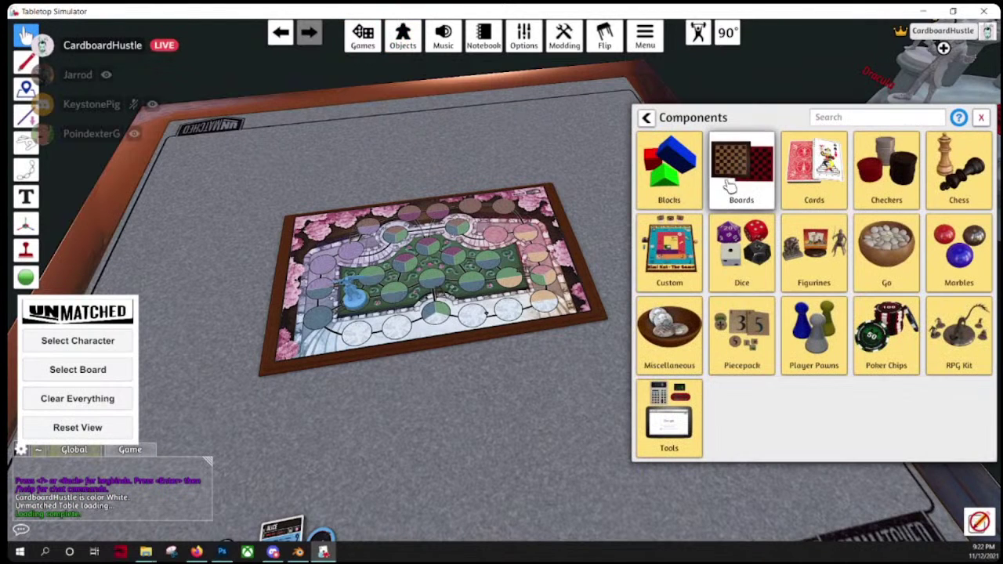
left_click(689, 269)
left_click(821, 270)
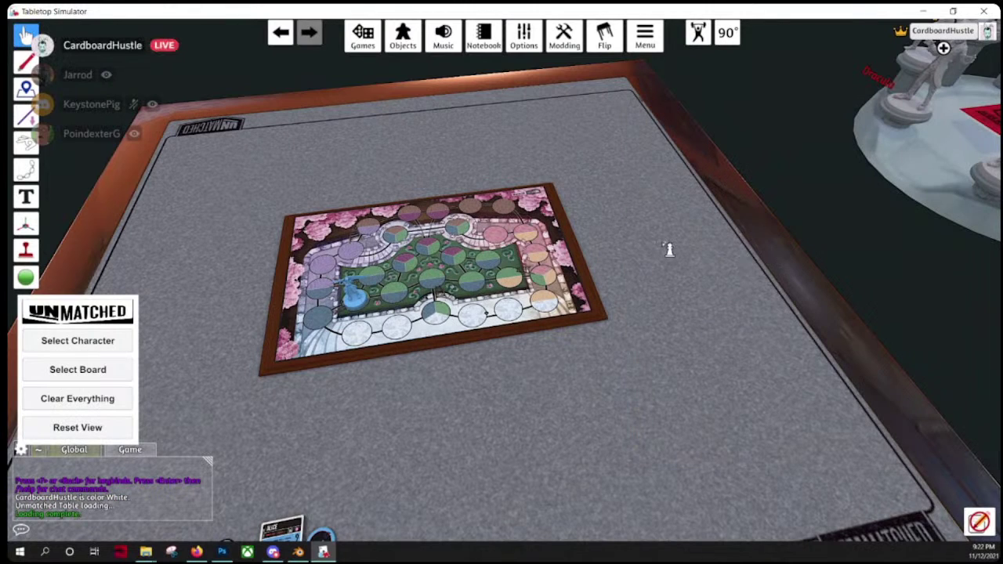
left_click(616, 216)
Step: Upload Lucy_TTS.obj from the Model Samples folder to the Steam Cloud as the mesh and import it with the type Figurine
left_click(550, 195)
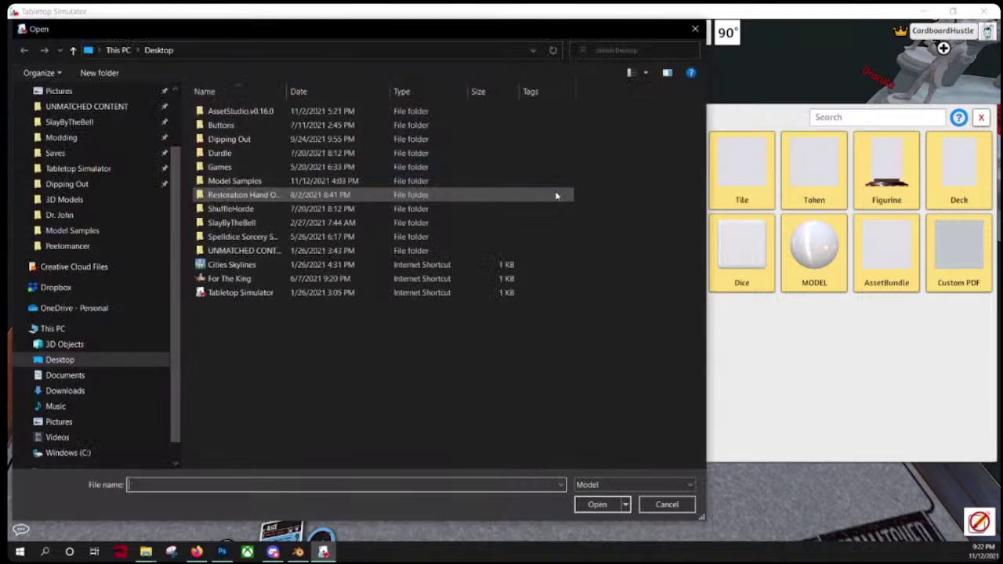
double_click(227, 180)
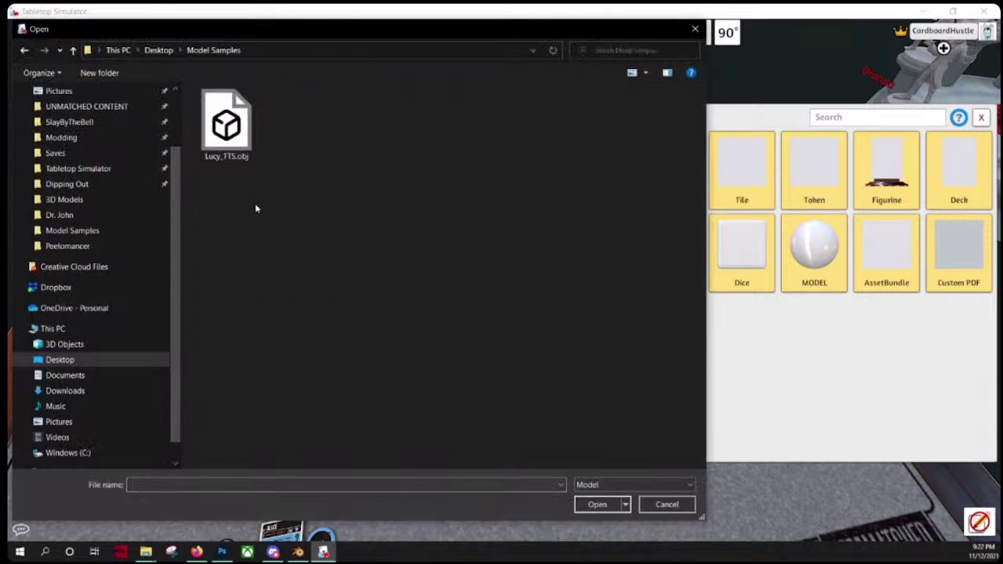
left_click(217, 143)
double_click(223, 141)
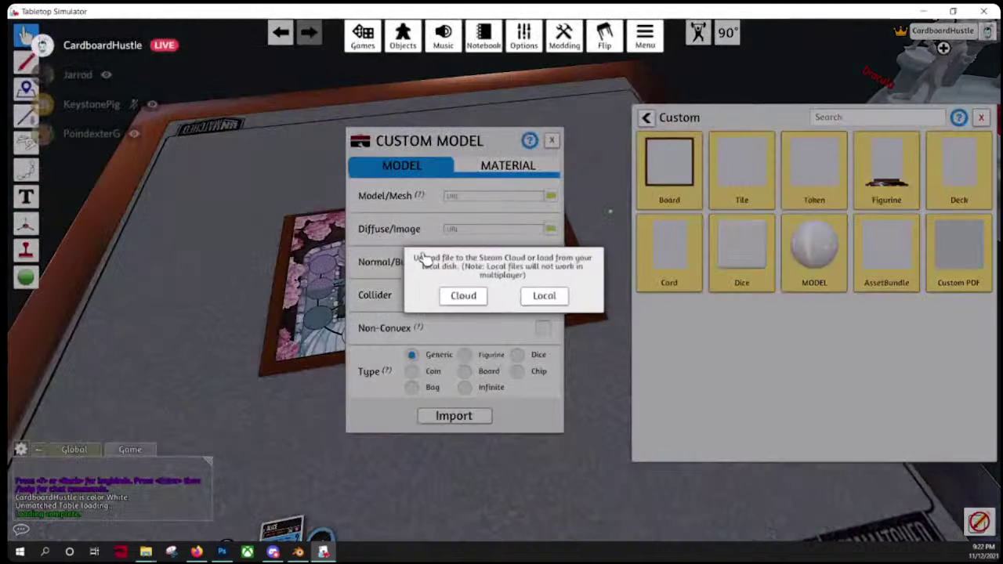
left_click(462, 293)
left_click(461, 310)
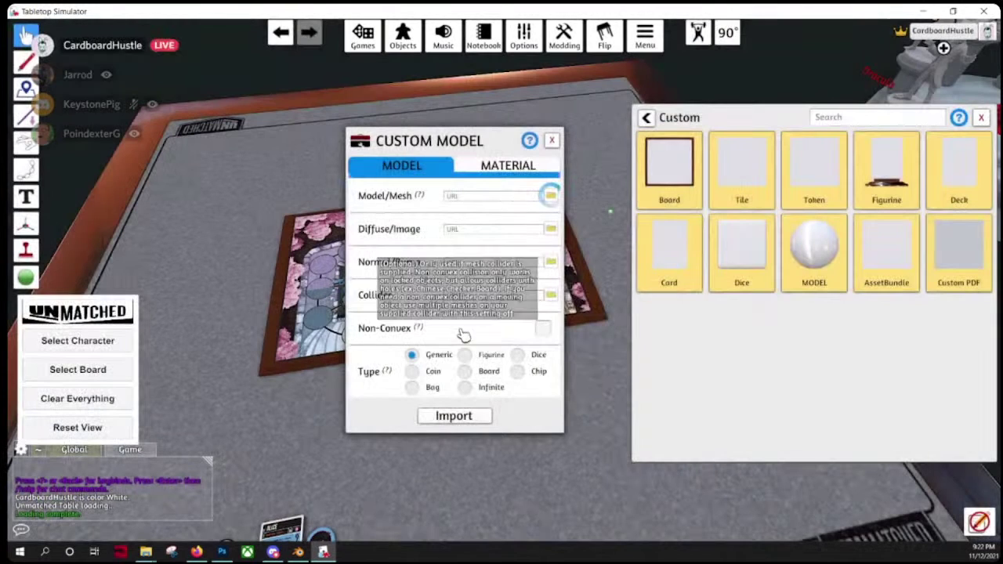
left_click(465, 354)
left_click(454, 416)
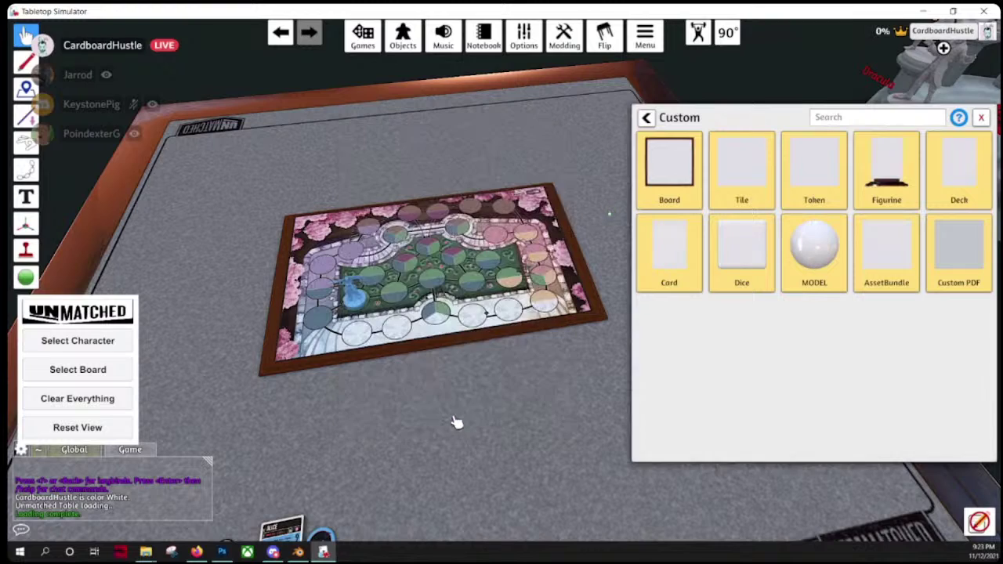
Step: Place the white Lucy figure on the space beside Alice on the Marmoreal board and rotate it to face the board's near edge
left_click(982, 117)
left_click_drag(367, 224, 203, 351)
key("a")
scroll(287, 364, "up", 3)
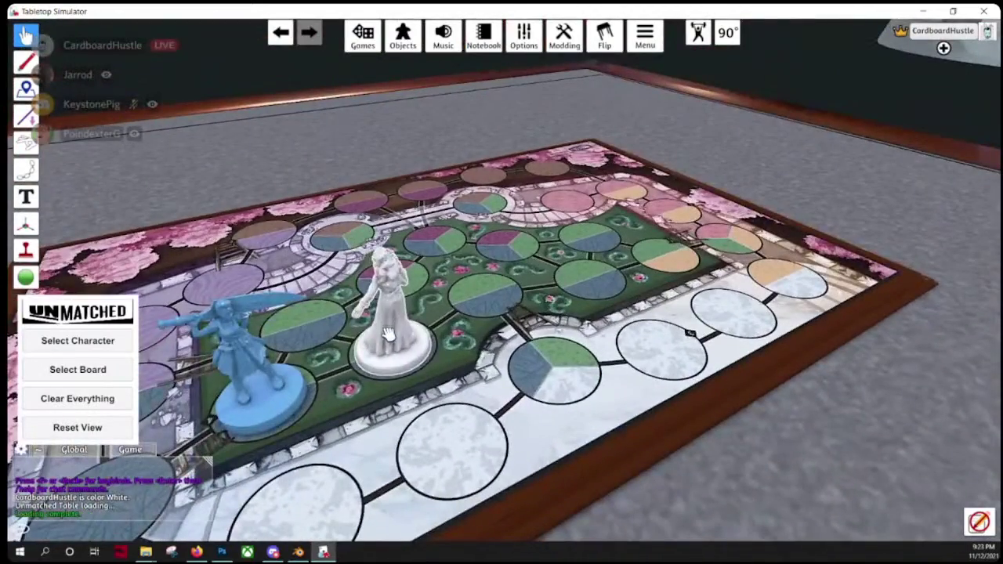
key("e")
key("e")
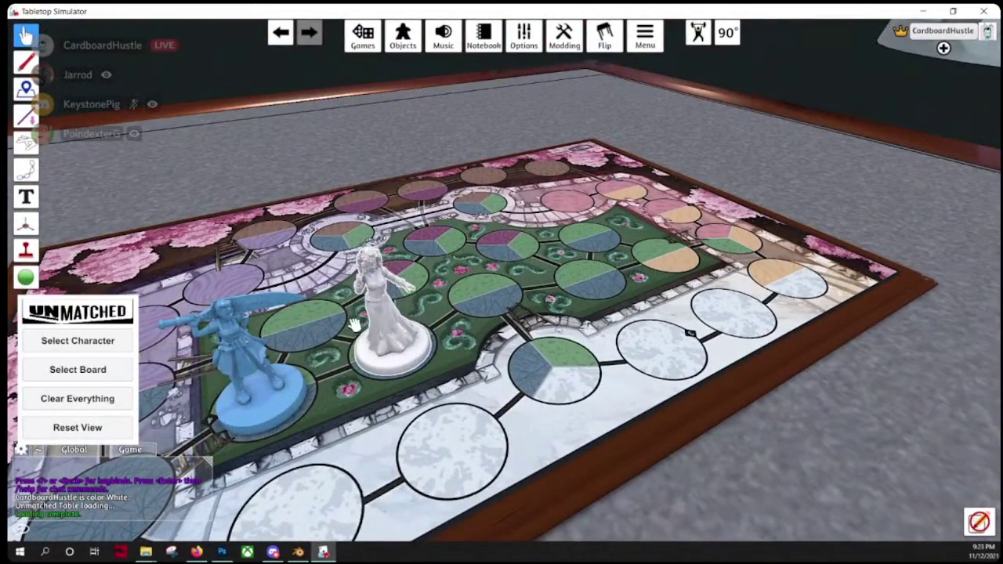
Step: Examine the Lucy and Alice figures side by side to compare their size and level of detail
key("a")
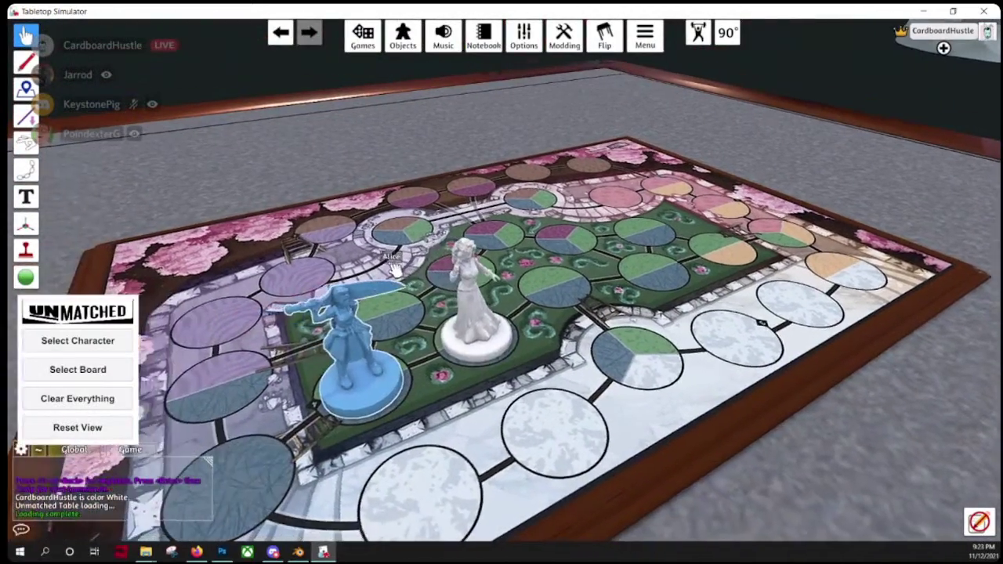
scroll(396, 269, "up", 3)
right_click_drag(396, 268, 454, 238)
scroll(426, 250, "down", 1)
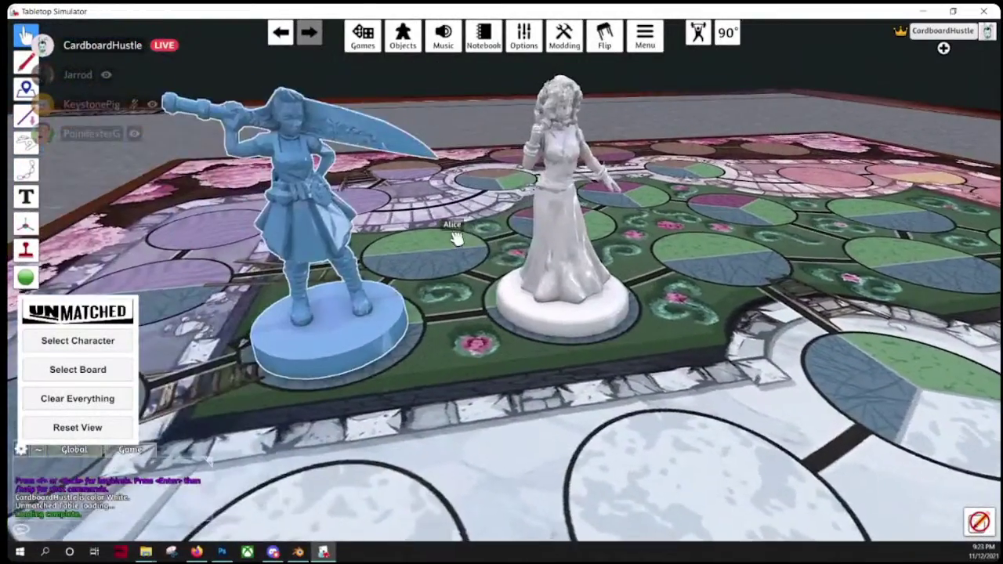
scroll(455, 237, "up", 2)
scroll(454, 238, "down", 2)
scroll(450, 235, "down", 3)
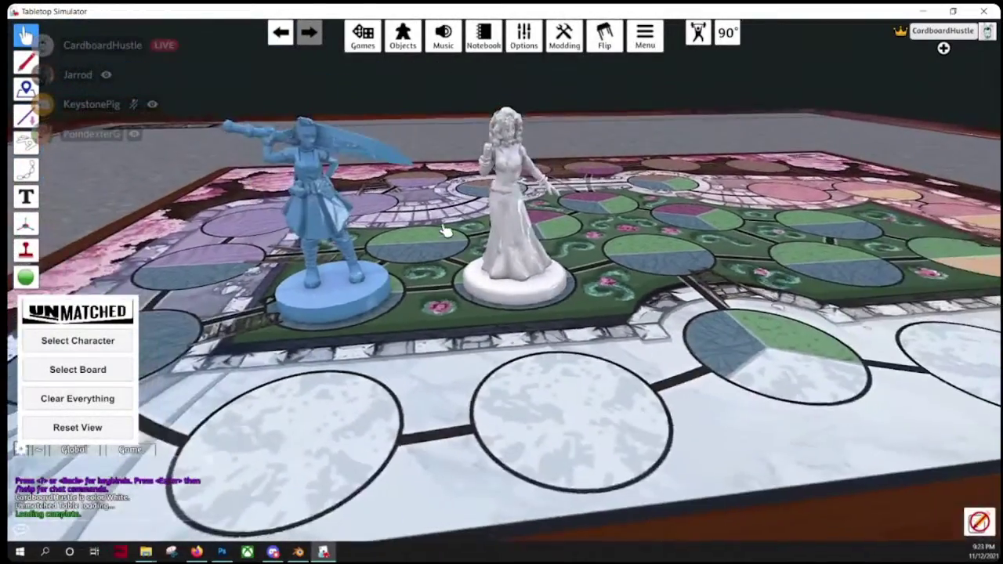
scroll(447, 243, "up", 5)
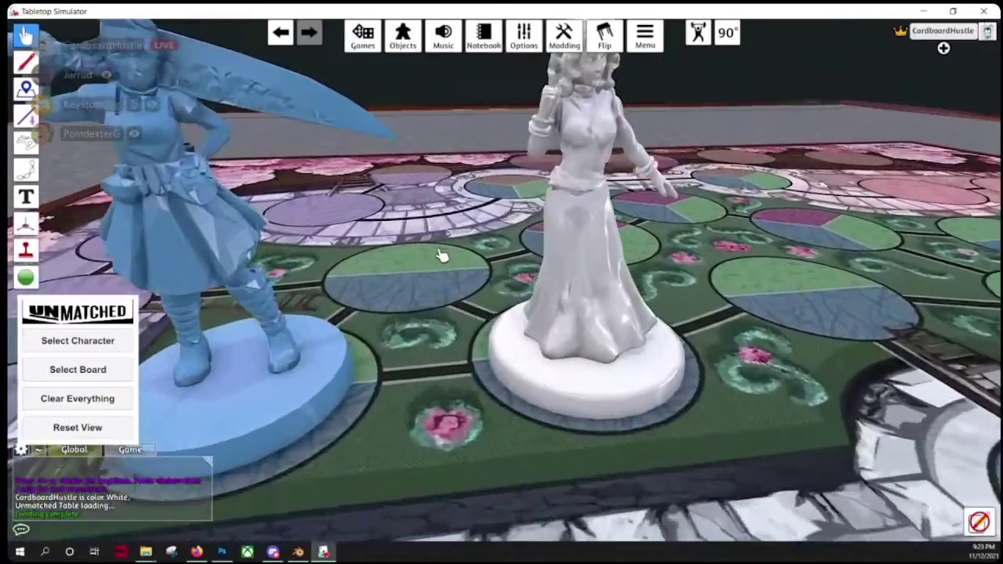
scroll(441, 258, "down", 5)
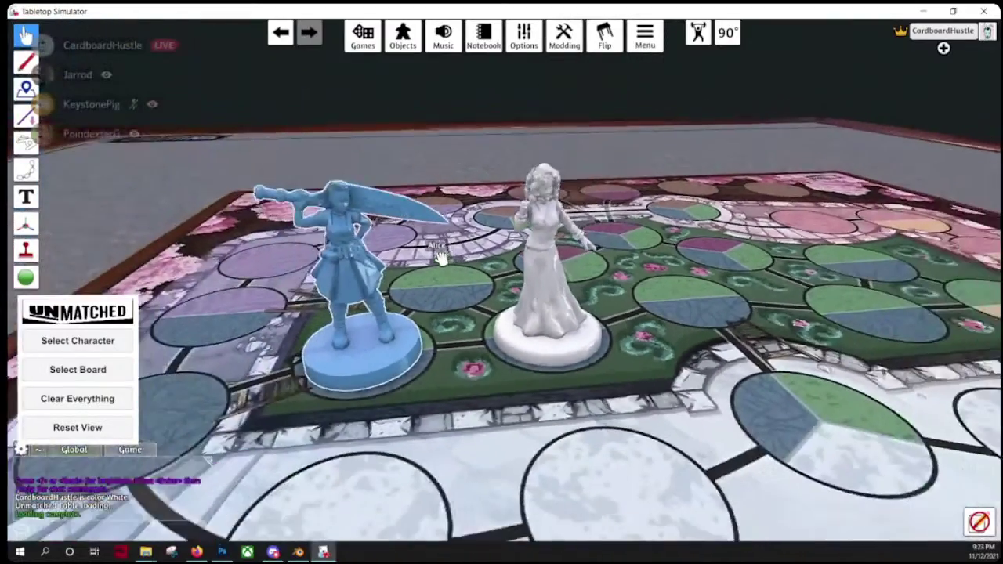
scroll(427, 241, "down", 3)
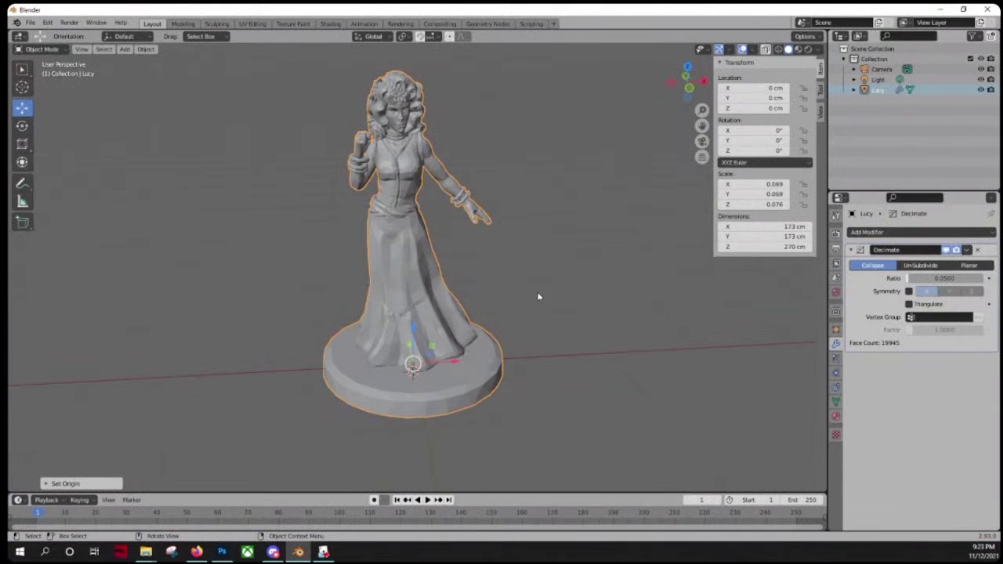
Step: Switch to Blender and review the Lucy model's shape, dimensions and decimation
left_click(542, 287)
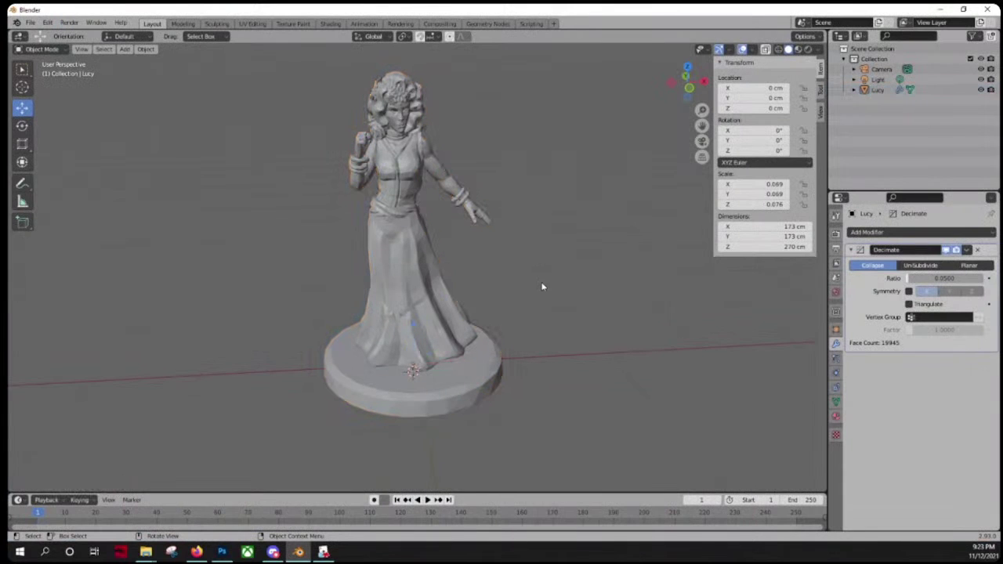
left_click(401, 280)
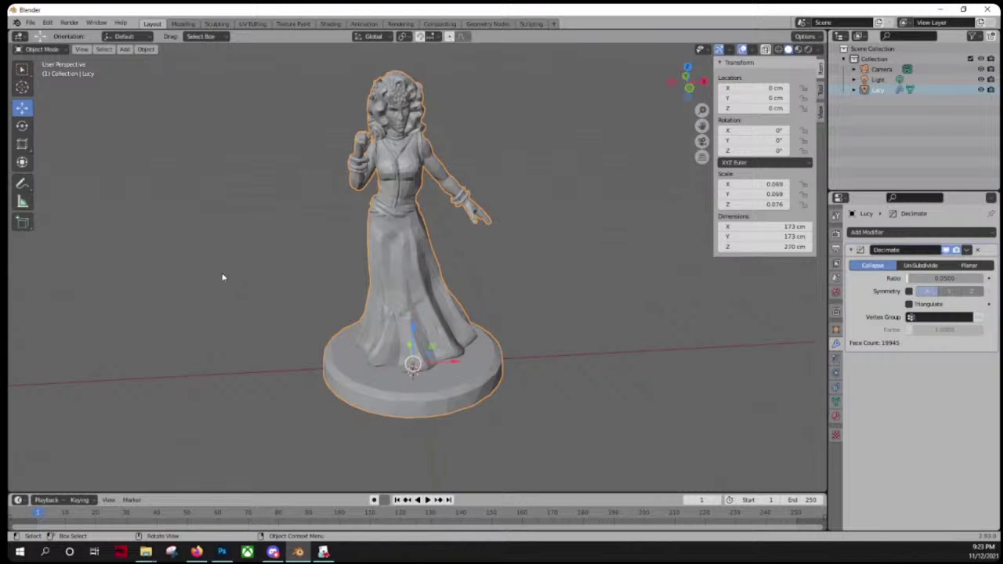
left_click(340, 320)
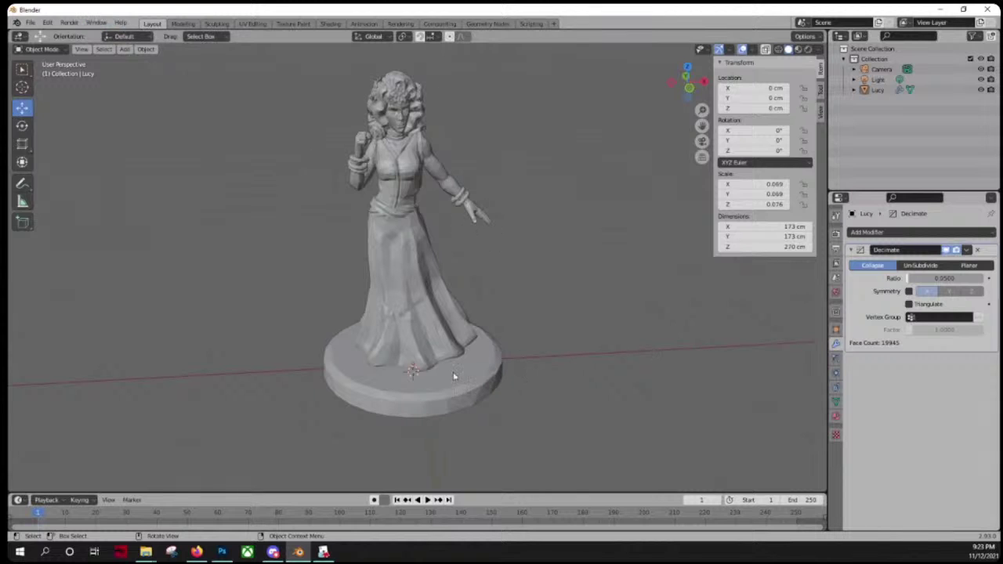
scroll(430, 369, "up", 3)
scroll(430, 369, "down", 3)
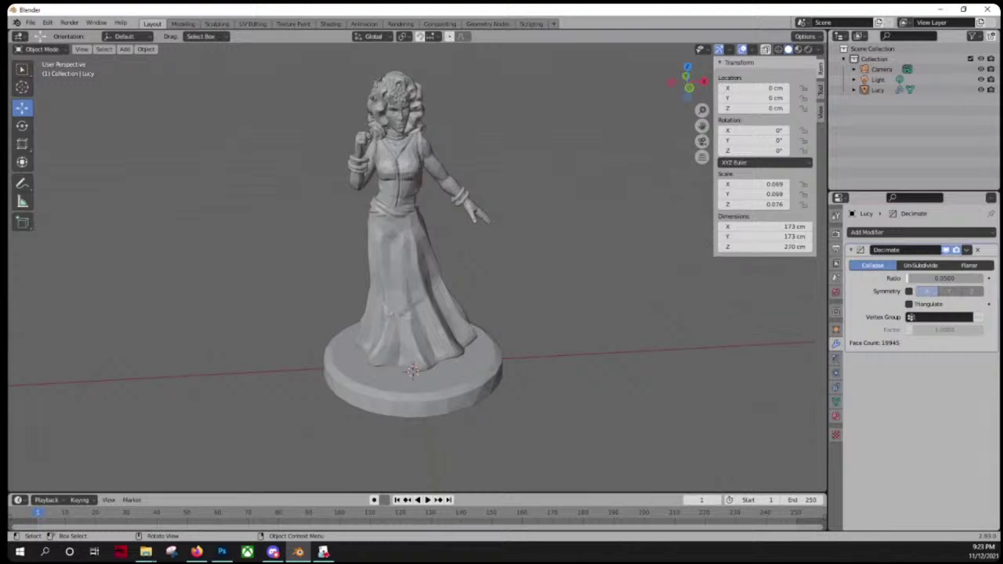
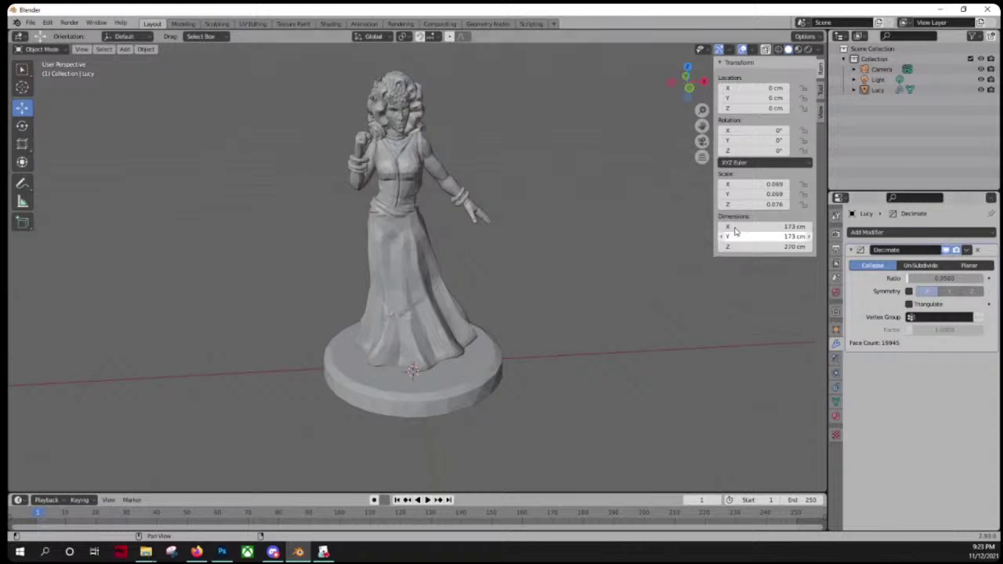
scroll(423, 226, "up", 3)
scroll(427, 243, "down", 1)
mouse_move(498, 265)
middle_mouse_down()
mouse_move(490, 292)
mouse_move(498, 283)
middle_mouse_up()
scroll(490, 291, "down", 2)
Step: Switch back to Tabletop Simulator and apply a red FF0000 color tint to the Lucy figure
left_click(323, 552)
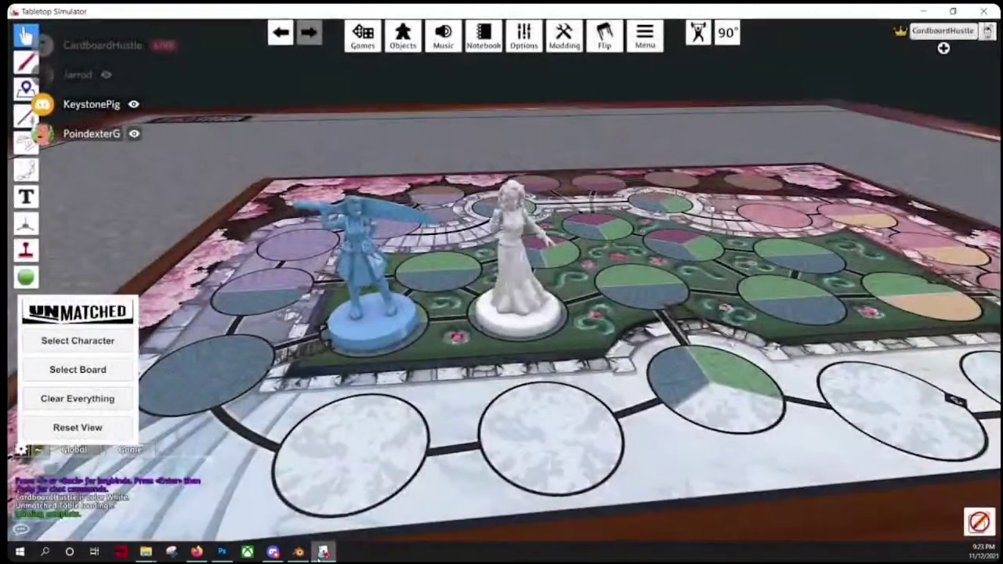
scroll(252, 112, "up", 3)
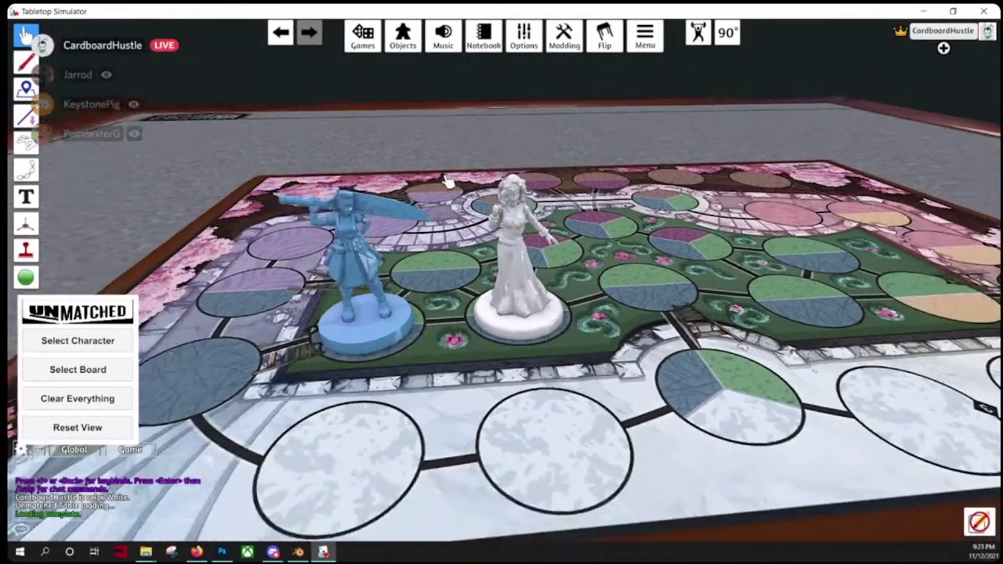
scroll(440, 155, "down", 3)
scroll(465, 117, "up", 2)
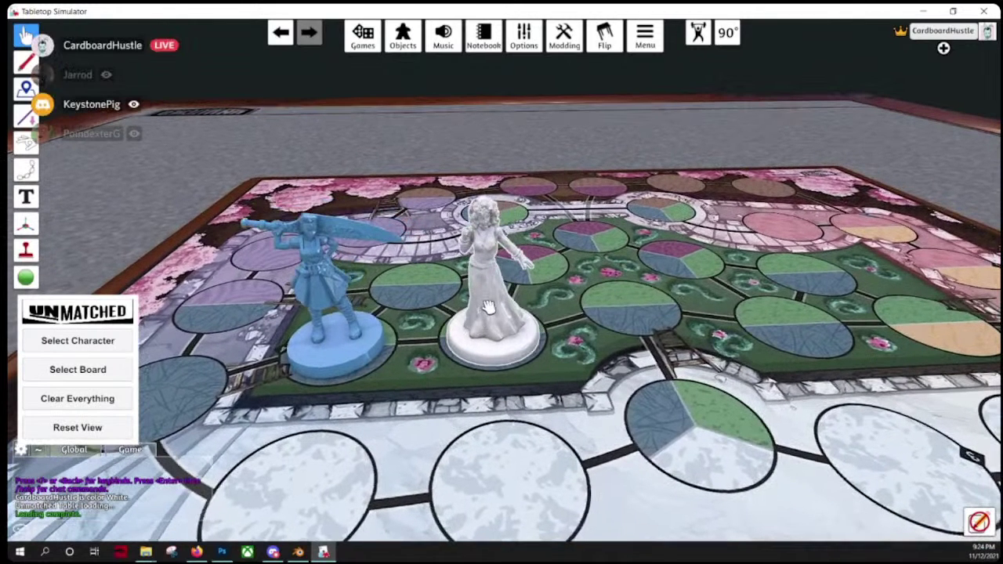
right_click(487, 307)
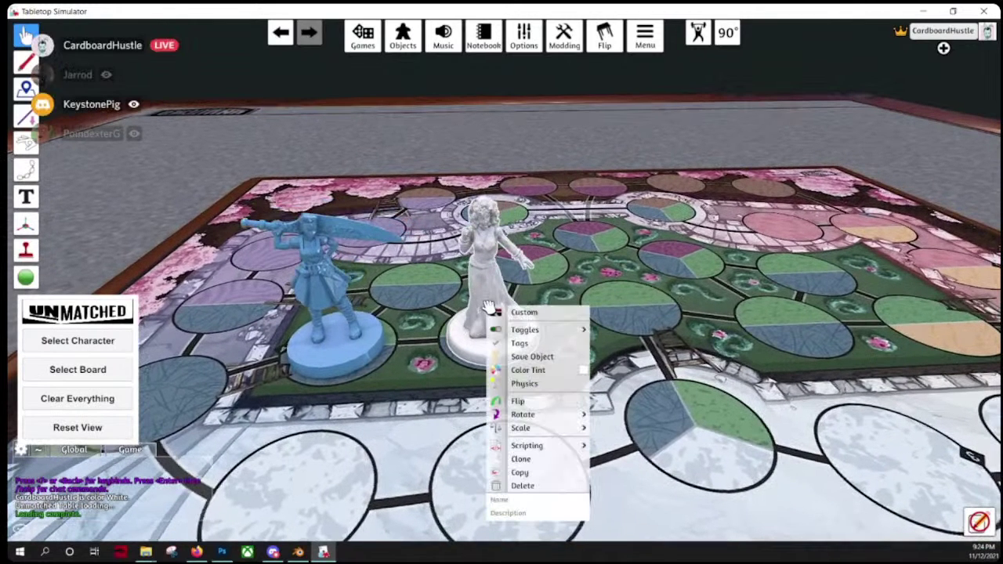
left_click(527, 370)
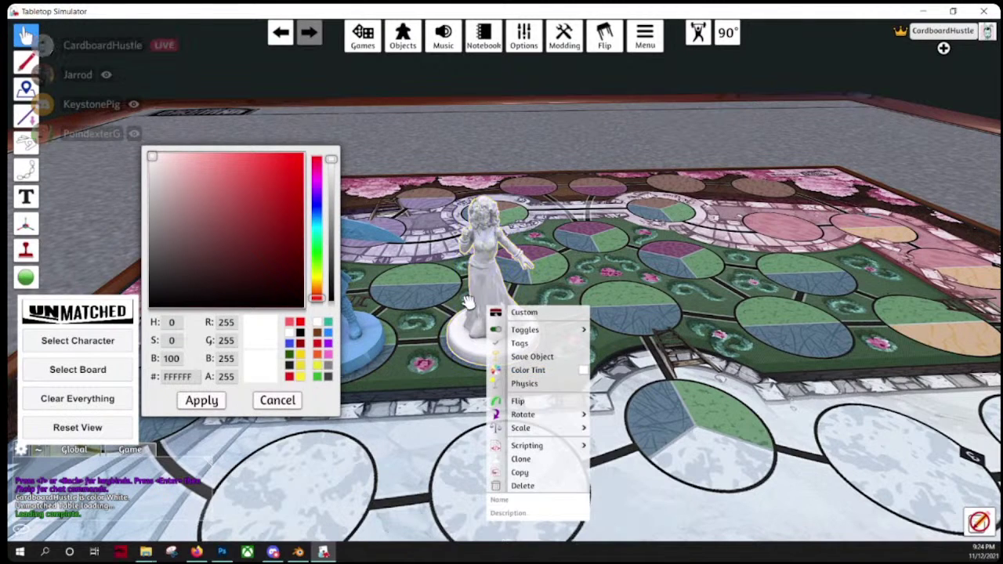
left_click(290, 321)
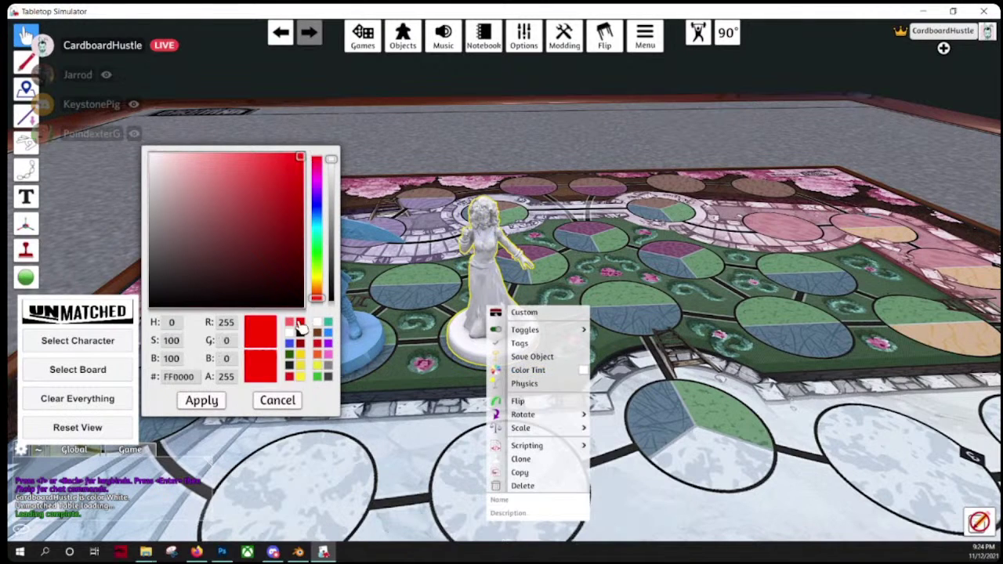
left_click(201, 400)
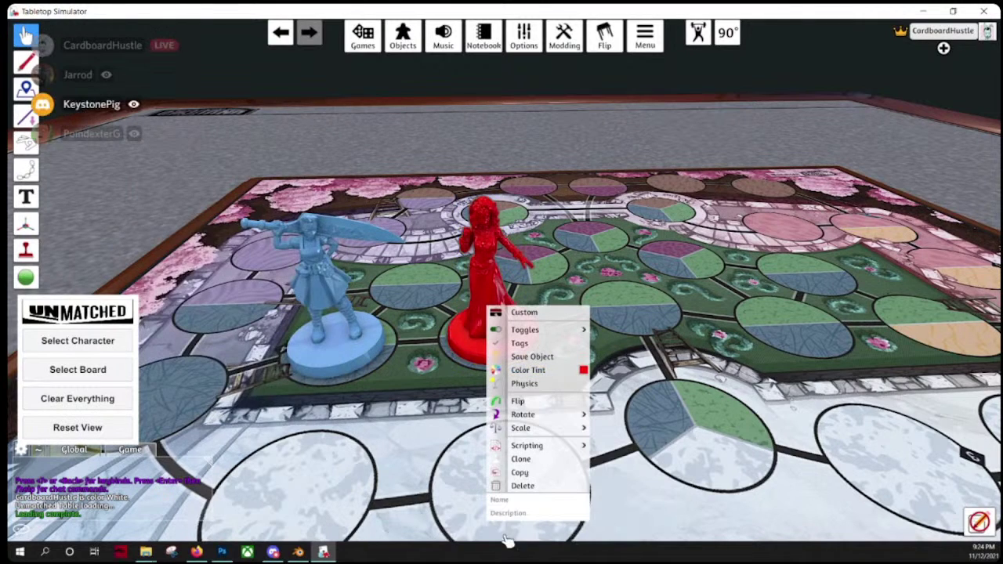
left_click(541, 370)
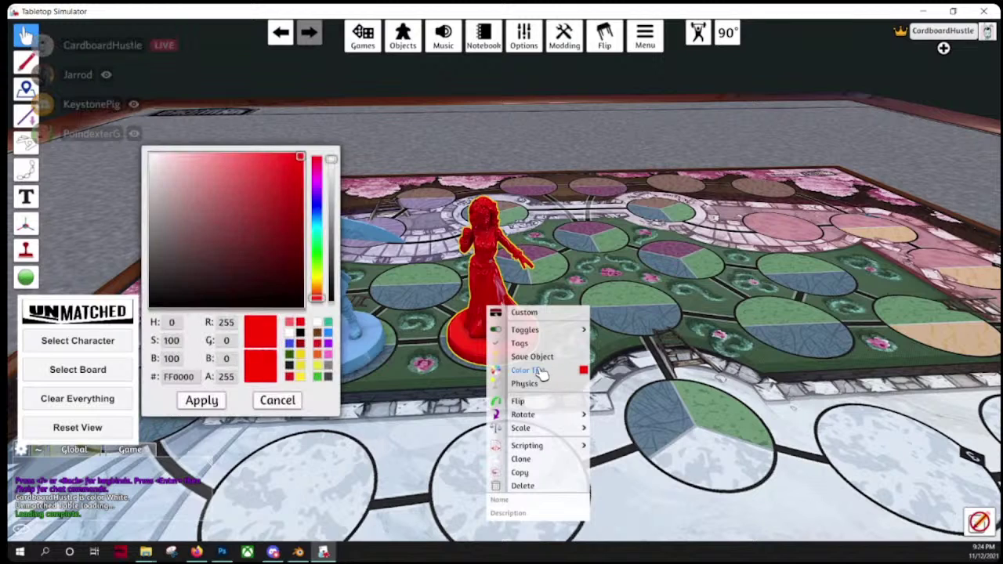
left_click(212, 400)
Step: Upload an image from the Downloads folder to the Steam Cloud as the Lucy figure's Diffuse/Image texture in its custom model settings
left_click(526, 313)
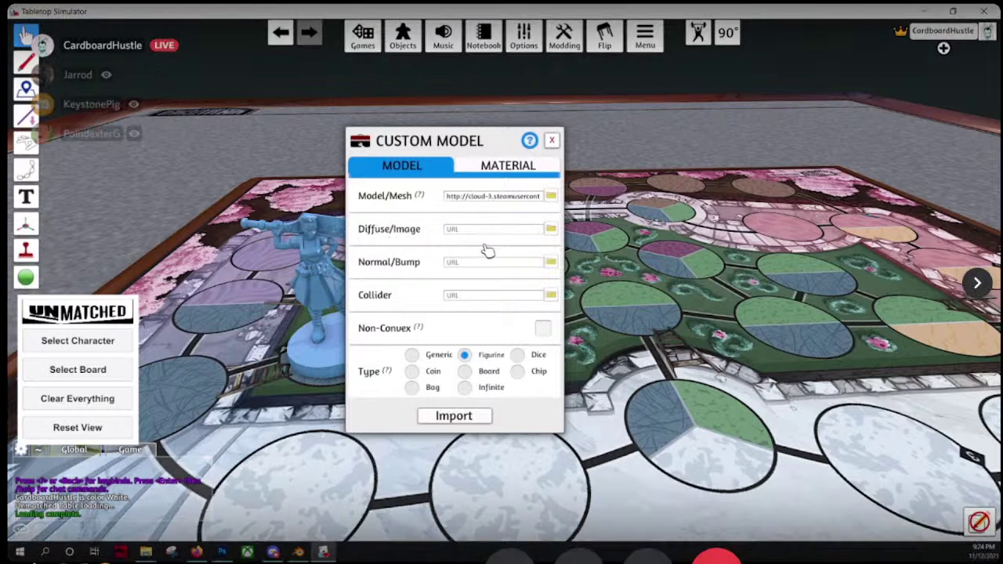
left_click(550, 229)
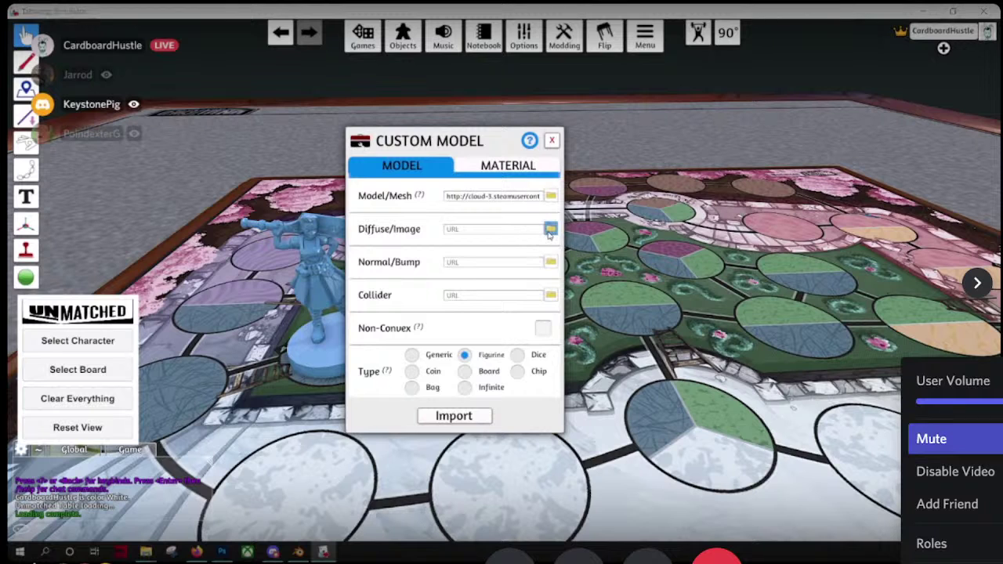
scroll(163, 377, "up", 3)
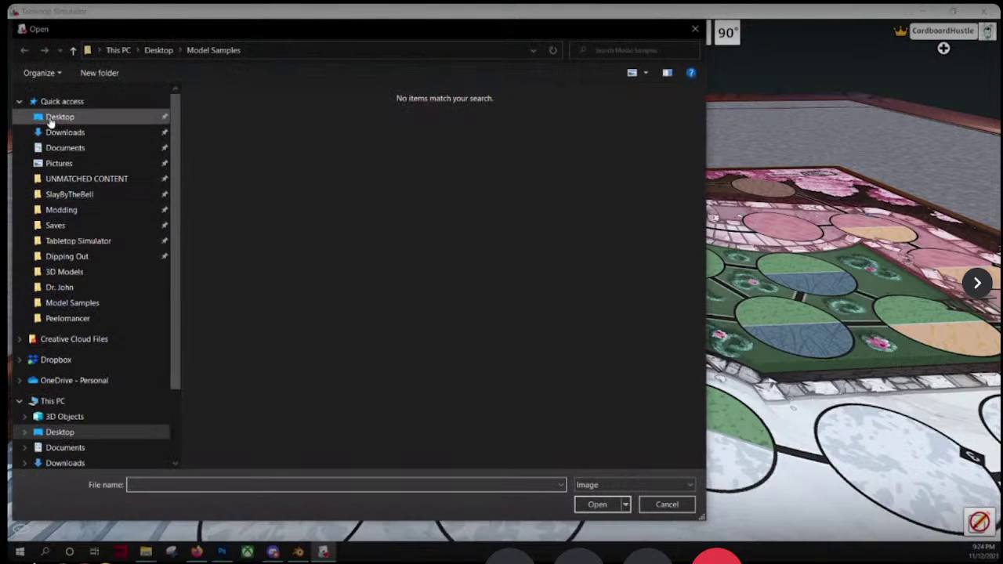
left_click(56, 118)
left_click(54, 133)
left_click(55, 148)
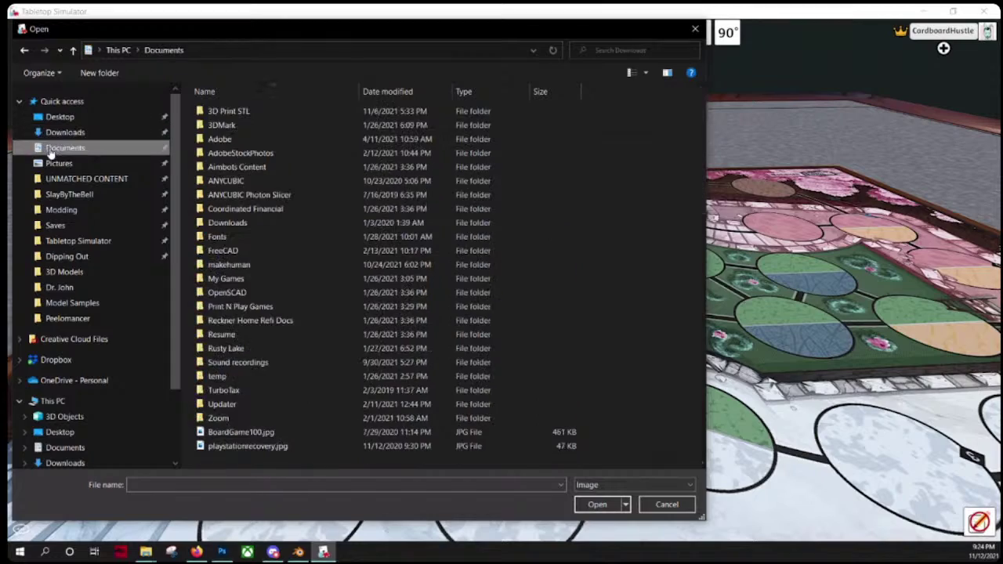
left_click(59, 133)
double_click(235, 126)
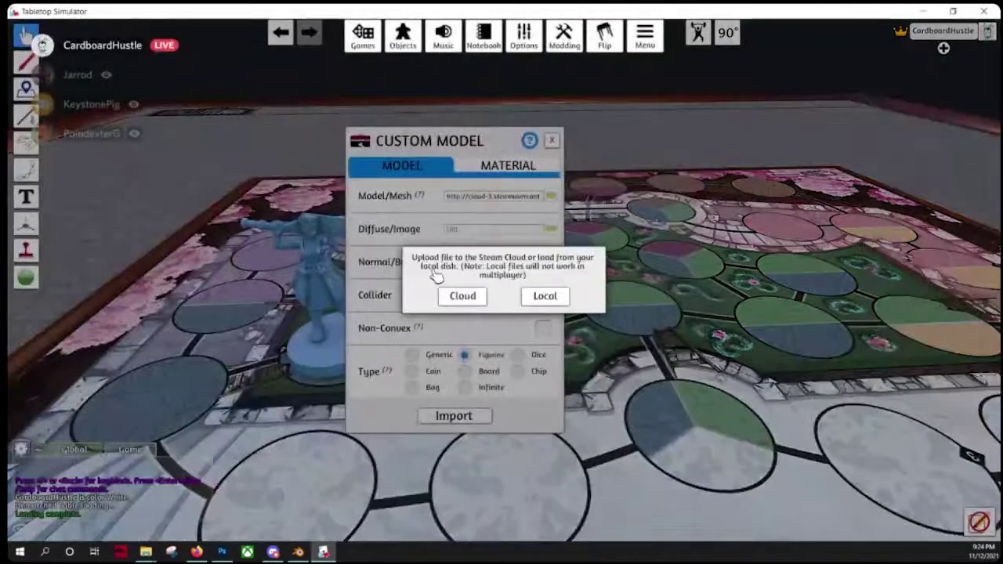
left_click(461, 293)
left_click(463, 306)
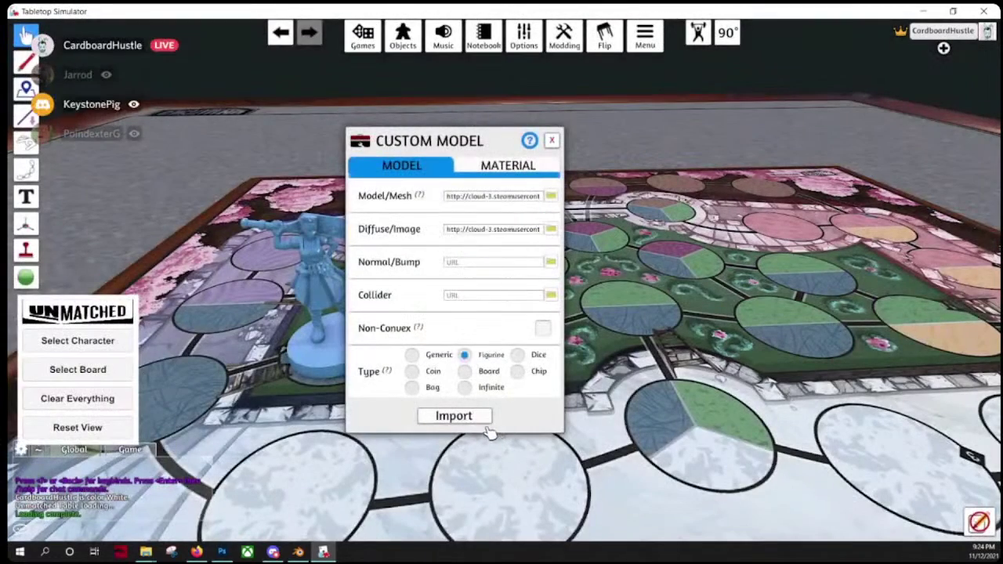
Step: Import the Lucy figure with its Diffuse/Image texture and inspect its coloring up close and beside the Alice figure
left_click(479, 417)
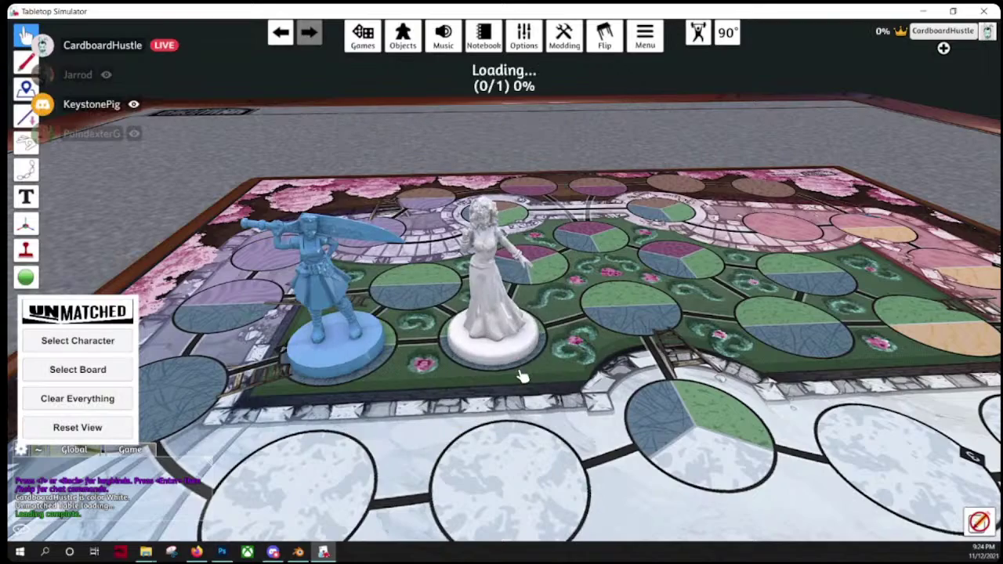
scroll(521, 377, "up", 5)
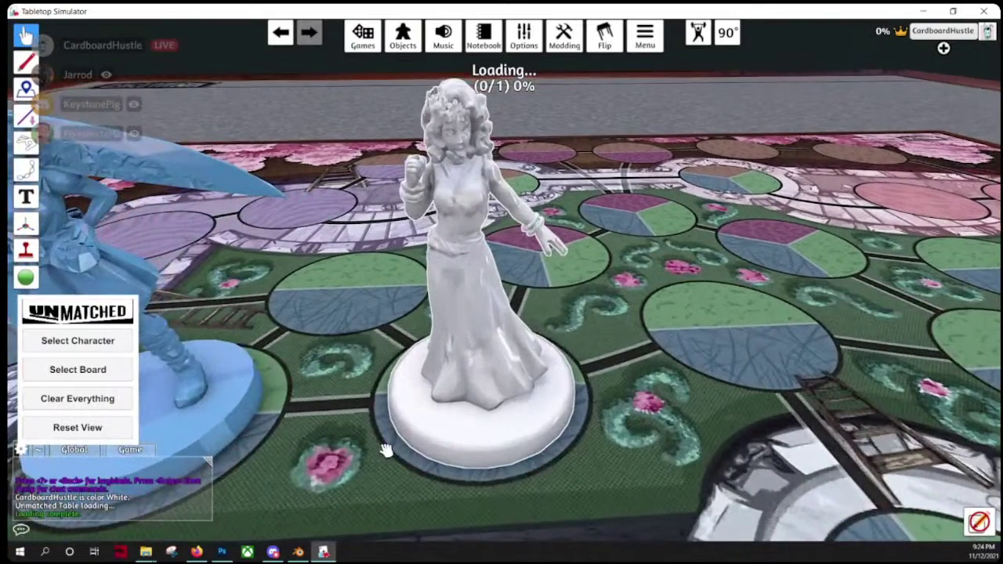
scroll(386, 450, "down", 3)
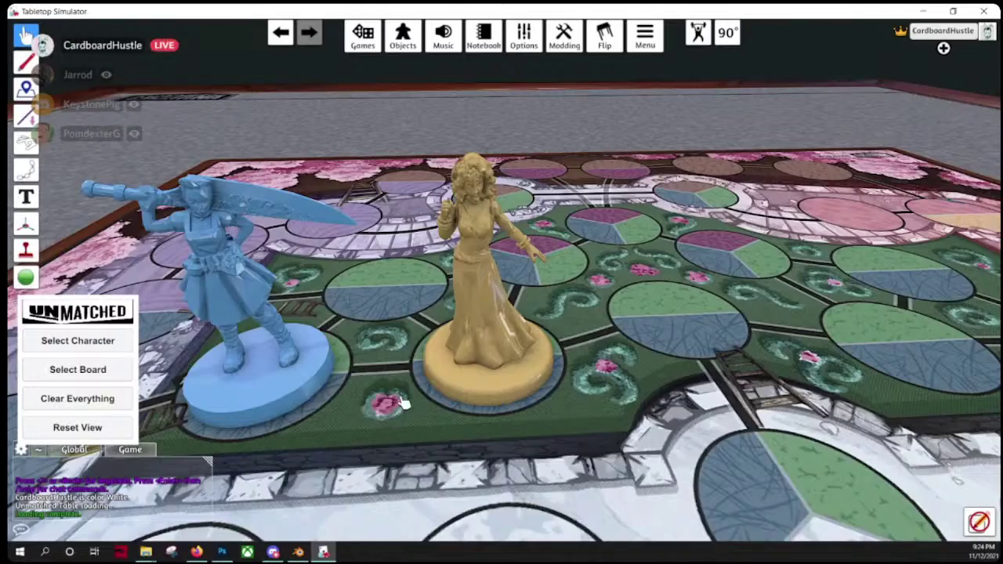
scroll(392, 427, "up", 5)
scroll(394, 350, "down", 4)
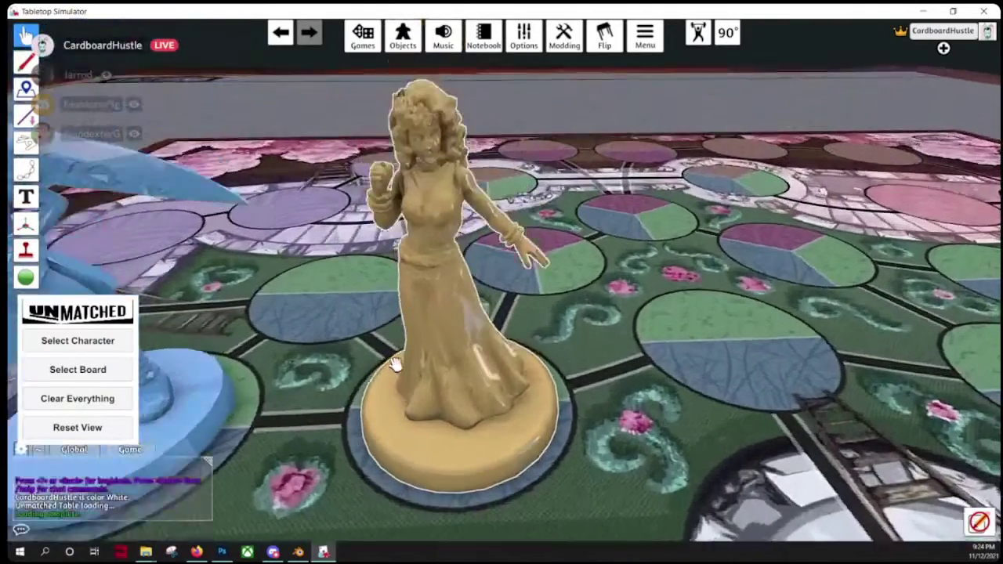
scroll(429, 349, "down", 3)
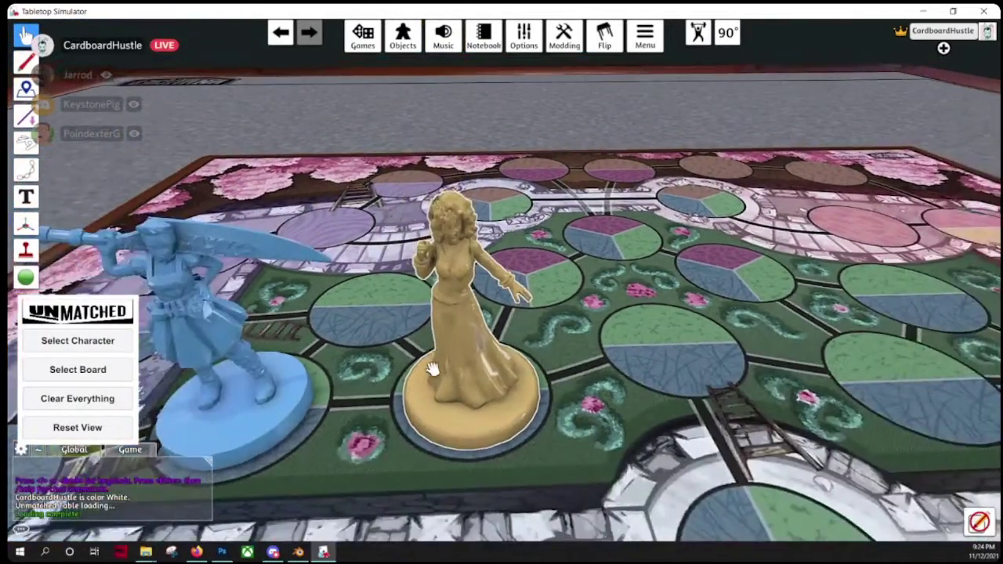
scroll(427, 351, "up", 3)
Step: Clear the Lucy figure's Diffuse/Image texture in its custom model settings and apply a blue 354FEA color tint
right_click(429, 350)
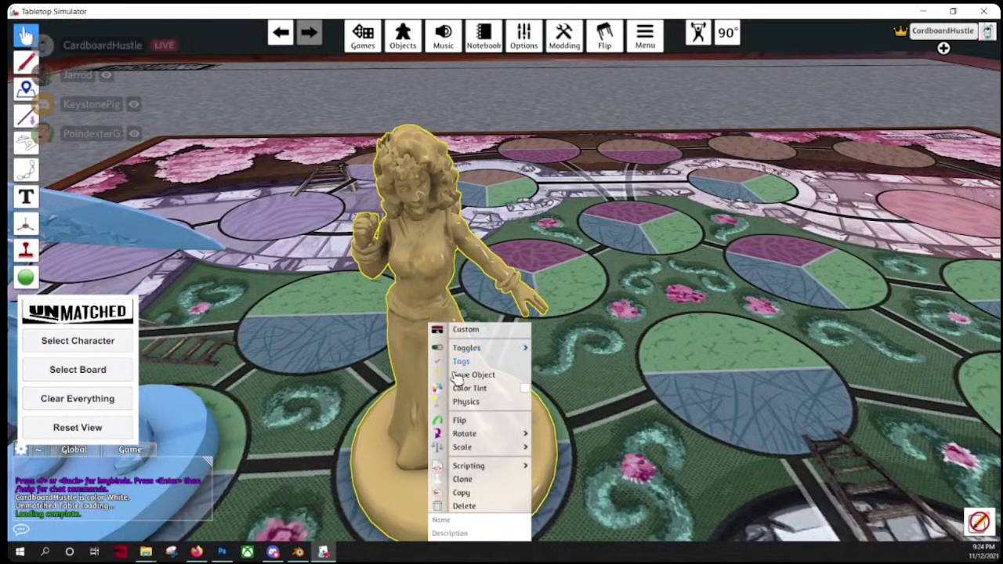
left_click(468, 387)
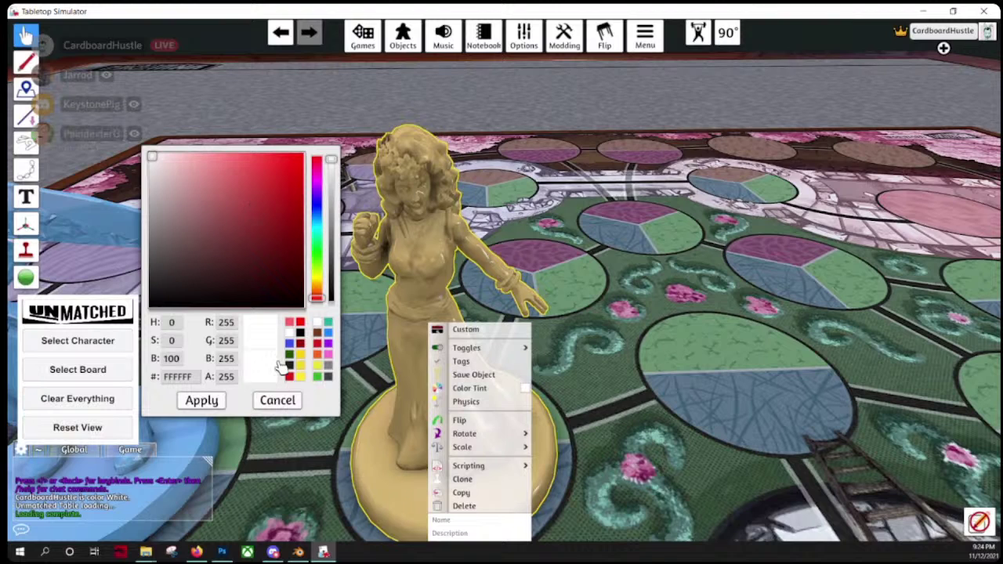
left_click(465, 329)
left_click(464, 229)
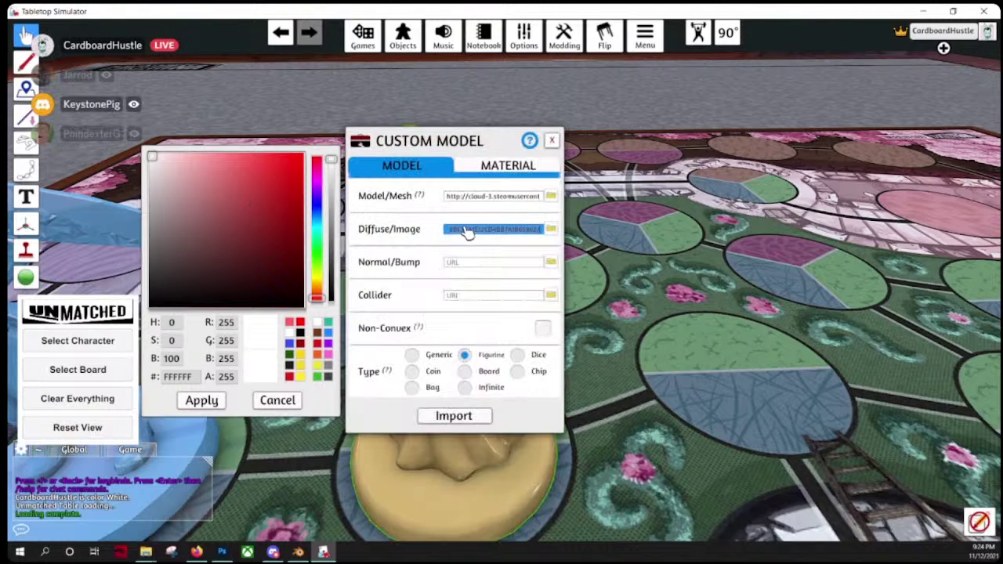
key("BackSpace")
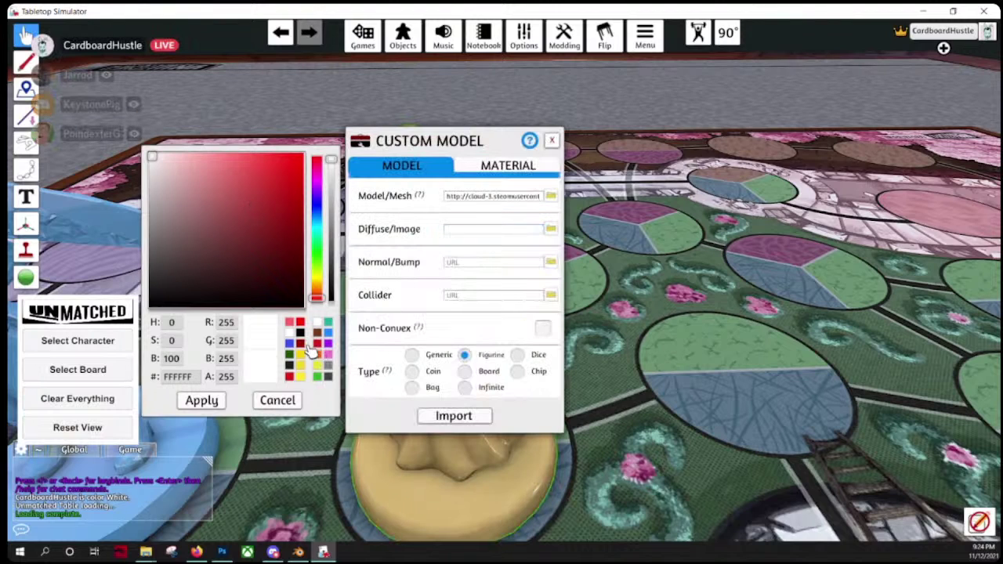
left_click(291, 344)
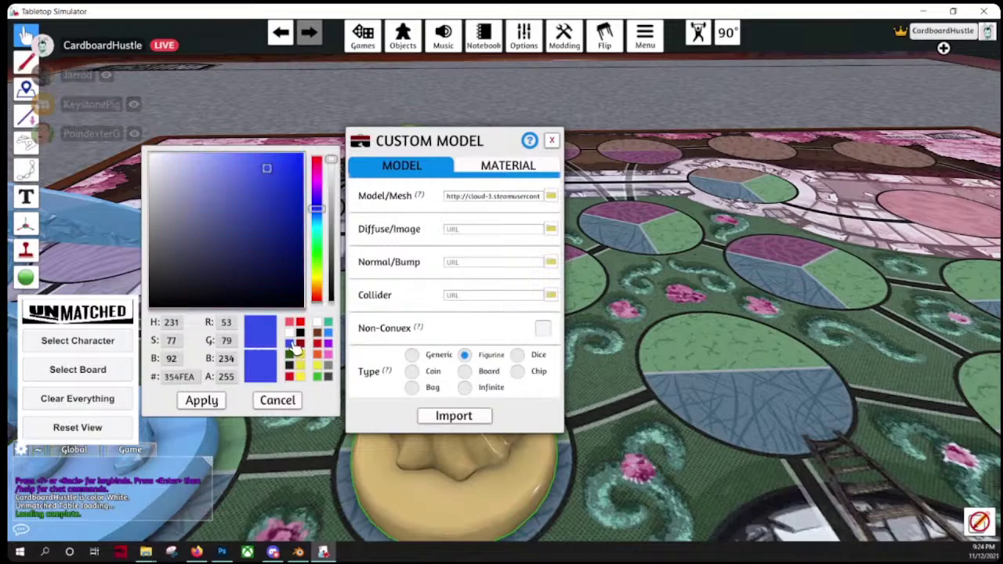
left_click(221, 401)
left_click_drag(438, 138, 706, 91)
scroll(401, 265, "up", 3)
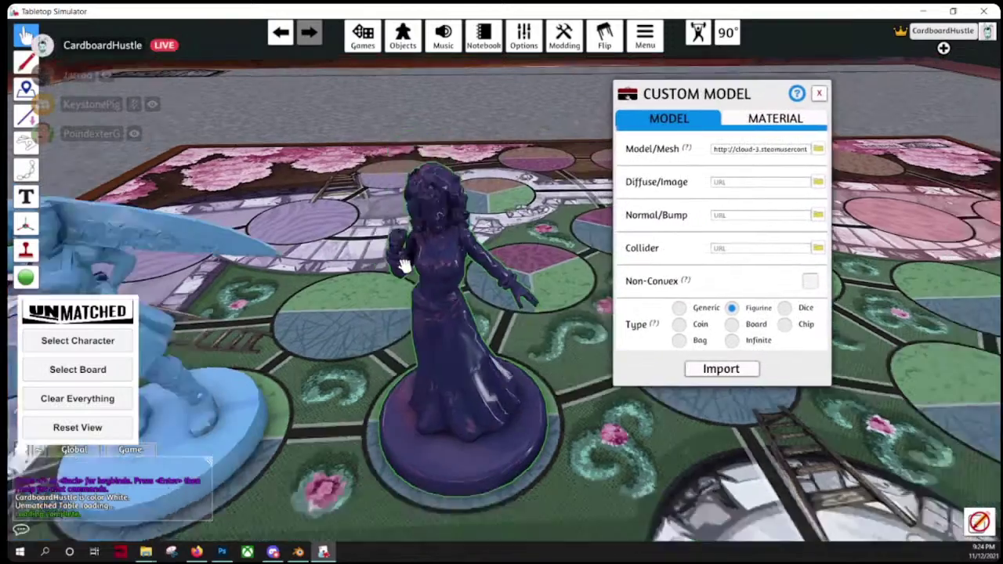
scroll(405, 266, "down", 3)
scroll(465, 361, "up", 3)
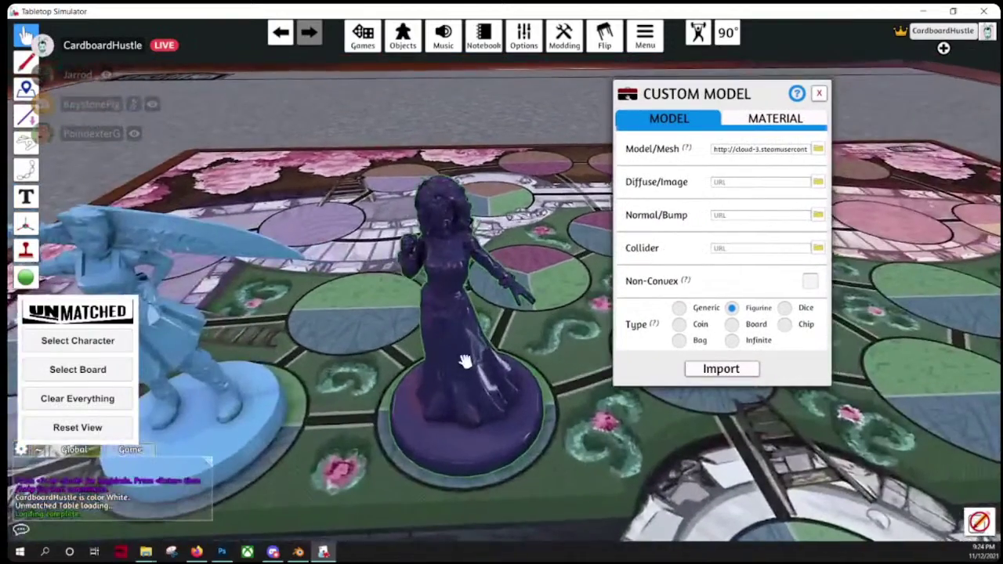
Step: Set the Lucy figure's Specular Color to red in its material settings, reimport it and check the reflections
left_click(761, 117)
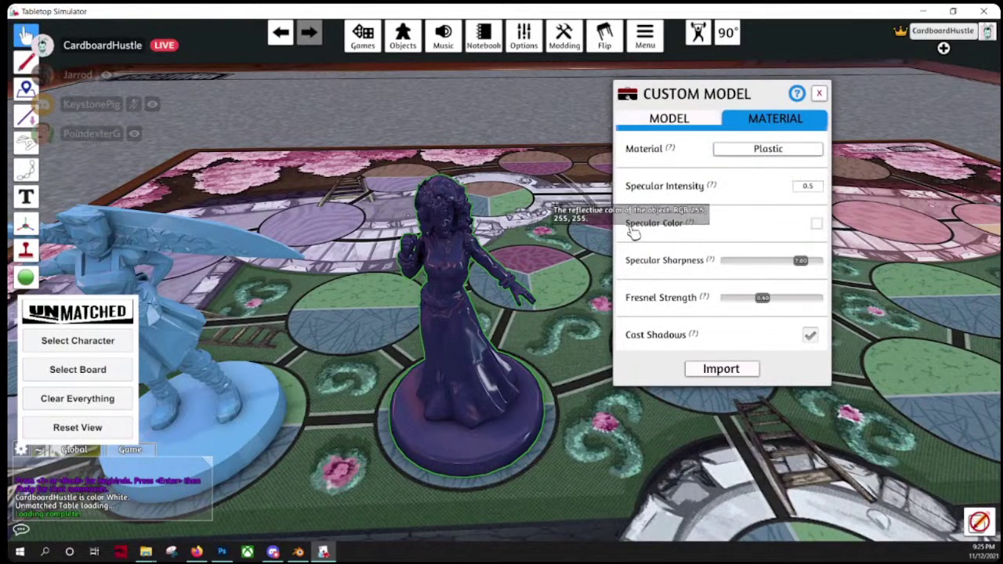
left_click(815, 224)
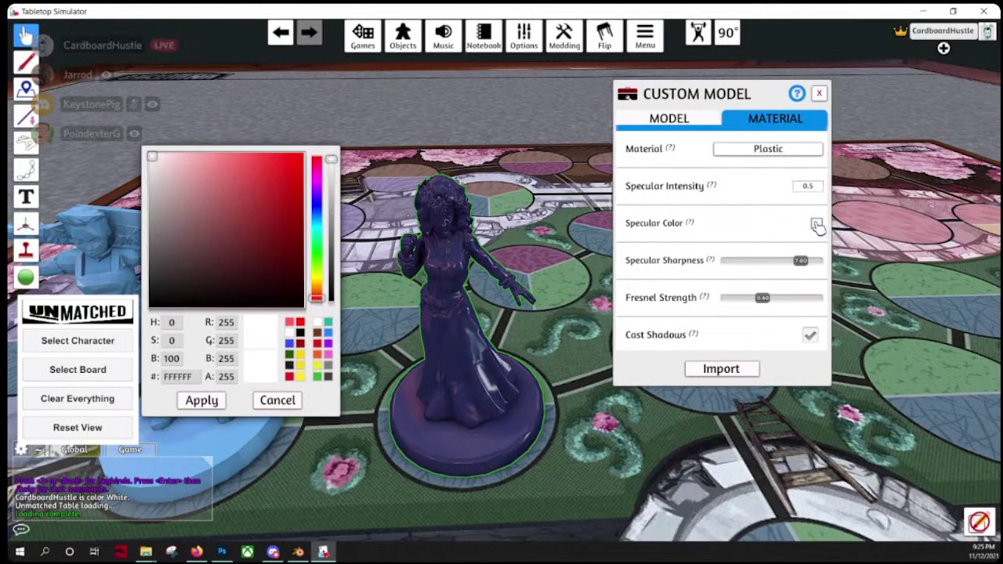
left_click(203, 400)
left_click(709, 370)
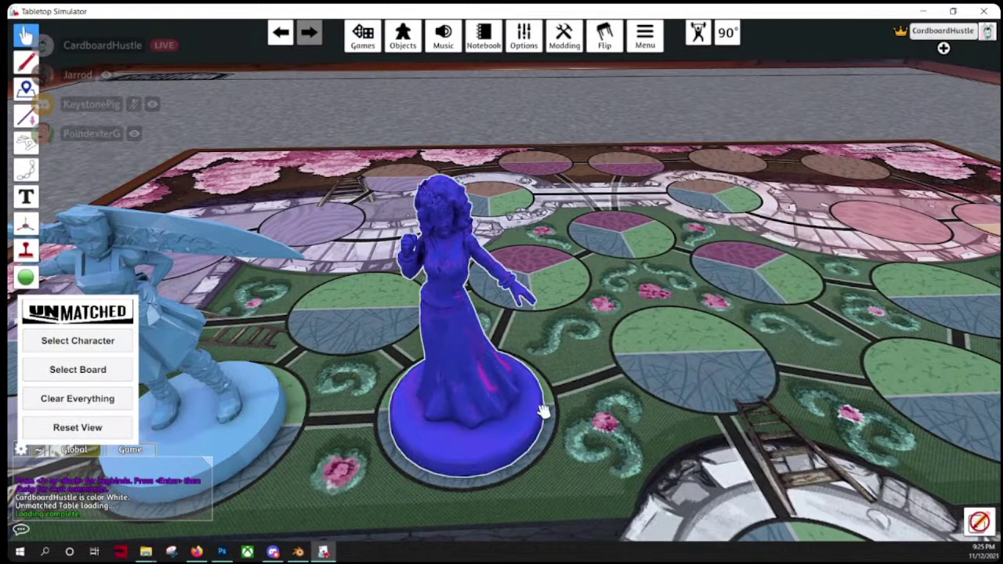
scroll(508, 403, "up", 3)
scroll(447, 343, "down", 3)
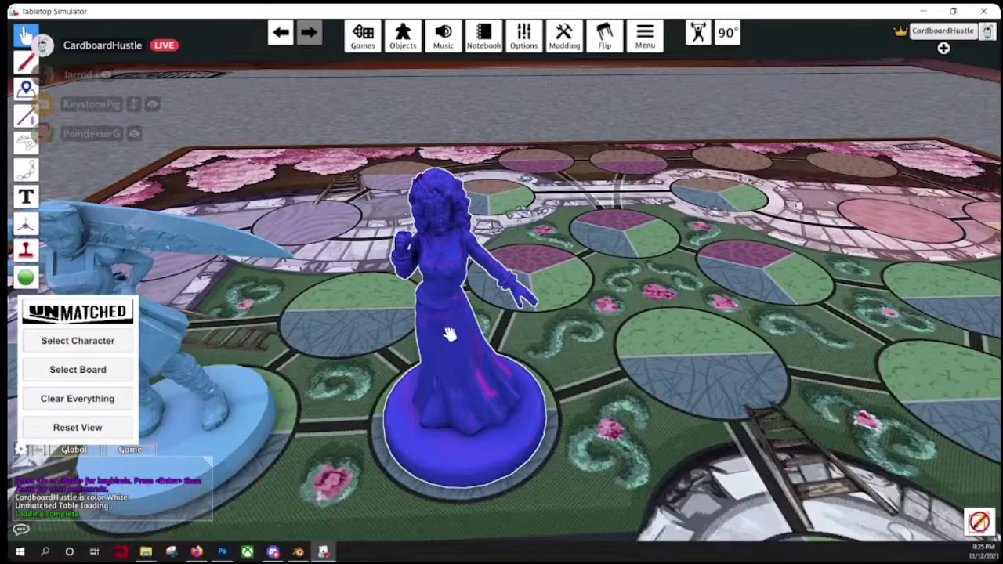
scroll(452, 412, "down", 3)
scroll(453, 404, "up", 3)
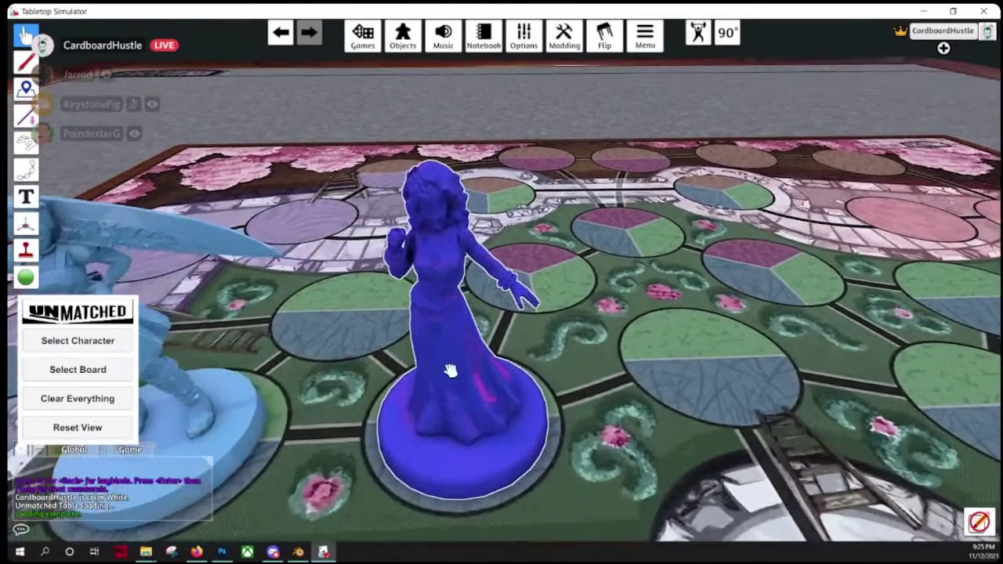
Step: Set the Lucy figure's Specular Color back to white, lower its Specular Intensity, and reimport it
right_click(452, 370)
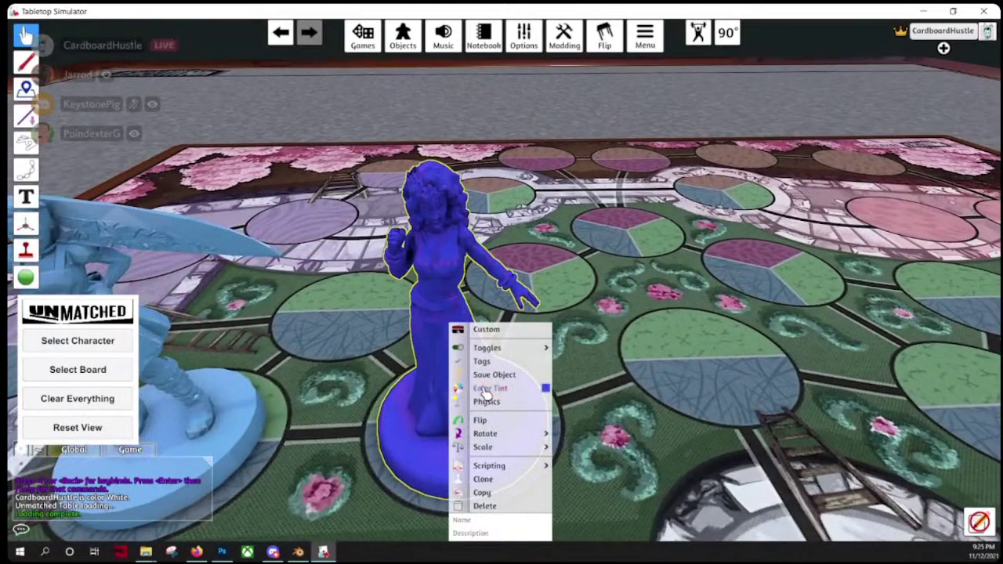
left_click(498, 334)
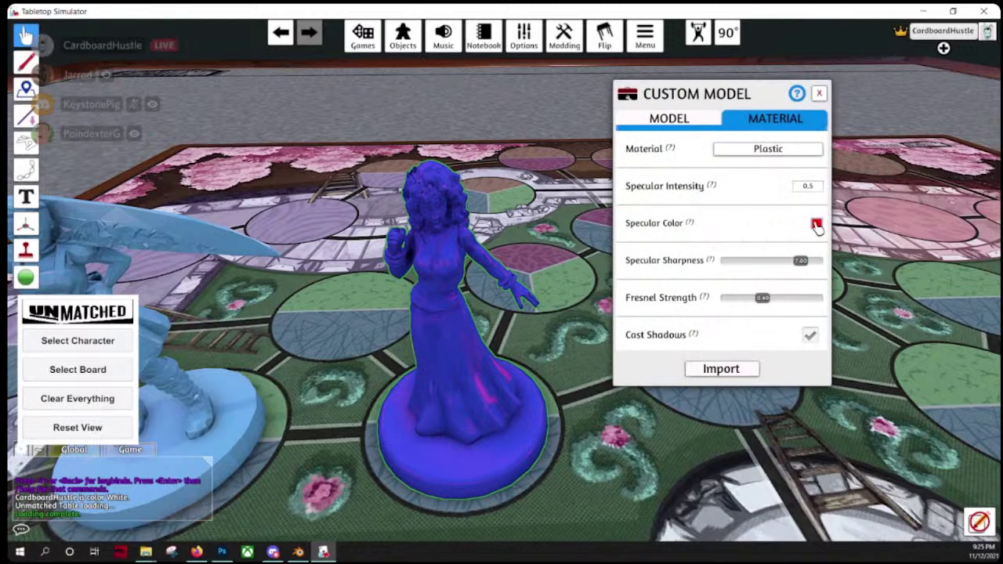
left_click(817, 226)
left_click(197, 399)
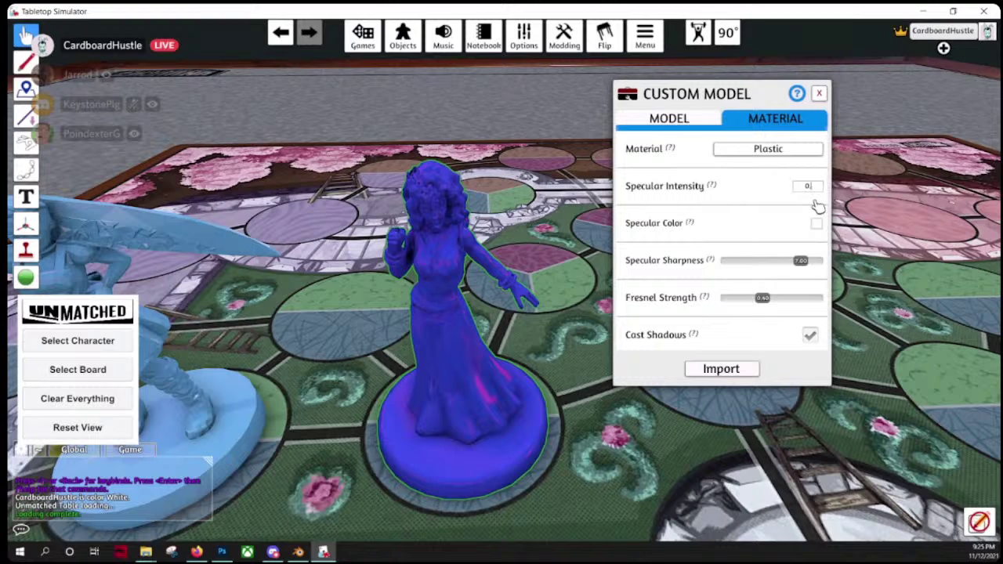
left_click(720, 369)
scroll(425, 340, "up", 5)
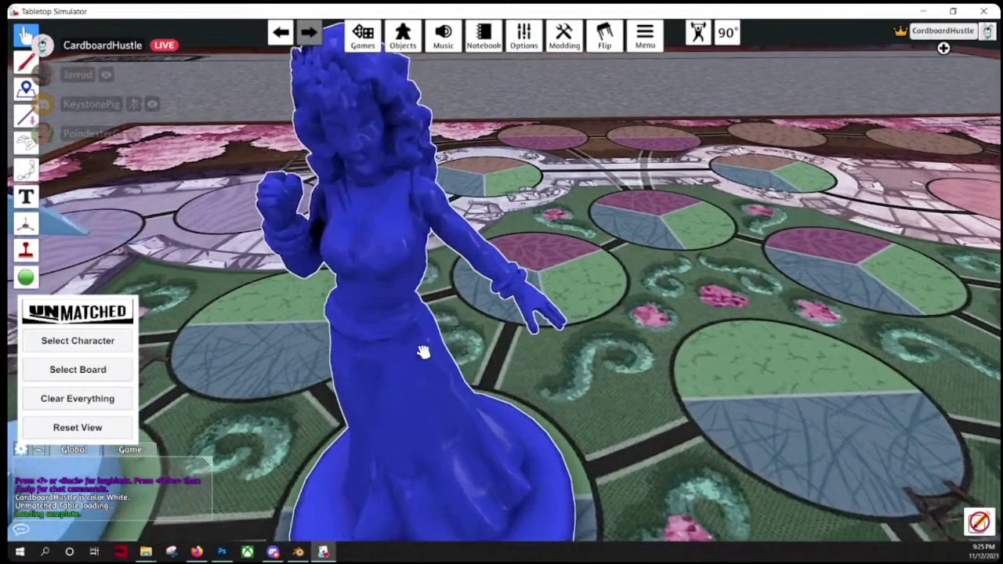
scroll(421, 352, "down", 5)
Step: Set the Lucy figure's Specular Intensity to 1.0 and reimport it to check the shine
right_click(462, 321)
left_click(491, 330)
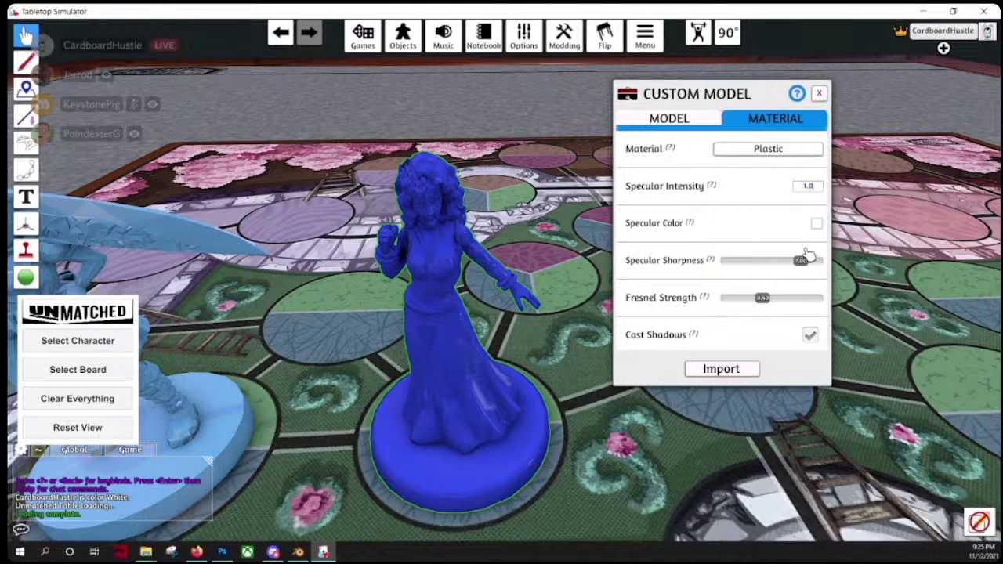
mouse_move(705, 304)
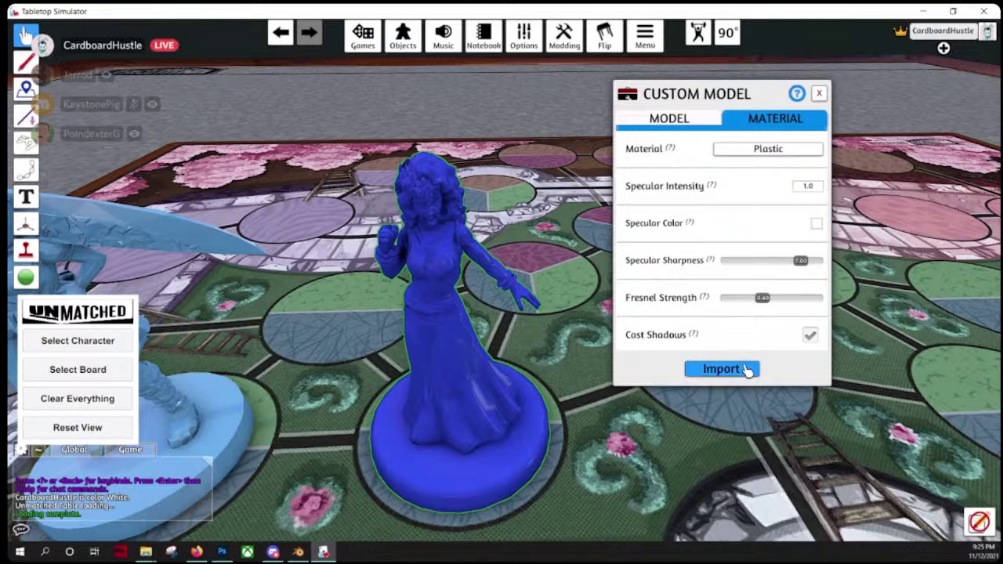
left_click(720, 368)
scroll(483, 383, "up", 5)
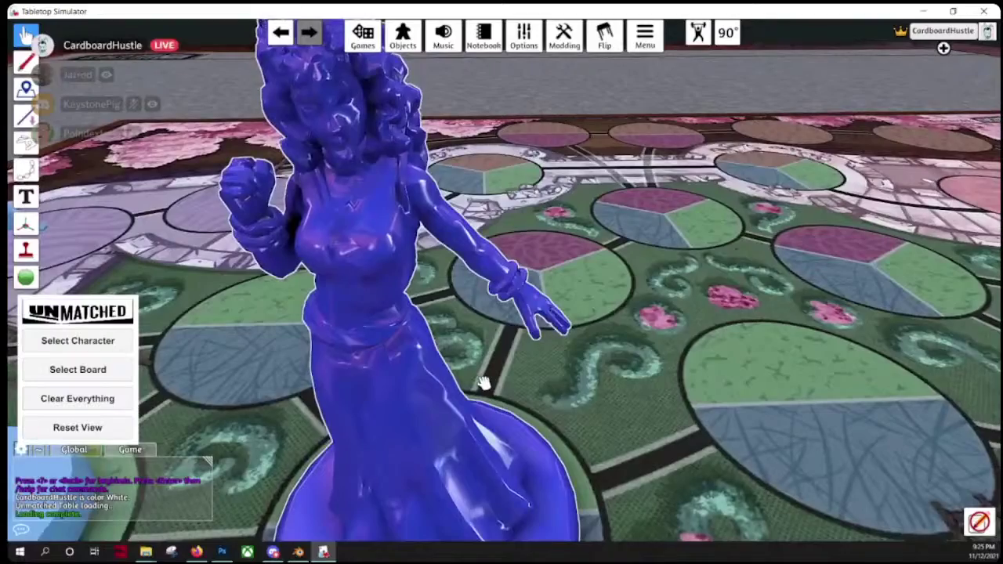
scroll(483, 382, "down", 6)
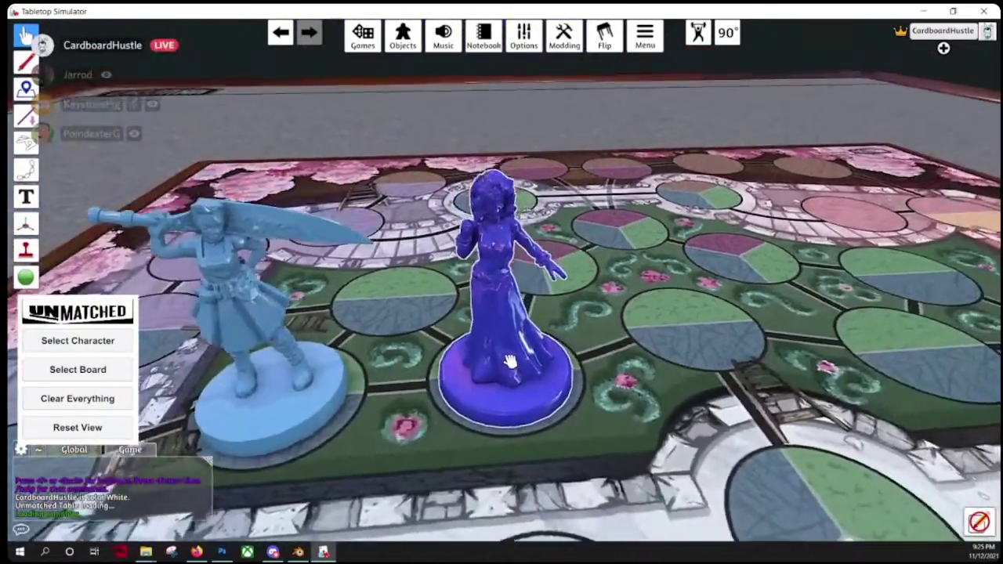
Step: Apply an orange EB8E50 color tint to the Lucy figure
right_click_drag(510, 361, 498, 367)
right_click(439, 370)
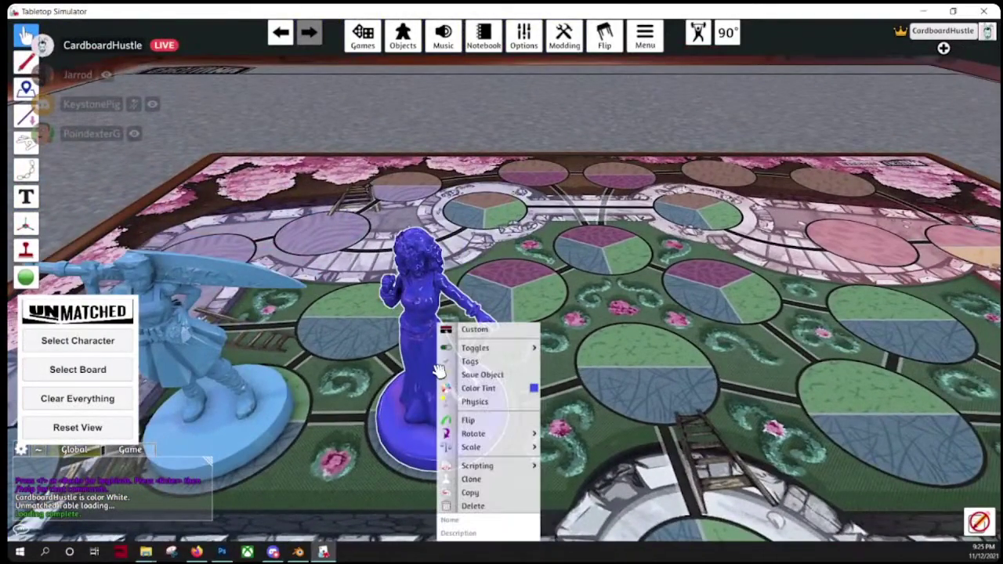
left_click(477, 389)
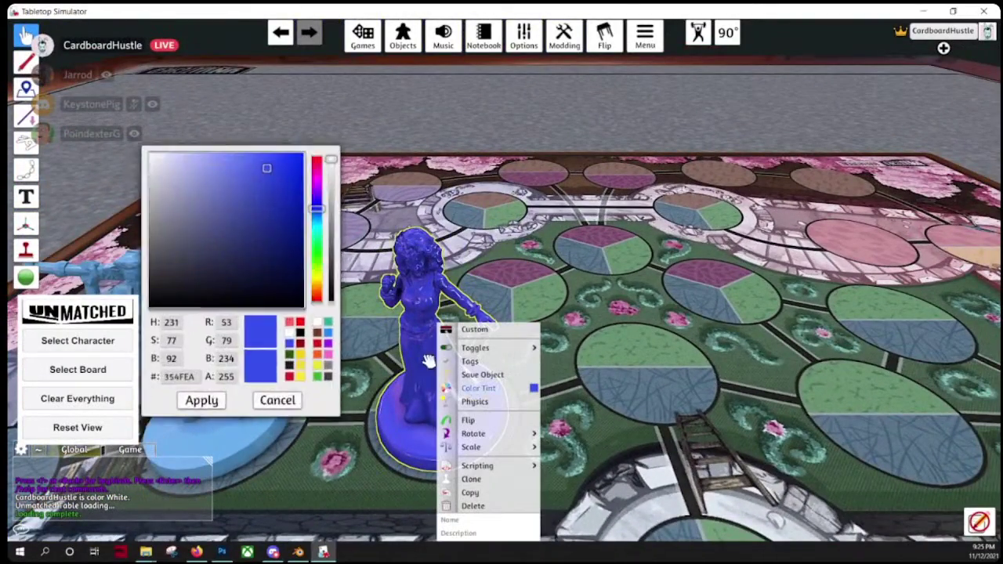
left_click(311, 352)
left_click_drag(264, 232, 220, 167)
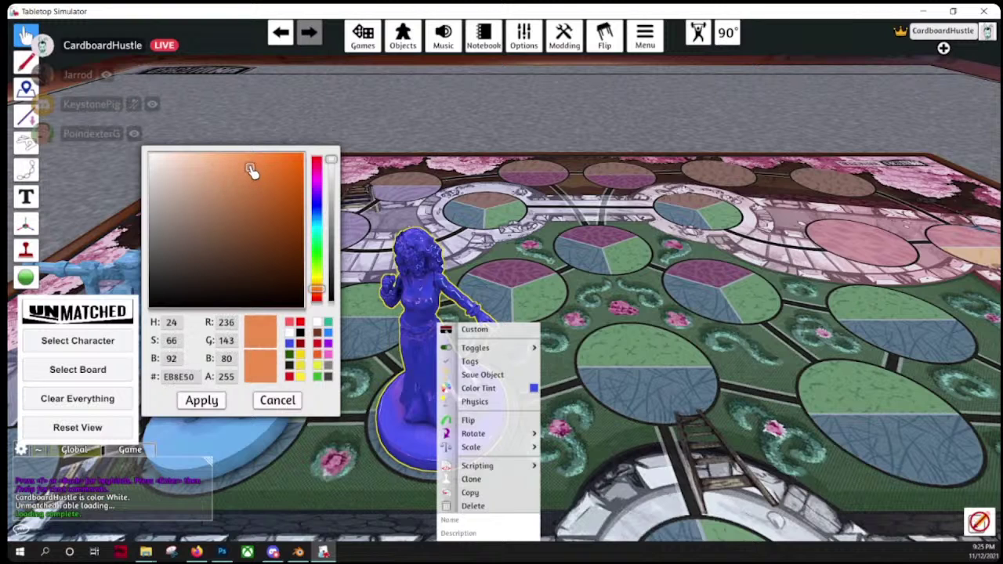
left_click(201, 400)
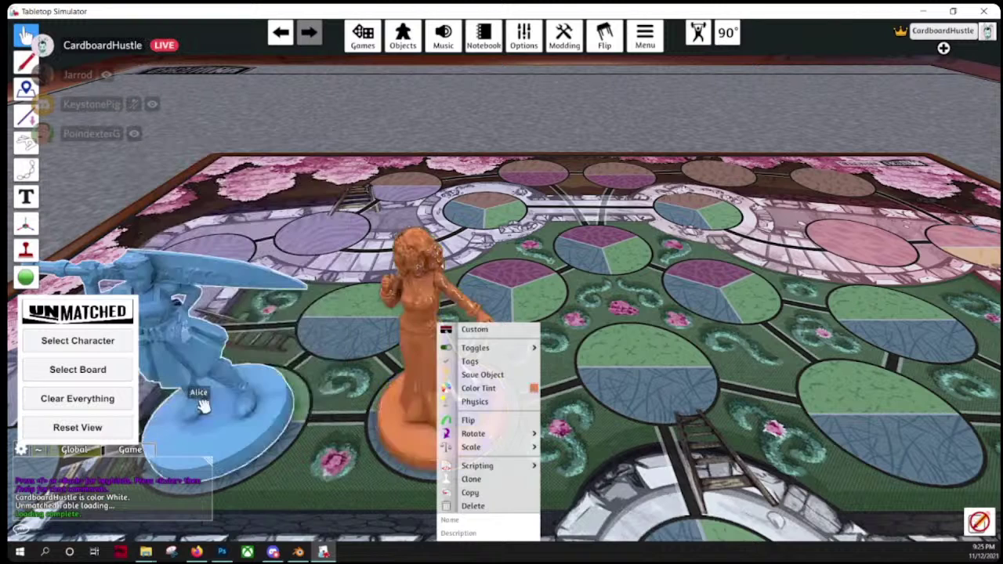
Step: Set the Lucy figure's Specular Intensity to 7.0 and reimport it to inspect the shinier material
left_click(473, 330)
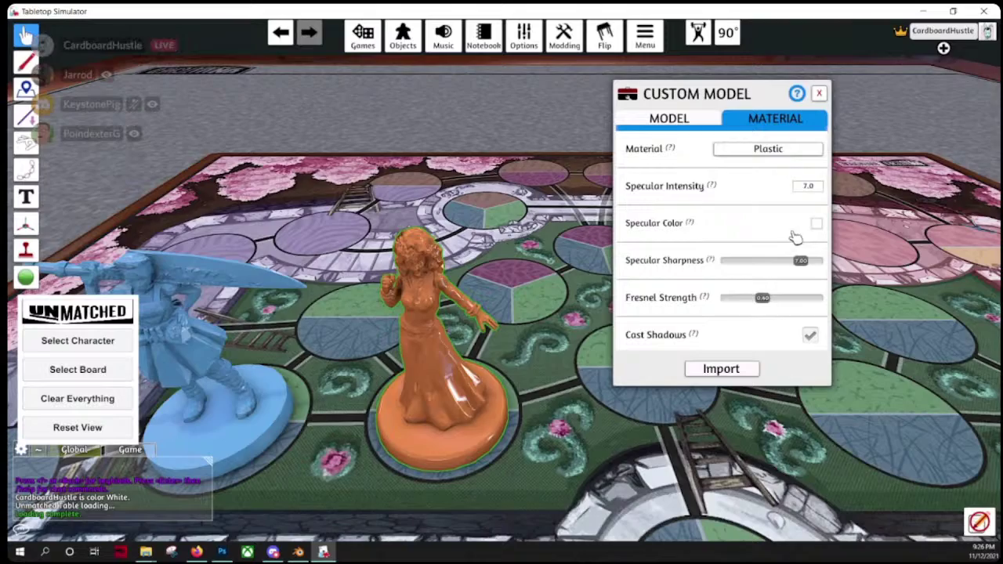
left_click(721, 369)
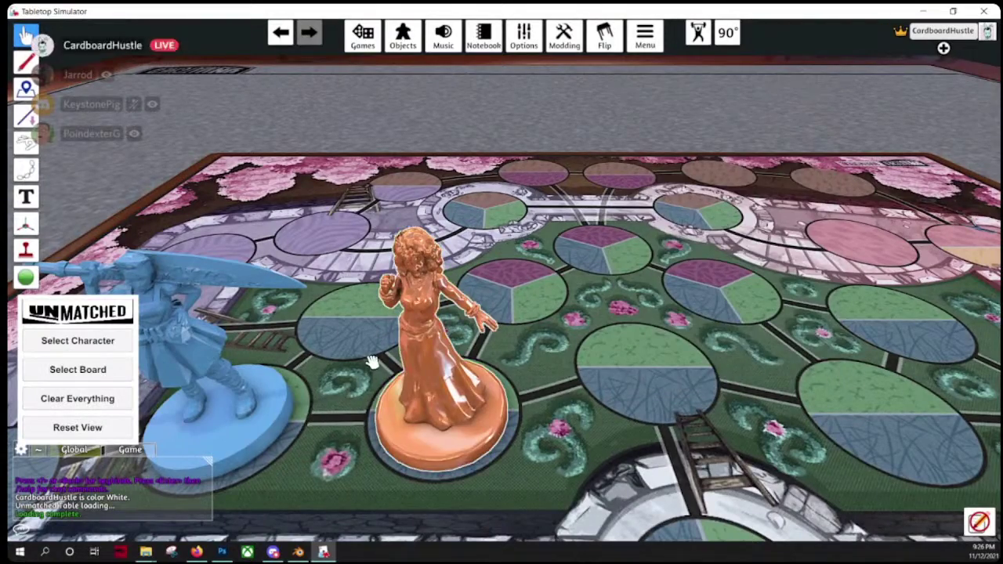
scroll(372, 360, "up", 5)
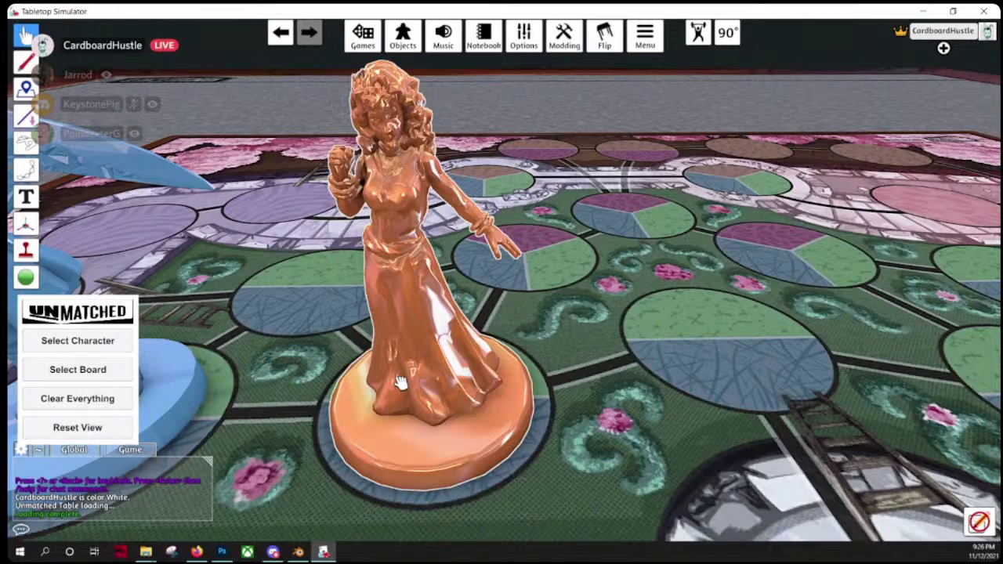
Step: Flip the Lucy figure over and back upright on the board
scroll(400, 382, "down", 4)
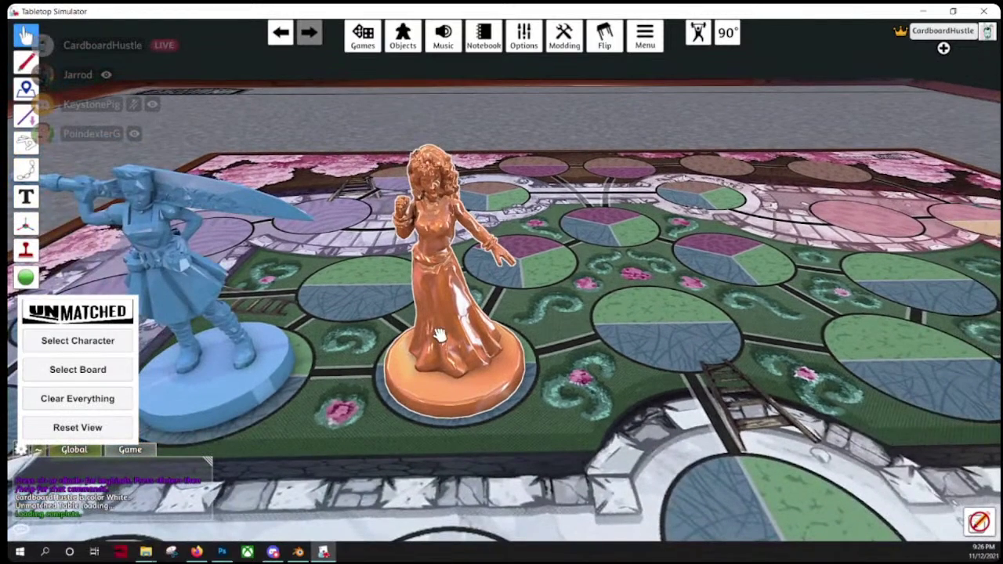
key("f")
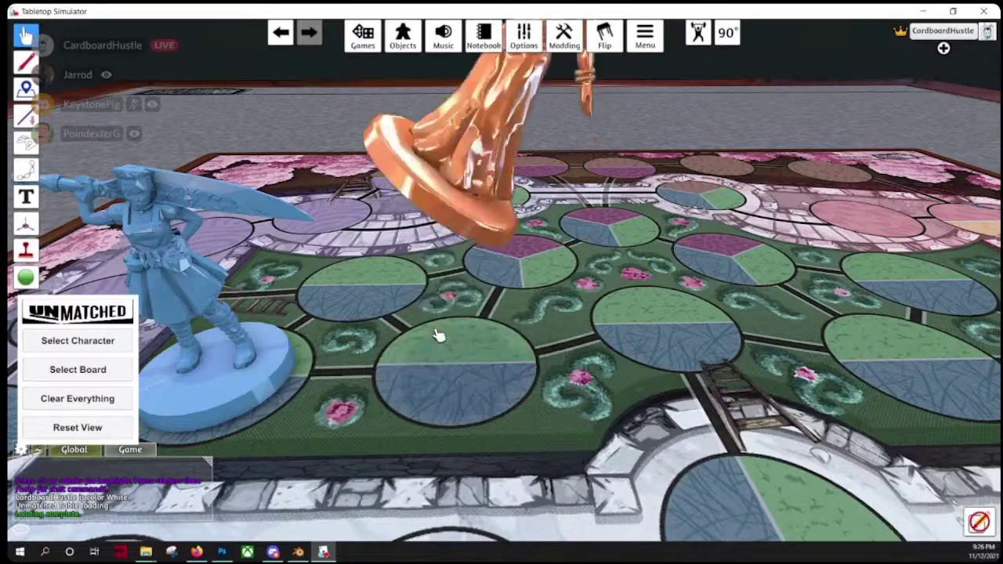
key("f")
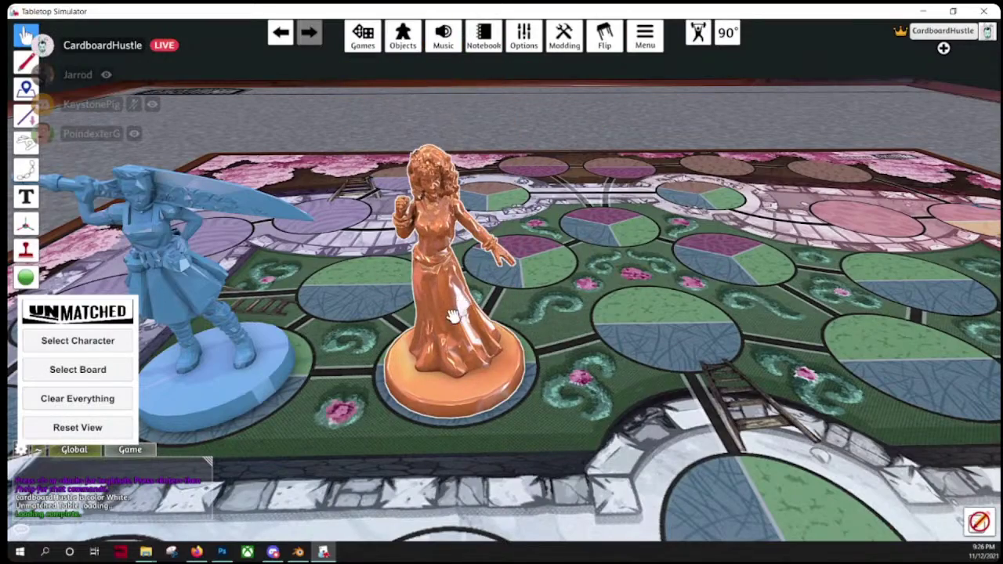
Step: Move the Lucy figure off the board onto the grey table and set the blue figure near the table's far corner
scroll(453, 316, "down", 5)
left_click_drag(480, 274, 155, 327)
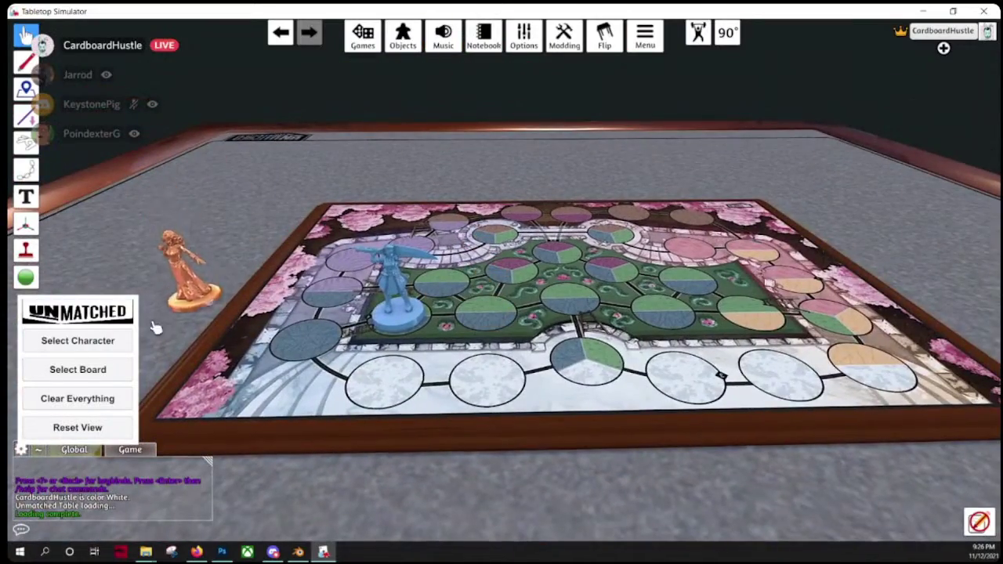
key("a")
scroll(689, 390, "up", 3)
key("d")
left_click_drag(850, 410, 309, 137)
left_click_drag(403, 283, 296, 252)
Step: Paste a copy of the Lucy figure and stand the two figures side by side on the table
key("ctrl+v")
left_click_drag(394, 233, 395, 288)
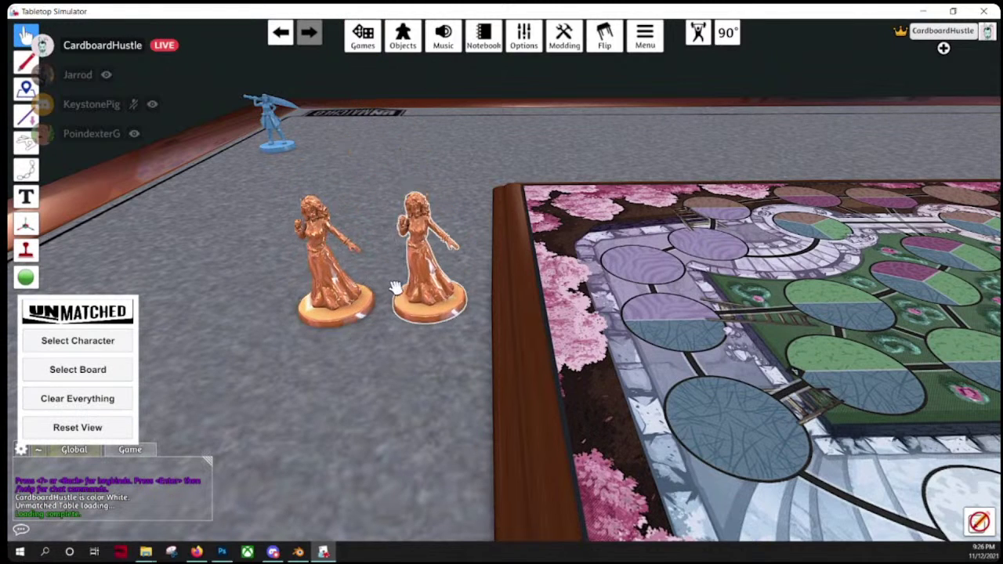
right_click_drag(396, 288, 397, 304)
left_click_drag(443, 332, 257, 325)
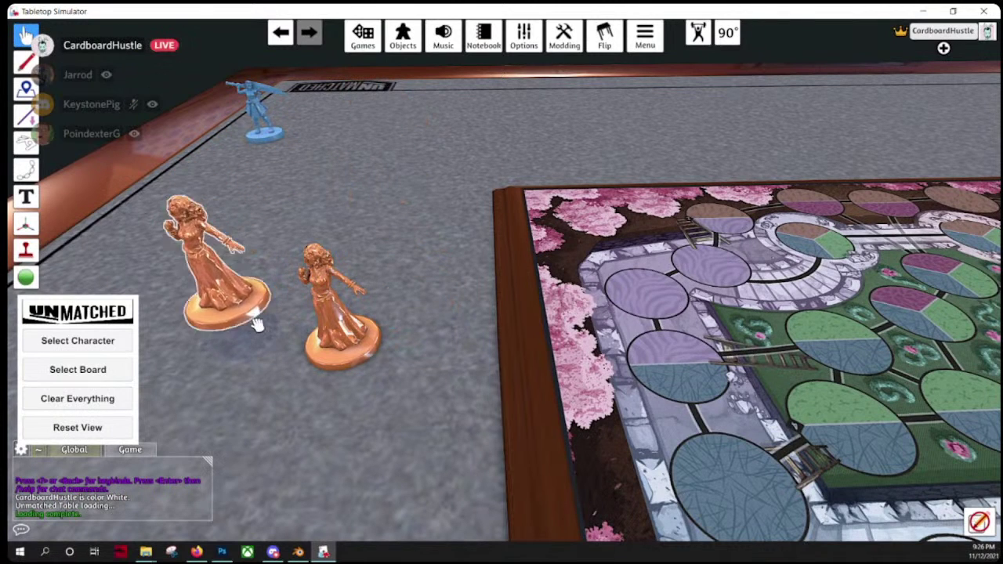
Step: Open the custom model settings of the Lucy figure farther from the board and browse the 3D Models folder for a collider file
key("a")
right_click(356, 308)
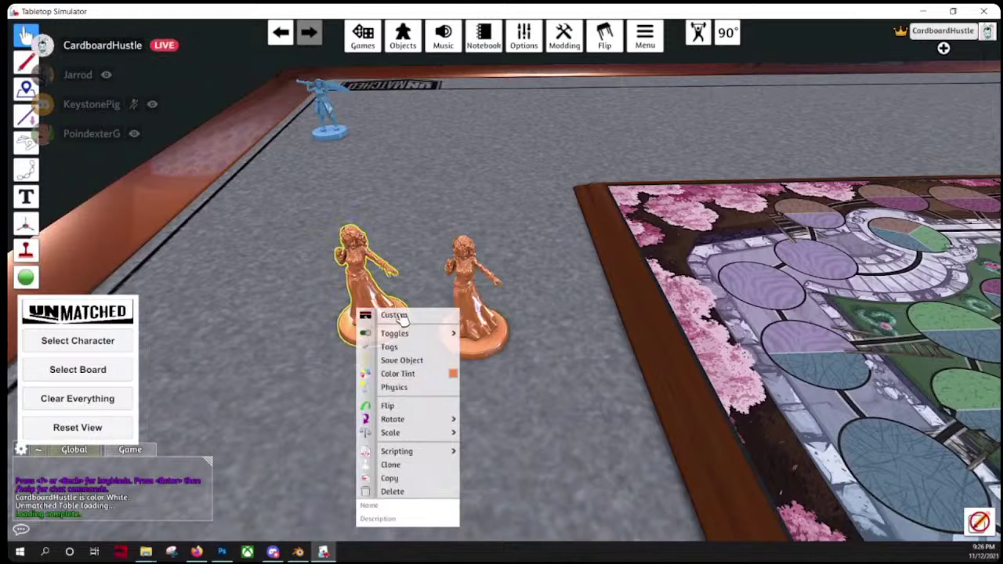
left_click(396, 315)
left_click(653, 122)
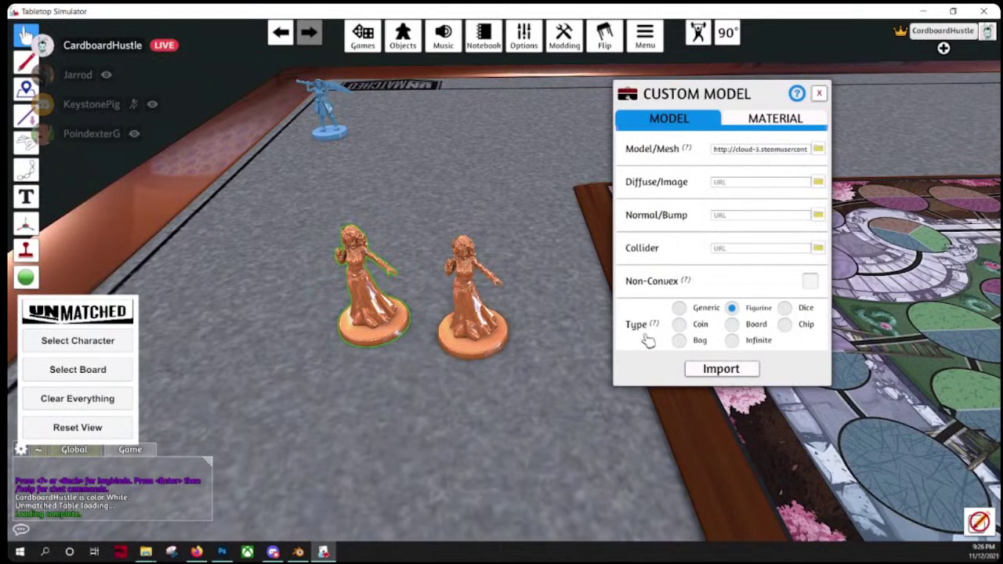
left_click(814, 249)
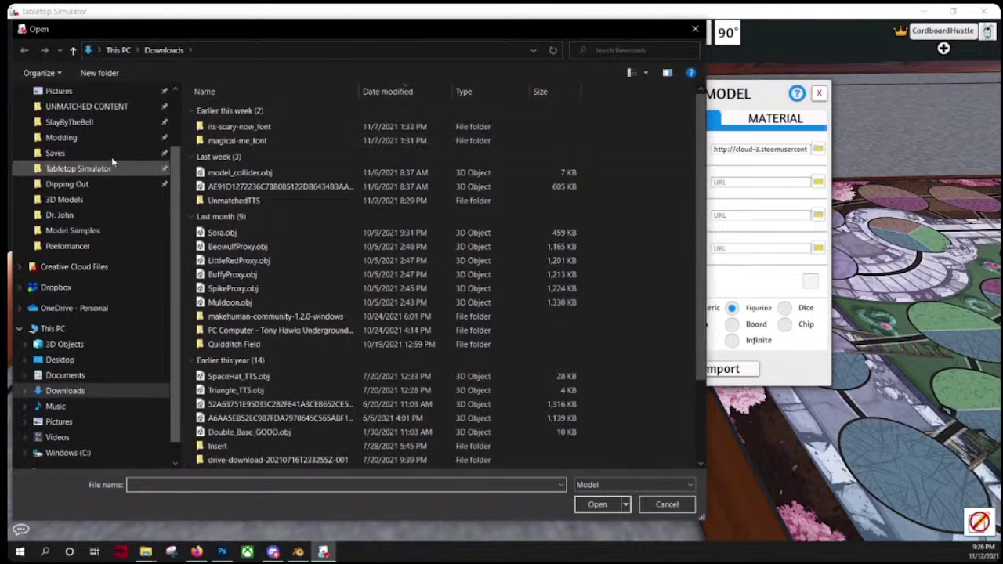
scroll(94, 238, "up", 3)
scroll(94, 235, "down", 1)
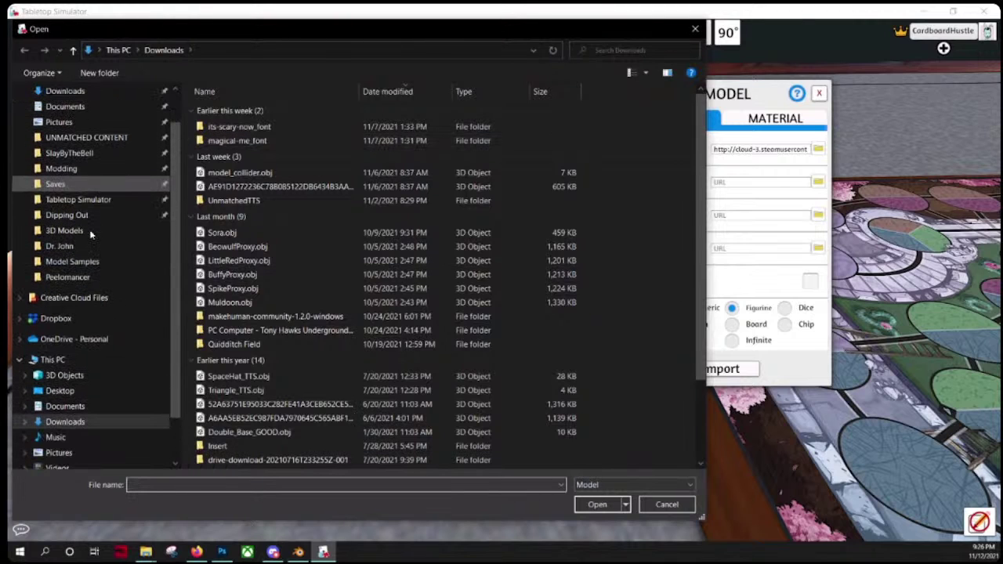
left_click(64, 231)
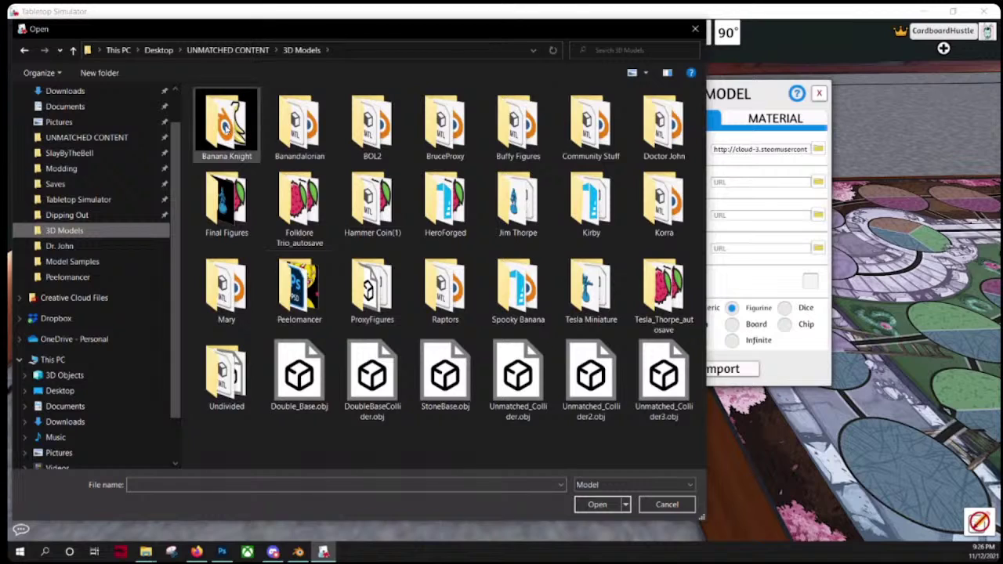
Step: Upload Unmatched_Collider2.obj to the Steam Cloud as the collider and import it for this Lucy figure only, without updating the matching object
double_click(527, 427)
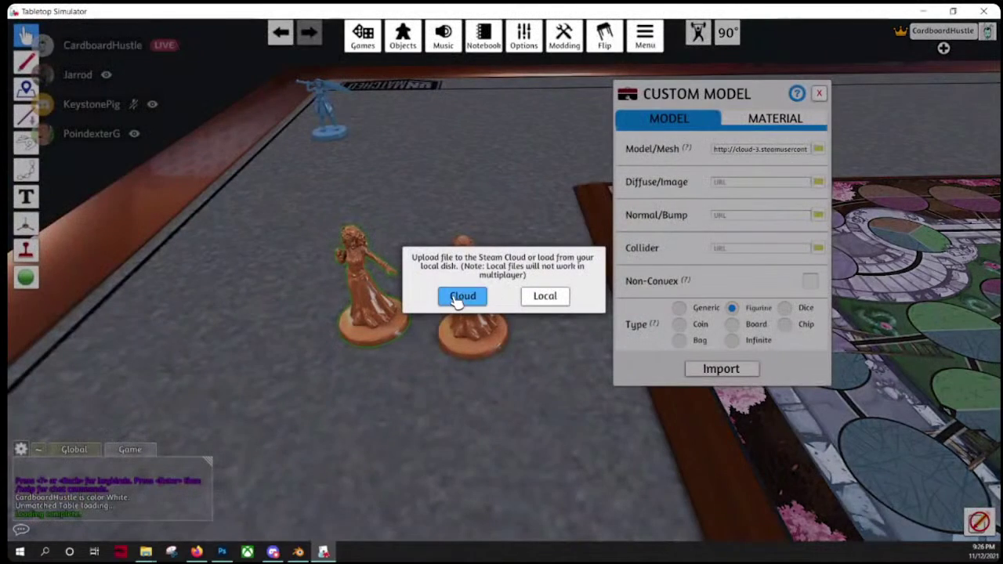
left_click(461, 296)
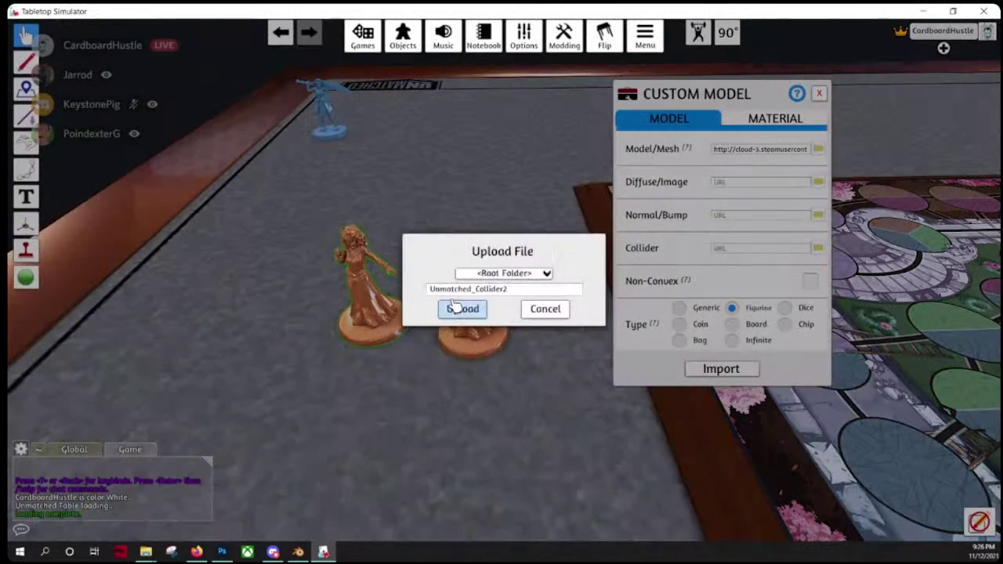
left_click(459, 308)
left_click(705, 373)
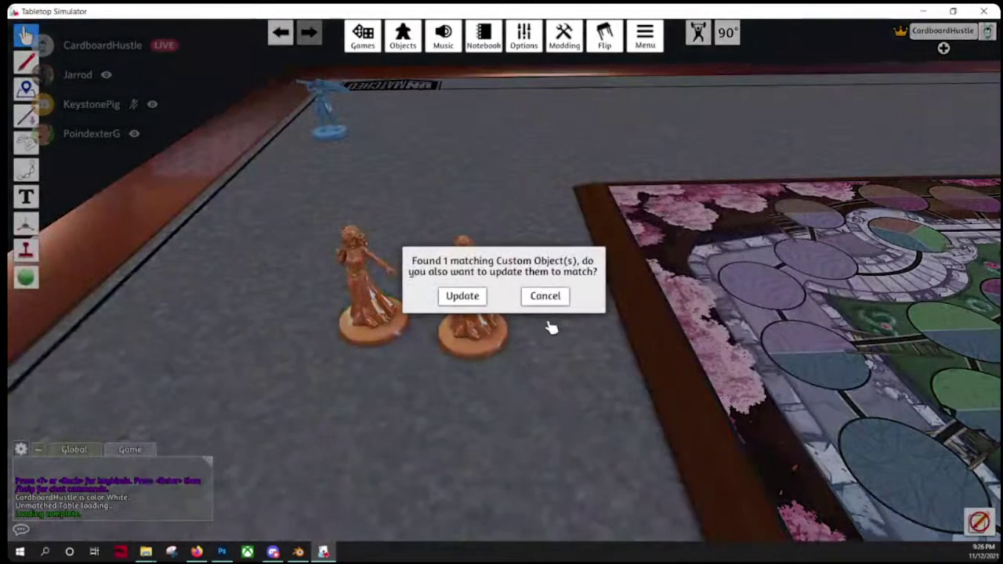
left_click(543, 296)
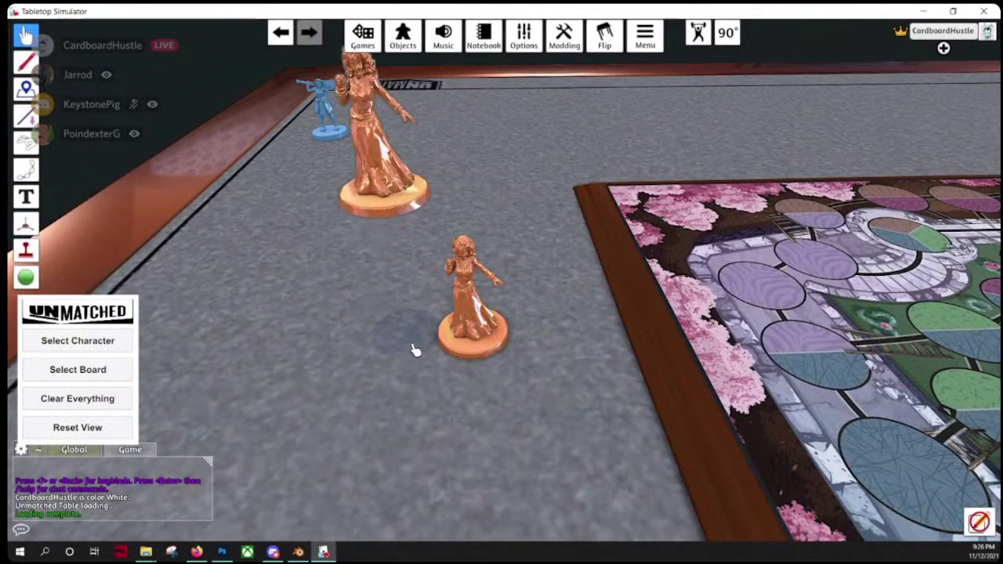
Step: Place the two Lucy figures onto and against each other to compare how they collide, then separate them
left_click_drag(410, 351, 376, 341)
left_click_drag(477, 347, 372, 340)
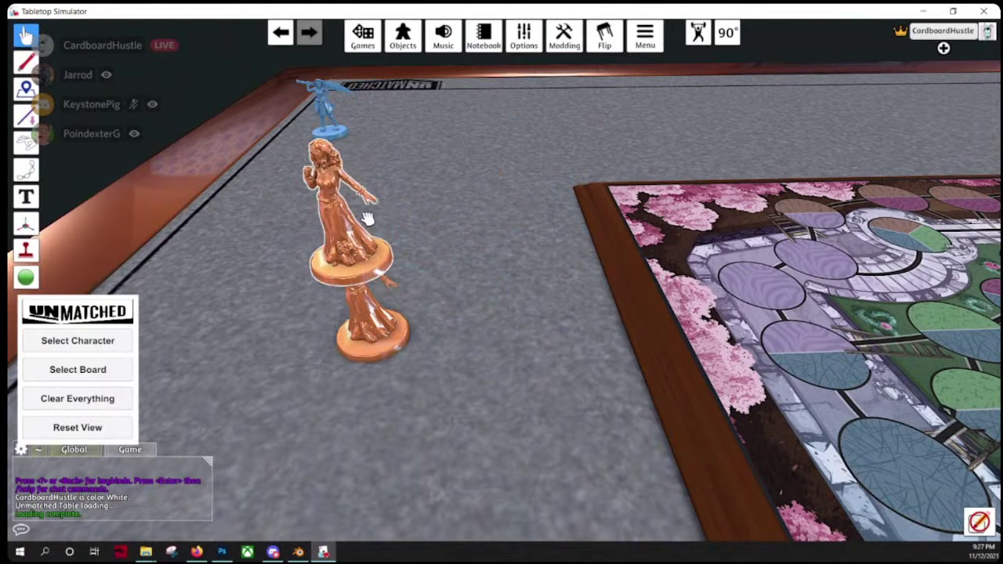
left_click_drag(329, 212, 470, 266)
left_click_drag(384, 293, 465, 266)
right_click_drag(396, 306, 416, 328)
left_click_drag(431, 173, 373, 190)
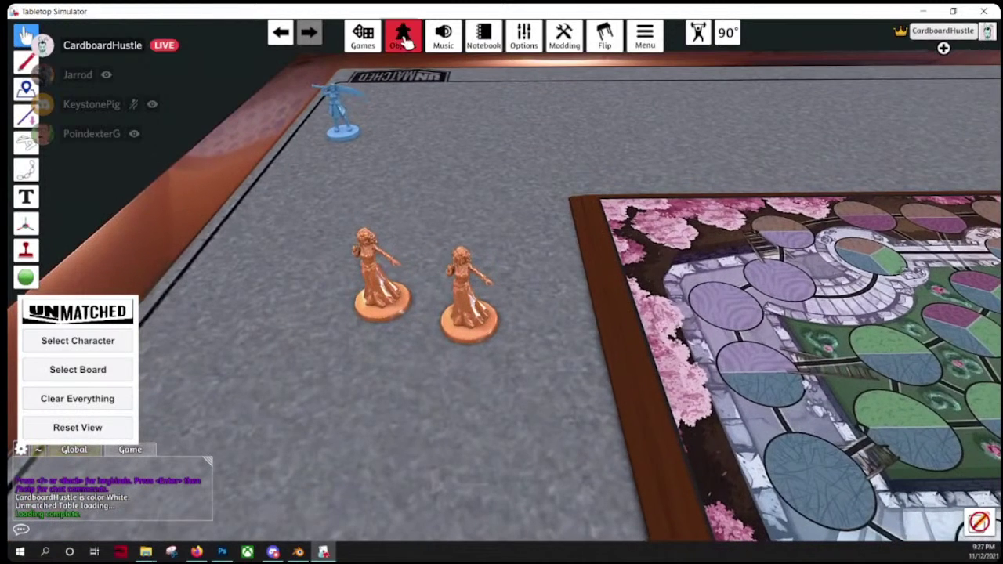
Step: Place the Zaheer miniature from the saved UnMatched Minatures folder beside the Lucy figures
left_click(402, 35)
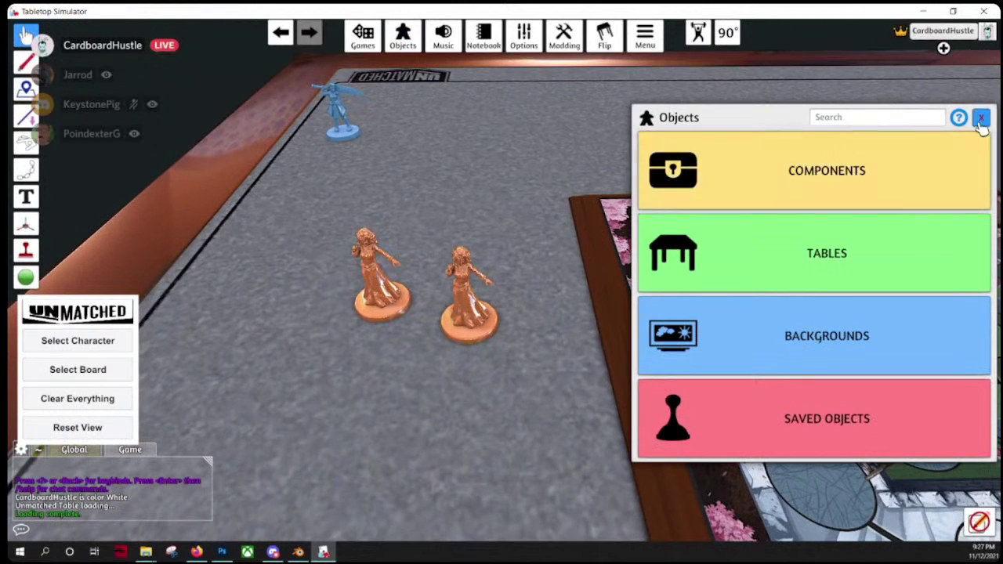
left_click(774, 419)
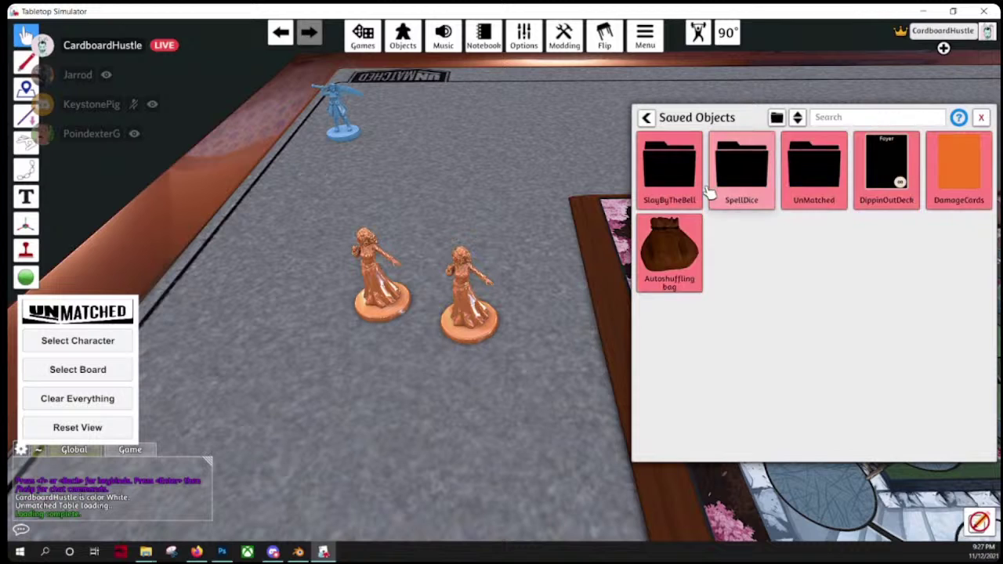
left_click(797, 196)
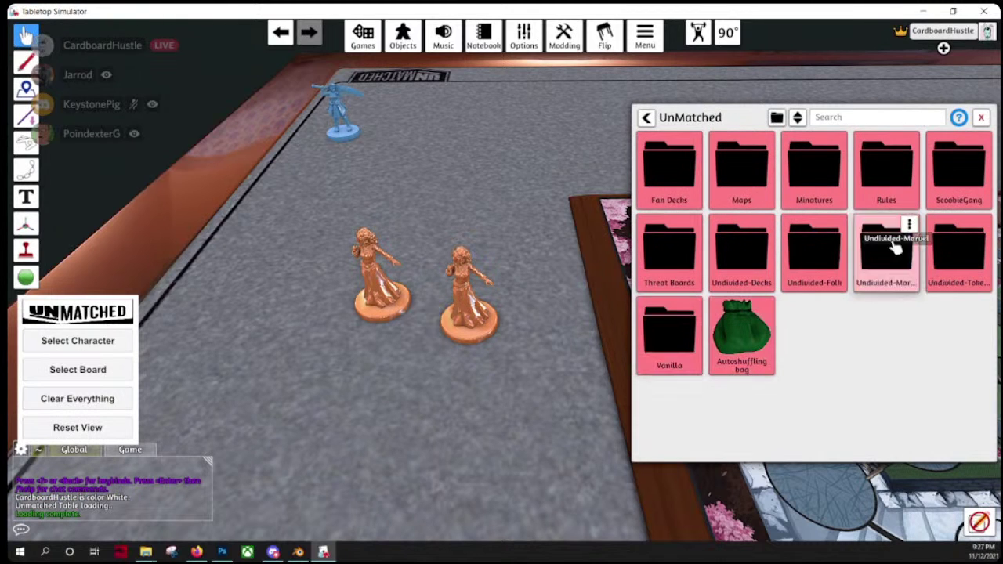
left_click(821, 185)
left_click_drag(976, 176, 318, 309)
left_click(980, 117)
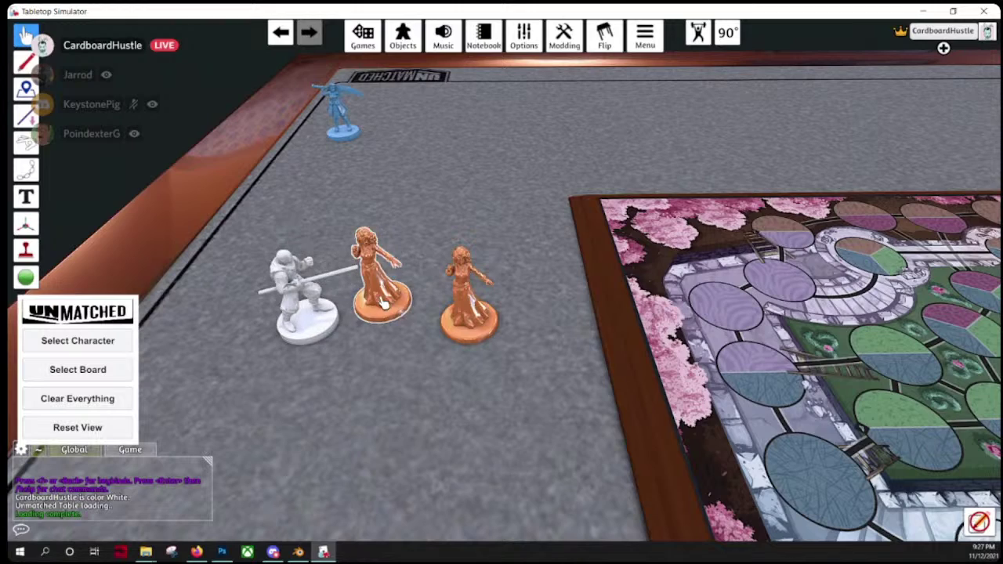
Step: Move the nearest Lucy figure up against Zaheer, under his staff, to check how closely their bases can stand
left_click_drag(381, 300, 374, 318)
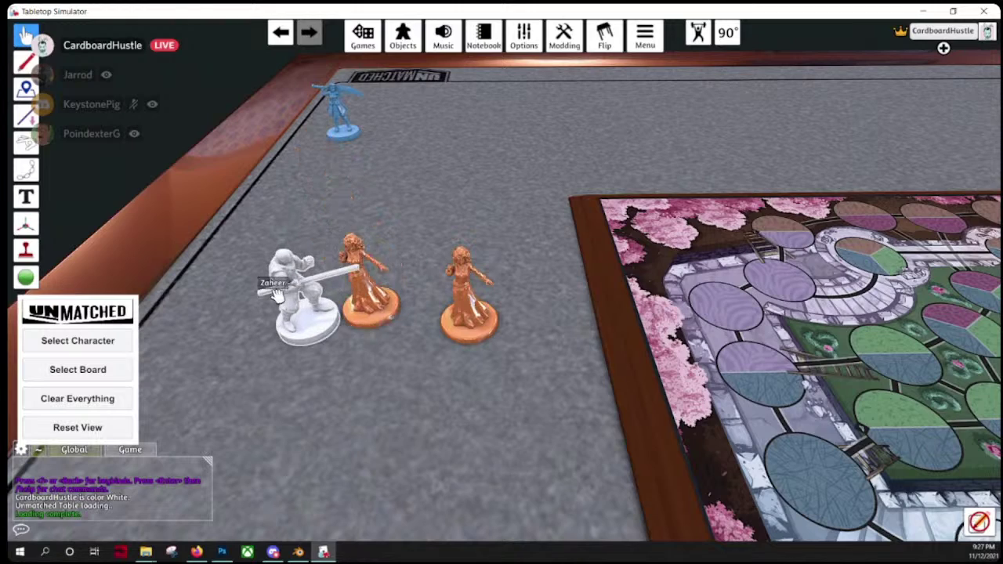
scroll(305, 297, "up", 3)
scroll(278, 296, "up", 3)
key("a")
key("q")
key("e")
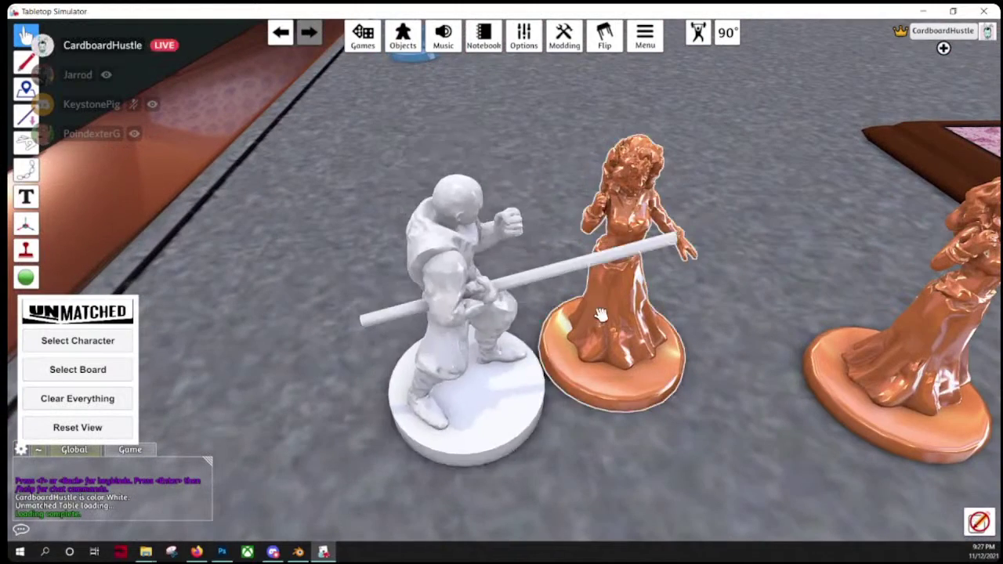
left_click_drag(601, 315, 595, 352)
scroll(595, 352, "down", 5)
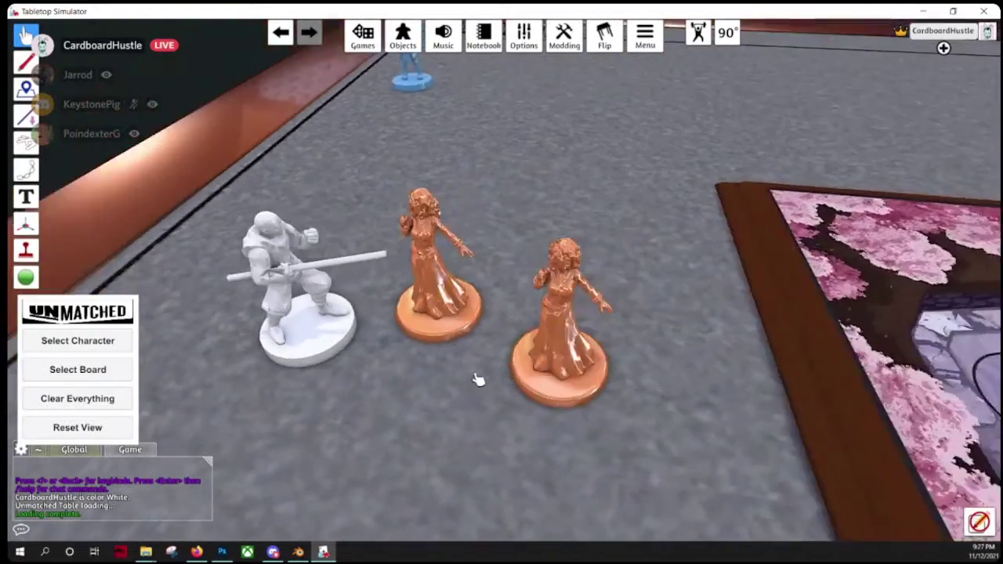
right_click_drag(478, 380, 470, 384)
key("a")
scroll(447, 421, "up", 2)
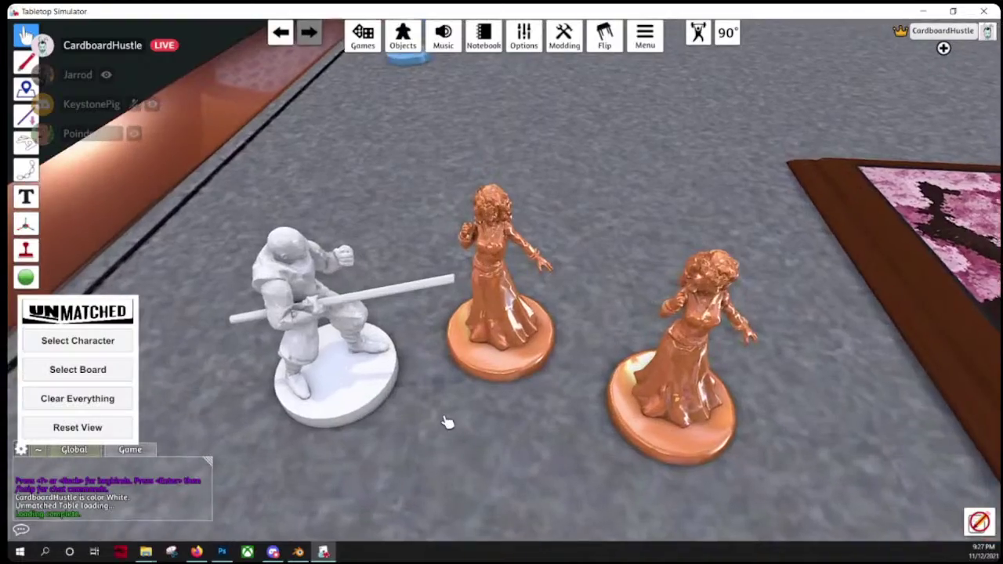
scroll(447, 420, "down", 2)
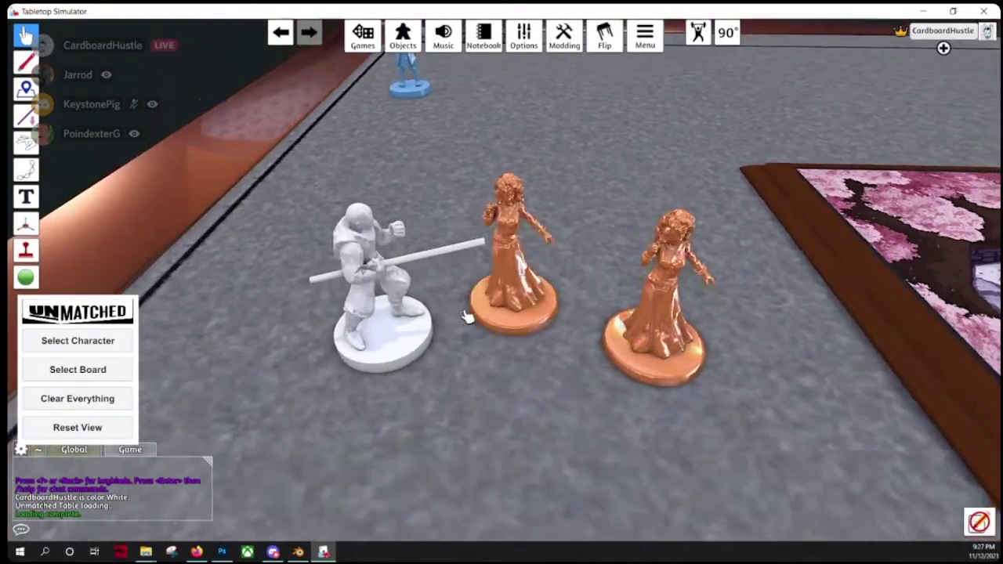
scroll(462, 326, "down", 3)
scroll(463, 327, "up", 3)
scroll(463, 326, "down", 2)
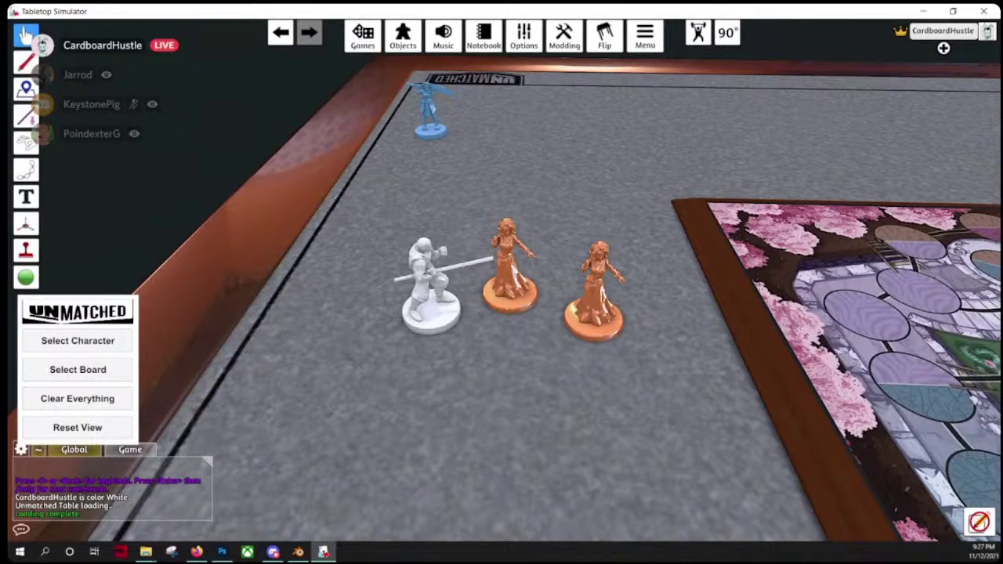
Step: Switch to Blender and add a cylinder mesh at the Lucy model's base
key("alt+Tab")
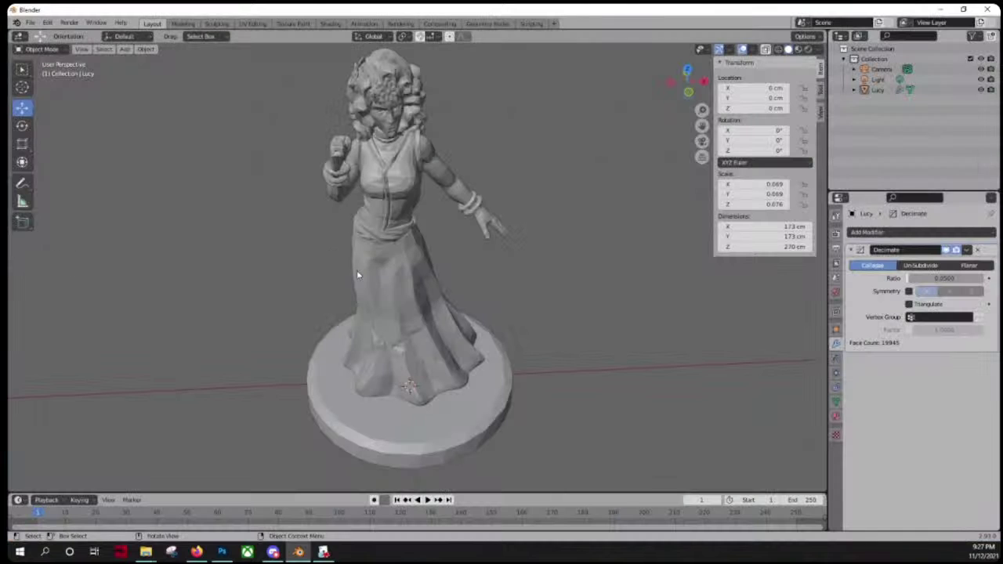
scroll(357, 272, "down", 5)
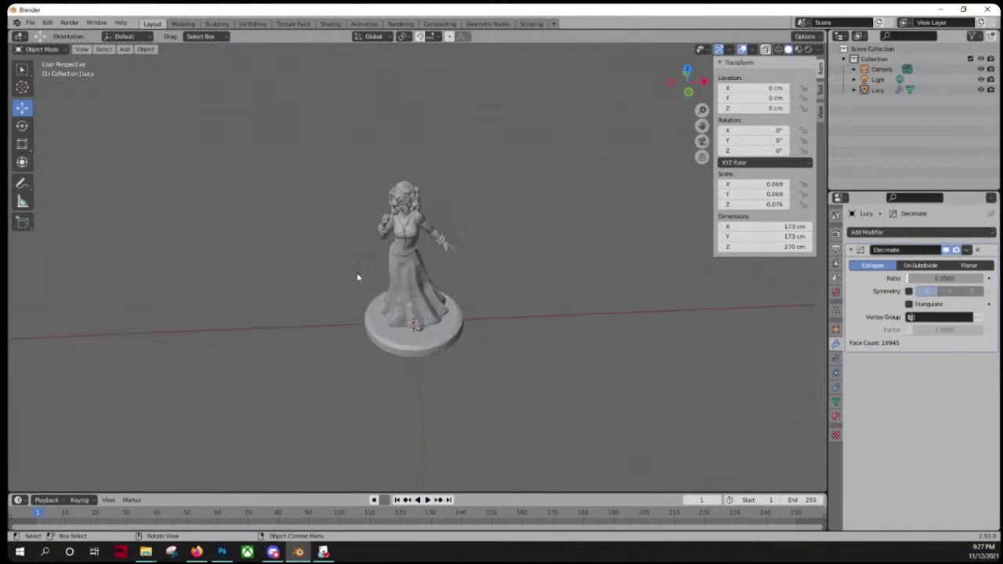
left_click(126, 48)
left_click(125, 49)
left_click(126, 50)
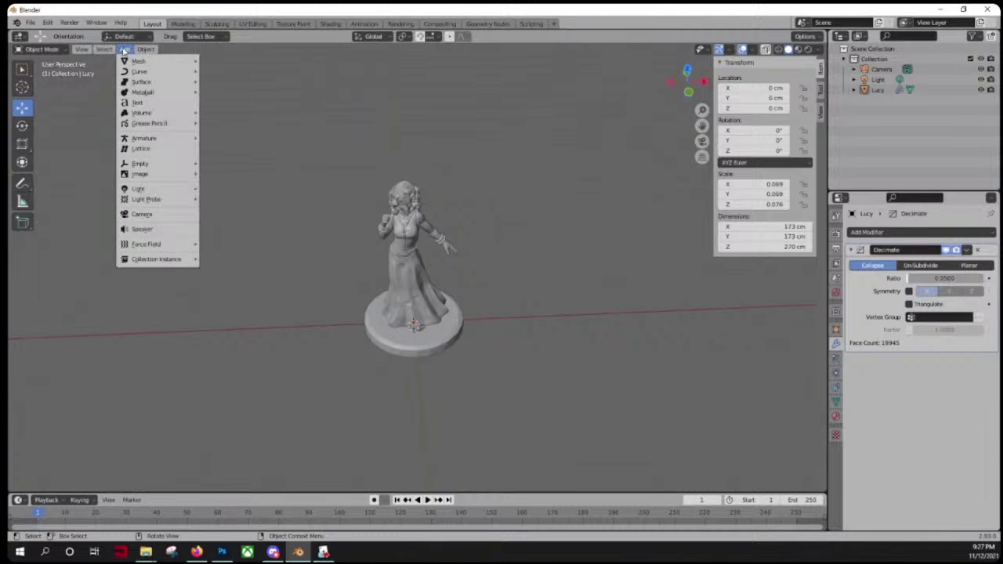
mouse_move(138, 51)
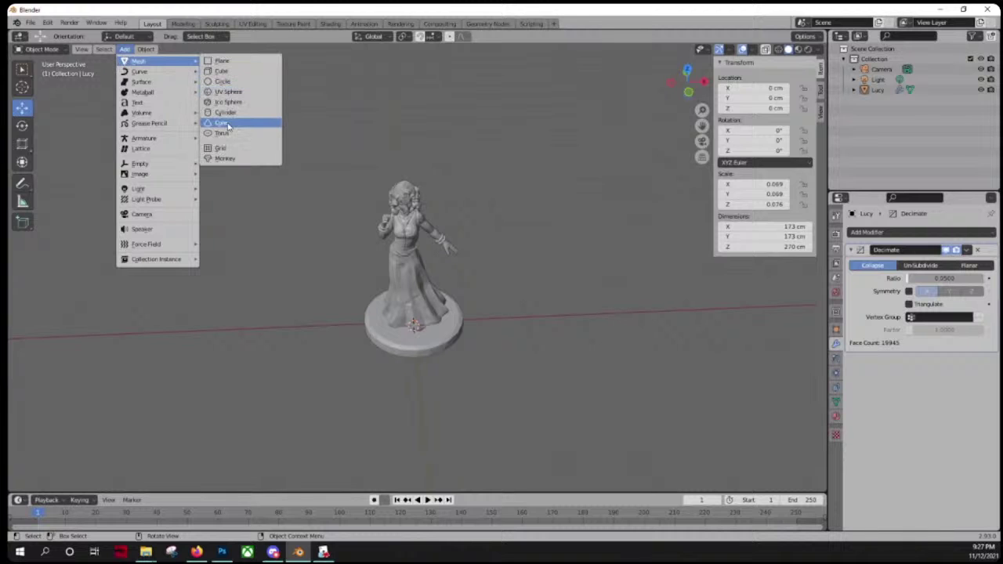
left_click(227, 113)
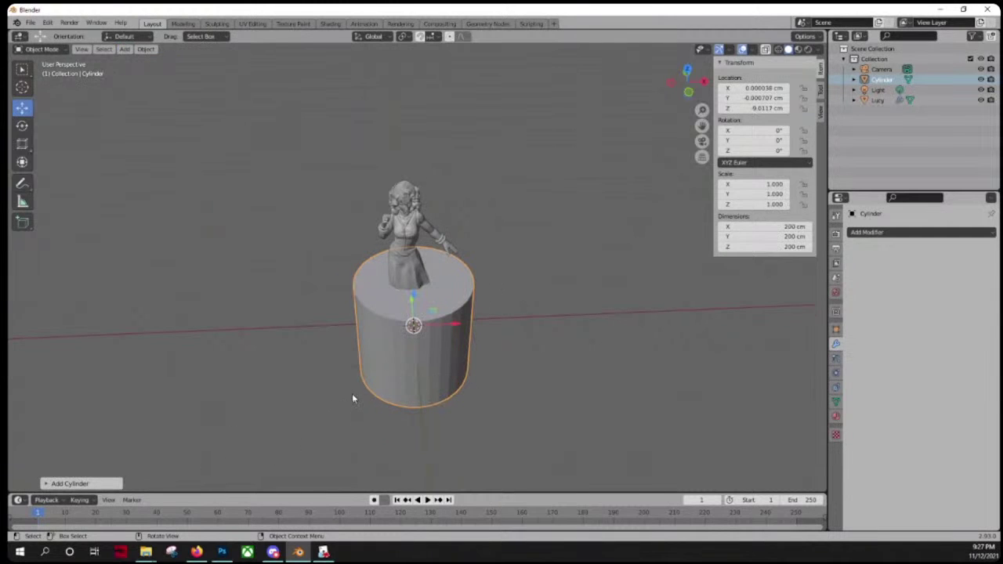
Step: Raise the cylinder to about 117 cm on Z and set its X and Y dimensions to 100 cm
middle_click_drag(352, 394, 408, 315)
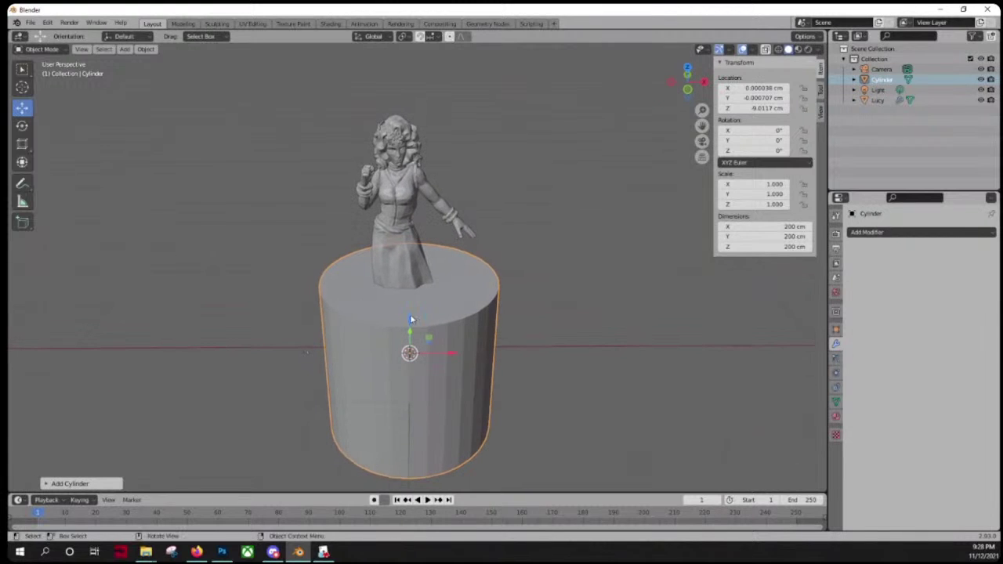
left_click_drag(410, 319, 448, 222)
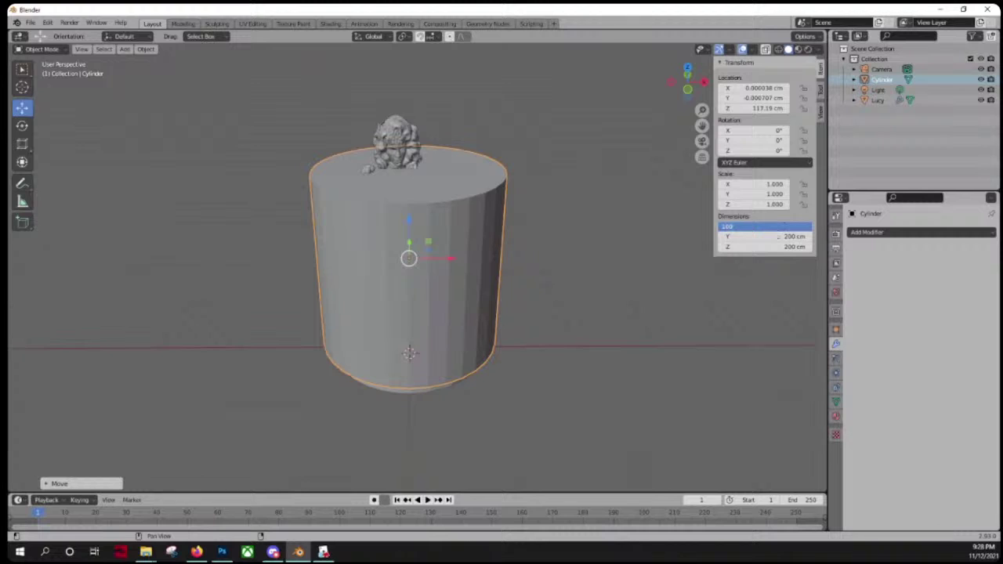
key("Return")
type("100")
key("Return")
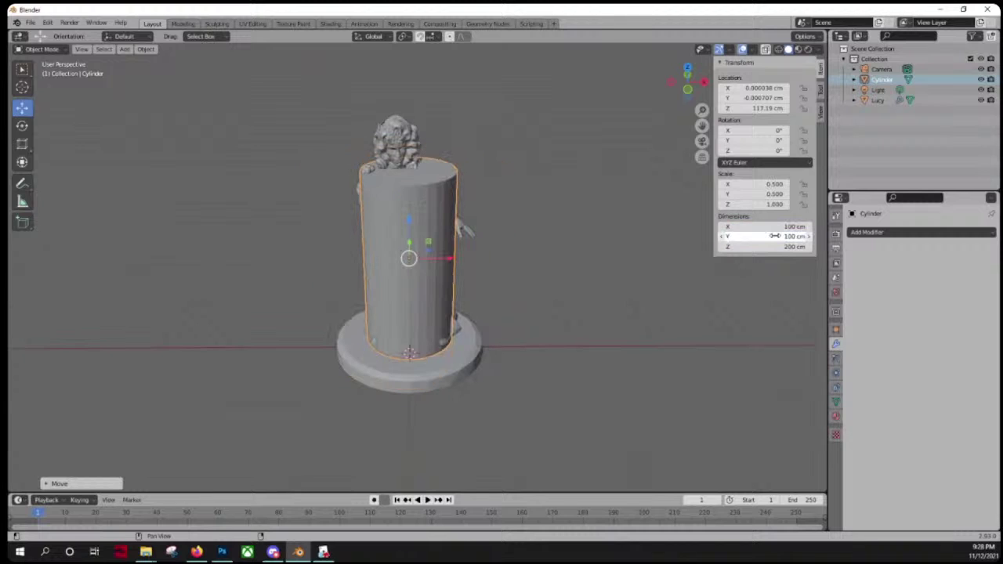
Step: Delete the Lucy model from the scene and select the cylinder, viewing it from below
left_click(407, 138)
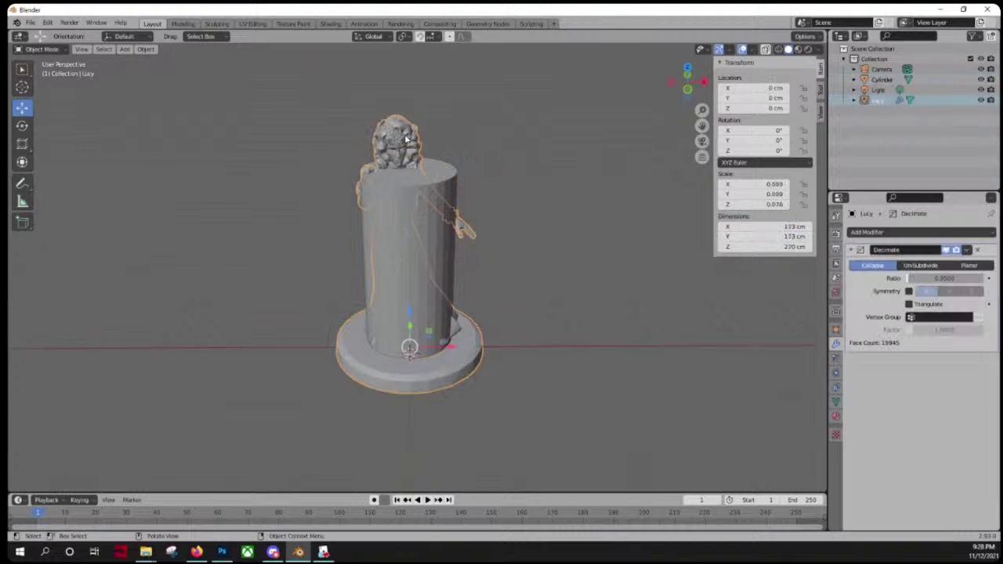
key("Delete")
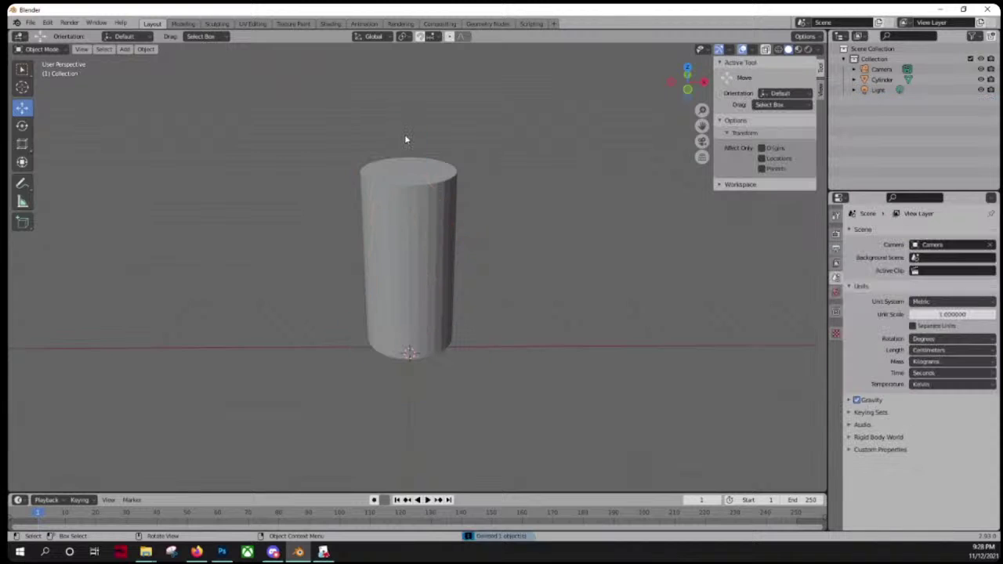
left_click(433, 337)
scroll(464, 367, "up", 4)
middle_click_drag(525, 403, 510, 321)
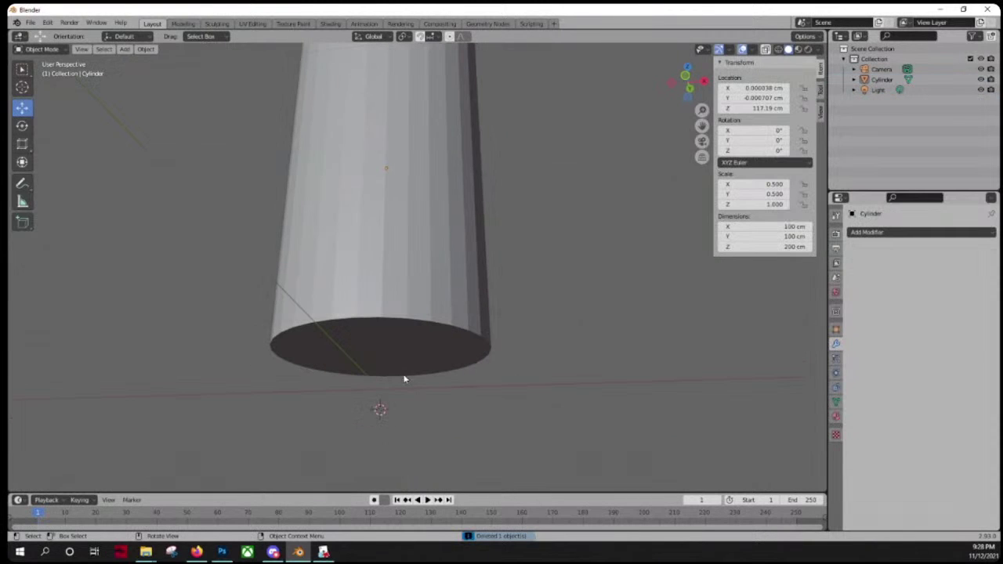
Step: Enter Edit Mode on the cylinder and triangulate its bottom face
key("Tab")
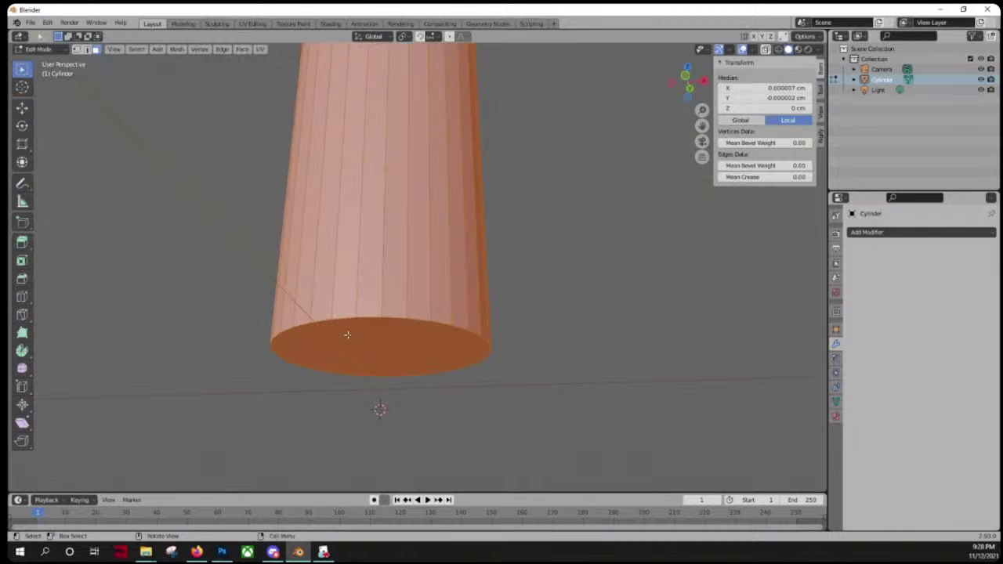
middle_click_drag(347, 335, 352, 264)
left_click(404, 263)
key("ctrl+t")
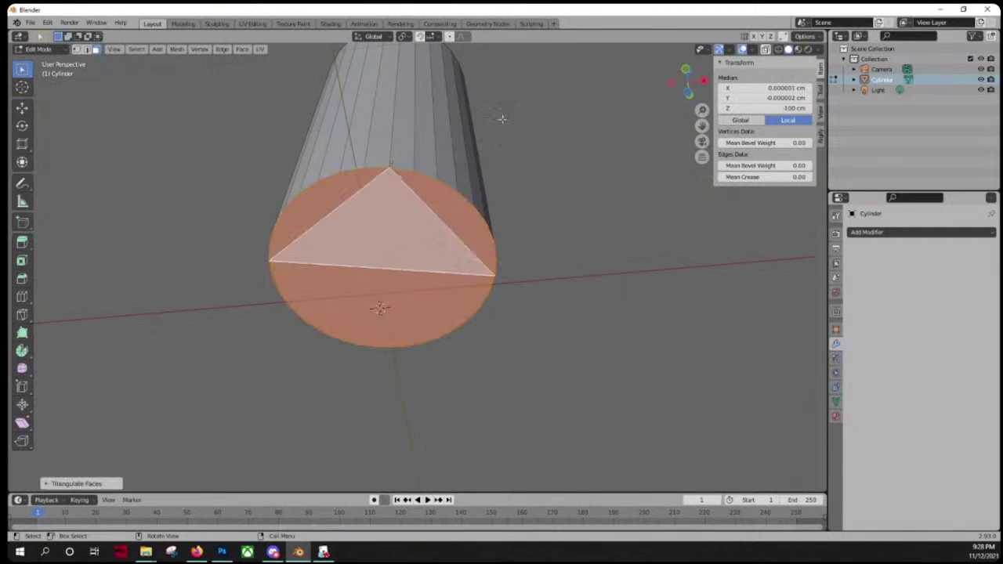
middle_click_drag(501, 118, 552, 47)
key("ctrl+z")
key("ctrl+t")
Step: Select all coplanar triangles of the cylinder's bottom face and snap the 3D cursor to them
middle_click_drag(384, 180, 410, 255)
left_click(389, 308)
key("shift+g")
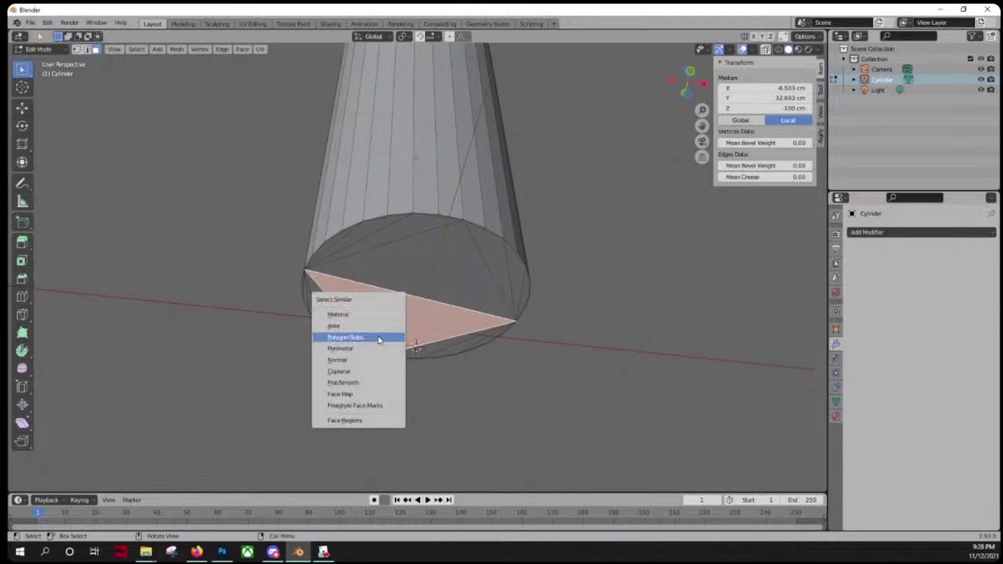
left_click(352, 373)
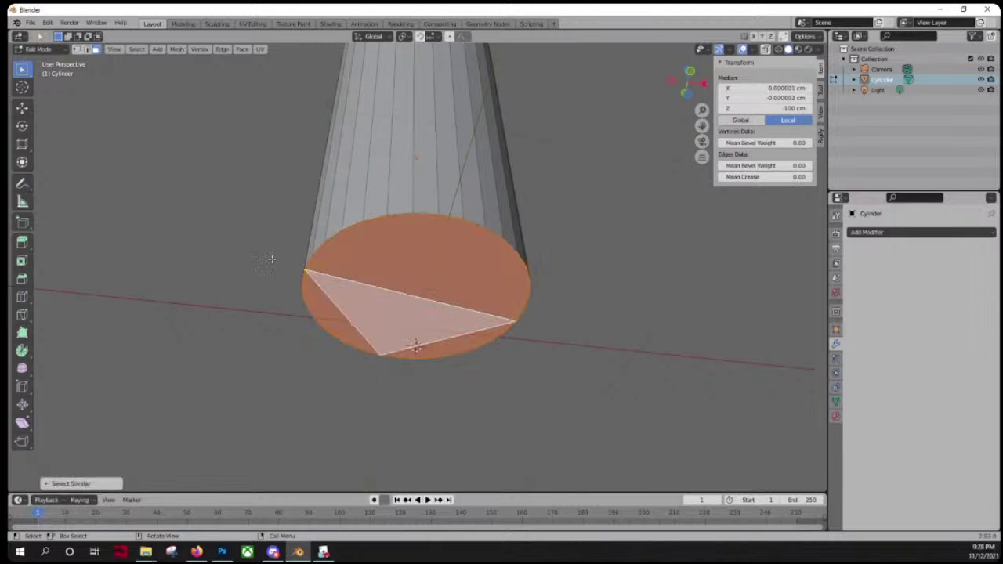
key("shift+s")
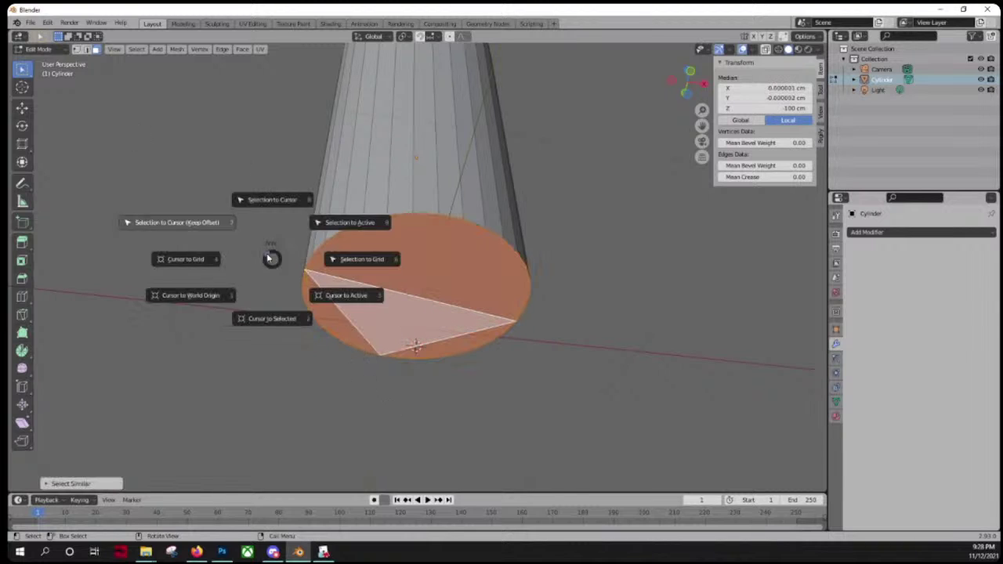
left_click(270, 317)
Step: Return to Object Mode, set the cylinder's origin to the 3D cursor and its X, Y and Z location to 0 cm
key("Tab")
right_click(380, 199)
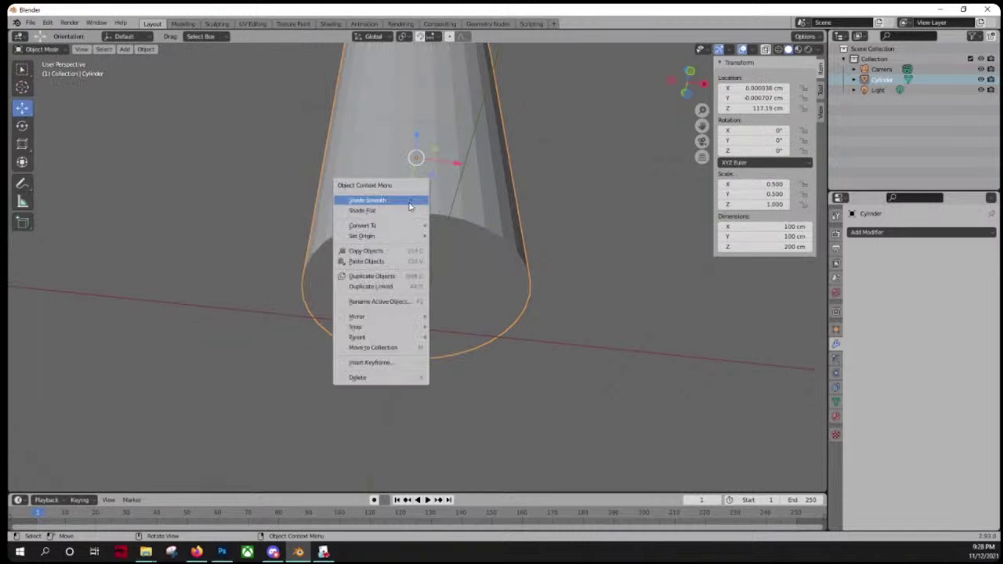
mouse_move(376, 236)
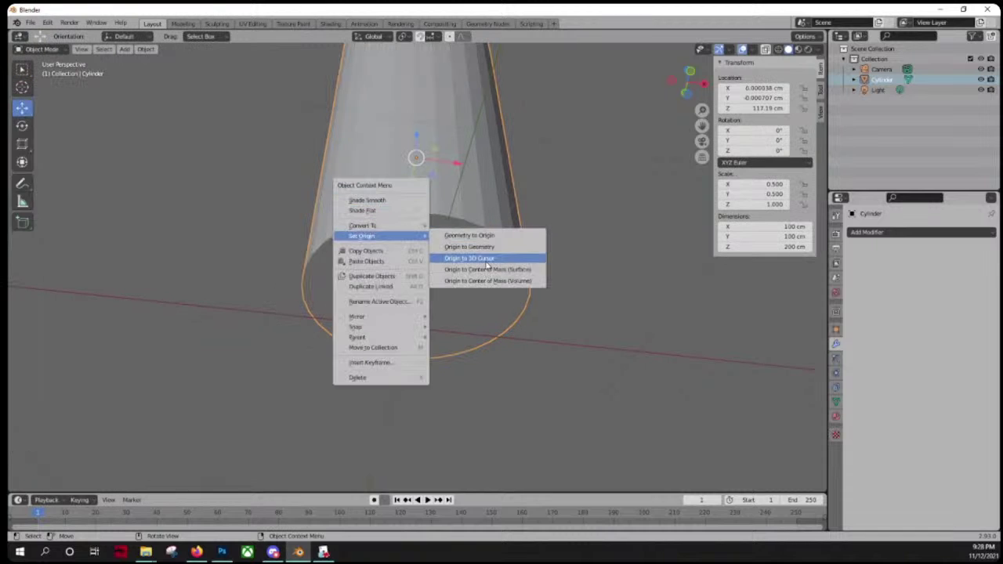
left_click(470, 257)
type("0")
key("Return")
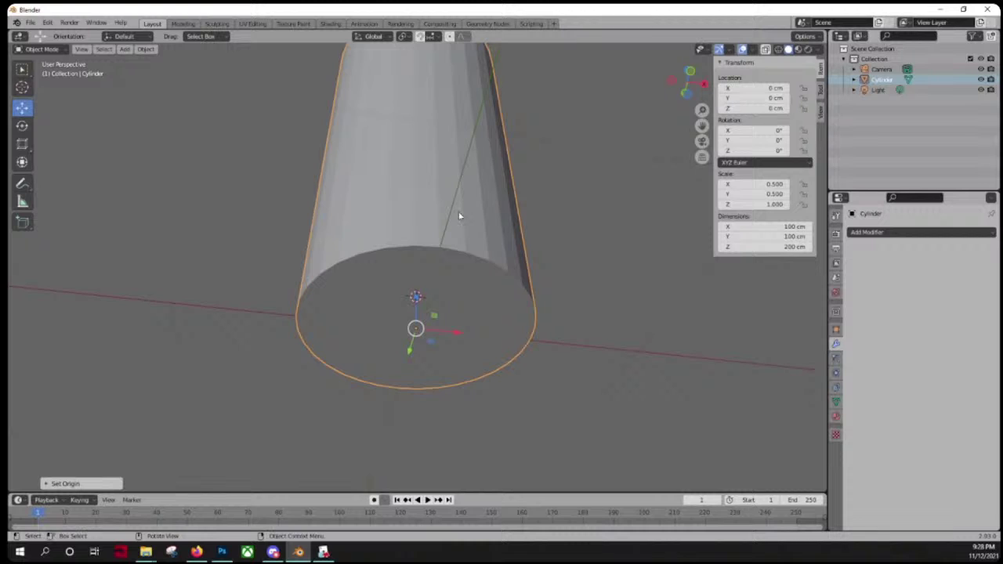
Step: Export the cylinder as Slimcollider.obj in Wavefront format to the Model Samples folder
middle_click_drag(459, 217, 414, 206)
scroll(409, 222, "down", 4)
middle_click_drag(353, 186, 344, 180)
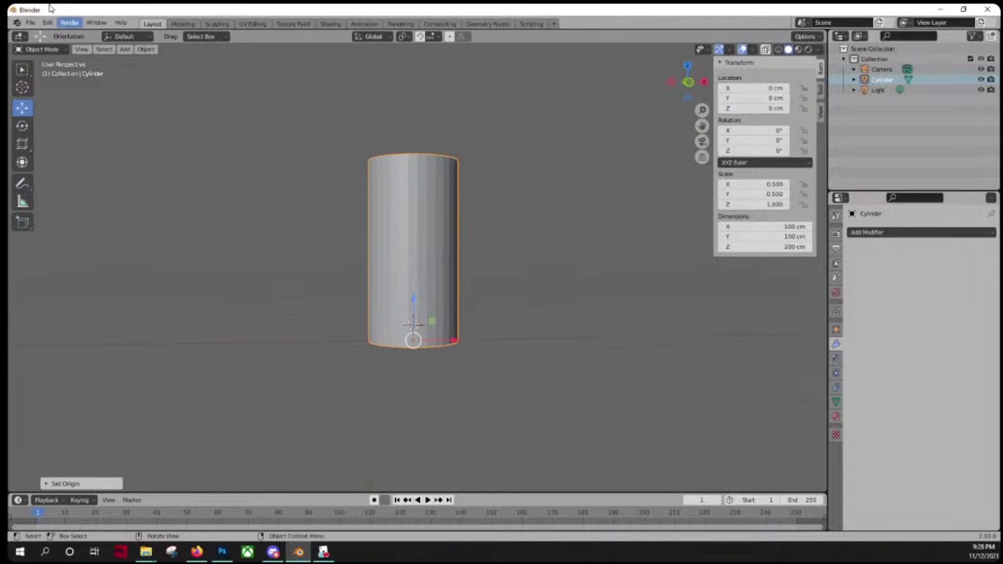
left_click(30, 22)
mouse_move(33, 174)
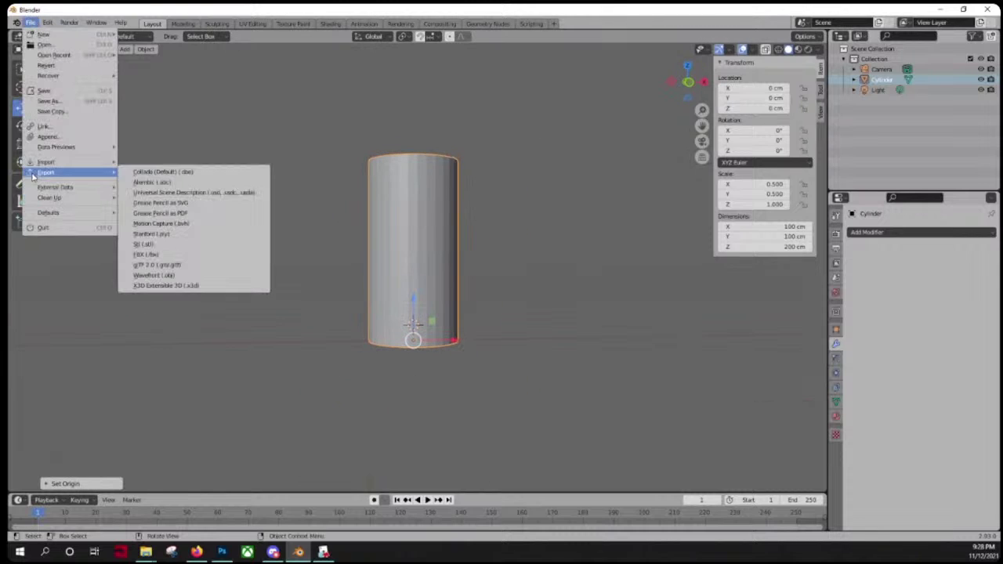
left_click(155, 275)
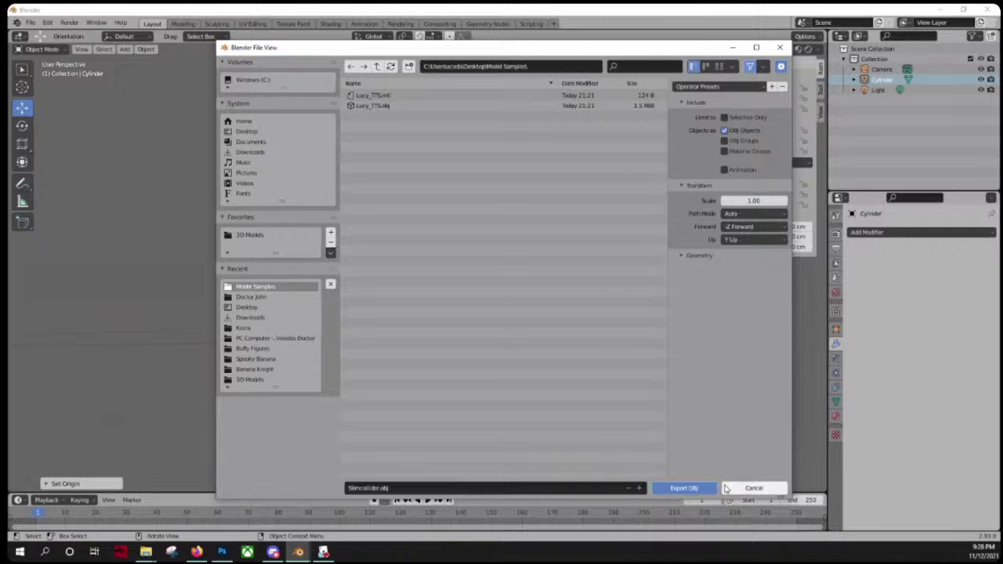
left_click(683, 488)
Step: Switch to Tabletop Simulator, move Zaheer away from the Lucy figures, and open the custom model settings of the Lucy nearest him
left_click(323, 552)
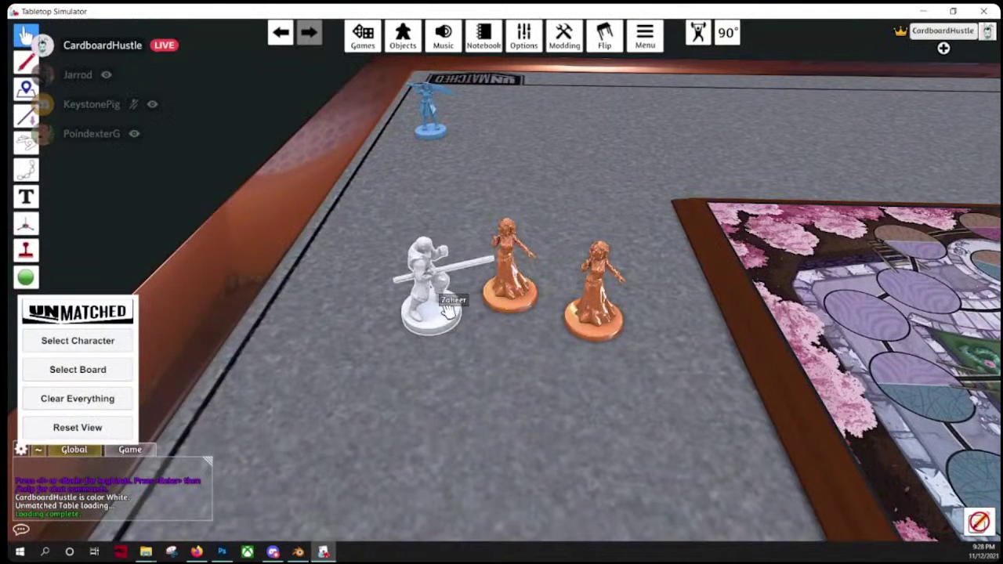
left_click_drag(447, 302, 383, 291)
right_click(498, 304)
left_click(535, 312)
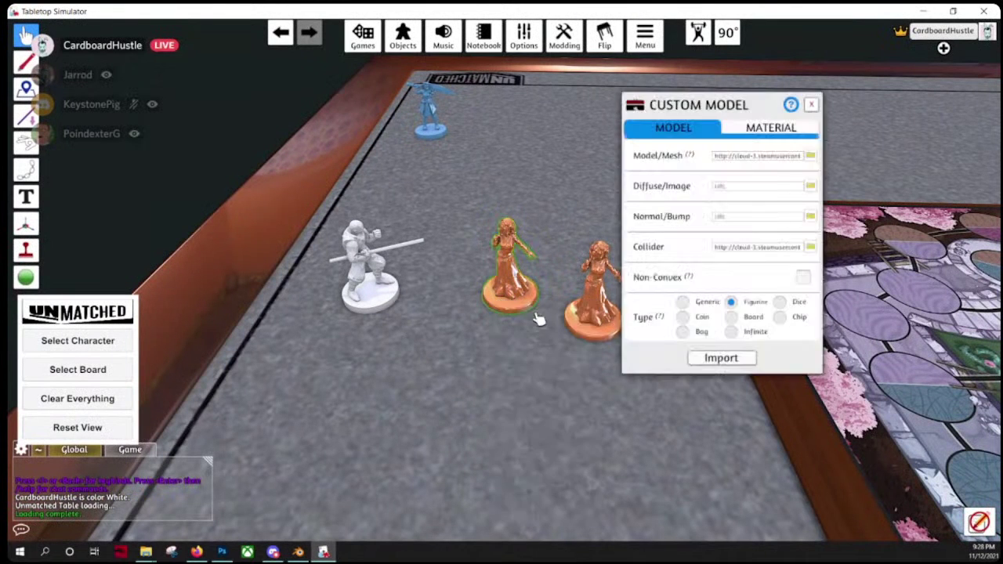
Step: Replace this Lucy's collider with Slimcollider.obj from the desktop's Model Samples folder, upload it and import the figure
left_click(774, 249)
left_click(816, 249)
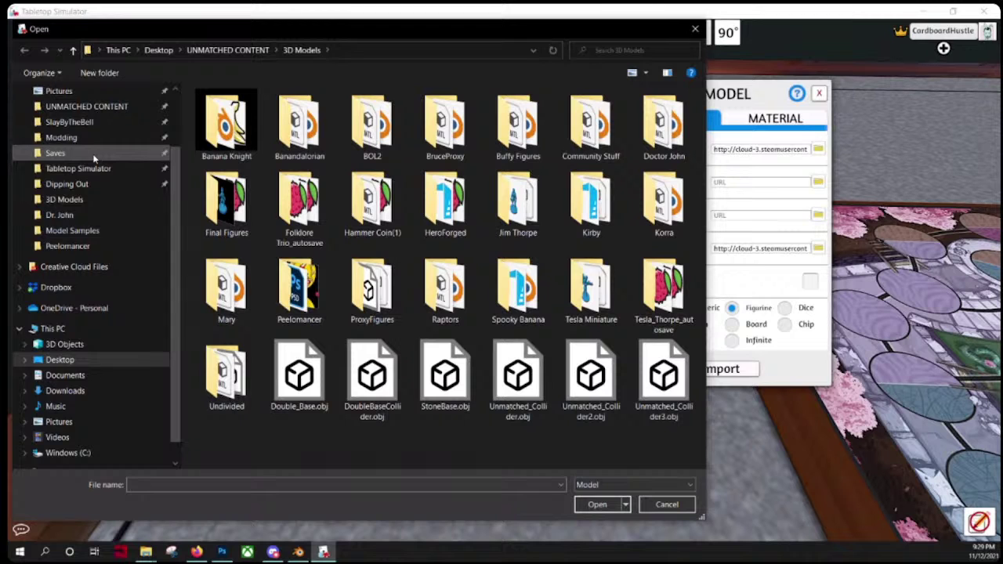
scroll(86, 156, "up", 2)
left_click(59, 116)
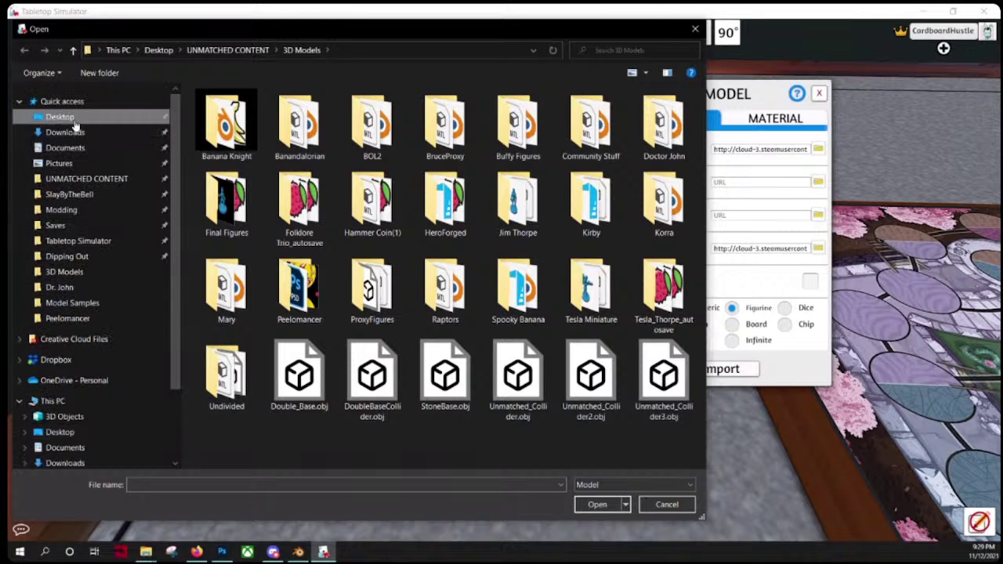
double_click(235, 179)
double_click(300, 126)
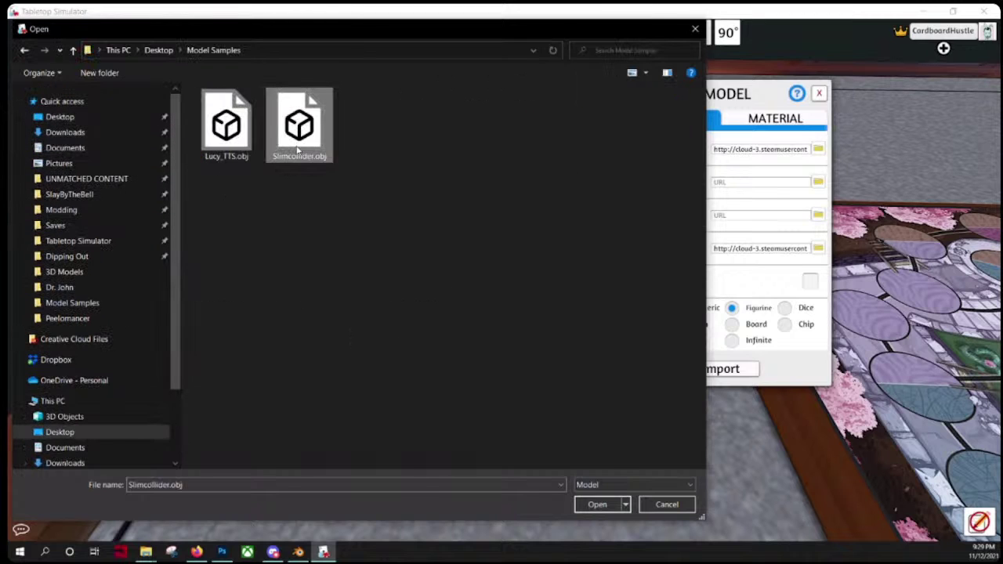
left_click(470, 298)
left_click(470, 308)
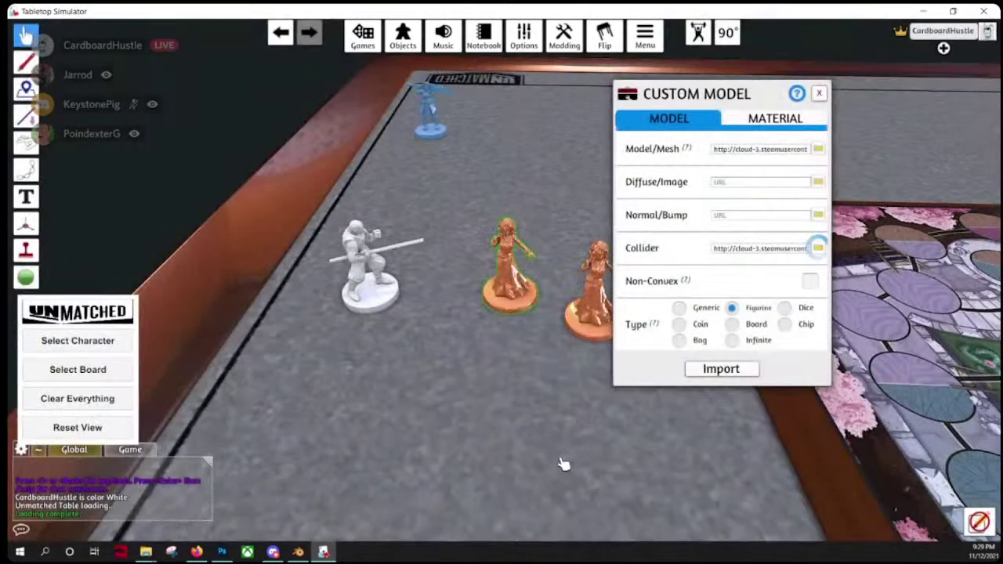
left_click(713, 371)
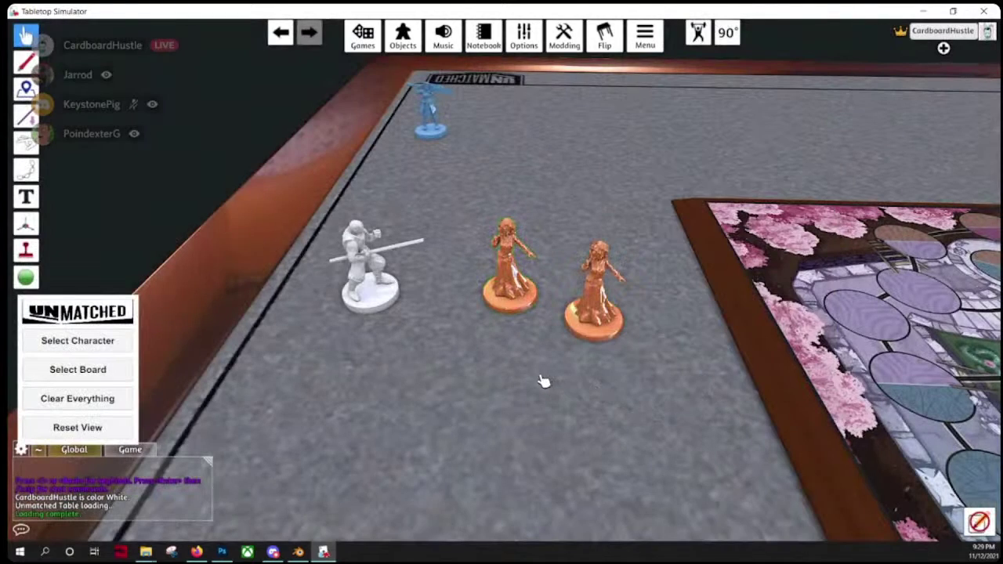
Step: Place the two Lucy figures base to base to check how closely they stand with the new collider
scroll(543, 382, "up", 3)
left_click_drag(531, 321, 638, 374)
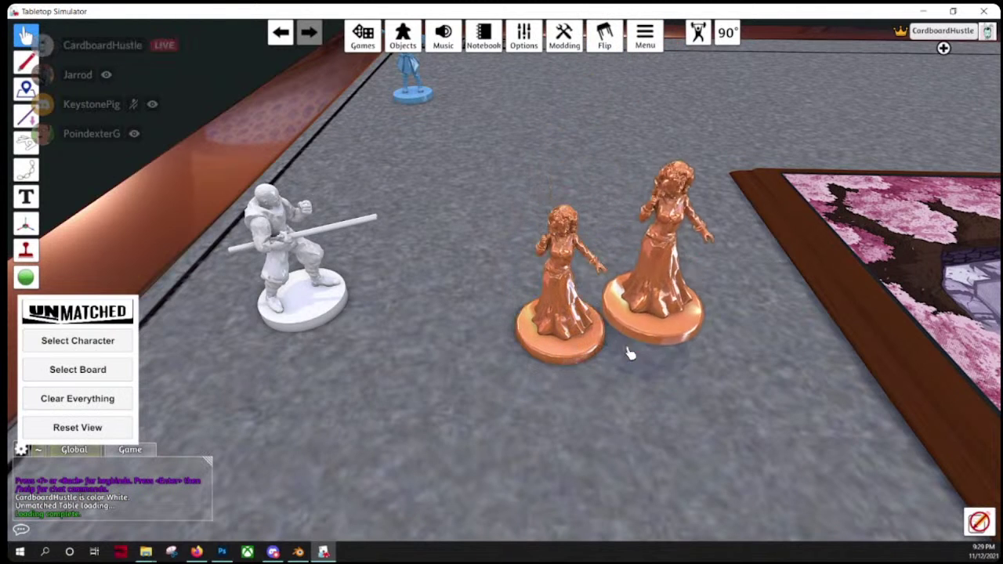
scroll(550, 427, "up", 3)
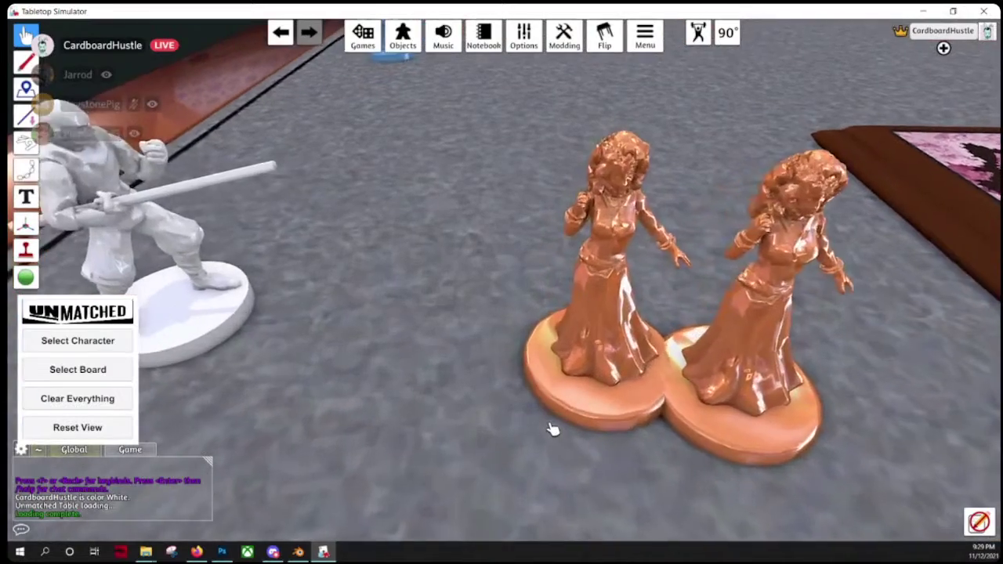
scroll(550, 427, "down", 5)
scroll(495, 350, "up", 4)
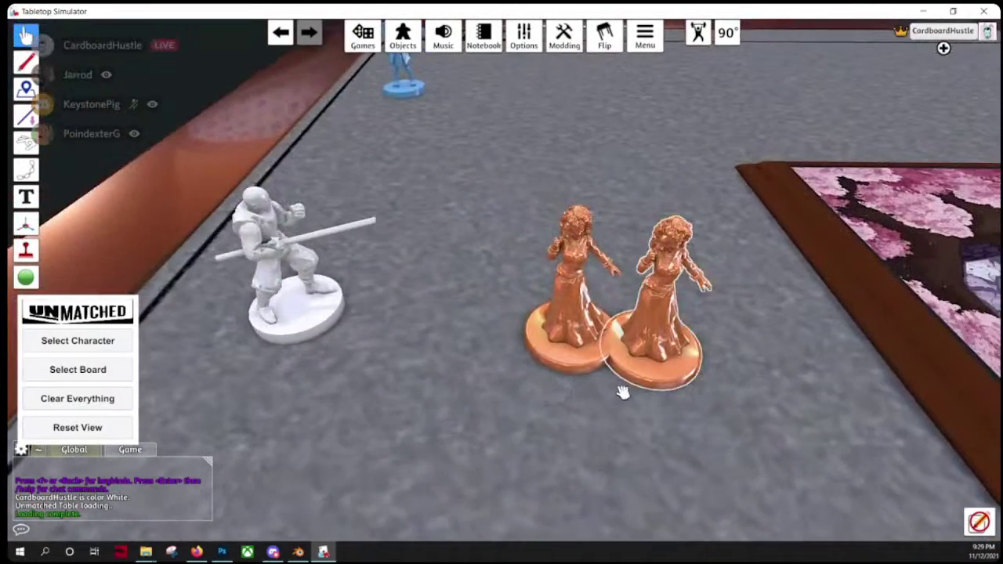
Step: Separate the Lucy figures, stand Zaheer base to base with the nearer one to test spacing, and move him back
left_click_drag(550, 335, 496, 293)
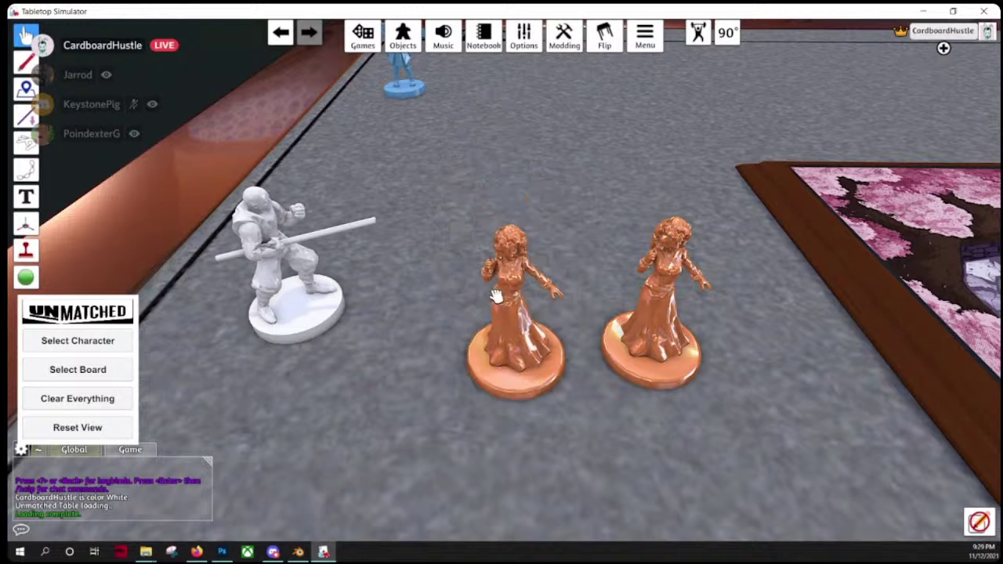
left_click_drag(329, 278, 421, 316)
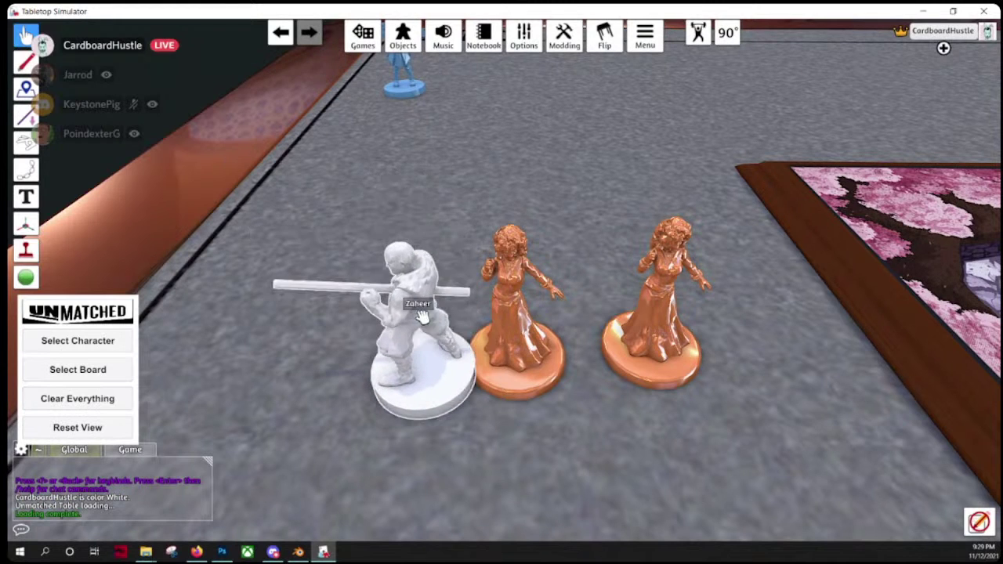
left_click_drag(506, 378, 501, 378)
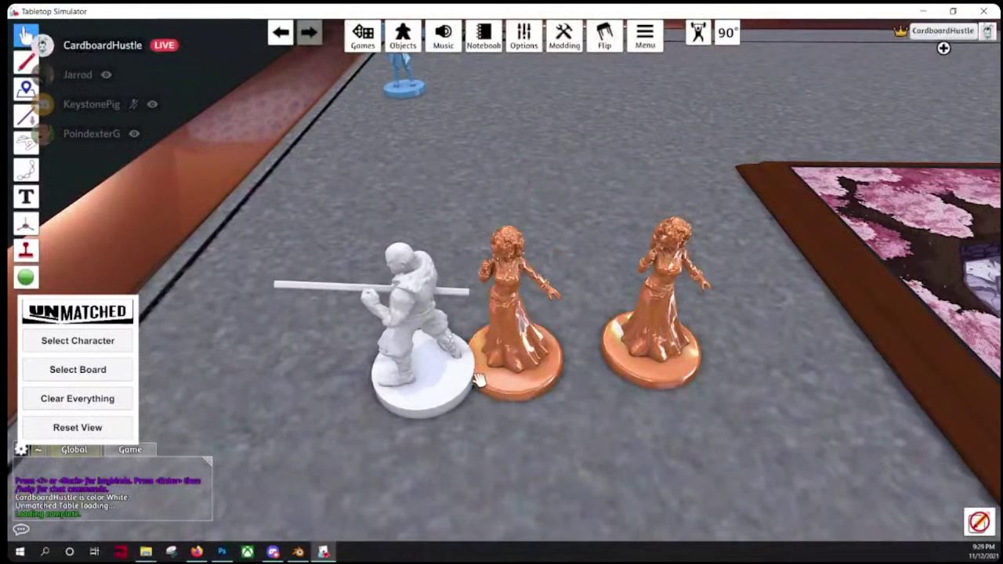
left_click_drag(438, 363, 357, 267)
Step: Bring the blue Alice figure over from the table's far edge and set her down beside the nearer Lucy
left_click_drag(409, 91, 455, 265)
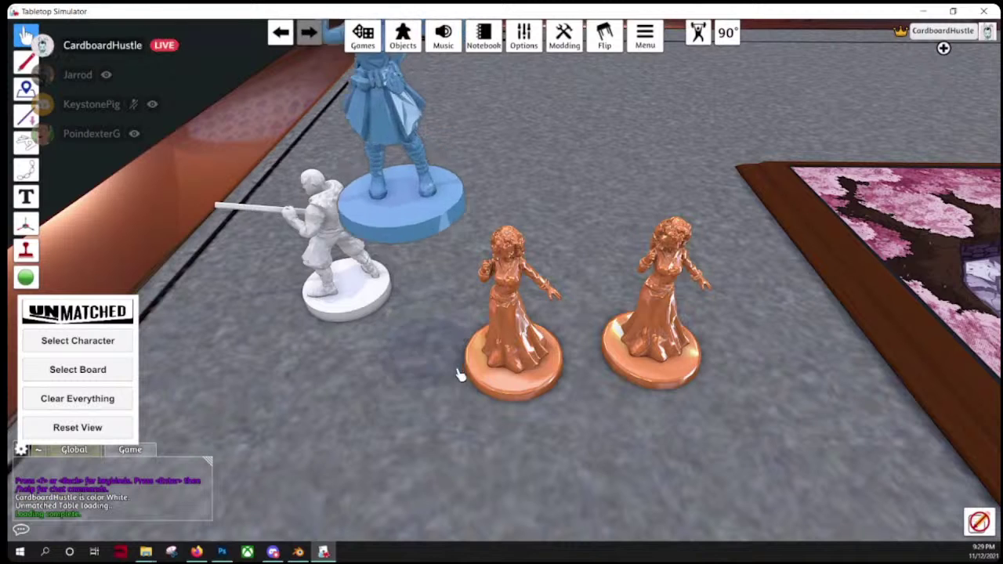
left_click_drag(422, 399, 460, 380)
scroll(384, 412, "down", 3)
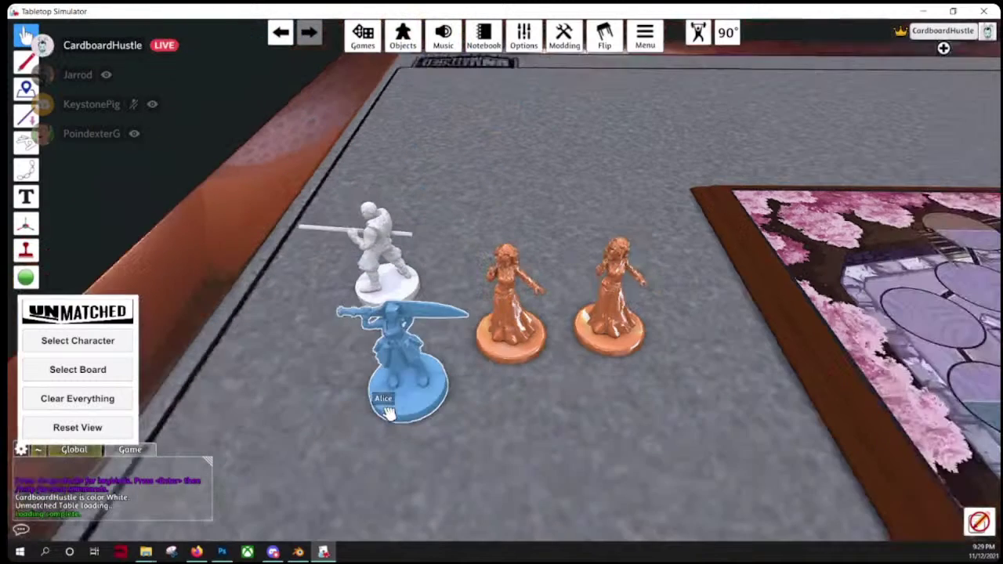
Step: Try Slimcollider.obj as Alice's collider, uploading it and importing without updating the matching custom object, and move Alice among the Lucy figures
right_click(411, 391)
left_click(453, 333)
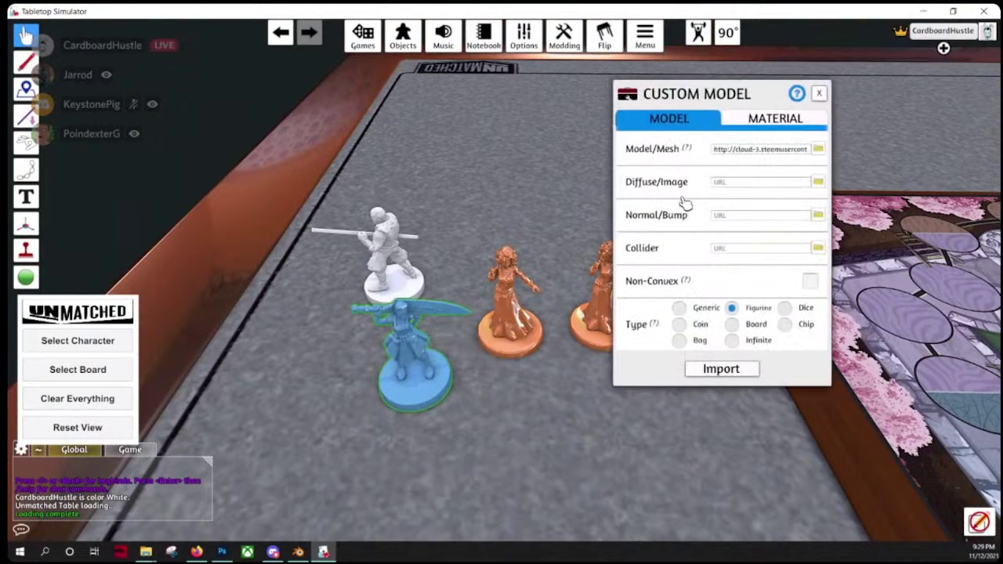
left_click(817, 248)
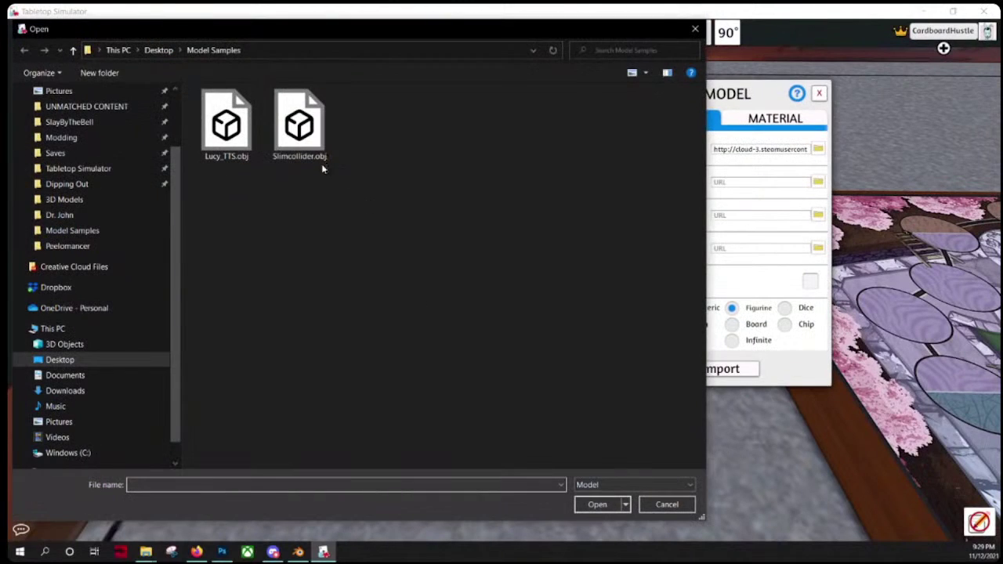
double_click(313, 157)
left_click(459, 295)
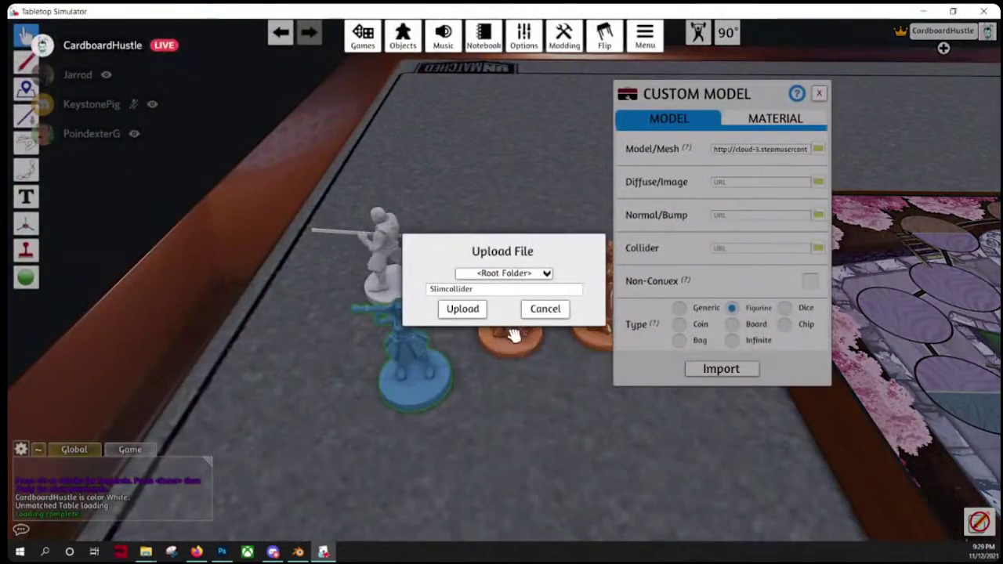
left_click(462, 309)
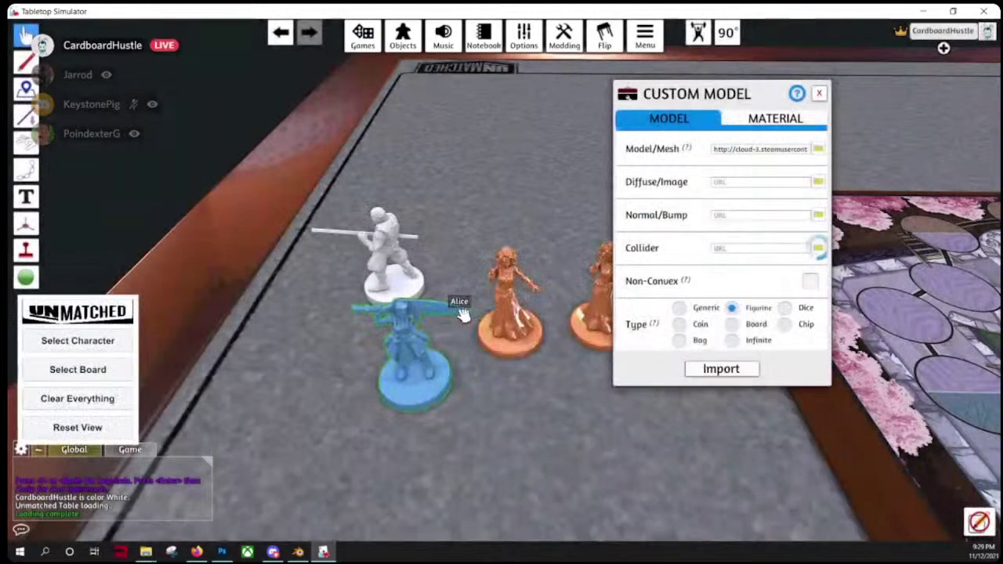
left_click(714, 369)
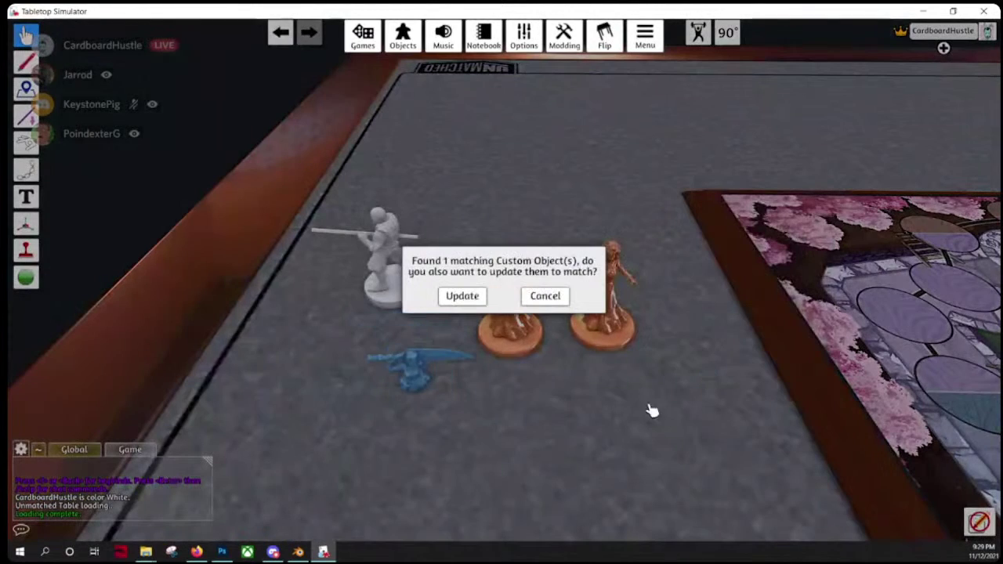
left_click(545, 295)
left_click_drag(421, 374, 534, 288)
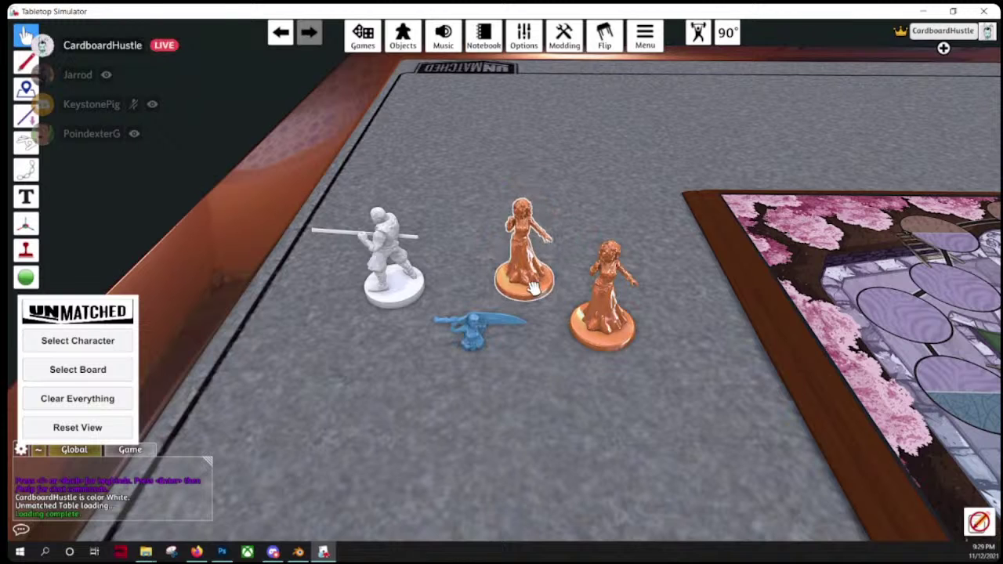
Step: Clear the collider from Alice's custom model settings and import her again
right_click(470, 327)
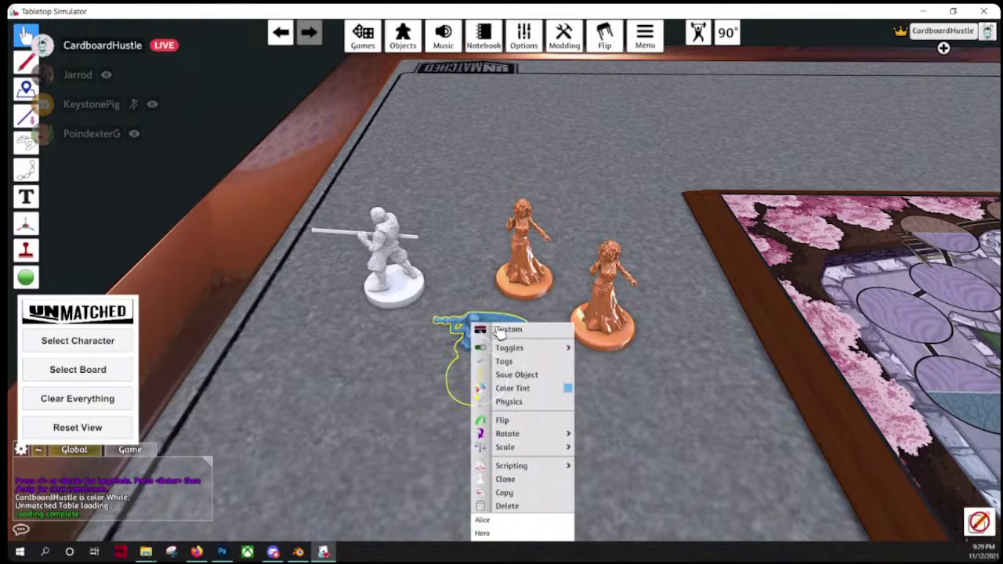
left_click(511, 330)
right_click(470, 329)
left_click(505, 329)
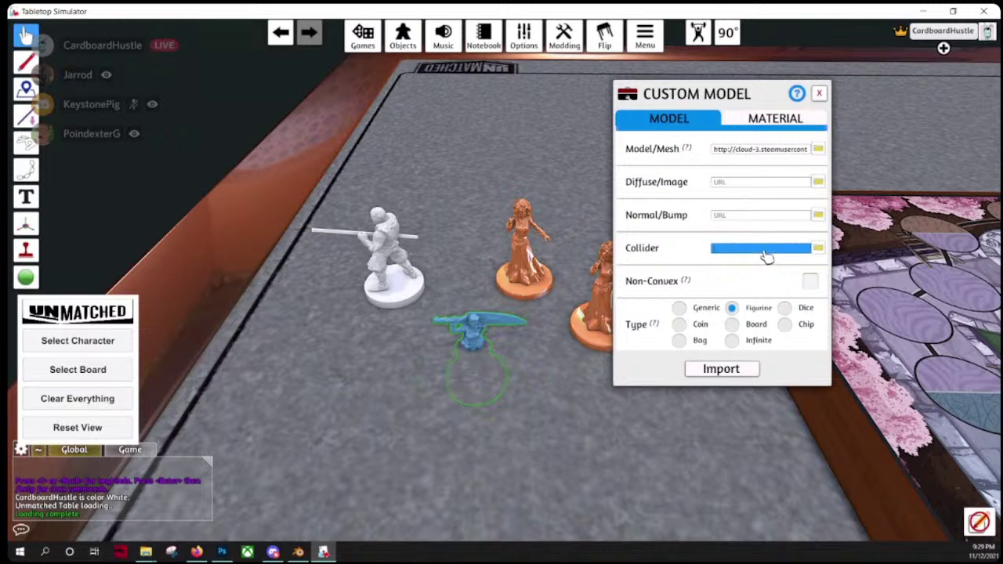
left_click(740, 363)
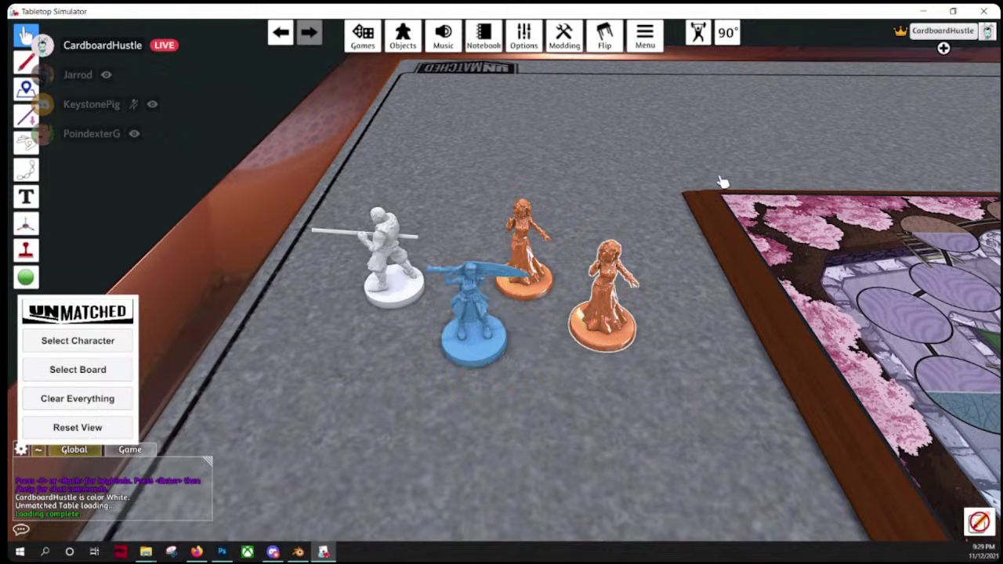
Step: Switch to Blender and undo the recent edits until the Lucy model is restored alongside the cylinder
left_click(922, 11)
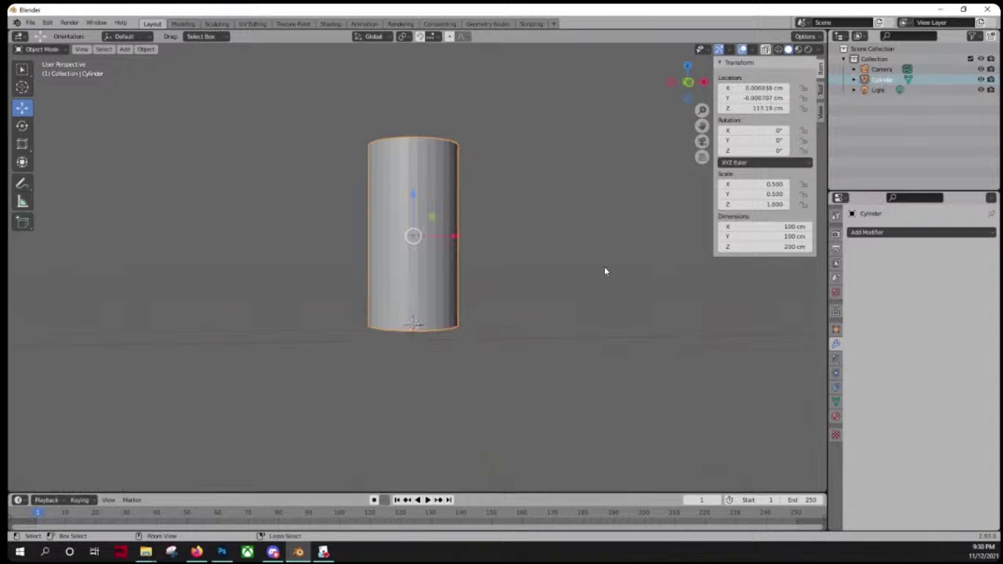
key("Tab")
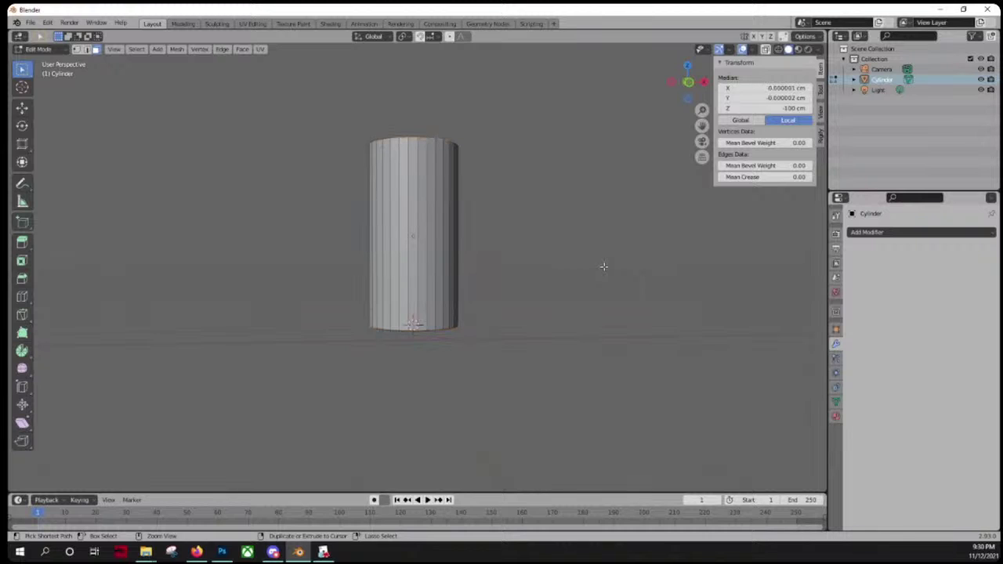
key("a")
key("Tab")
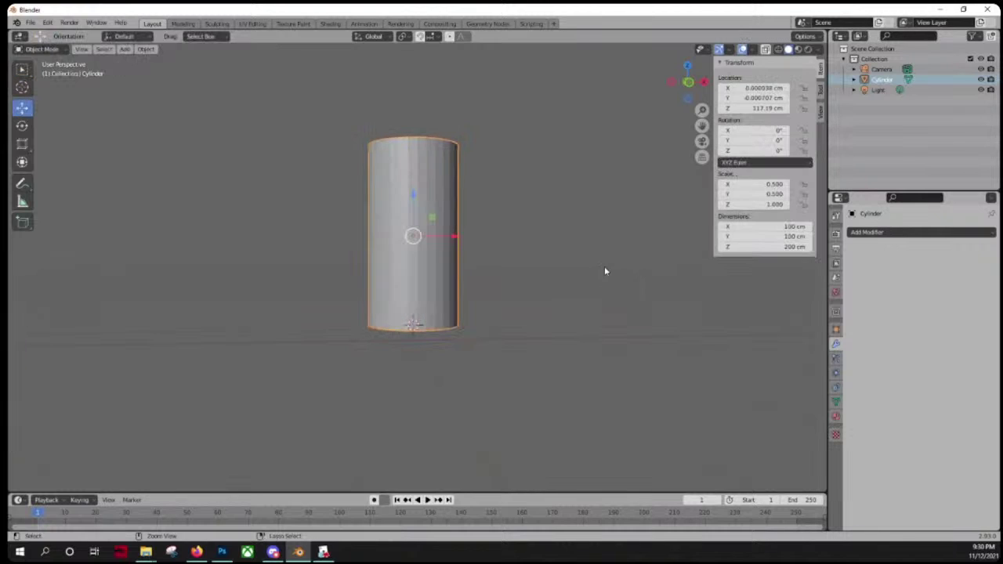
left_click(604, 271)
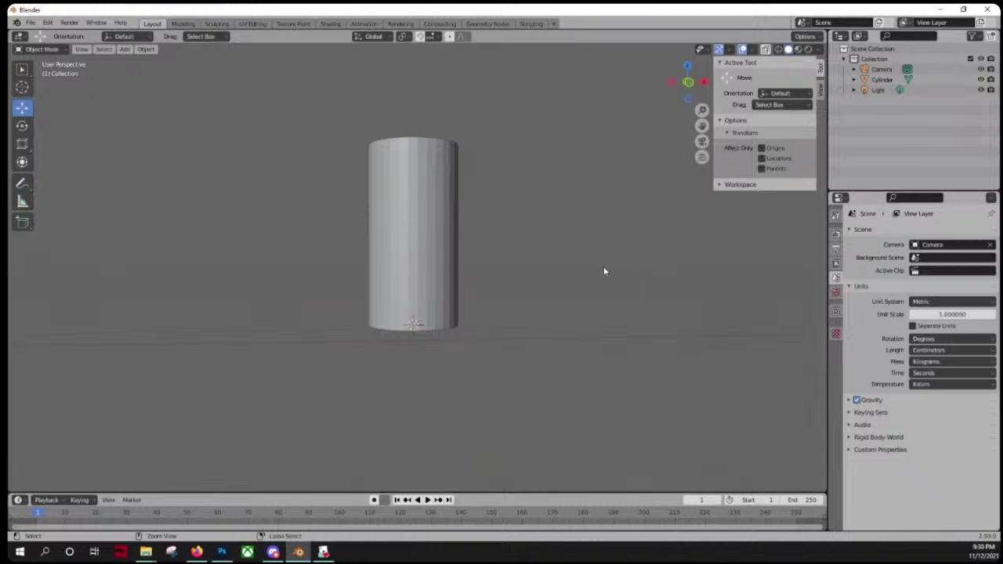
key("ctrl+v")
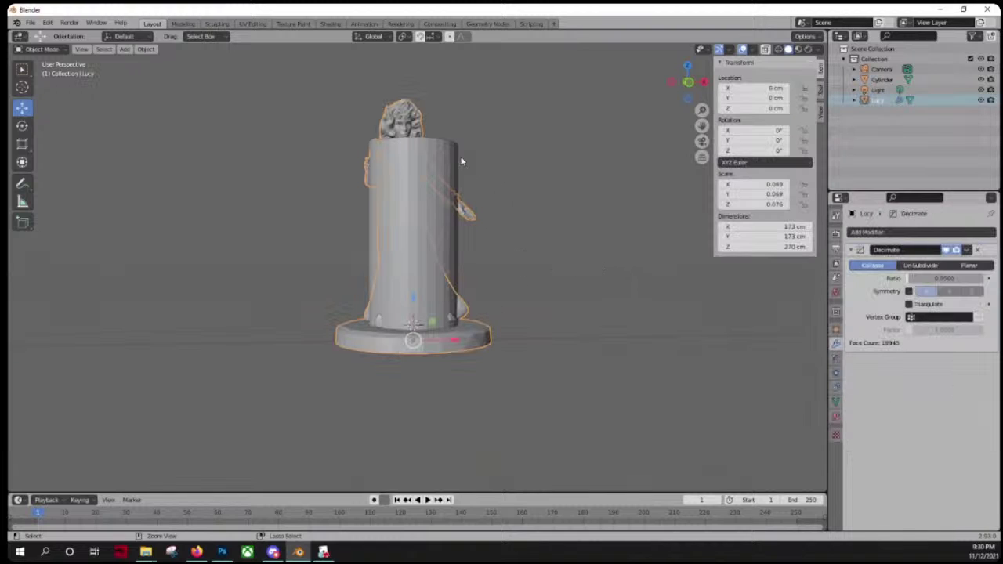
key("ctrl+z")
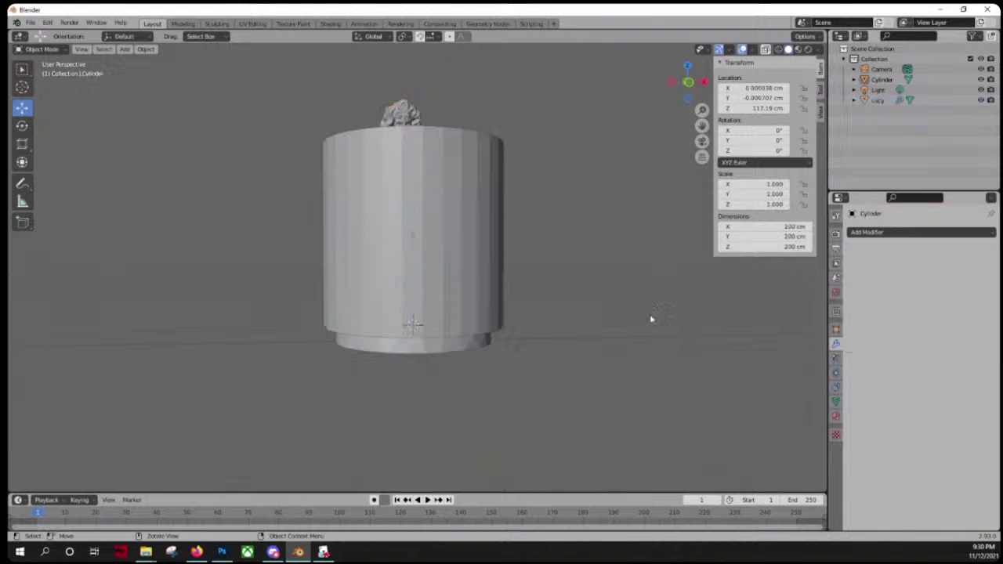
Step: Delete the cylinder and remove the Decimate modifier from the Lucy model
left_click(459, 172)
key("Delete")
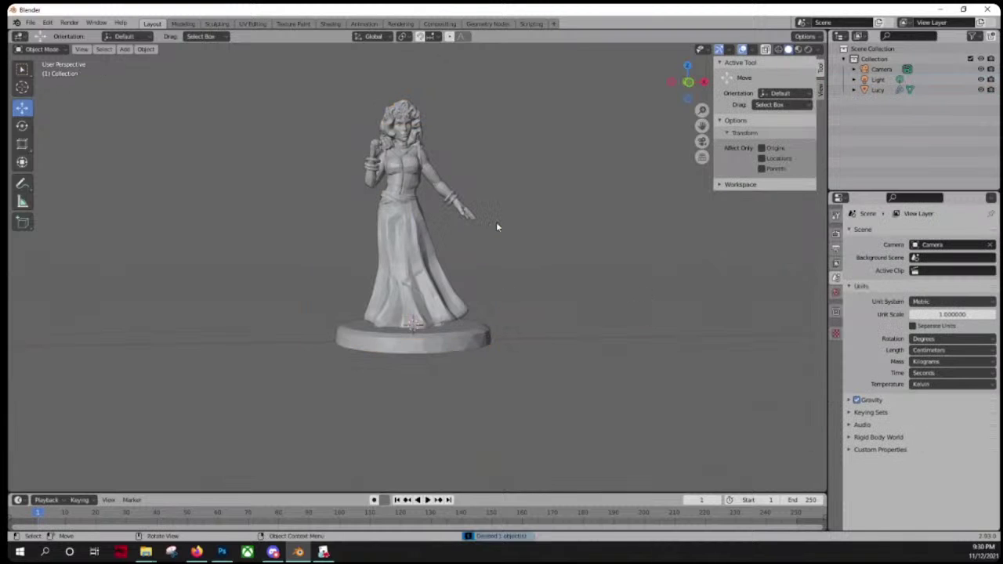
scroll(664, 246, "up", 3)
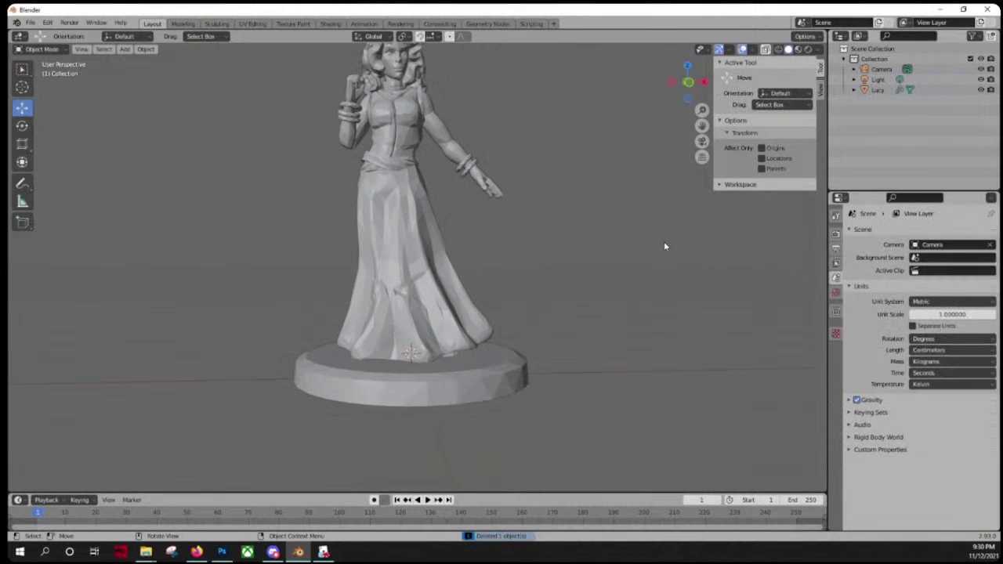
left_click(404, 188)
left_click(981, 251)
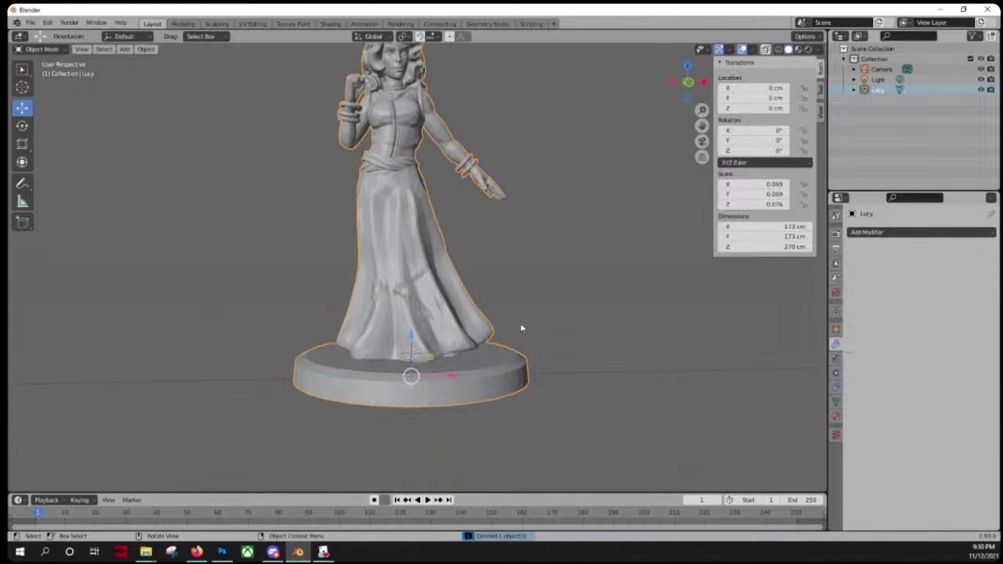
Step: Apply smooth shading to the Lucy model
scroll(506, 310, "down", 1)
scroll(507, 310, "up", 2)
right_click(496, 245)
left_click(563, 170)
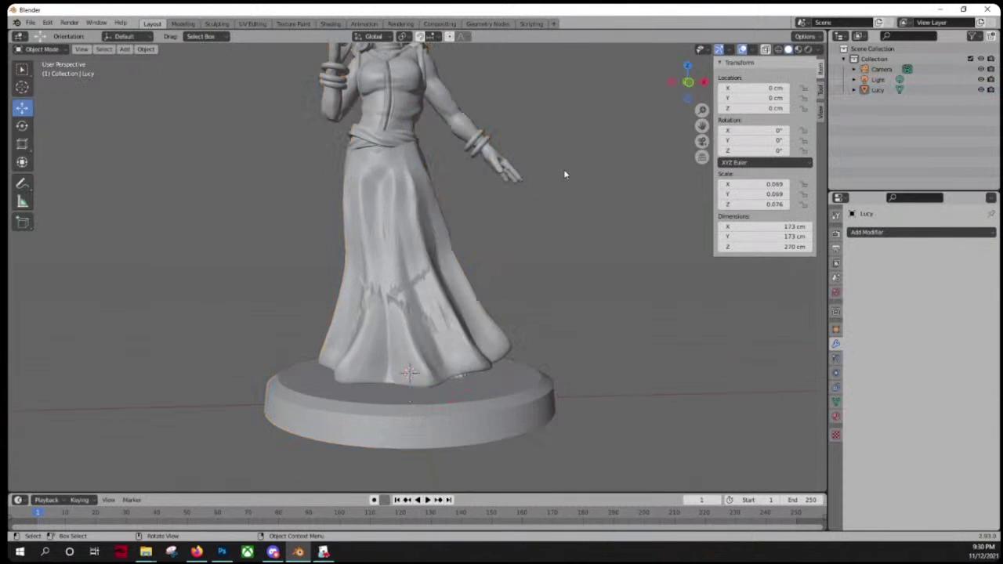
Step: Examine the surface of Lucy's lower skirt for rough, jagged patches
middle_click_drag(564, 169, 486, 272)
scroll(485, 273, "down", 3)
scroll(484, 273, "up", 2)
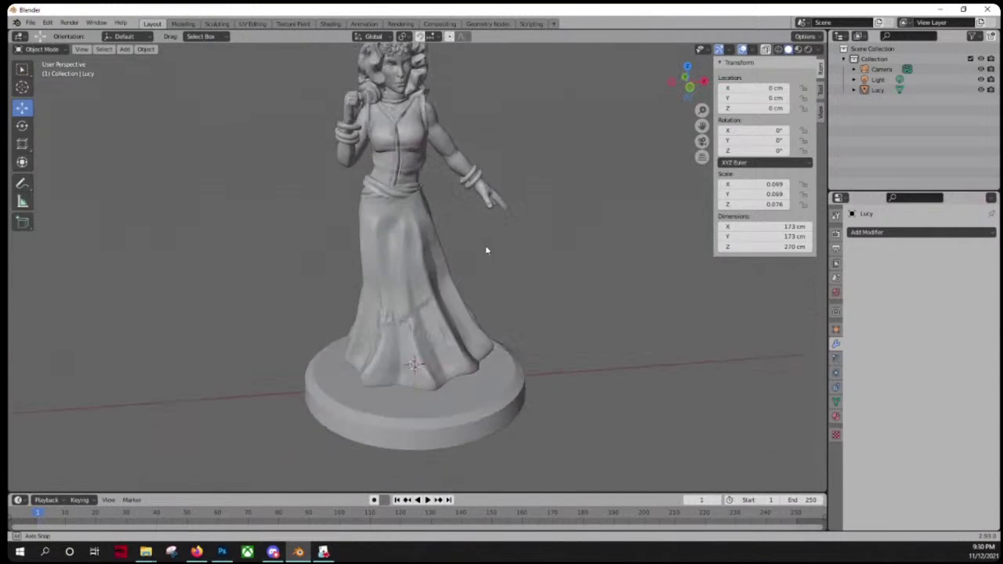
scroll(437, 337, "up", 4)
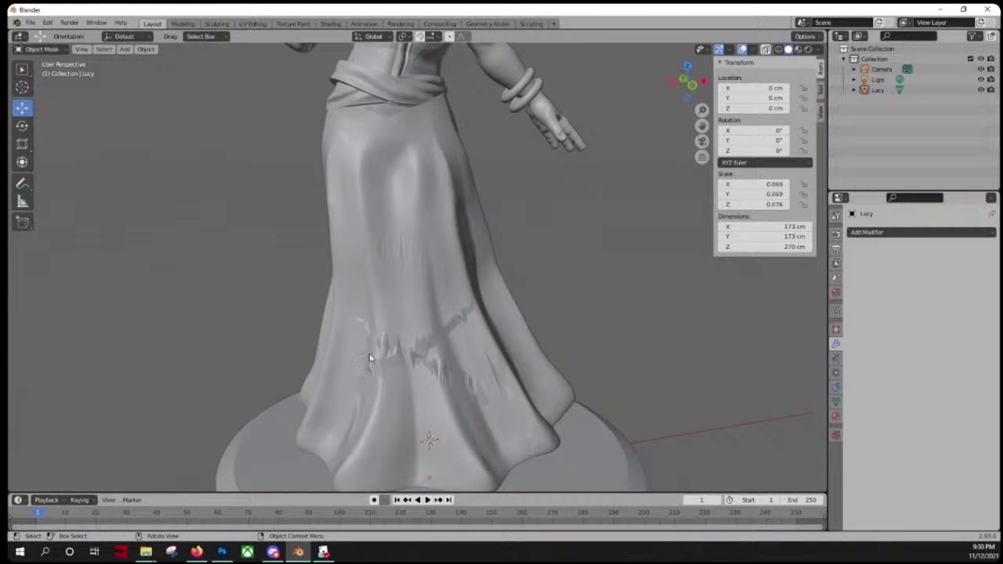
scroll(351, 343, "down", 2)
middle_click_drag(504, 320, 486, 337)
scroll(487, 337, "down", 2)
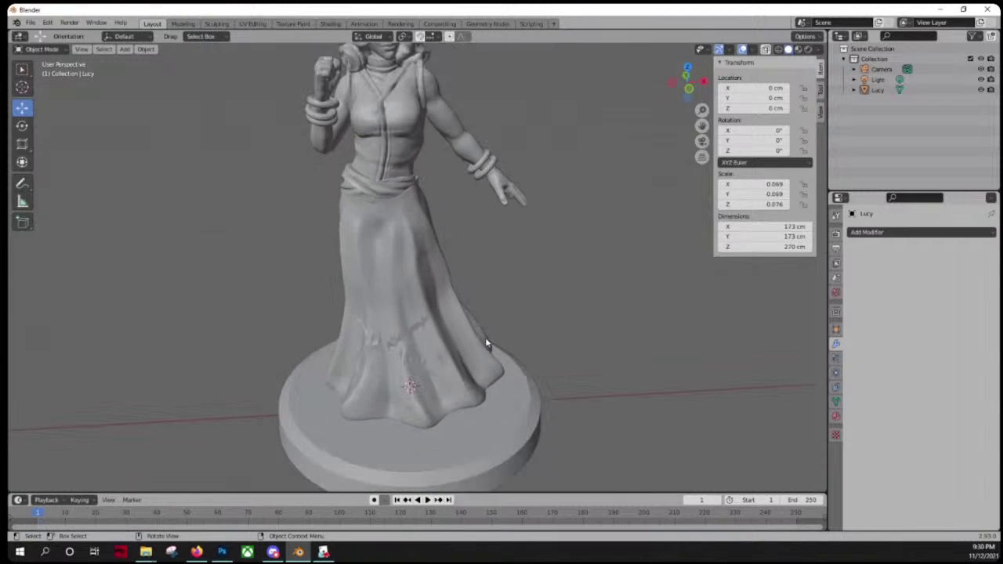
Step: Open the Sculpting workspace for working on Lucy's skirt
left_click(216, 24)
scroll(423, 225, "up", 3)
scroll(423, 225, "up", 2)
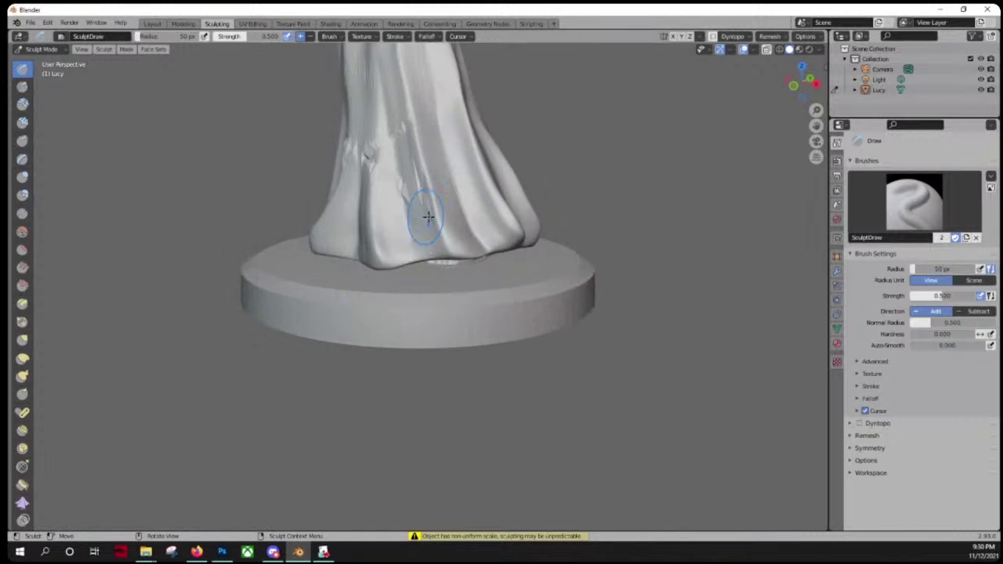
middle_click_drag(414, 224, 477, 208)
Step: Check the skirt in Material Preview shading and return the viewport to Solid shading
key("z")
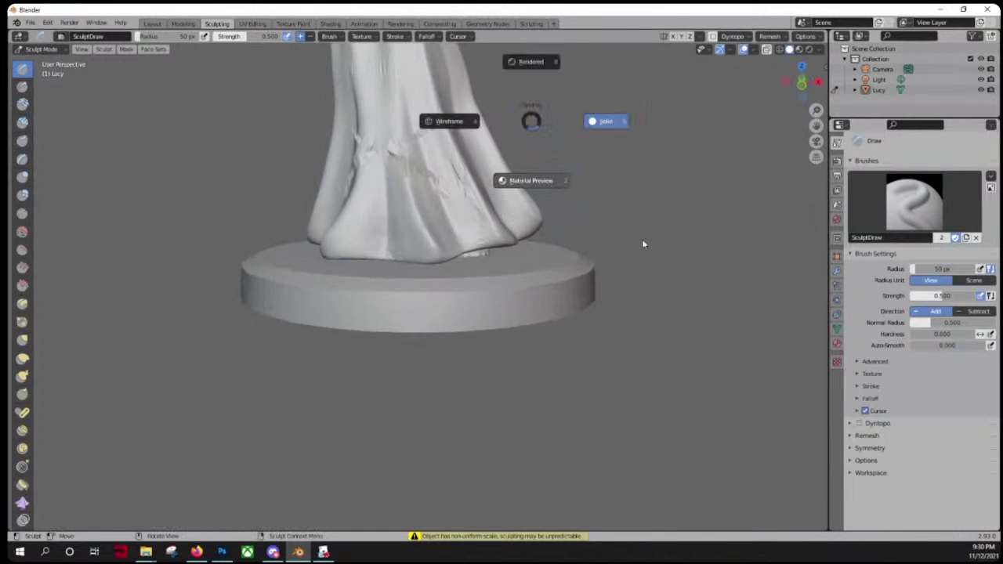
left_click(627, 280)
middle_click_drag(619, 306, 608, 406)
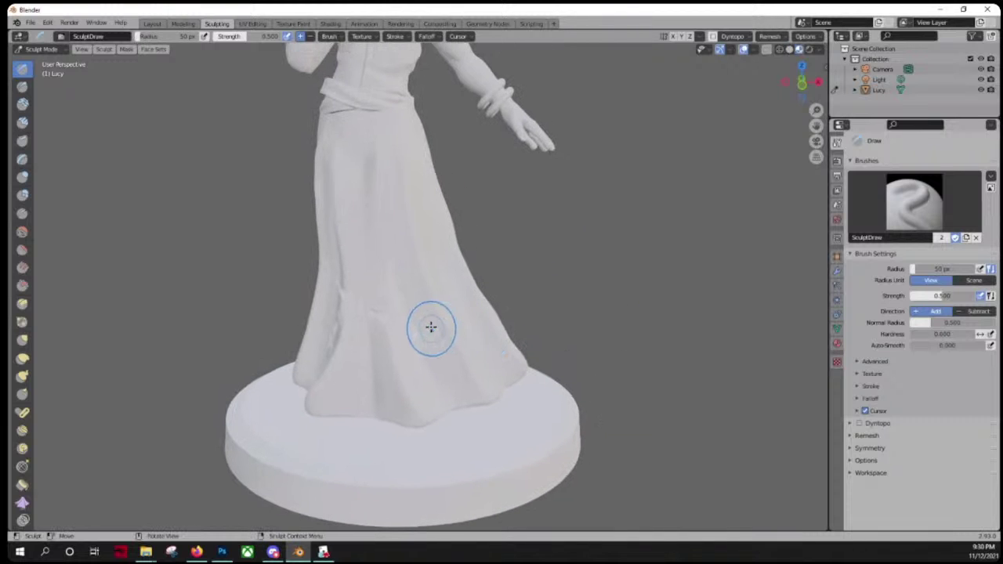
left_click(789, 48)
Step: Smooth the jagged patches around the front and side of Lucy's skirt with the Smooth brush at a 90 px radius
middle_click_drag(470, 297, 470, 235)
scroll(470, 235, "down", 2)
scroll(470, 239, "up", 5)
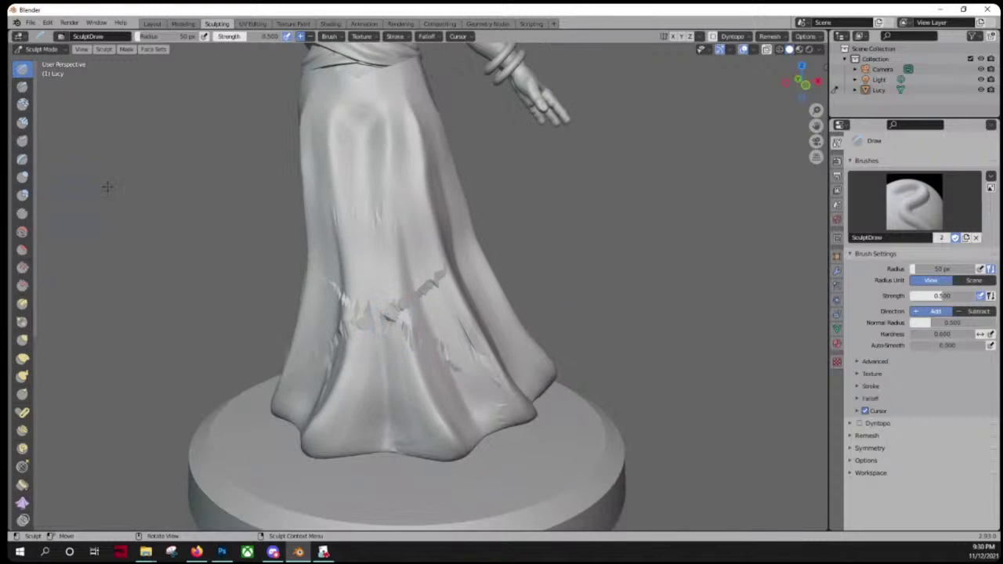
left_click(22, 232)
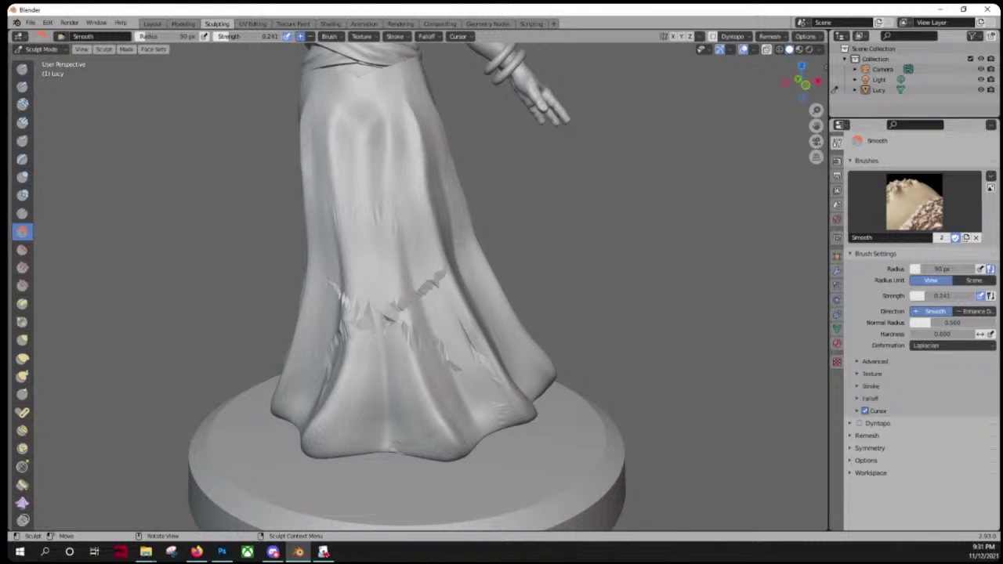
mouse_move(395, 385)
left_mouse_down()
mouse_move(418, 293)
mouse_move(455, 363)
mouse_move(380, 241)
mouse_move(392, 302)
mouse_move(367, 252)
mouse_move(344, 291)
left_mouse_up()
middle_click_drag(284, 301, 372, 301)
mouse_move(372, 302)
left_mouse_down()
mouse_move(405, 320)
mouse_move(394, 294)
left_mouse_up()
left_click_drag(498, 403, 506, 403)
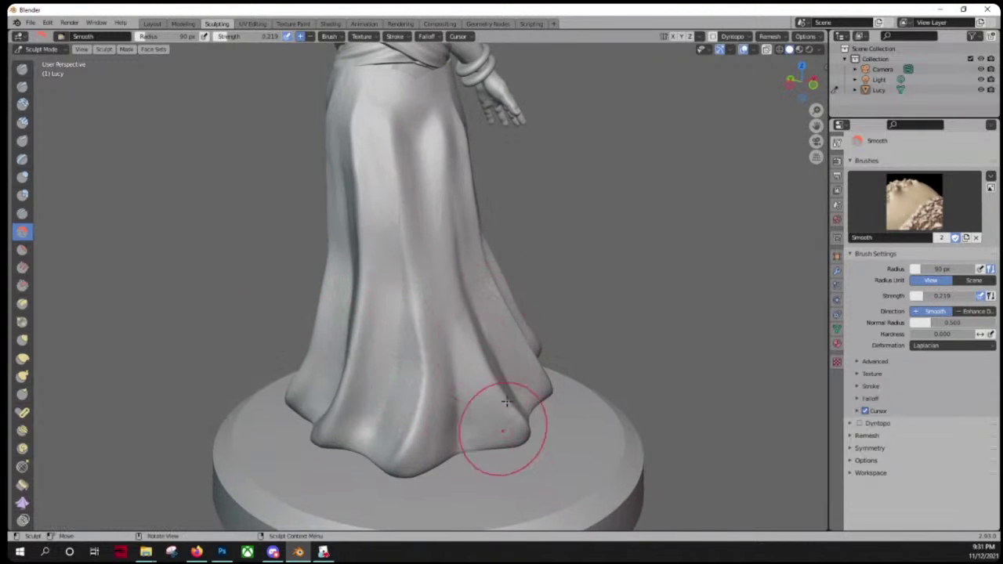
left_click_drag(396, 150, 369, 179)
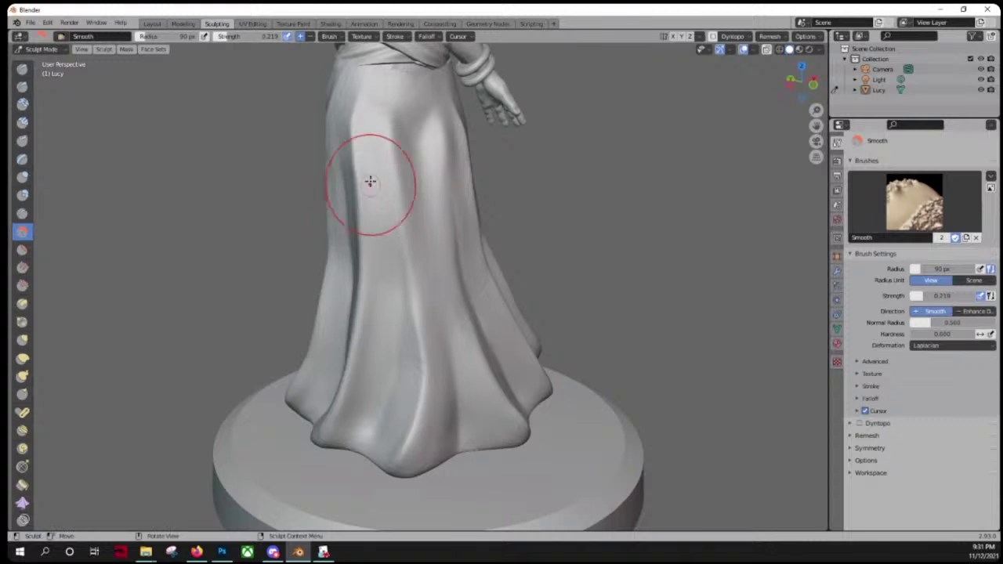
middle_click_drag(303, 343, 443, 167)
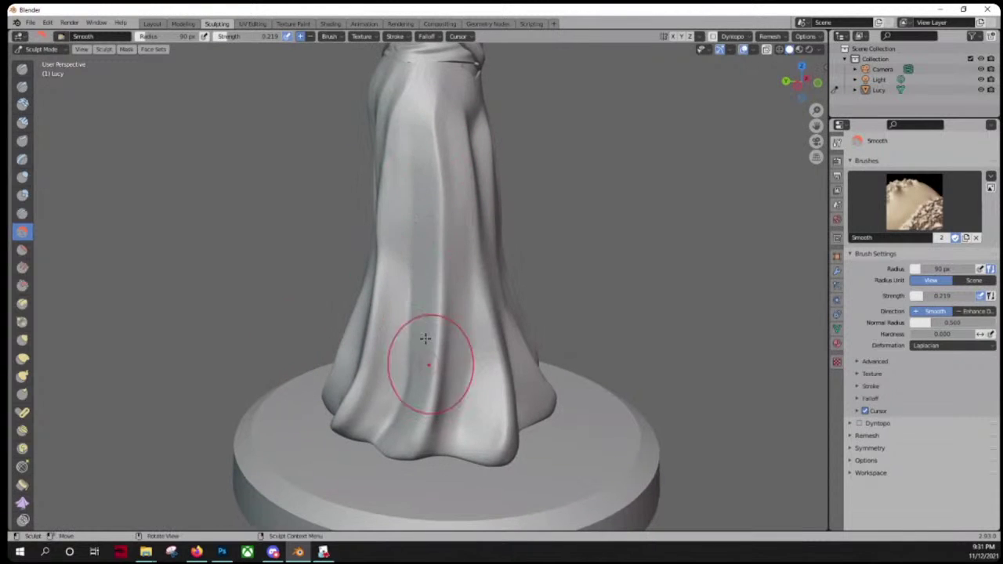
Step: Smooth the folds around the skirt from the waist down to the hem with the Smooth brush
middle_click_drag(307, 270, 439, 235)
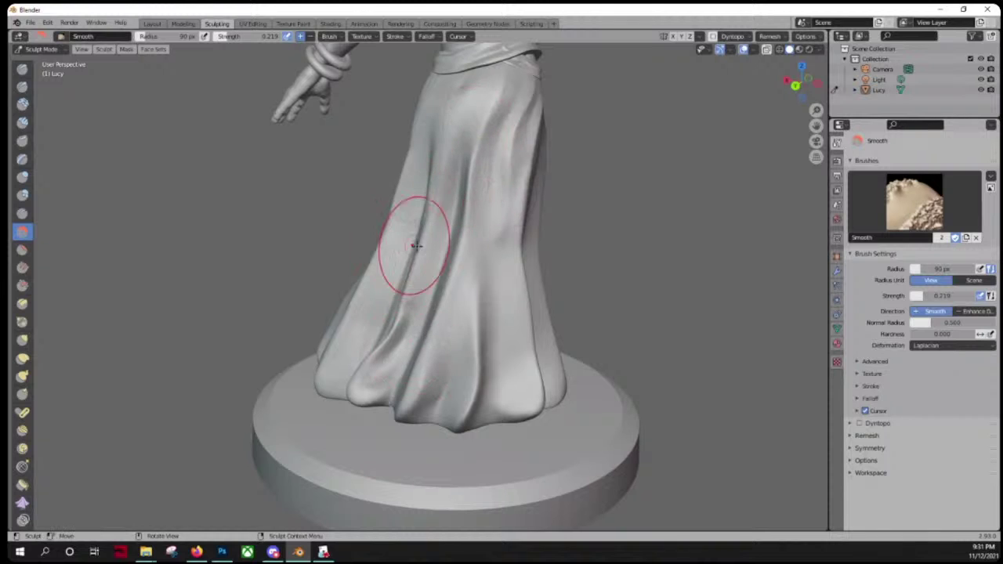
middle_click_drag(414, 246, 449, 248)
left_click_drag(449, 248, 398, 315)
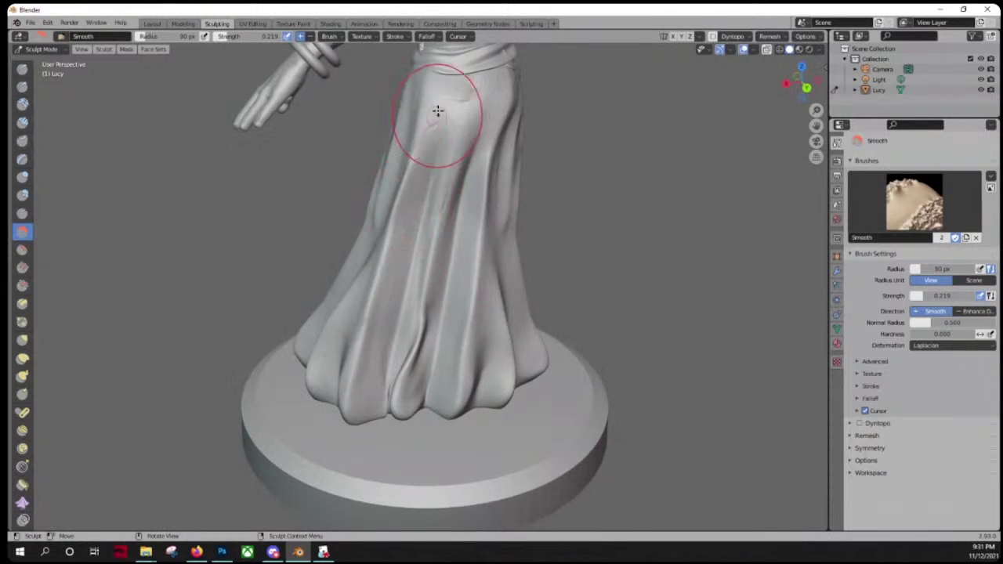
left_click_drag(463, 116, 461, 105)
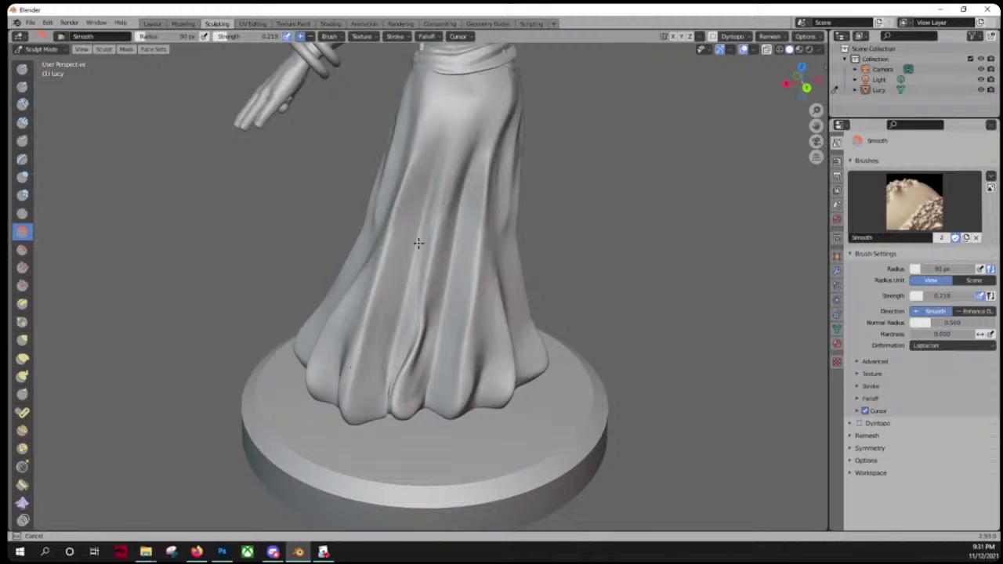
left_click_drag(418, 243, 365, 298)
mouse_move(365, 297)
middle_mouse_down()
mouse_move(441, 313)
mouse_move(495, 310)
middle_mouse_up()
mouse_move(387, 186)
left_mouse_down()
mouse_move(361, 191)
mouse_move(402, 356)
mouse_move(401, 137)
mouse_move(389, 313)
left_mouse_up()
left_click_drag(349, 113, 368, 348)
scroll(318, 164, "down", 4)
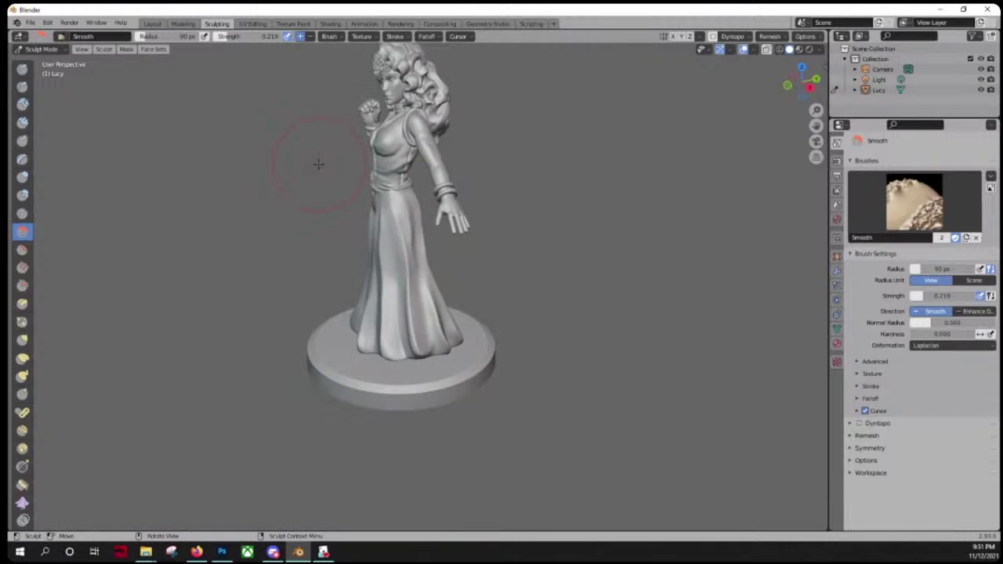
Step: Smooth the folded cloth around the back of the waist, just beneath the hair
scroll(438, 163, "up", 4)
middle_click_drag(596, 144, 429, 353)
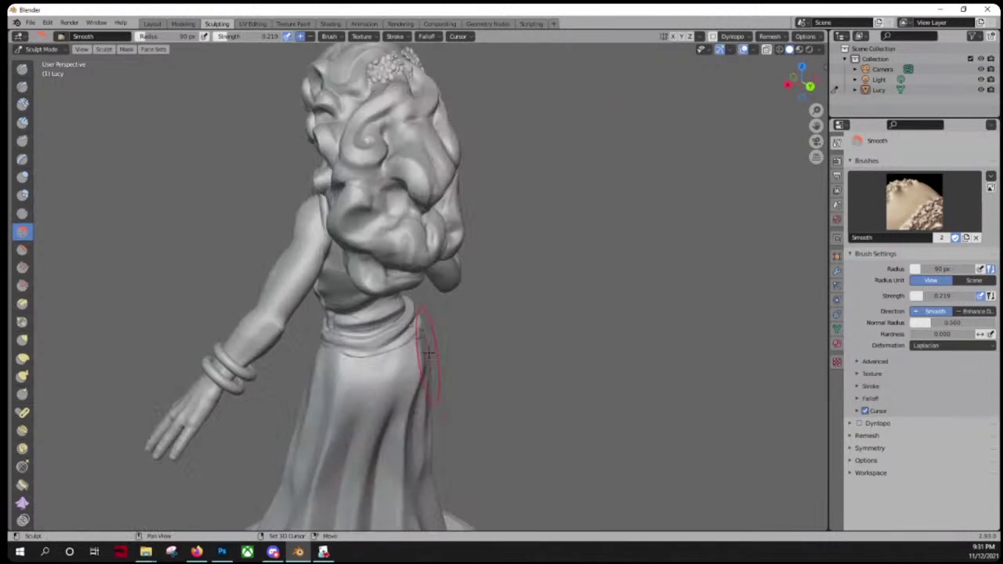
scroll(427, 354, "up", 4)
left_click_drag(347, 322, 285, 342)
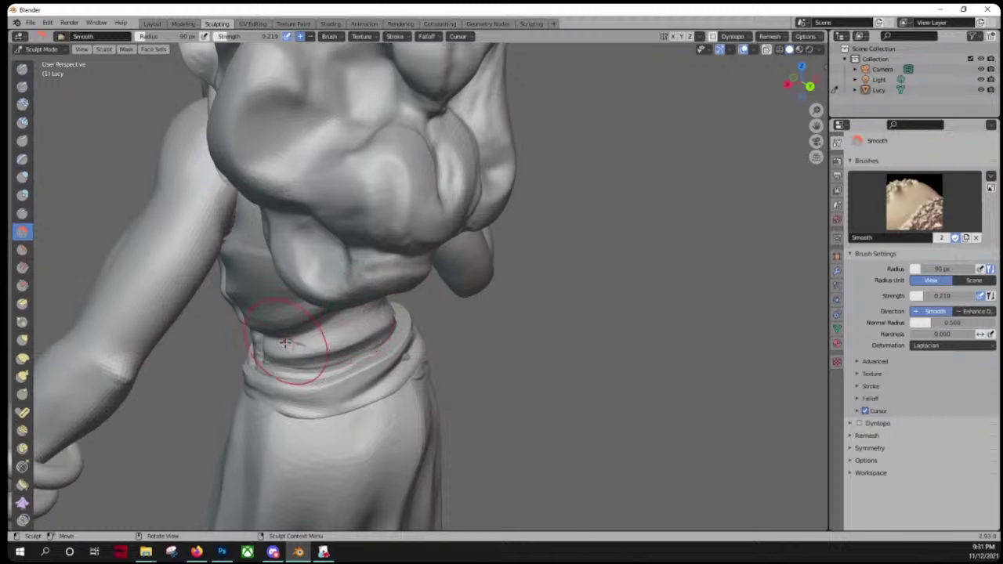
Step: Reduce the Smooth brush radius to 43 px and smooth out the small bump on the sash below the raised arm's elbow
middle_click_drag(452, 370, 360, 356)
scroll(324, 347, "up", 3)
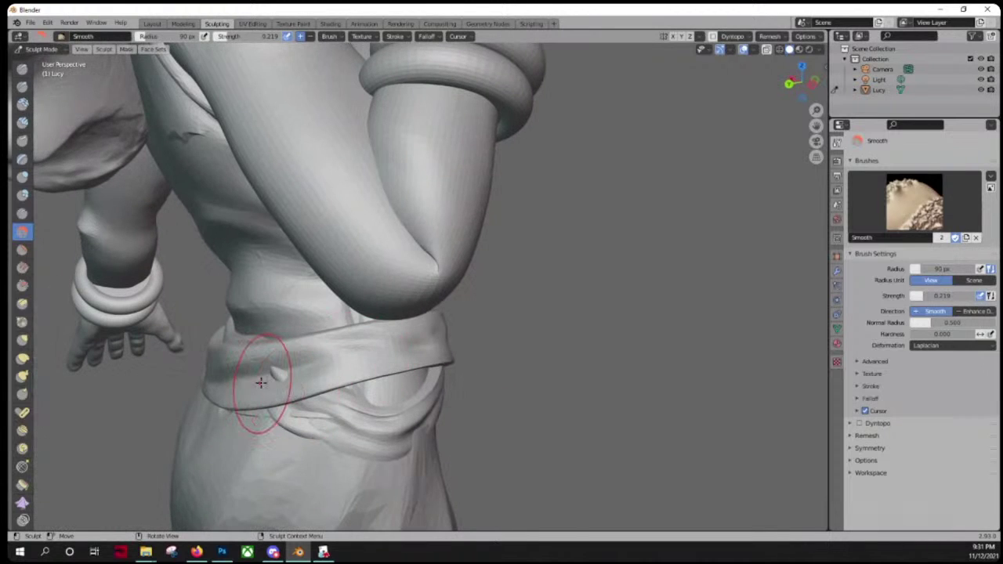
left_click_drag(260, 381, 248, 388)
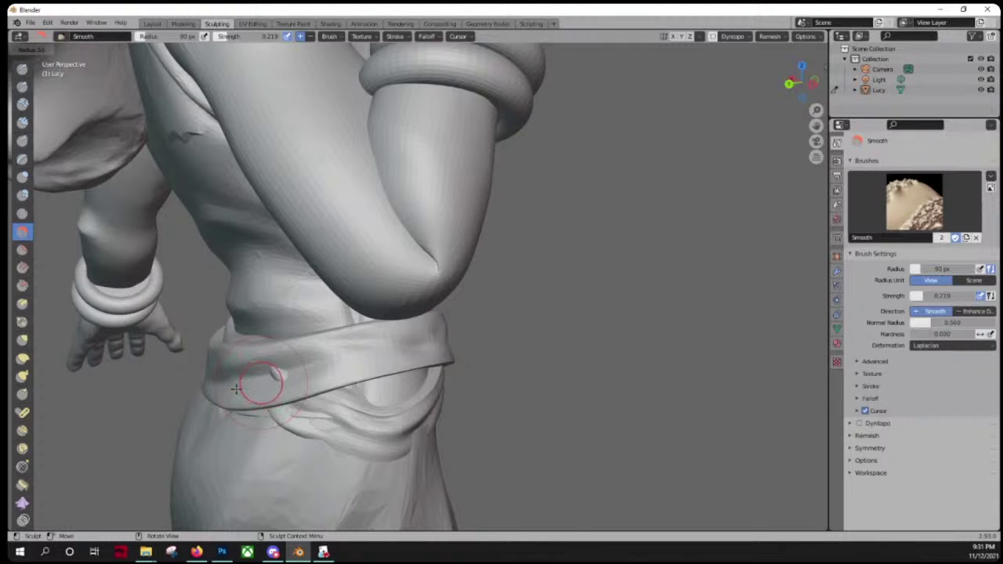
left_click(234, 390)
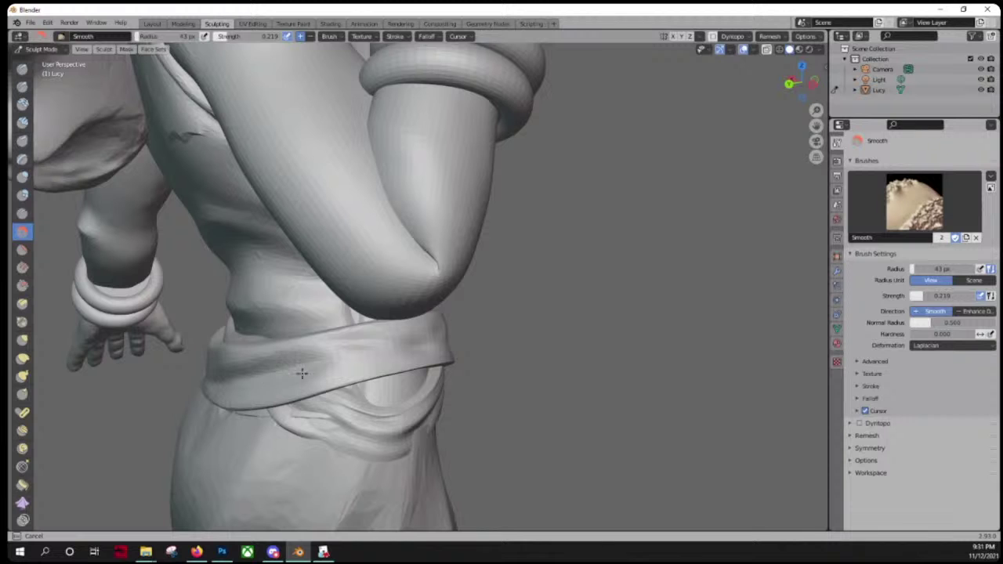
Step: Smooth the creased top of the skirt just below the sash on the lowered arm's side
middle_click_drag(437, 390, 711, 444)
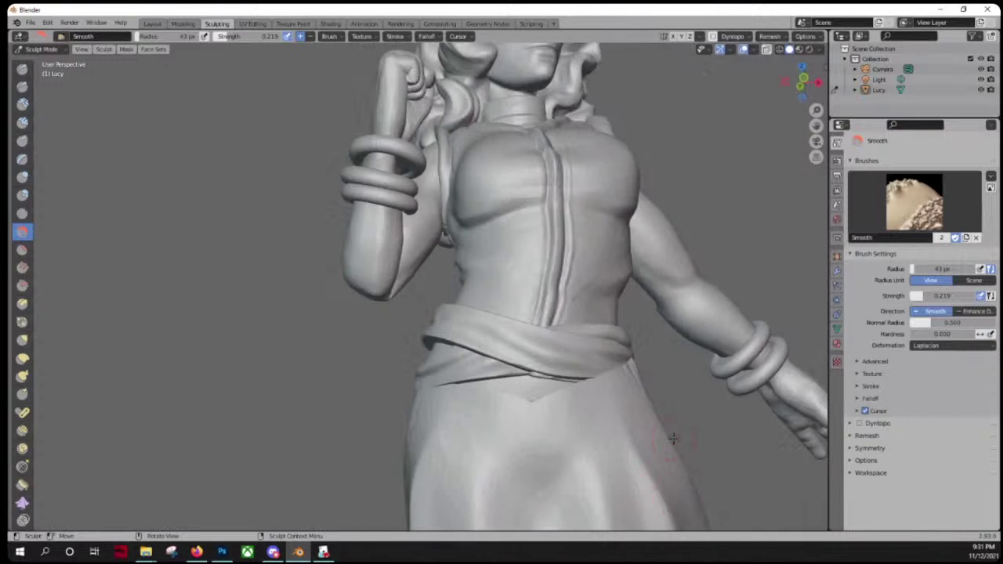
mouse_move(672, 438)
middle_mouse_down()
mouse_move(559, 438)
mouse_move(588, 353)
middle_mouse_up()
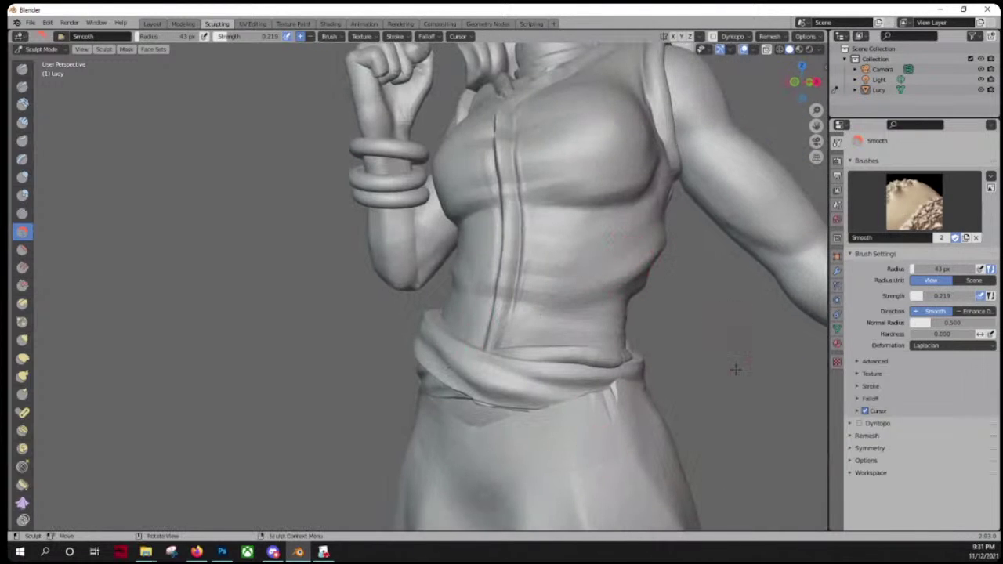
mouse_move(631, 406)
left_mouse_down()
mouse_move(644, 401)
mouse_move(614, 437)
left_mouse_up()
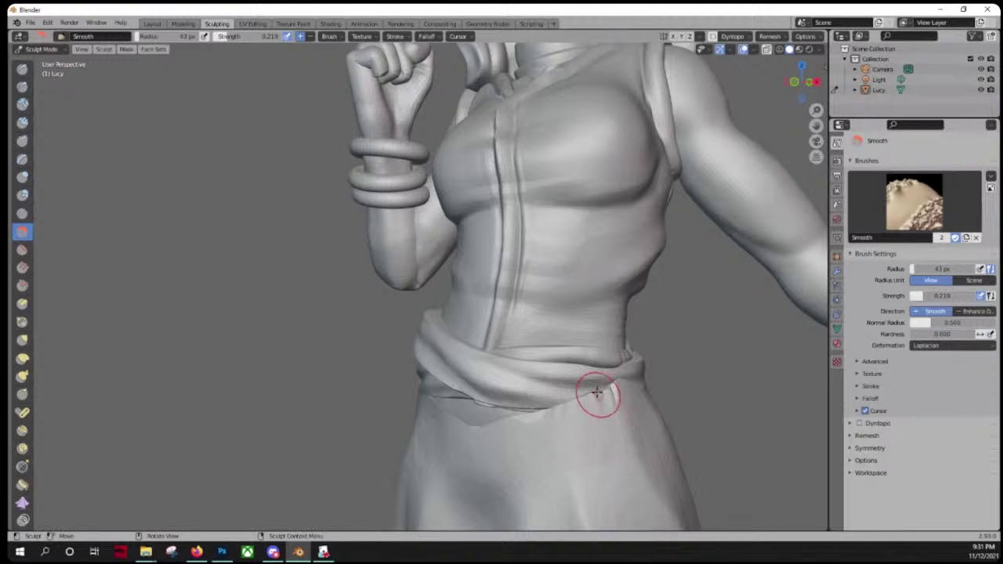
Step: Reshape the curls at the back of the hair using the Grab brush with an 80 px radius
scroll(597, 391, "down", 3)
middle_click_drag(582, 374, 564, 429)
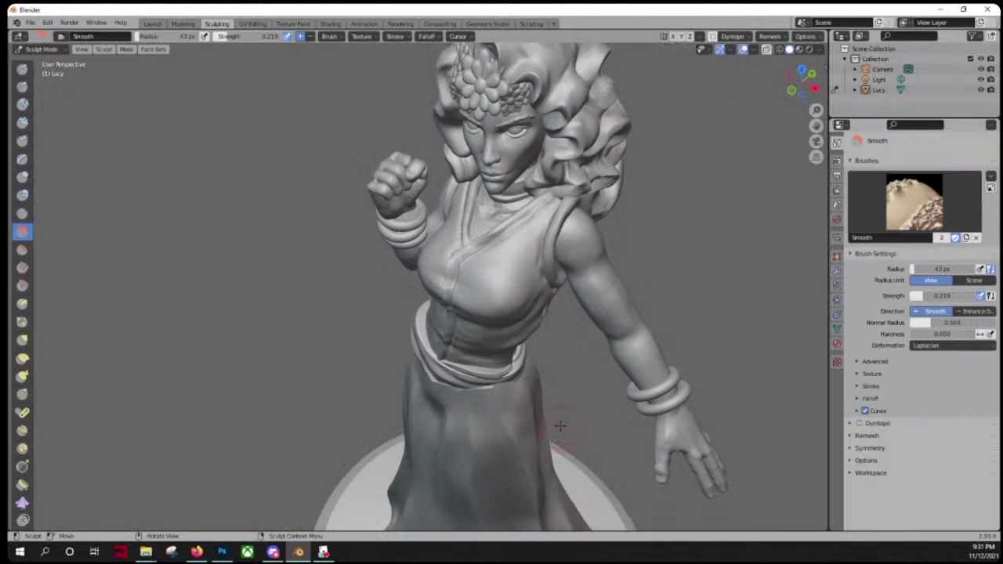
scroll(554, 423, "down", 2)
scroll(548, 422, "up", 2)
scroll(548, 424, "down", 1)
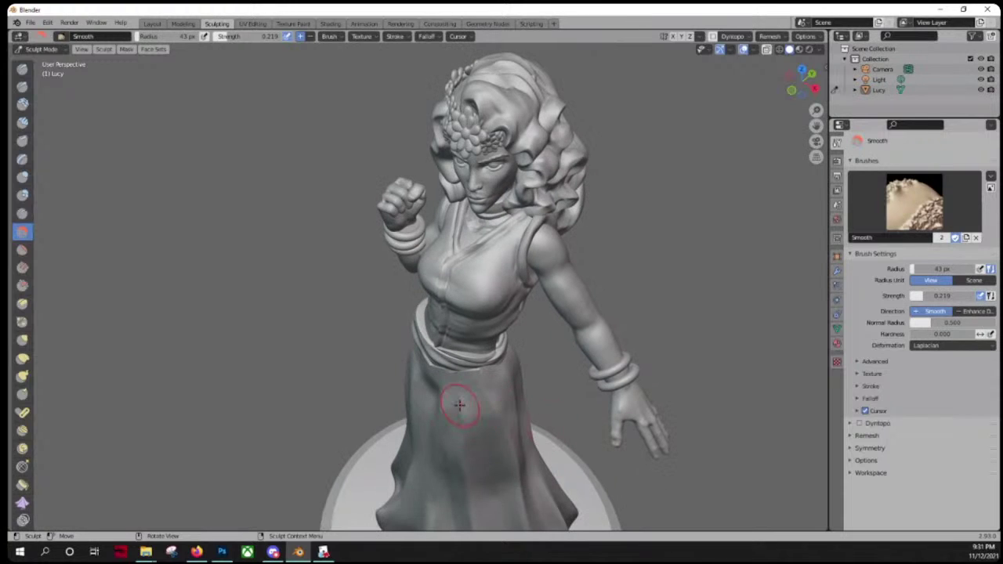
left_click(22, 339)
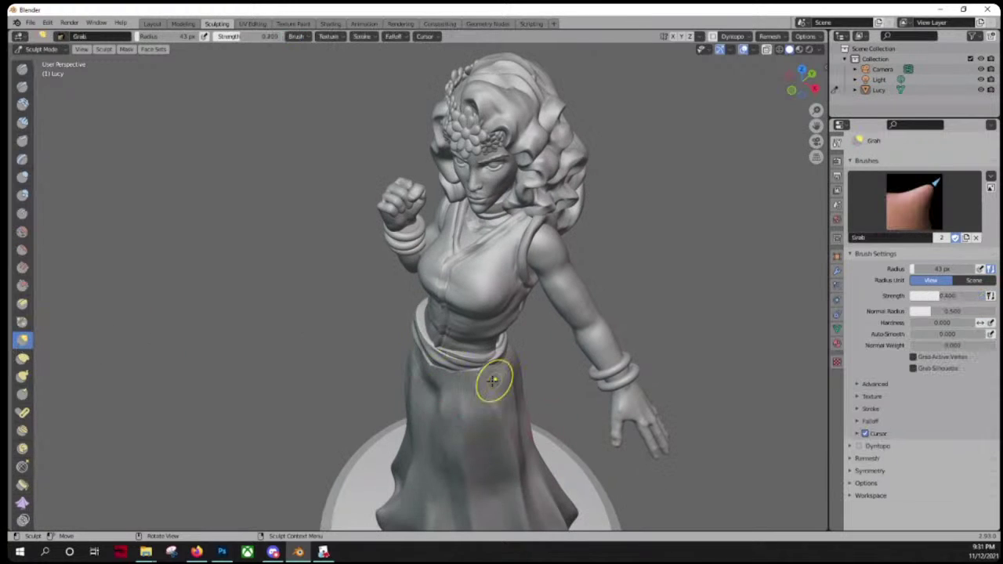
scroll(470, 384, "up", 3)
scroll(555, 397, "down", 3)
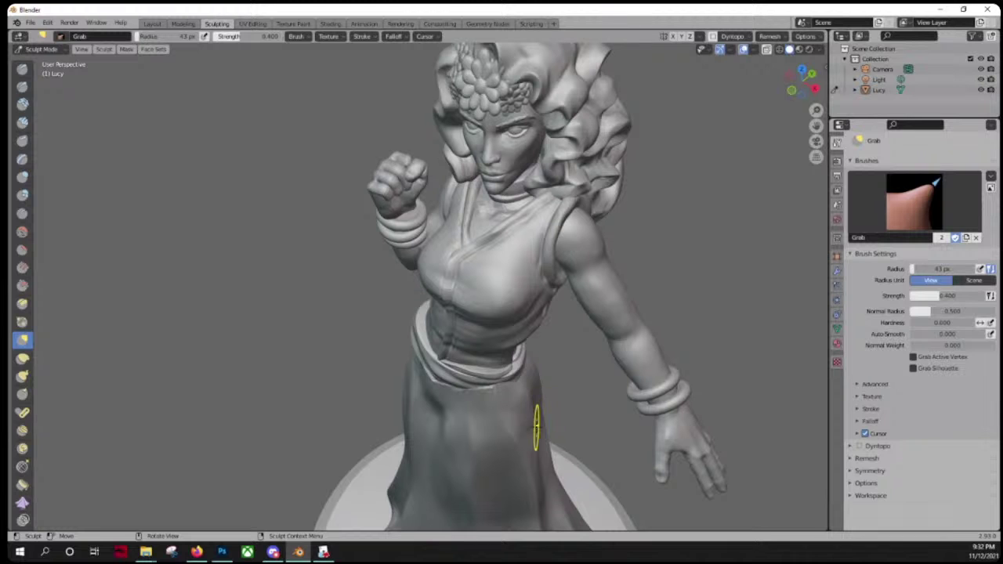
middle_click_drag(625, 348, 391, 368)
key("f")
left_click(413, 227)
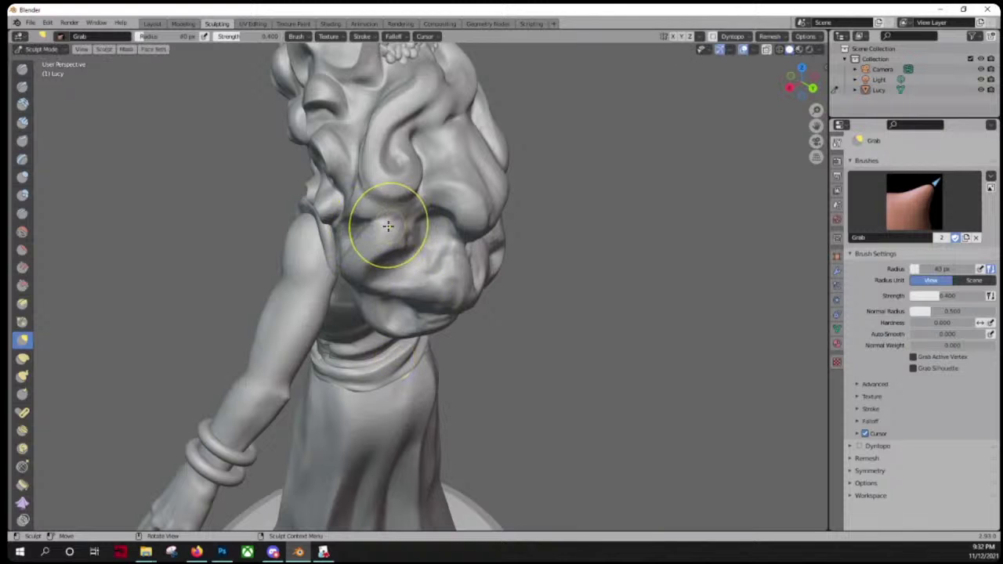
mouse_move(389, 226)
left_mouse_down()
mouse_move(372, 233)
mouse_move(370, 222)
left_mouse_up()
mouse_move(369, 202)
left_mouse_down()
mouse_move(367, 183)
mouse_move(401, 199)
mouse_move(410, 182)
left_mouse_up()
middle_click_drag(397, 180, 460, 172)
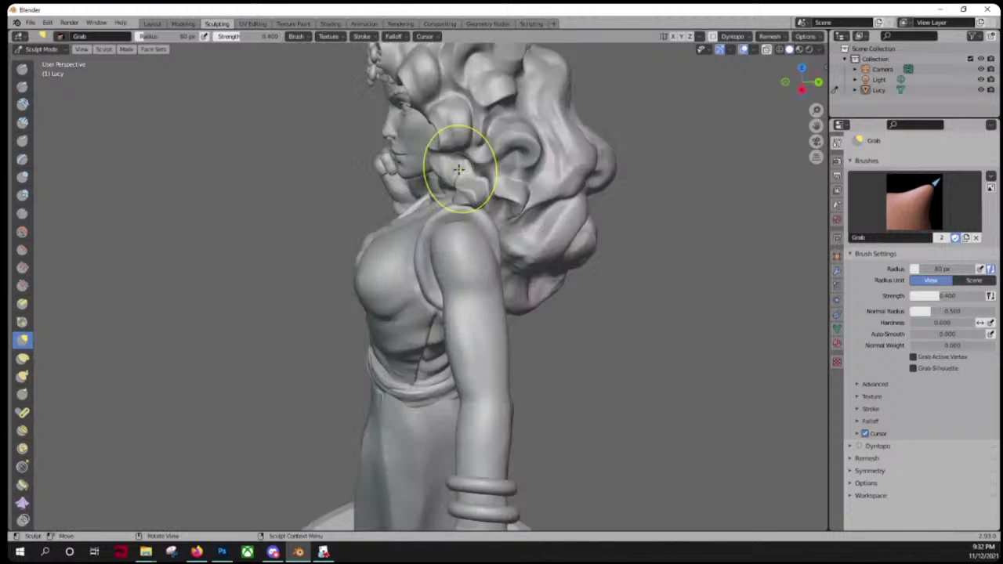
left_click_drag(584, 152, 574, 152)
Step: Set the Grab brush radius to 64 px, sizing it over the flower headpiece
mouse_move(526, 135)
middle_mouse_down()
mouse_move(560, 126)
mouse_move(502, 110)
middle_mouse_up()
scroll(510, 123, "down", 2)
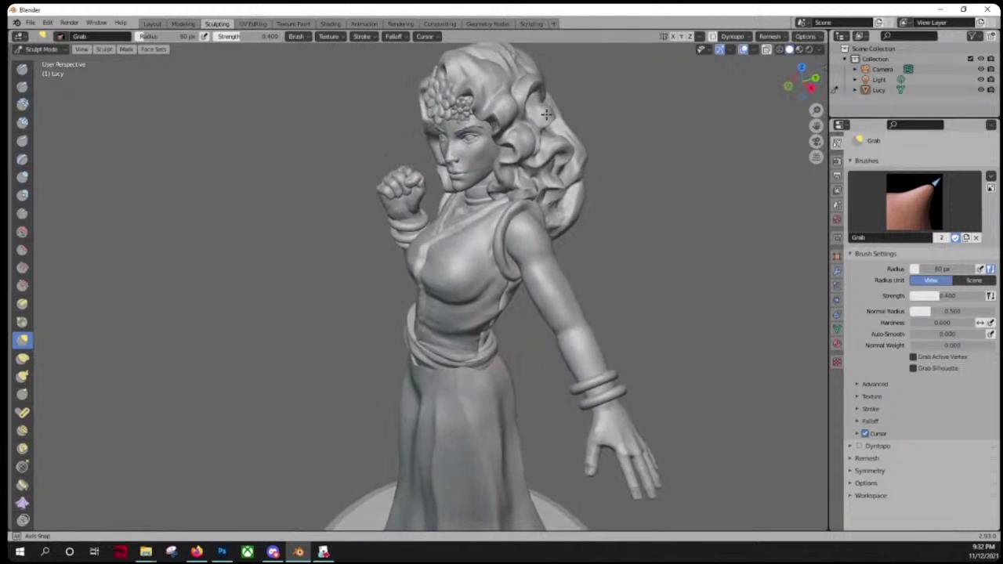
key("f")
left_click(425, 97)
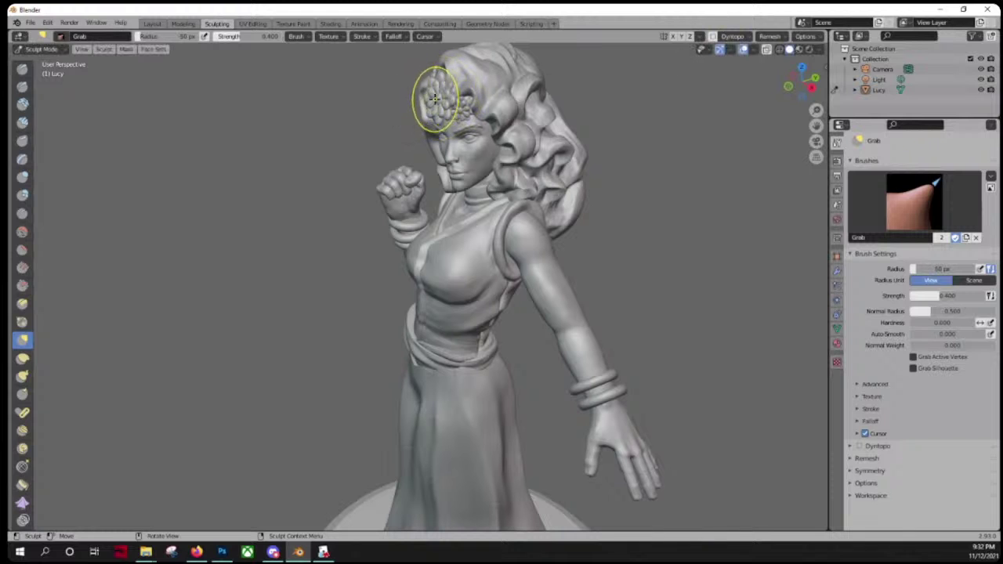
scroll(436, 98, "up", 2)
middle_click_drag(441, 98, 424, 196)
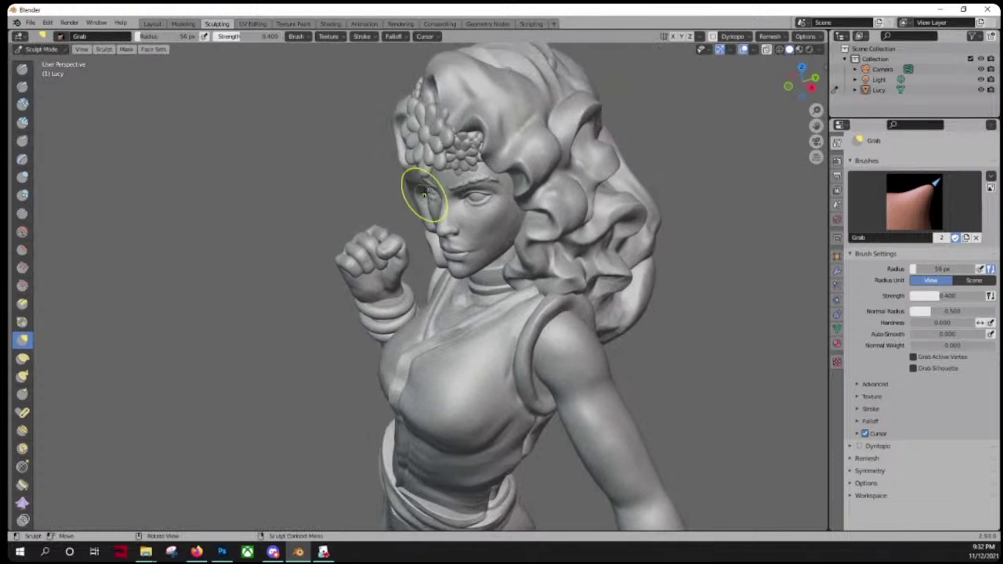
key("f")
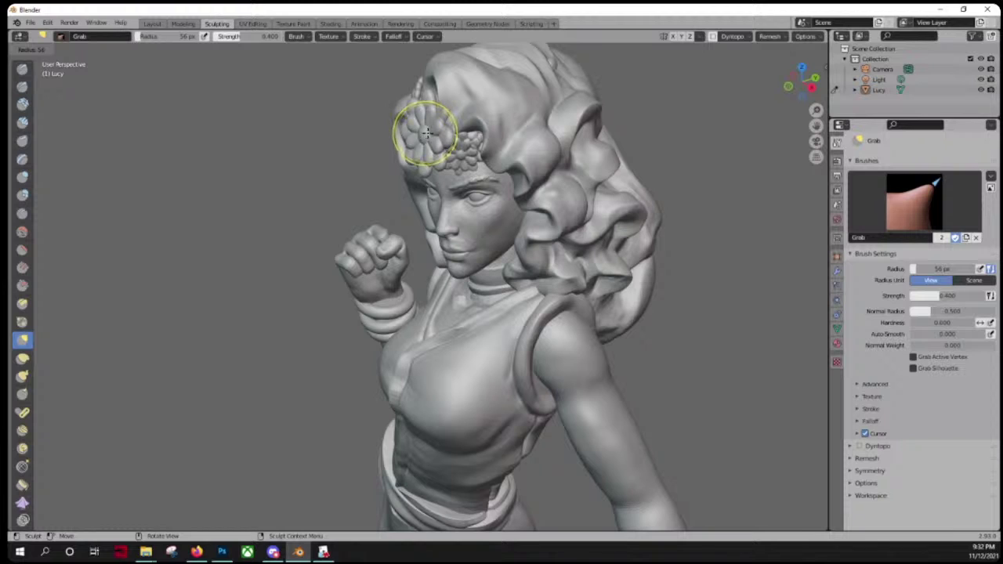
left_click(426, 137)
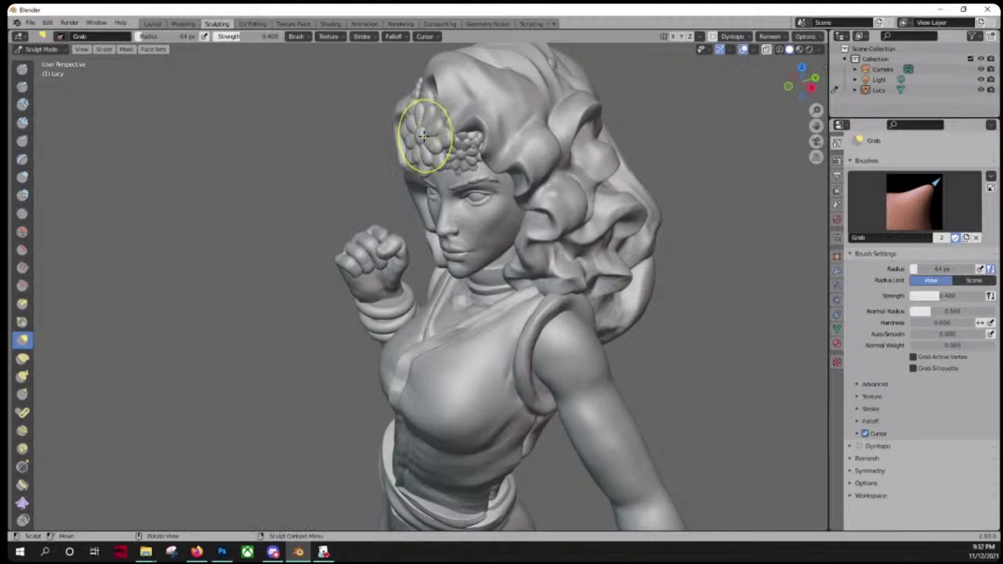
Step: Pull up the outer part of the eyebrow on the lowered arm's side with the Grab brush
scroll(419, 135, "up", 1)
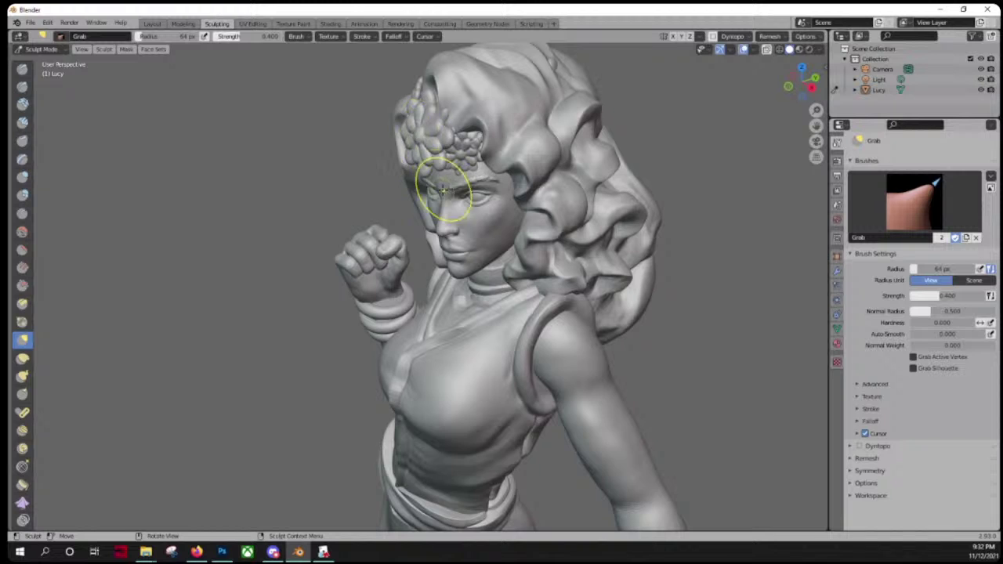
scroll(435, 192, "up", 3)
scroll(484, 158, "down", 3)
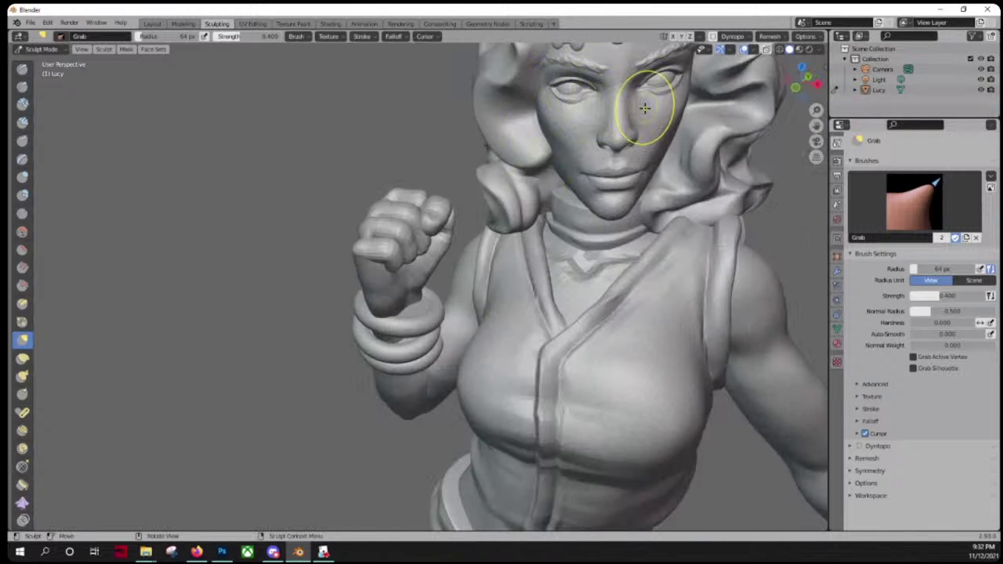
middle_click_drag(645, 101, 532, 221, "shift")
scroll(534, 213, "up", 4)
middle_click_drag(540, 183, 524, 187)
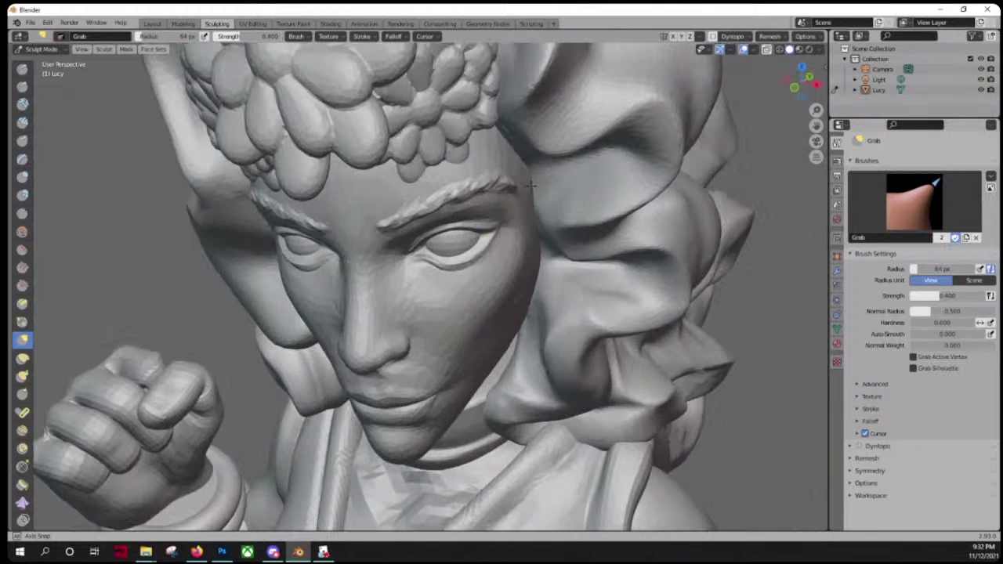
left_click_drag(485, 188, 465, 184)
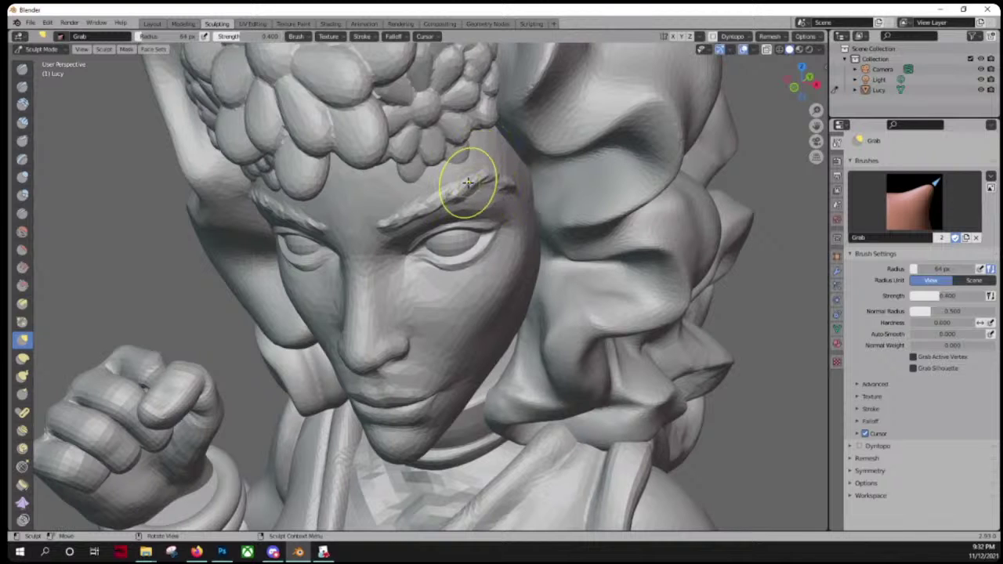
Step: Refine the arch and outer tail of that same eyebrow with Grab strokes from front and angled views
middle_click_drag(473, 179, 512, 172)
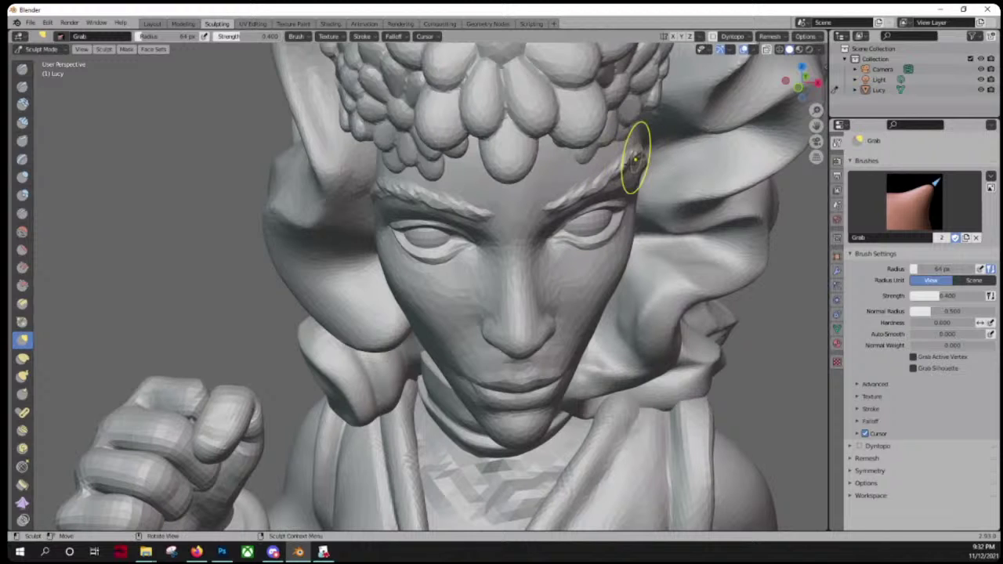
left_click_drag(635, 156, 616, 168)
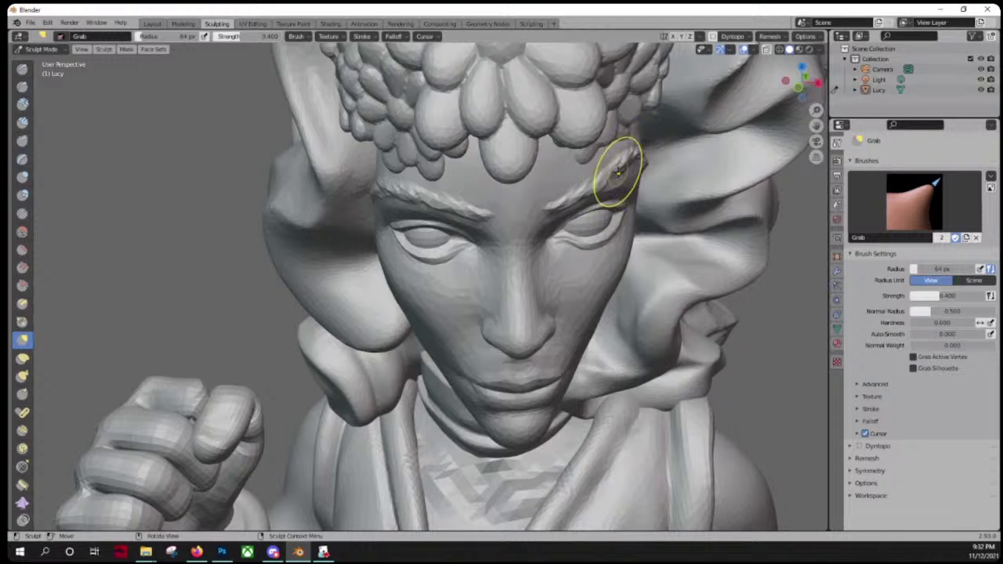
middle_click_drag(626, 169, 607, 182)
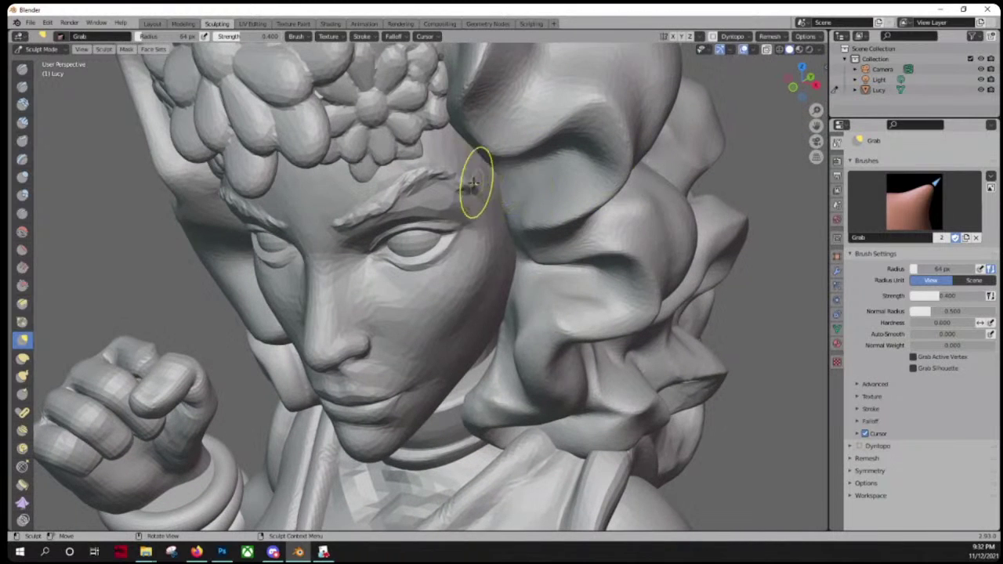
mouse_move(474, 183)
left_mouse_down()
mouse_move(452, 168)
mouse_move(391, 191)
left_mouse_up()
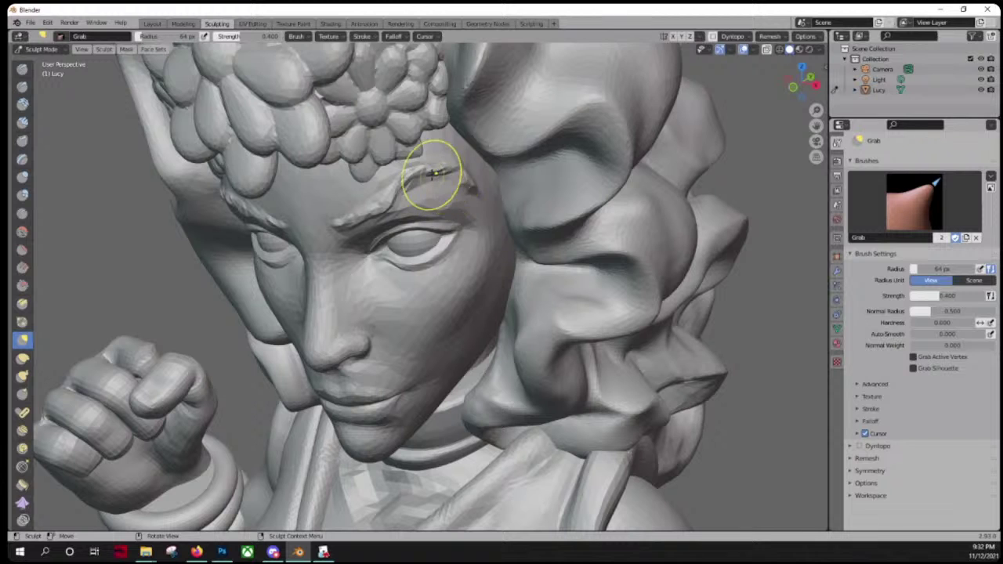
mouse_move(522, 220)
middle_mouse_down()
mouse_move(598, 170)
mouse_move(572, 188)
middle_mouse_up()
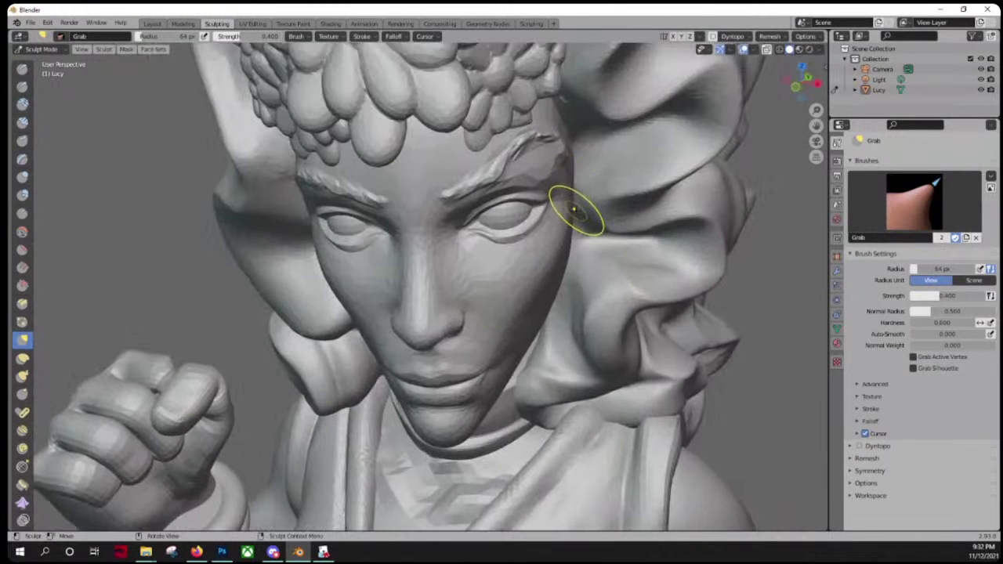
scroll(556, 259, "down", 5)
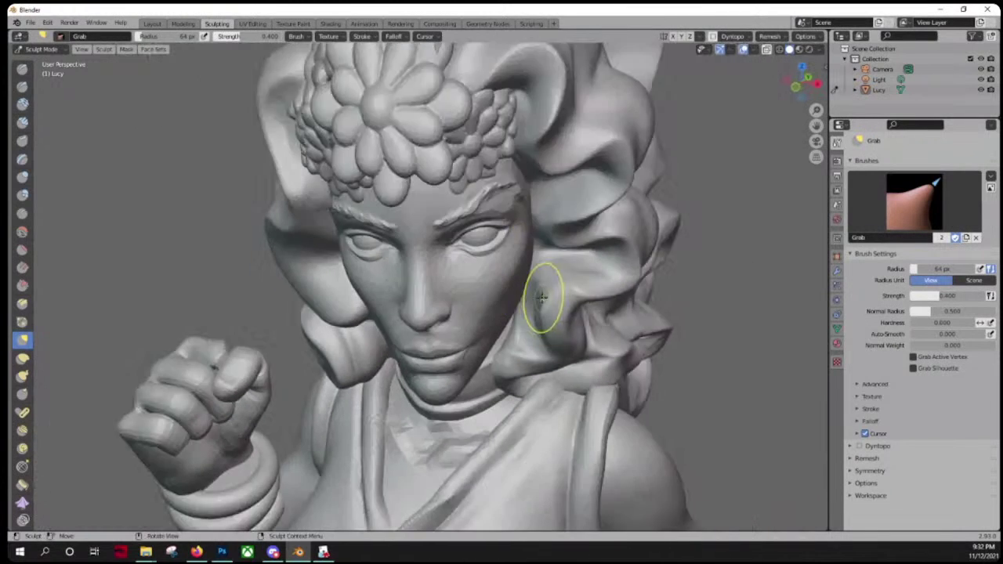
scroll(506, 347, "down", 2)
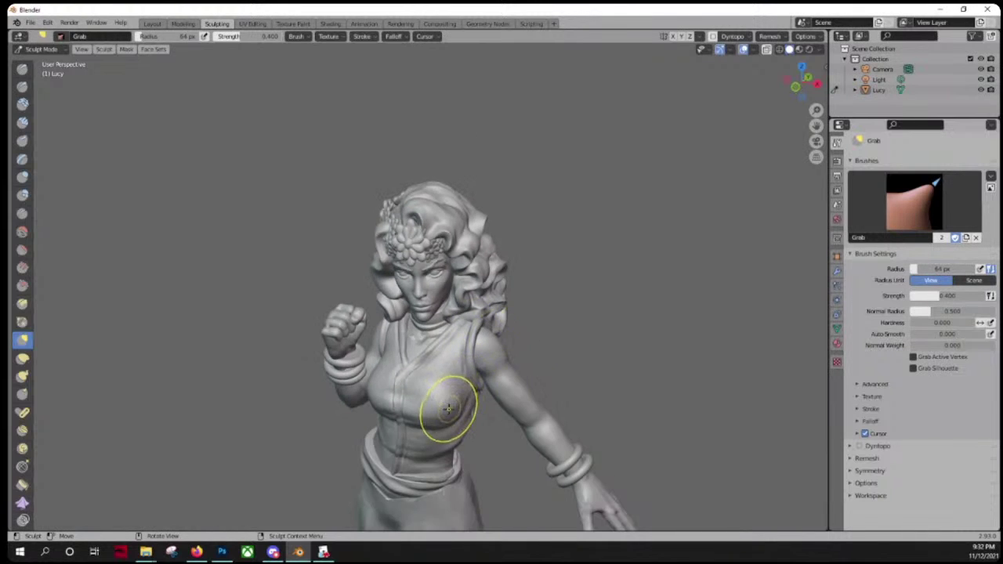
scroll(448, 407, "down", 3)
scroll(447, 411, "up", 3)
middle_click_drag(441, 413, 447, 290)
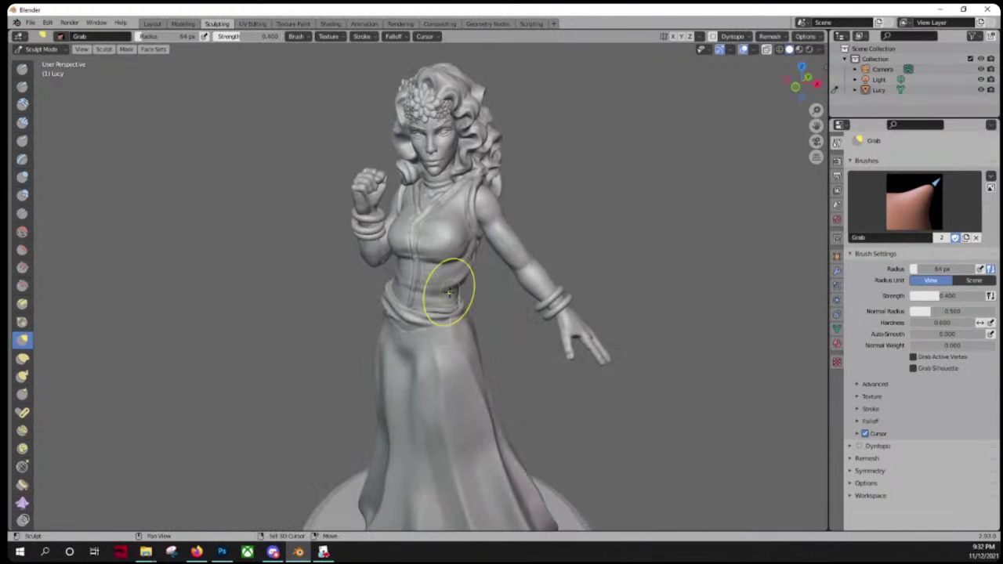
Step: Pull down the skirt's top edge just below the sash on the lowered arm's side with the Grab brush
scroll(421, 368, "up", 4)
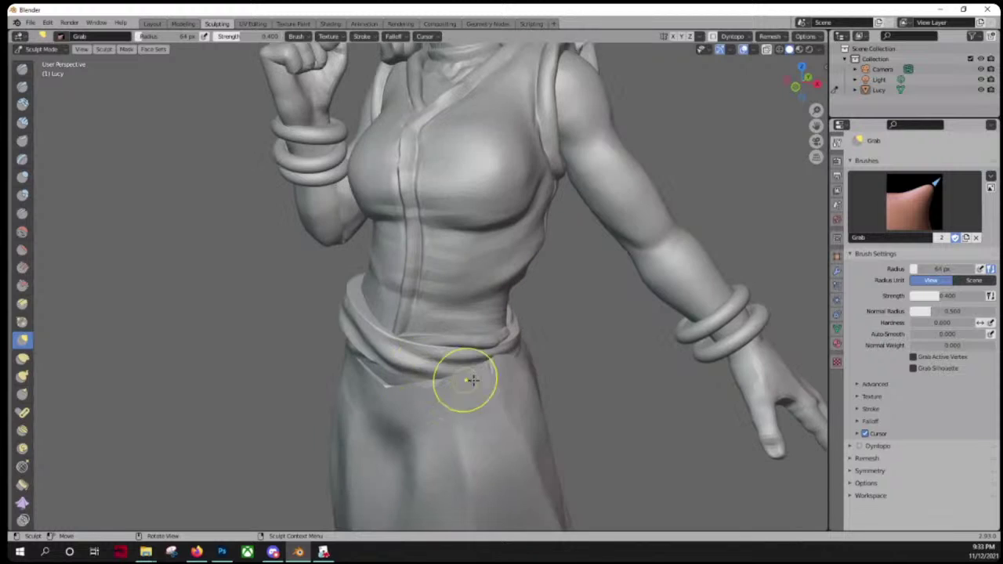
left_click_drag(491, 361, 495, 367)
left_click_drag(494, 368, 497, 373)
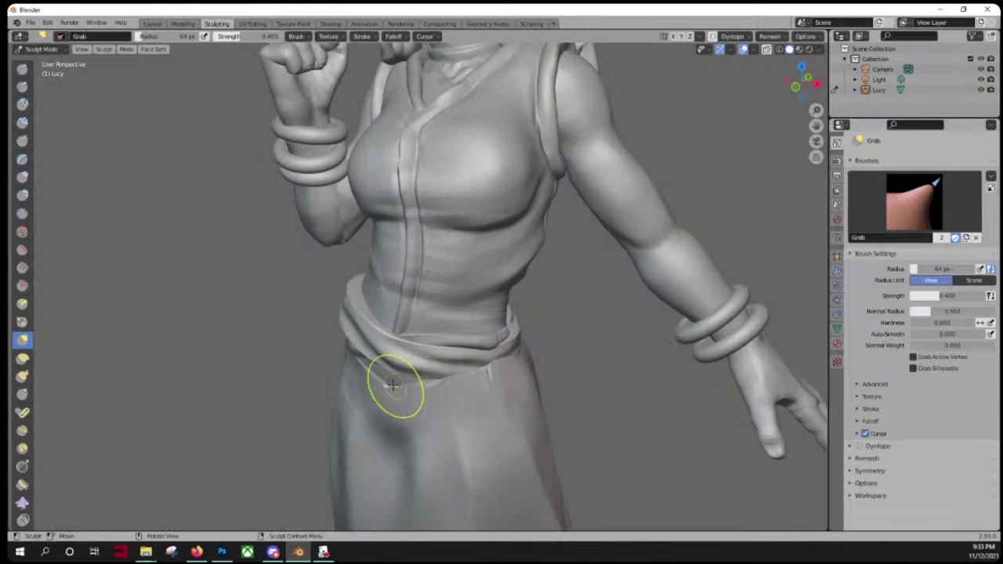
Step: Bend the lowered forearm forward at the elbow using the Pose brush with a 116 px radius
scroll(392, 382, "down", 4)
middle_click_drag(535, 470, 455, 442)
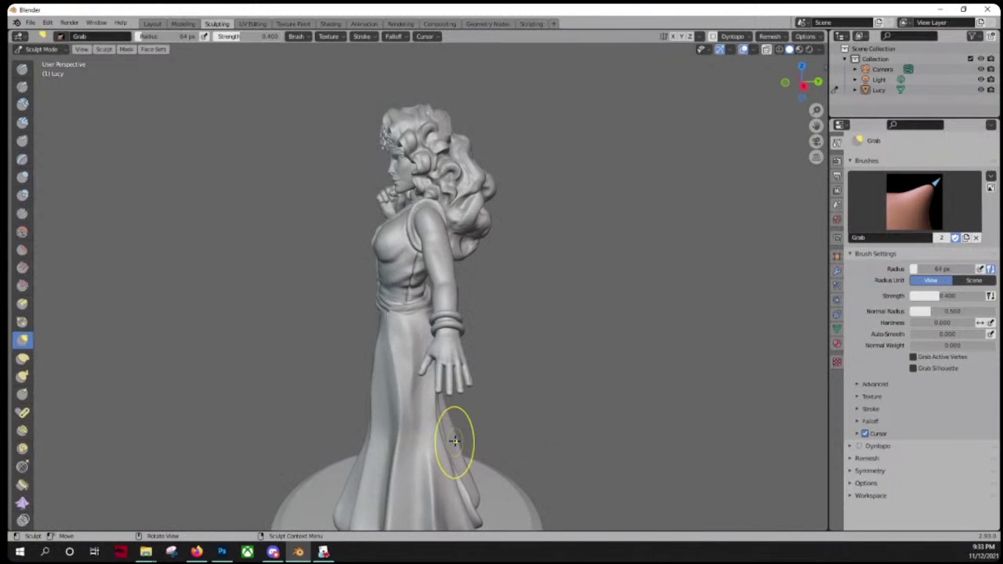
left_click(25, 417)
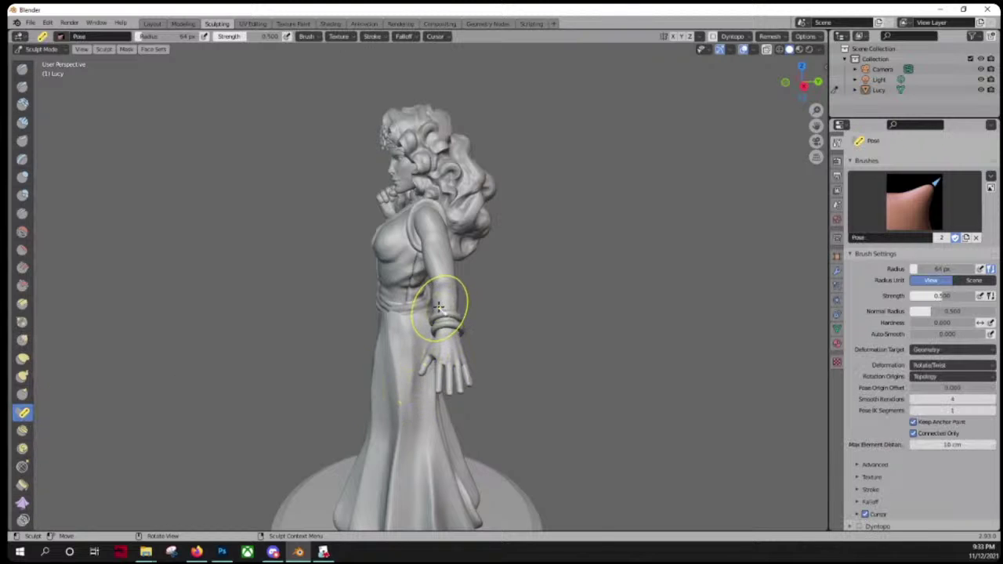
key("f")
left_click(490, 313)
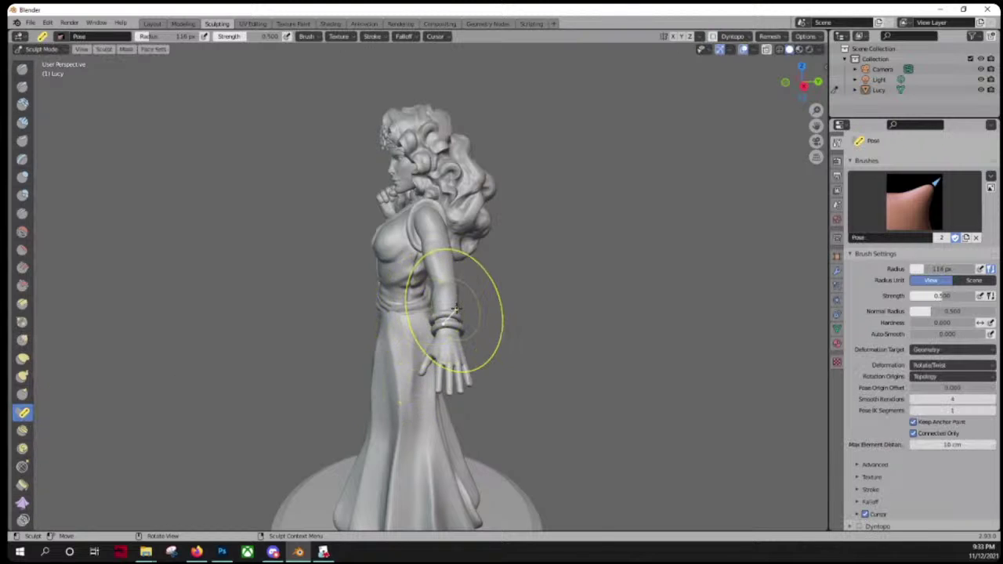
middle_click_drag(443, 311, 358, 291)
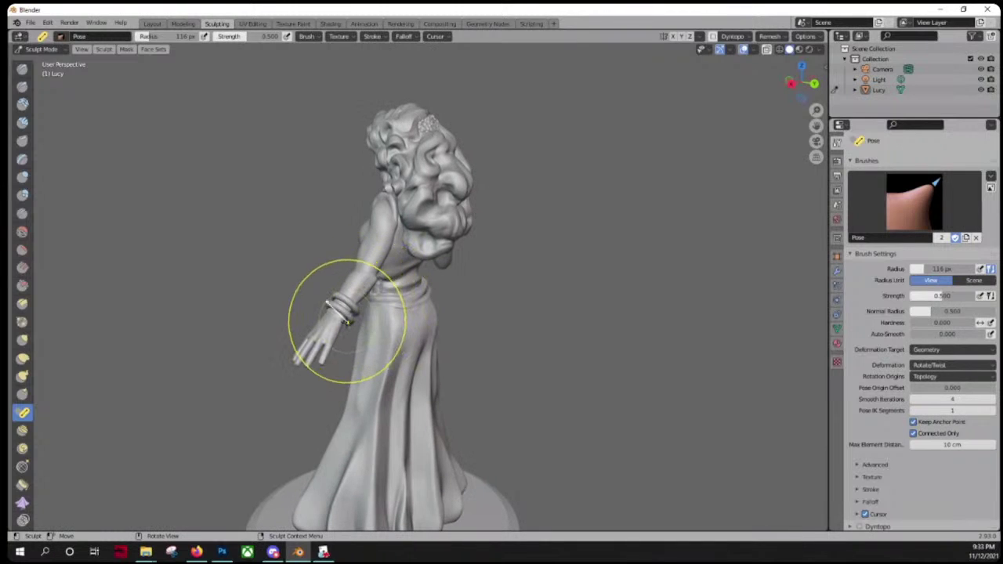
left_click_drag(327, 336, 291, 325)
middle_click_drag(291, 325, 365, 296)
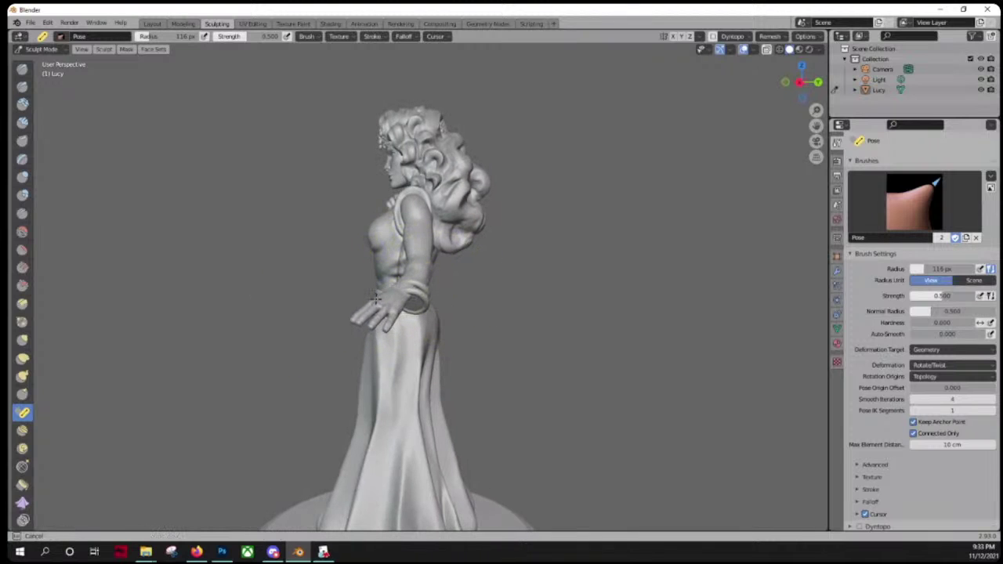
Step: Rotate the bent forearm further across the front of the body with Pose strokes from several angles
middle_click_drag(376, 298, 417, 325)
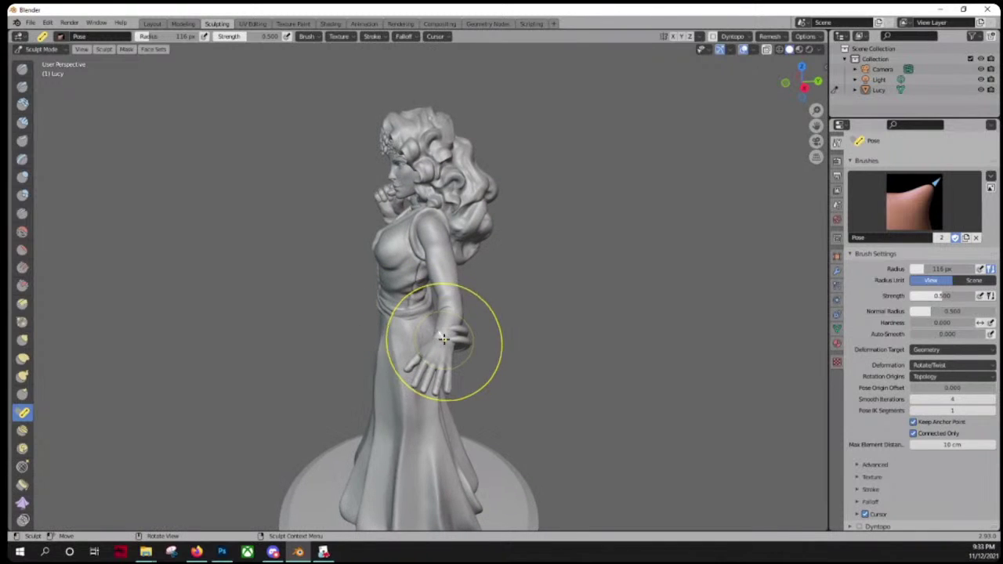
left_click_drag(435, 347, 402, 342)
middle_click_drag(402, 341, 484, 321)
left_click_drag(486, 318, 473, 328)
middle_click_drag(472, 328, 452, 345)
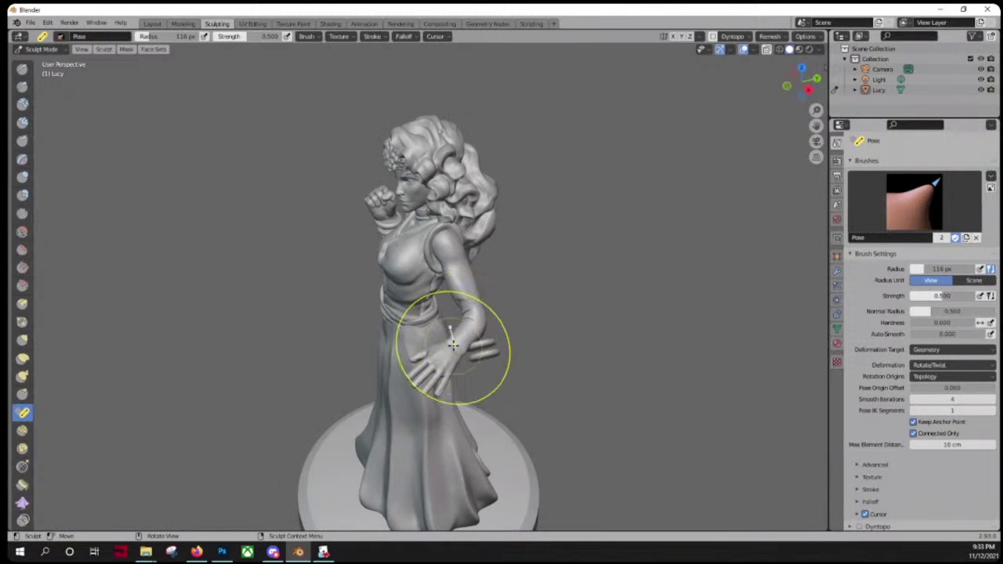
left_click_drag(448, 351, 443, 351)
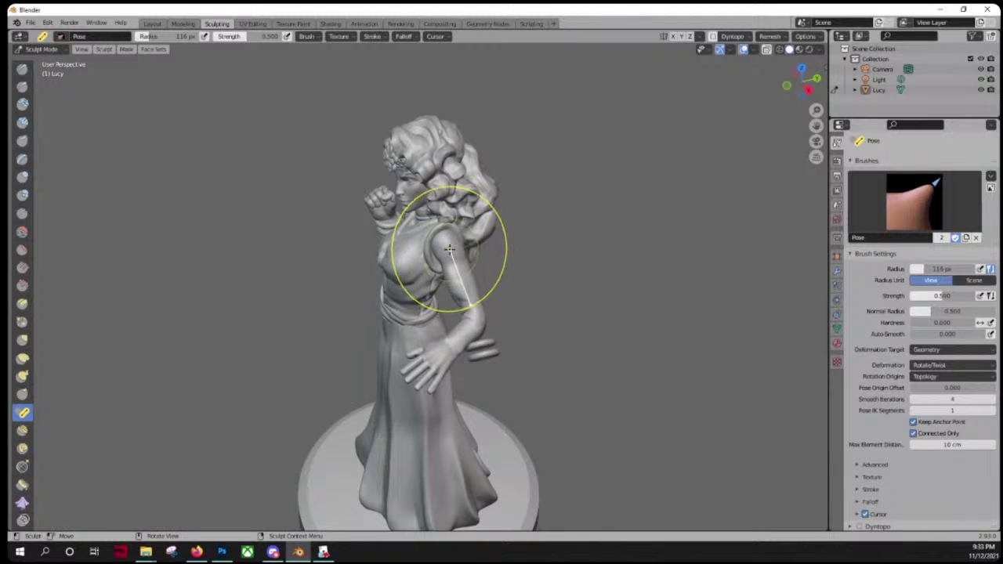
left_click_drag(449, 249, 444, 249)
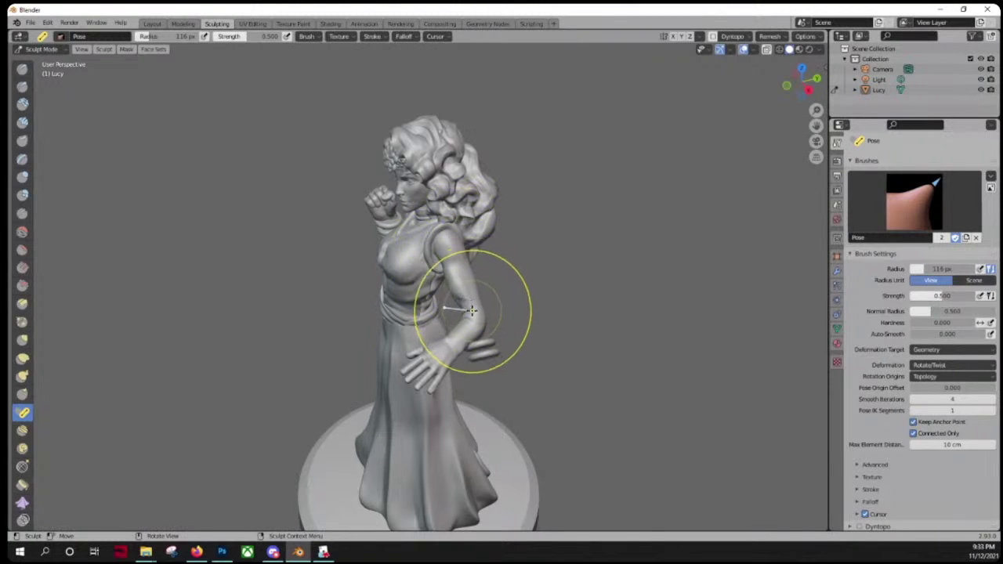
Step: Enlarge the Pose brush radius to 211 px and adjust the position of the whole bent arm
key("f")
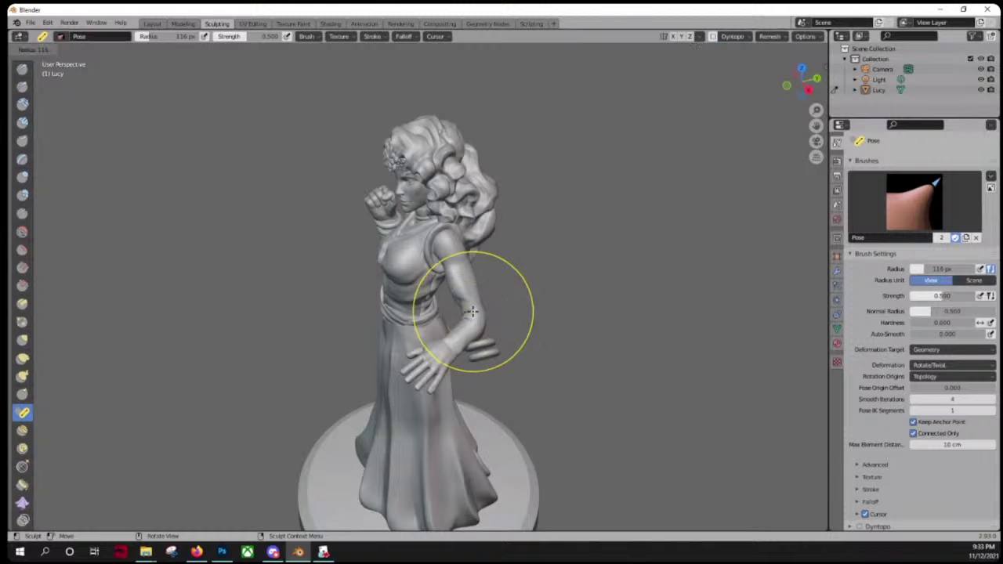
left_click(494, 310)
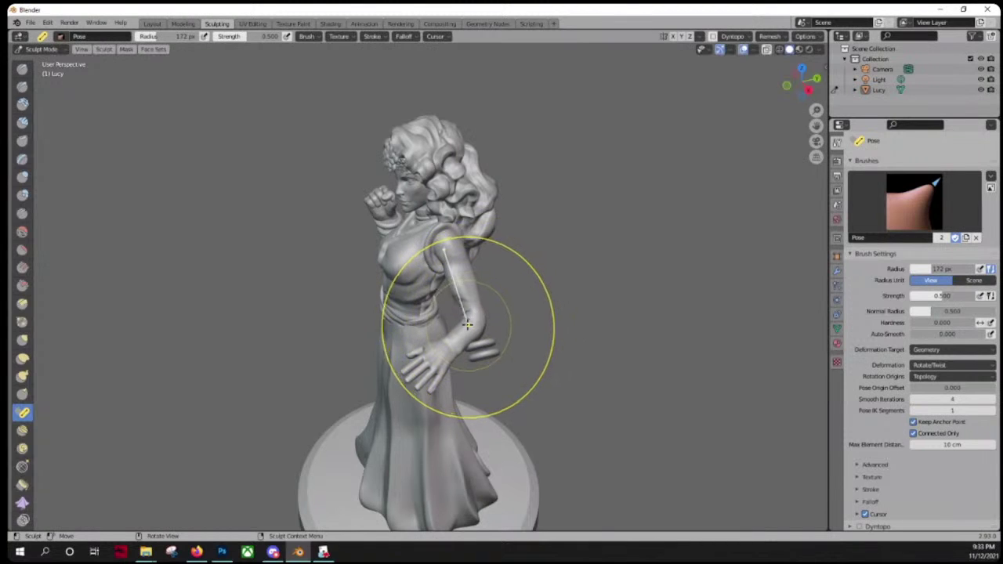
key("f")
left_click(492, 309)
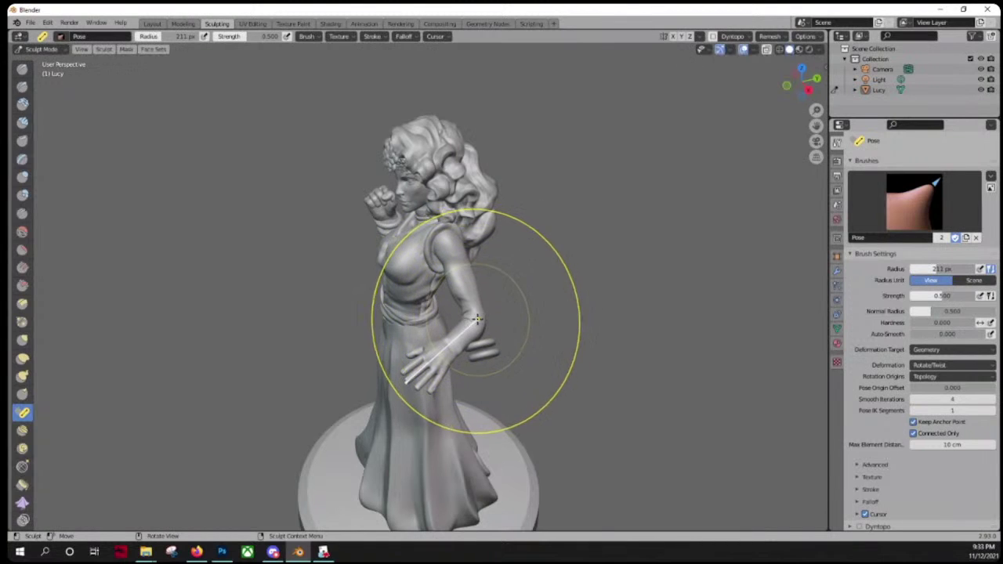
left_click_drag(468, 310, 454, 321)
middle_click_drag(455, 321, 482, 320)
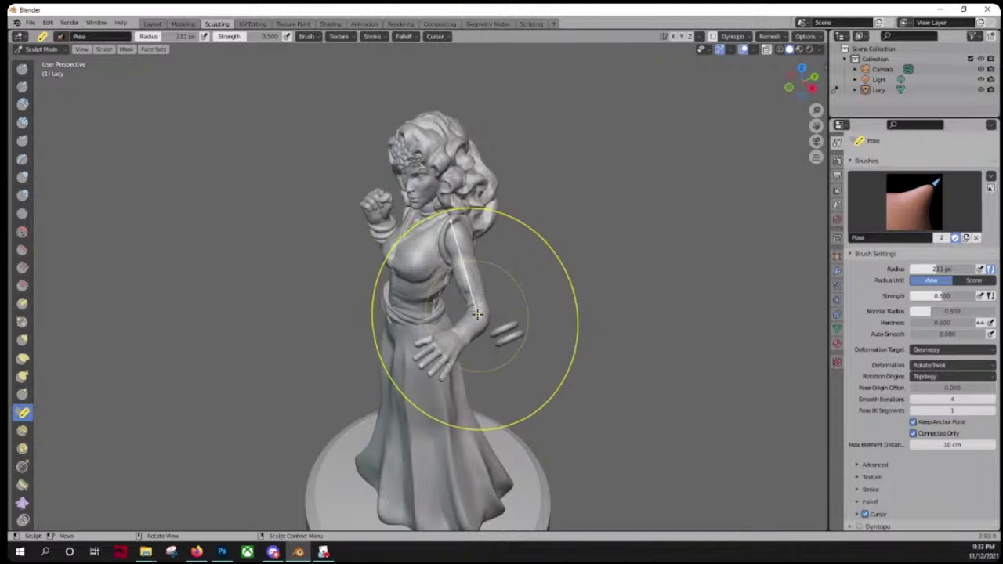
left_click_drag(477, 314, 469, 316)
middle_click_drag(469, 315, 517, 304)
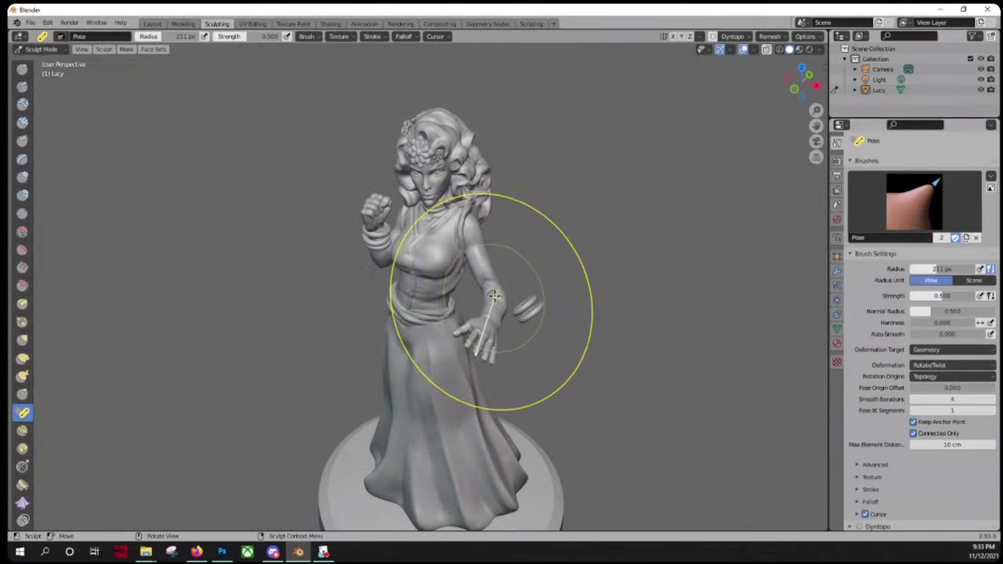
left_click_drag(493, 295, 512, 294)
Step: Smooth the creases on the inside of the bent elbow using the Smooth brush with a 73 px radius
middle_click_drag(561, 261, 501, 293)
scroll(508, 317, "up", 6)
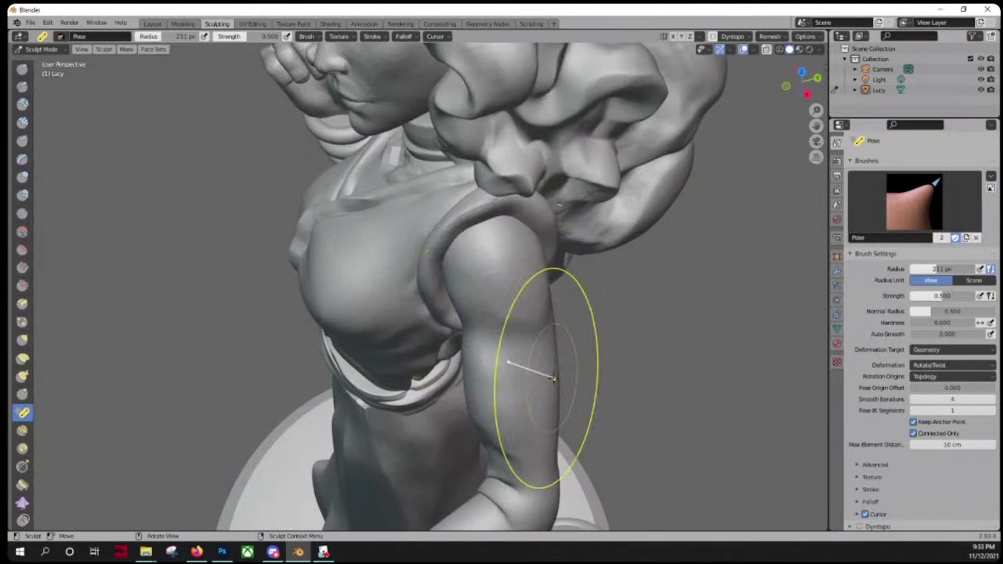
left_click(22, 232)
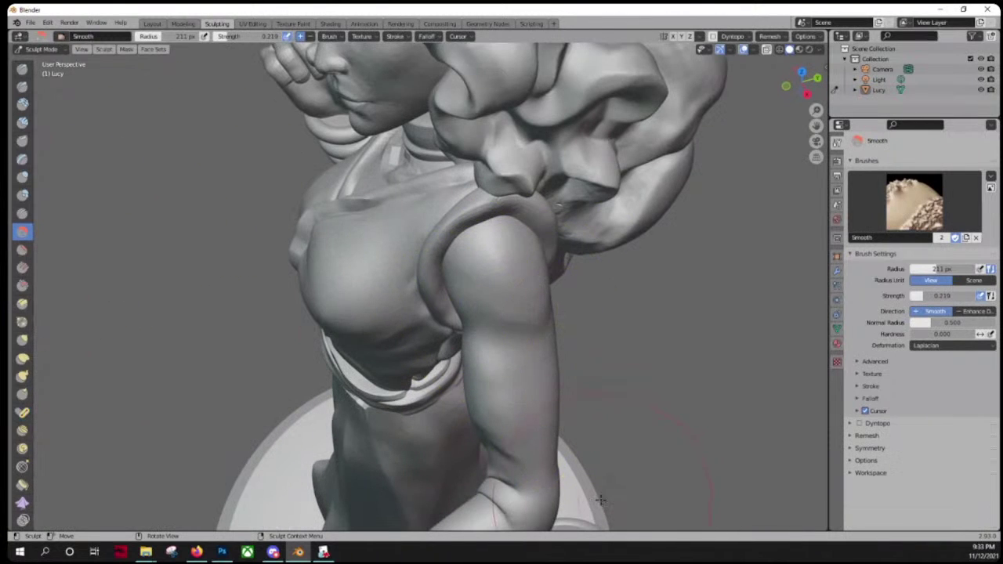
scroll(600, 500, "up", 3)
key("f")
left_click(524, 465)
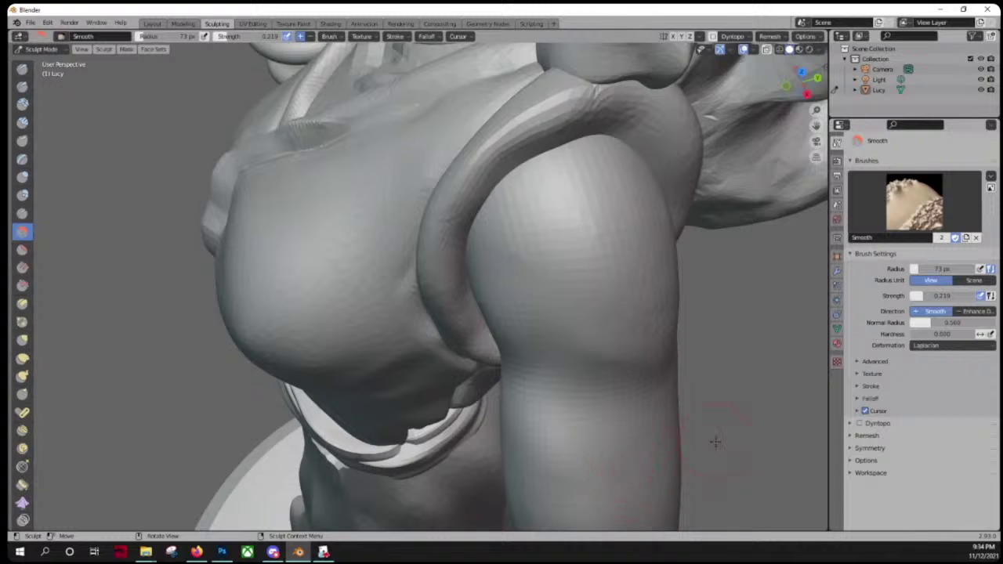
mouse_move(716, 442)
middle_mouse_down("shift")
mouse_move(707, 381)
mouse_move(721, 305)
middle_mouse_up("shift")
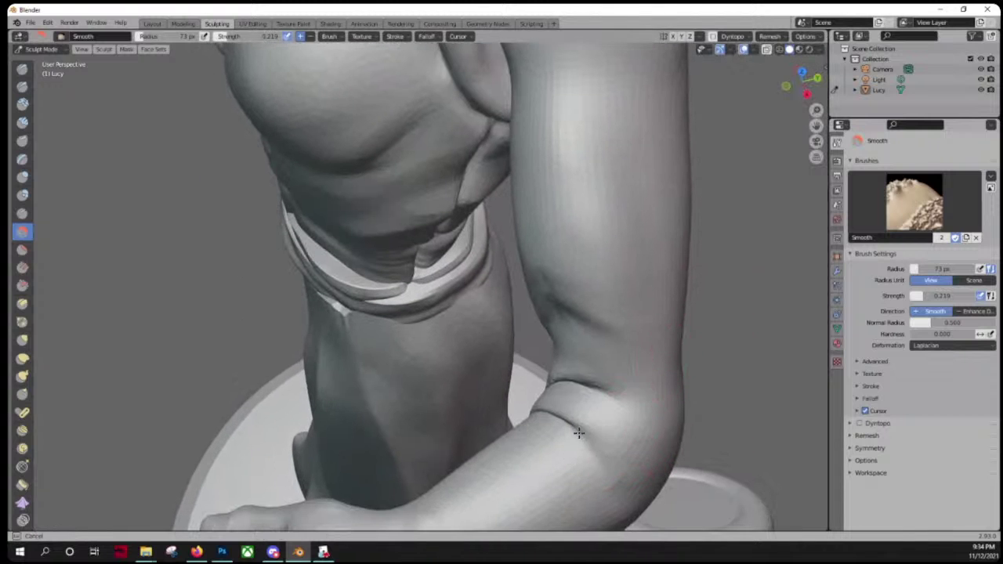
left_click_drag(566, 414, 583, 410)
middle_click_drag(583, 409, 608, 403)
mouse_move(661, 324)
left_mouse_down()
mouse_move(659, 216)
mouse_move(680, 216)
mouse_move(653, 251)
mouse_move(653, 317)
left_mouse_up()
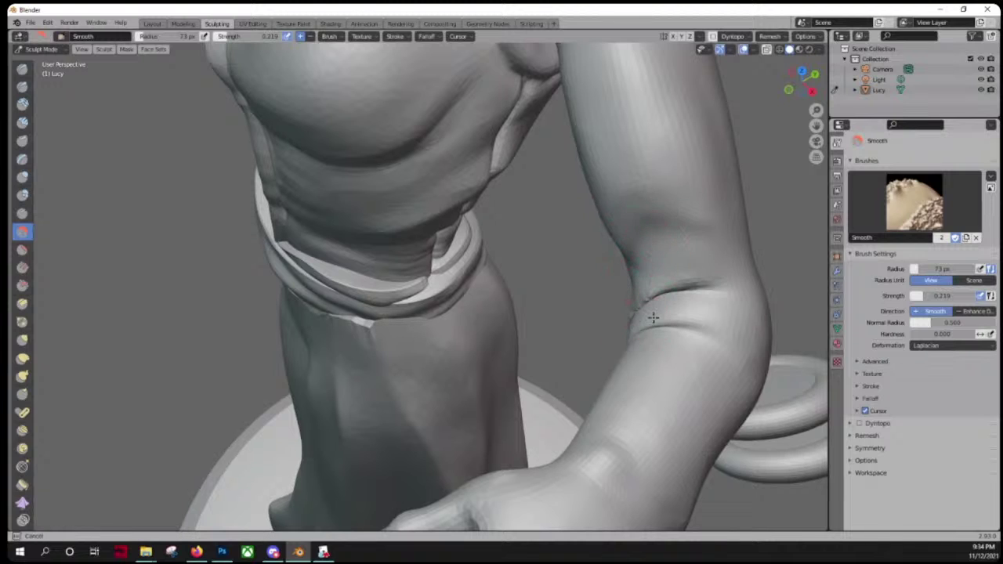
left_click_drag(689, 349, 663, 332)
mouse_move(683, 294)
left_mouse_down()
mouse_move(653, 301)
mouse_move(680, 286)
left_mouse_up()
mouse_move(639, 215)
left_mouse_down()
mouse_move(649, 233)
mouse_move(698, 228)
left_mouse_up()
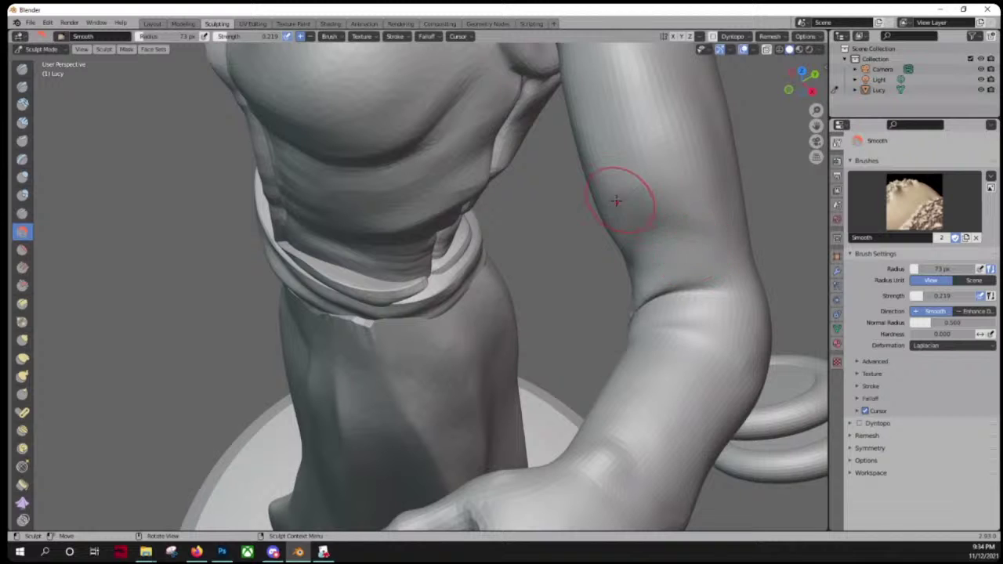
Step: Soften the remaining inner elbow fold and blend it into the forearm with Smooth strokes from front and side views
middle_click_drag(644, 230, 714, 243)
mouse_move(752, 181)
left_mouse_down()
mouse_move(716, 238)
mouse_move(695, 178)
left_mouse_up()
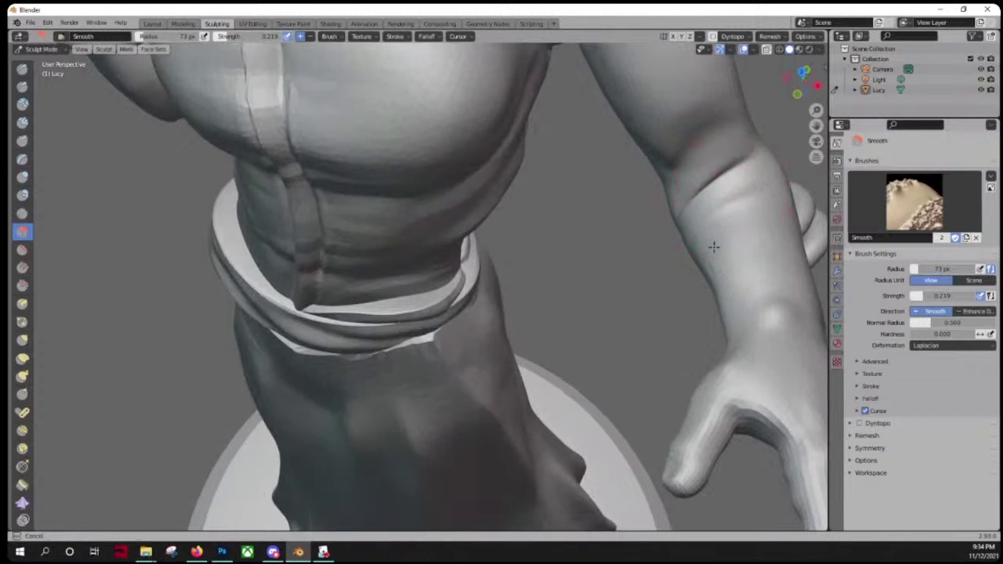
left_click_drag(735, 216, 725, 215)
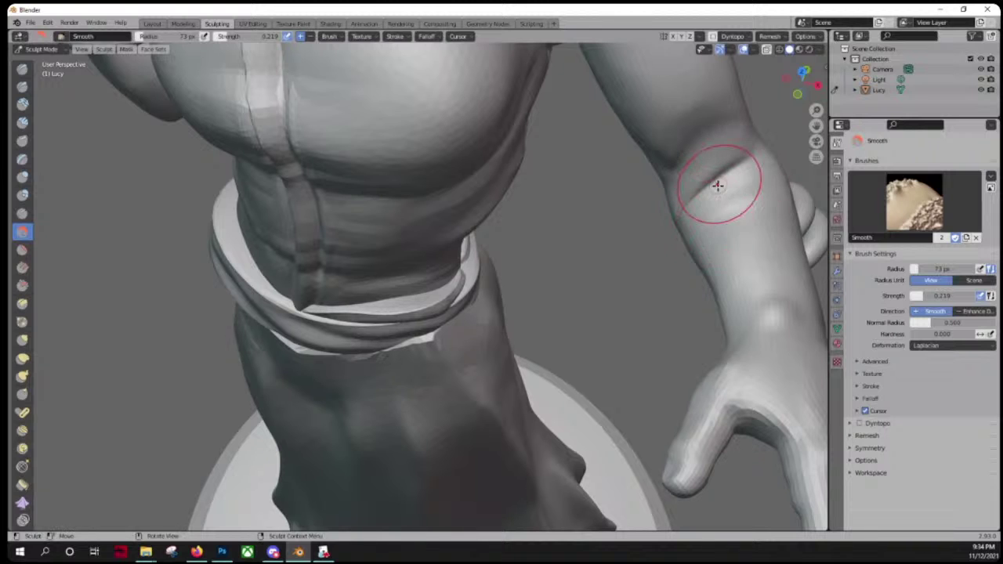
middle_click_drag(736, 235, 687, 235)
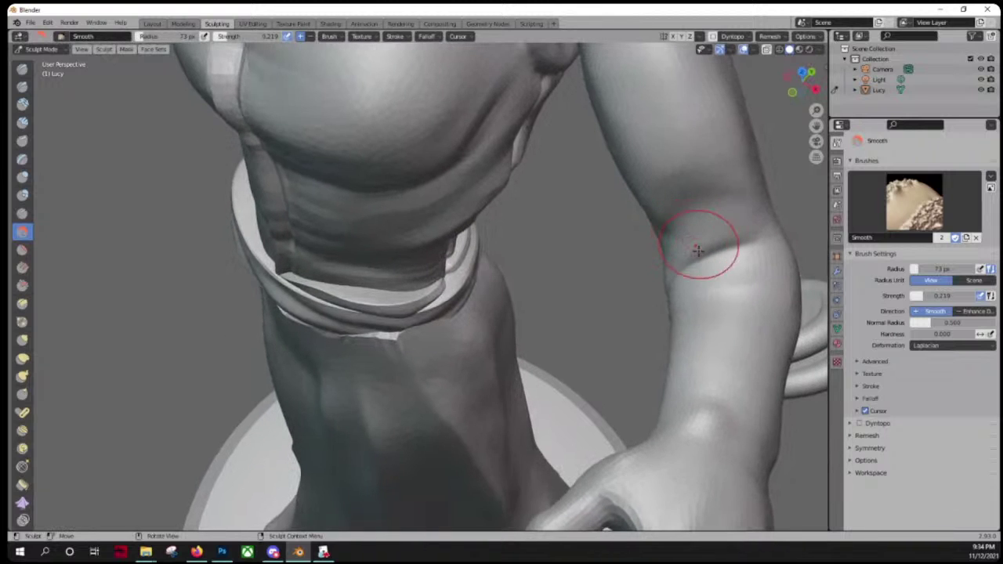
middle_click_drag(713, 298, 691, 297)
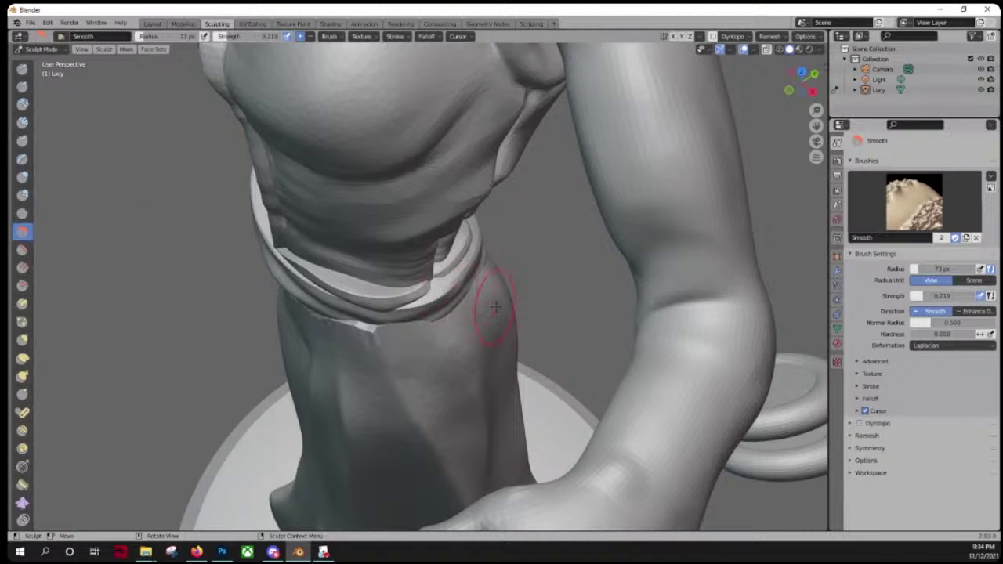
scroll(615, 324, "down", 3)
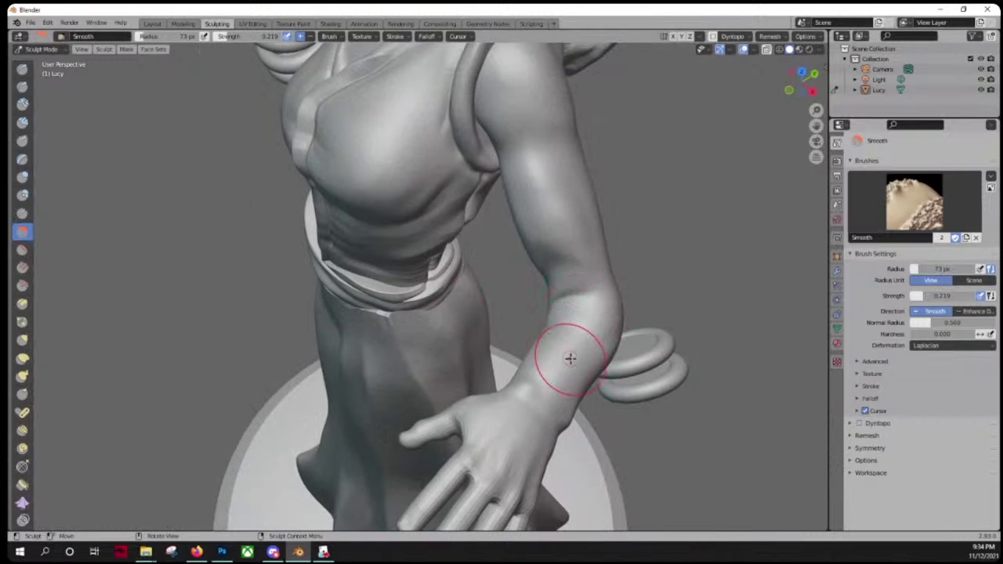
left_click_drag(571, 358, 597, 295)
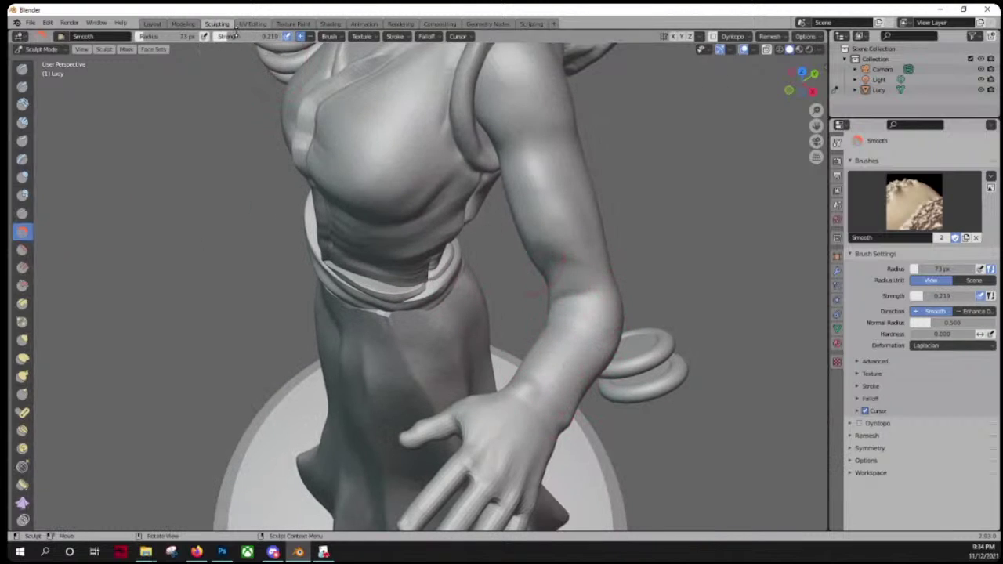
left_click_drag(245, 36, 248, 36)
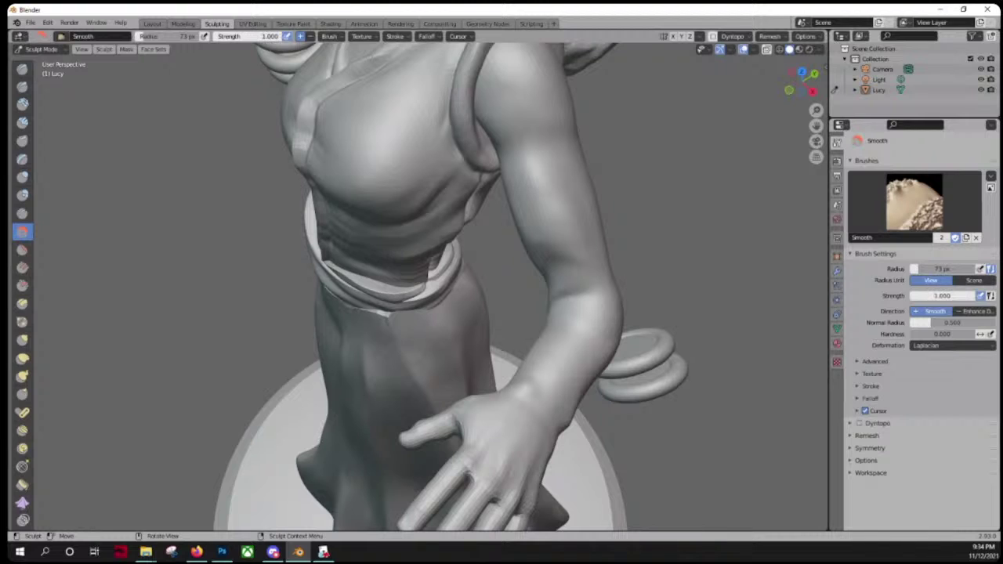
left_click_drag(392, 268, 418, 221)
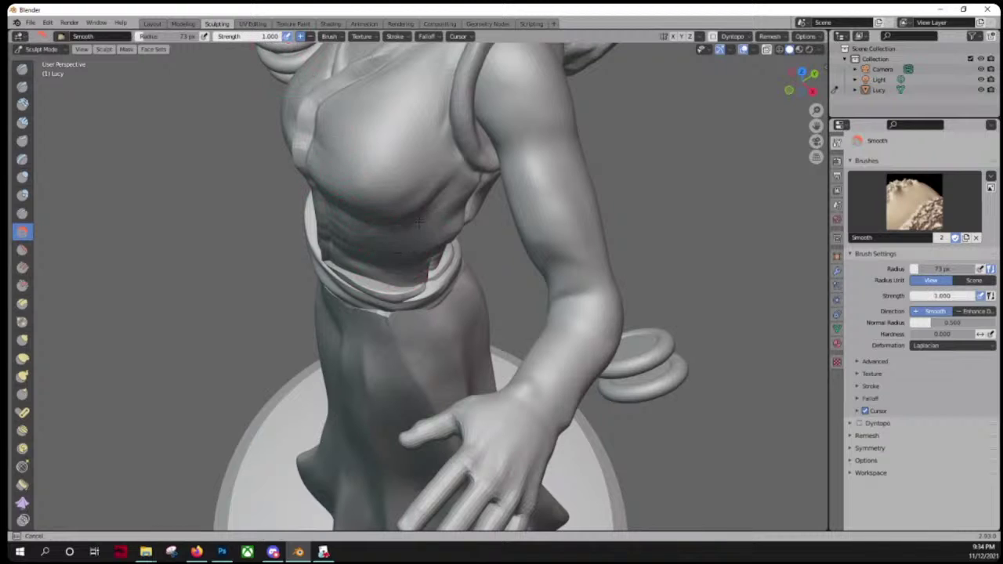
mouse_move(428, 135)
left_mouse_down()
mouse_move(384, 224)
mouse_move(387, 146)
mouse_move(395, 195)
left_mouse_up()
key("ctrl+z")
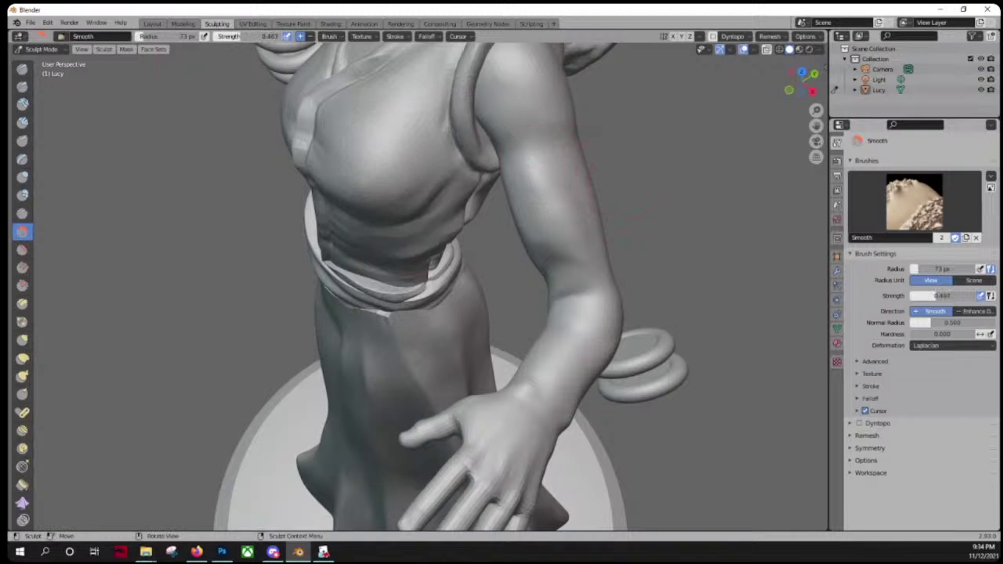
Step: Smooth the sharp bump on the back of the bent elbow with the Smooth brush at 0.333 strength
mouse_move(572, 271)
middle_mouse_down()
mouse_move(531, 284)
mouse_move(420, 255)
middle_mouse_up()
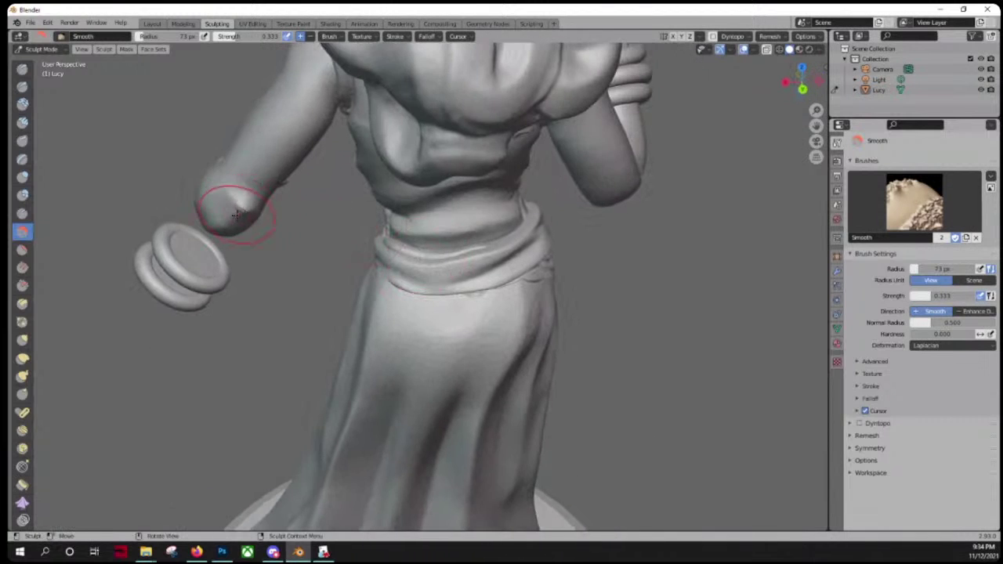
scroll(231, 202, "up", 3)
middle_click_drag(224, 195, 357, 295, "shift")
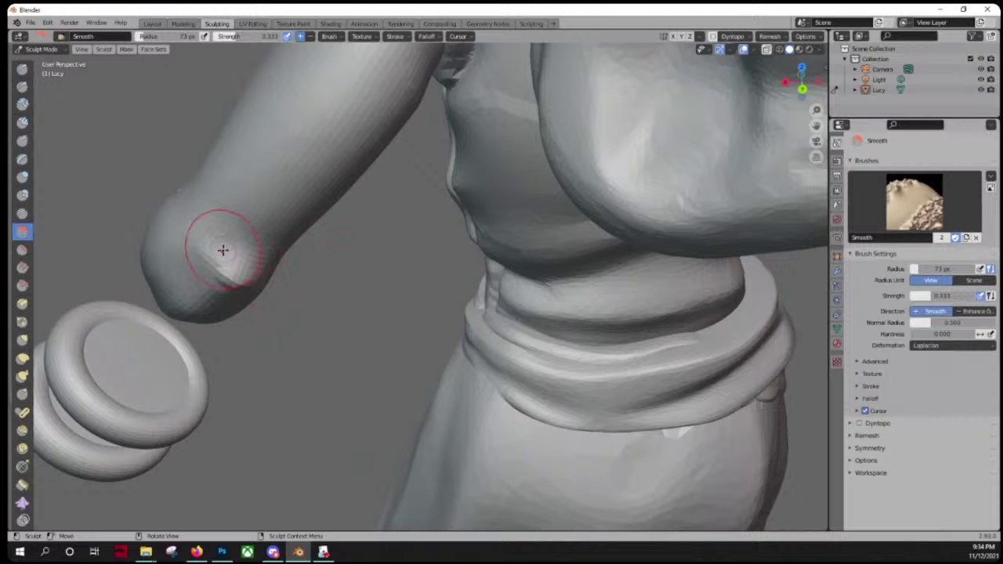
mouse_move(172, 254)
middle_mouse_down()
mouse_move(190, 268)
mouse_move(329, 237)
middle_mouse_up()
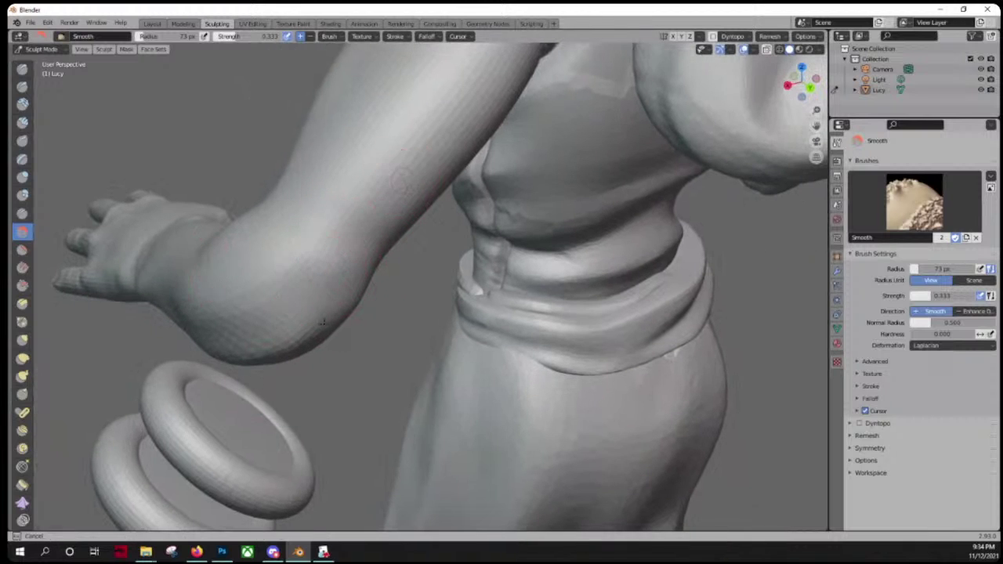
mouse_move(232, 274)
middle_mouse_down()
mouse_move(388, 321)
mouse_move(421, 297)
mouse_move(401, 337)
mouse_move(399, 388)
mouse_move(368, 302)
mouse_move(209, 287)
mouse_move(251, 295)
mouse_move(201, 266)
mouse_move(142, 270)
mouse_move(282, 284)
mouse_move(237, 287)
mouse_move(180, 259)
mouse_move(198, 241)
mouse_move(314, 259)
mouse_move(231, 271)
mouse_move(474, 308)
mouse_move(463, 315)
middle_mouse_up()
scroll(421, 297, "down", 7)
scroll(517, 294, "up", 4)
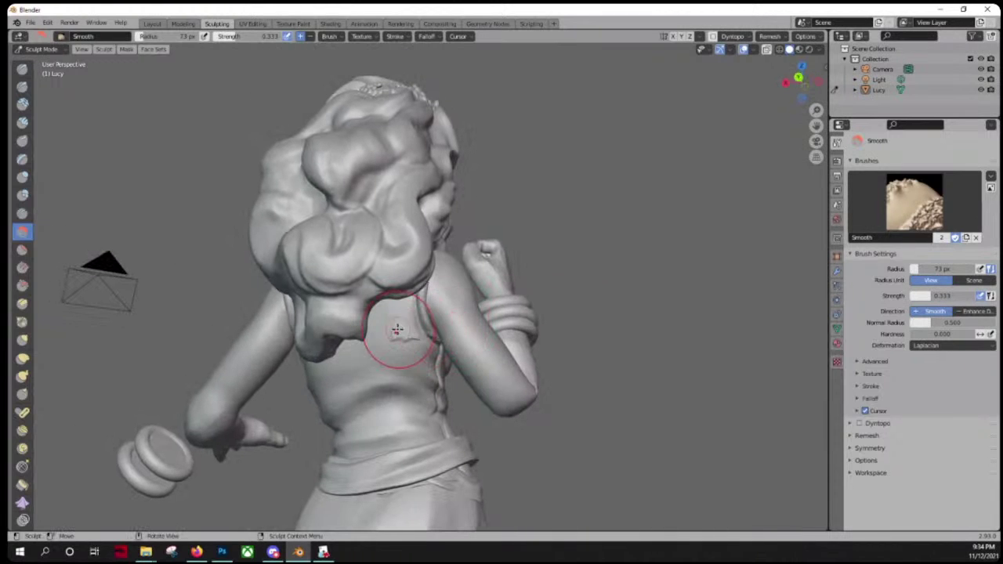
Step: Set the Smooth brush radius to 29 px for working on the back of the bodice
key("f")
left_click(400, 357)
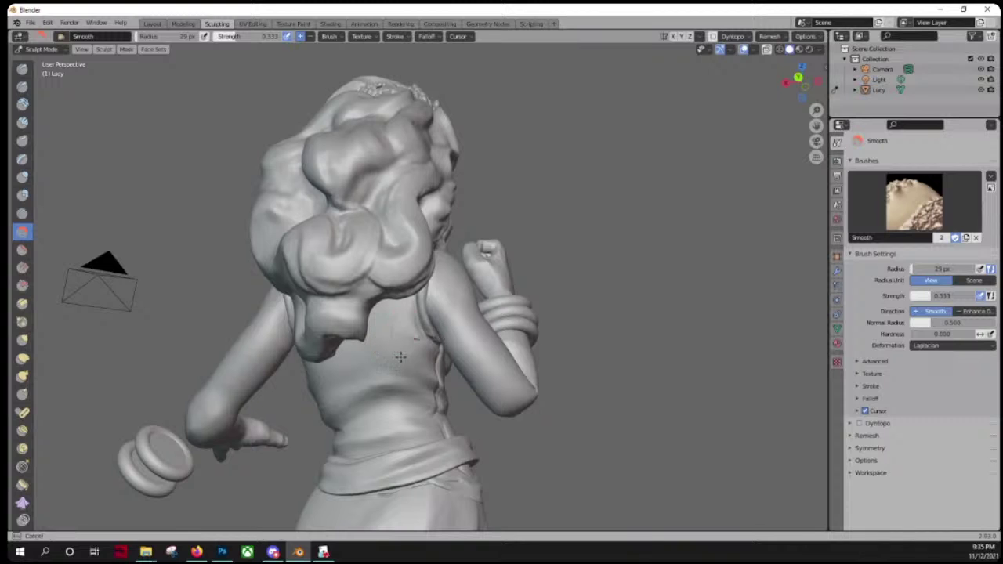
middle_click_drag(398, 333, 378, 362)
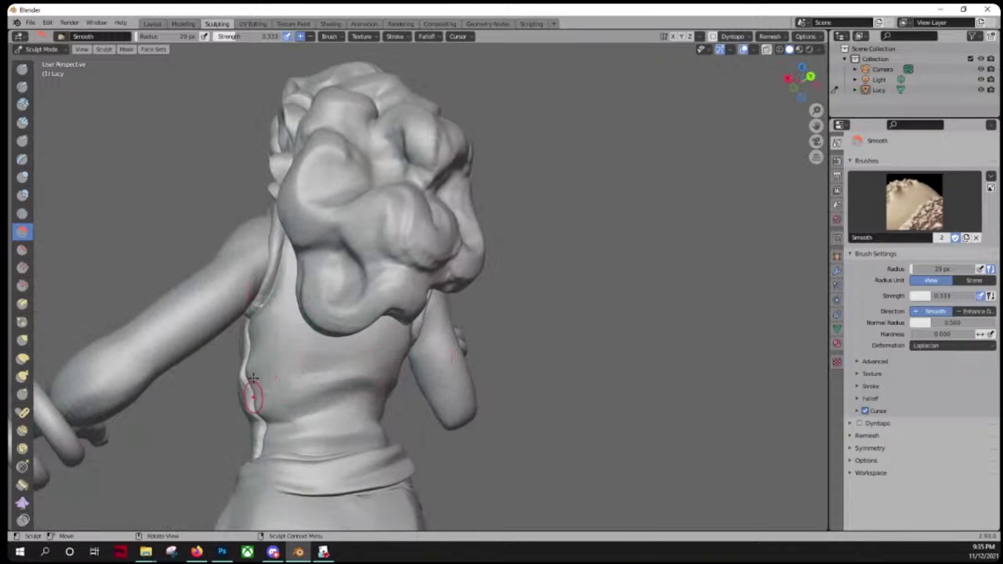
middle_click_drag(167, 371, 295, 392)
Step: Switch the figurine to Edit Mode with the detached bracelets beside the bent arm in view
scroll(336, 415, "down", 7)
scroll(333, 415, "up", 2)
middle_click_drag(593, 442, 464, 340)
scroll(555, 372, "up", 4)
key("Tab")
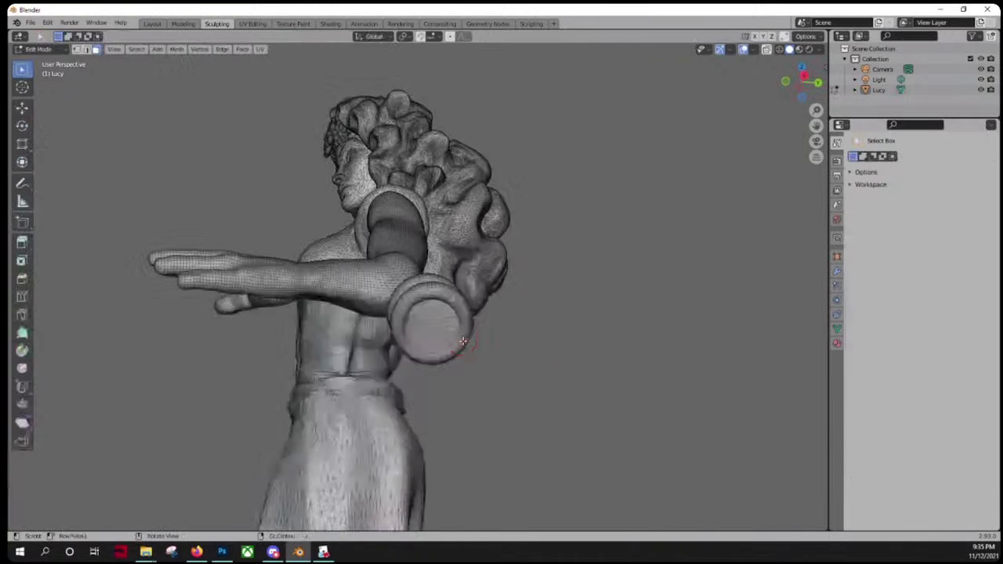
scroll(470, 351, "up", 2)
Step: Select all the cap faces filling the front opening of the outer loose bracelet with Select Circle and delete them
left_click(468, 347)
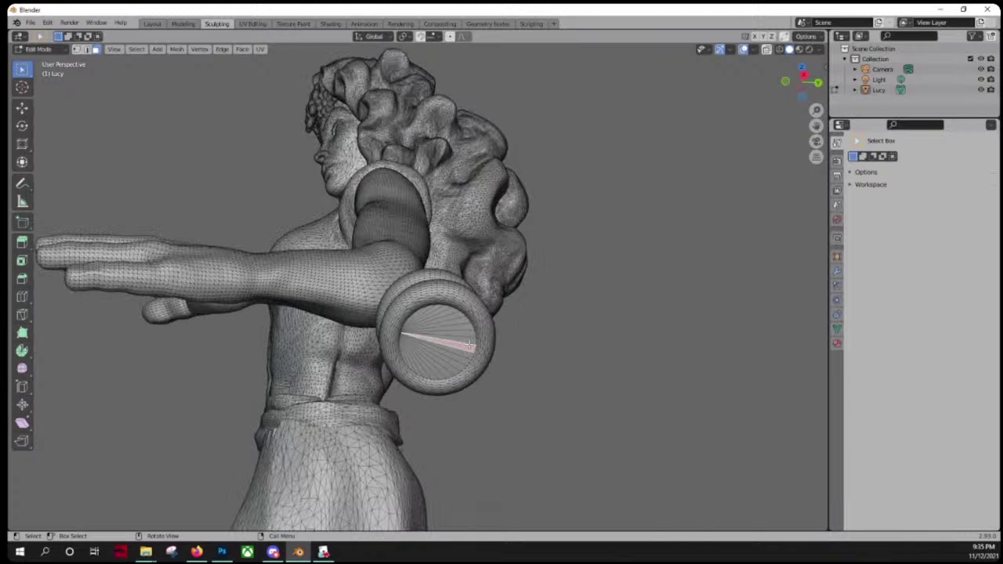
mouse_move(465, 337)
middle_mouse_down()
mouse_move(423, 353)
mouse_move(463, 335)
middle_mouse_up()
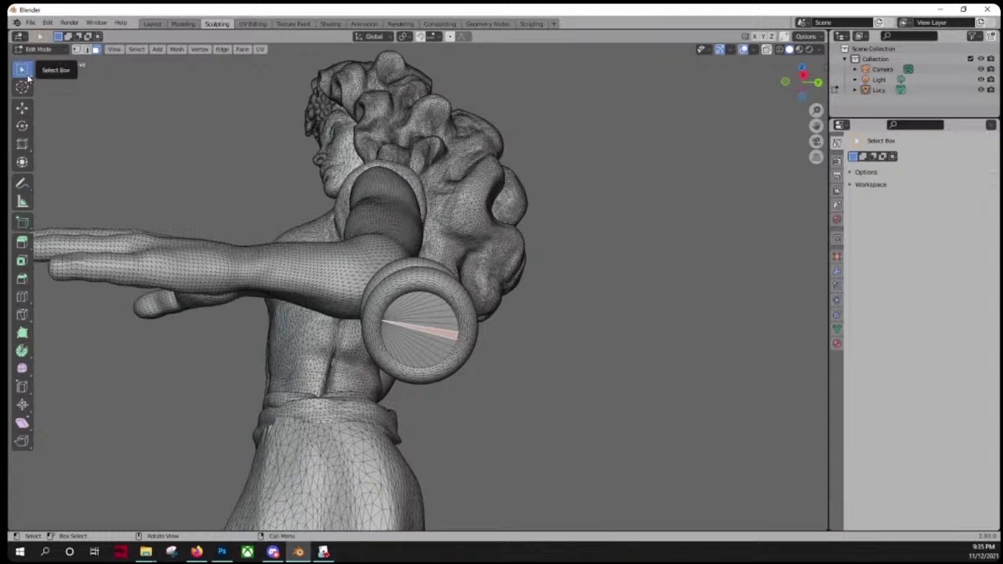
left_click_drag(22, 69, 52, 114)
mouse_move(446, 344)
left_mouse_down()
mouse_move(408, 307)
mouse_move(409, 317)
left_mouse_up()
scroll(414, 319, "up", 6)
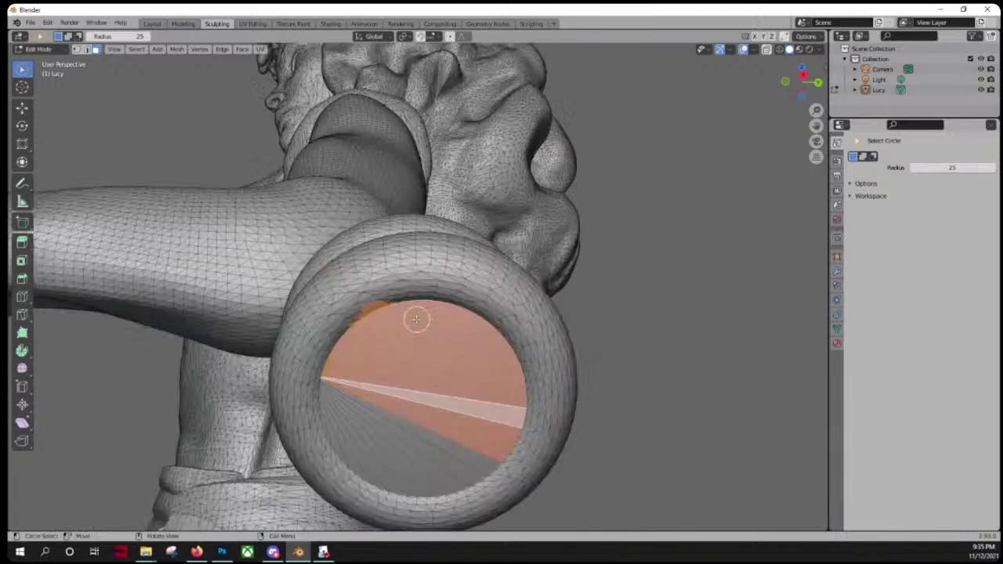
scroll(407, 360, "down", 3)
key("ctrl")
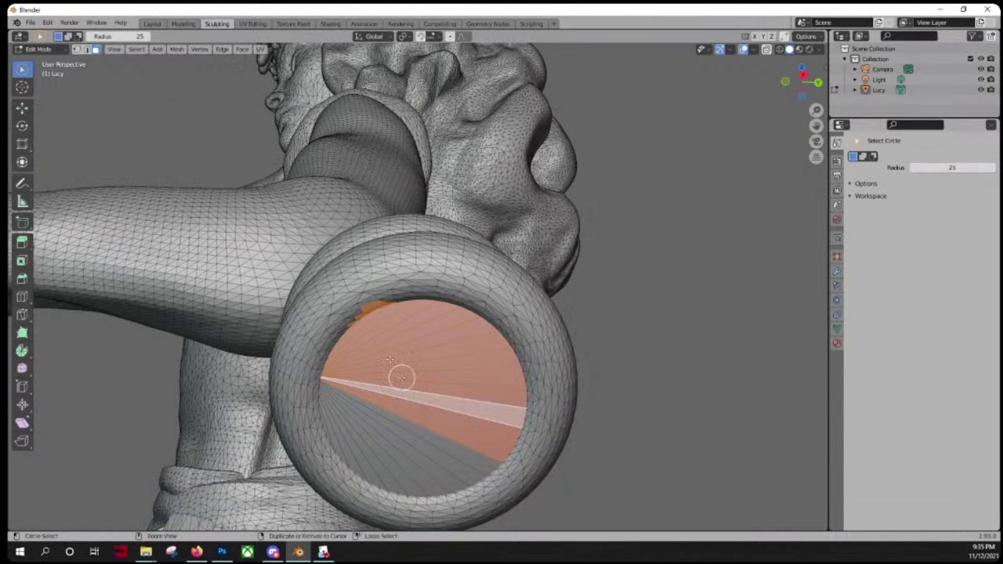
mouse_move(400, 376)
left_mouse_down("ctrl")
mouse_move(385, 321)
mouse_move(361, 342)
mouse_move(378, 376)
mouse_move(355, 410)
mouse_move(337, 415)
left_mouse_up("ctrl")
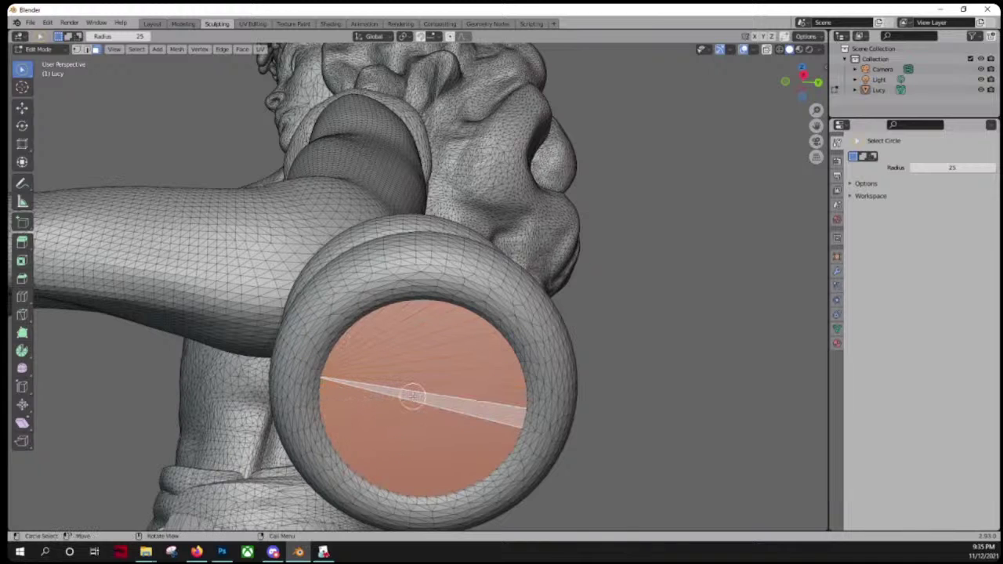
key("x")
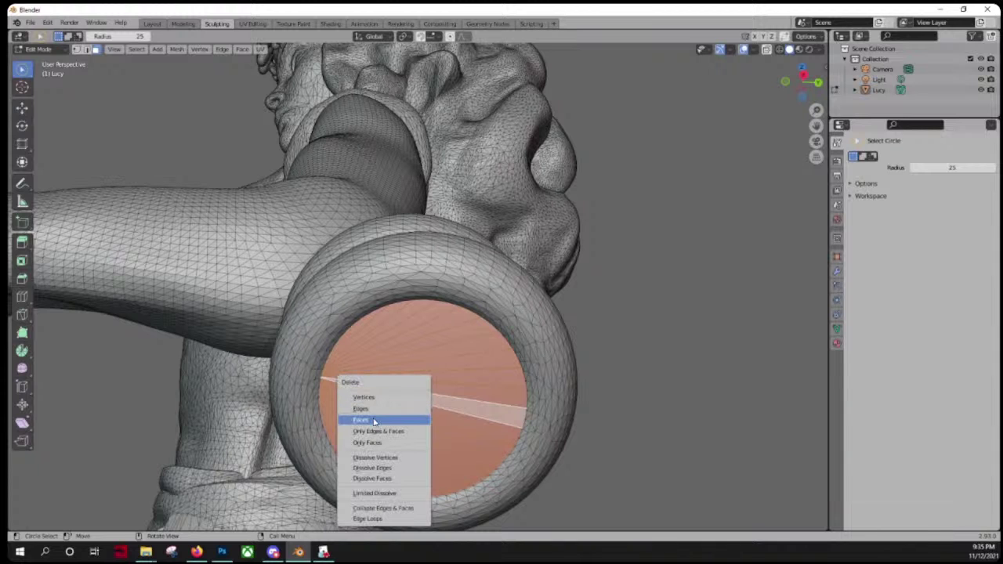
key("Return")
Step: Delete the second fan of faces still closing the outer loose bracelet's opening
scroll(382, 353, "up", 4)
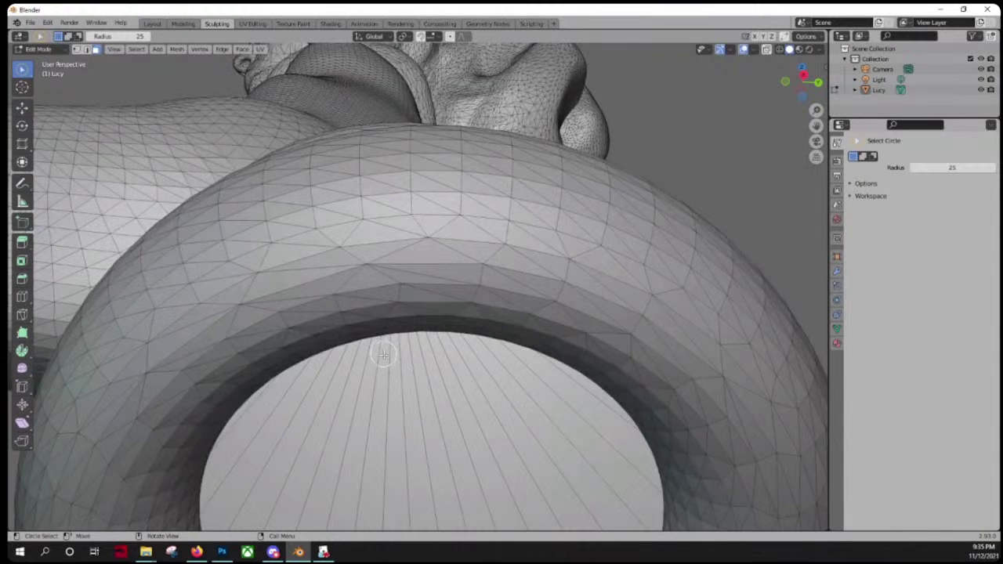
scroll(384, 358, "up", 2)
scroll(384, 357, "down", 5)
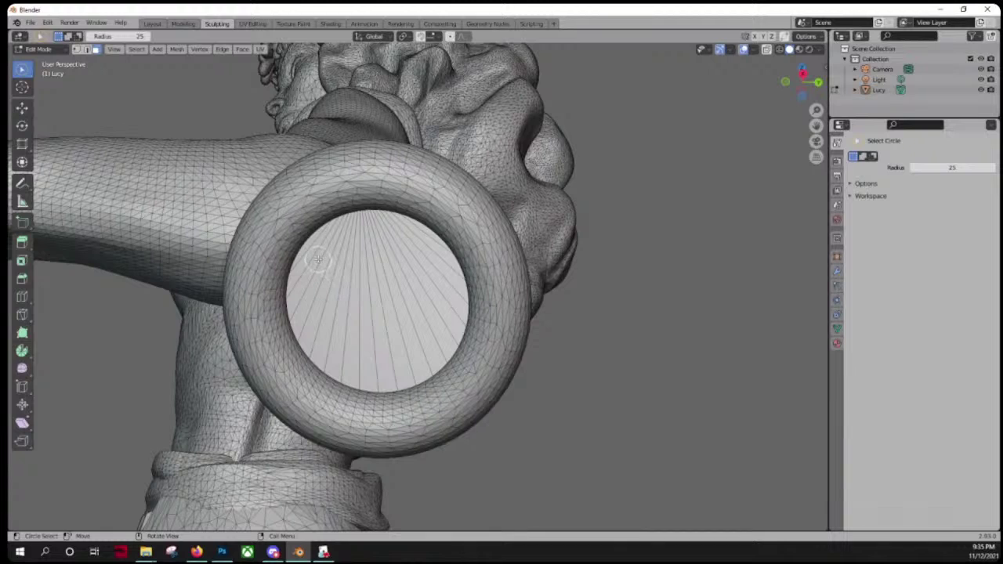
left_click_drag(318, 259, 316, 259)
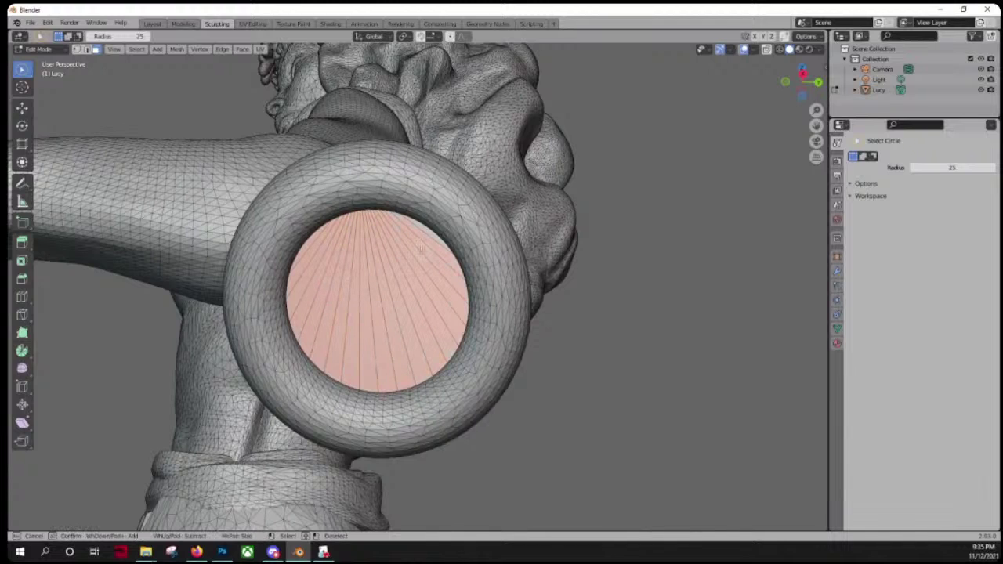
left_click_drag(422, 248, 412, 273)
key("x")
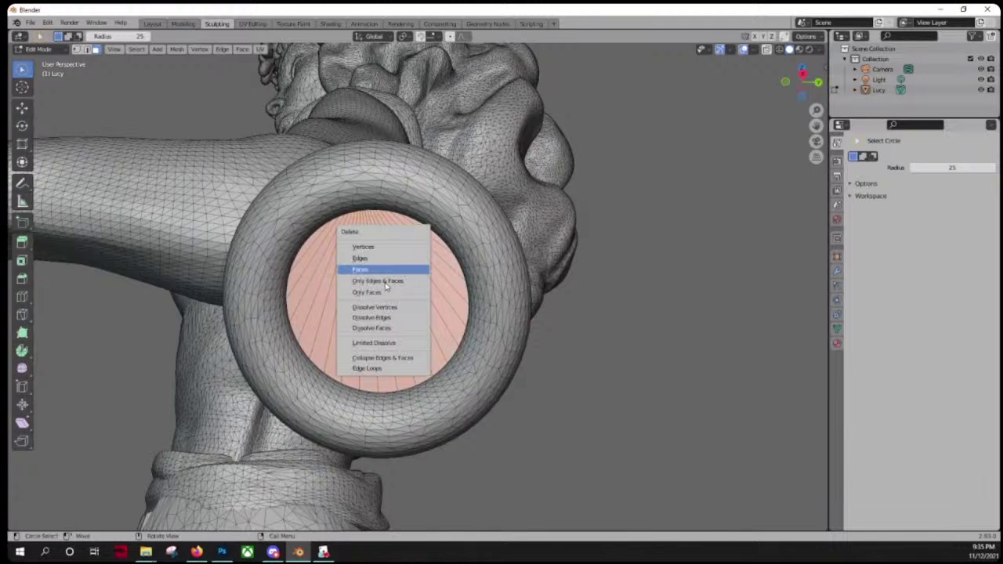
key("Return")
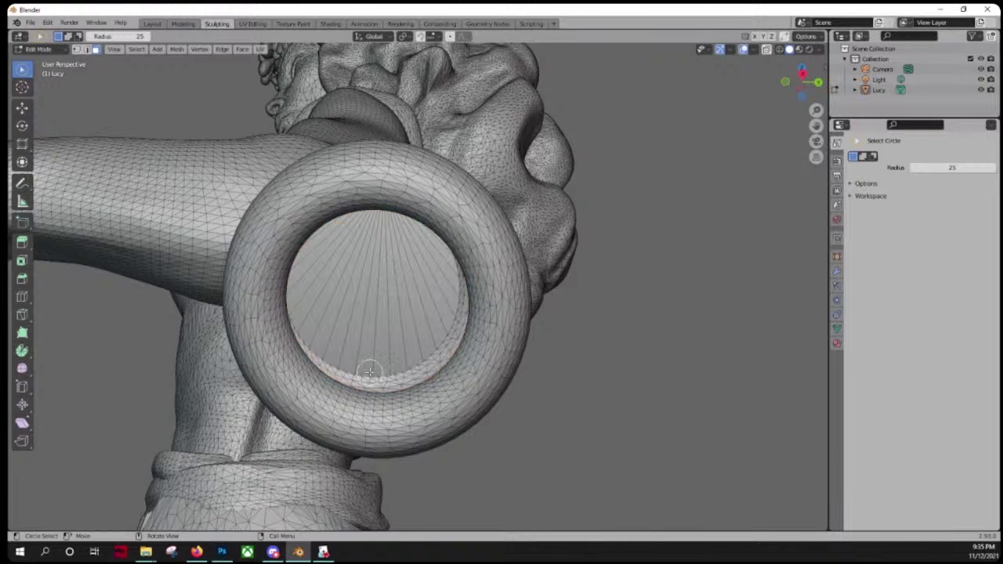
scroll(369, 372, "down", 5)
middle_click_drag(368, 368, 382, 385)
scroll(381, 384, "down", 2)
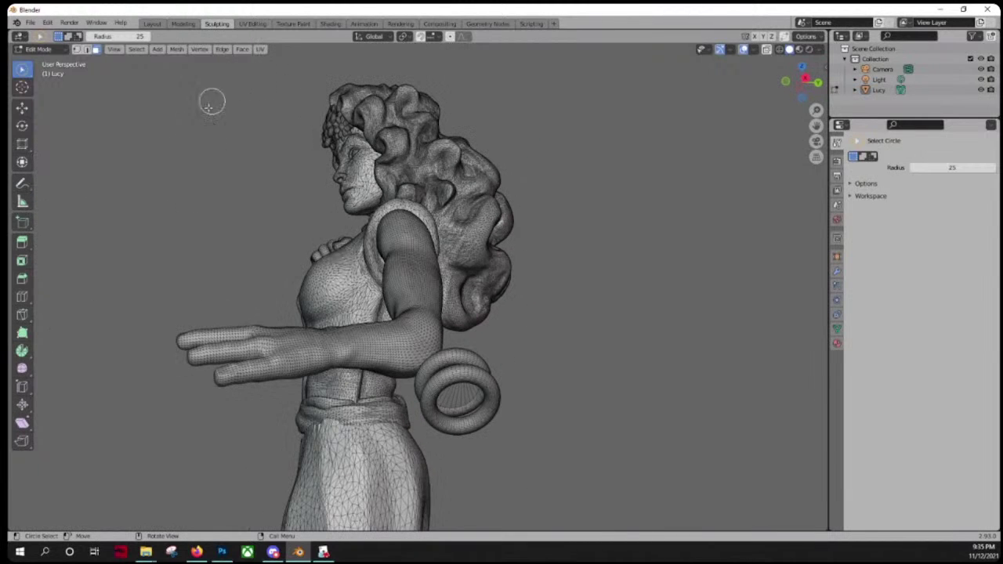
Step: Choose Select Box and display the figurine in wireframe shading around the two loose bracelets
left_click(218, 24)
middle_click_drag(242, 152, 269, 181)
middle_click_drag(537, 306, 494, 311)
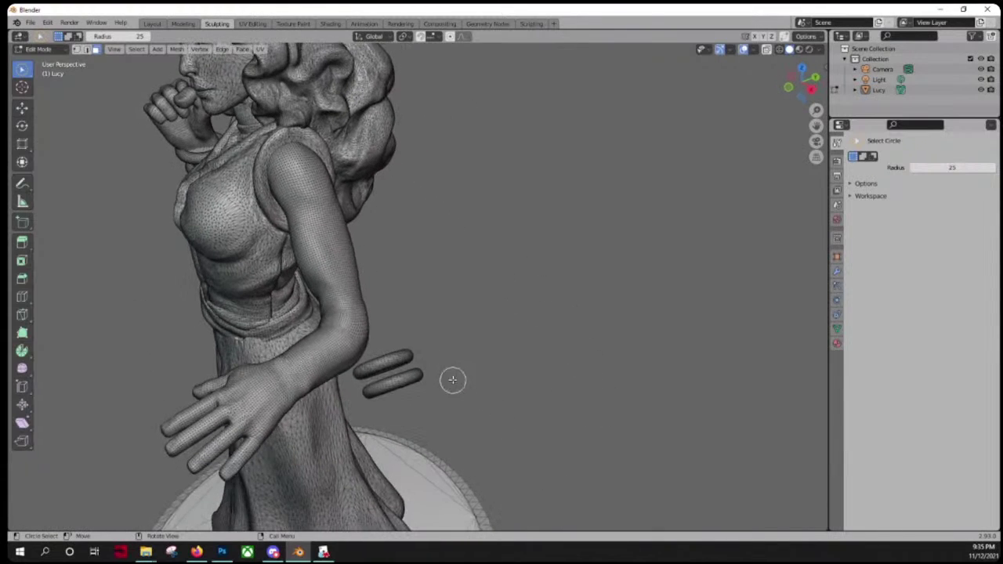
middle_click_drag(452, 379, 441, 365)
left_click(24, 70)
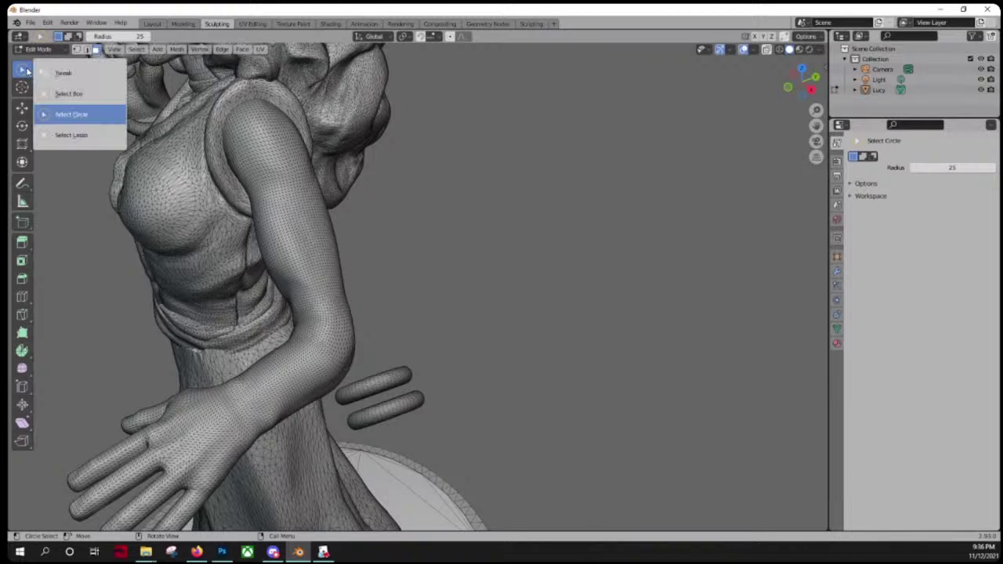
left_click(69, 93)
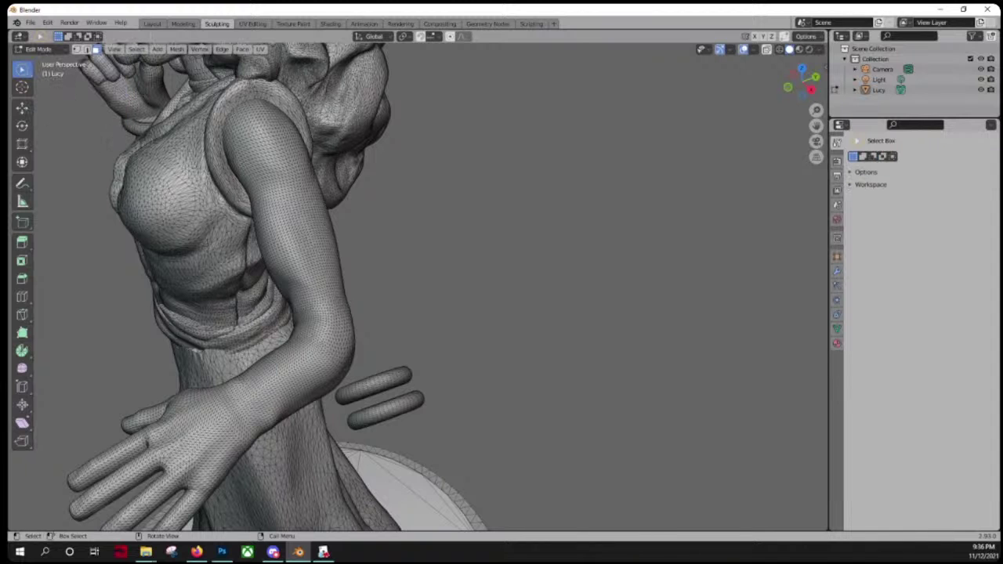
left_click(780, 50)
scroll(426, 329, "up", 6)
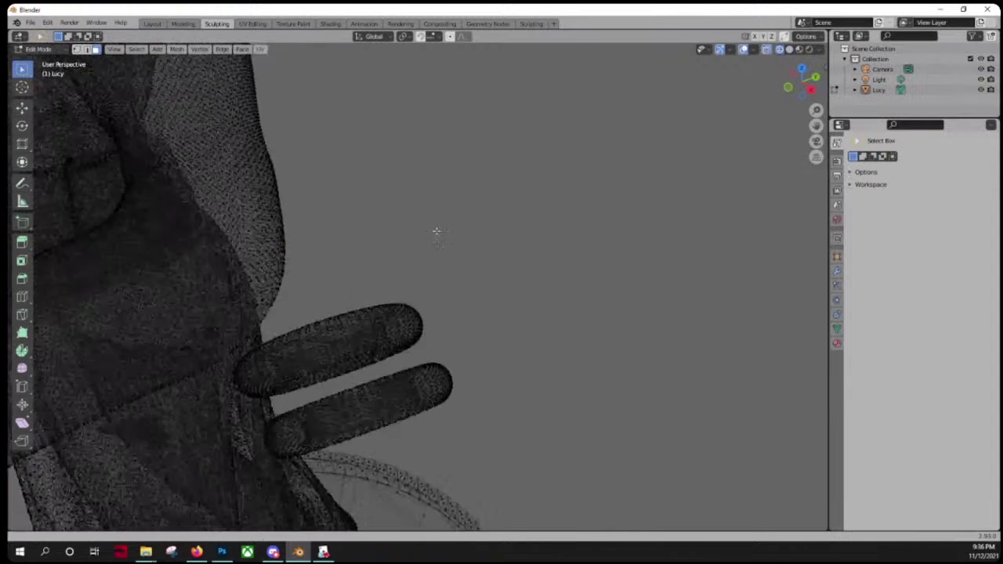
mouse_move(437, 210)
middle_mouse_down()
mouse_move(457, 214)
mouse_move(454, 206)
middle_mouse_up()
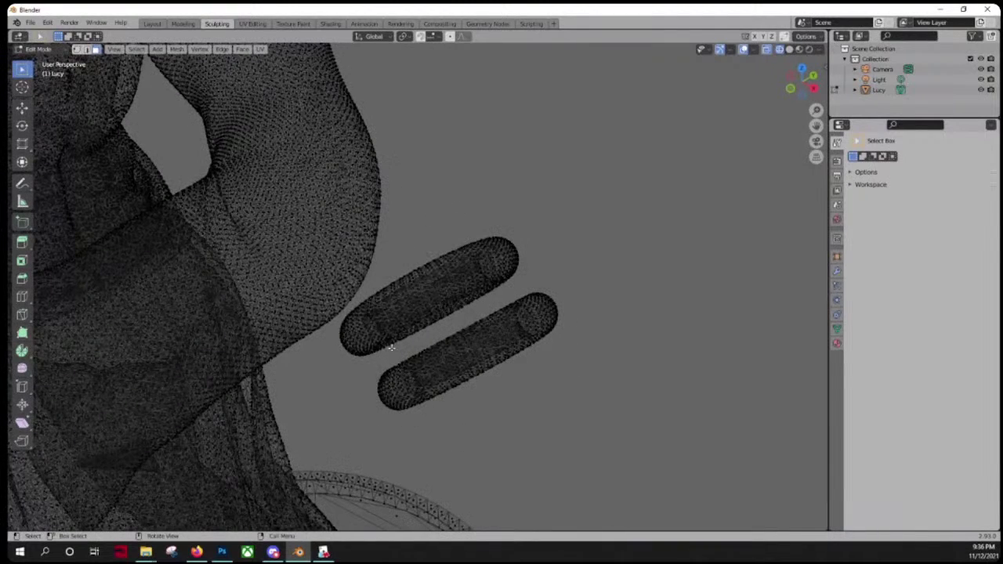
Step: Select the entire outer loose bracelet with Select Circle and rotate it to a steep angle across its neighbour
left_click(24, 69)
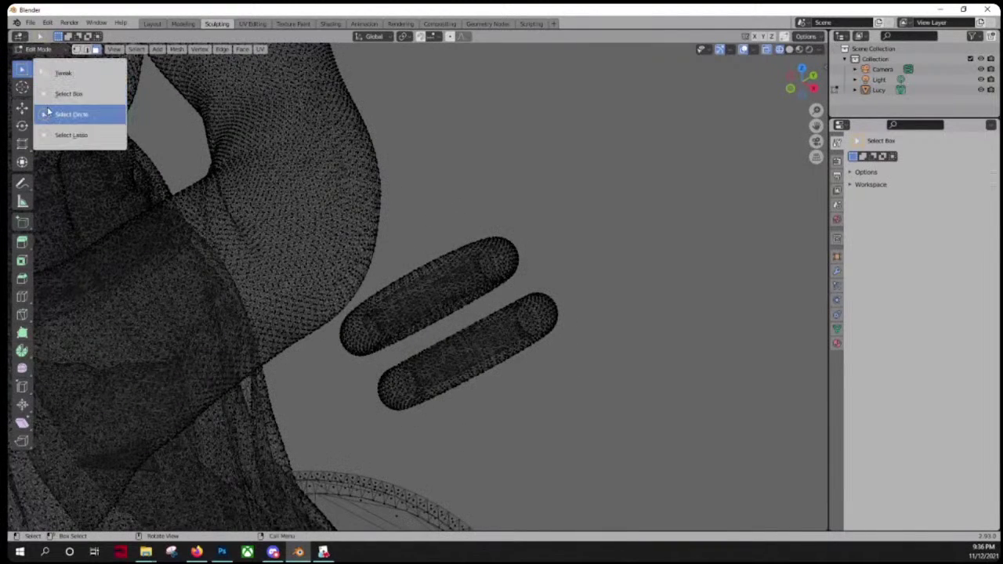
left_click(45, 112)
mouse_move(392, 388)
left_mouse_down()
mouse_move(423, 360)
mouse_move(538, 307)
mouse_move(480, 351)
mouse_move(553, 314)
mouse_move(443, 379)
mouse_move(517, 331)
mouse_move(499, 366)
mouse_move(537, 341)
mouse_move(406, 394)
left_mouse_up()
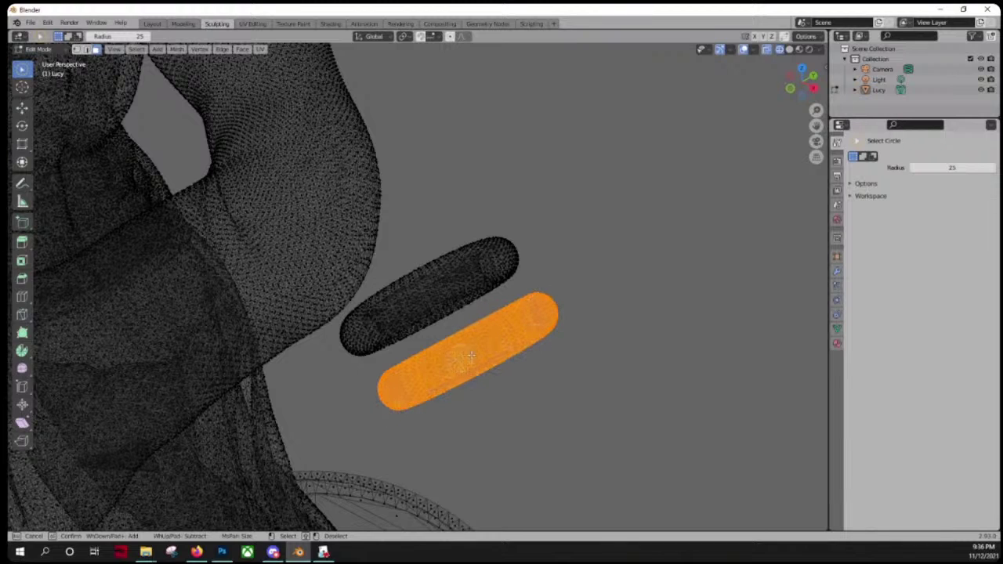
left_click_drag(468, 356, 467, 354)
scroll(468, 354, "down", 3)
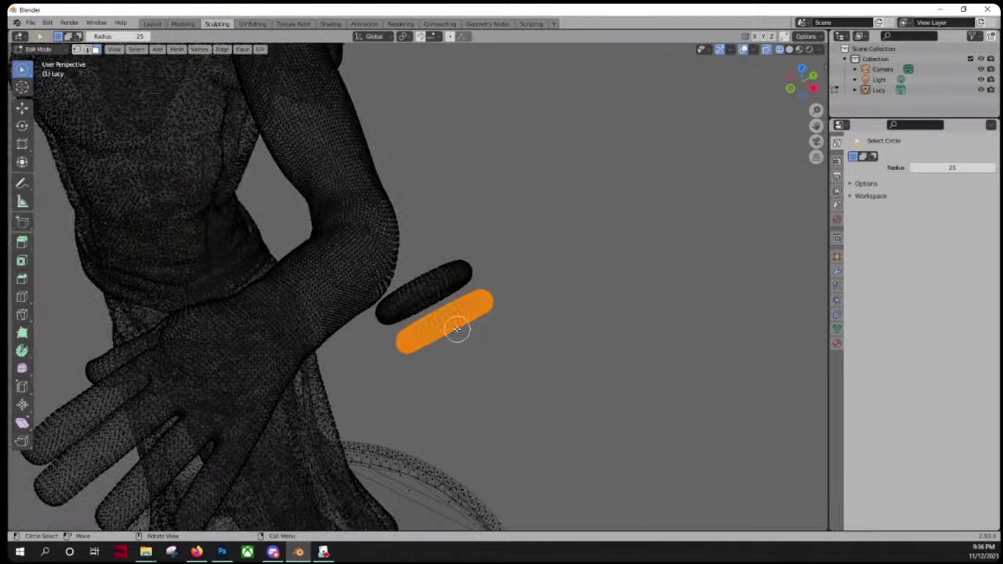
key("g")
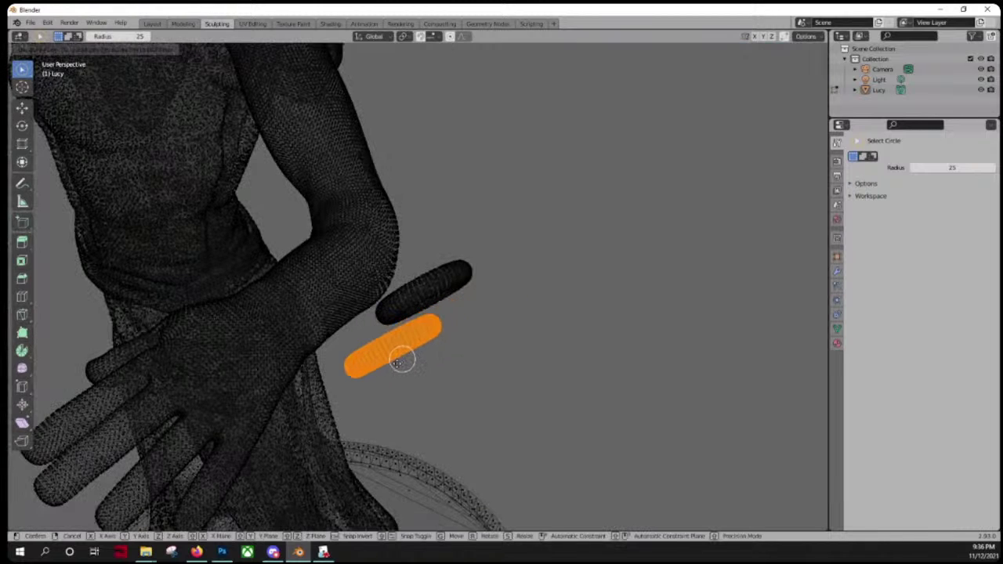
key("r")
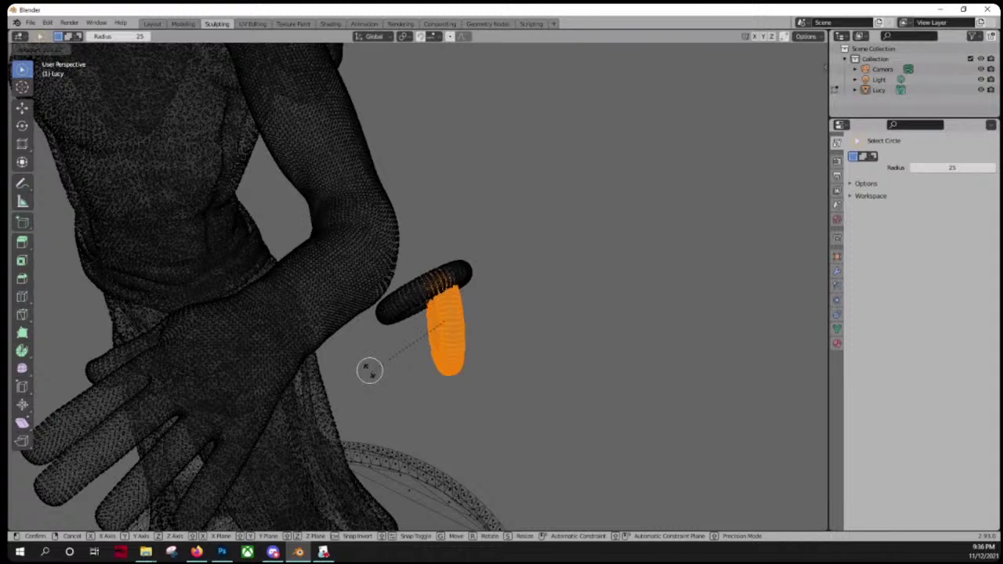
left_click(400, 393)
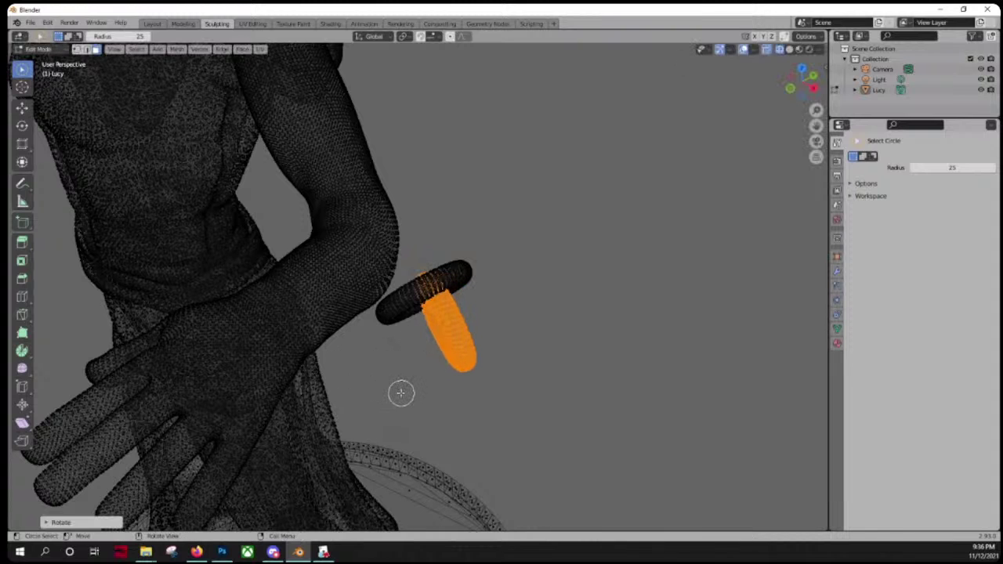
key("r")
left_click(454, 376)
Step: Rotate the selected bracelet further from the front and side views to bring its opening in line with the forearm
middle_click_drag(454, 376, 558, 249)
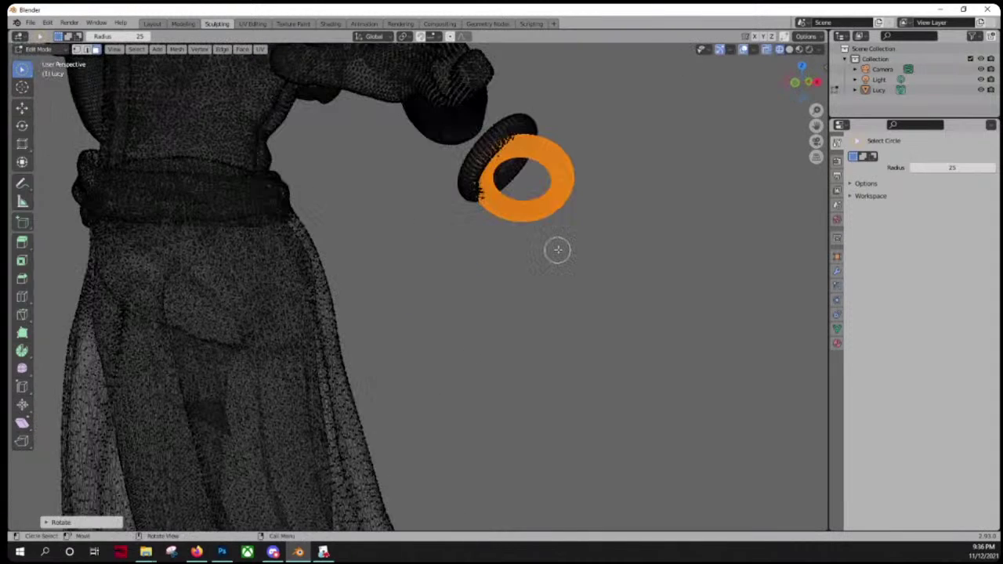
key("r")
left_click(604, 199)
key("r")
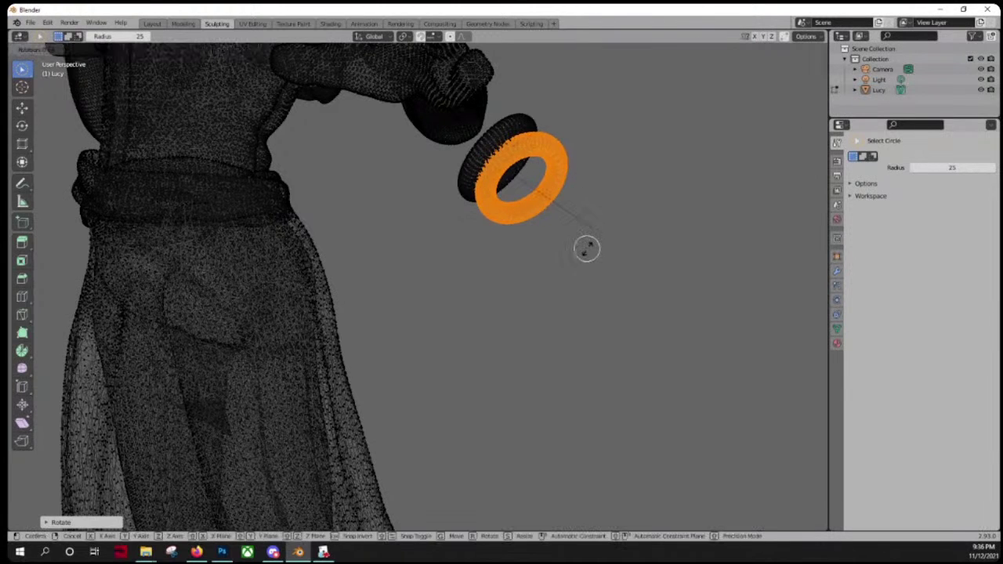
left_click(571, 284)
middle_click_drag(571, 284, 371, 242)
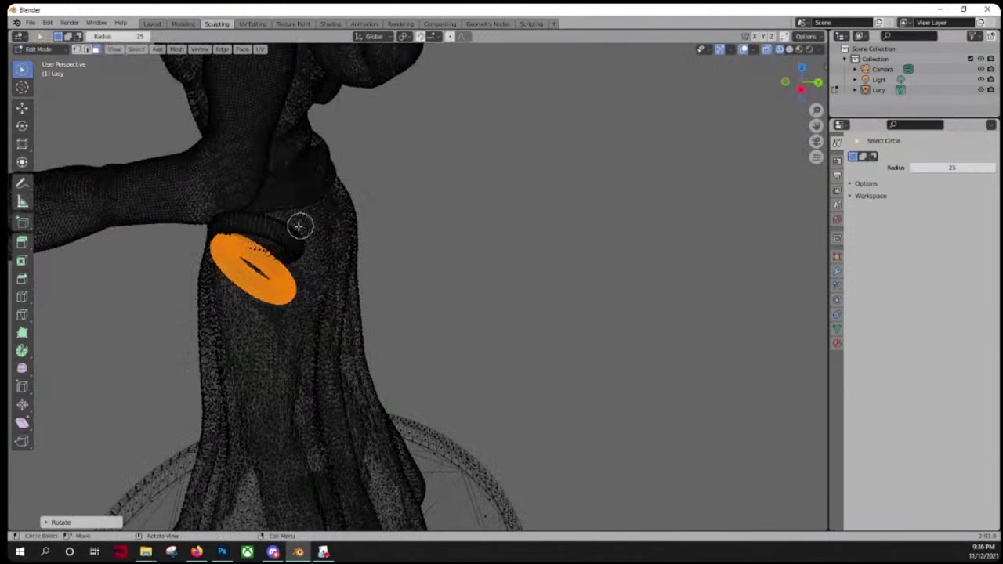
key("r")
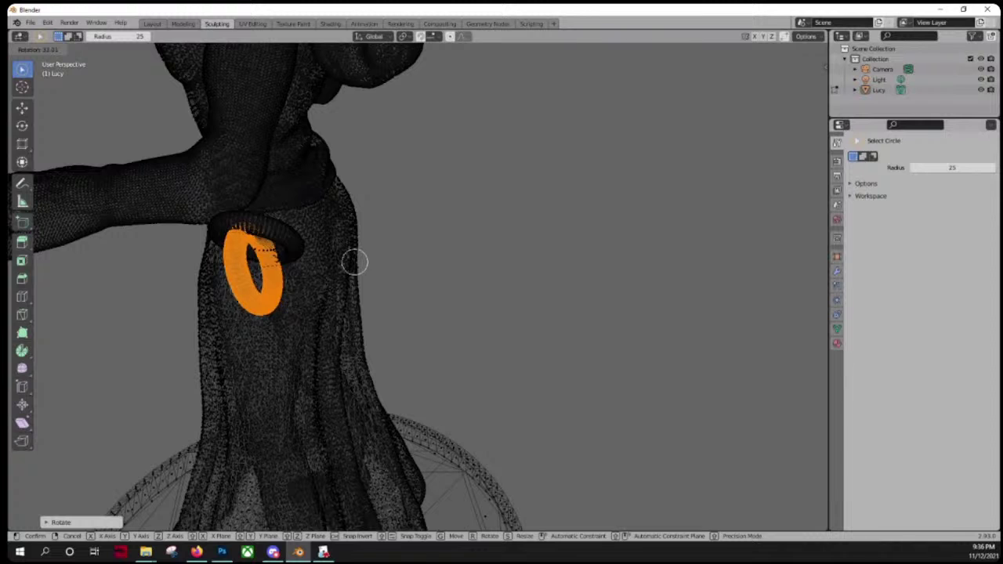
left_click(355, 263)
Step: Move the rotated bracelet away from the other one to just below the lowered hand
middle_click_drag(343, 271, 400, 278)
key("g")
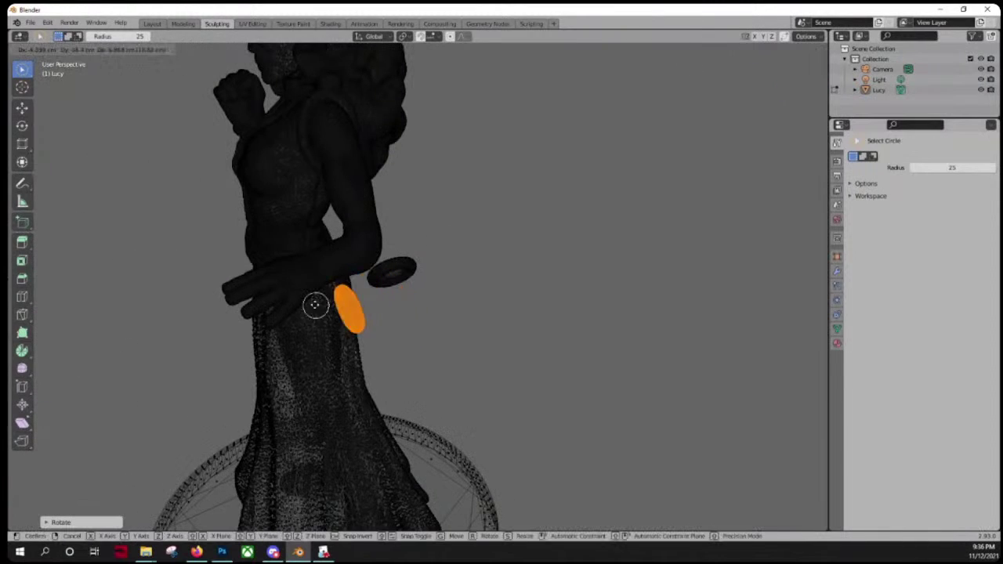
left_click(325, 311)
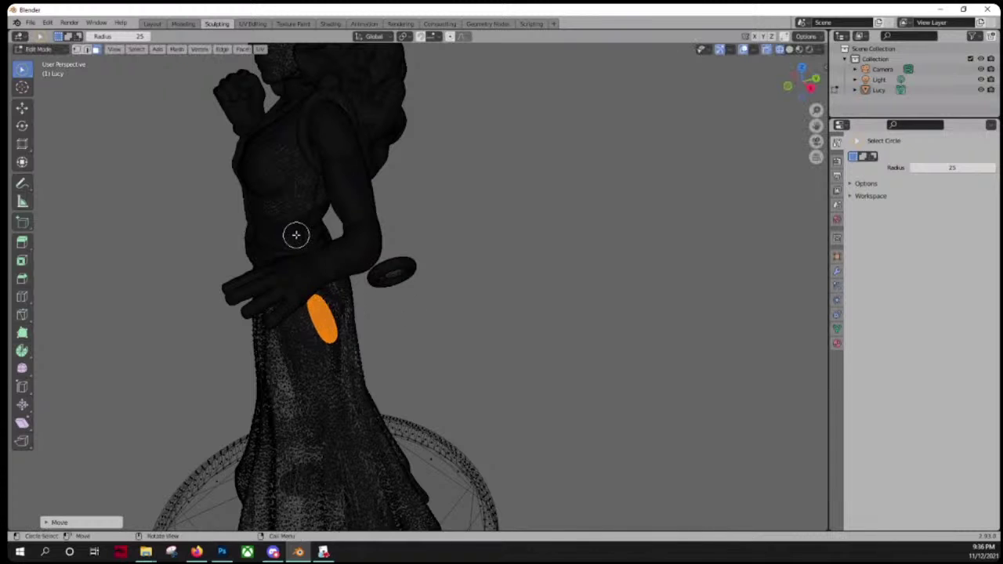
Step: Raise the selected bracelet along the Z axis to the height of the lowered arm's wrist using the Move tool
middle_click_drag(293, 233, 335, 209)
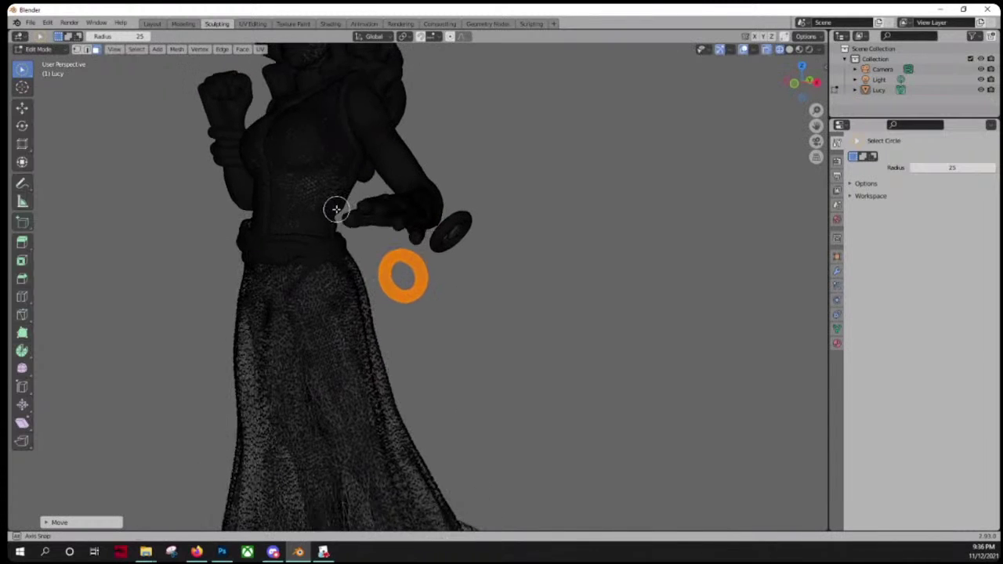
left_click(22, 108)
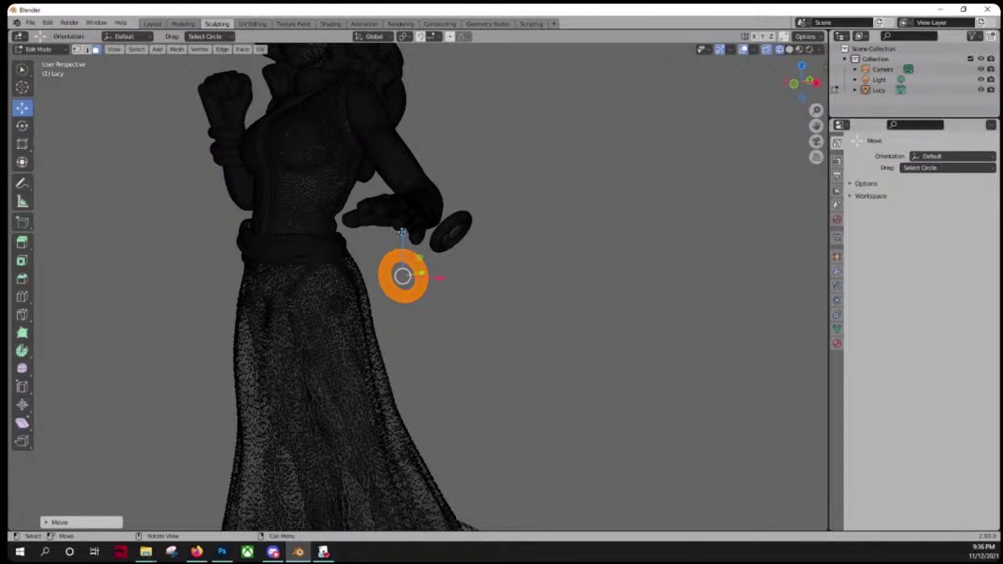
left_click_drag(404, 239, 446, 166)
middle_click_drag(445, 166, 445, 207)
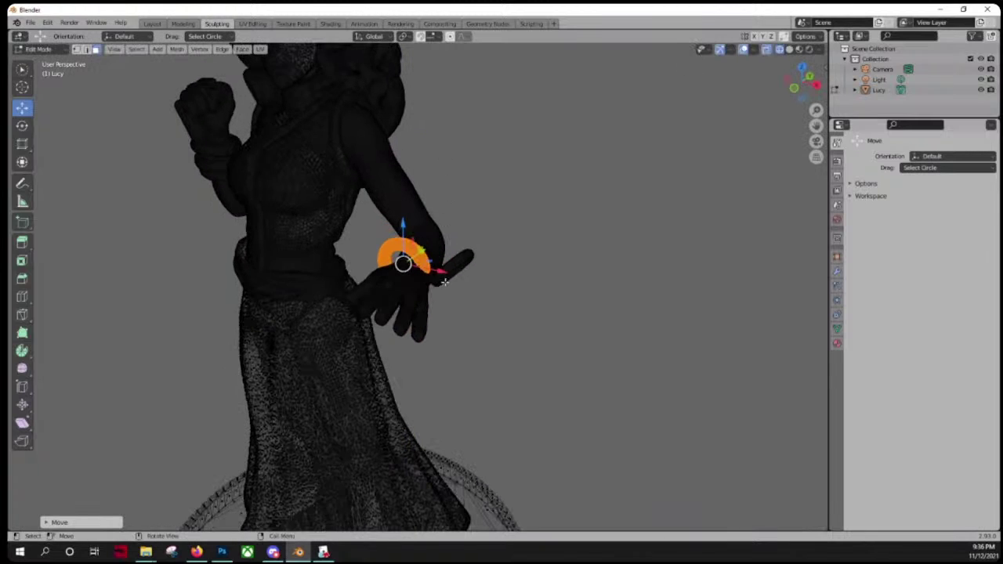
Step: Move the selected bracelet along the X axis and fine-tune its height so it wraps around the lowered wrist
left_click_drag(441, 269, 457, 265)
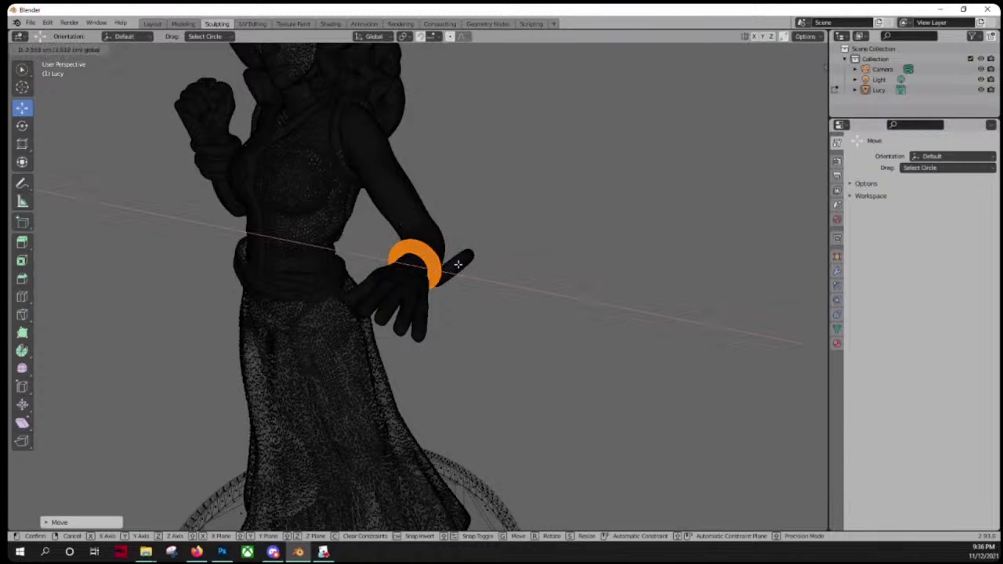
middle_click_drag(456, 264, 403, 196)
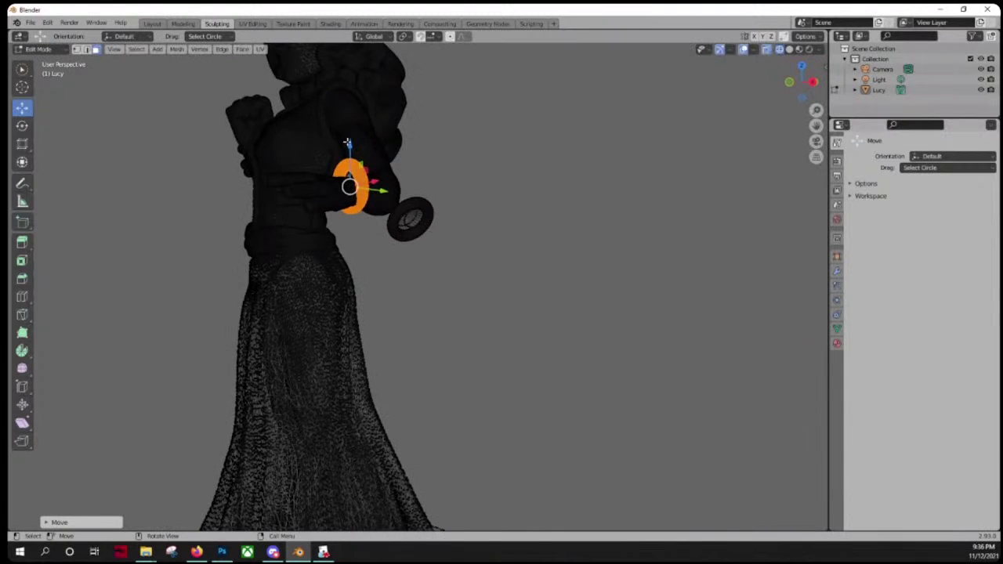
left_click_drag(350, 145, 349, 150)
middle_click_drag(350, 150, 403, 195)
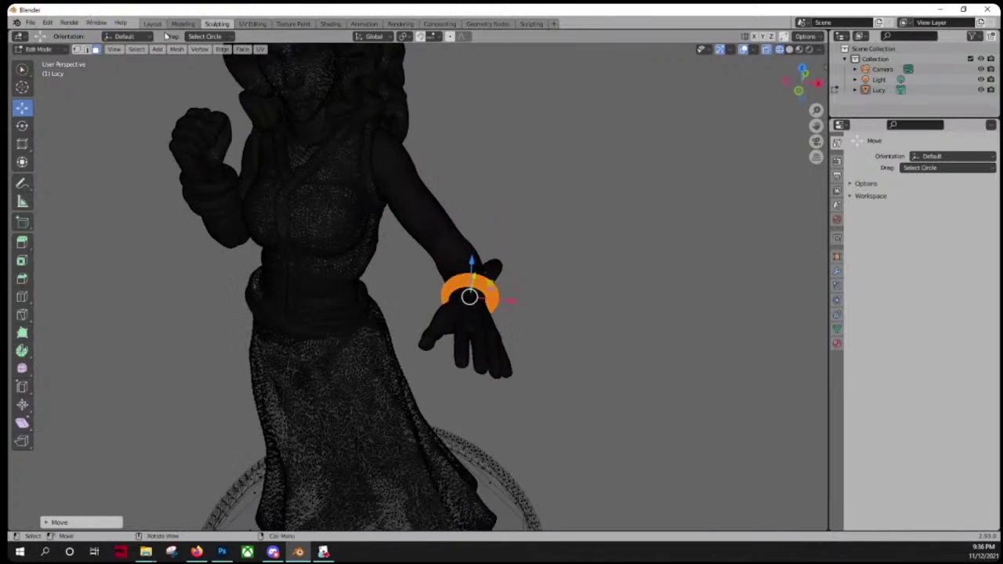
Step: Leave mesh editing and inspect the figurine with its refitted bracelet in the Layout workspace's solid shading
key("Tab")
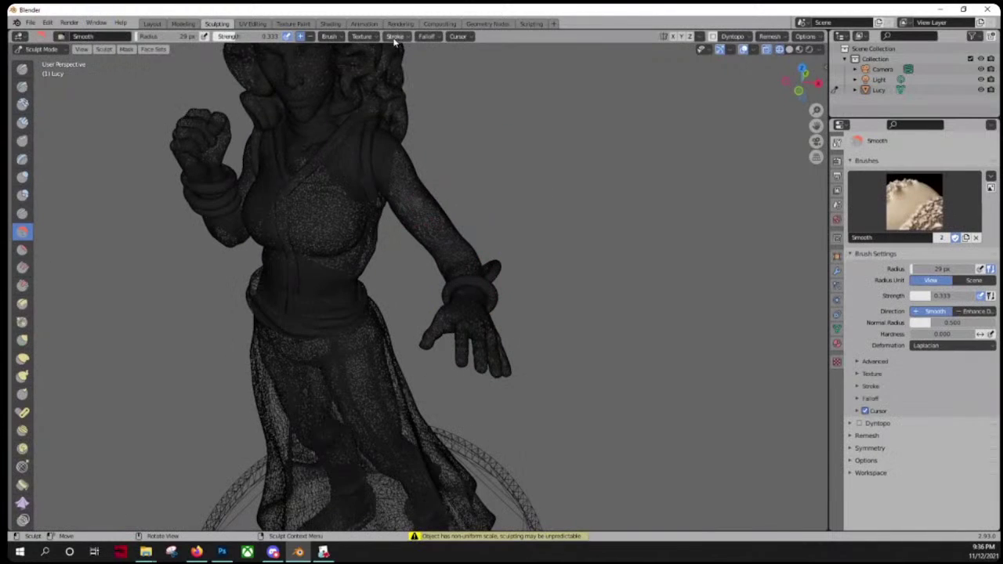
left_click(157, 26)
scroll(450, 224, "up", 3)
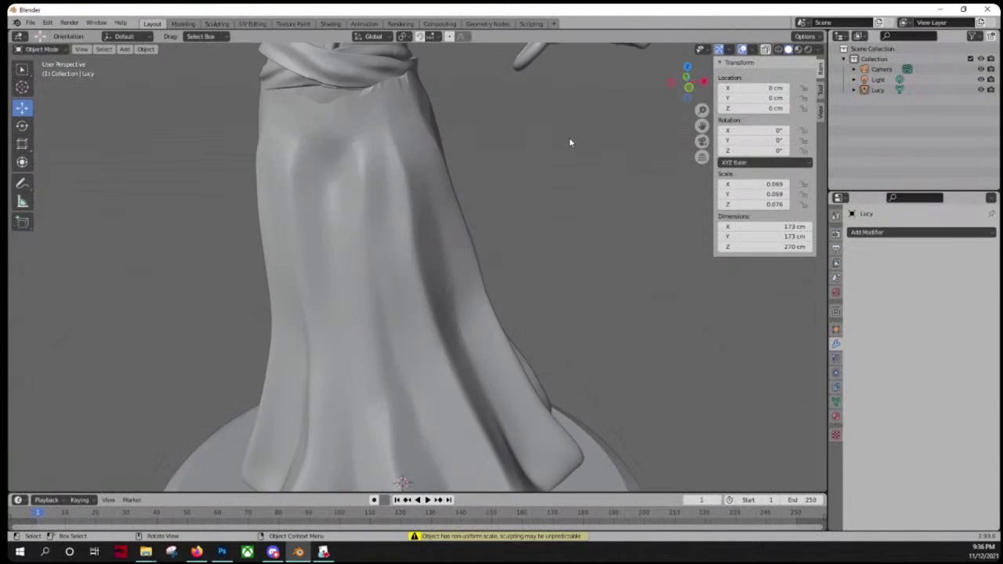
mouse_move(568, 139)
middle_mouse_down()
mouse_move(528, 191)
mouse_move(481, 165)
mouse_move(504, 161)
mouse_move(485, 187)
middle_mouse_up()
scroll(517, 175, "down", 5)
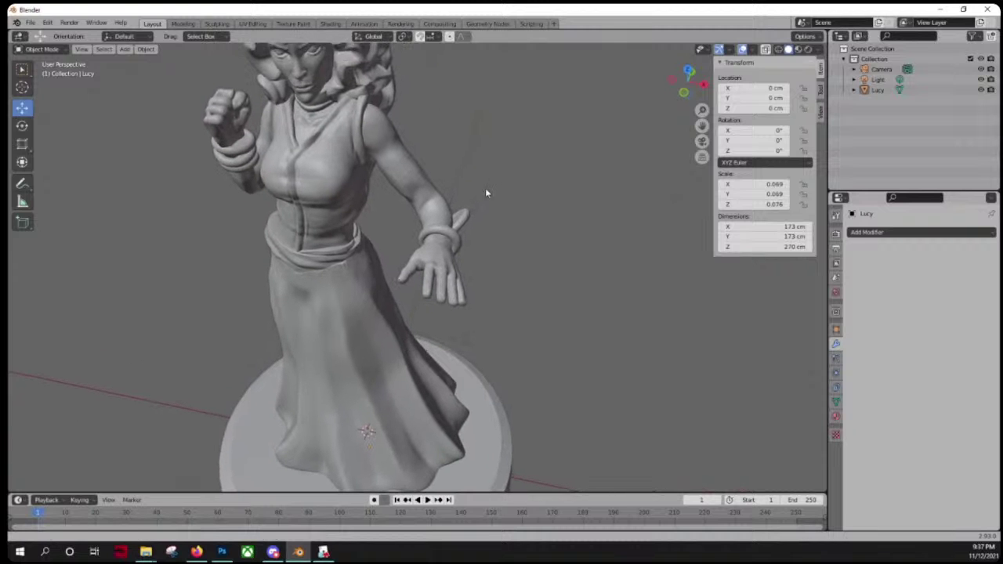
Step: Switch to the DesktopHero page in Firefox, close the material selection and browse the shirt catalogue around the original figurine
left_click(206, 548)
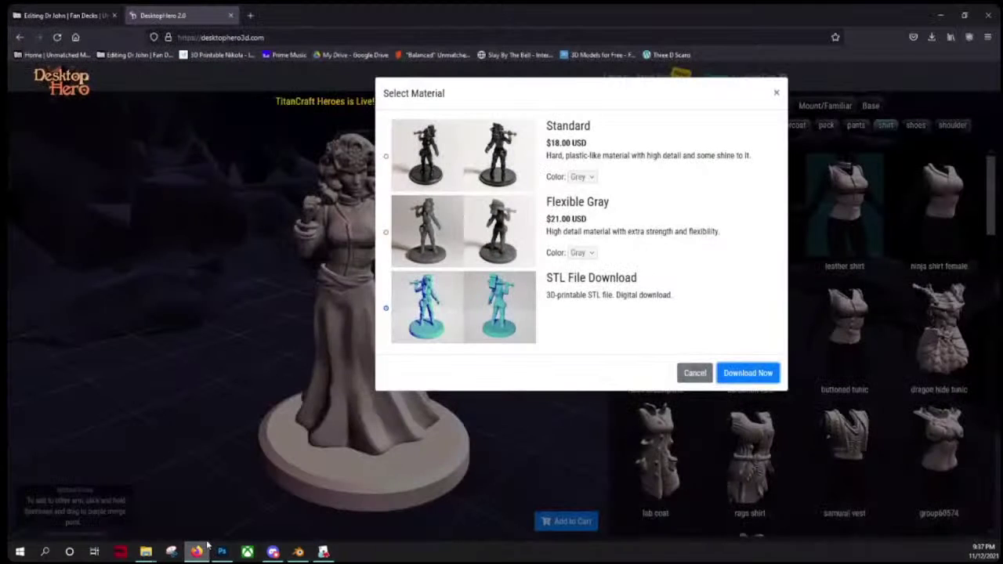
left_click(775, 95)
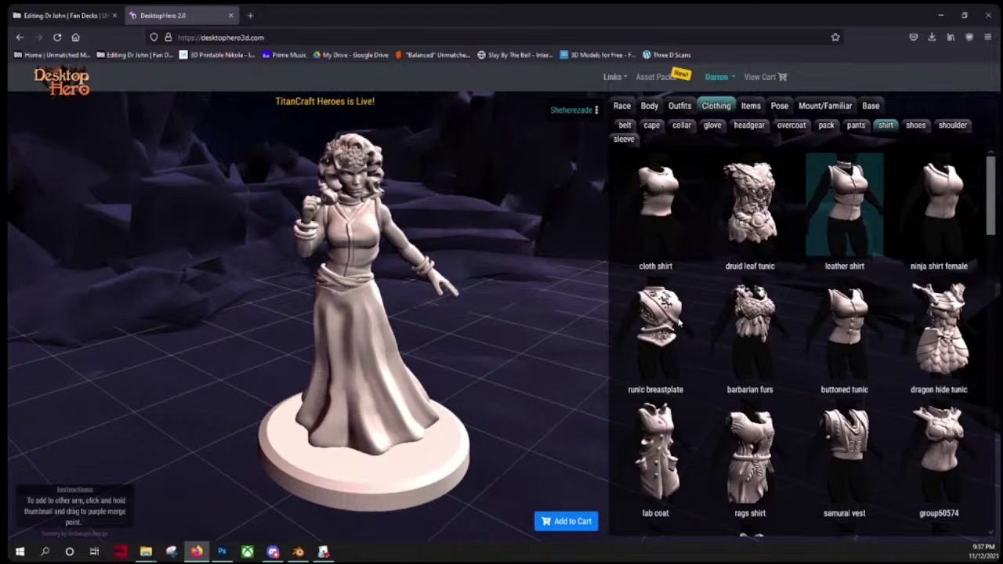
scroll(680, 323, "down", 2)
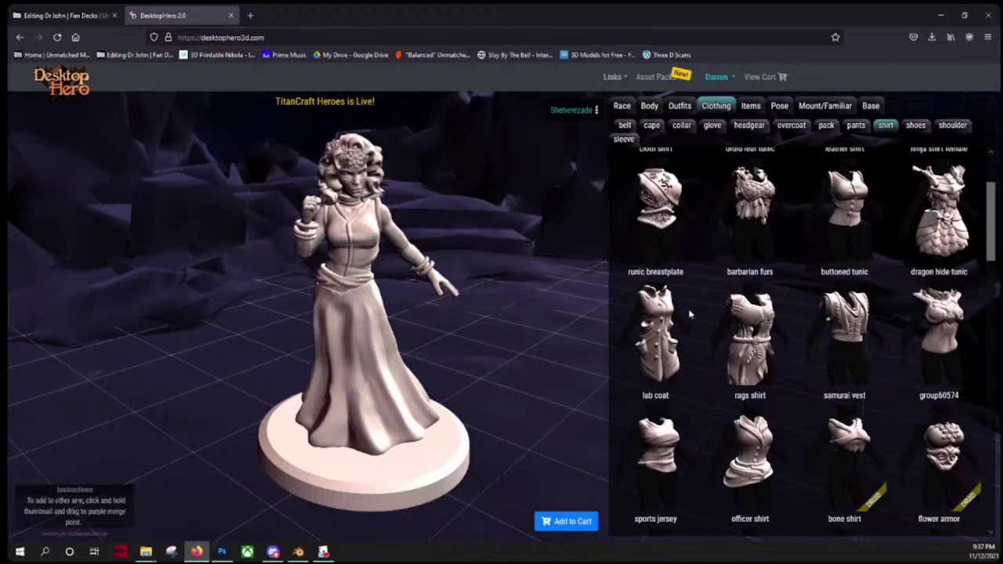
scroll(678, 350, "up", 2)
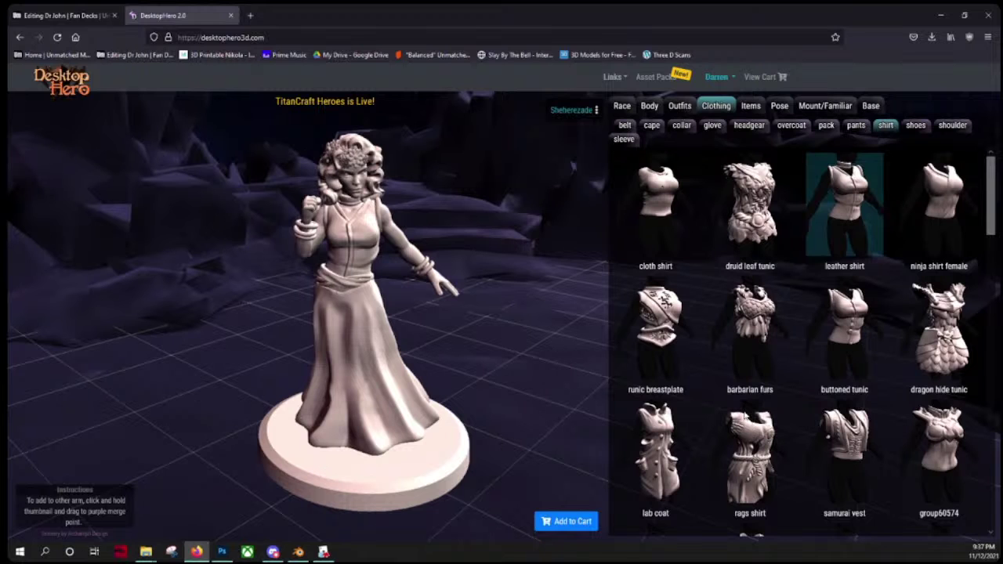
scroll(728, 407, "down", 2)
scroll(879, 333, "down", 10)
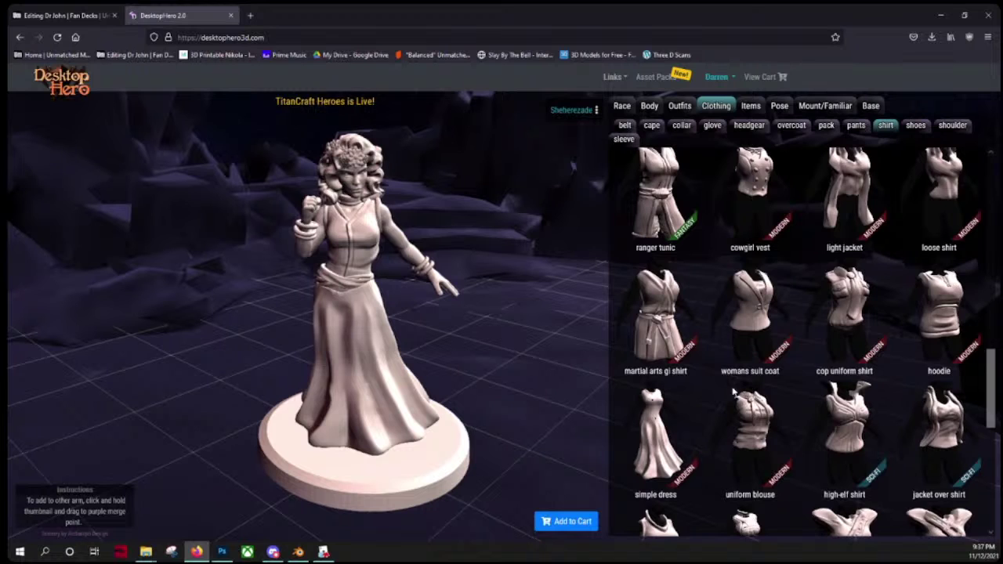
scroll(733, 396, "up", 15)
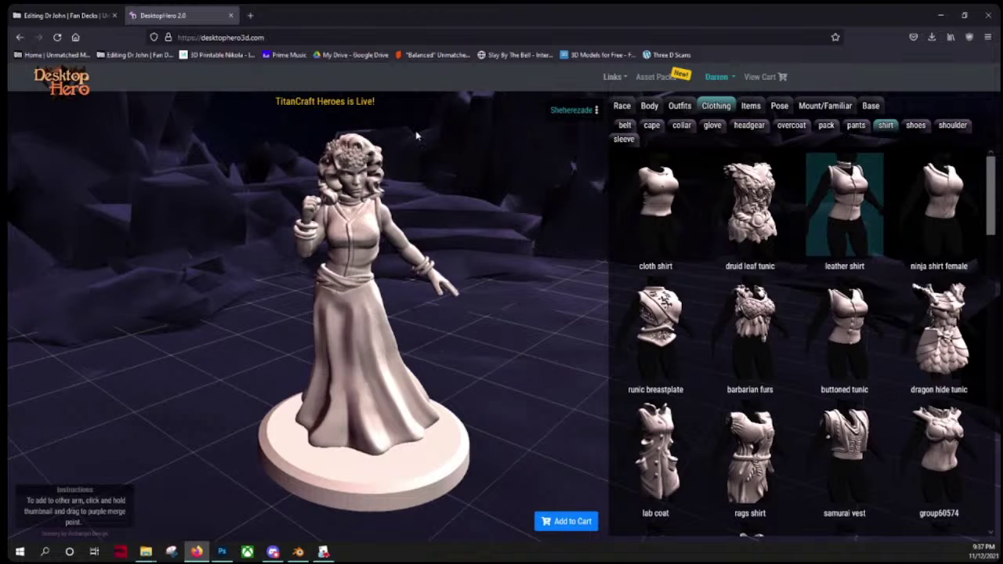
left_click(941, 24)
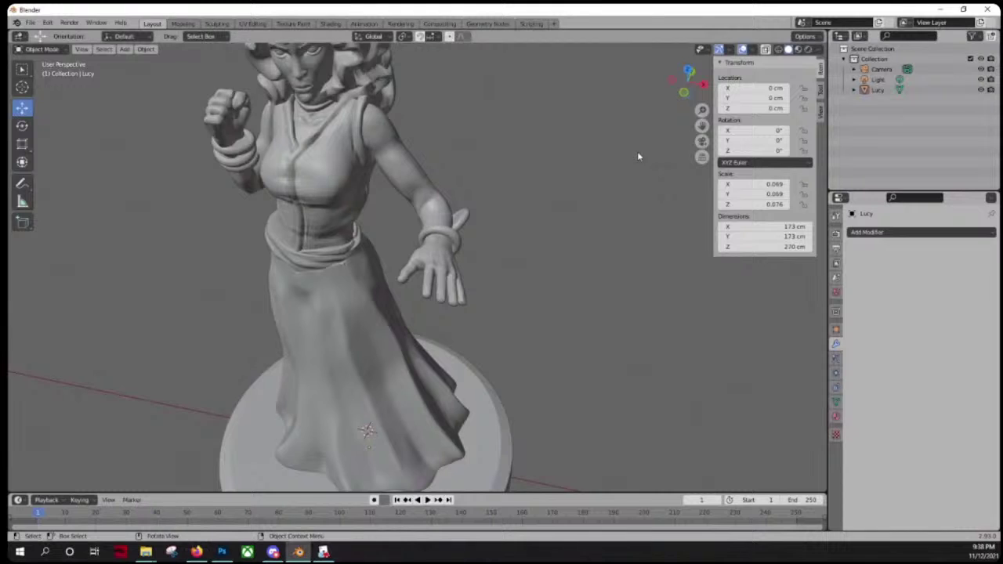
Step: Examine the figurine's lowered arm, hand and refitted bracelet up close and from the front at full height
scroll(637, 151, "down", 4)
scroll(461, 186, "up", 4)
mouse_move(398, 182)
middle_mouse_down()
mouse_move(253, 215)
mouse_move(220, 160)
mouse_move(436, 161)
mouse_move(327, 180)
mouse_move(413, 181)
mouse_move(431, 204)
mouse_move(406, 170)
middle_mouse_up()
scroll(409, 166, "up", 2)
scroll(409, 166, "up", 2)
scroll(450, 163, "down", 5)
scroll(407, 170, "up", 3)
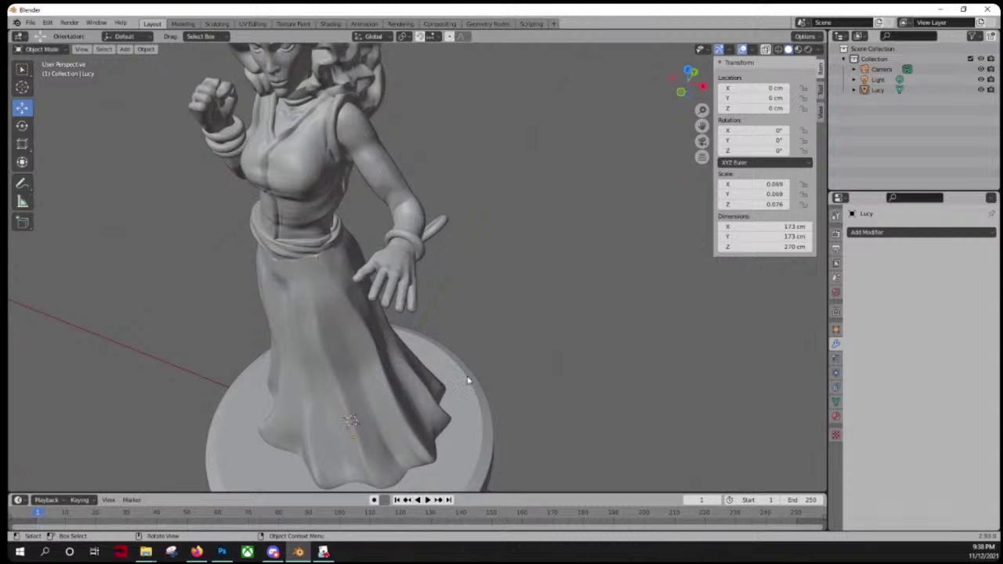
middle_click_drag(556, 366, 577, 296)
scroll(577, 296, "down", 4)
middle_click_drag(500, 292, 499, 303)
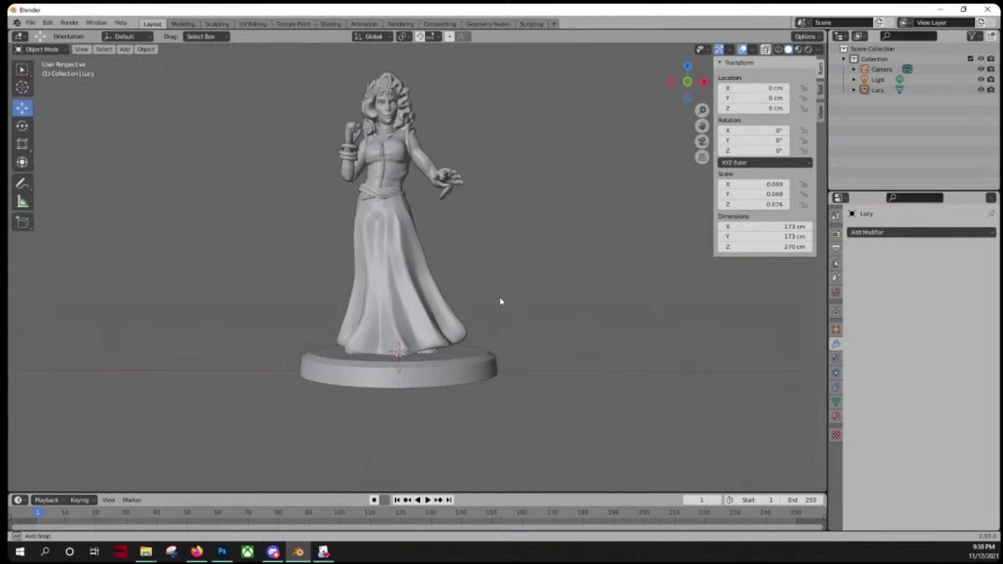
Step: Switch to Tabletop Simulator and compare the orange dressed figurines with the blue and white miniatures on the table
left_click(416, 383)
left_click(517, 314)
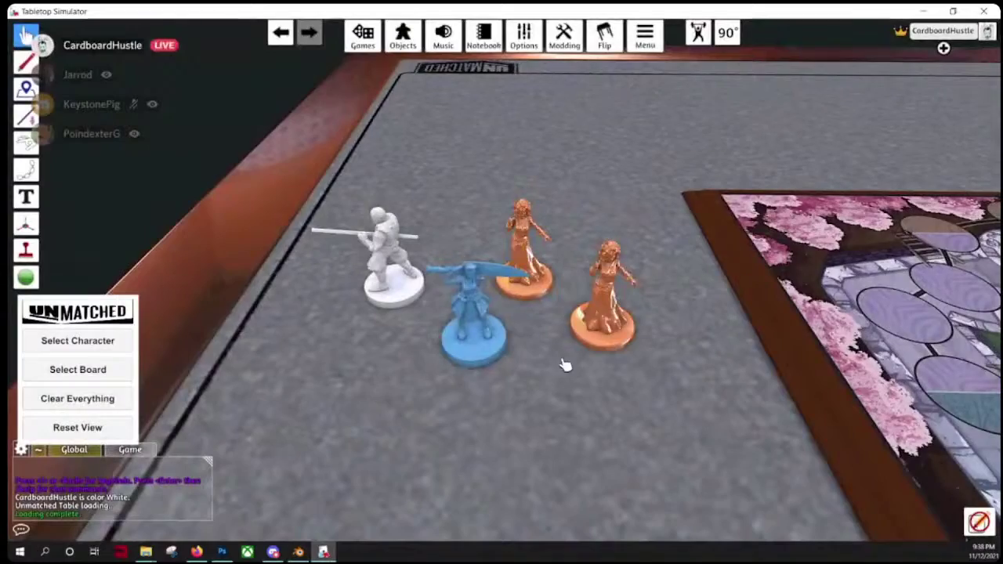
scroll(525, 382, "up", 5)
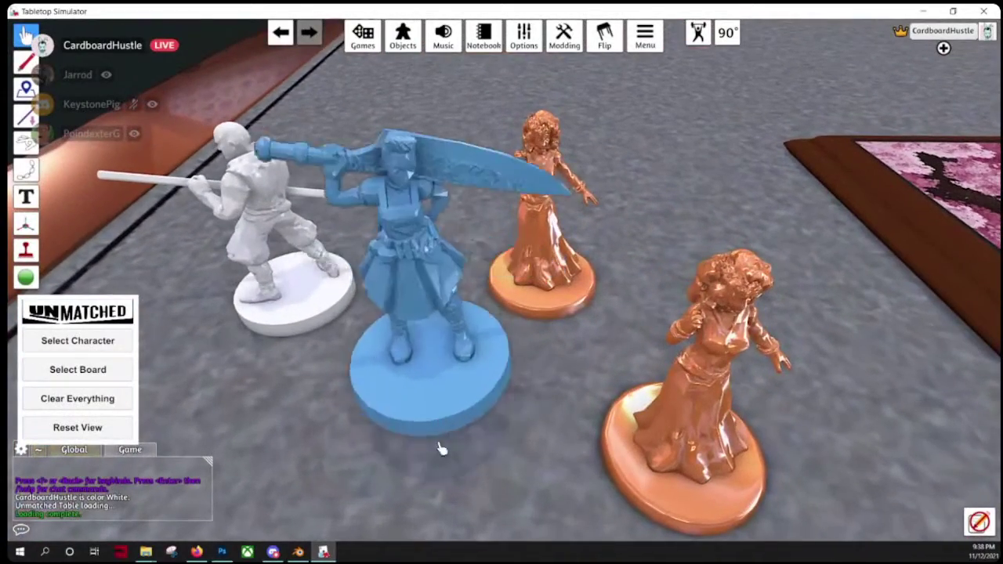
right_click_drag(446, 456, 539, 424)
scroll(535, 417, "up", 2)
right_click_drag(508, 388, 473, 362)
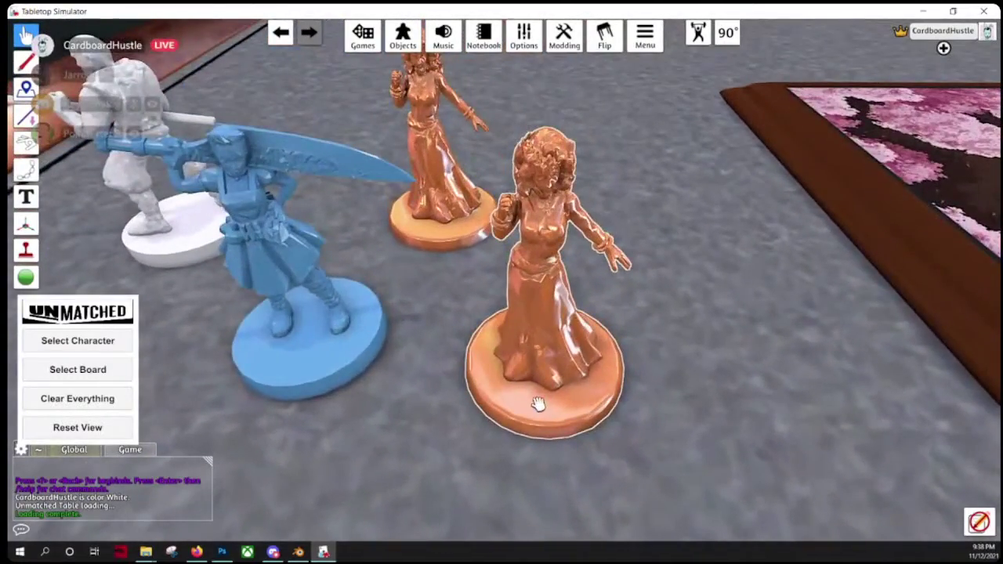
scroll(381, 373, "down", 5)
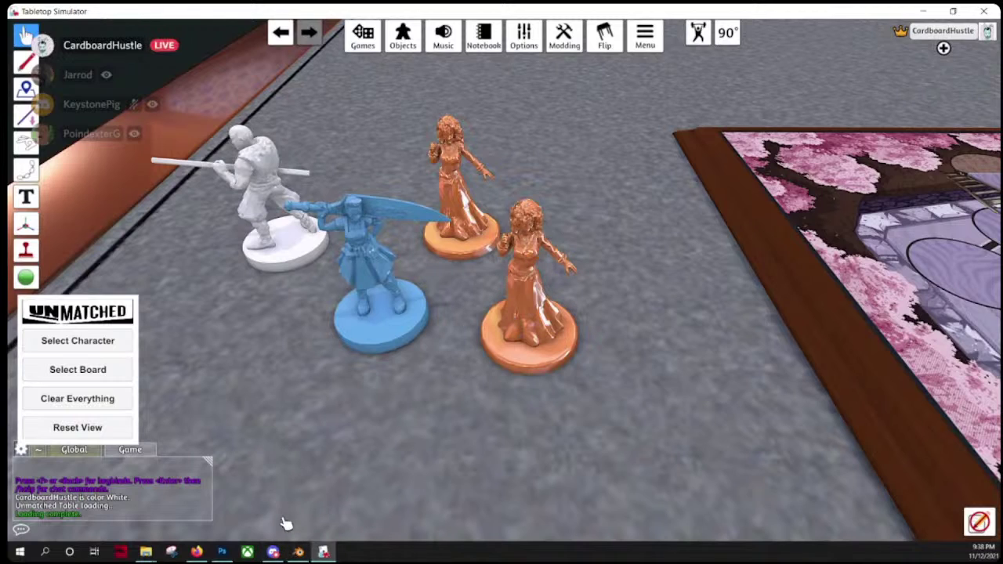
Step: Return to Blender, select the figurine and open its mesh in the Modeling workspace
mouse_move(275, 552)
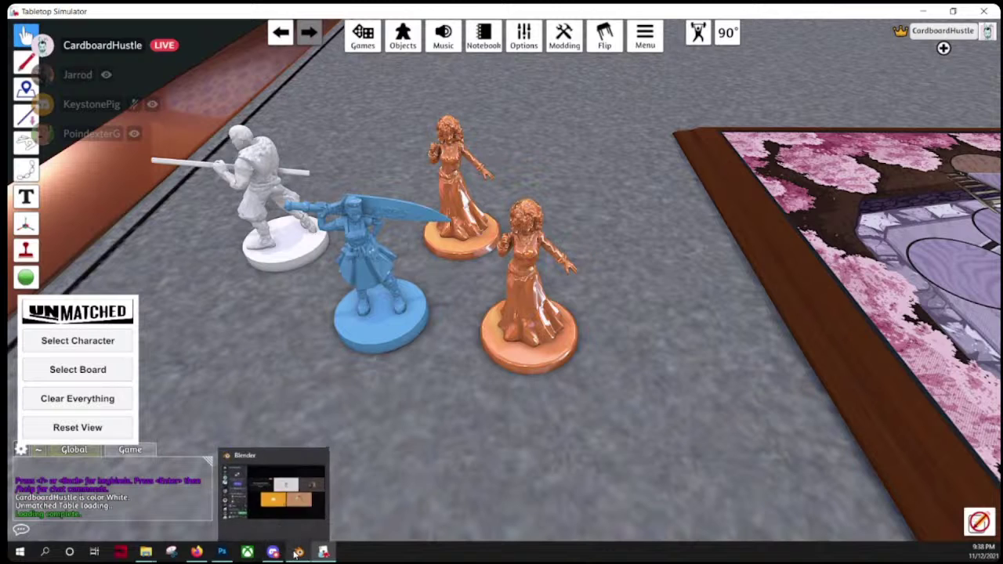
left_click(297, 552)
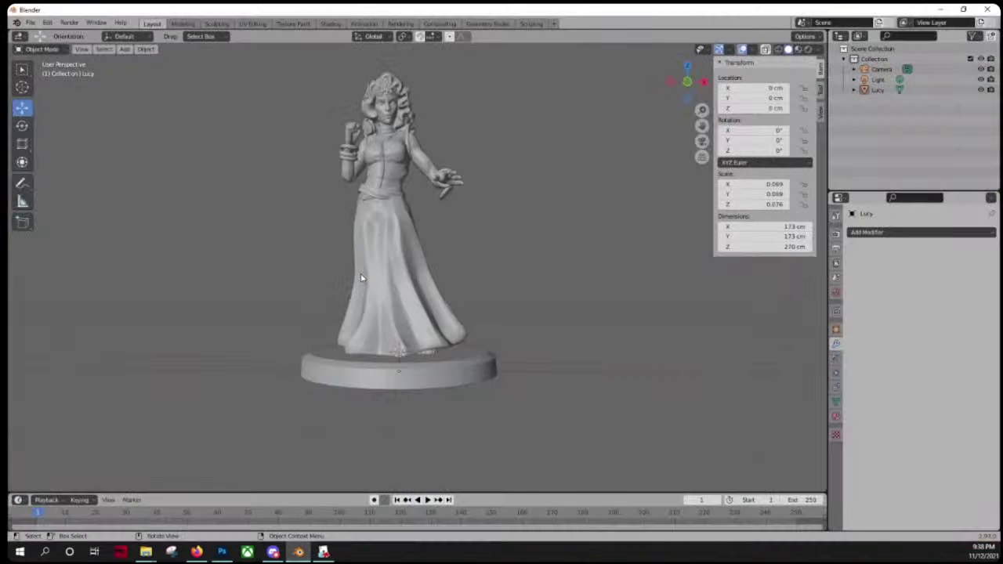
left_click(411, 306)
middle_click_drag(479, 219, 481, 241)
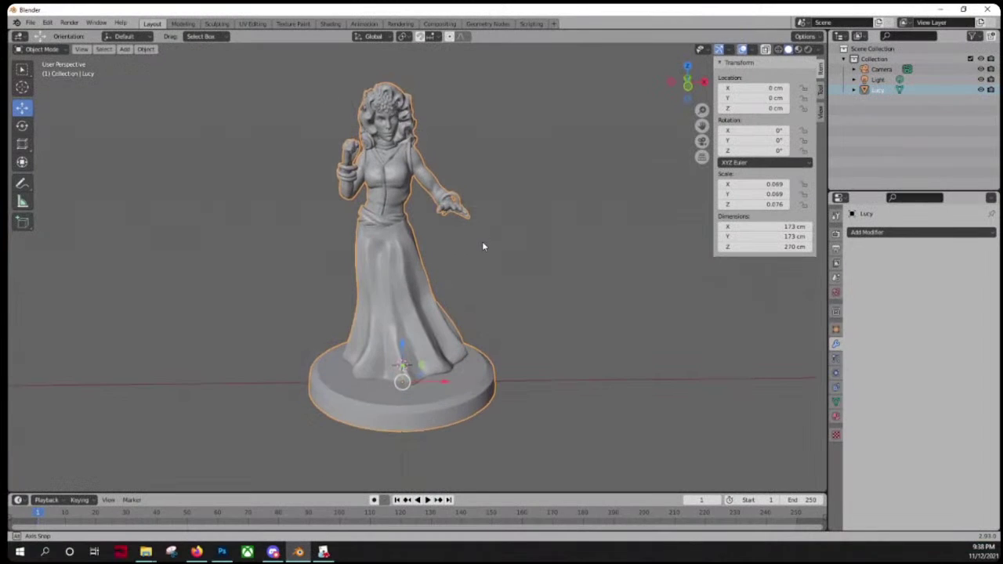
left_click(193, 25)
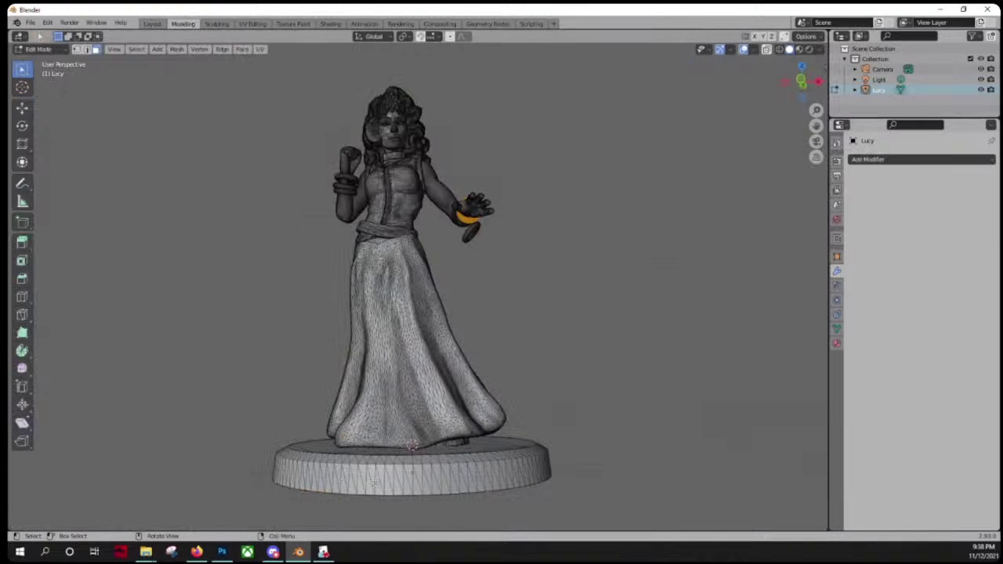
Step: Examine the skirt hem and the undersides of the feet where they reach into the round base
middle_click_drag(376, 475, 398, 427)
scroll(380, 467, "up", 4)
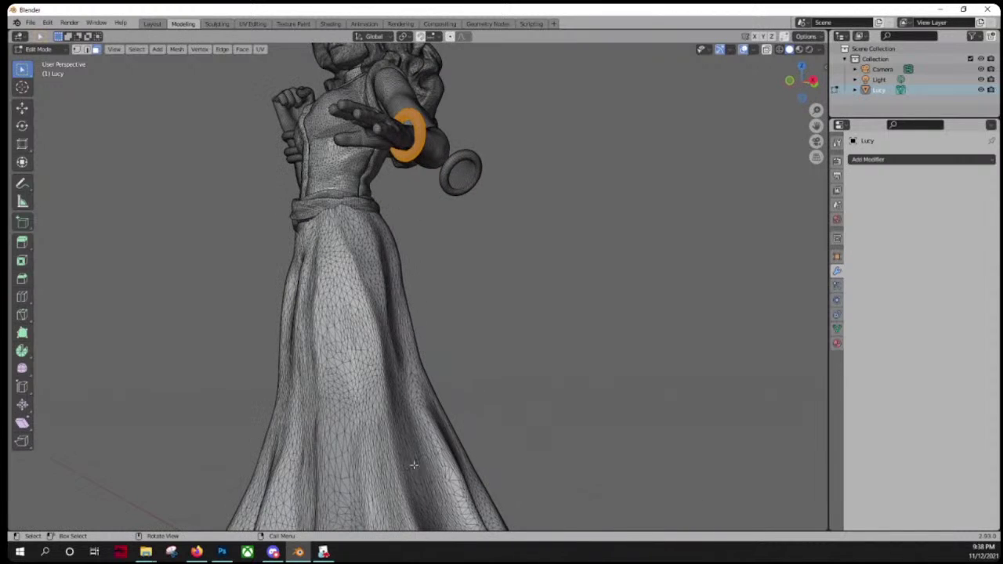
middle_click_drag(413, 470, 417, 312, "shift")
scroll(417, 312, "up", 4)
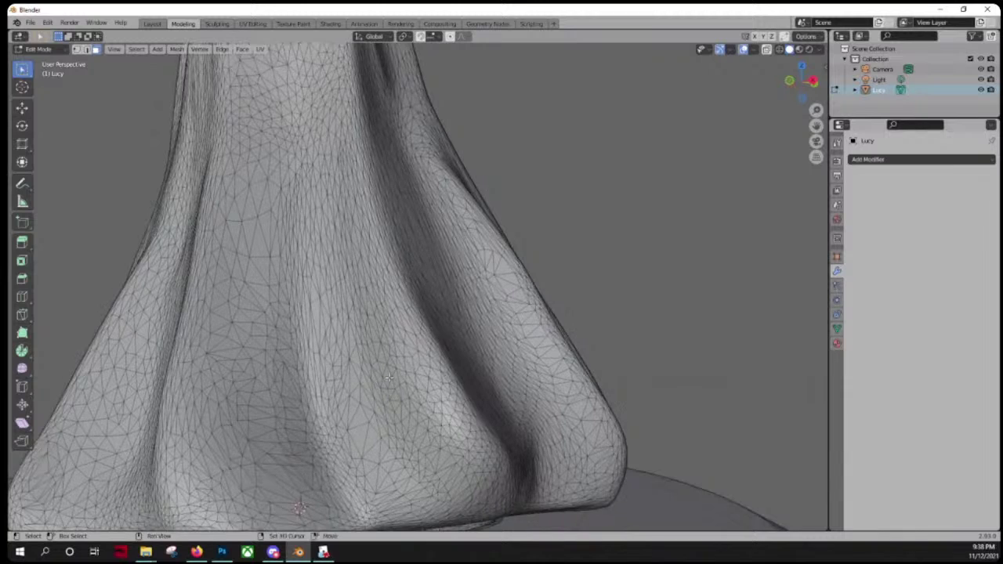
middle_click_drag(390, 406, 415, 297, "shift")
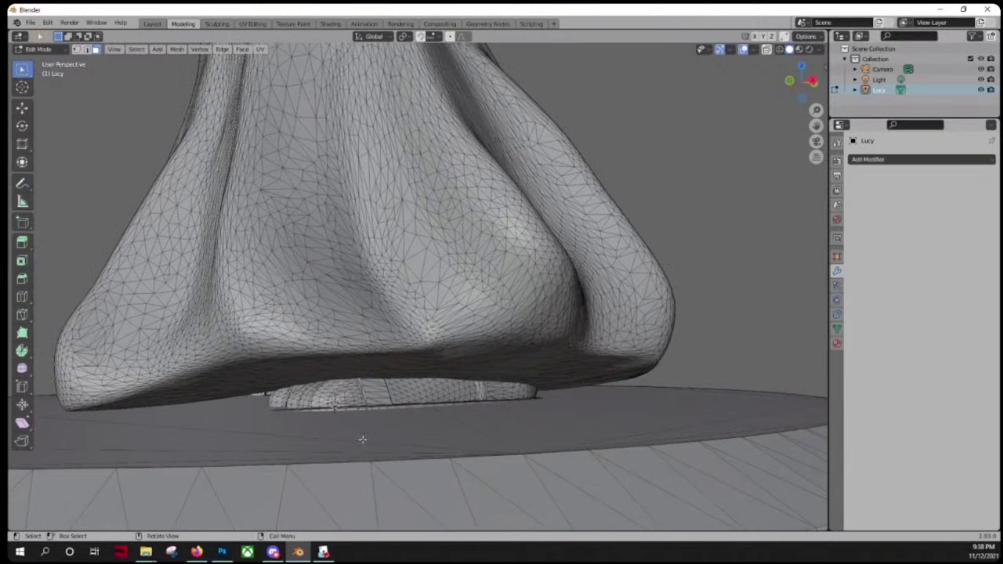
scroll(365, 445, "up", 4)
middle_click_drag(365, 445, 373, 271, "shift")
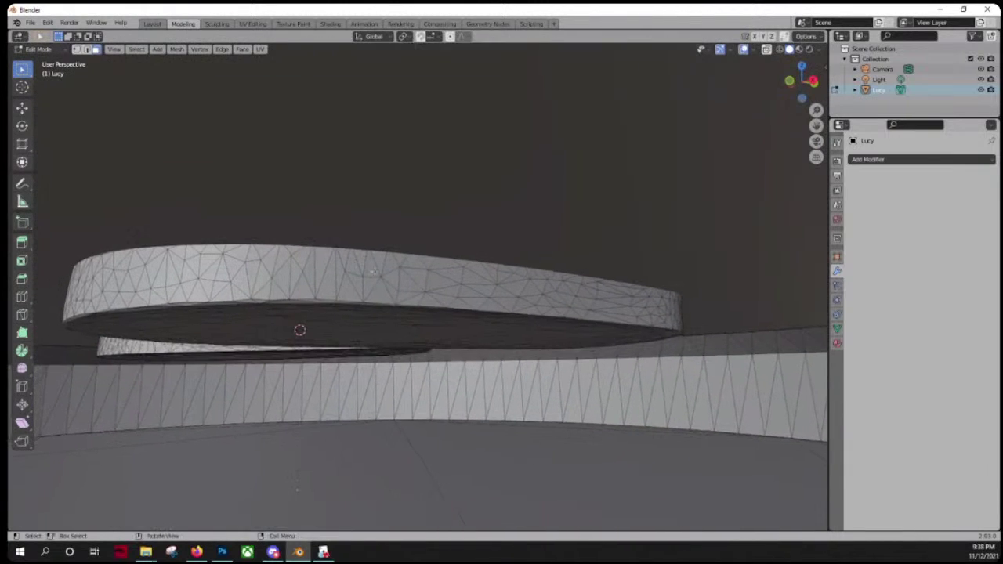
scroll(235, 339, "down", 2)
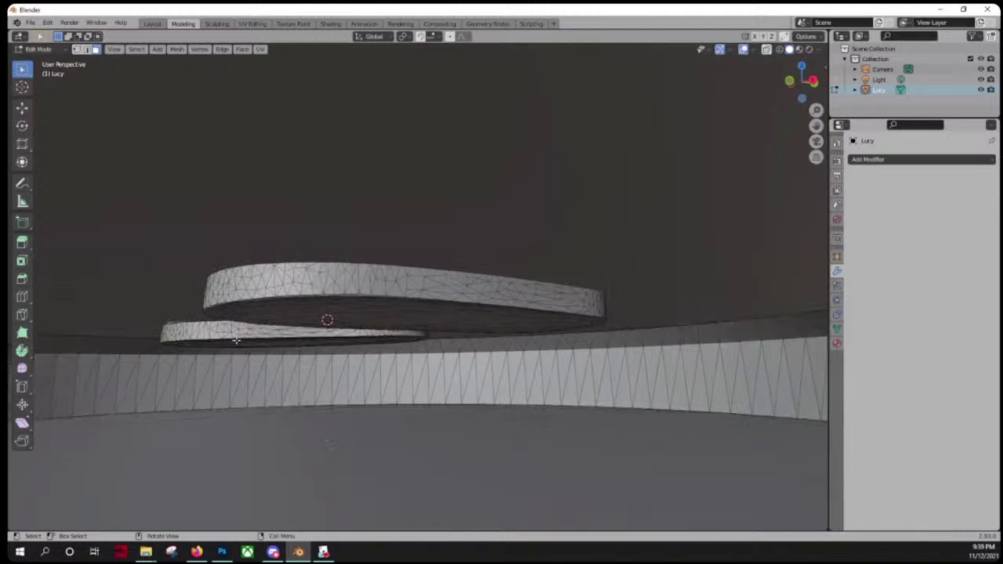
scroll(236, 340, "down", 4)
Step: Pick one face on the base's upper surface and extend the selection with Select Similar set to Coplanar
middle_click_drag(180, 271, 223, 322)
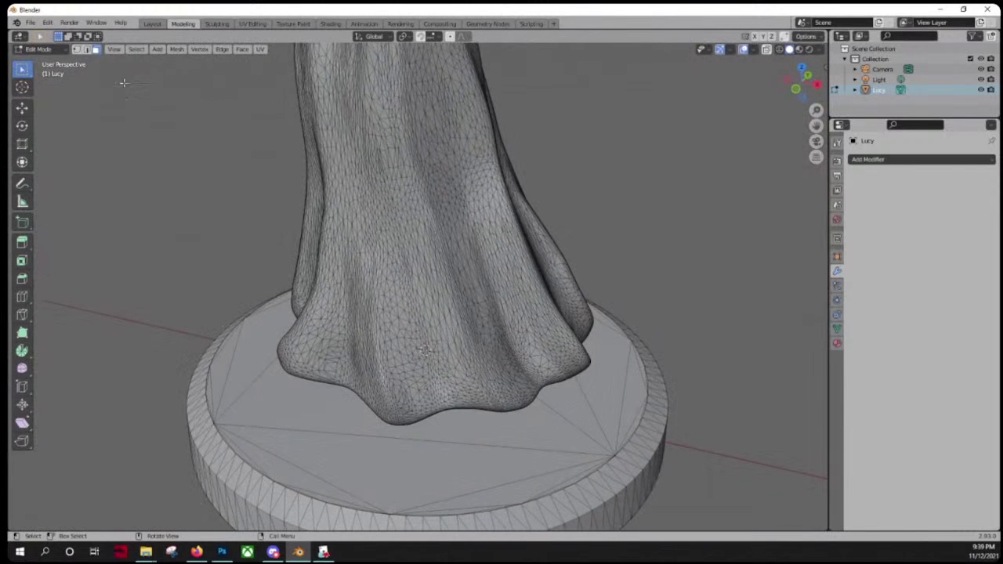
left_click(267, 418)
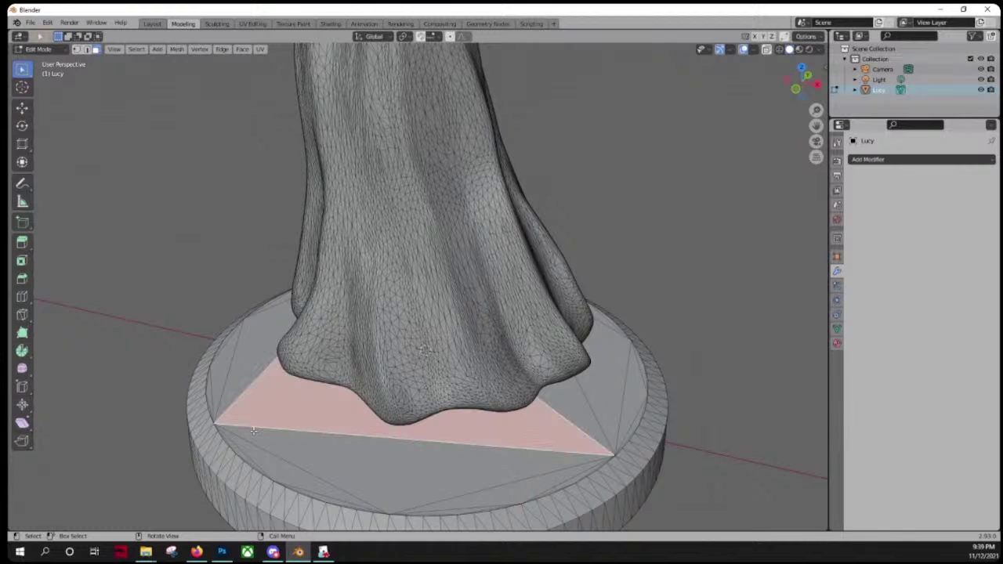
left_click(136, 50)
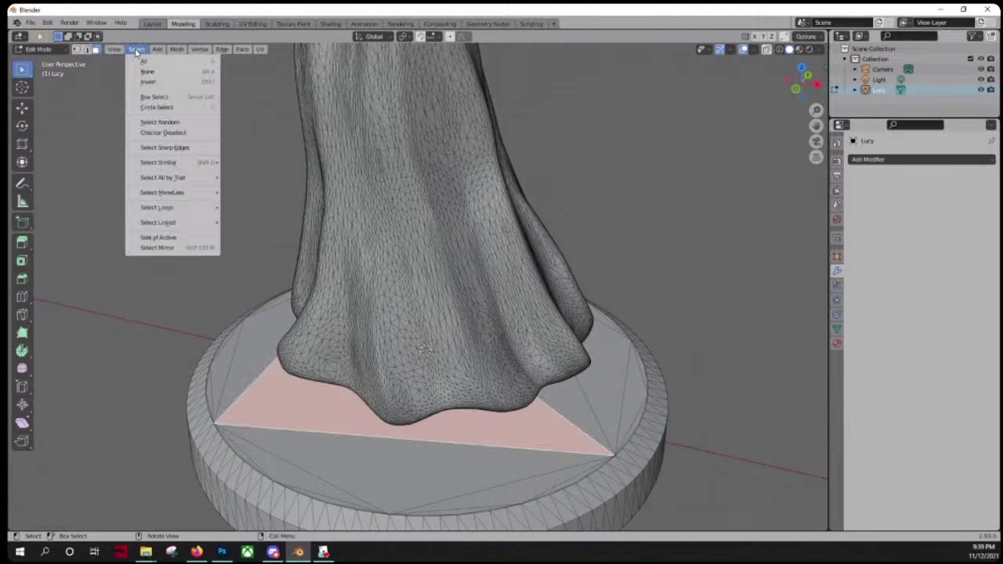
mouse_move(177, 169)
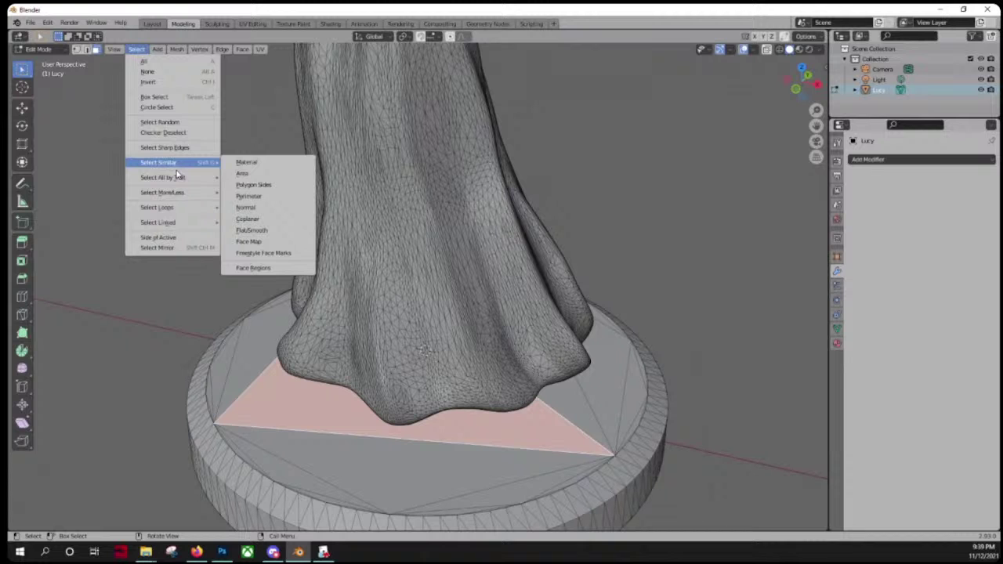
left_click(249, 220)
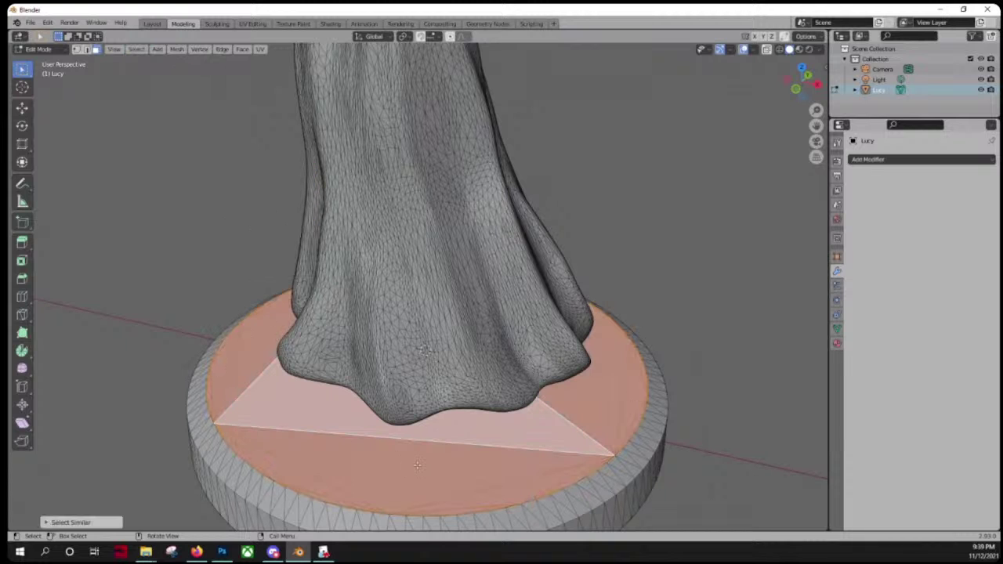
scroll(416, 466, "up", 4)
middle_click_drag(412, 460, 393, 312)
scroll(393, 312, "down", 5)
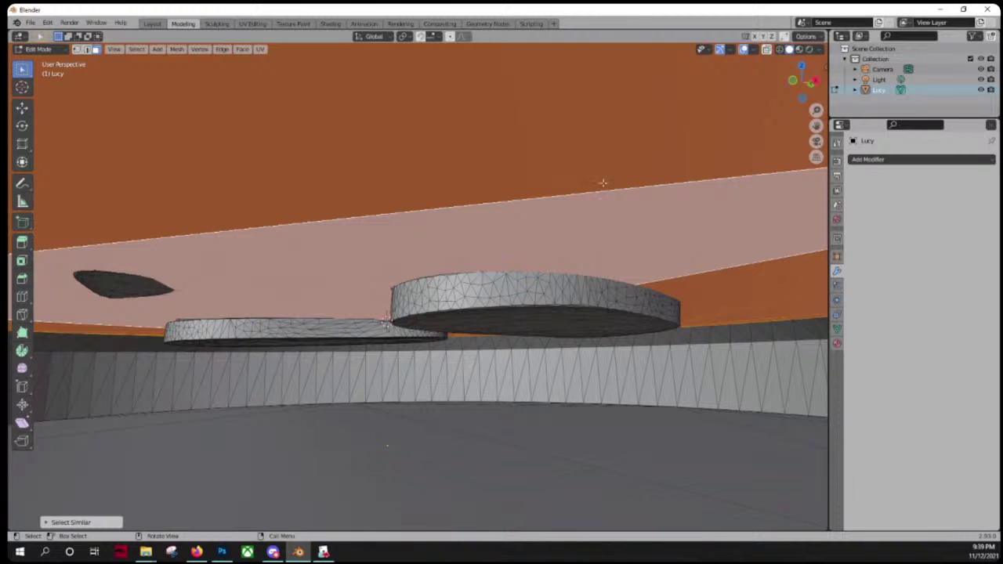
middle_click_drag(602, 183, 284, 286)
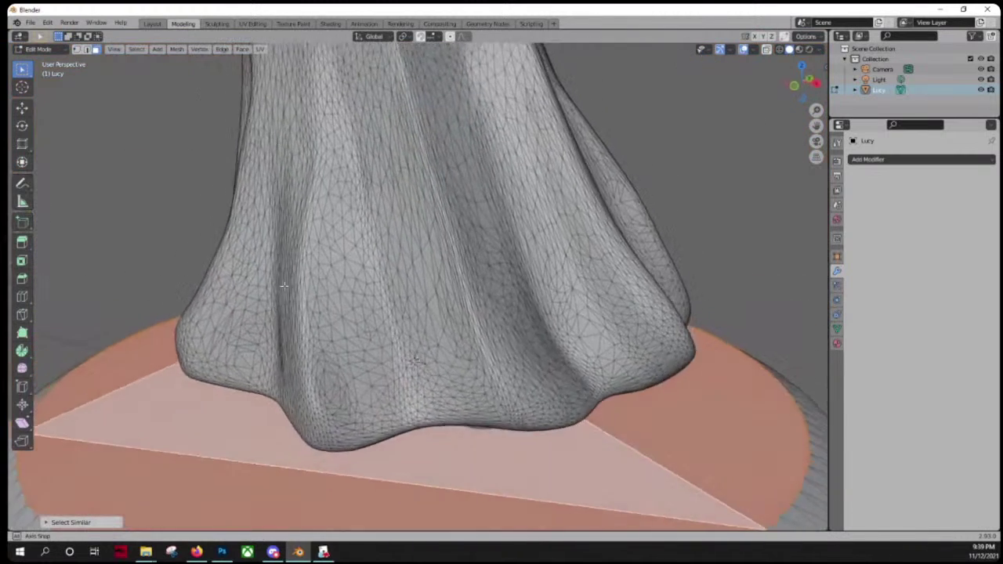
Step: Delete the selected coplanar faces that form the upper surface of the round base
scroll(284, 286, "down", 3)
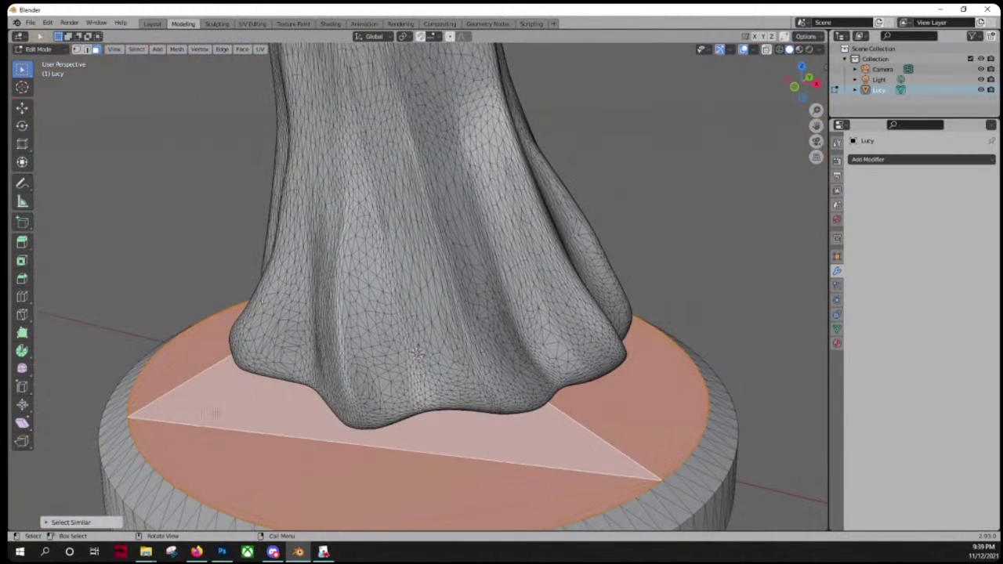
key("x")
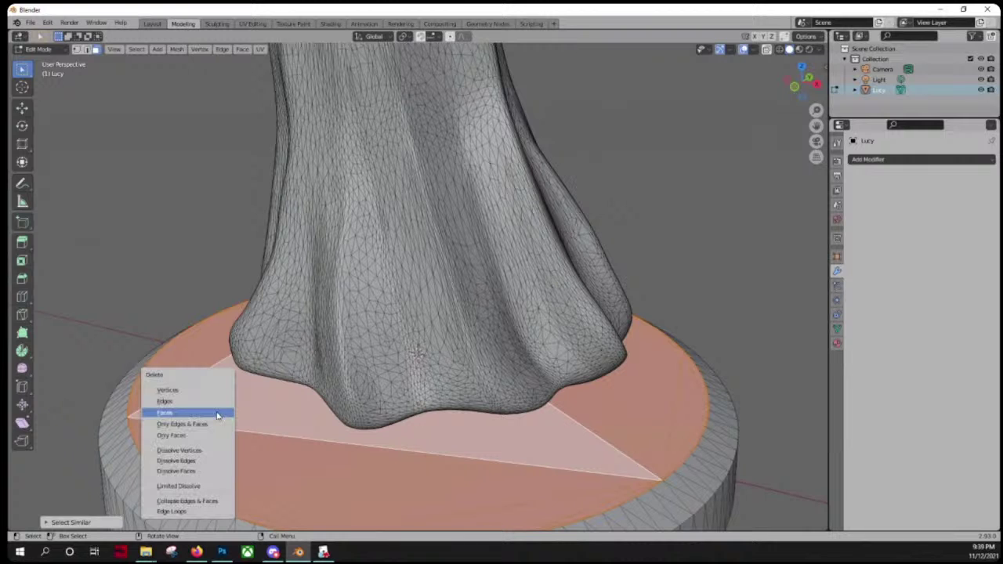
left_click(168, 413)
scroll(308, 425, "up", 4)
middle_click_drag(308, 425, 283, 404)
scroll(309, 393, "down", 2)
scroll(289, 387, "down", 2)
scroll(288, 387, "down", 2)
scroll(282, 413, "down", 2)
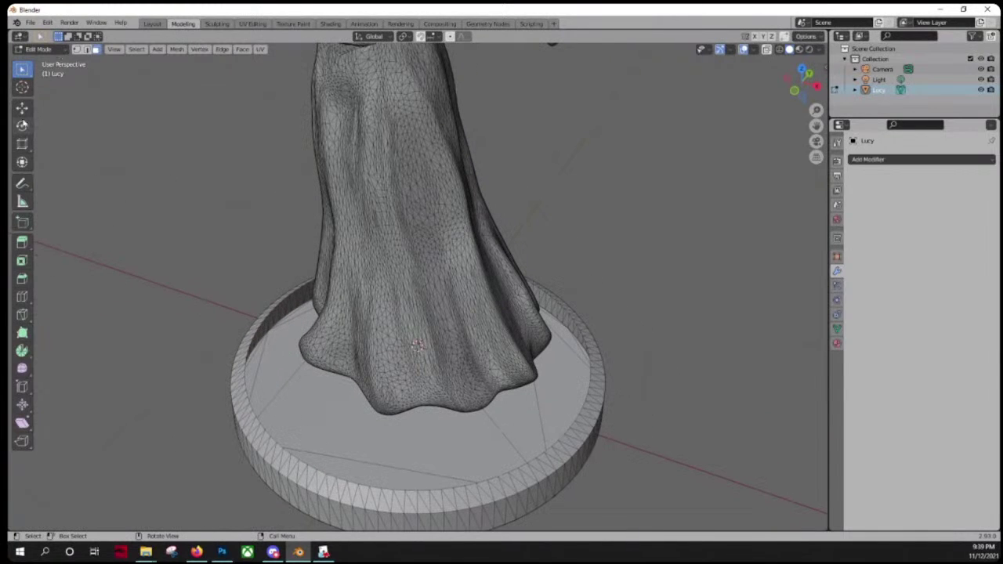
Step: Use Select Circle with a radius of 63 to select the front of the base and delete it with Only Faces
left_click(23, 71)
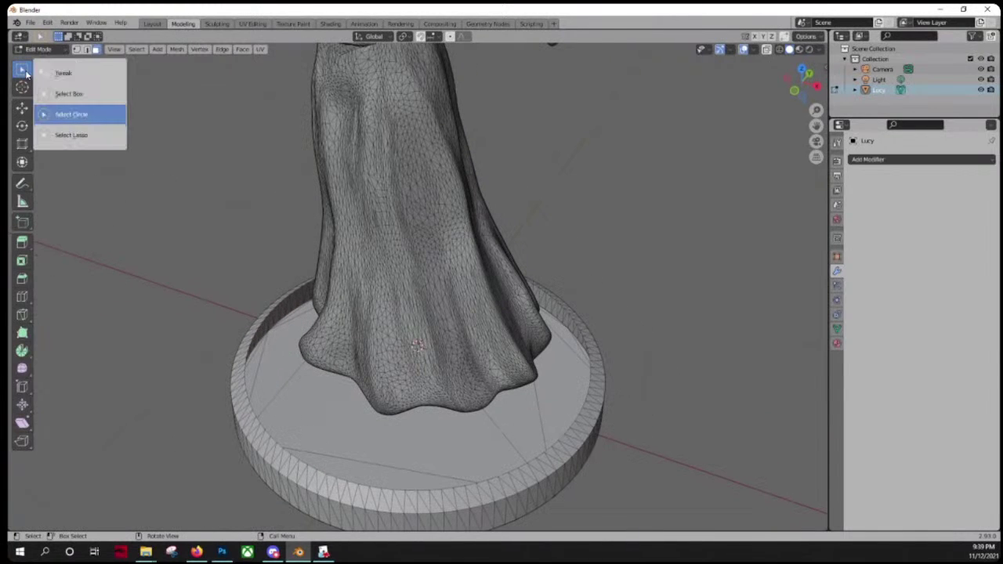
left_click(68, 114)
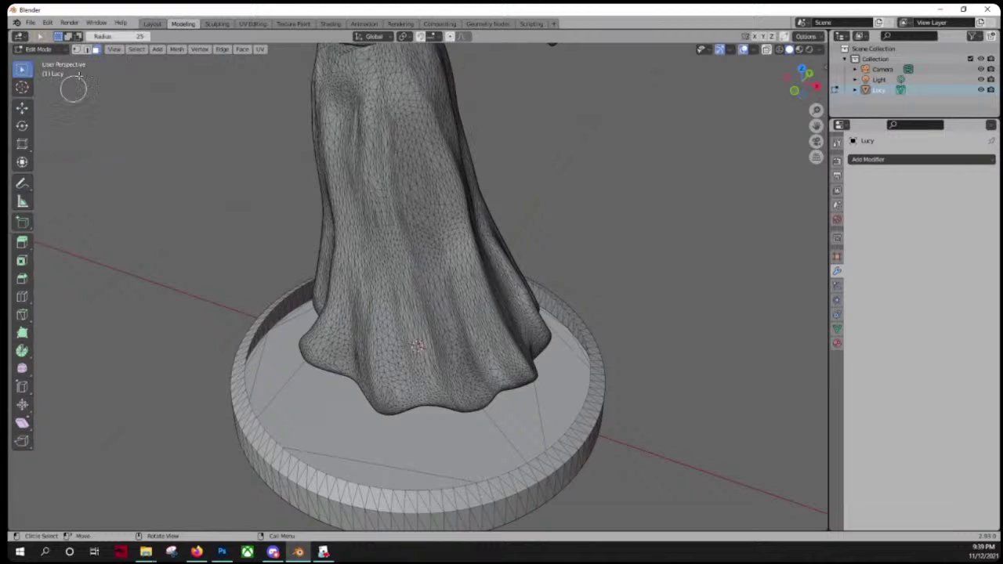
left_click_drag(126, 36, 169, 36)
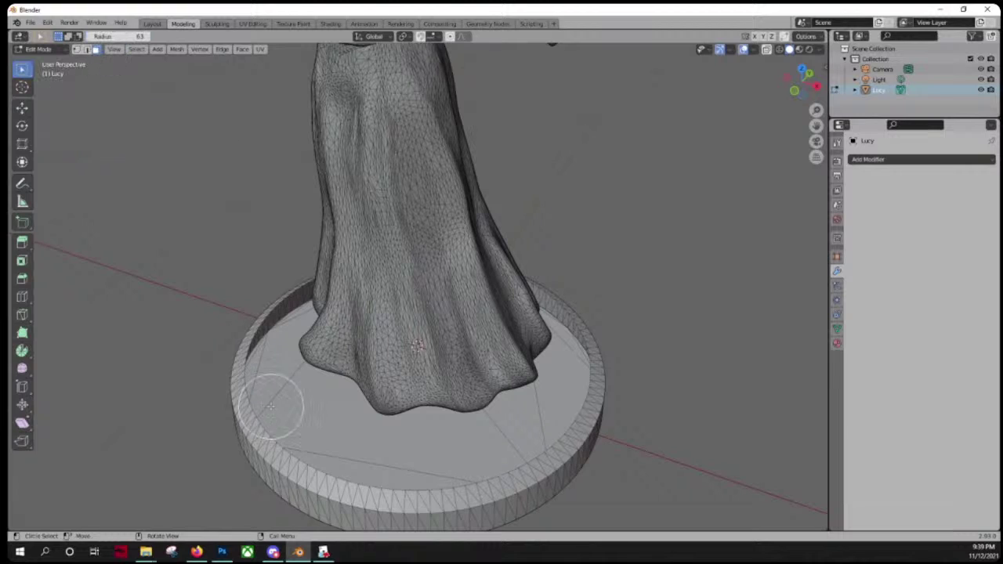
mouse_move(233, 394)
left_mouse_down()
mouse_move(255, 458)
mouse_move(352, 502)
mouse_move(533, 470)
mouse_move(580, 414)
mouse_move(616, 347)
mouse_move(616, 318)
mouse_move(602, 311)
left_mouse_up()
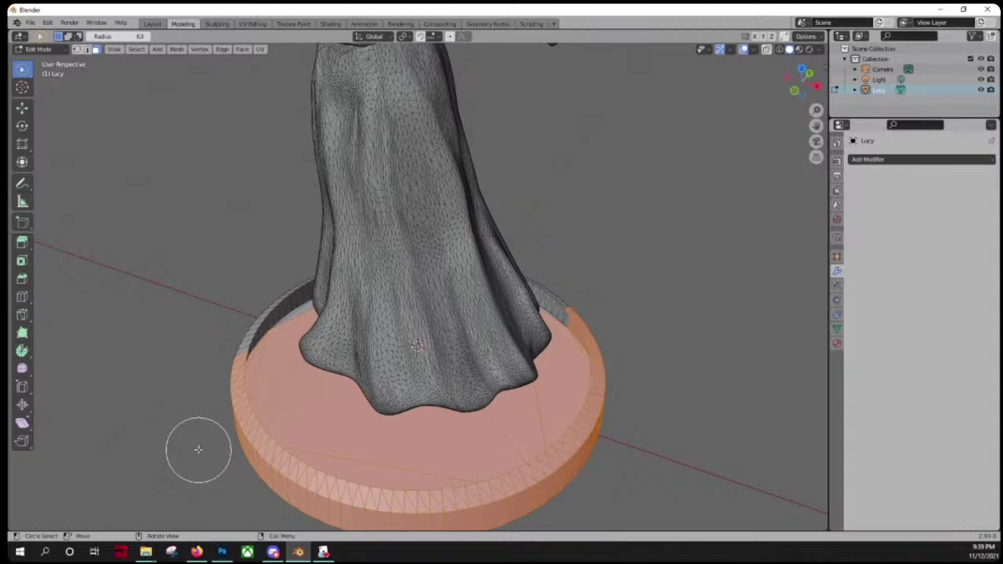
key("x")
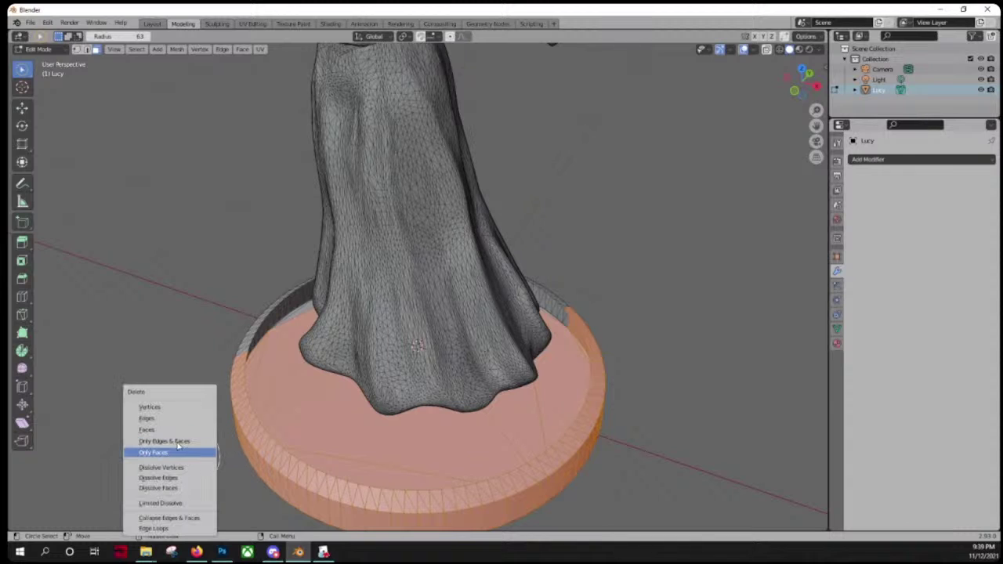
left_click(164, 452)
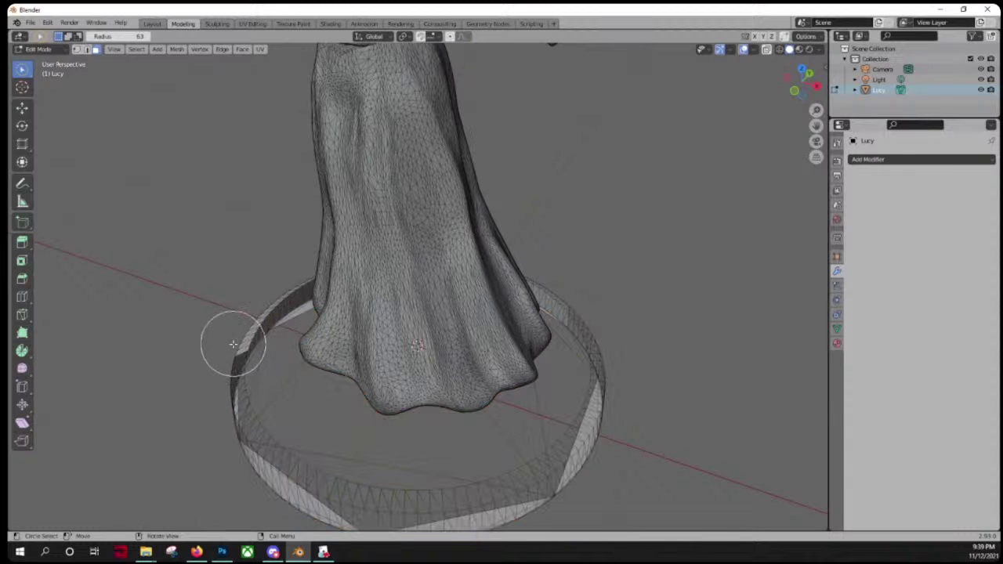
Step: Circle-select the leftover faces along the front and sides of the base ring and delete their vertices
mouse_move(235, 347)
left_mouse_down()
mouse_move(245, 444)
mouse_move(423, 510)
mouse_move(517, 478)
mouse_move(616, 376)
mouse_move(613, 330)
left_mouse_up()
key("x")
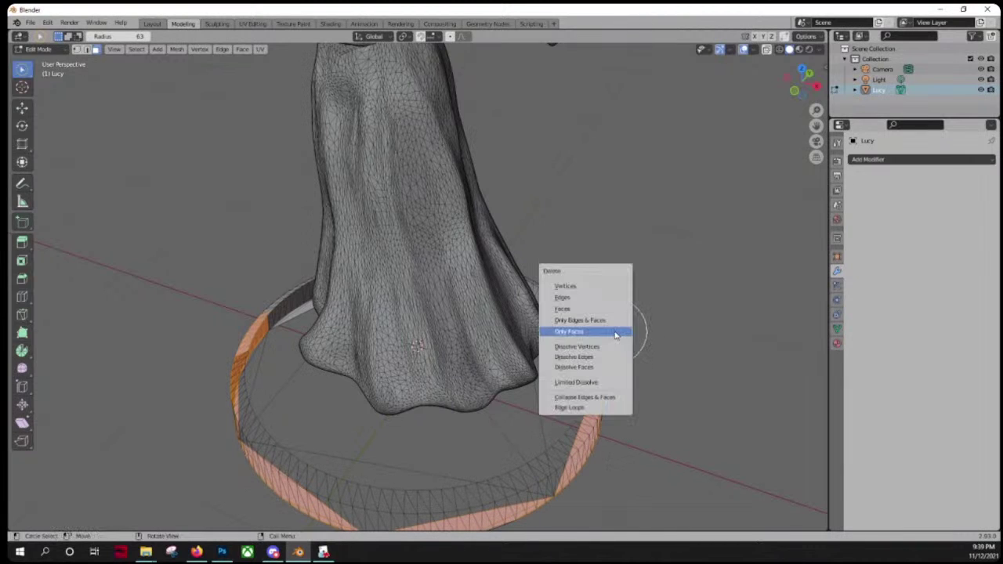
left_click(581, 286)
Step: In vertex select mode, circle-select the loose vertices left around the front of the base and delete them
left_click(76, 48)
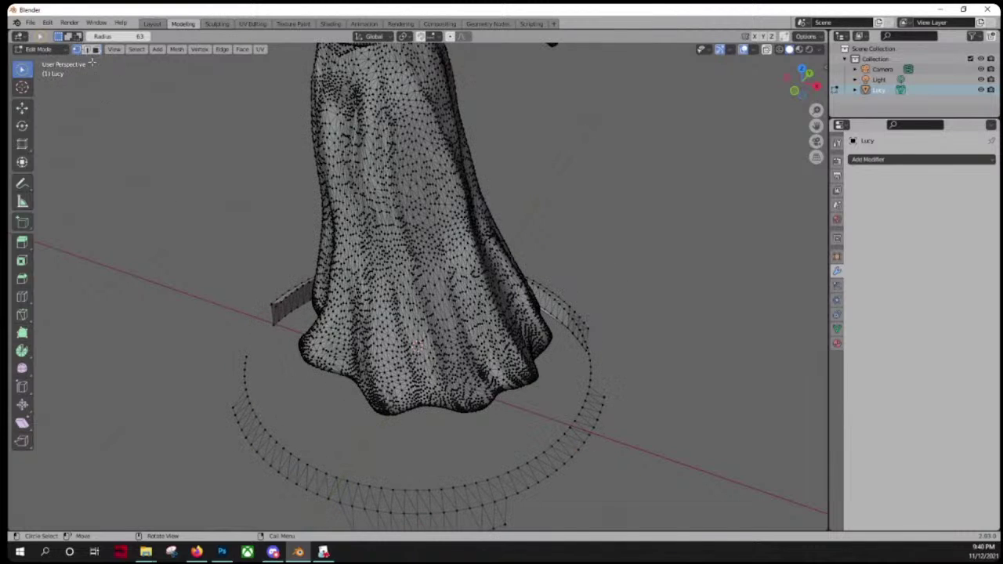
mouse_move(240, 381)
left_mouse_down()
mouse_move(237, 398)
mouse_move(298, 479)
mouse_move(441, 519)
mouse_move(509, 486)
mouse_move(603, 403)
mouse_move(493, 492)
mouse_move(444, 498)
mouse_move(386, 479)
left_mouse_up()
scroll(444, 499, "down", 1)
mouse_move(265, 358)
left_mouse_down()
mouse_move(304, 430)
mouse_move(381, 475)
mouse_move(447, 463)
mouse_move(534, 408)
mouse_move(577, 358)
mouse_move(572, 309)
left_mouse_up()
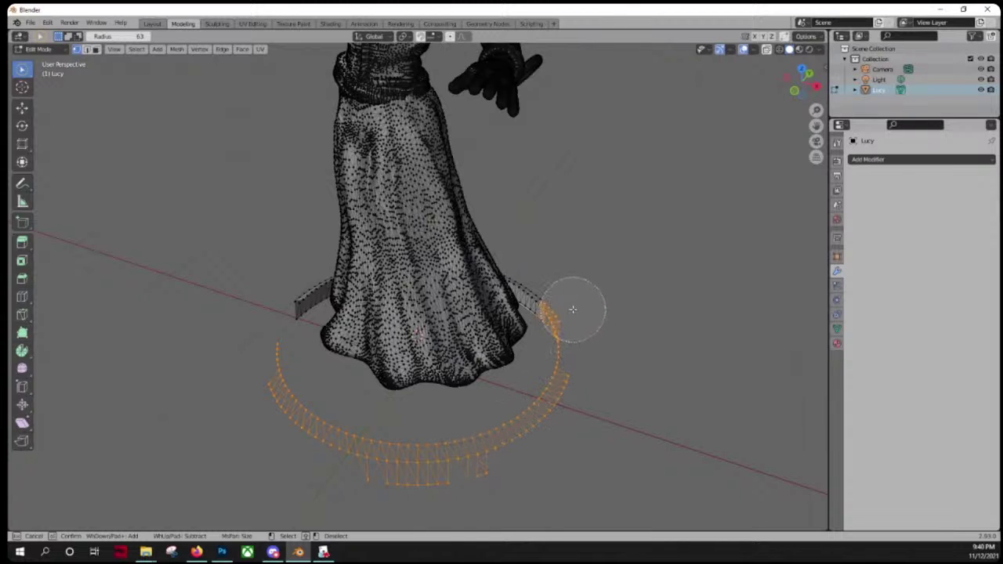
key("x")
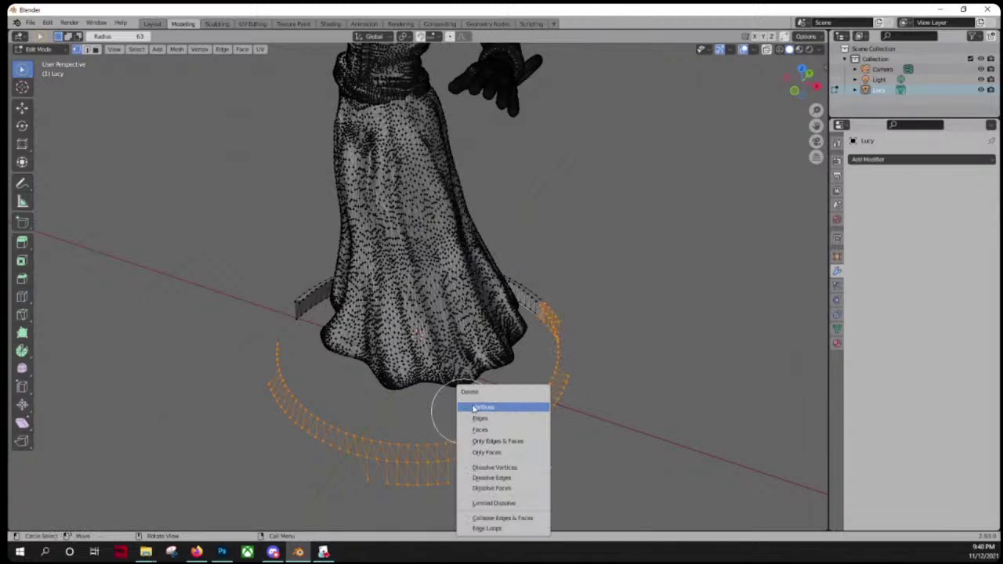
key("Return")
Step: Select the remaining arc behind the figurine and the stray vertices beside it, and delete them as vertices
middle_click_drag(196, 330, 495, 385)
mouse_move(495, 386)
left_mouse_down()
mouse_move(475, 392)
mouse_move(413, 374)
mouse_move(366, 347)
mouse_move(340, 304)
mouse_move(336, 231)
left_mouse_up()
key("x")
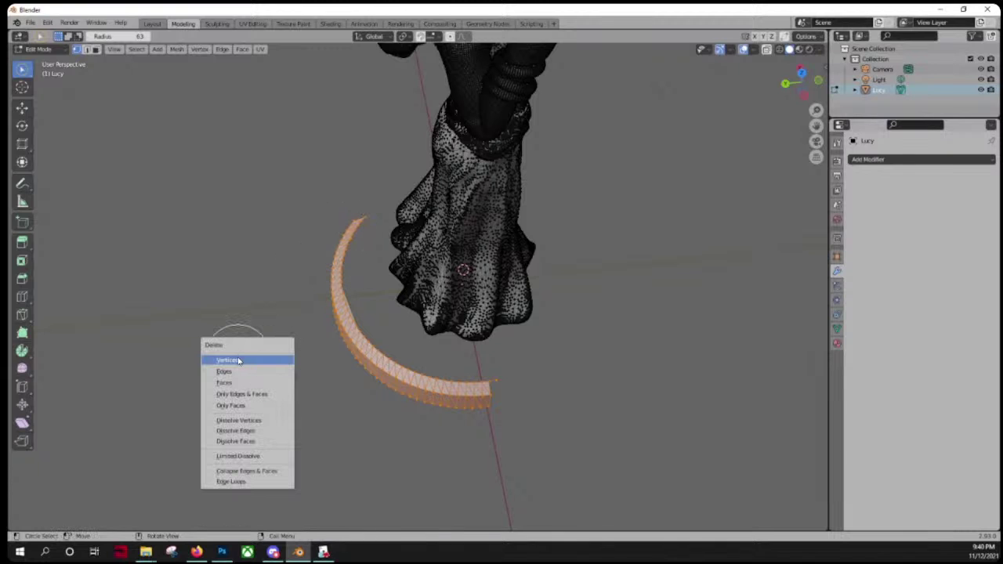
key("Return")
mouse_move(277, 347)
left_mouse_down()
mouse_move(327, 239)
mouse_move(321, 286)
left_mouse_up()
key("x")
key("Return")
key("x")
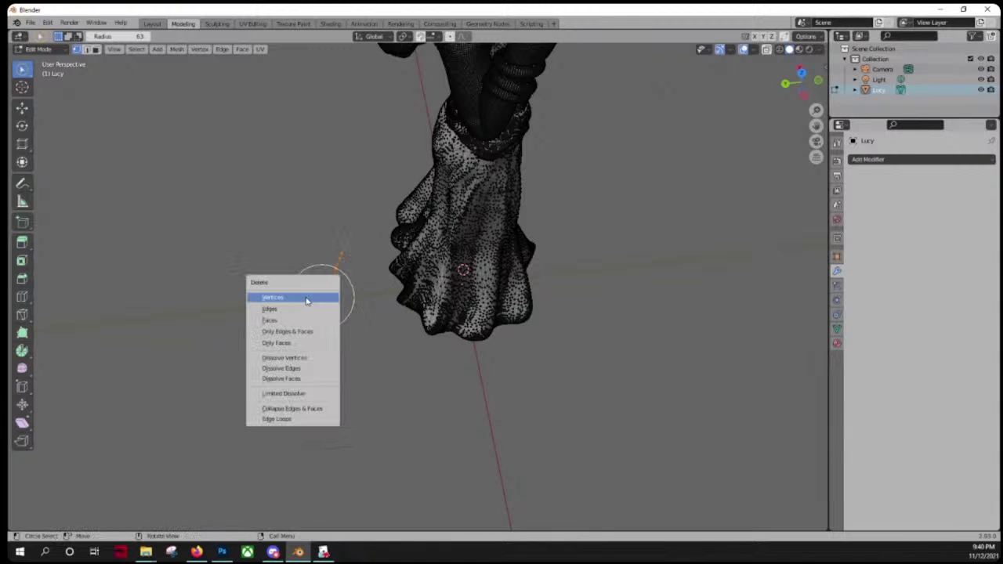
key("Return")
Step: Check the undersides of the feet for base remnants, return to Object Mode and open the Layout workspace
middle_click_drag(402, 365, 358, 284)
scroll(358, 284, "up", 4)
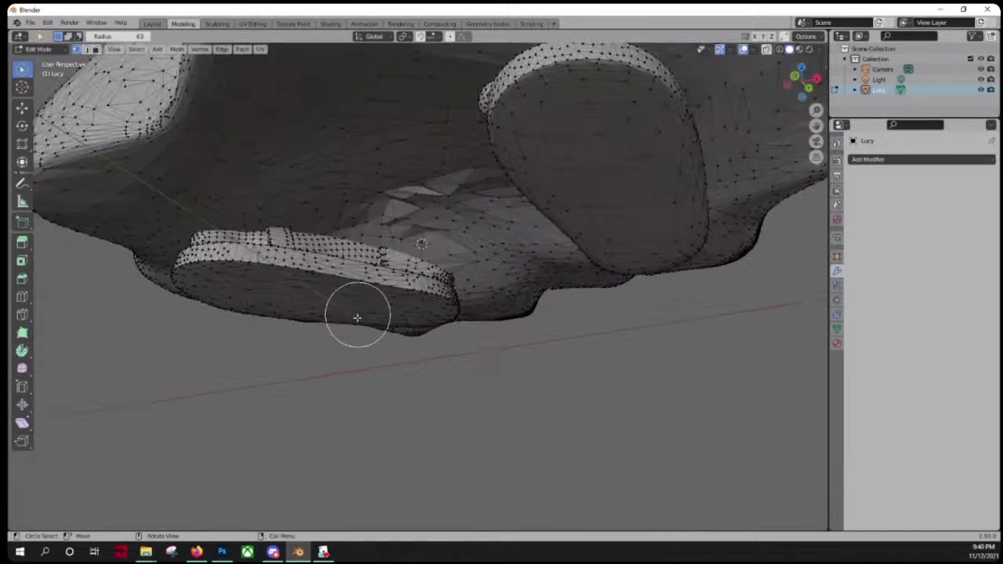
scroll(353, 313, "down", 4)
middle_click_drag(347, 329, 322, 352)
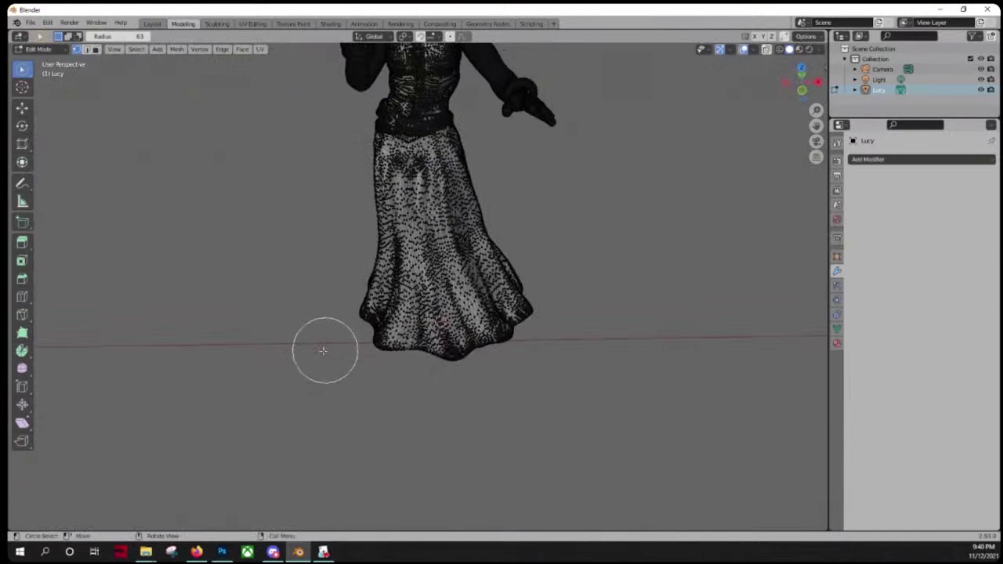
key("Tab")
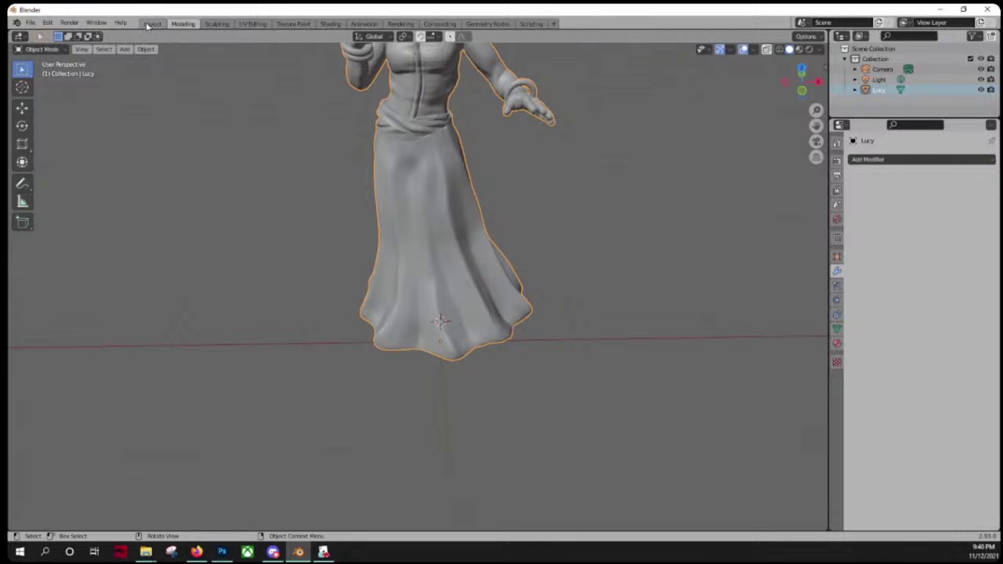
middle_click_drag(275, 117, 285, 217, "shift")
left_click(147, 50)
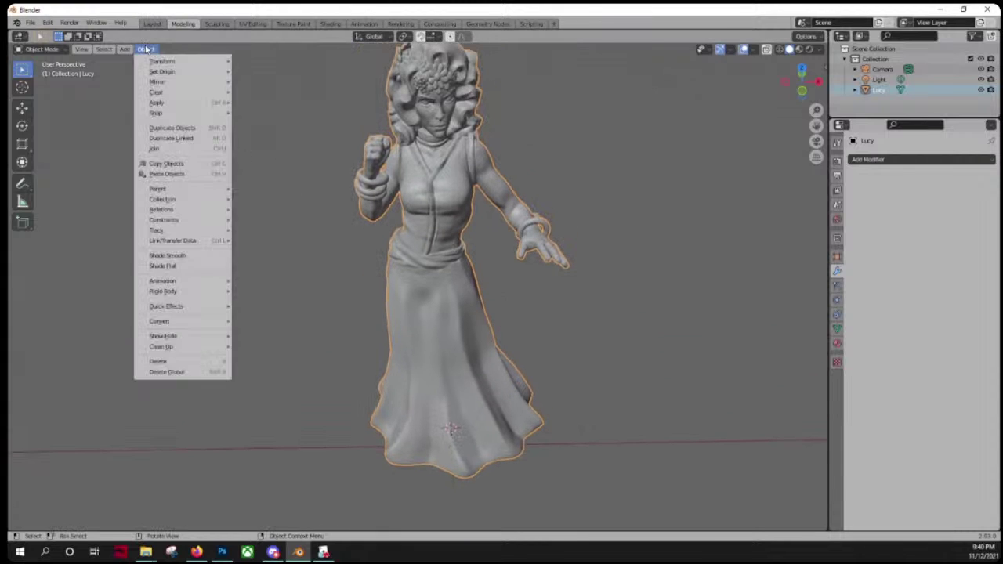
left_click(151, 24)
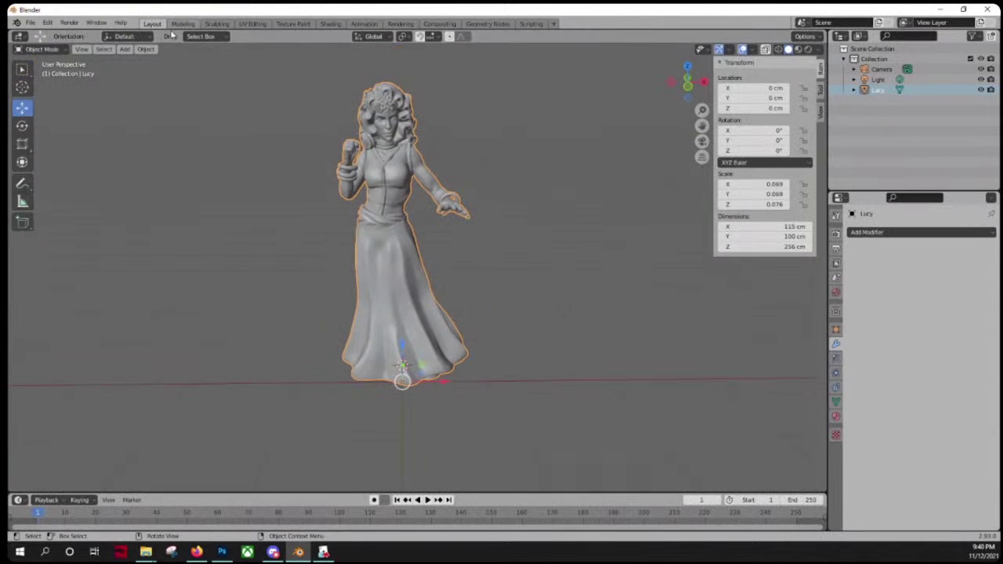
Step: Examine the baseless figurine from several distances and angles, including the skirt hem
scroll(468, 362, "up", 2)
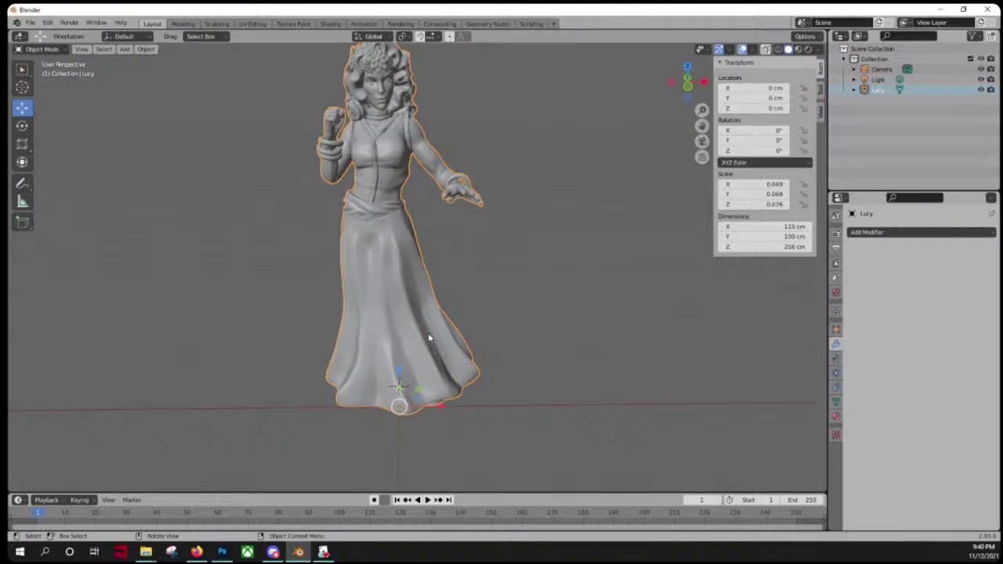
scroll(392, 352, "up", 5)
scroll(384, 352, "down", 5)
middle_click_drag(299, 267, 300, 283)
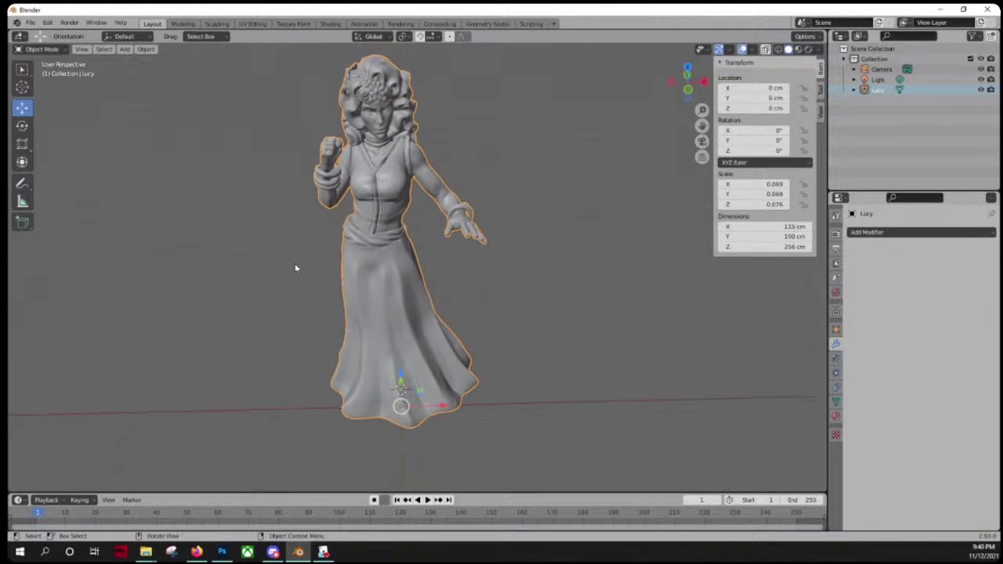
scroll(295, 268, "up", 4)
scroll(264, 311, "down", 4)
middle_click_drag(300, 334, 280, 217)
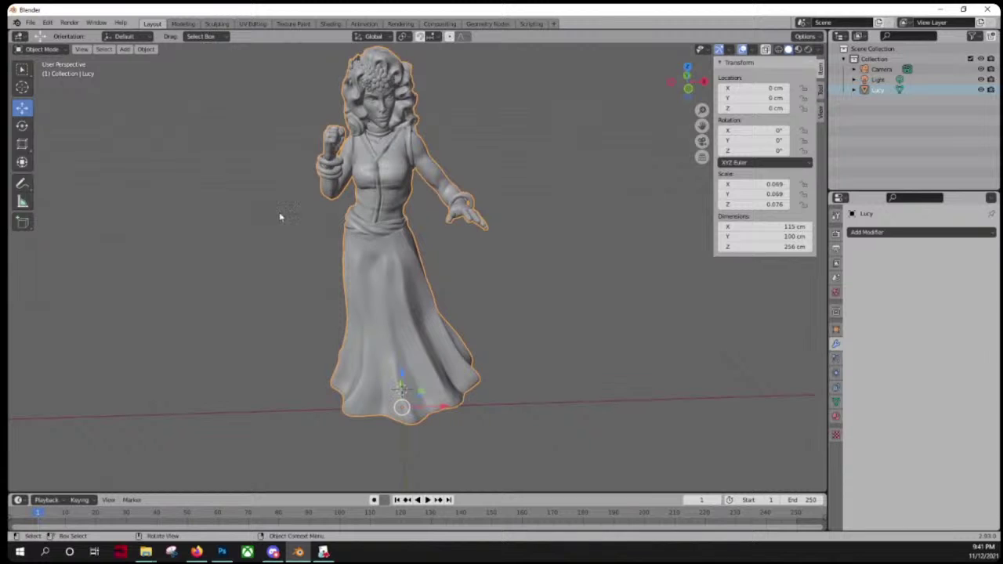
mouse_move(463, 251)
middle_mouse_down()
mouse_move(402, 266)
mouse_move(470, 233)
middle_mouse_up()
Step: Add a mesh cylinder at the figurine's feet as its new base
left_click(146, 49)
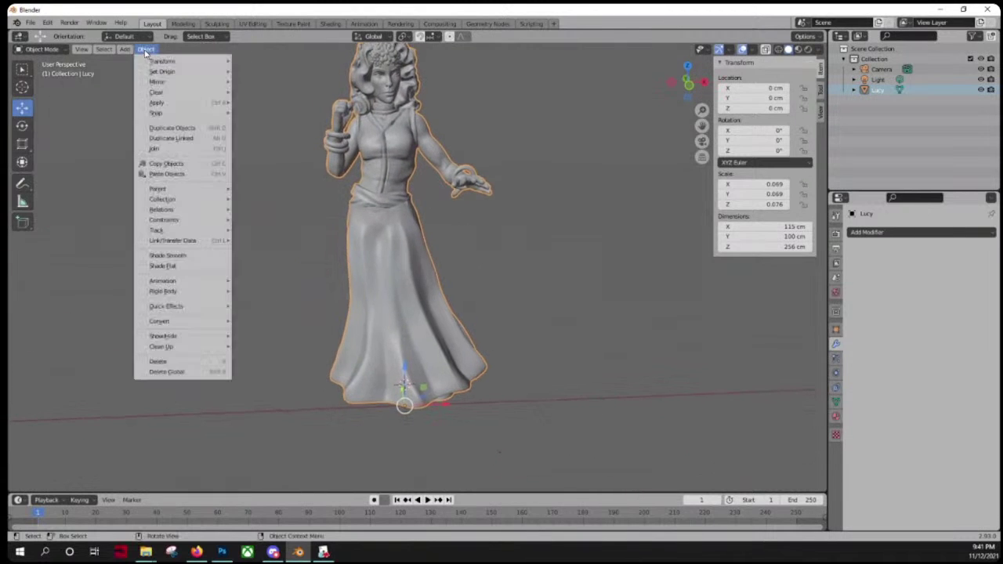
mouse_move(83, 50)
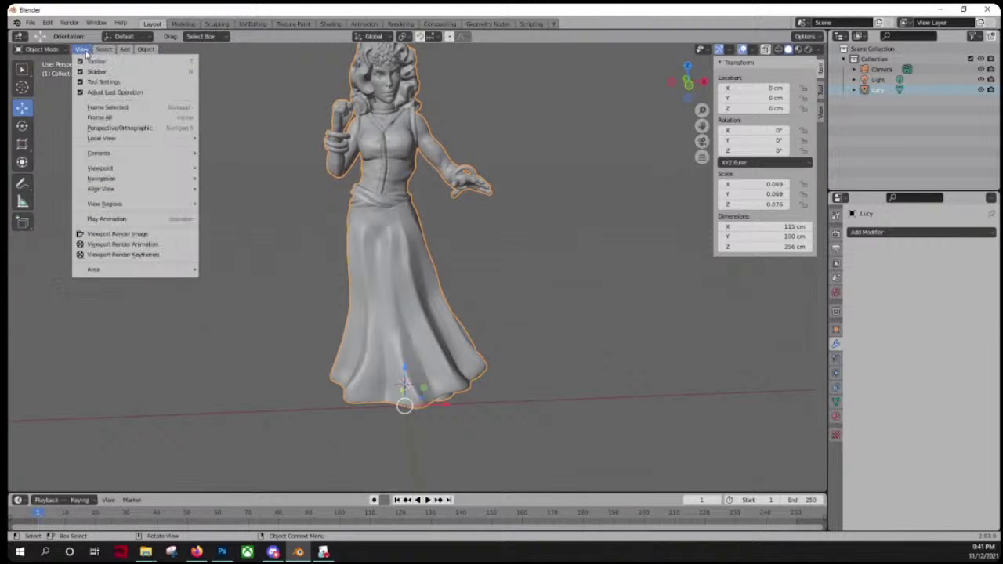
mouse_move(123, 53)
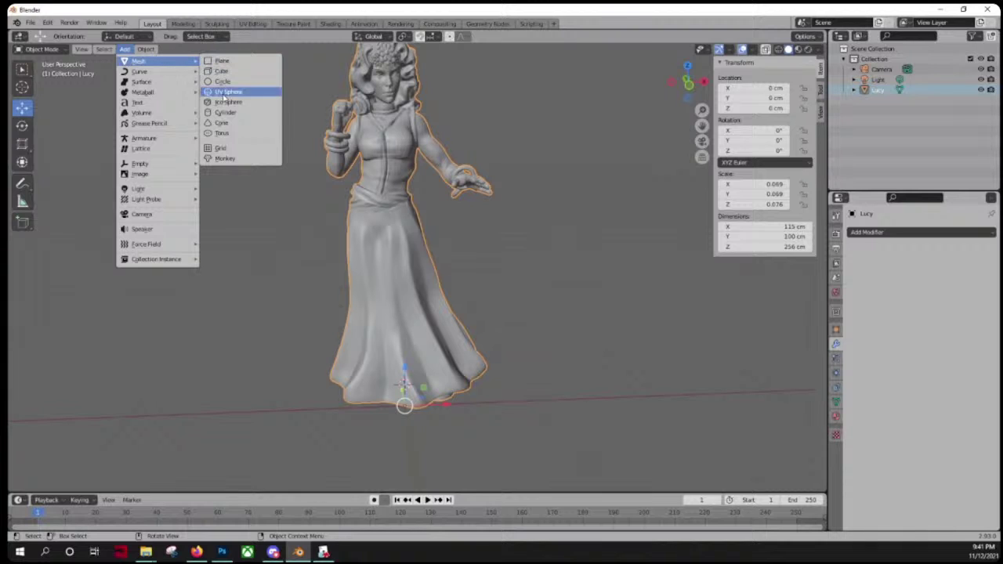
left_click(225, 112)
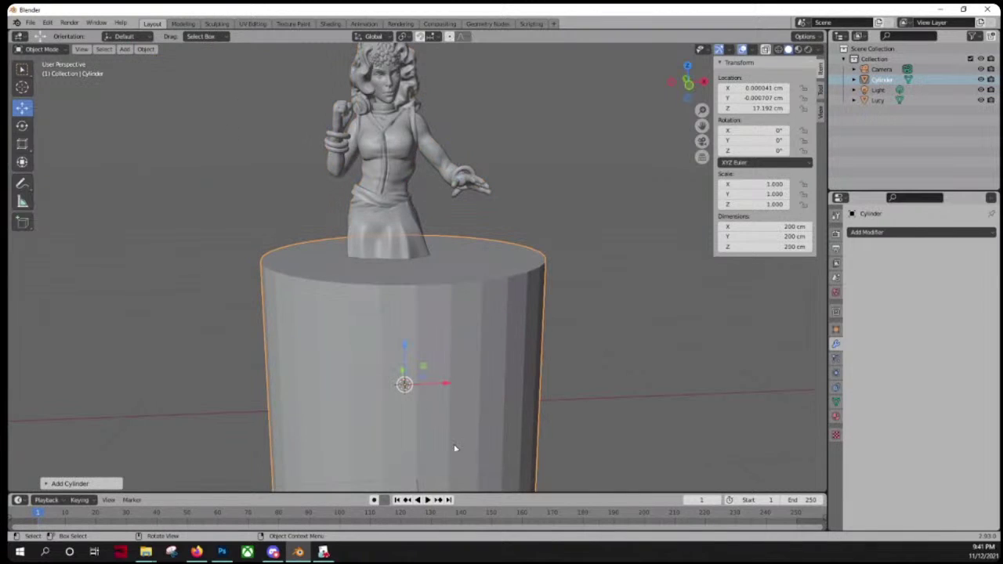
scroll(455, 447, "down", 4)
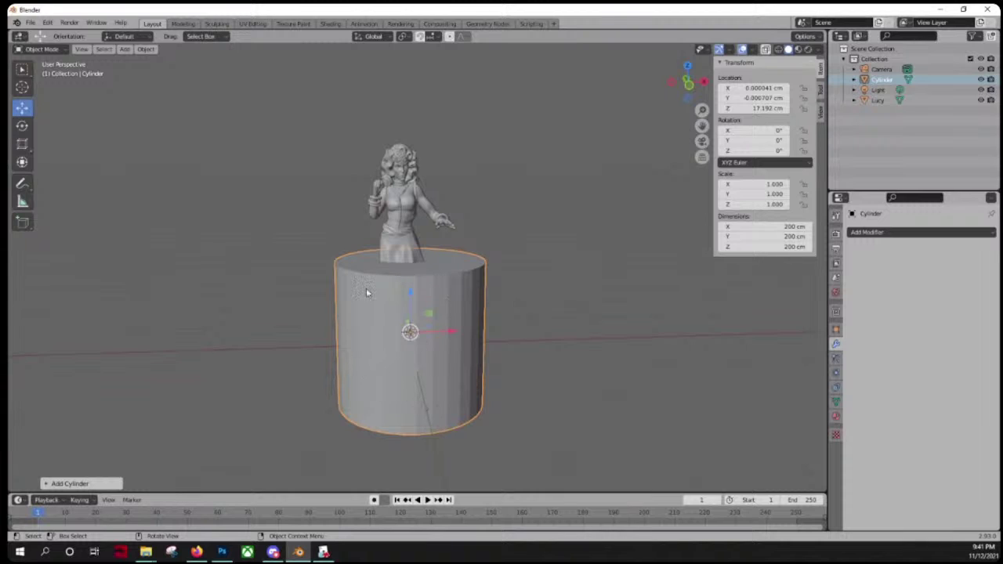
Step: Set the new cylinder's vertex count to 36
left_click(45, 483)
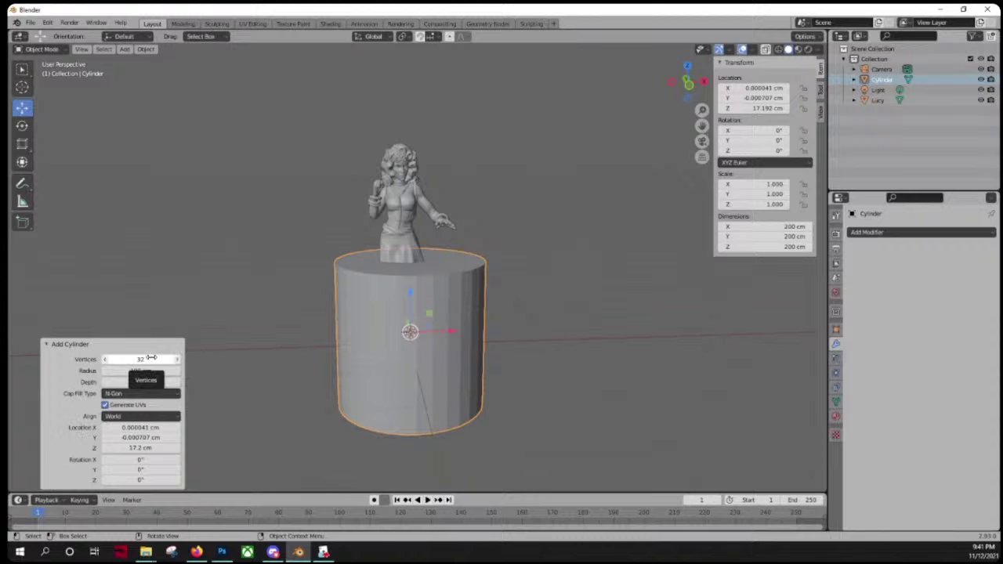
left_click(178, 360)
left_click(179, 360)
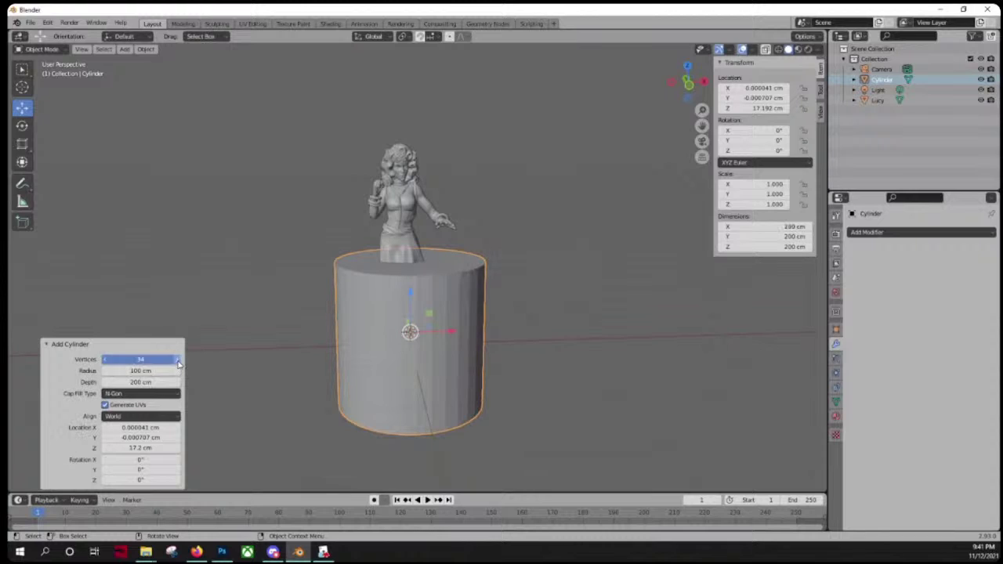
left_click(178, 360)
left_click(179, 360)
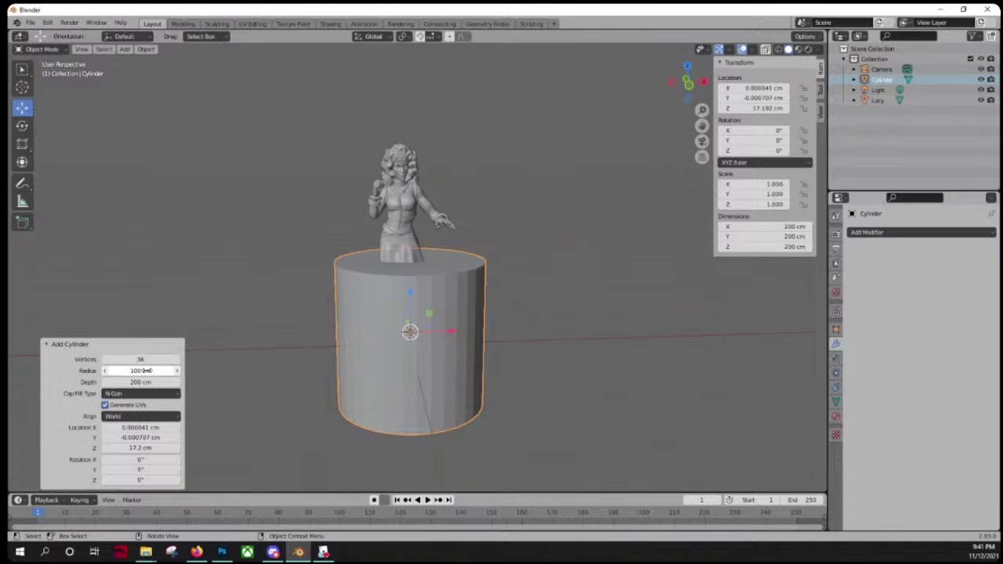
Step: Set the cylinder's radius to 85 cm and its depth to 24 cm, and deselect it
left_click(146, 371)
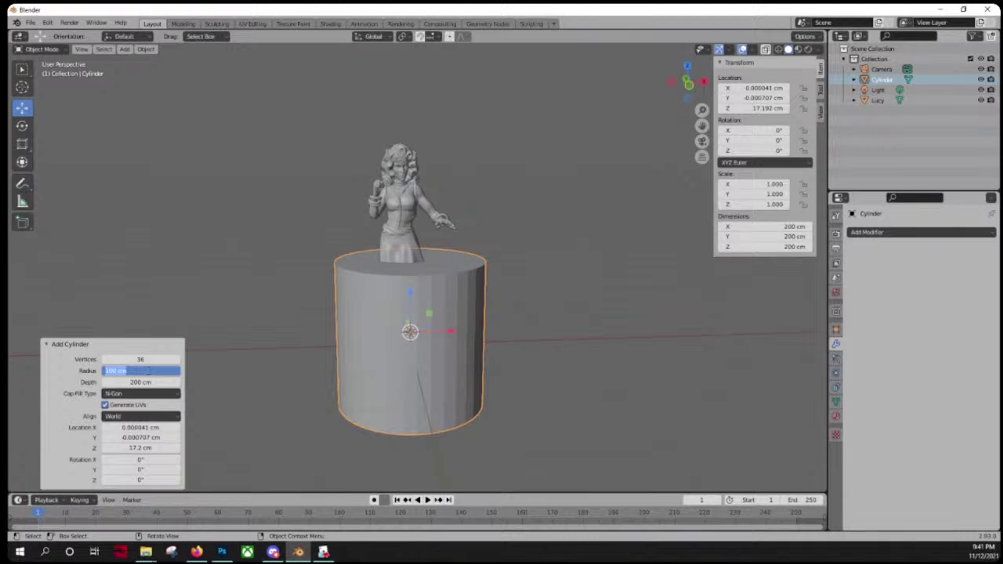
type("85")
key("Tab")
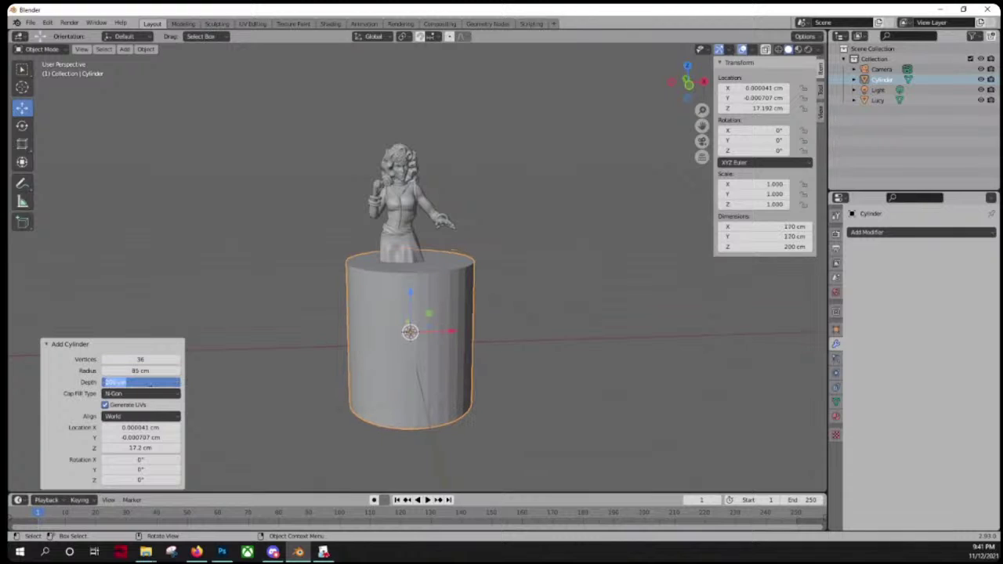
type("24")
key("Return")
left_click(453, 382)
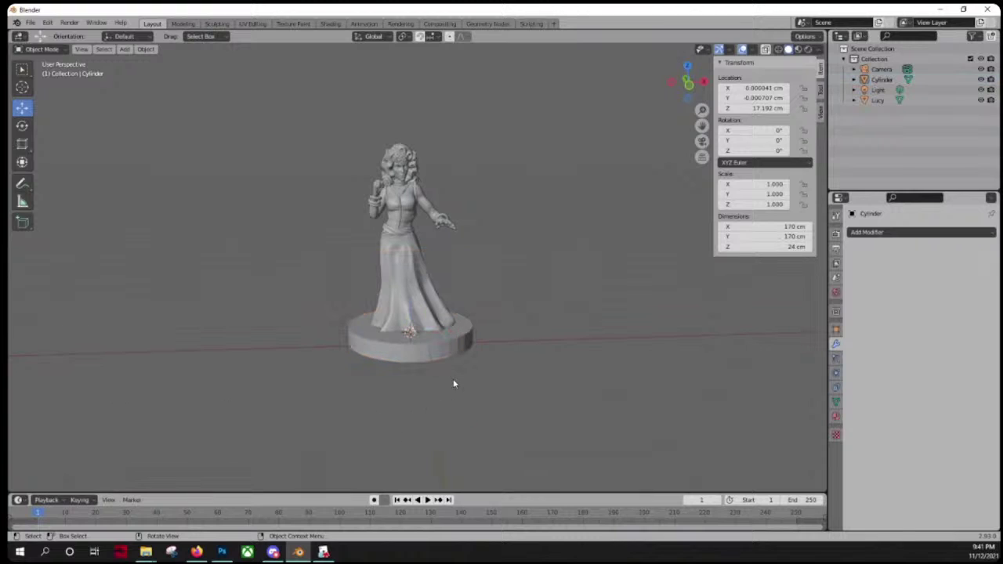
scroll(442, 412, "up", 2)
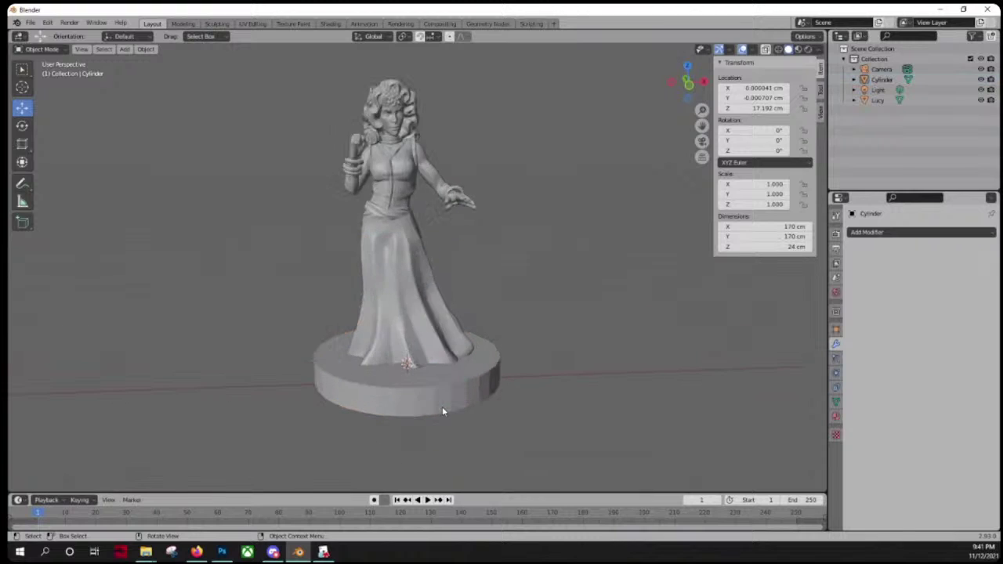
Step: Raise the figurine along Z to a height of about 54 cm, clear of the cylinder base
left_click(878, 100)
left_click(881, 80)
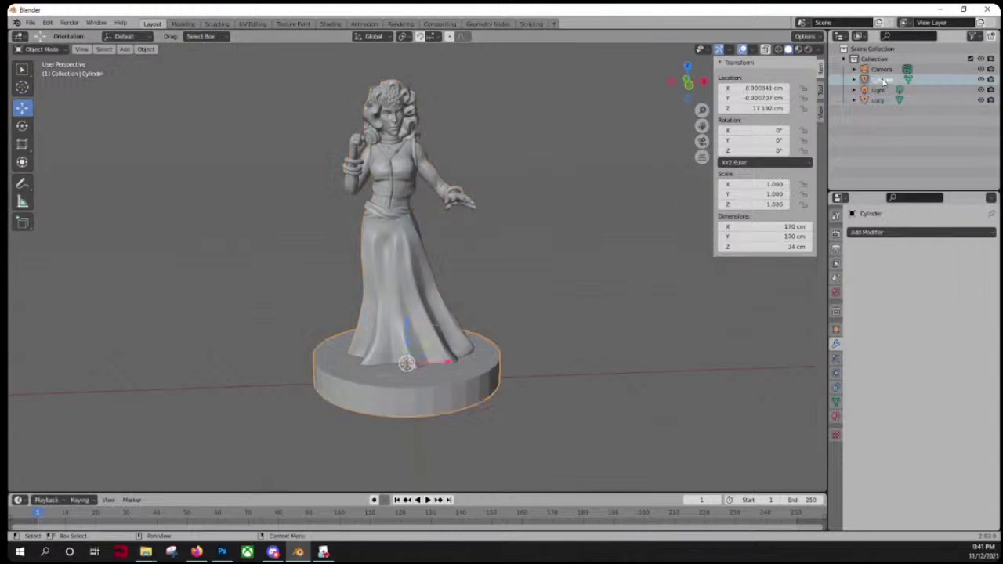
left_click(544, 299)
left_click(874, 100)
left_click(643, 305)
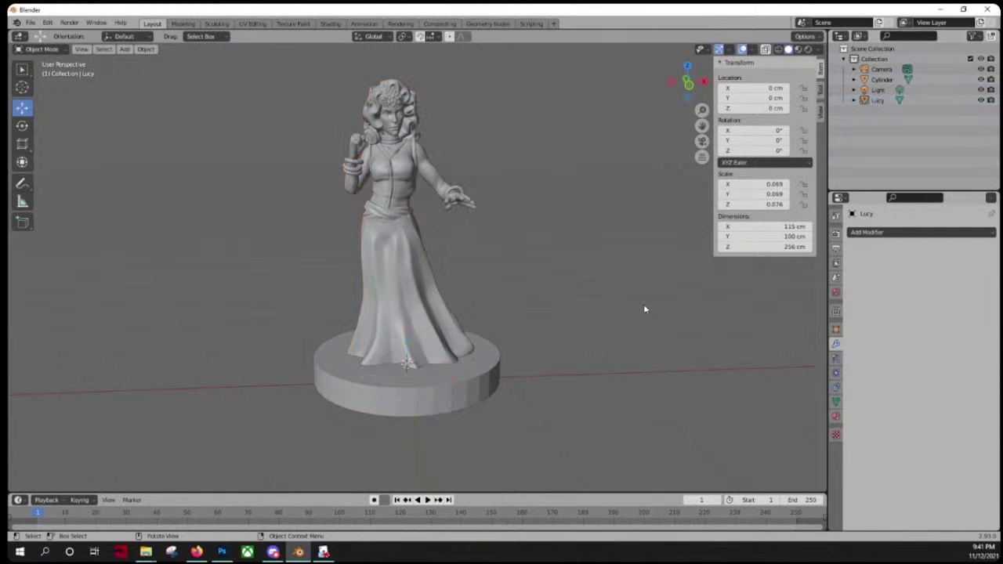
left_click(400, 253)
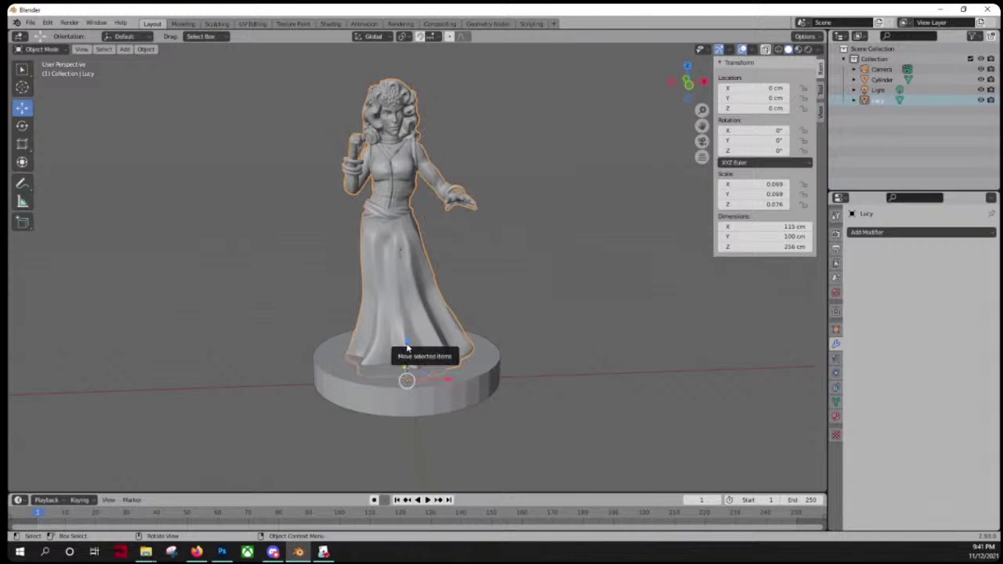
left_click_drag(408, 343, 411, 290)
left_click(528, 381)
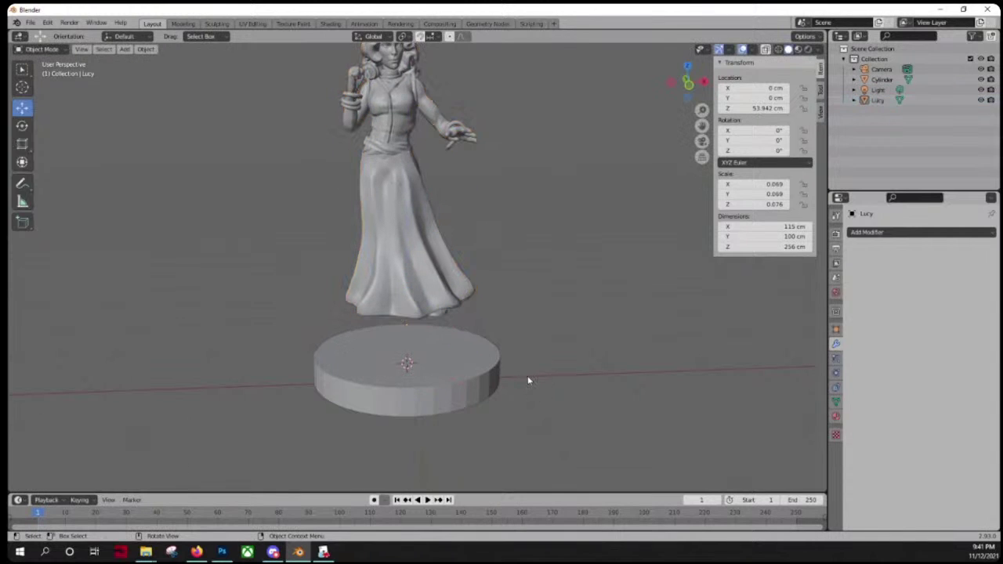
Step: Set the cylinder base's Z location to 12 cm and deselect it
middle_click_drag(452, 440, 415, 416)
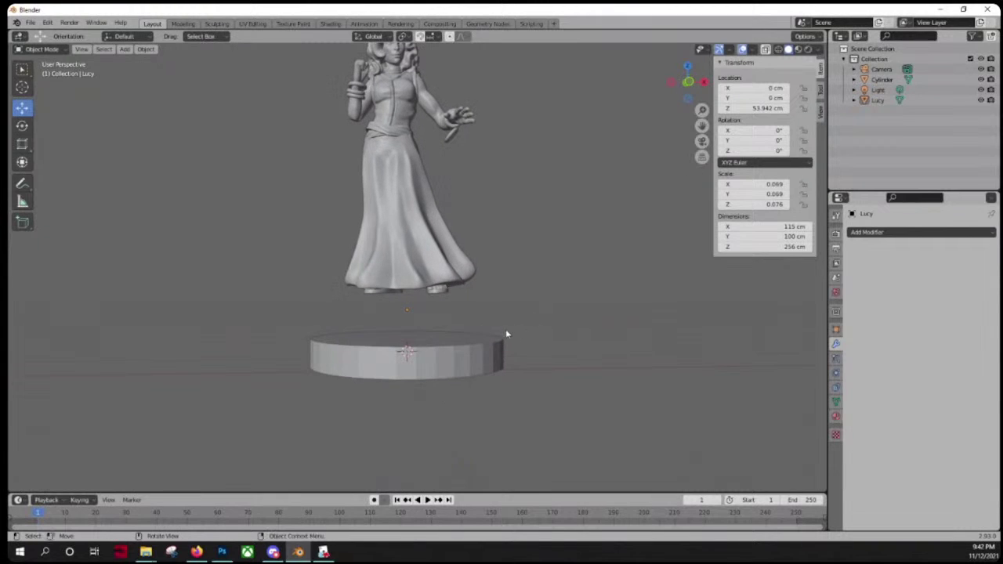
left_click(474, 361)
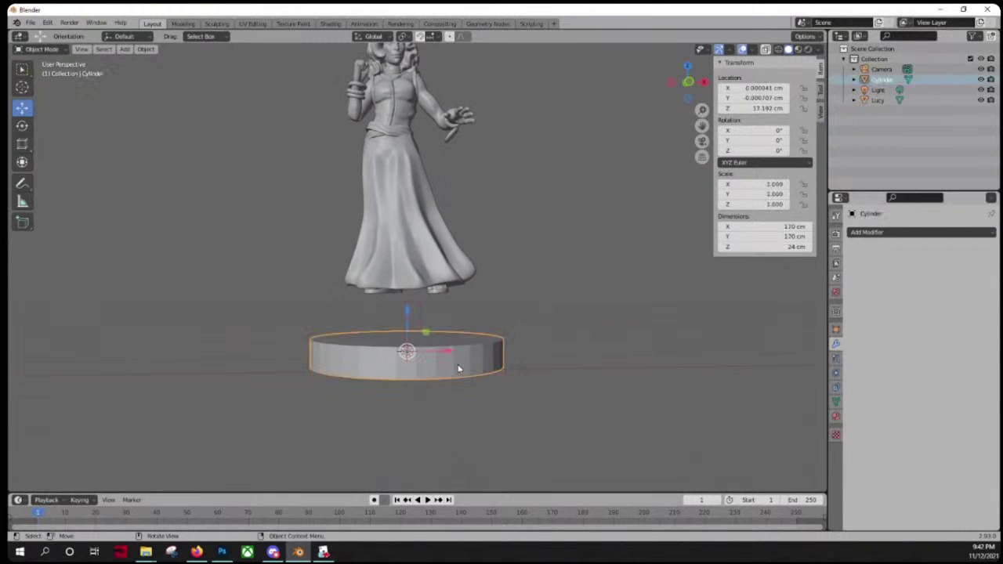
scroll(430, 368, "up", 2)
middle_click_drag(430, 368, 355, 379)
scroll(363, 401, "down", 2)
scroll(364, 399, "up", 1)
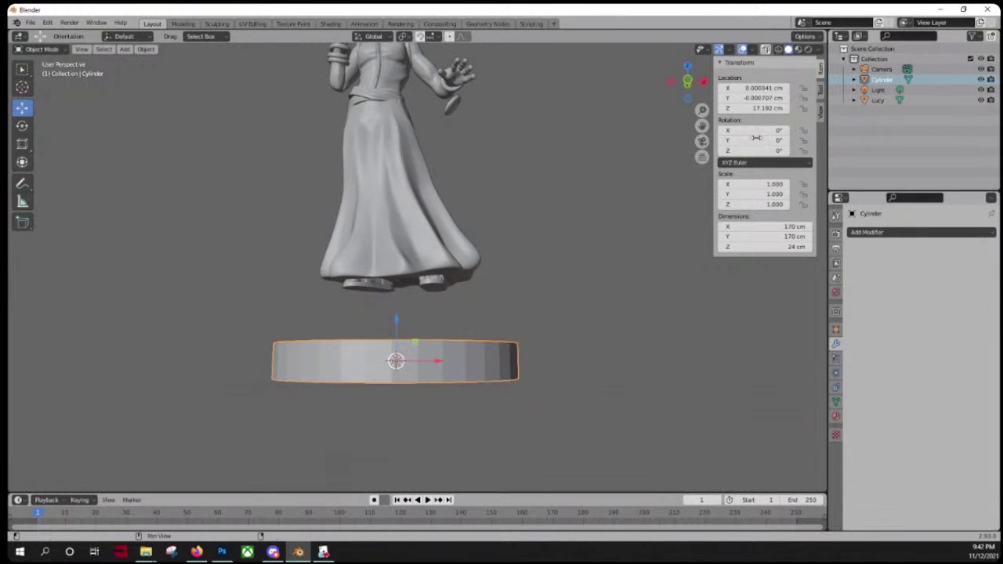
left_click(757, 109)
type("12")
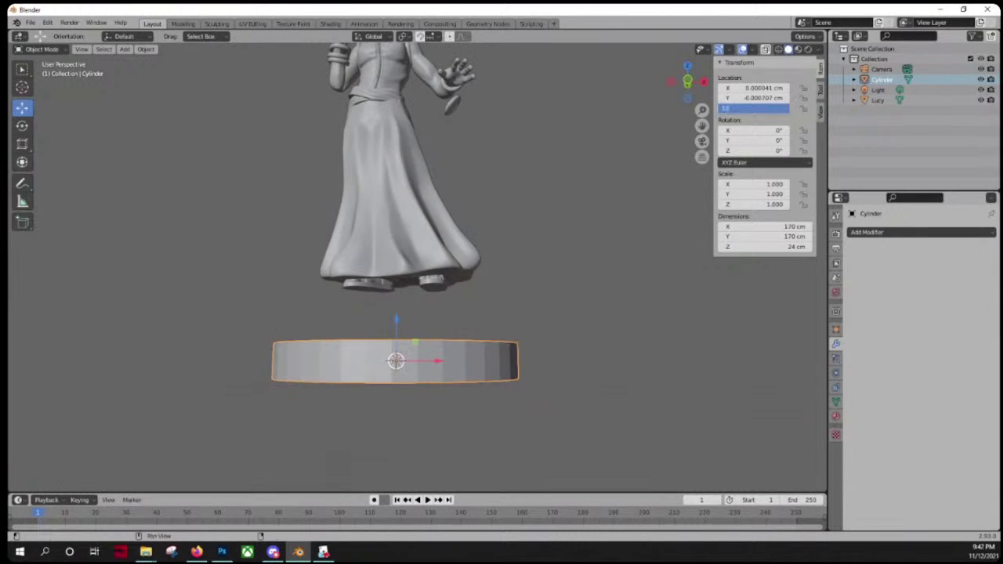
key("Return")
left_click(375, 408)
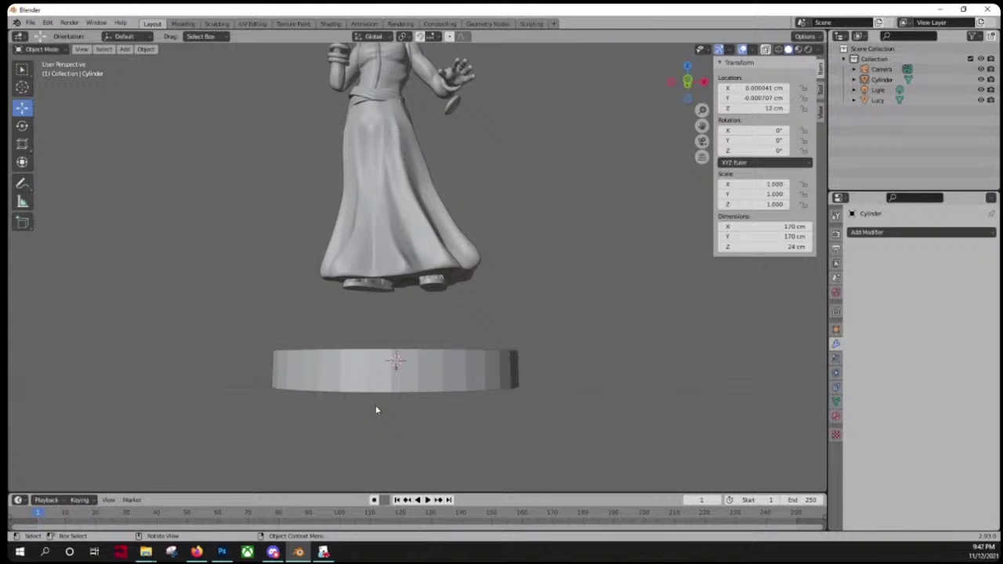
Step: In front view, lower the figurine about 45 cm along Z so its feet meet the top of the base
middle_click_drag(375, 410, 385, 404)
left_click(686, 82)
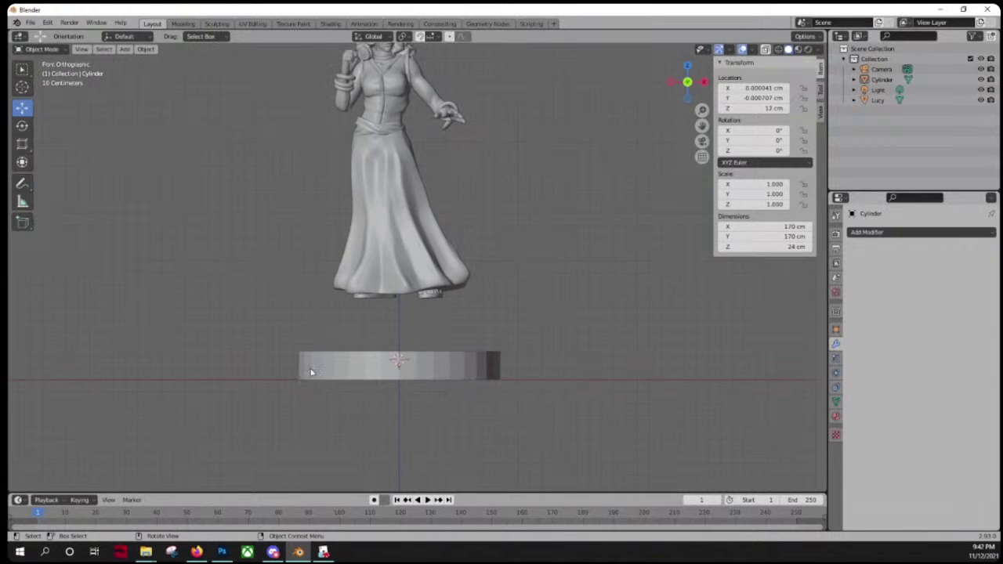
left_click(385, 257)
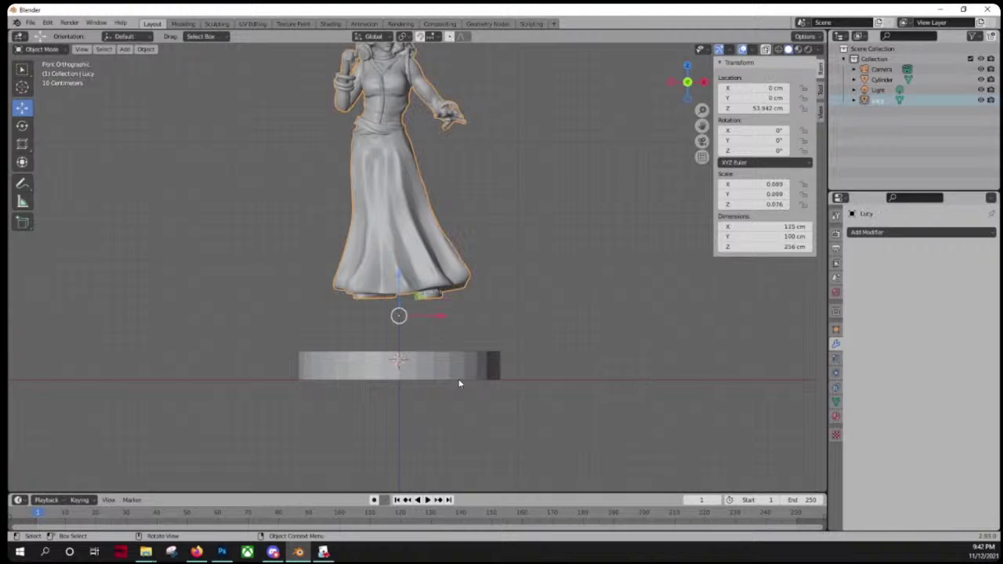
left_click(369, 376)
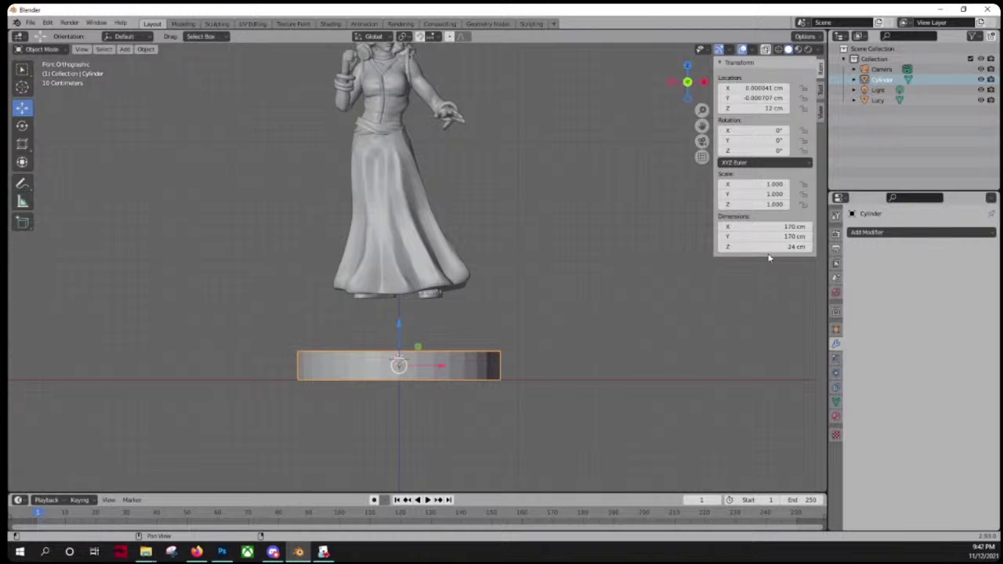
left_click(524, 262)
left_click(365, 194)
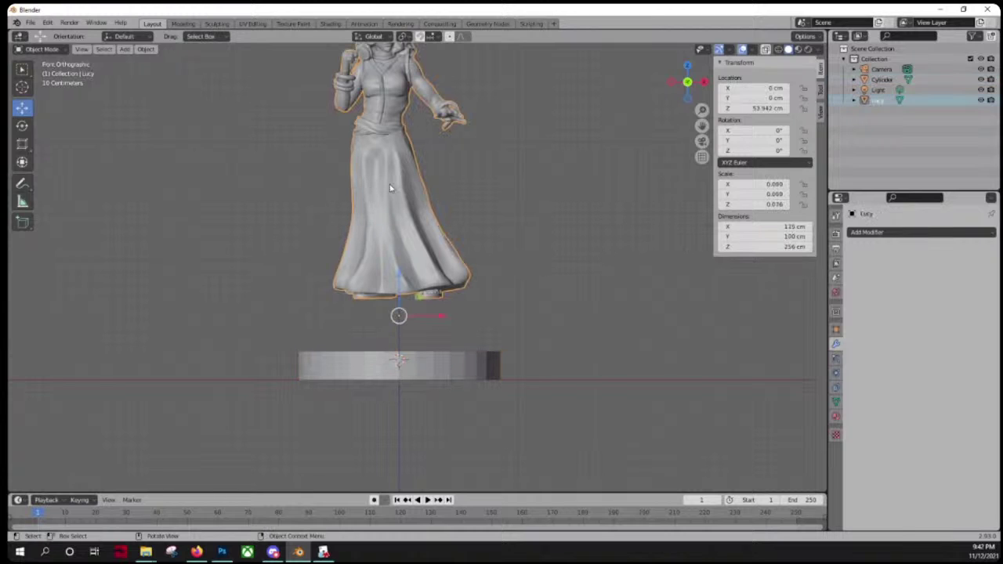
scroll(400, 223, "up", 3)
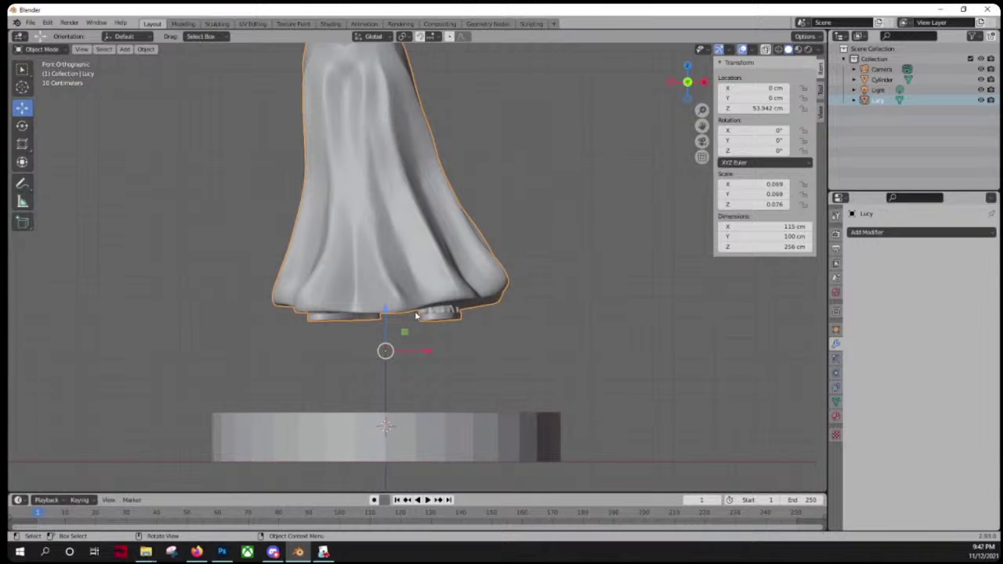
left_click_drag(390, 312, 379, 407)
scroll(380, 381, "up", 2)
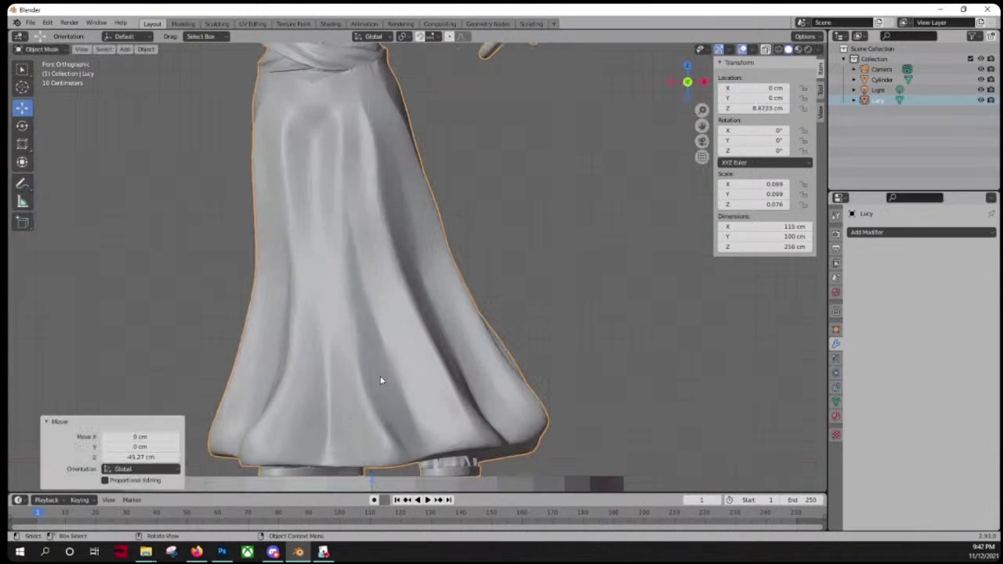
Step: Examine from several angles how the figurine's feet and skirt hem sit on the base
middle_click_drag(381, 373, 417, 278)
scroll(418, 278, "up", 1)
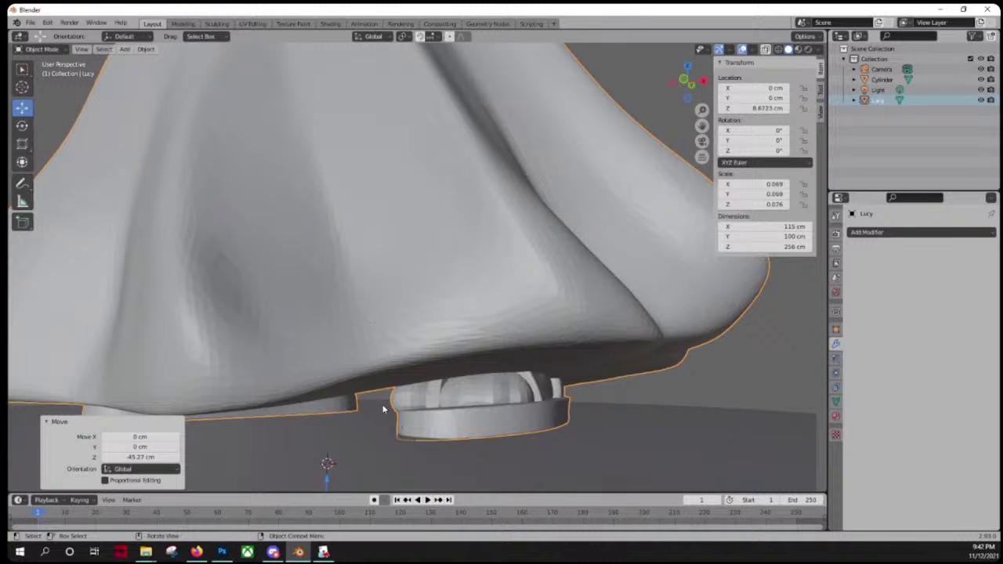
middle_click_drag(365, 401, 384, 401)
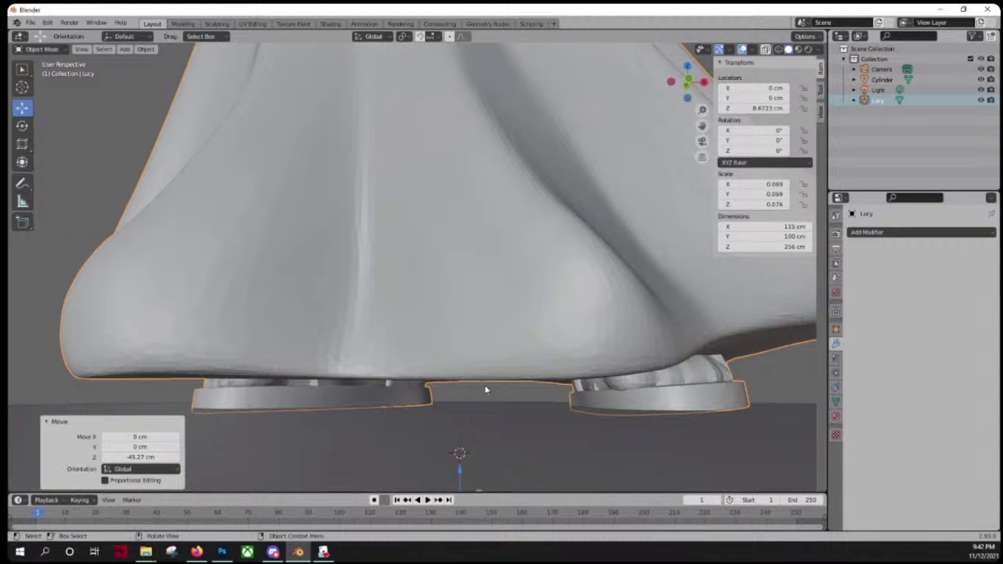
scroll(484, 389, "down", 5)
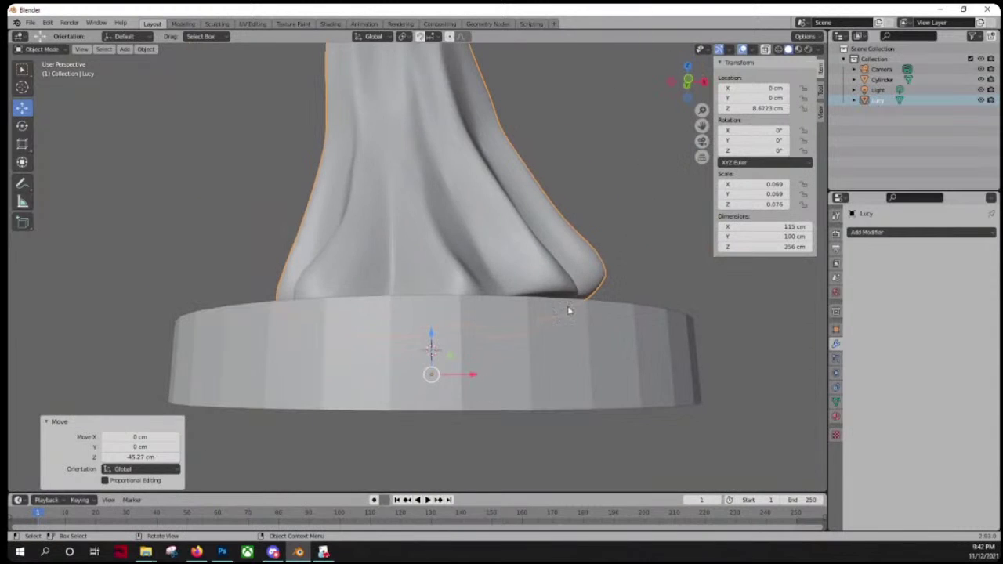
middle_click_drag(580, 212, 587, 244)
scroll(637, 258, "down", 3)
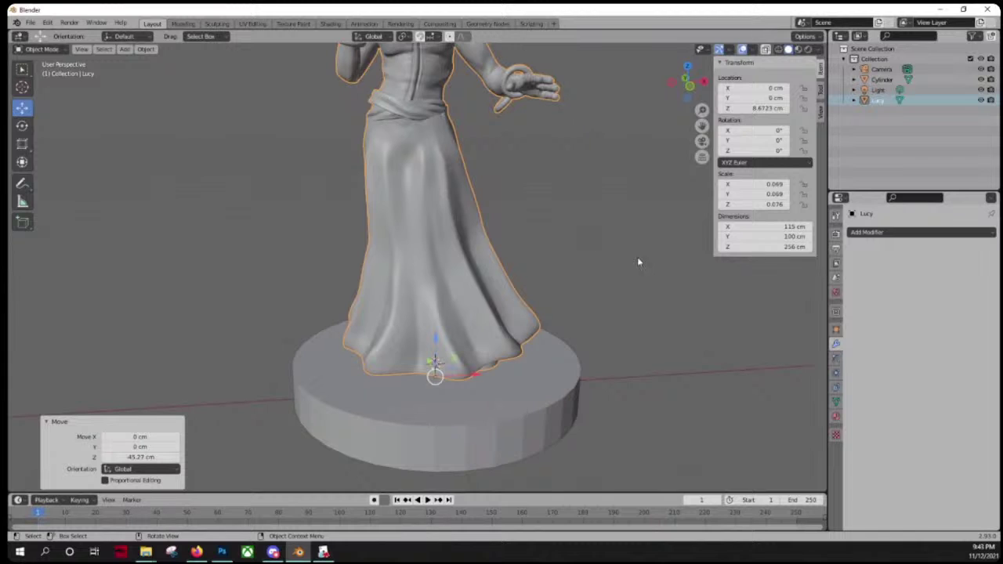
left_click(645, 411)
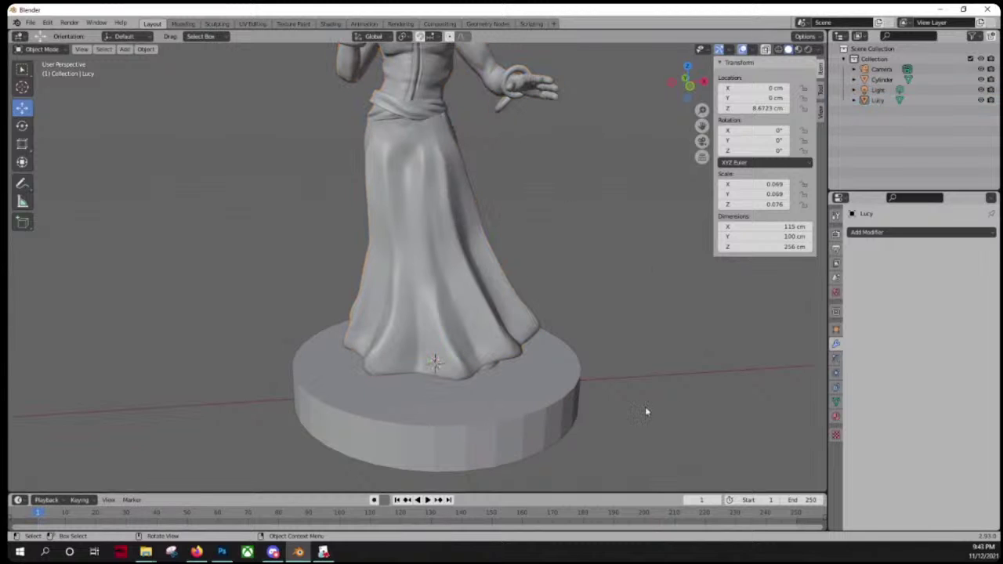
Step: Enter Edit Mode on the figurine and activate Circle Select for the loose bracelet floating beside the forearm
left_click(452, 260)
key("Tab")
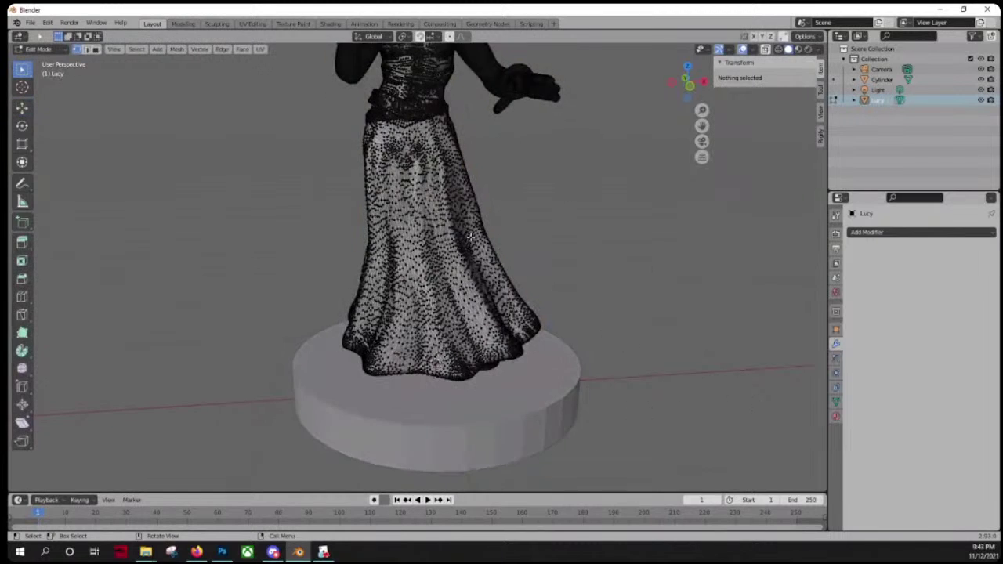
middle_click_drag(486, 237, 416, 266)
scroll(416, 255, "up", 2)
middle_click_drag(399, 230, 411, 248, "shift")
scroll(411, 249, "up", 3)
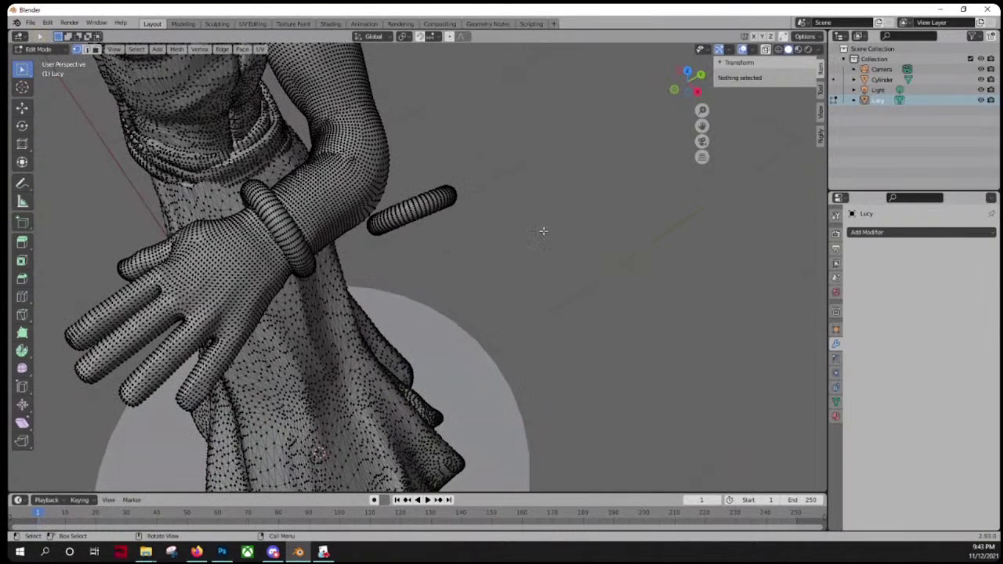
left_click(28, 90)
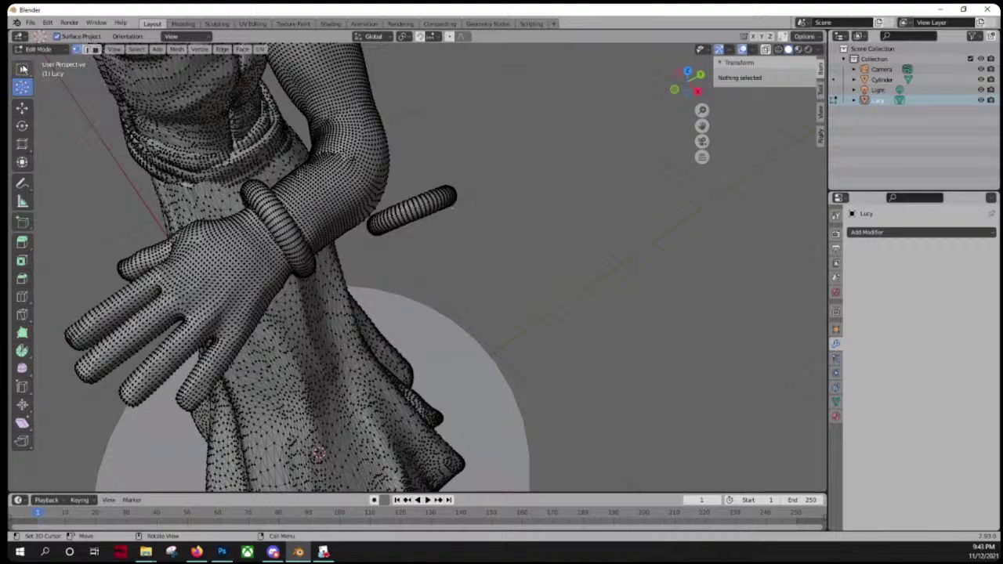
left_click(22, 69)
left_click(72, 115)
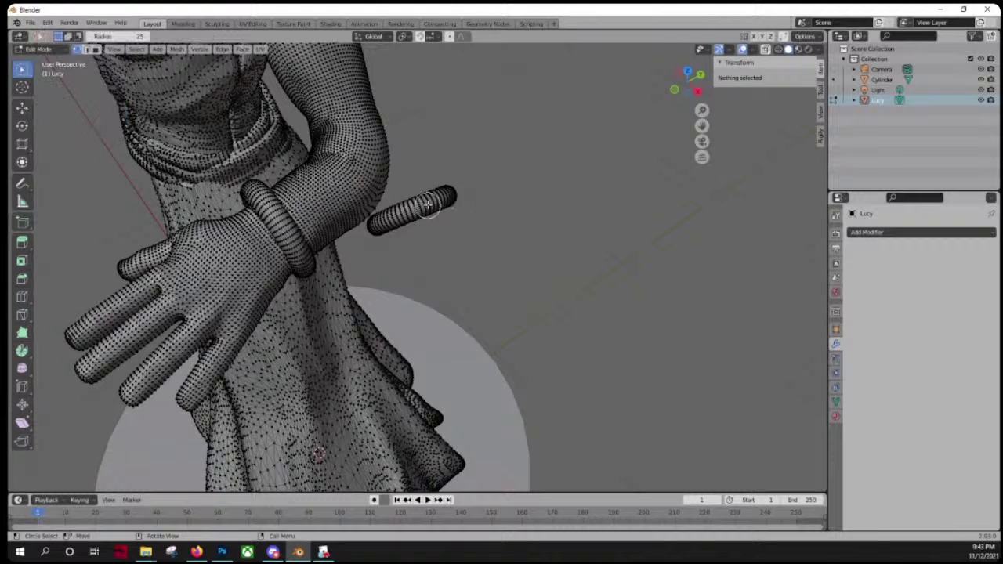
Step: Try to circle-select all vertices of the floating bracelet in the opaque solid view
mouse_move(458, 197)
left_mouse_down()
mouse_move(390, 226)
mouse_move(415, 201)
mouse_move(450, 194)
left_mouse_up()
mouse_move(451, 193)
middle_mouse_down()
mouse_move(431, 193)
mouse_move(431, 184)
mouse_move(441, 206)
mouse_move(462, 208)
middle_mouse_up()
scroll(527, 210, "up", 5)
middle_click_drag(632, 225, 626, 225)
scroll(625, 227, "down", 5)
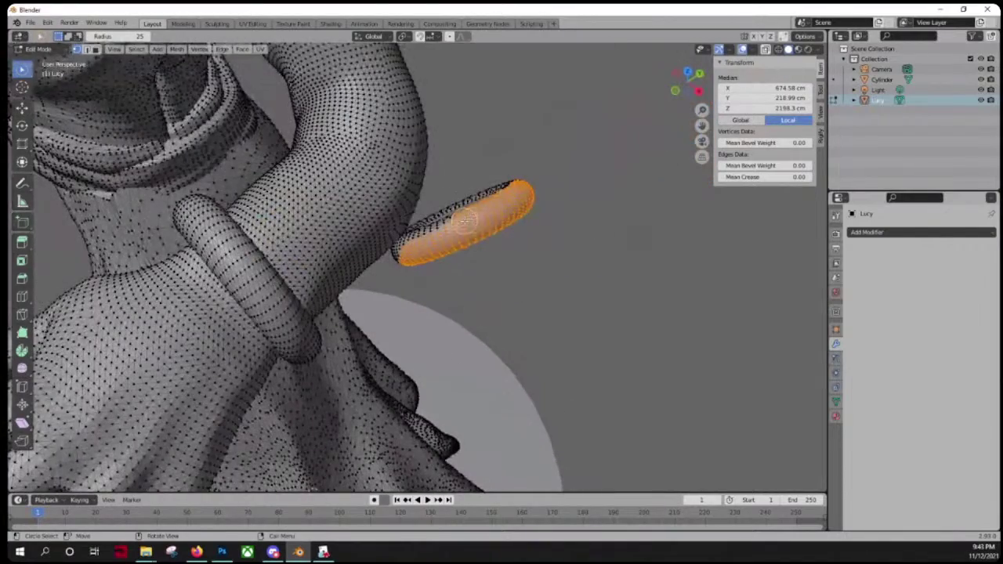
middle_click_drag(465, 221, 459, 219)
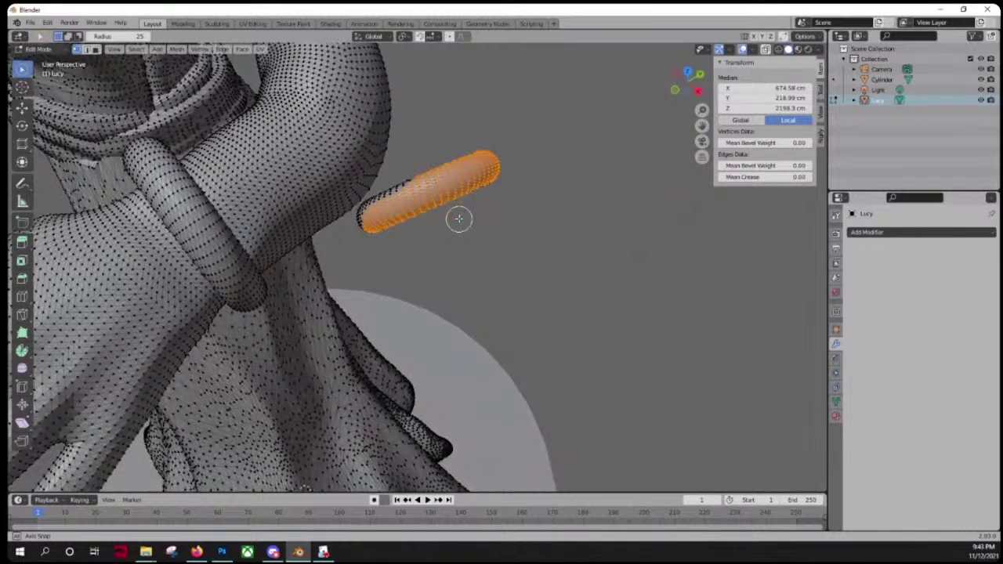
scroll(470, 212, "down", 3)
scroll(554, 167, "up", 3)
middle_click_drag(555, 167, 544, 165)
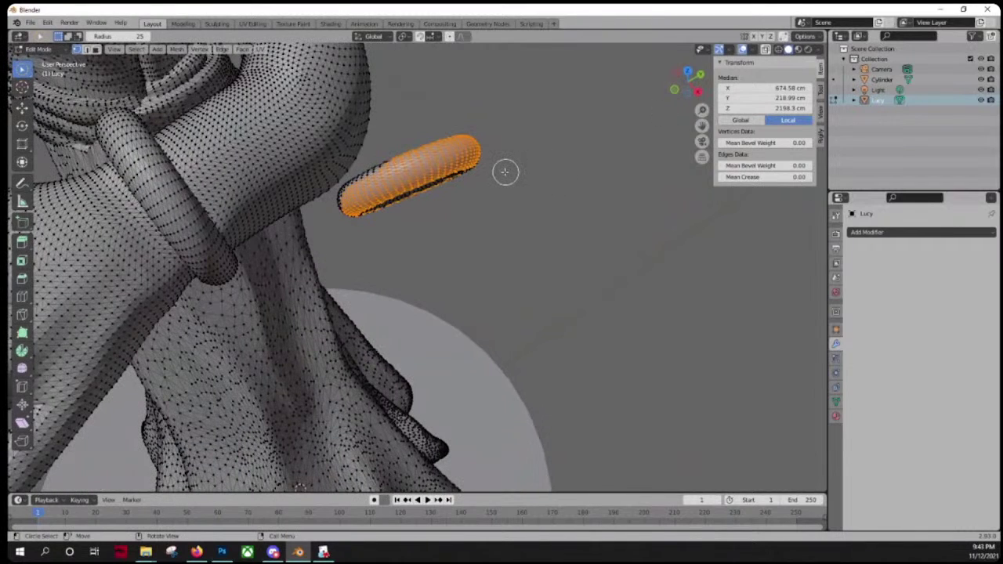
Step: Turn on X-ray, circle-select the entire floating bracelet beside the forearm, and delete its vertices
key("z")
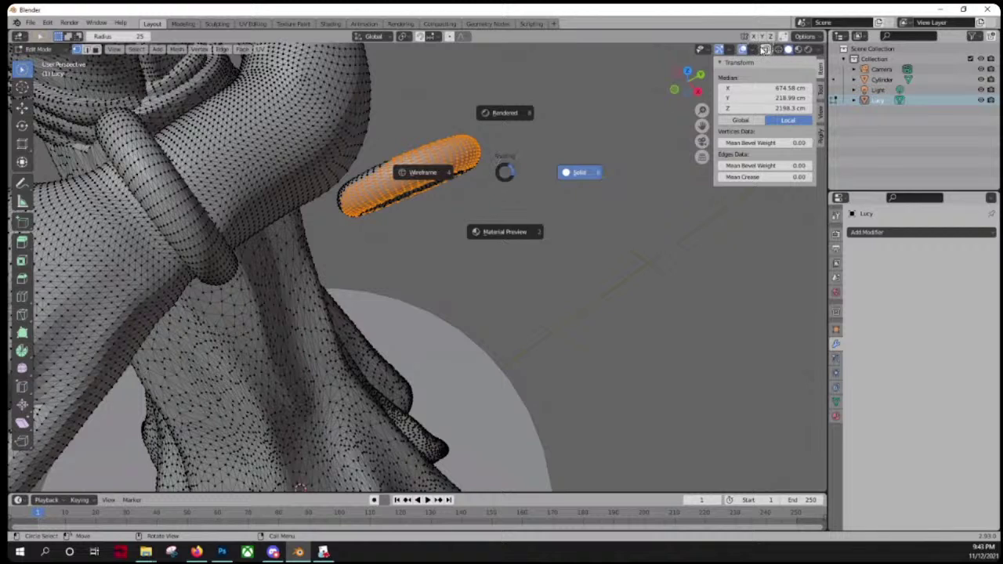
left_click(579, 173)
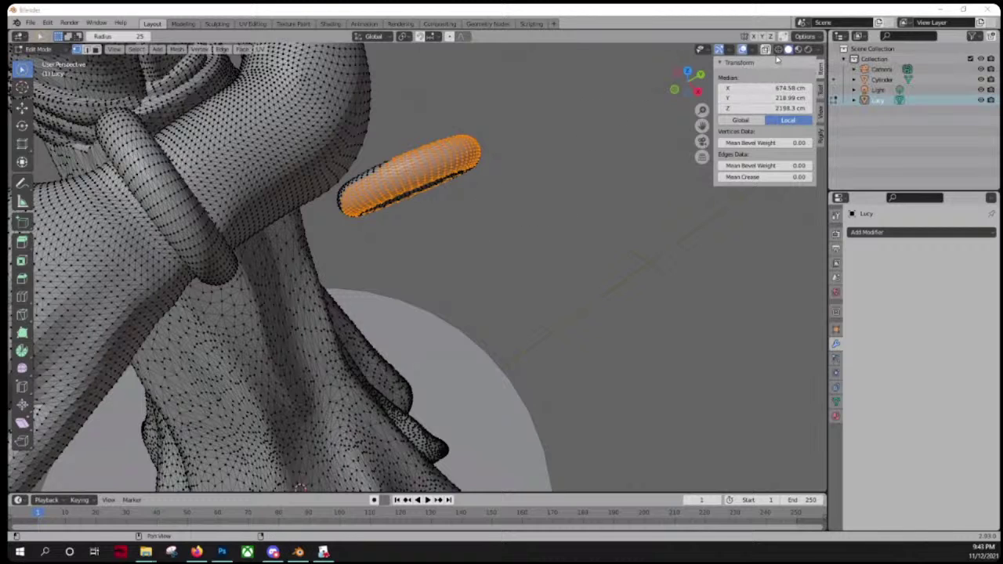
left_click(765, 48)
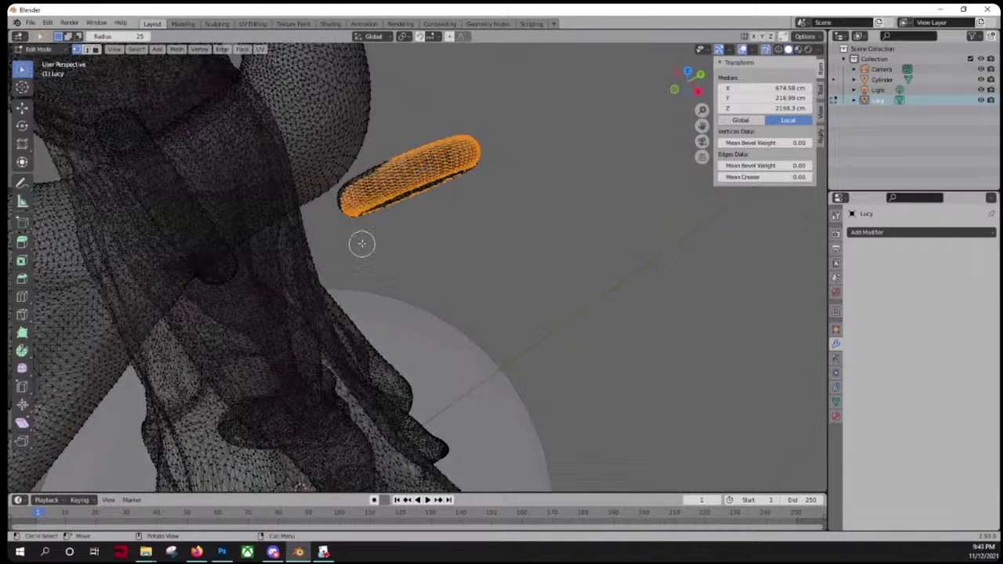
left_click(350, 196)
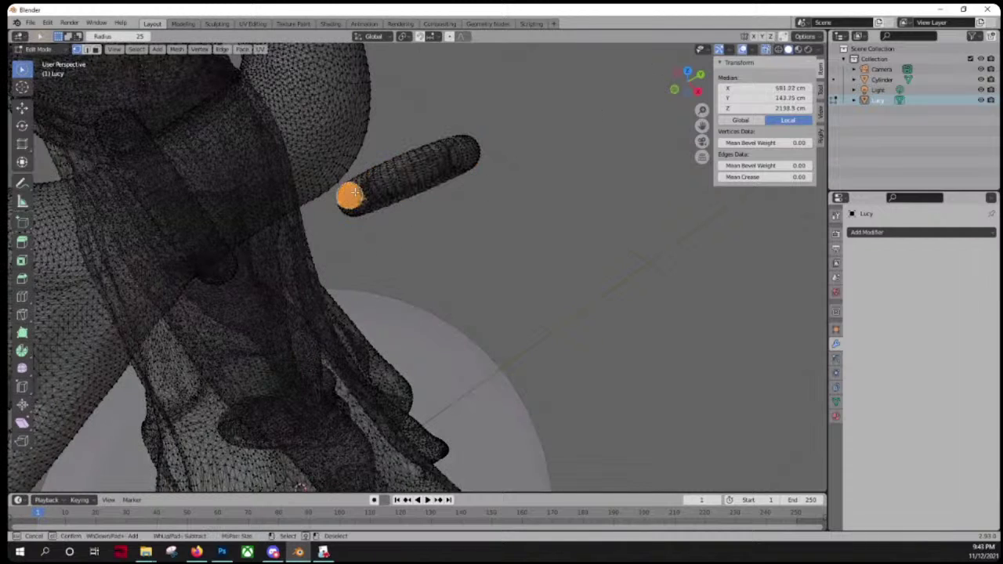
mouse_move(355, 192)
left_mouse_down()
mouse_move(467, 141)
mouse_move(471, 162)
mouse_move(381, 210)
mouse_move(345, 210)
mouse_move(449, 156)
left_mouse_up()
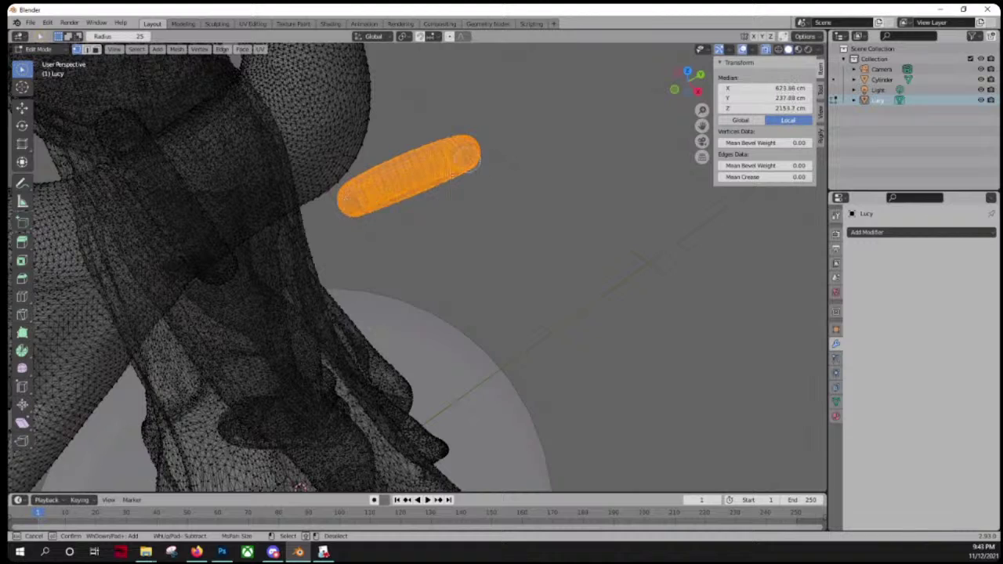
right_click(434, 167)
middle_click_drag(434, 168, 457, 170)
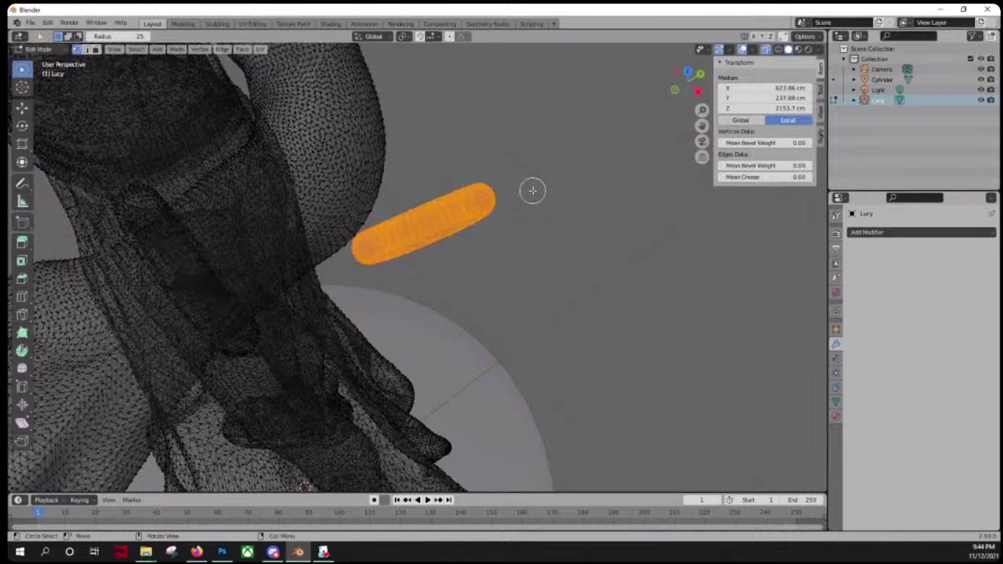
key("x")
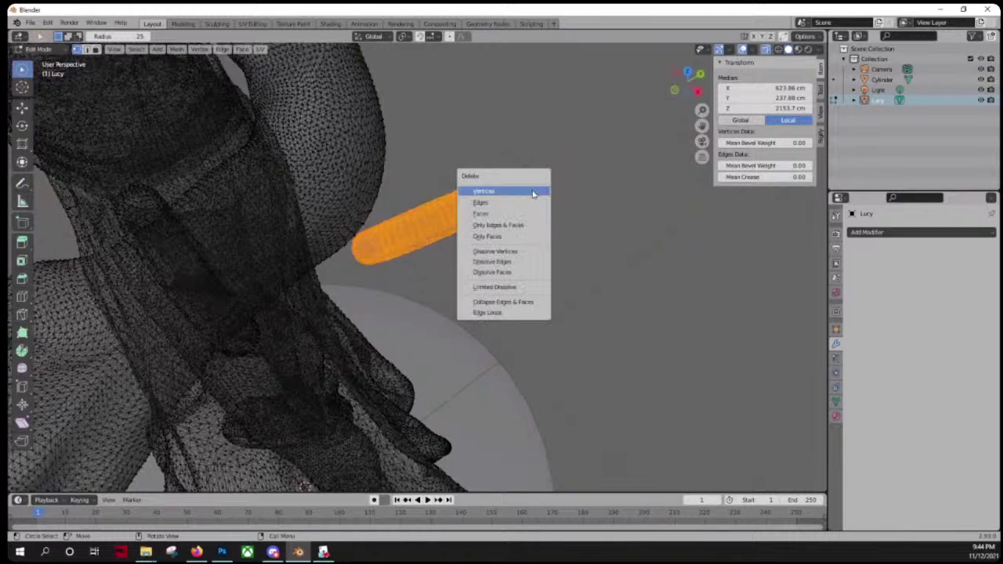
left_click(532, 193)
middle_click_drag(332, 284, 322, 271)
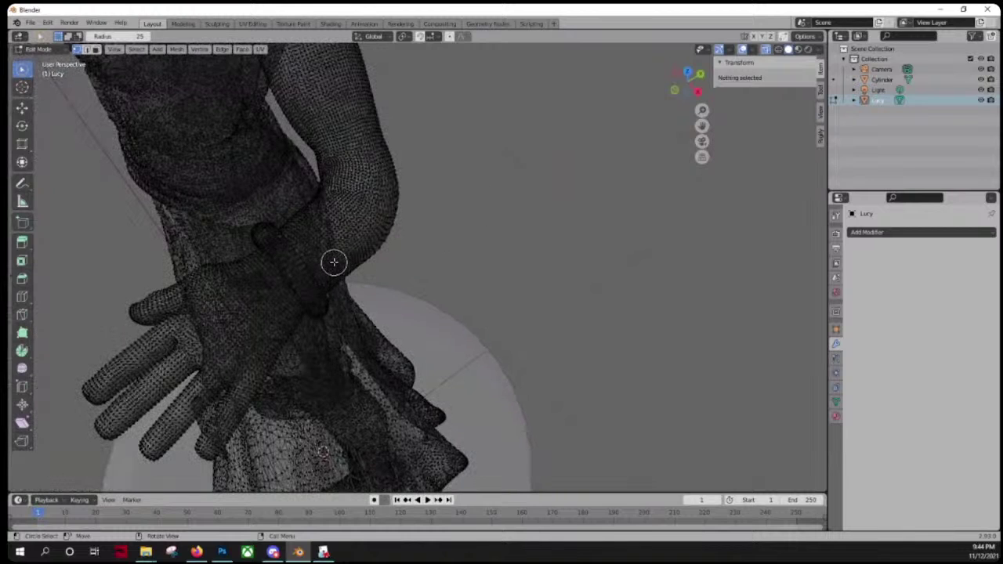
Step: Return the figurine to Object Mode, turn off X-ray, and bring the whole skirt and cylinder base into view
key("Tab")
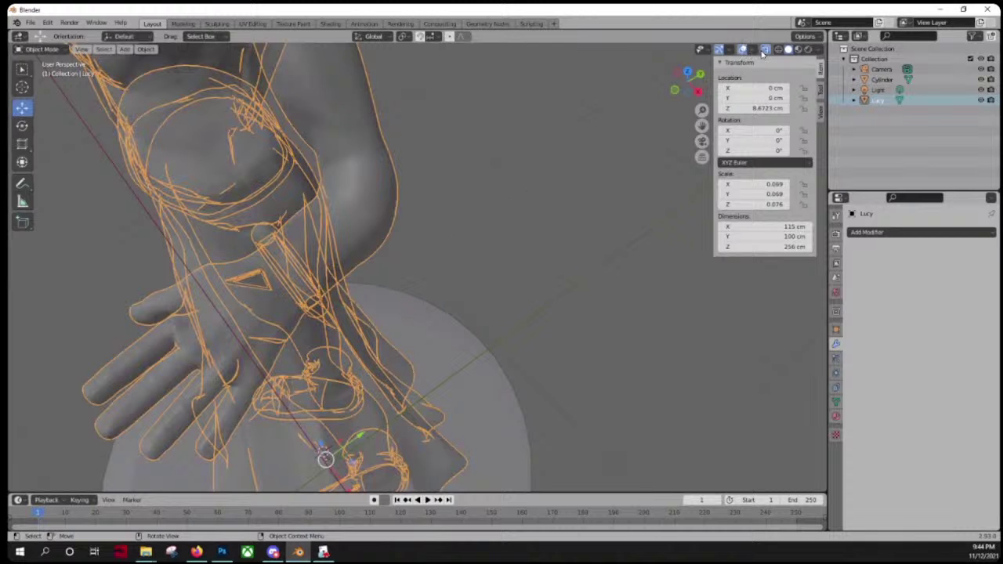
left_click(765, 50)
middle_click_drag(537, 246, 355, 279)
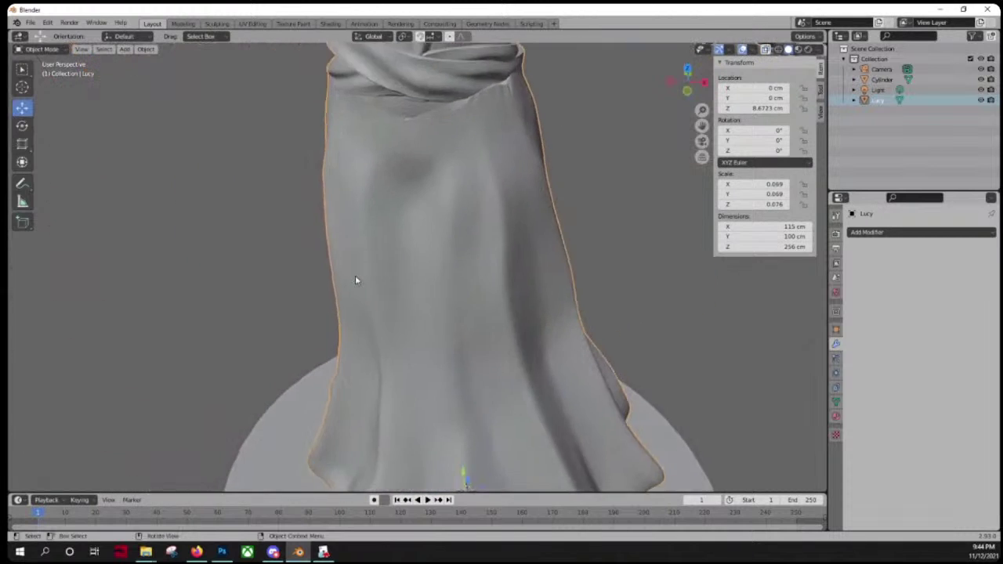
scroll(392, 280, "down", 6)
middle_click_drag(435, 282, 579, 311)
Step: Enter Edit Mode on the cylinder base, turn its underside into view, and deselect all of its vertices
left_click(535, 399)
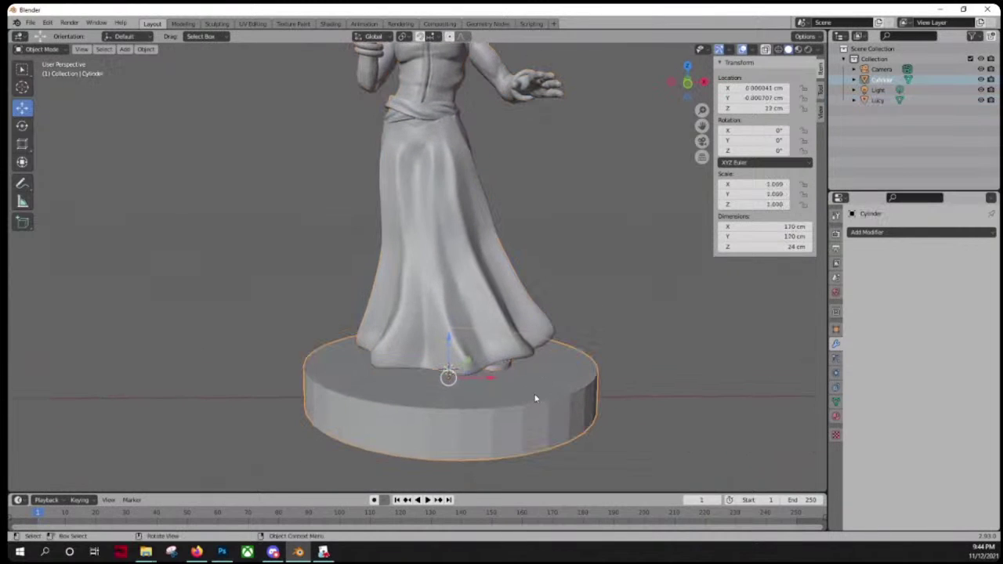
key("Tab")
mouse_move(624, 347)
middle_mouse_down()
mouse_move(620, 376)
mouse_move(616, 329)
middle_mouse_up()
key("c")
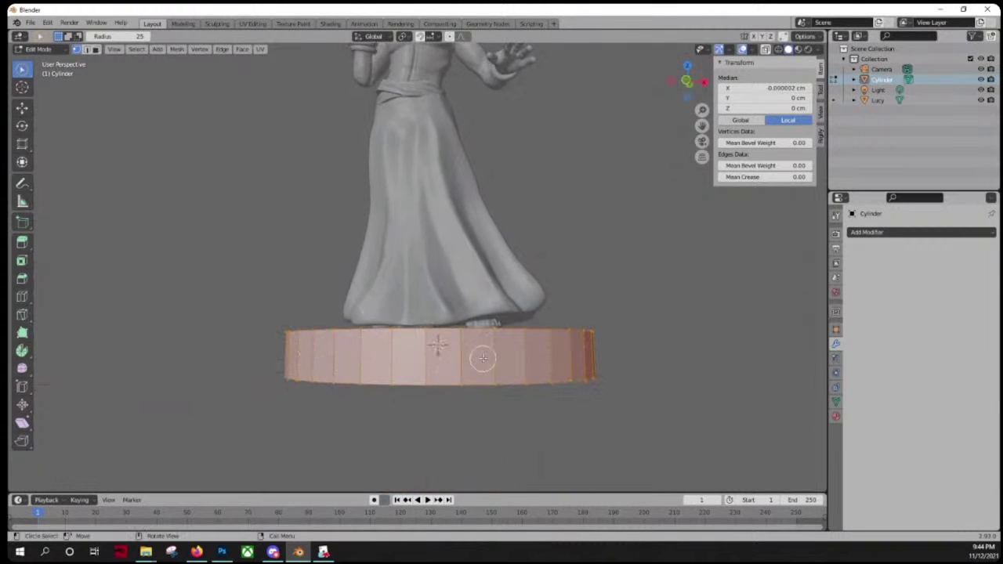
middle_click_drag(436, 405, 445, 372)
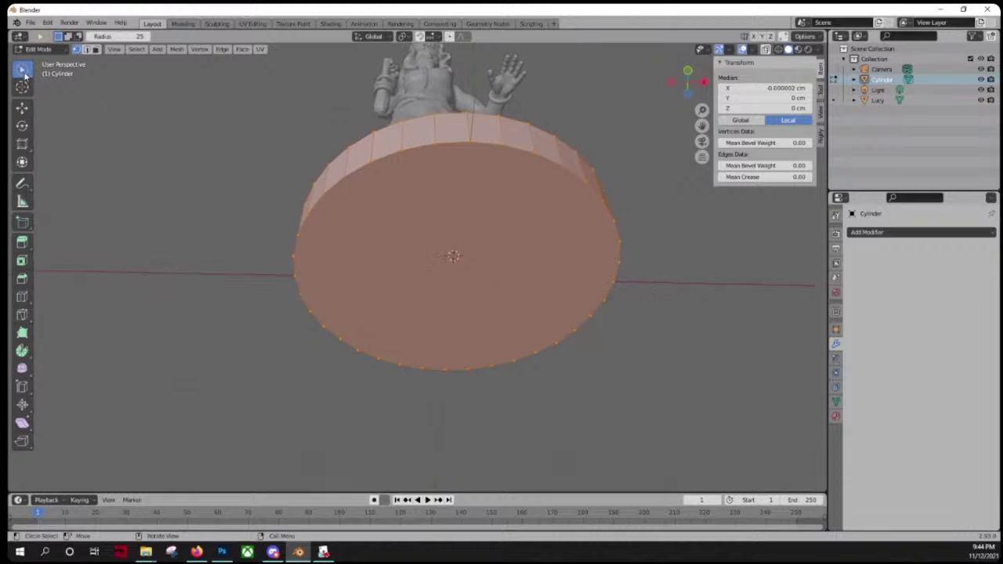
left_click_drag(24, 73, 51, 93)
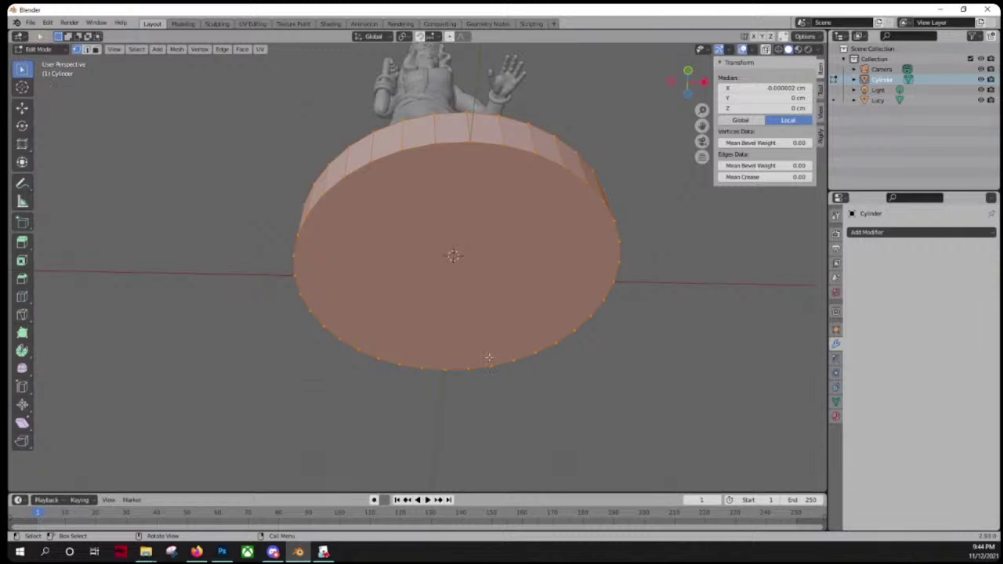
key("alt+a")
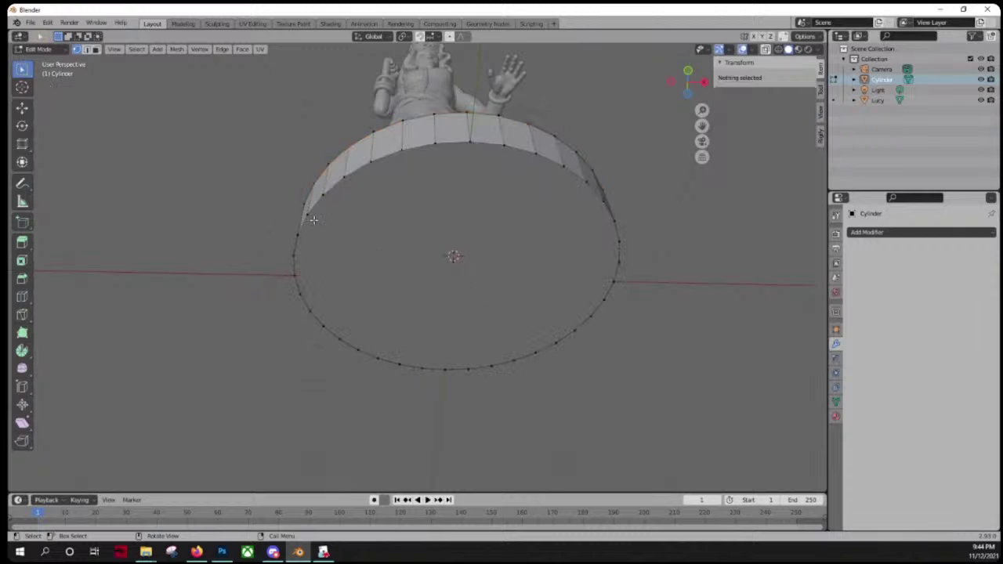
Step: In face select mode, triangulate the large round underside face of the cylinder base and clear the selection
left_click_drag(415, 219, 510, 292)
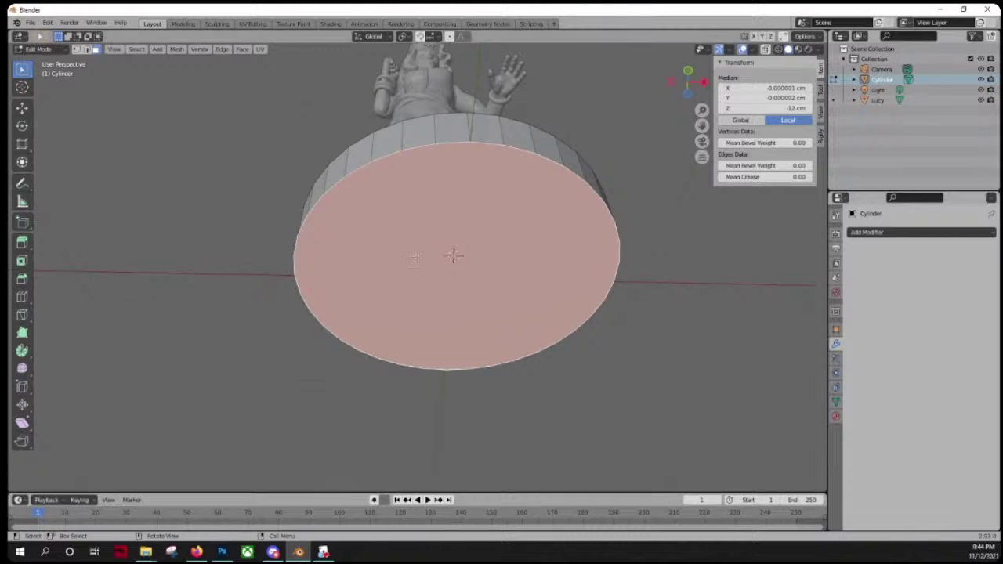
right_click(405, 220)
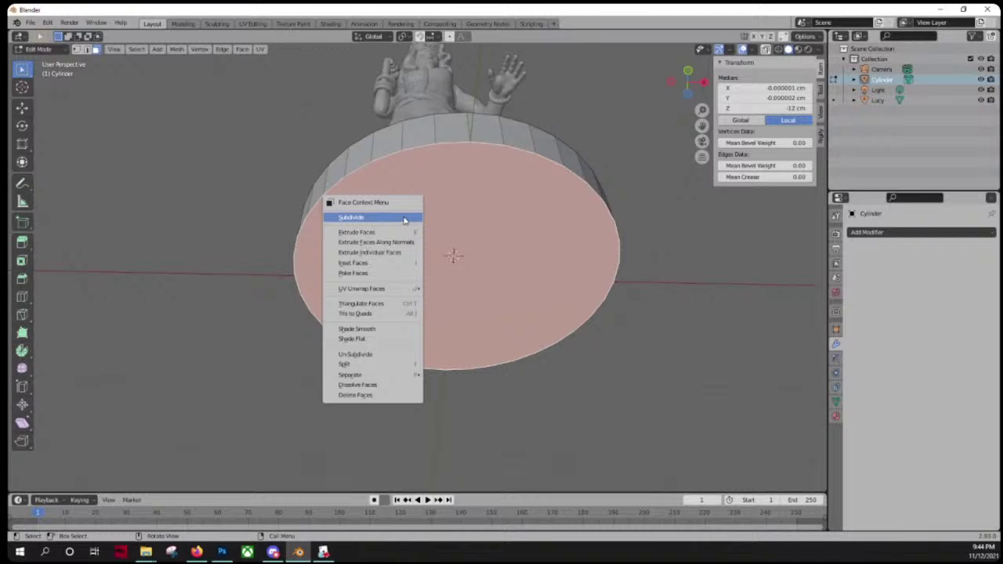
left_click(680, 214)
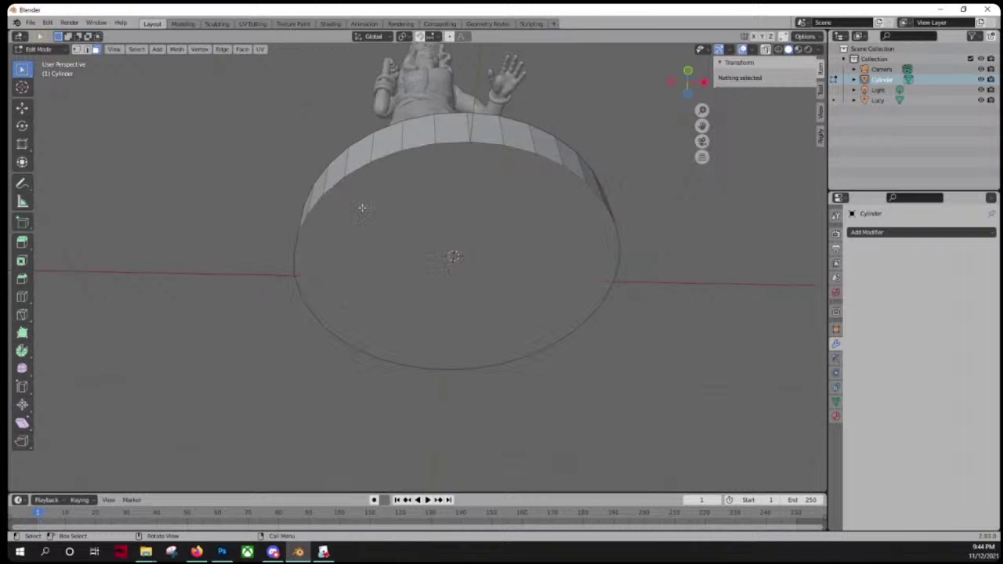
left_click(361, 206)
right_click(348, 211)
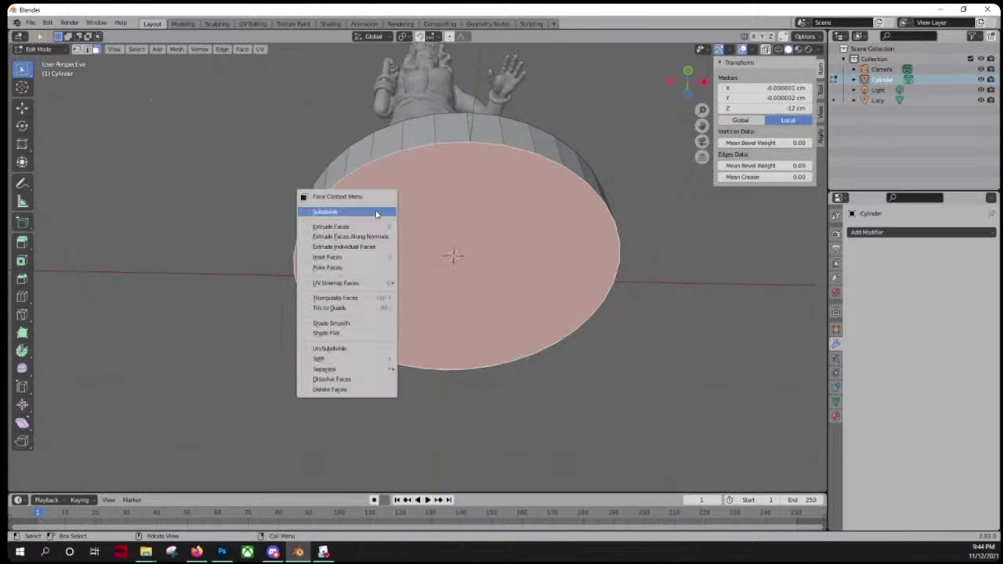
left_click(362, 297)
key("alt+a")
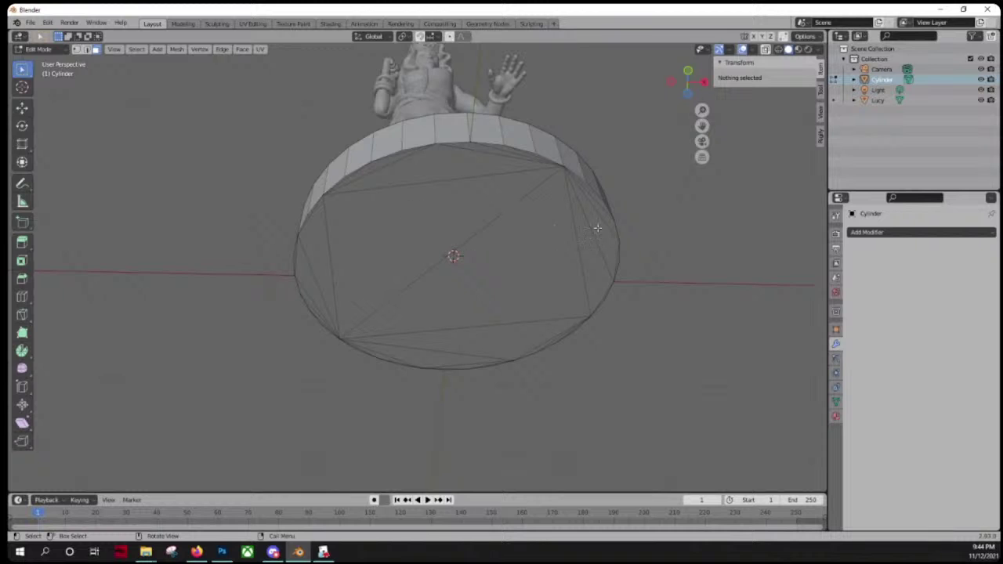
Step: Triangulate the round top face of the cylinder base beneath the skirt and return to Object Mode
middle_click_drag(554, 241, 550, 223)
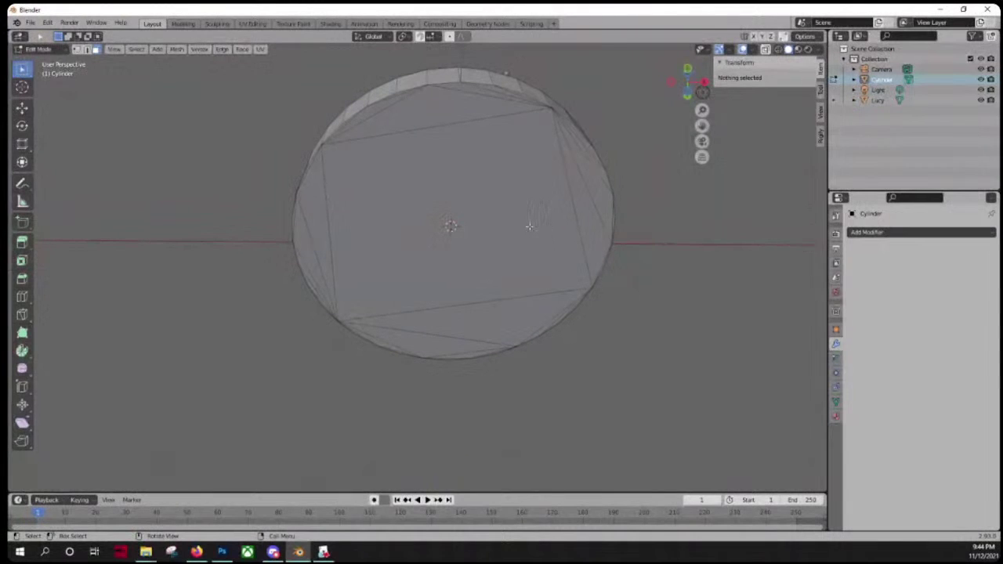
middle_click_drag(478, 199, 462, 387)
left_click(449, 433)
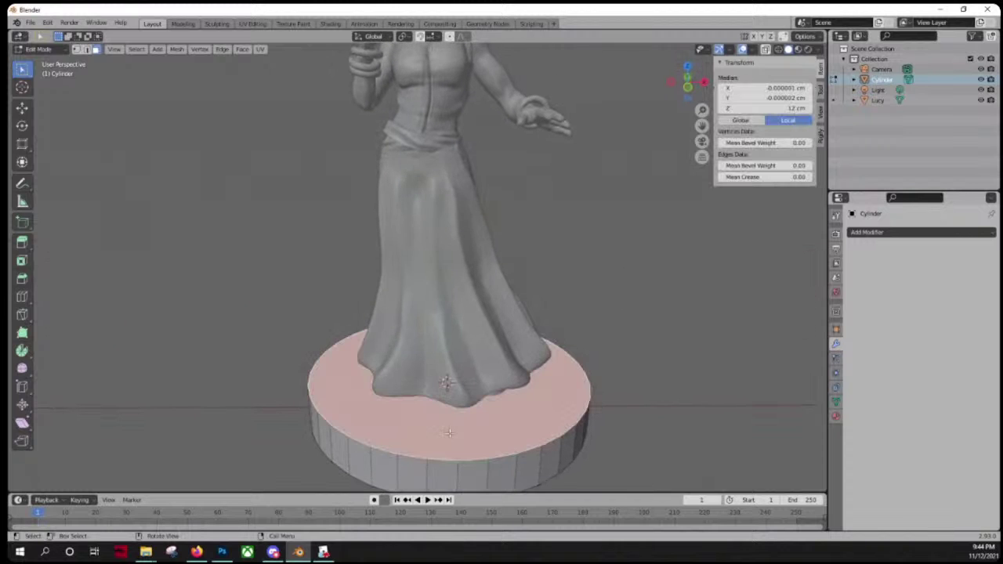
scroll(447, 428, "down", 1)
scroll(444, 419, "up", 1)
right_click(412, 417)
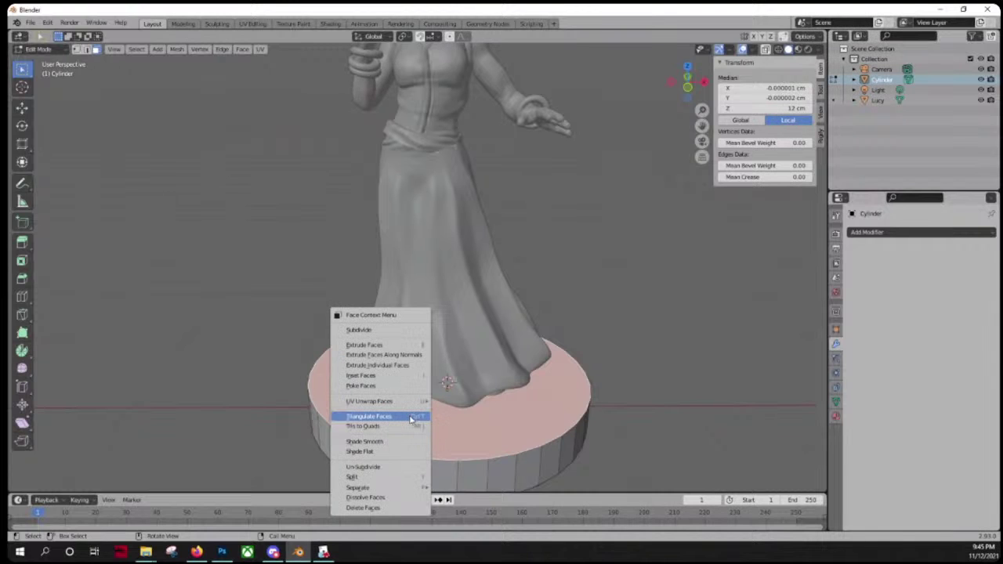
left_click(410, 417)
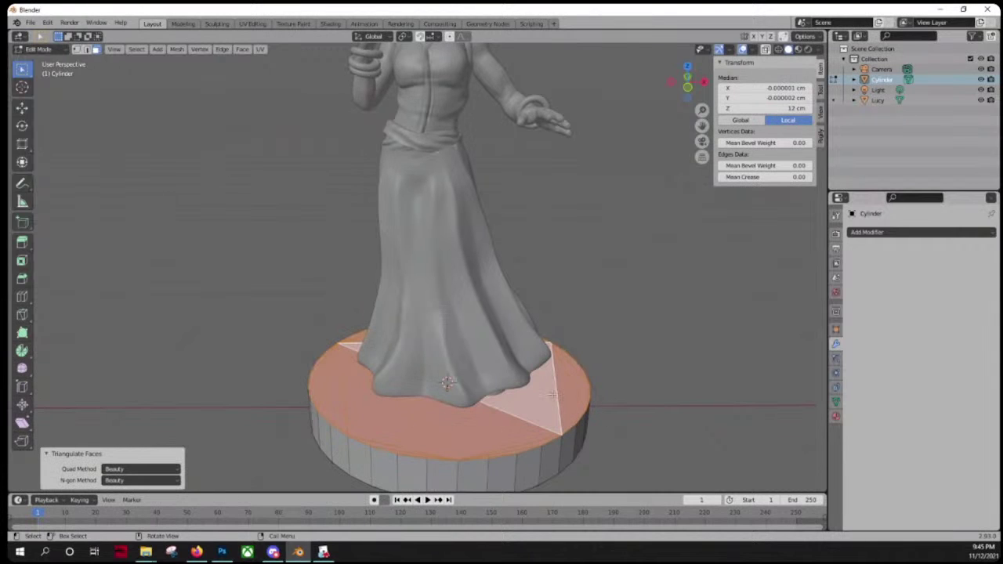
key("Tab")
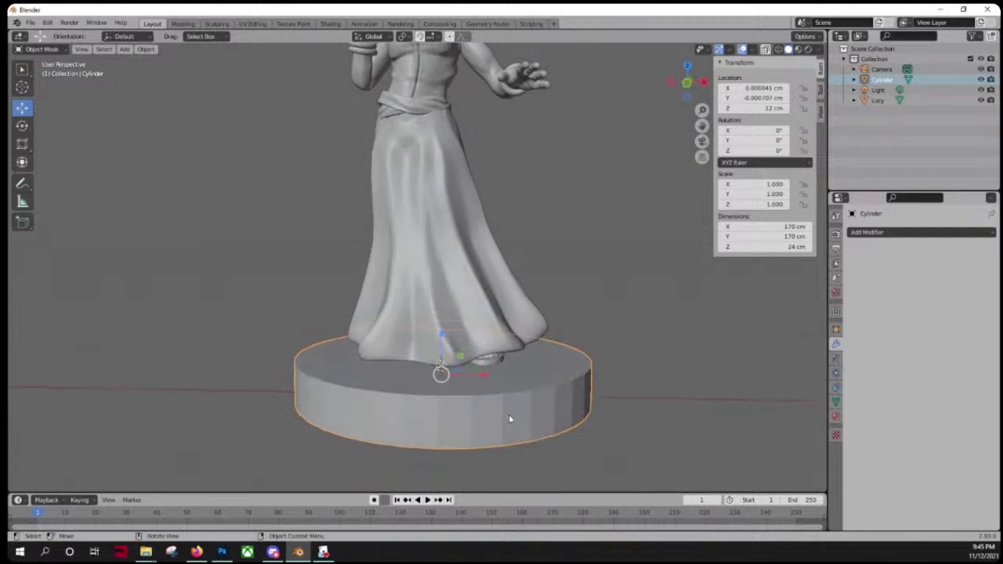
Step: Select the figurine and the cylinder base in turn to check whether they are separate objects
left_click(595, 281)
left_click(466, 231)
middle_click_drag(588, 305, 572, 259)
left_click(359, 225)
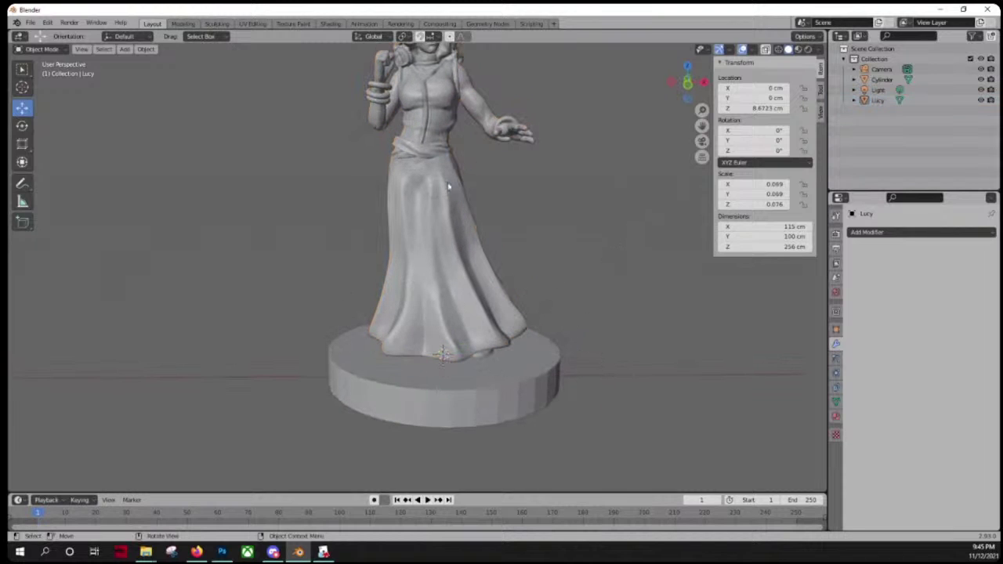
left_click(415, 176)
left_click(635, 371)
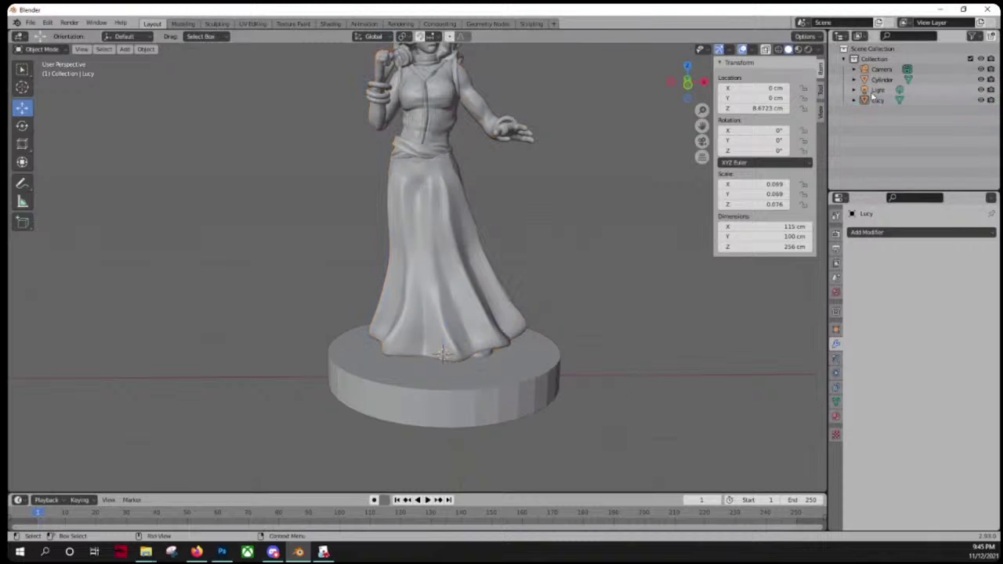
left_click(504, 417)
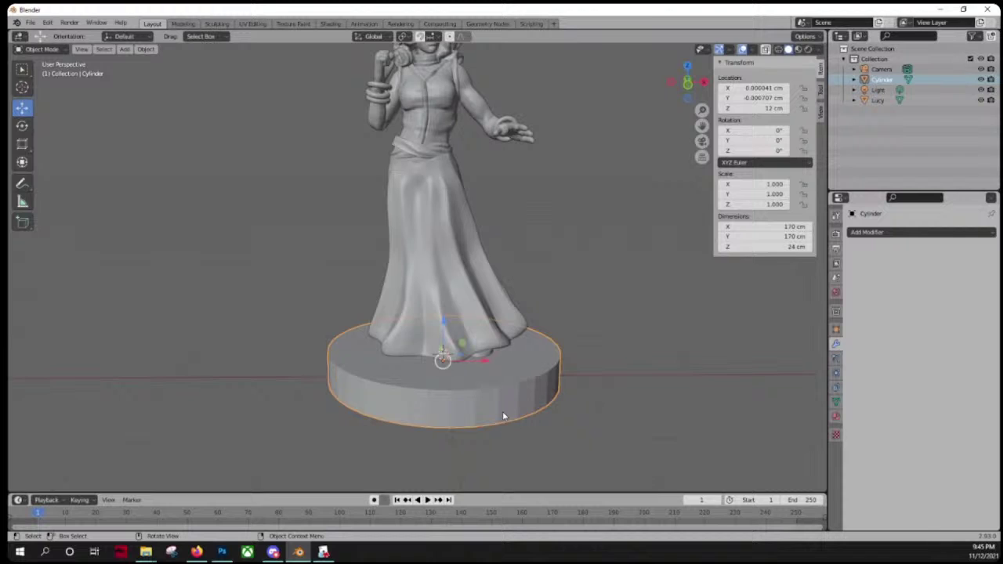
left_click(582, 360)
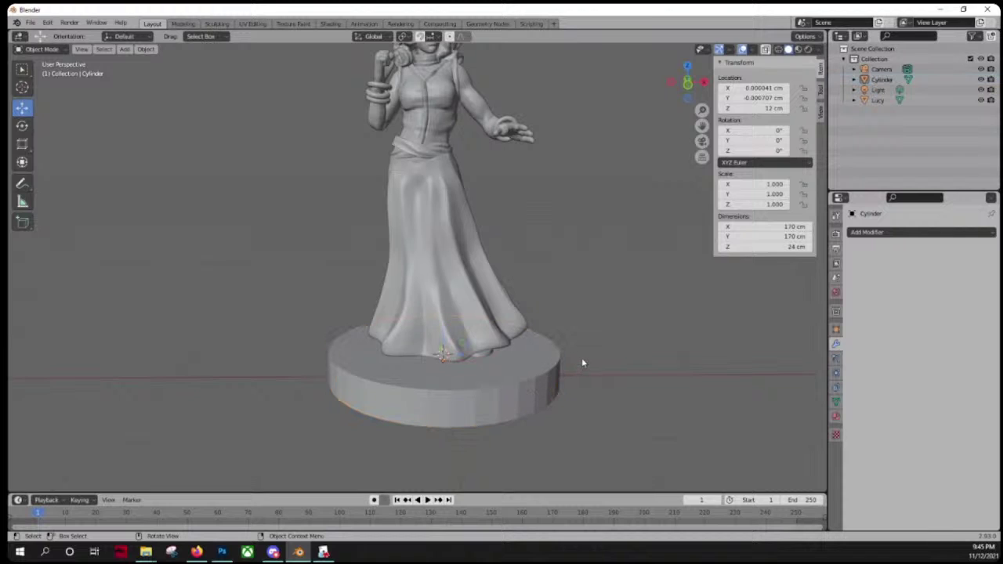
Step: Select only the cylinder base and the figurine, with the figurine active, and join them into one object
left_click(398, 400)
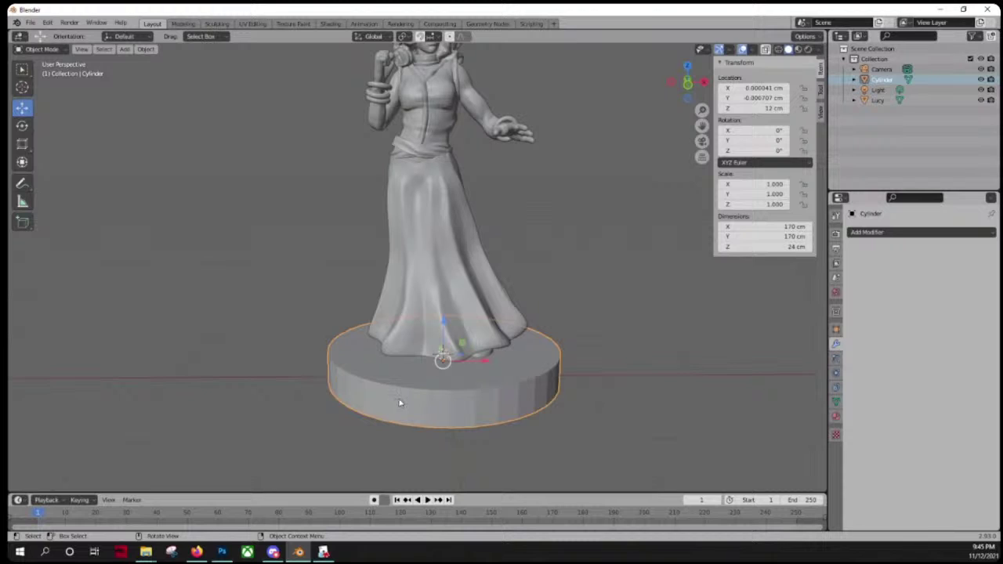
left_click(879, 102, "shift")
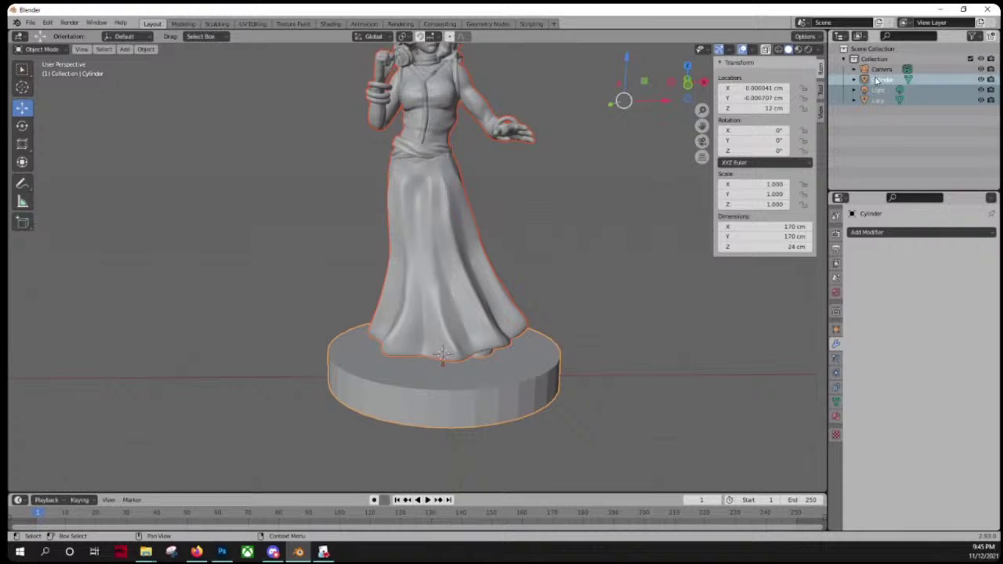
left_click(878, 79)
left_click(879, 102, "ctrl")
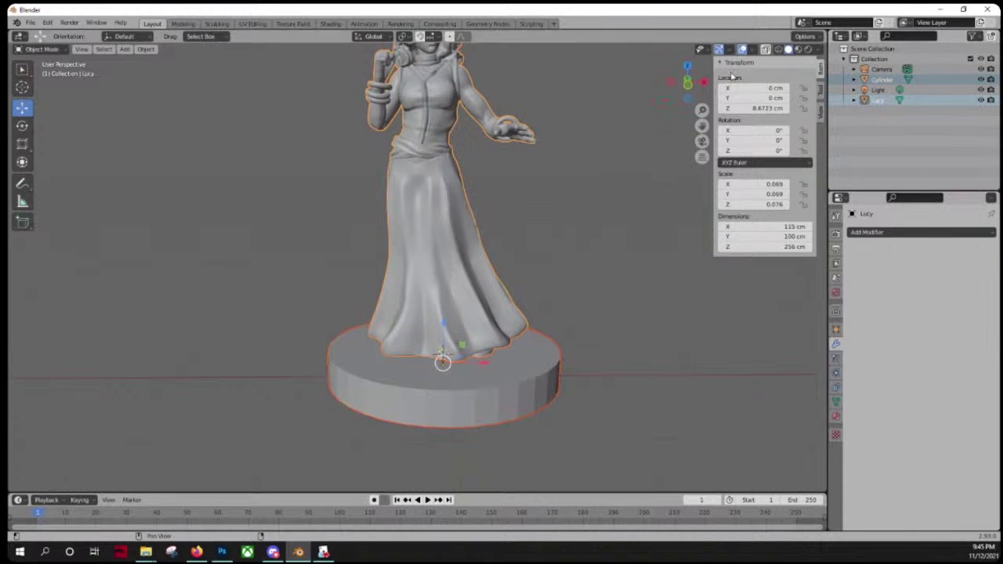
scroll(459, 184, "up", 4)
scroll(458, 190, "down", 5)
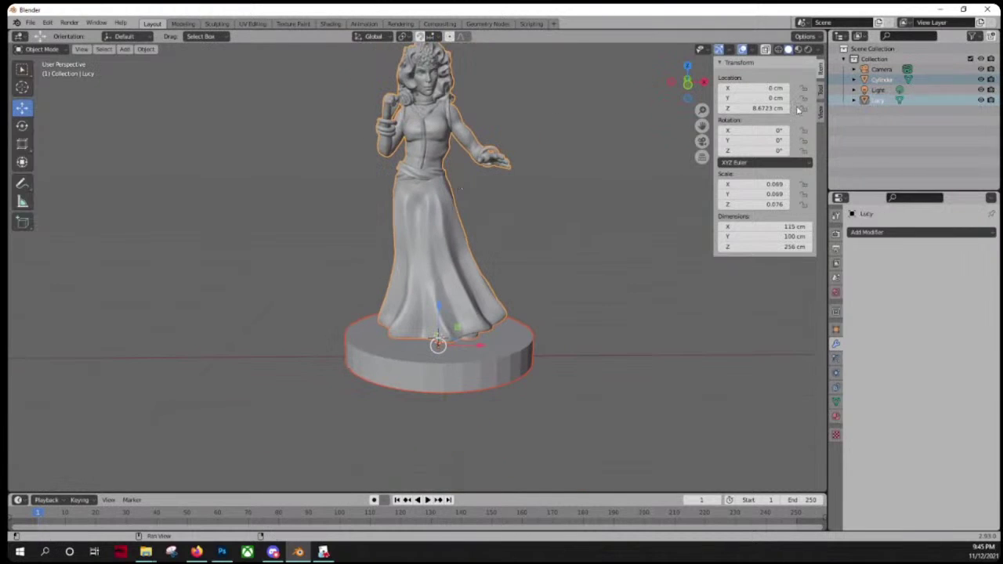
left_click(104, 49)
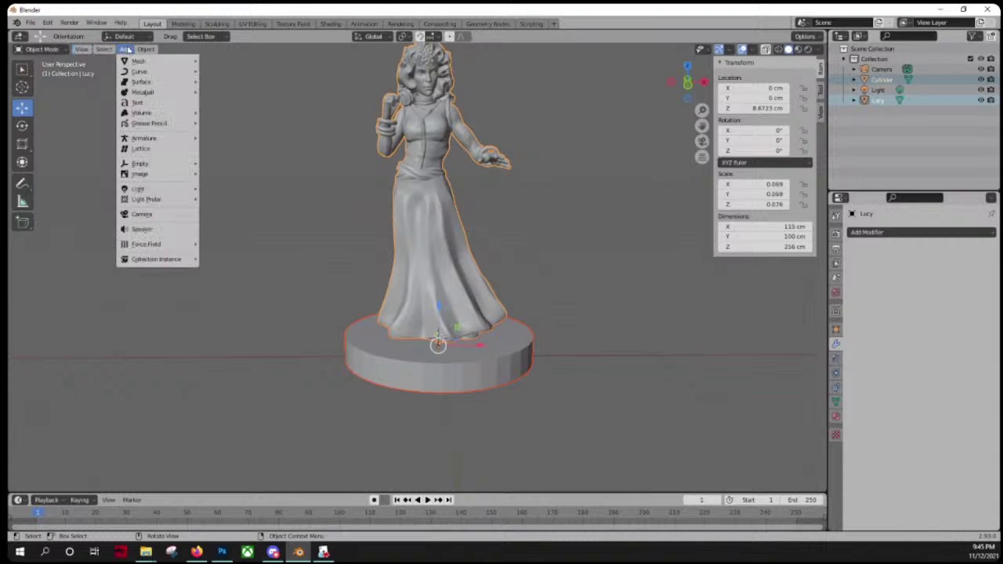
mouse_move(141, 50)
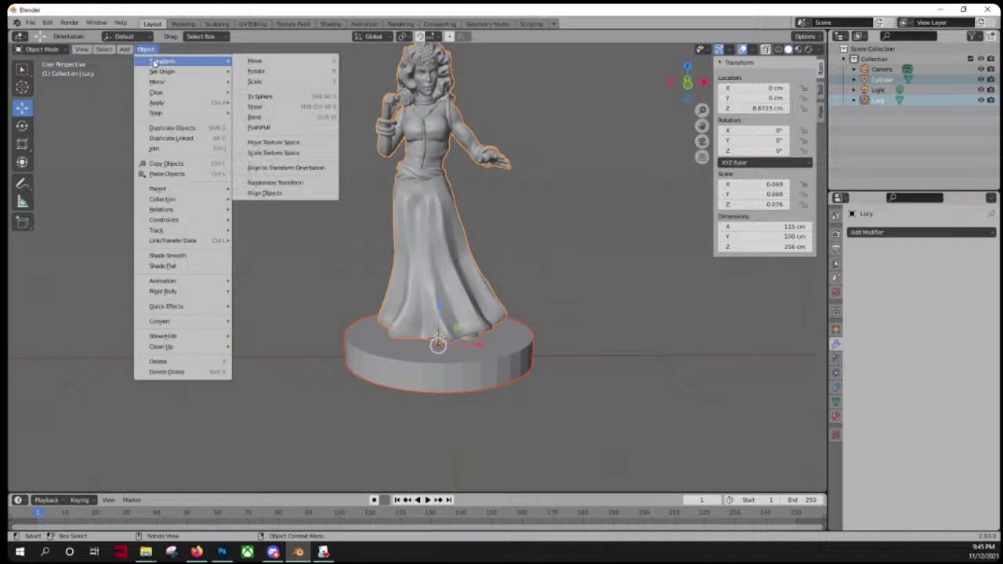
left_click(166, 149)
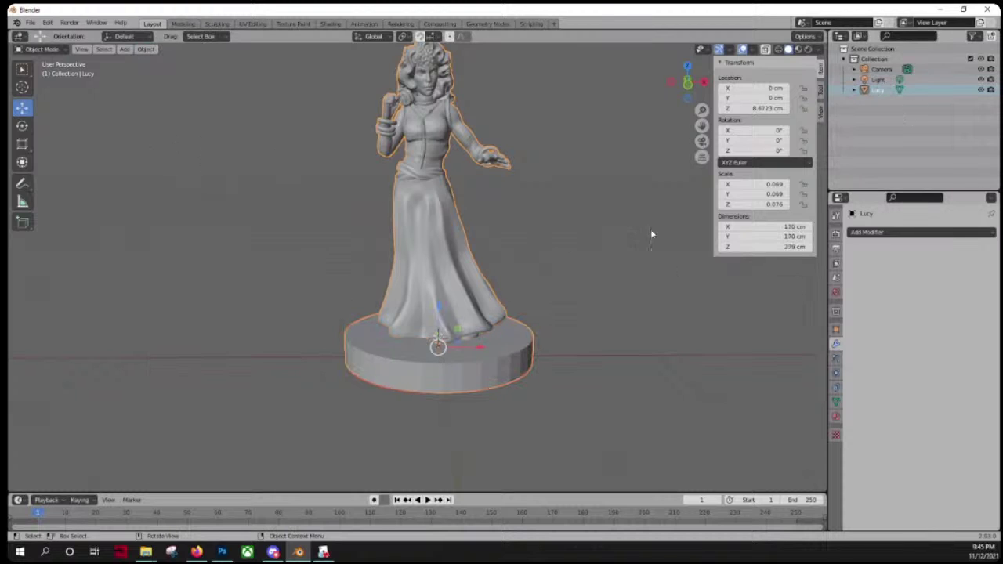
Step: Deselect and reselect the figurine to check that the base is selected along with it
scroll(532, 320, "up", 2)
left_click(598, 303)
scroll(495, 338, "up", 1)
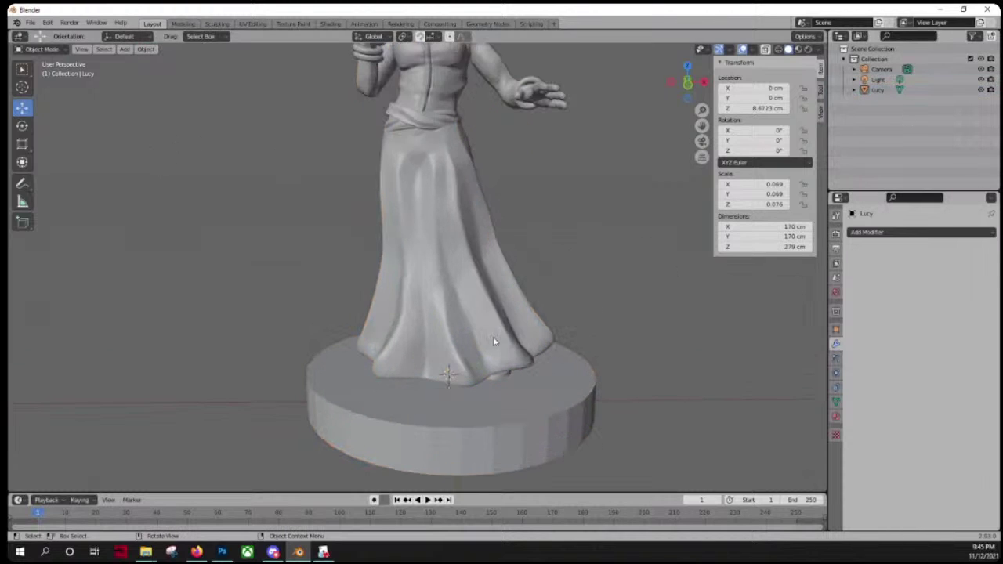
left_click(495, 338)
scroll(622, 370, "down", 1)
scroll(561, 329, "down", 1)
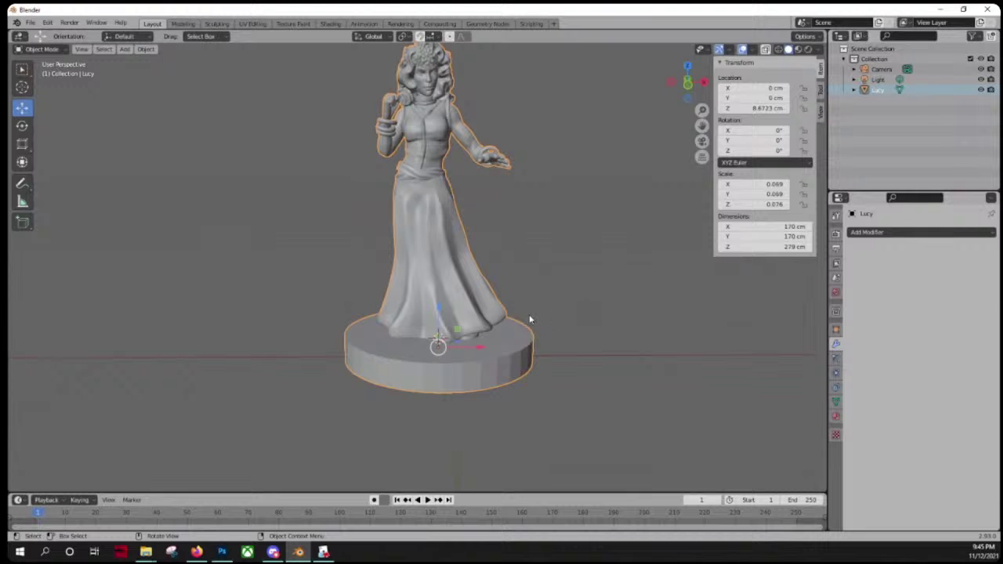
Step: Inspect the joined mesh around the skirt hem and base in Edit Mode with nothing selected, and return to Object Mode
key("Tab")
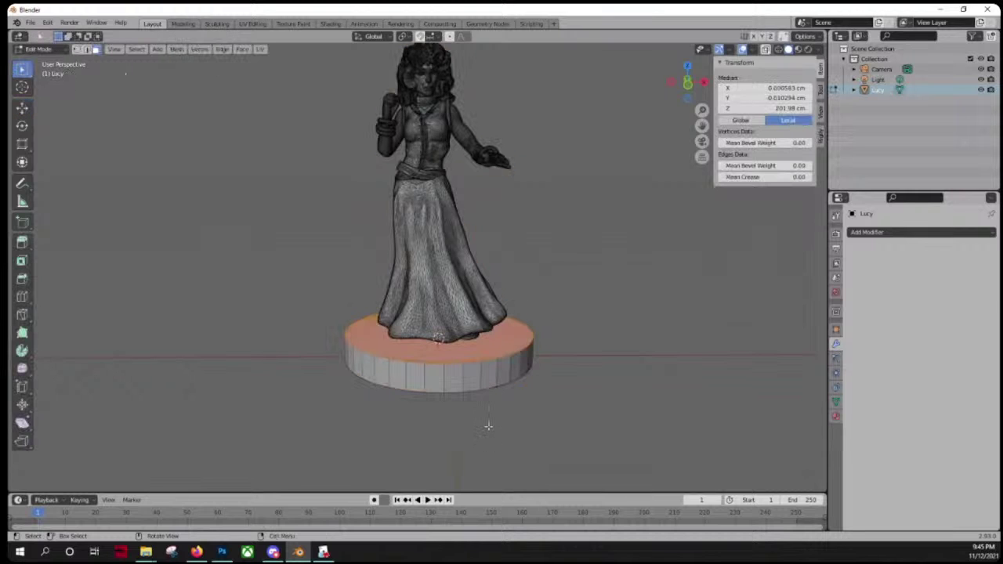
scroll(482, 413, "up", 1)
key("alt+a")
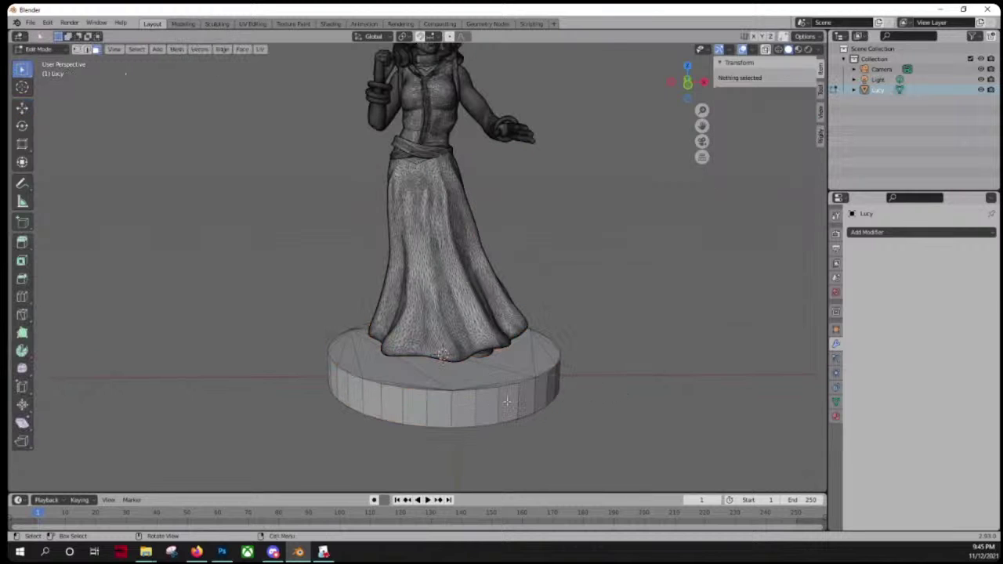
scroll(507, 401, "up", 4)
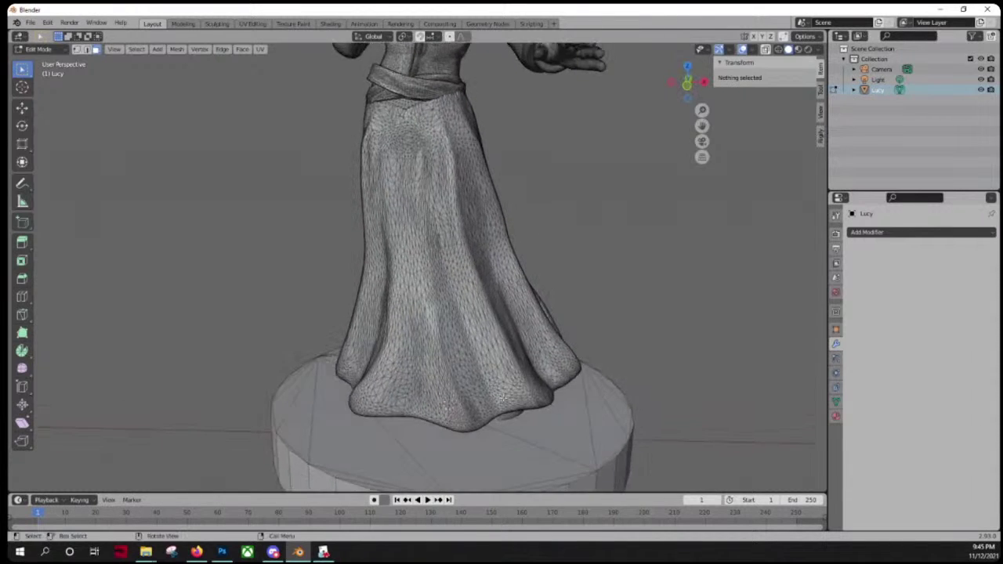
scroll(504, 395, "down", 5)
key("Tab")
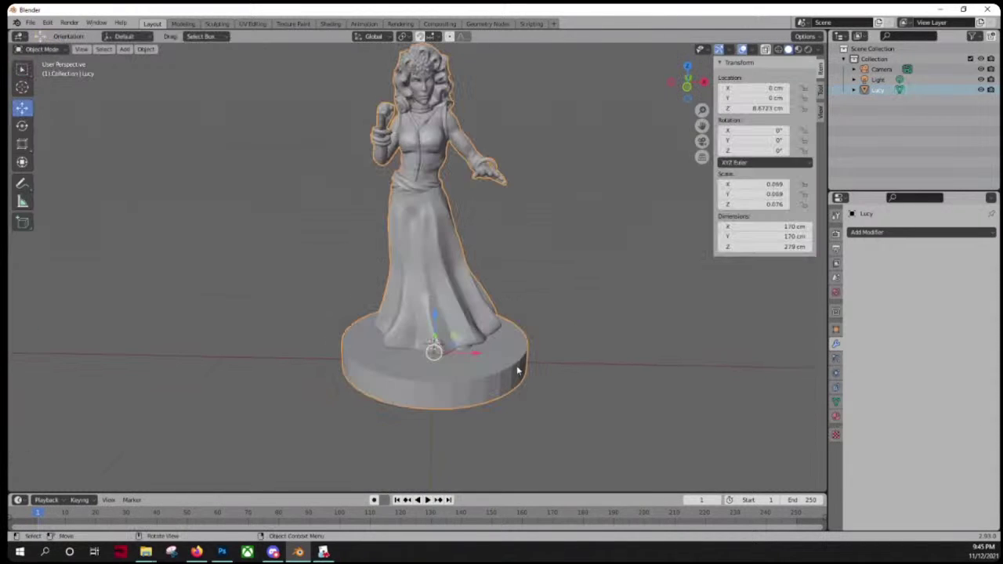
scroll(536, 382, "up", 1)
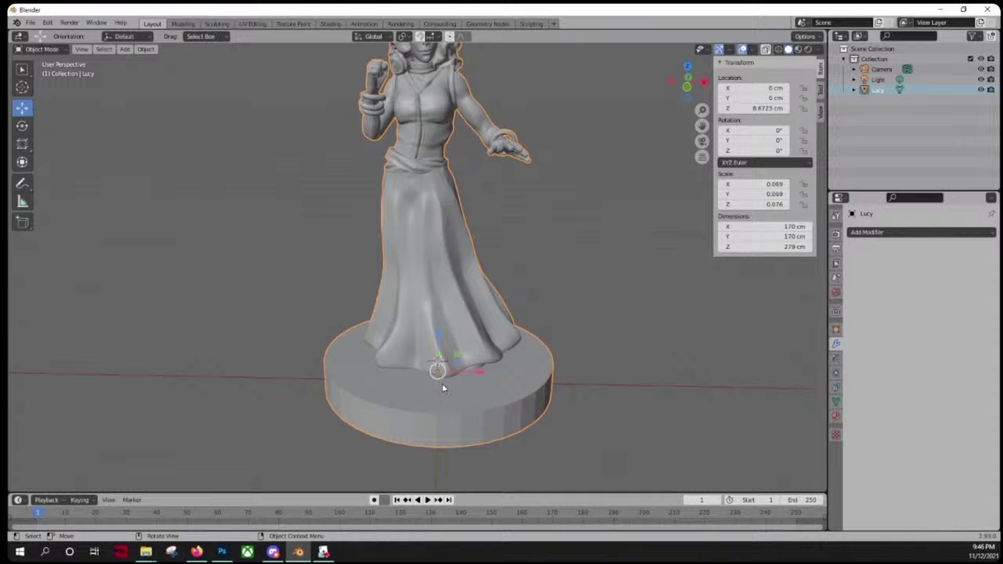
Step: In Edit Mode, select one face on the base's underside and extend the selection to all similar coplanar faces
left_click(583, 341)
middle_click_drag(483, 400, 447, 268)
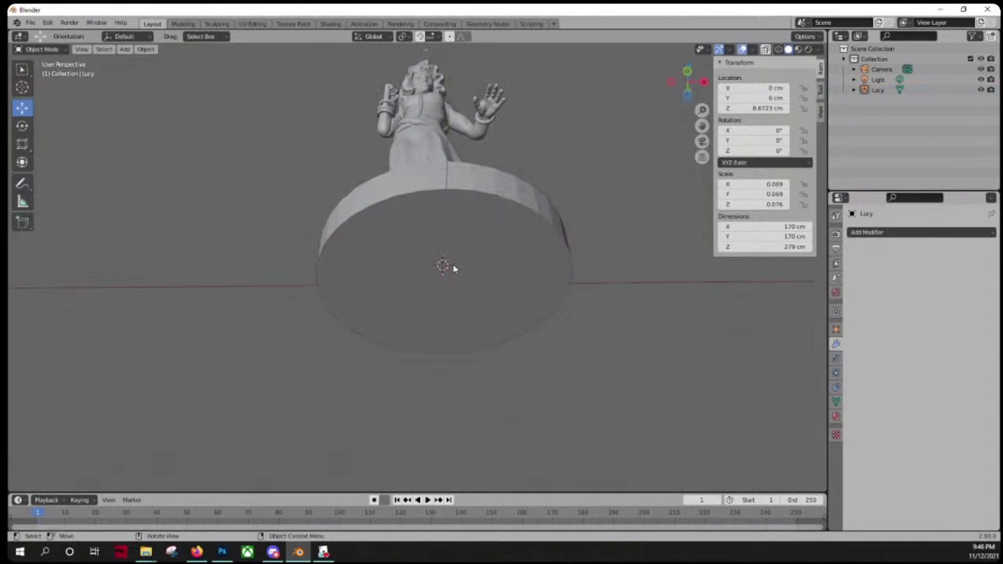
key("Tab")
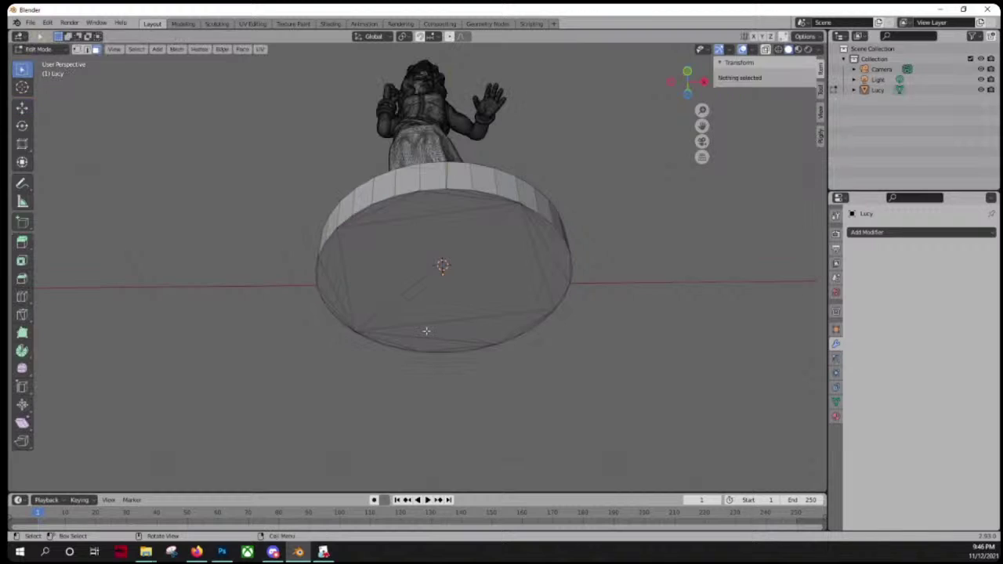
left_click(413, 248)
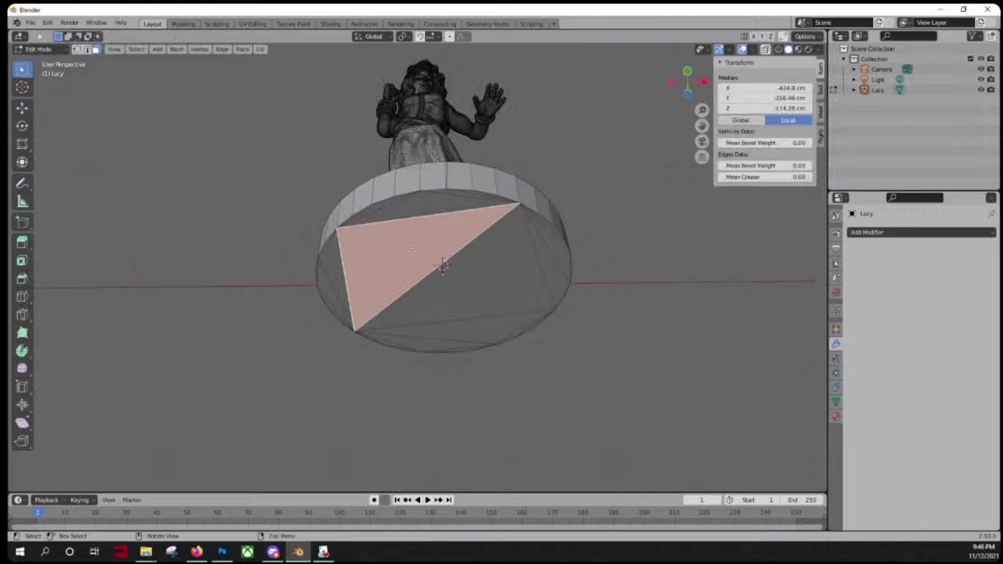
left_click(136, 50)
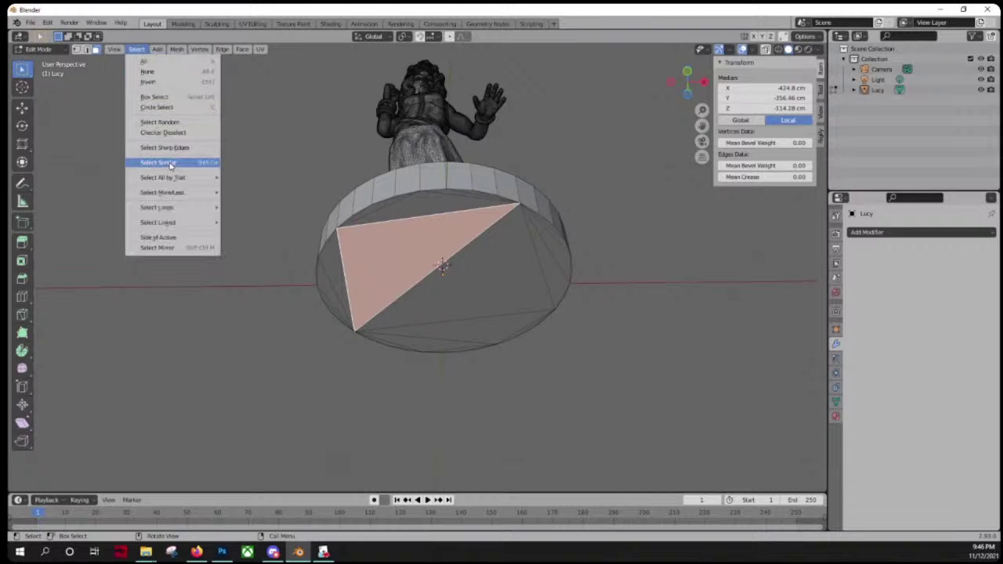
mouse_move(170, 163)
left_click(247, 219)
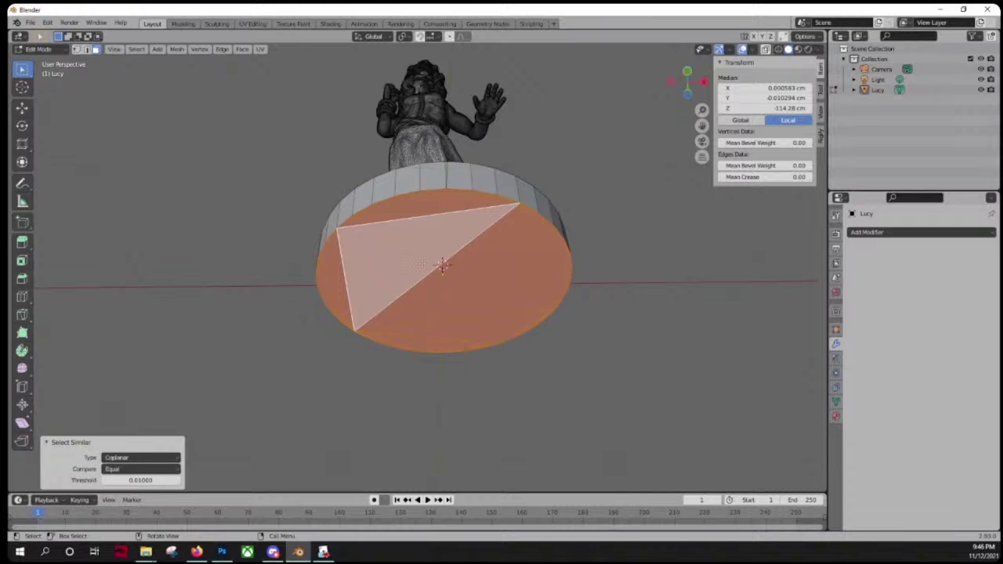
Step: Snap the 3D cursor to the selected underside faces and return to Object Mode
key("shift+s")
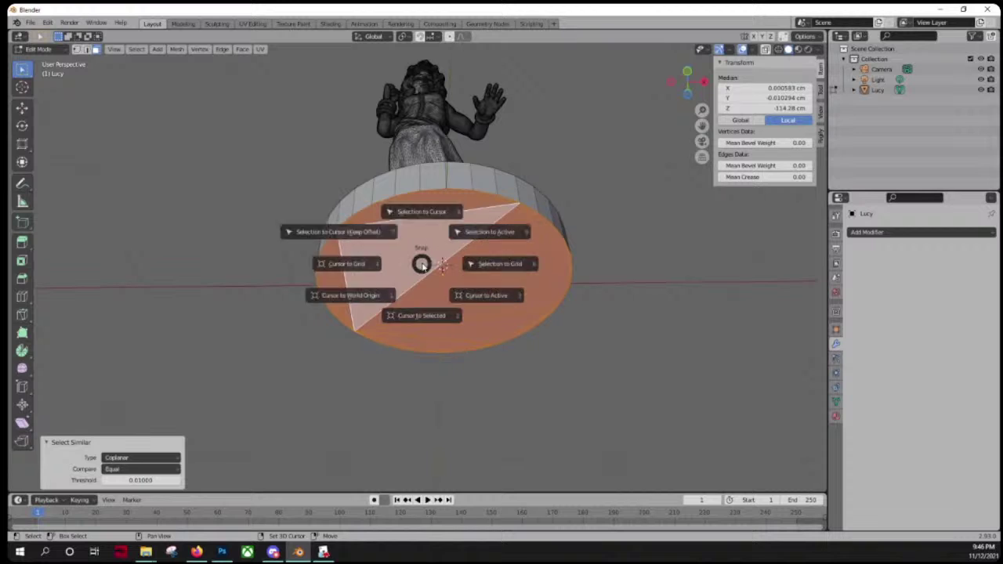
left_click(427, 323)
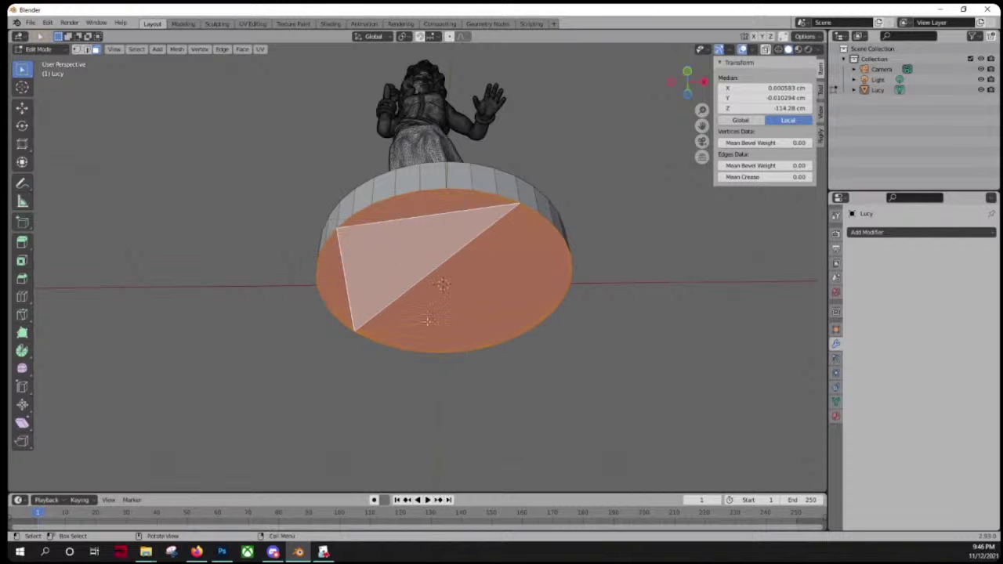
middle_click_drag(502, 321, 540, 368)
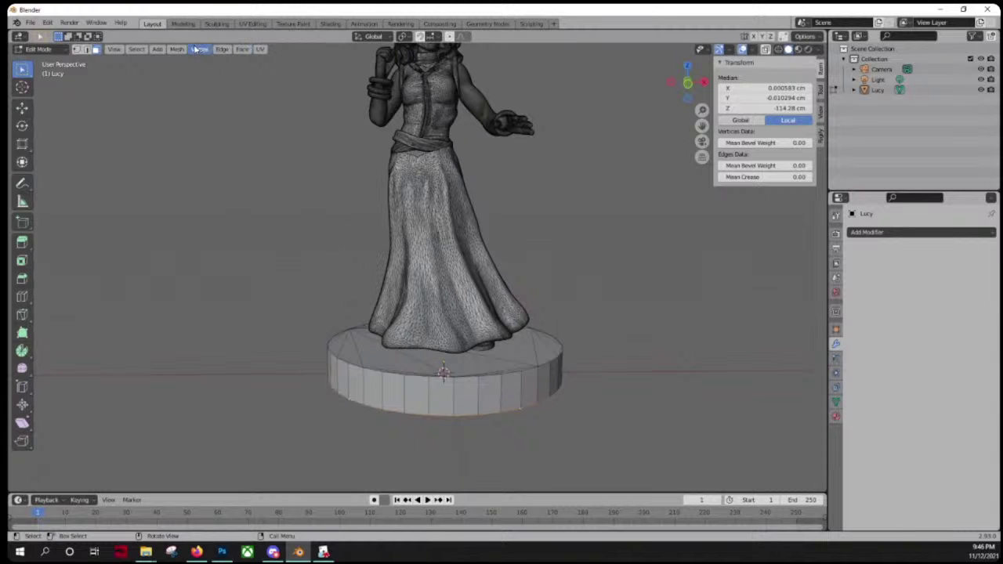
left_click(153, 23)
key("Tab")
Step: Set the joined figurine's origin to the 3D cursor at the base's underside, and deselect it
left_click(468, 292)
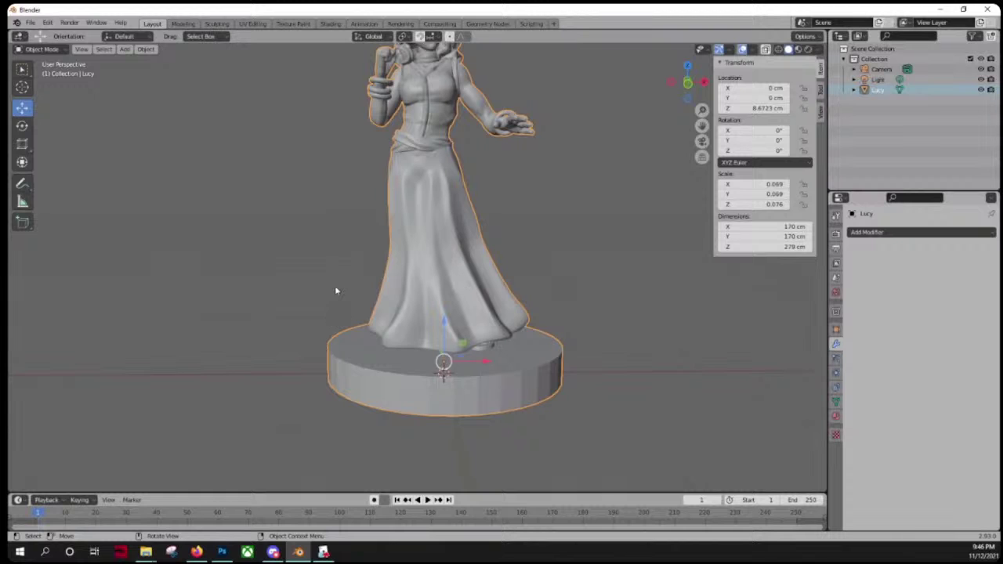
middle_click_drag(313, 242, 312, 254)
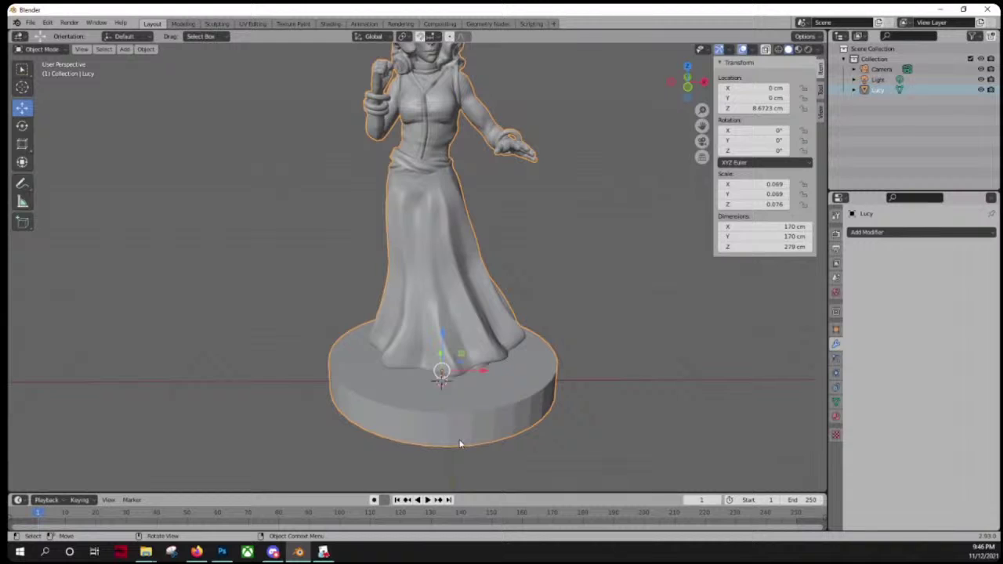
scroll(459, 444, "up", 2)
scroll(459, 443, "down", 2)
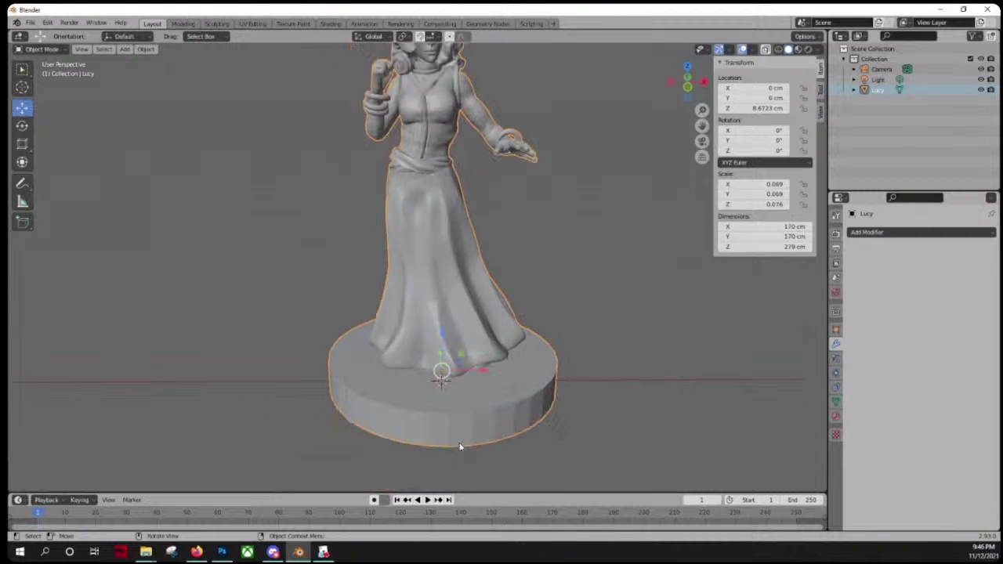
right_click(435, 243)
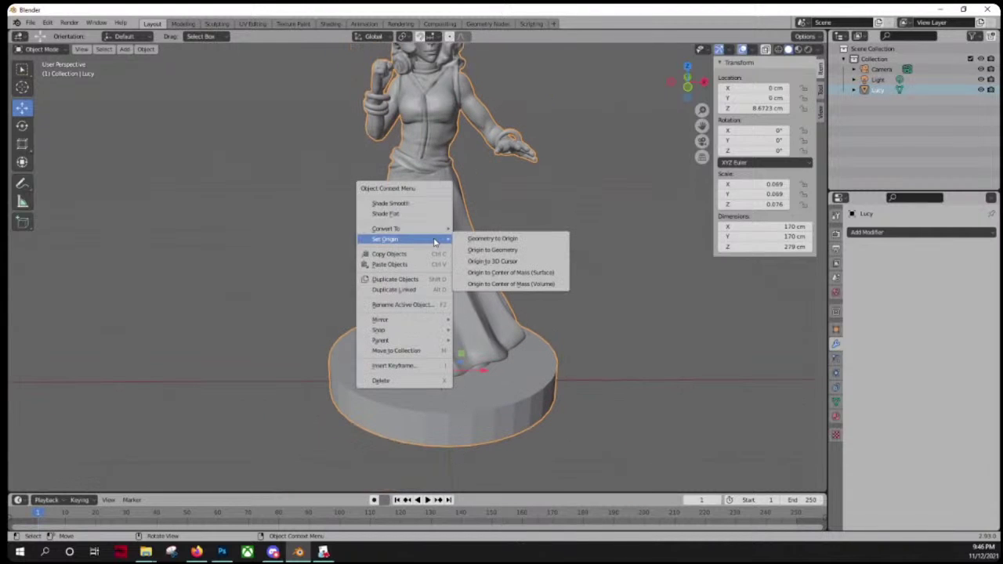
left_click(487, 268)
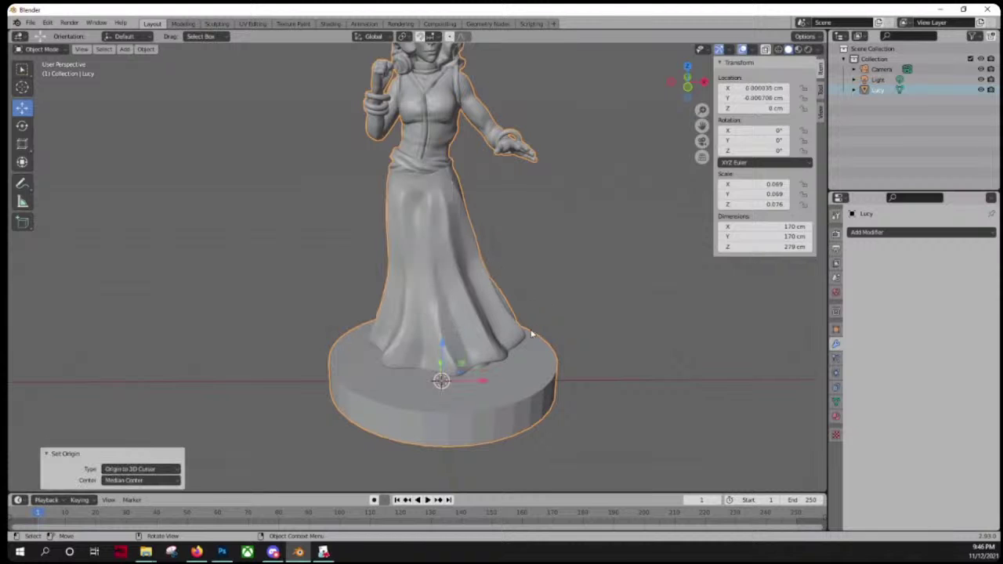
scroll(533, 334, "up", 1)
middle_click_drag(533, 334, 533, 312)
scroll(532, 312, "down", 2)
left_click(575, 278)
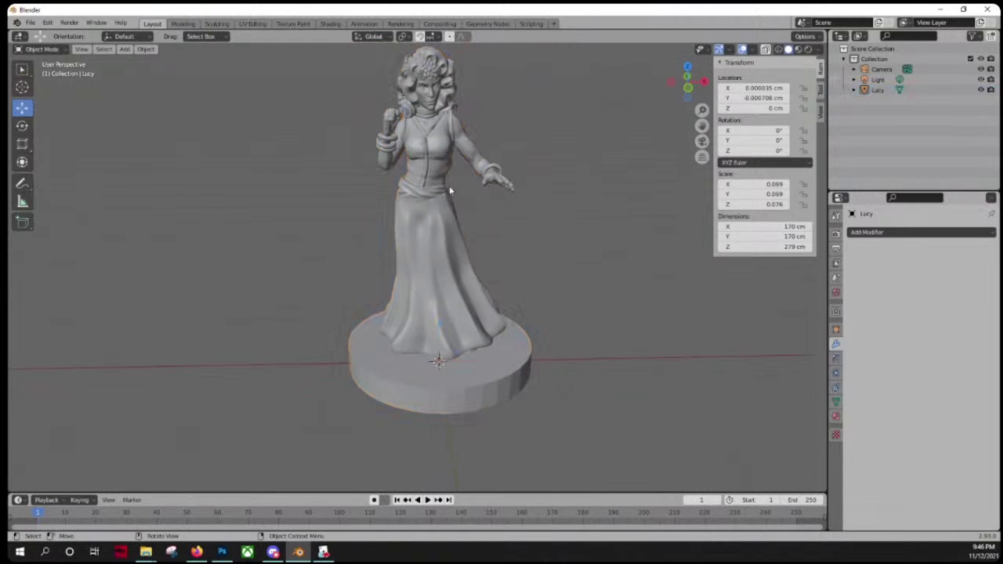
Step: Add a Decimate modifier in Collapse mode to the joined figurine with a ratio of 0.05
left_click(448, 186)
left_click(992, 233)
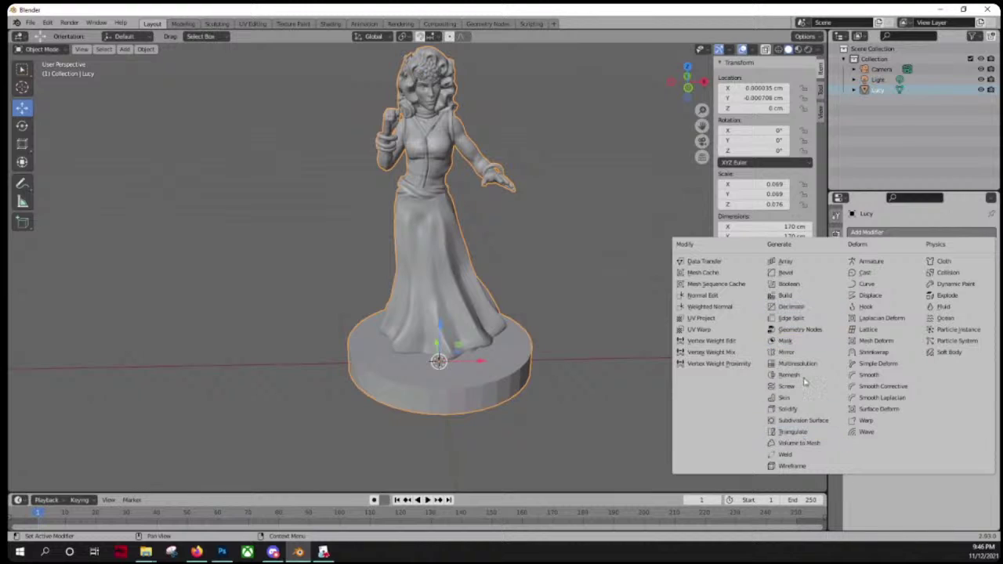
key("Escape")
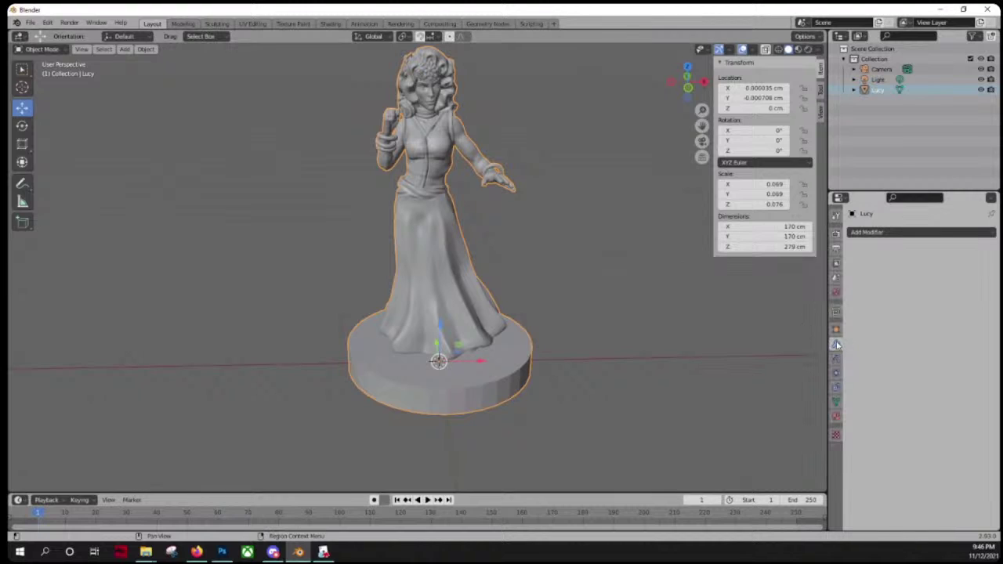
left_click(876, 233)
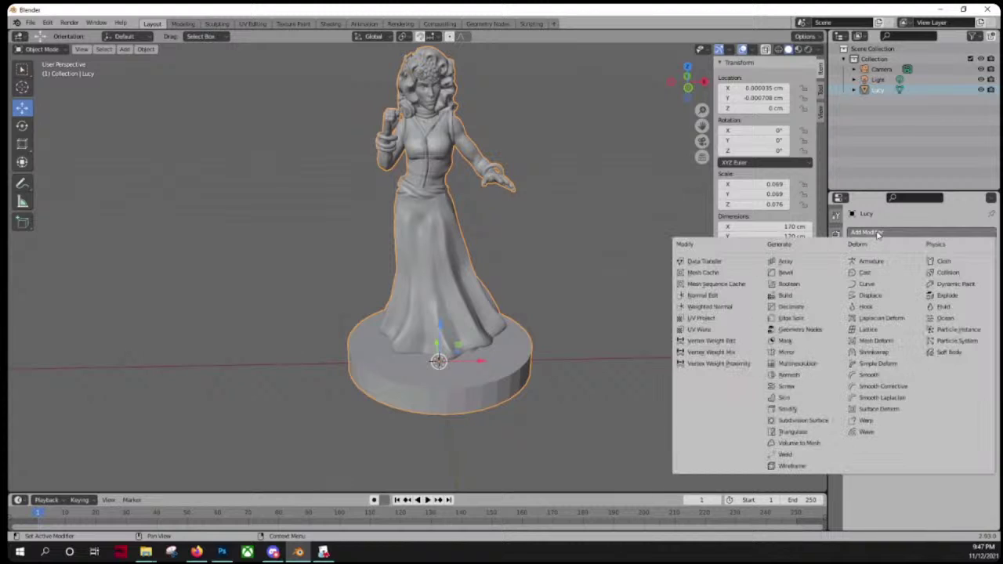
left_click(792, 306)
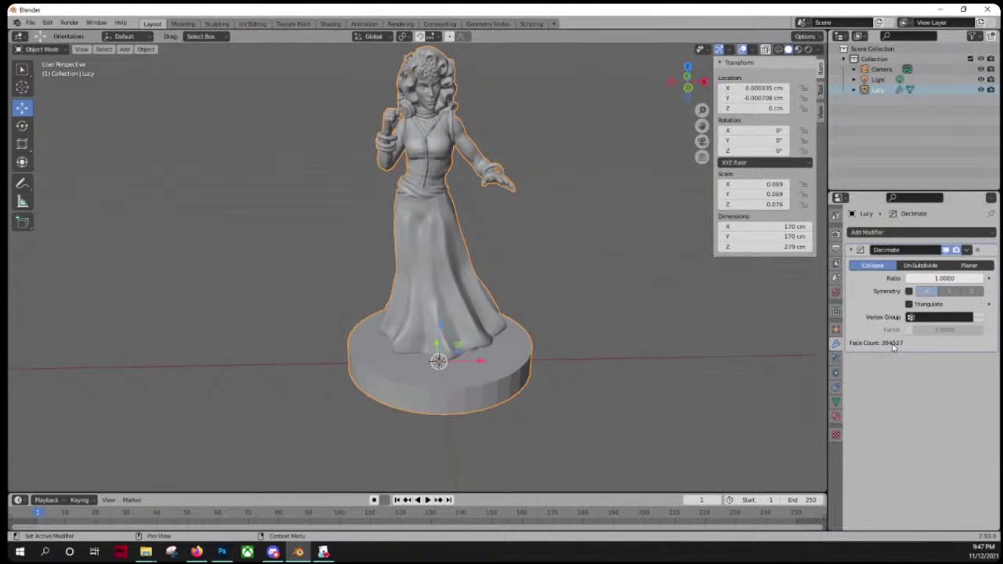
left_click(943, 278)
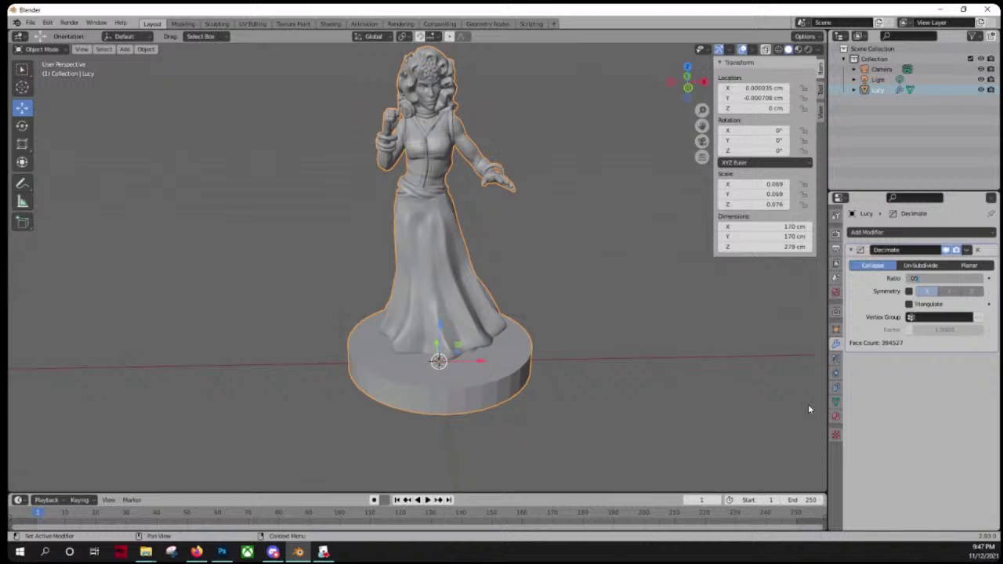
key("Return")
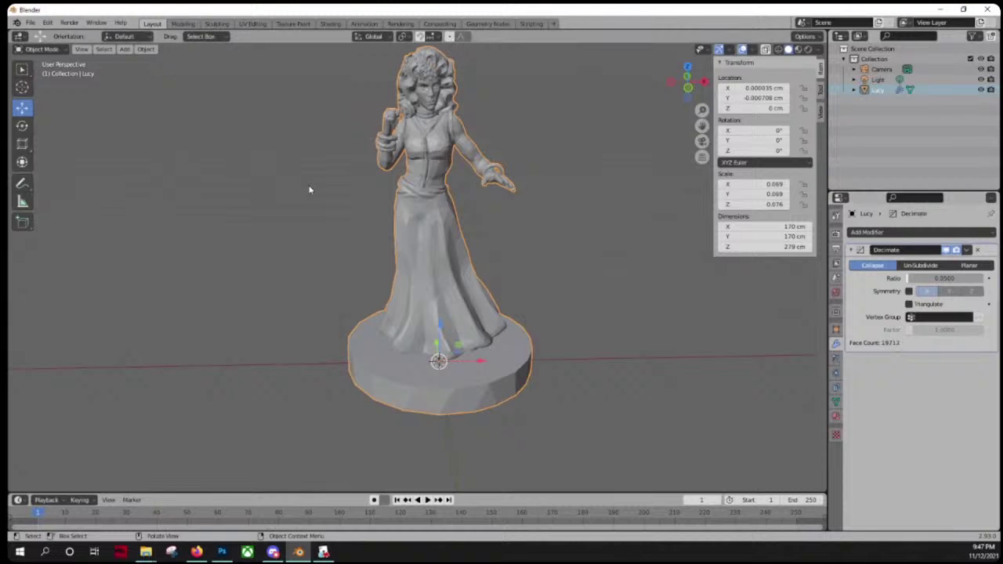
Step: Export the decimated figurine as a Wavefront OBJ named Lucy_TTS_2 in the Model Samples folder
left_click(30, 22)
mouse_move(49, 174)
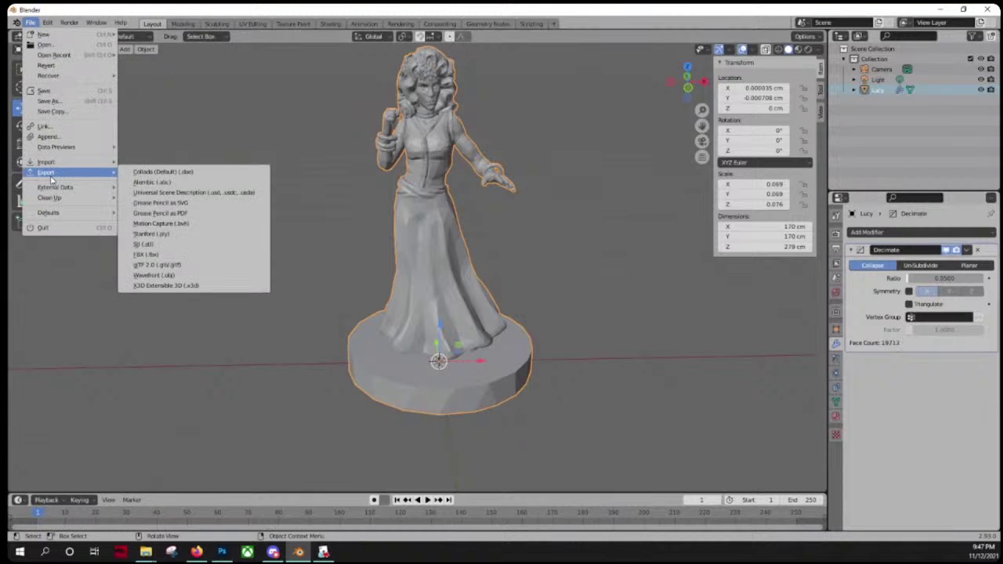
left_click(174, 279)
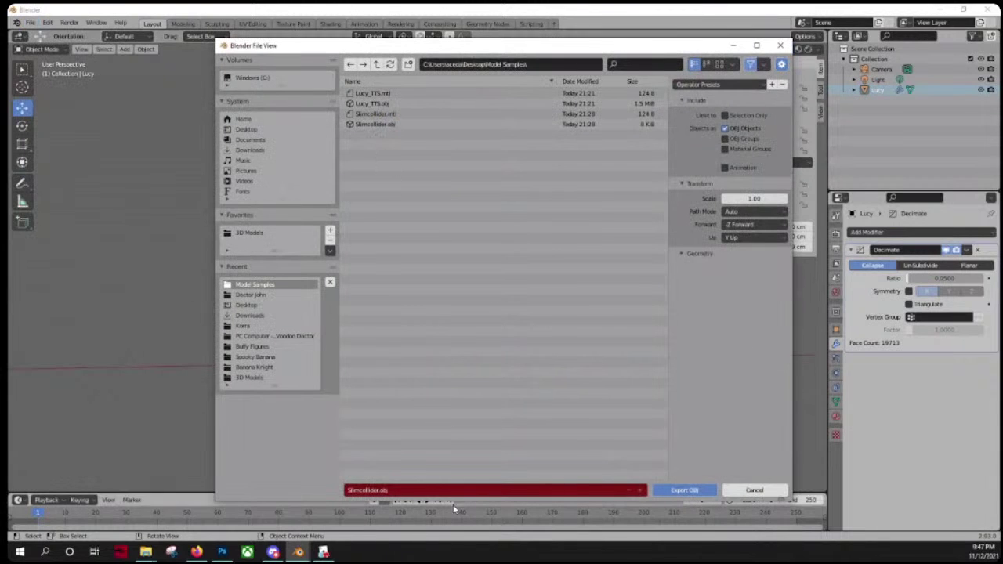
left_click(376, 491)
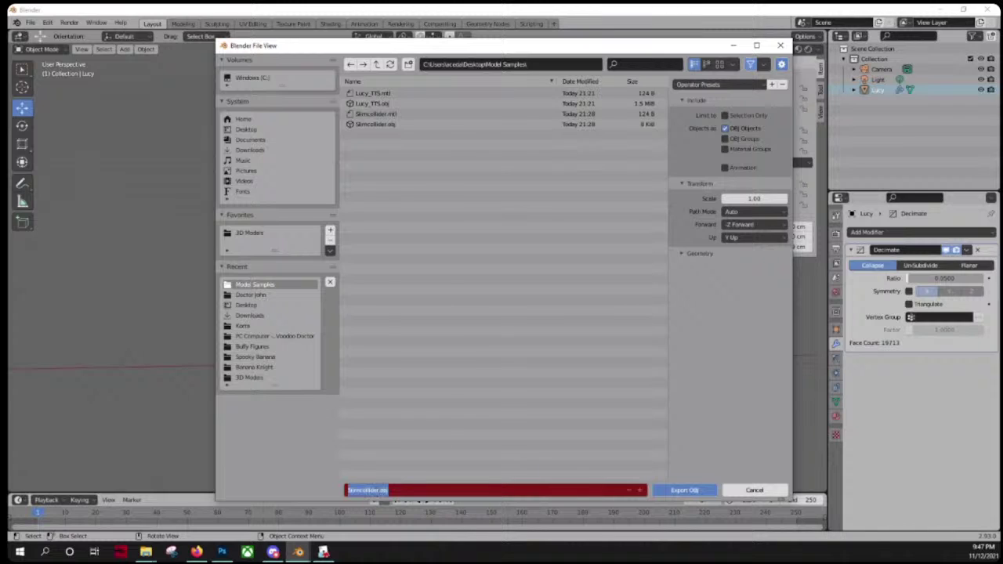
type("Lucy_TTS_2")
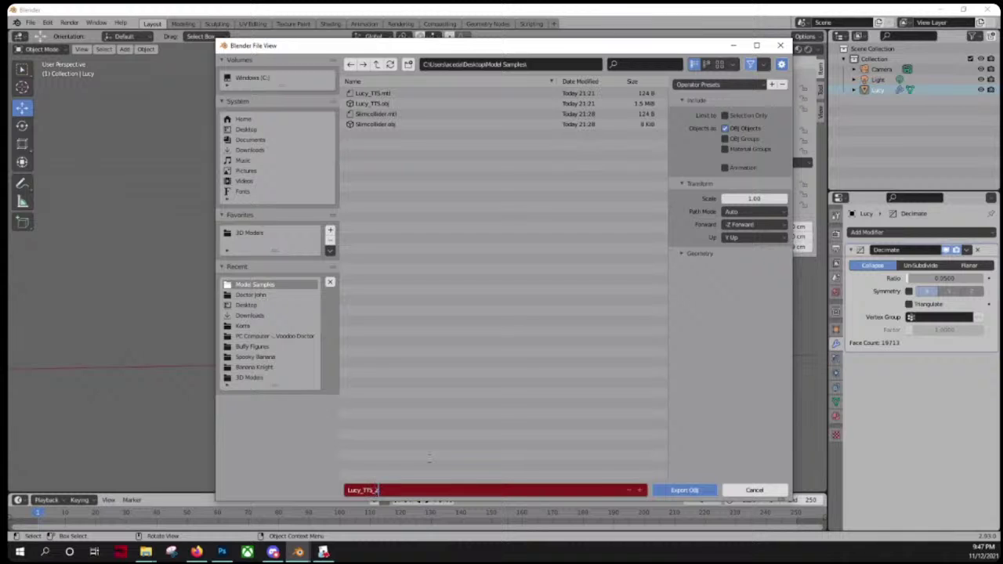
key("Return")
left_click(696, 489)
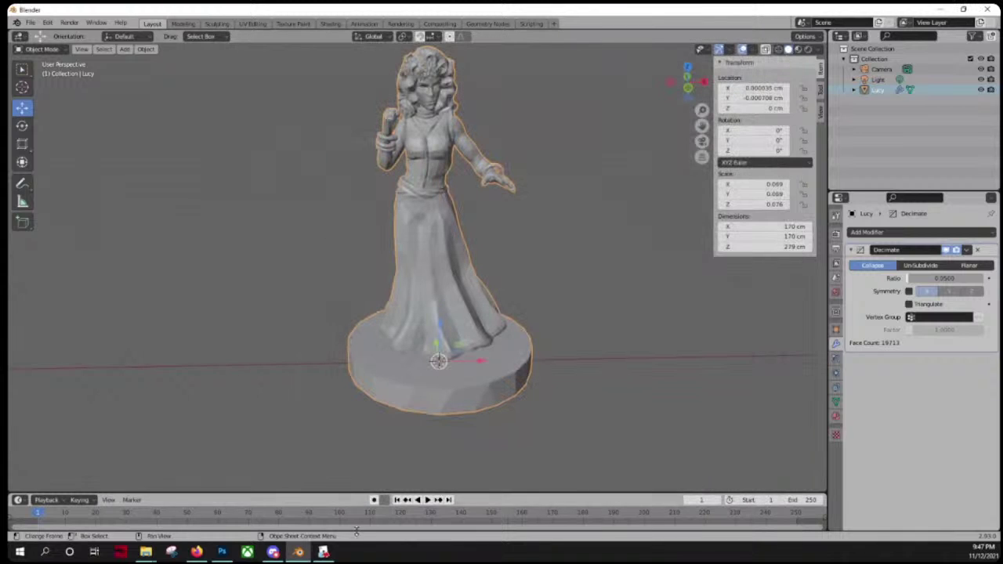
Step: Switch to Tabletop Simulator and place a new custom model on the table beside the existing figurines
left_click(324, 552)
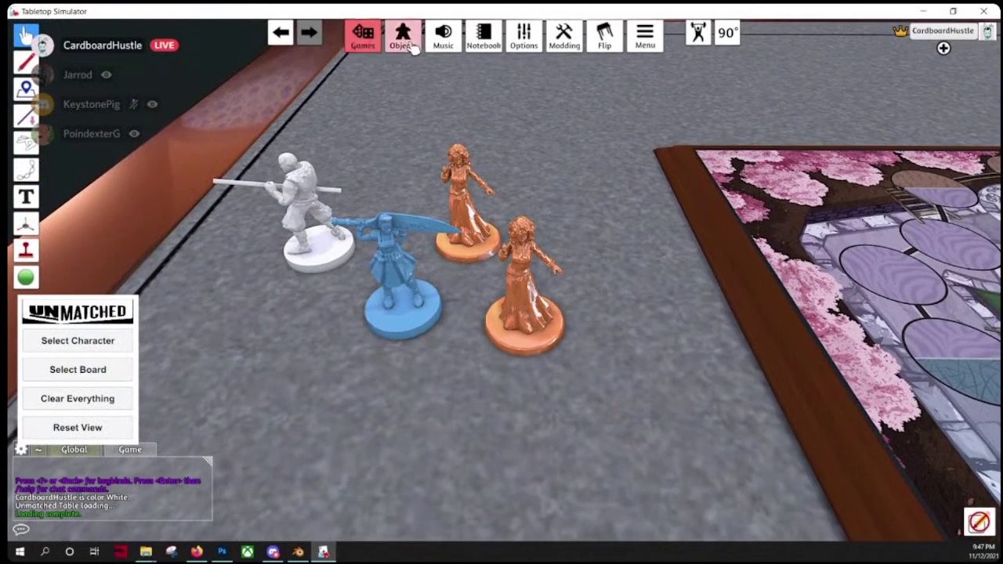
left_click(403, 34)
left_click(723, 207)
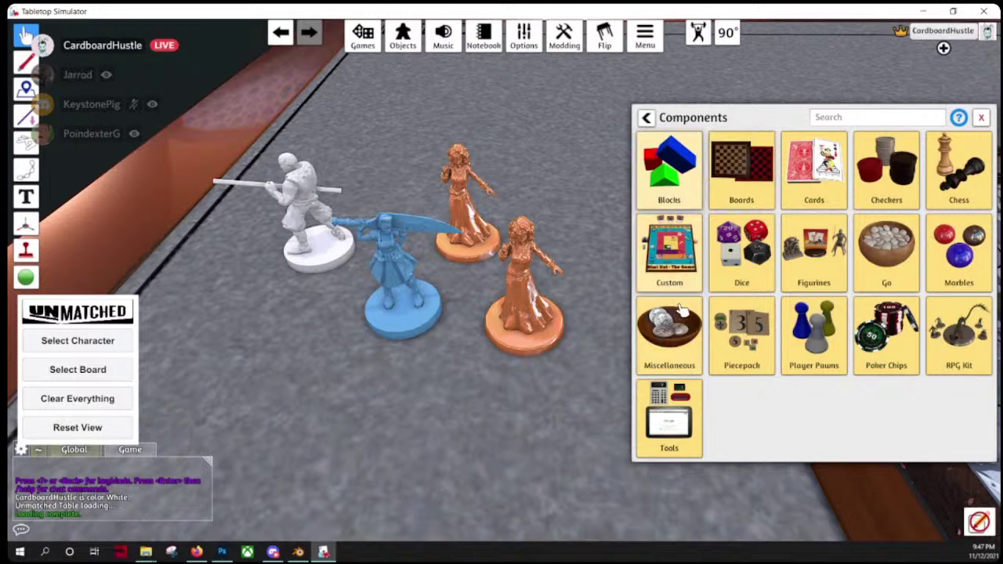
left_click(668, 252)
left_click(814, 249)
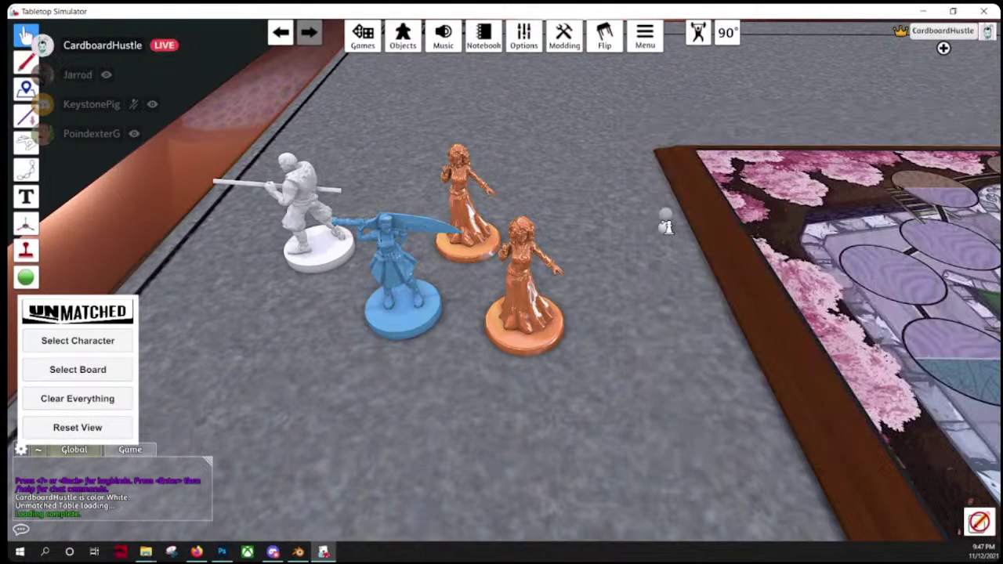
left_click(667, 238)
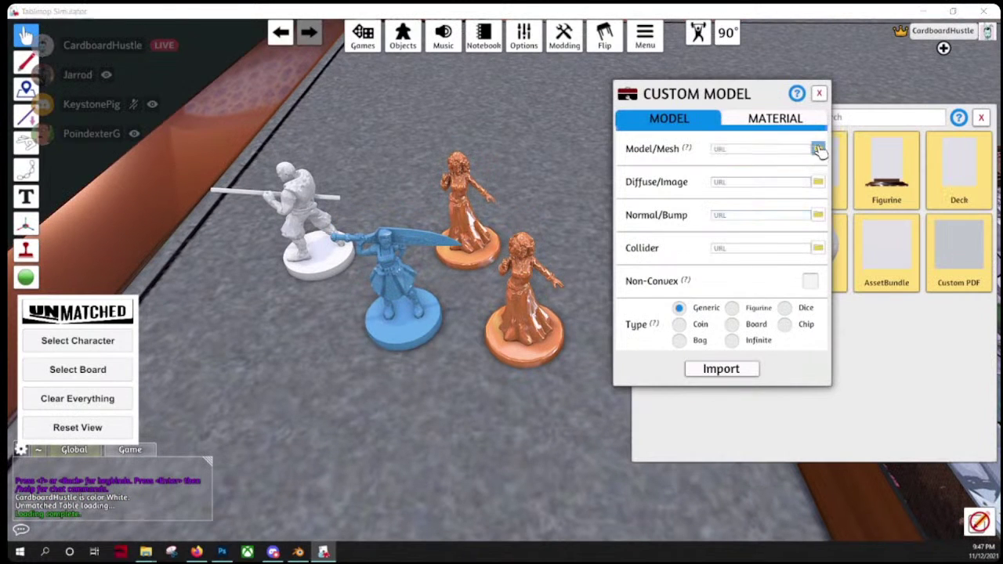
Step: Upload the exported model file to the Cloud as the mesh, set the type to Figurine, import it, and close the component browser
left_click(817, 148)
double_click(299, 126)
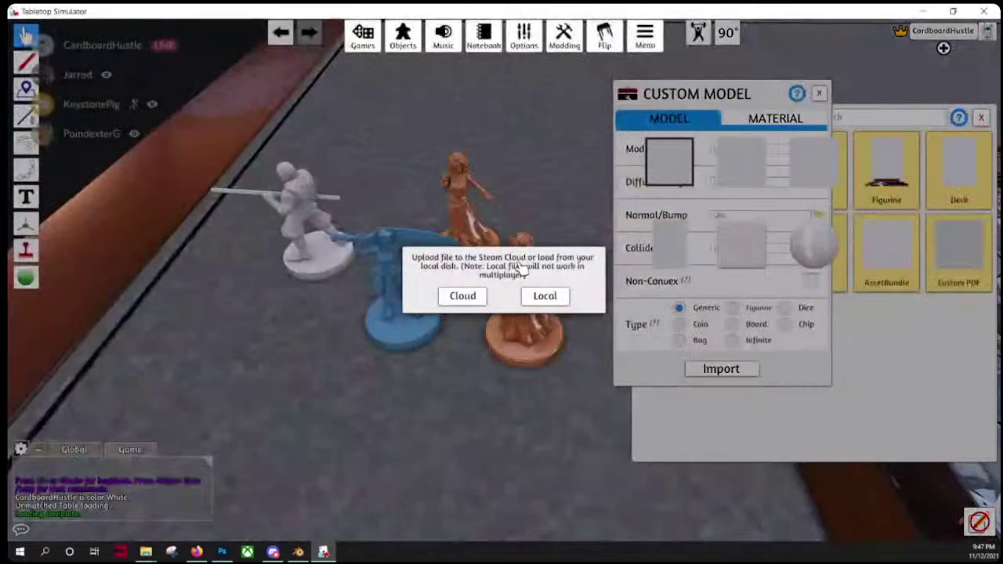
left_click(482, 294)
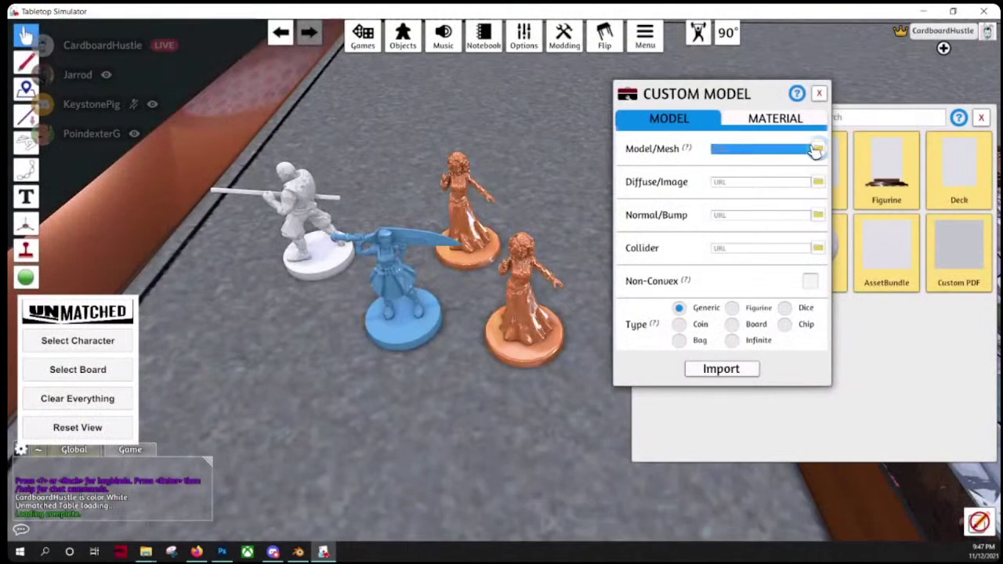
left_click(731, 307)
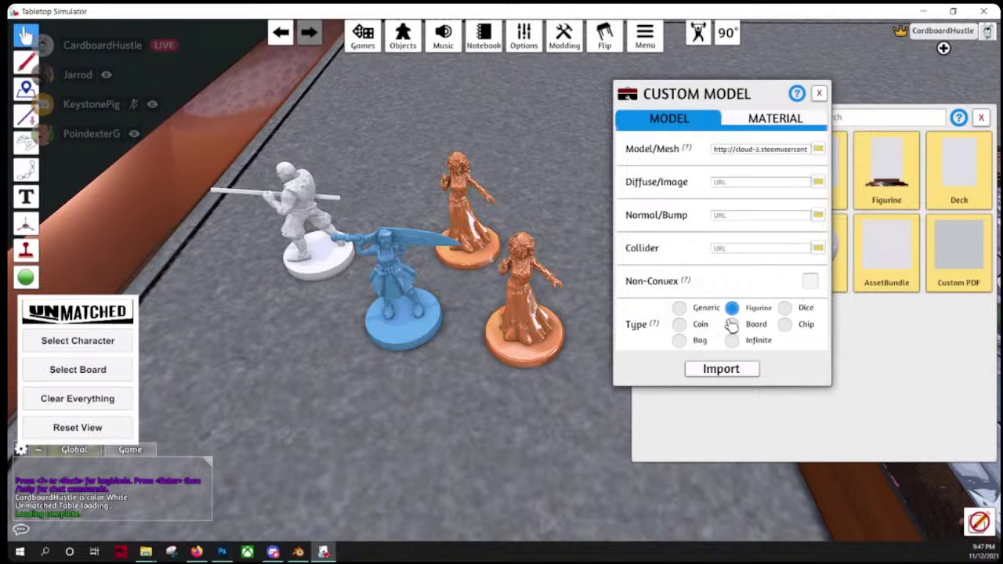
left_click(730, 369)
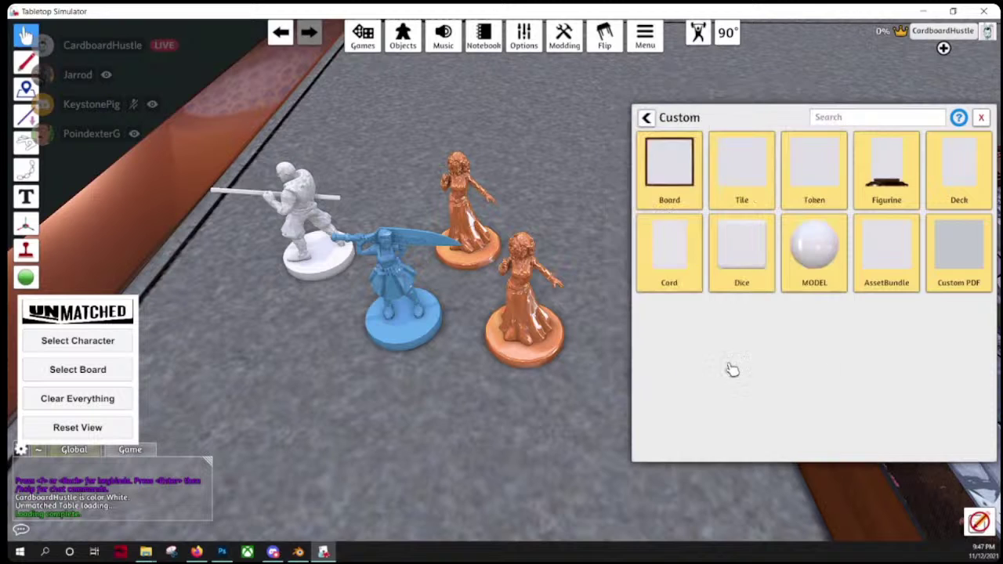
left_click(982, 117)
Step: Move the newly imported white figurine next to the orange figurines for comparison
scroll(619, 314, "down", 5)
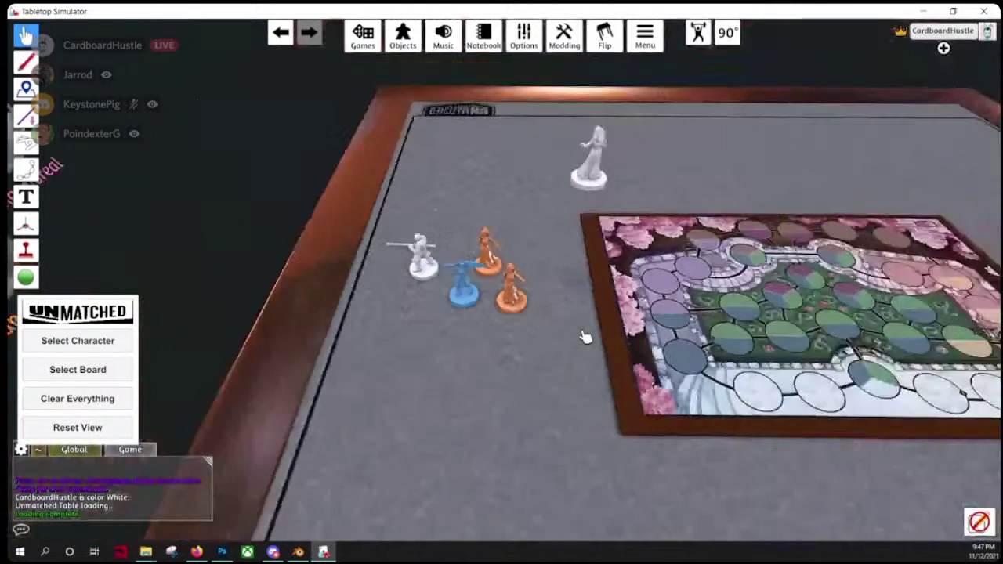
scroll(548, 284, "up", 5)
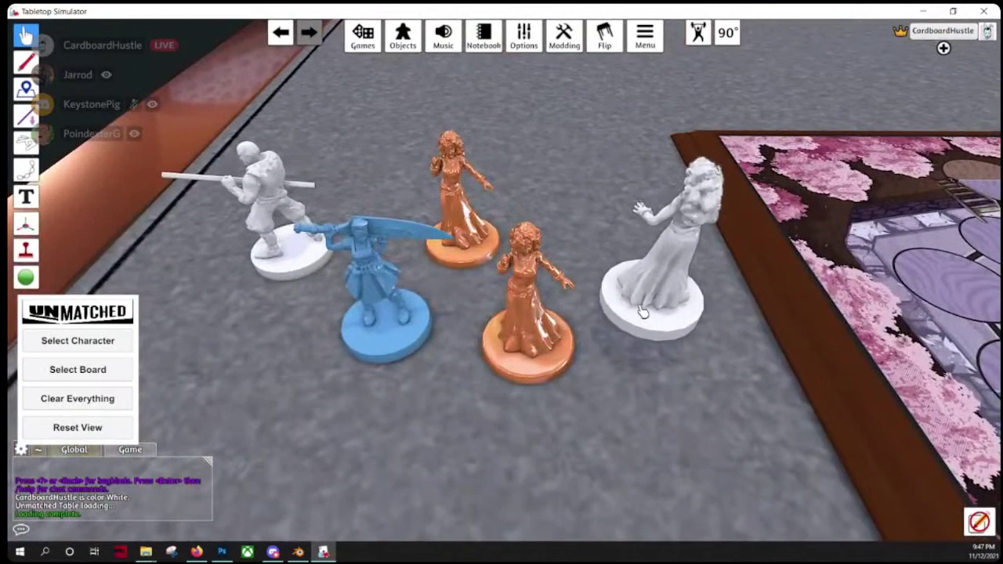
Step: Compare the white figurine's base, skirt and hands up close with those of the front orange figurine
scroll(642, 311, "down", 2)
left_click_drag(643, 312, 637, 319)
scroll(618, 297, "up", 5)
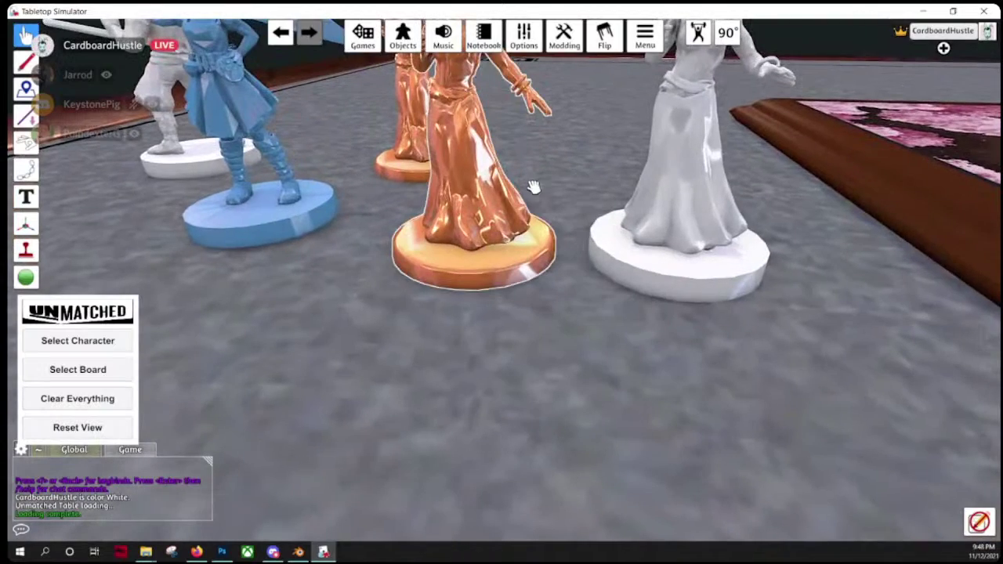
scroll(520, 232, "up", 5)
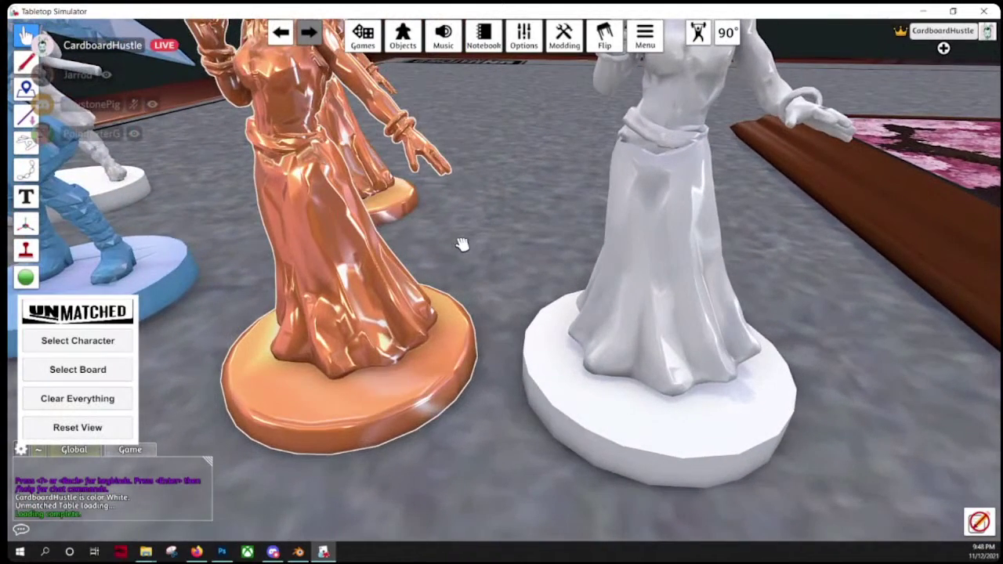
scroll(466, 236, "up", 3)
right_click(473, 235)
left_click(616, 192)
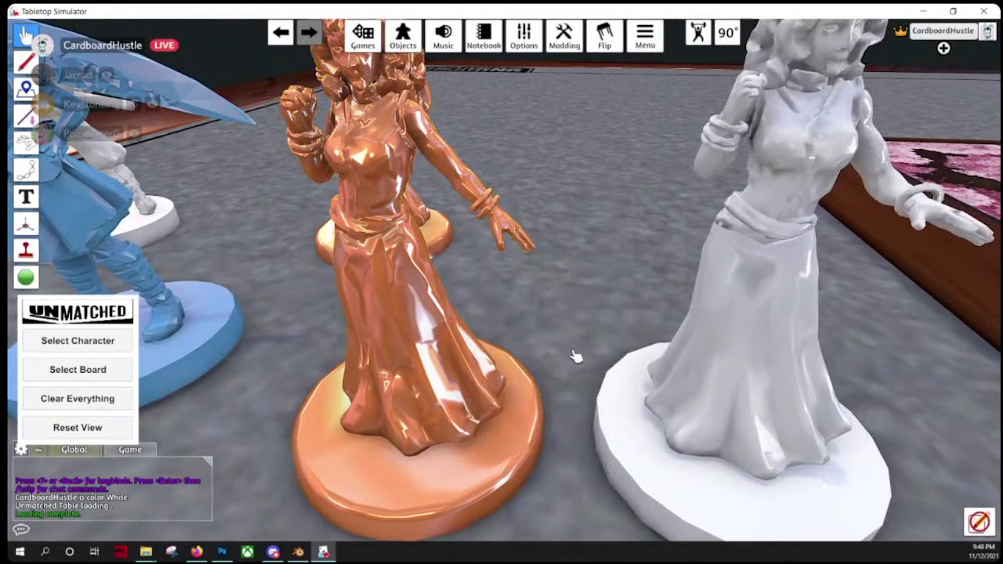
scroll(554, 340, "down", 2)
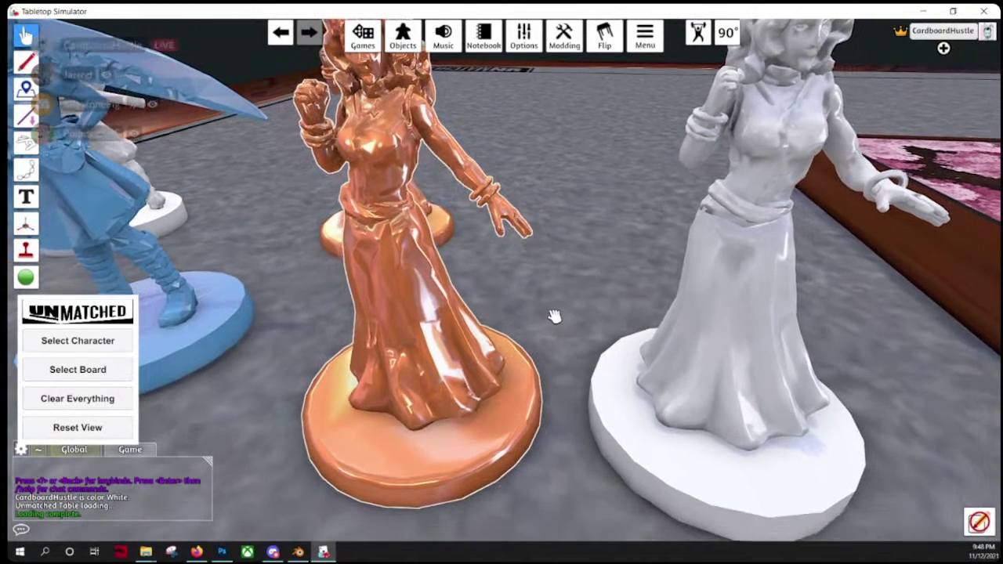
scroll(529, 319, "down", 2)
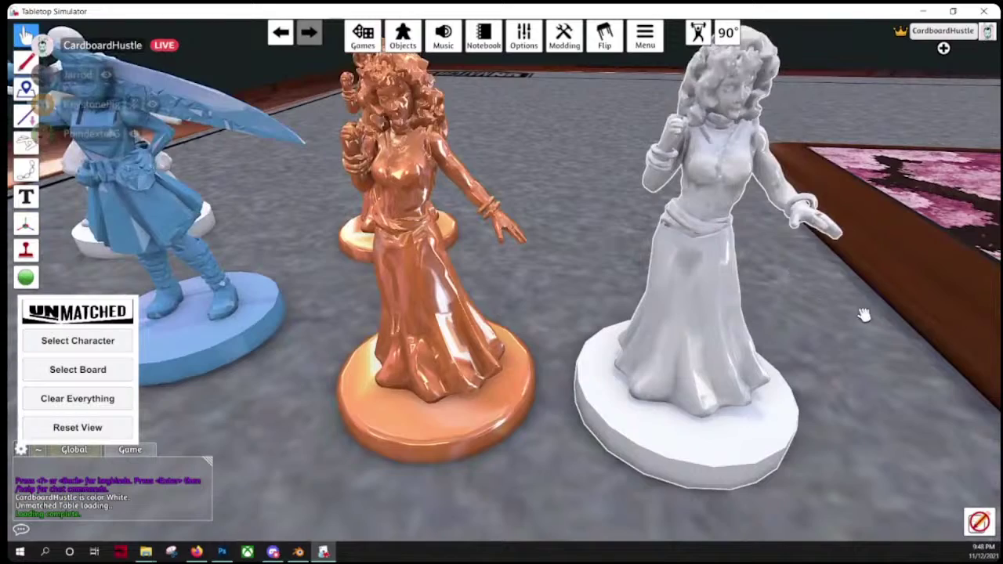
right_click_drag(862, 278, 729, 452)
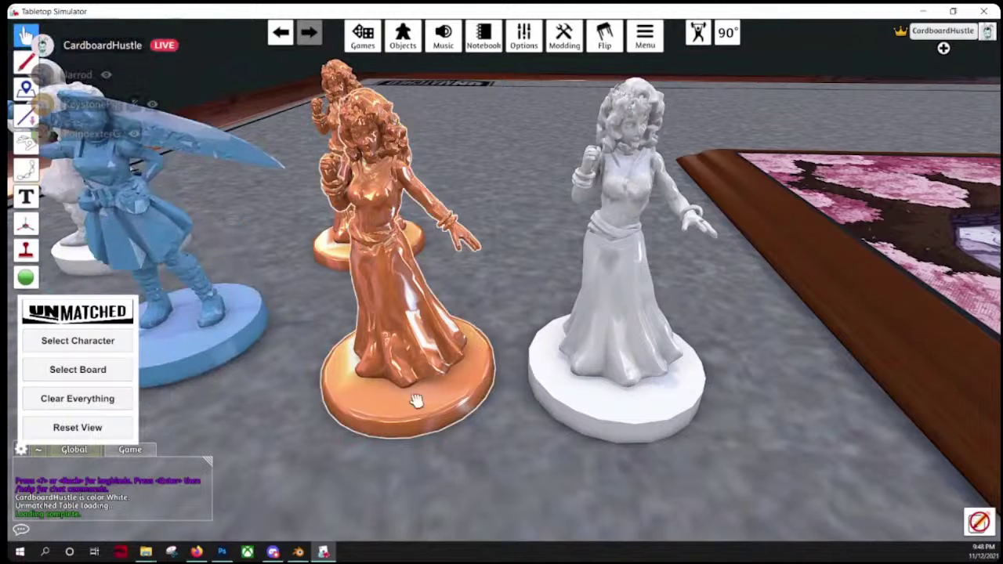
Step: Move the Unmatched control panel up out of the way and inspect the white figurine's face, hair and hands from several angles
left_click_drag(82, 306, 73, 98)
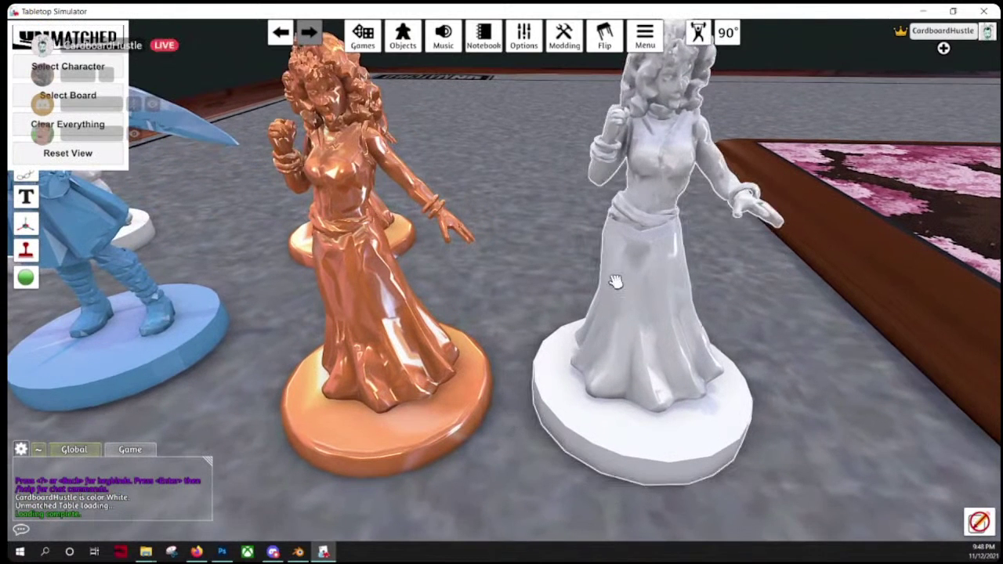
scroll(517, 314, "down", 3)
right_click_drag(690, 360, 593, 365)
scroll(593, 365, "up", 5)
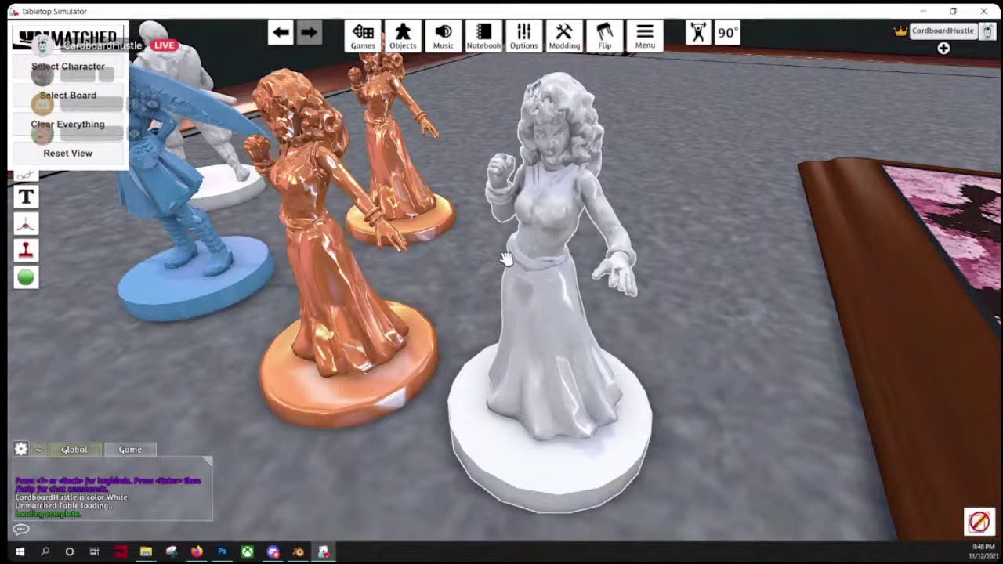
right_click_drag(755, 277, 716, 306)
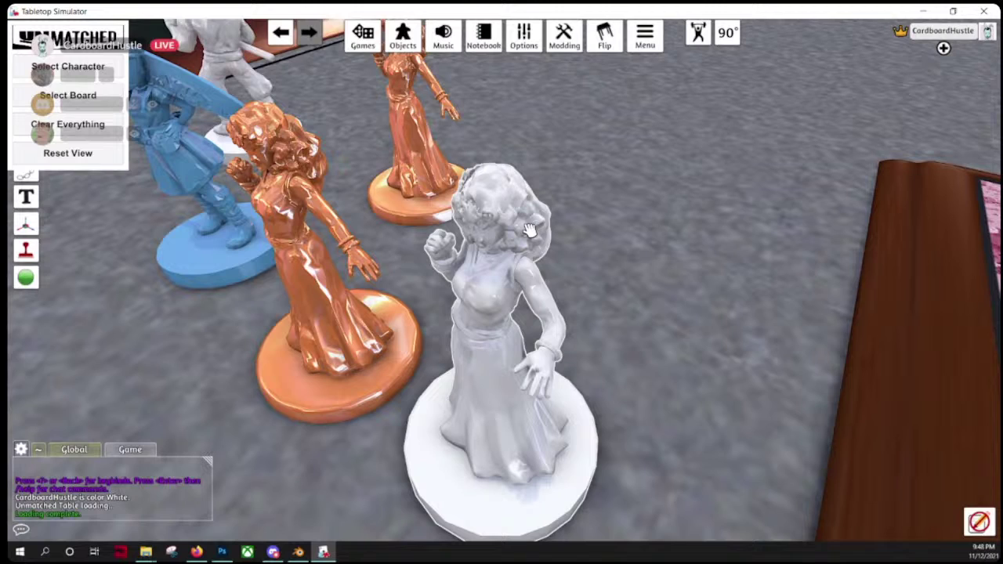
scroll(529, 231, "down", 1)
right_click_drag(434, 320, 438, 331)
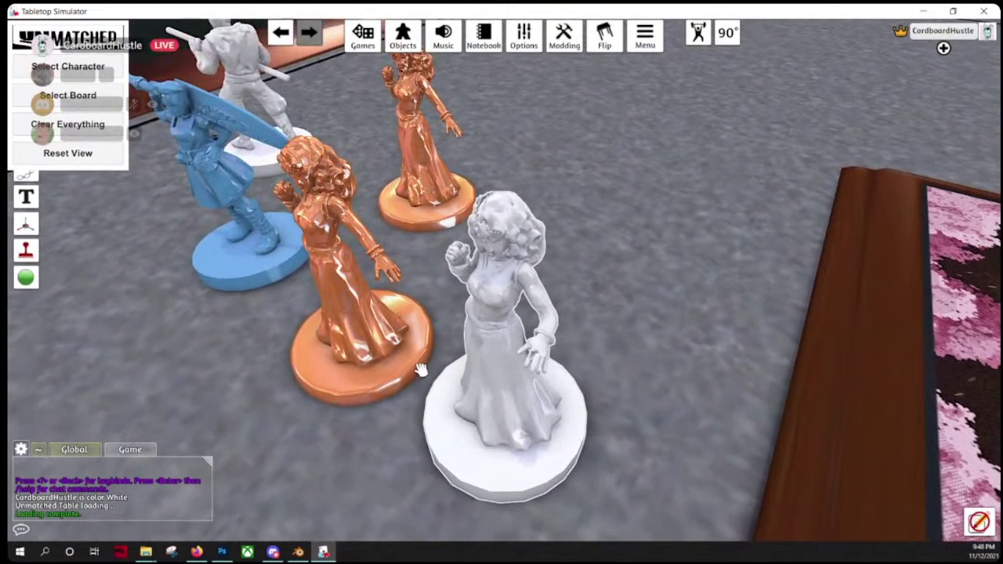
right_click_drag(430, 369, 463, 372)
right_click_drag(248, 372, 383, 361)
scroll(680, 393, "down", 2)
scroll(704, 400, "up", 3)
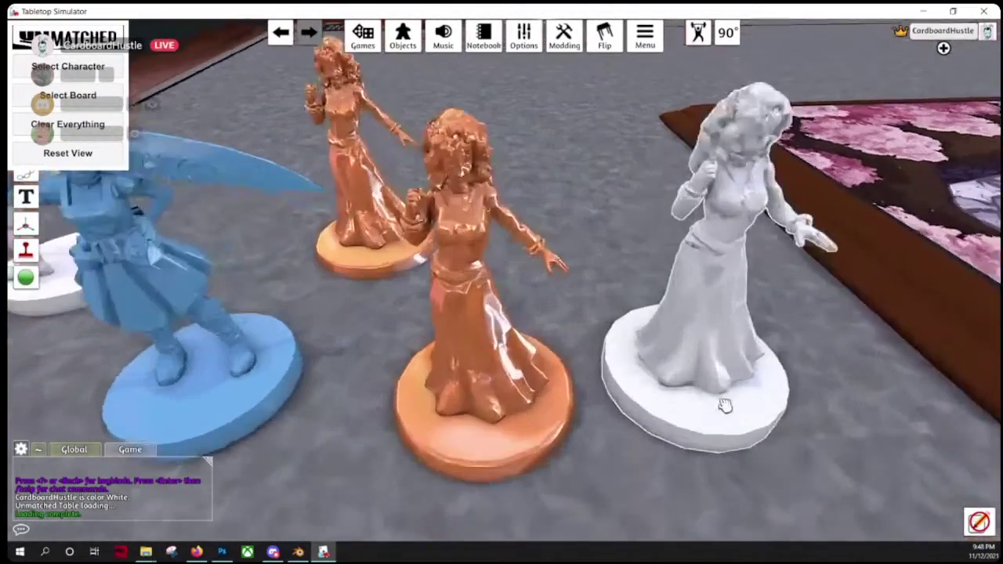
scroll(723, 405, "down", 3)
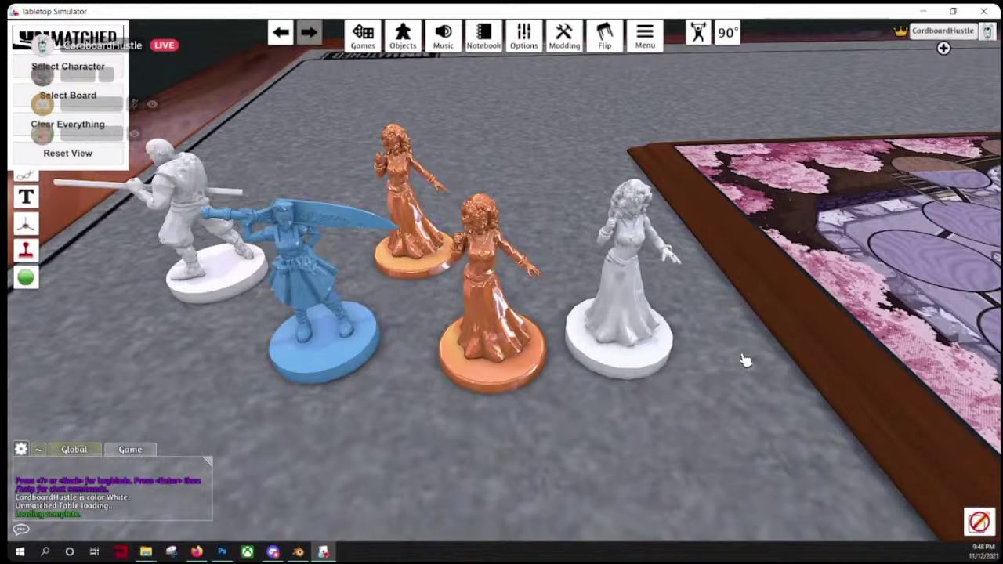
Step: Examine the whole group of figurines from the front, the side and behind
key("d")
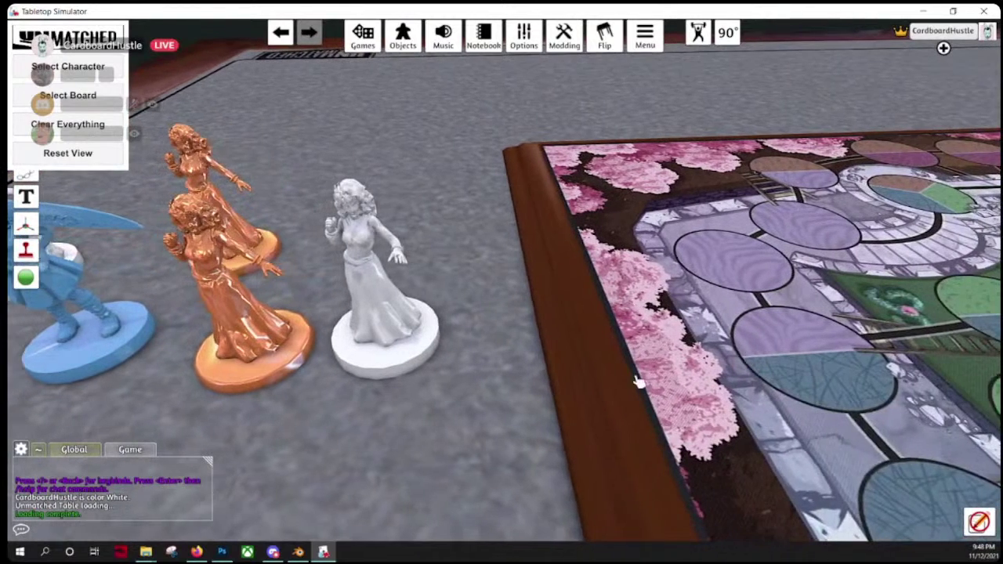
key("a")
key("s")
key("w")
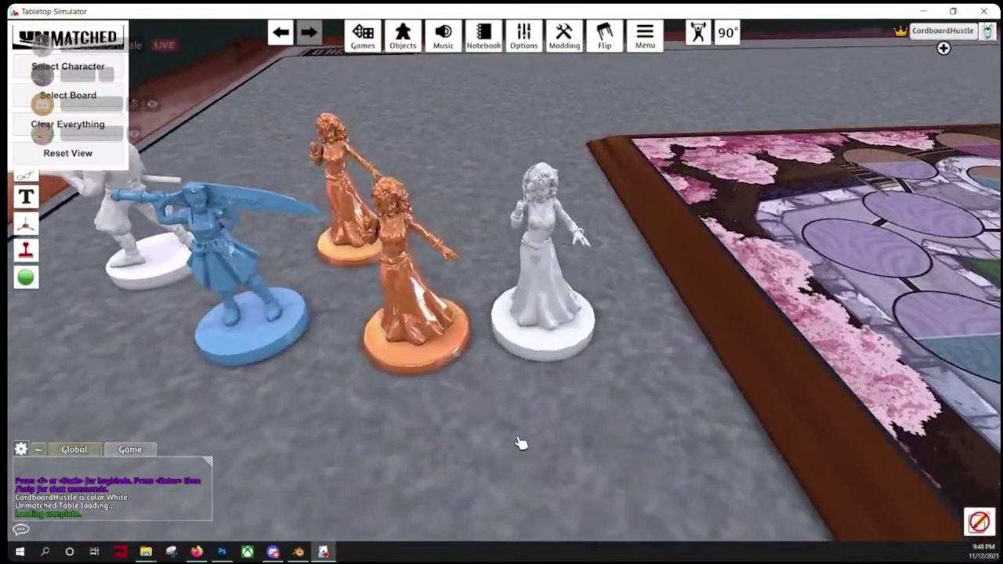
scroll(519, 442, "up", 2)
scroll(521, 442, "down", 2)
right_click_drag(535, 446, 371, 389)
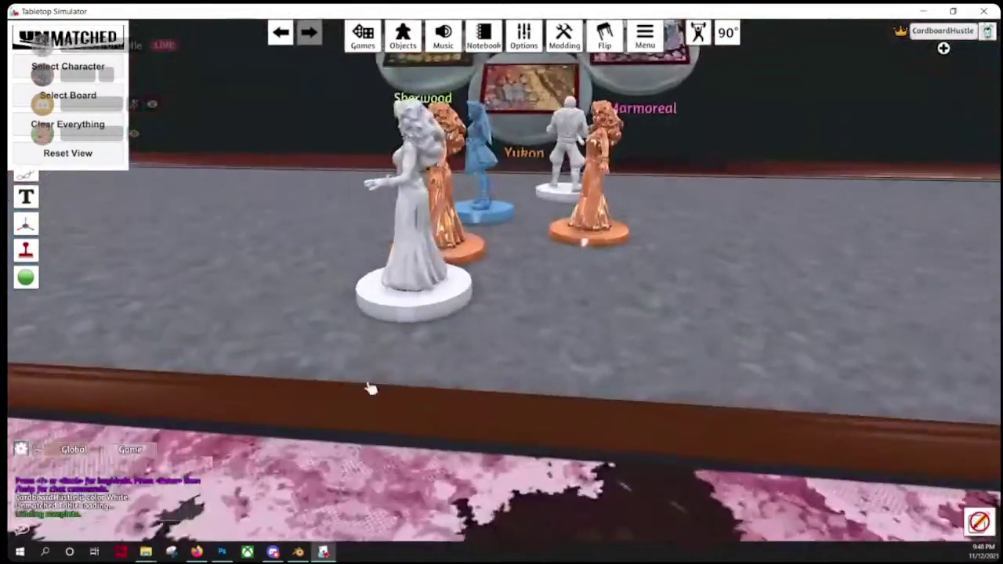
key("w")
right_click_drag(524, 409, 250, 401)
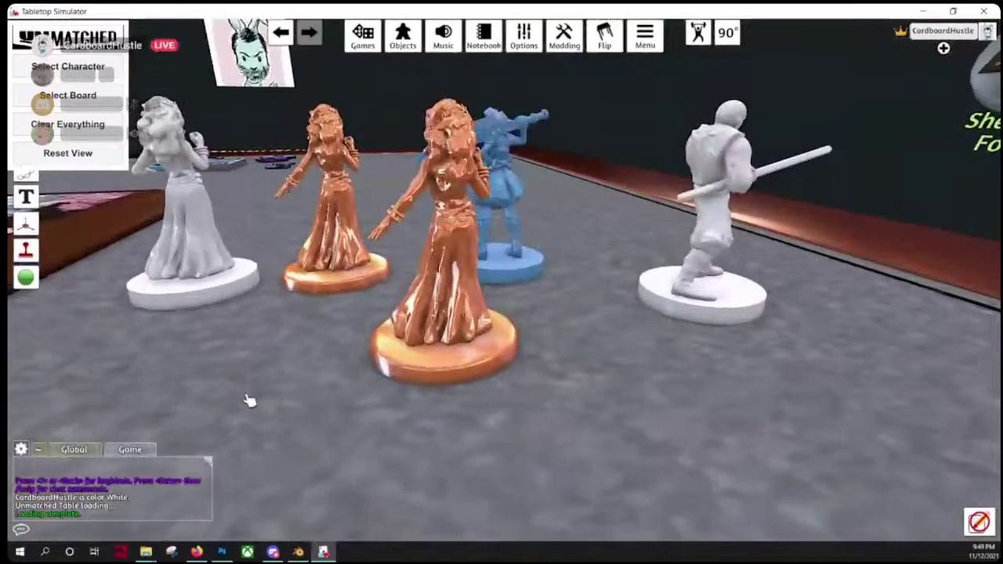
key("e")
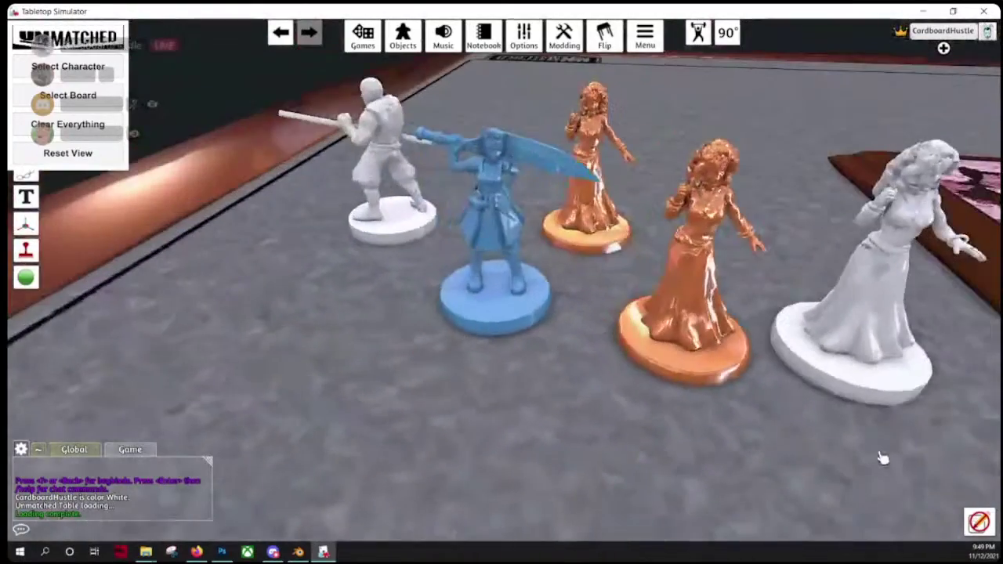
scroll(882, 458, "down", 2)
key("d")
scroll(559, 271, "up", 1)
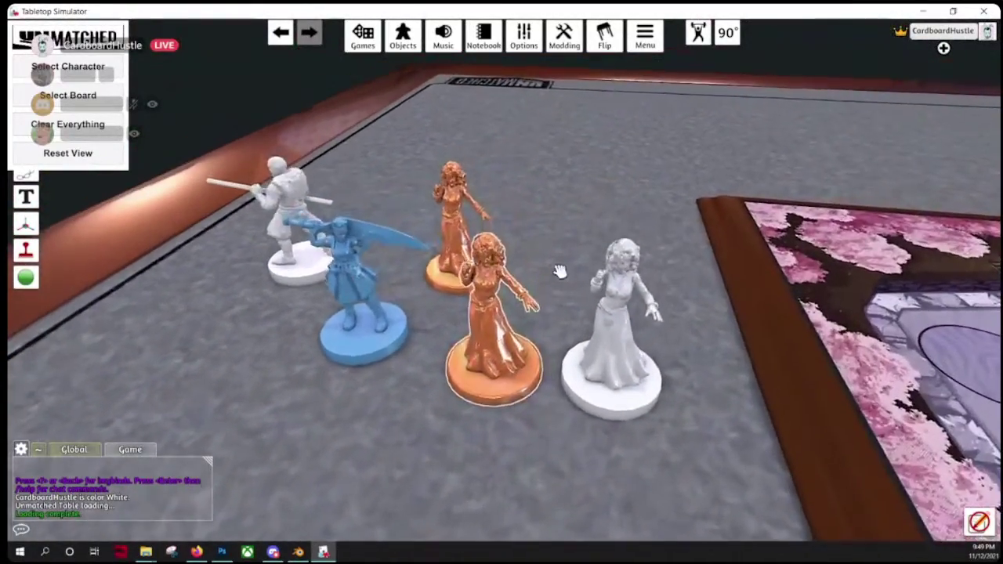
Step: Compare the orange, white and blue figurines from a raised viewpoint at near and far distances
right_click_drag(560, 271, 568, 444)
scroll(567, 443, "down", 1)
scroll(551, 459, "up", 4)
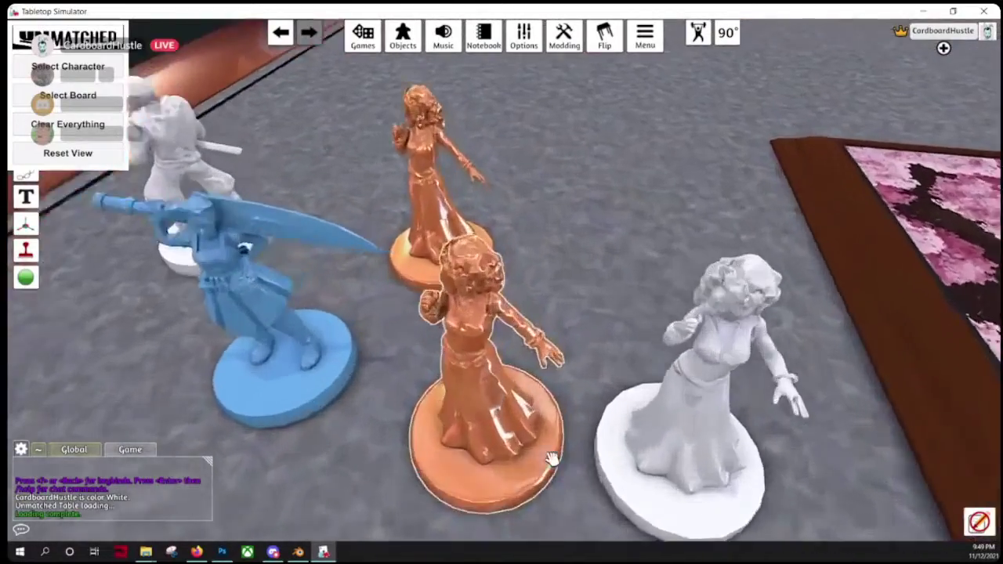
scroll(553, 459, "down", 3)
key("d")
key("s")
key("a")
key("w")
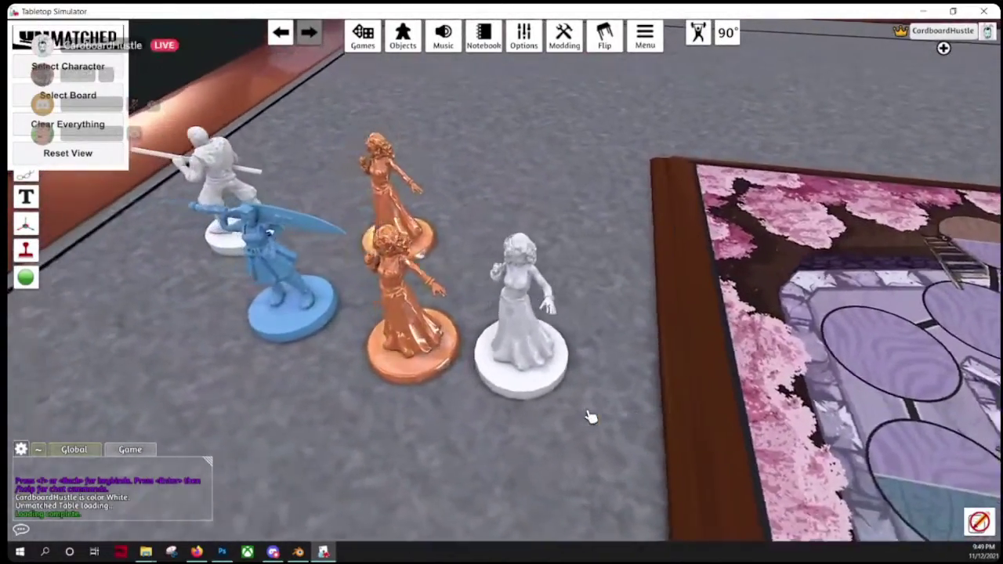
scroll(380, 404, "down", 1)
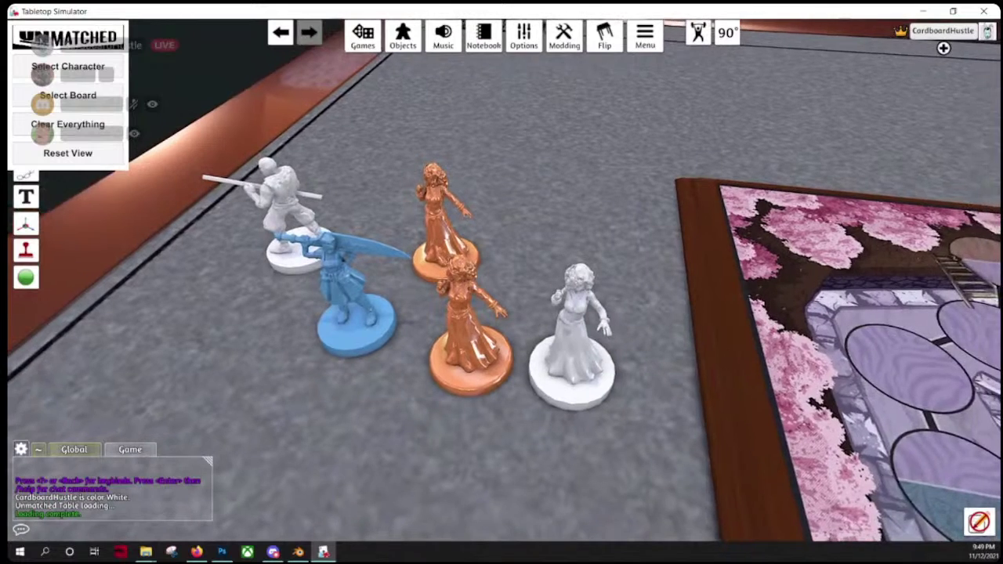
scroll(380, 405, "up", 1)
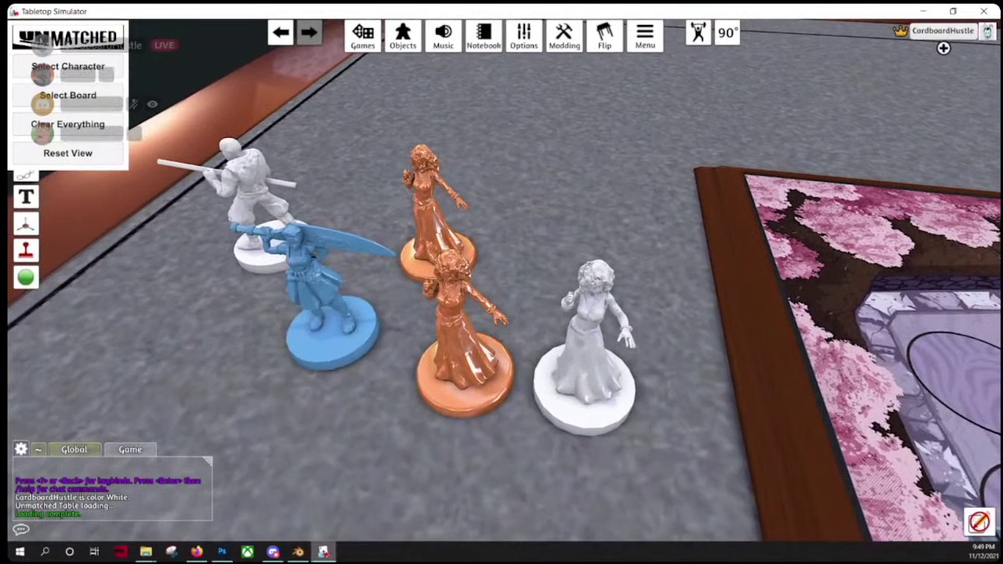
scroll(437, 473, "up", 2)
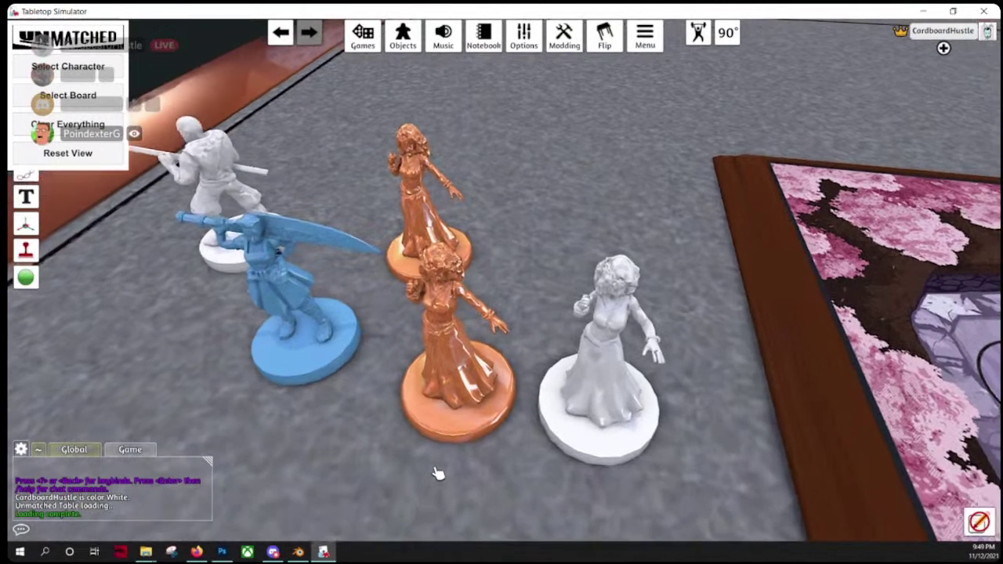
scroll(437, 474, "down", 2)
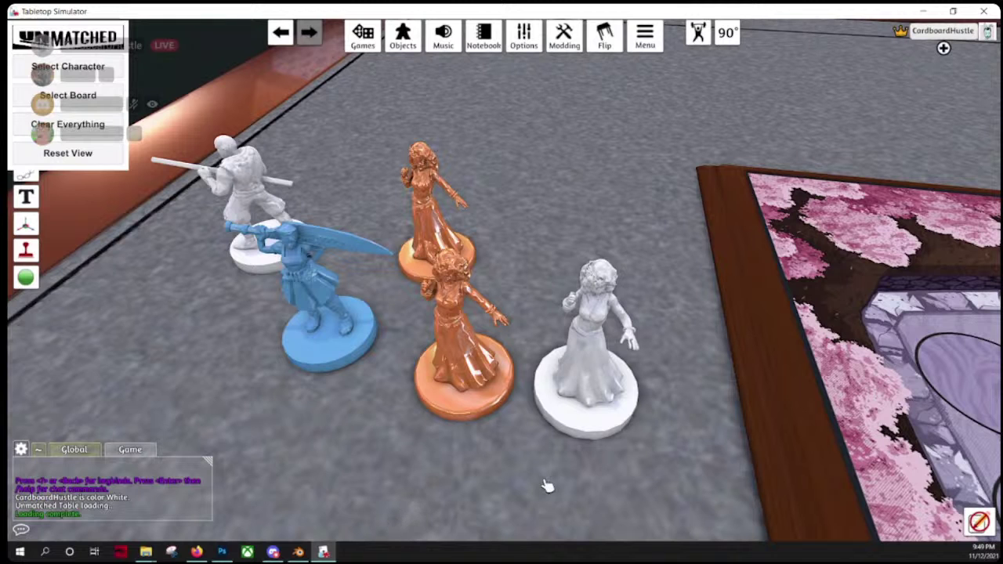
Step: Inspect the white figurine beside the orange ones at table level, including how it reads from normal playing distance
right_click_drag(540, 480, 549, 447)
middle_click_drag(548, 448, 488, 466)
scroll(488, 465, "up", 1)
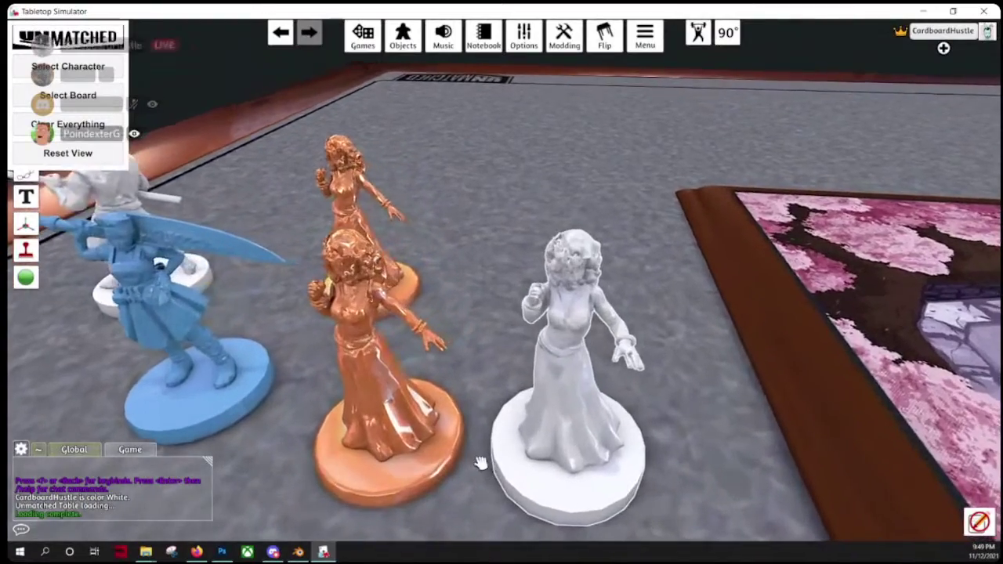
right_click_drag(481, 463, 499, 433)
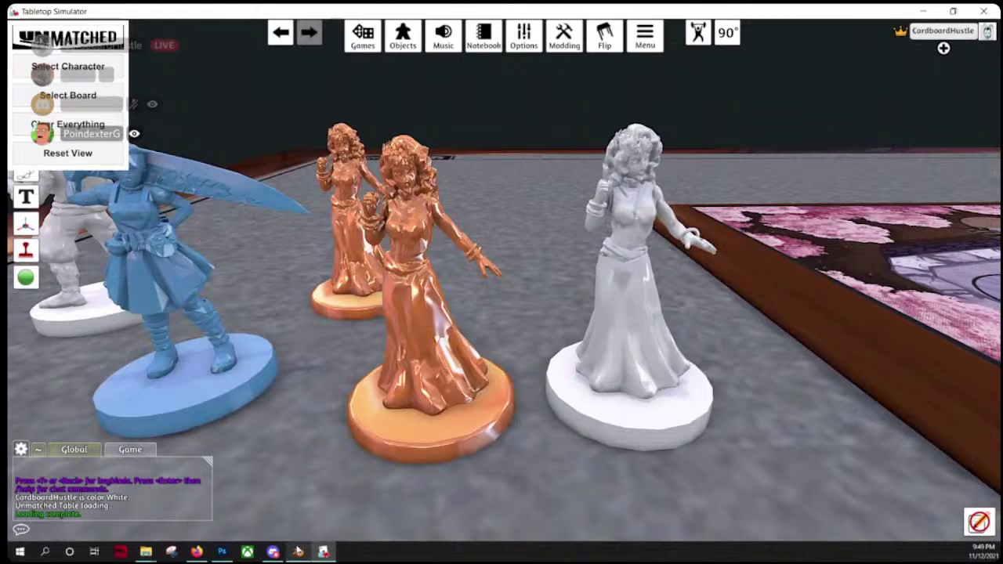
mouse_move(298, 552)
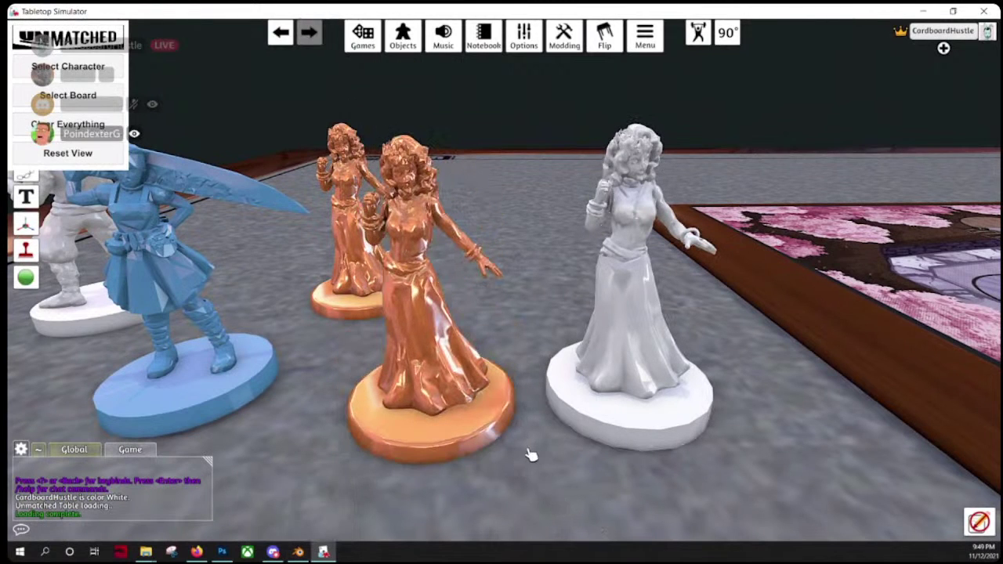
scroll(530, 455, "down", 4)
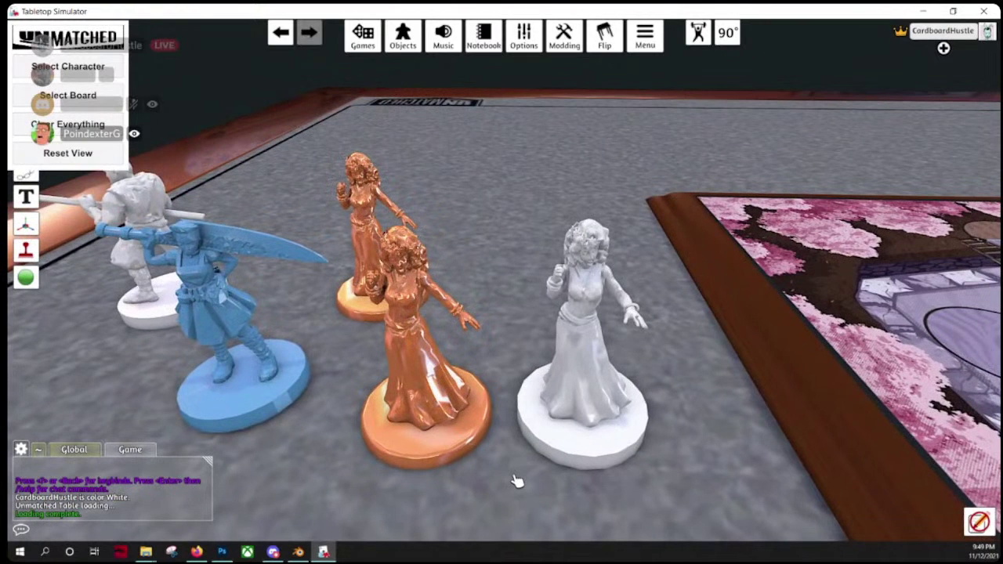
scroll(483, 475, "down", 1)
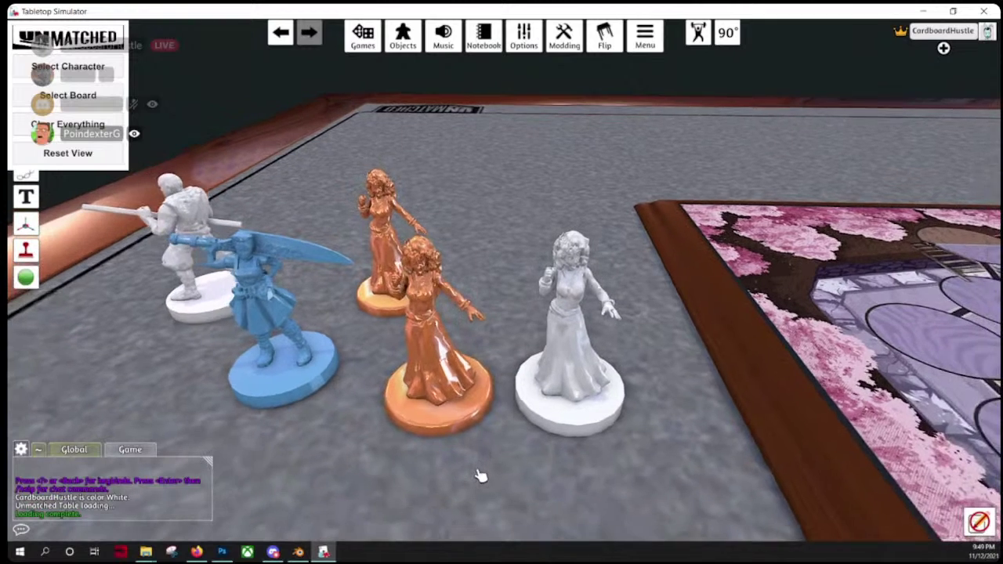
scroll(480, 475, "up", 1)
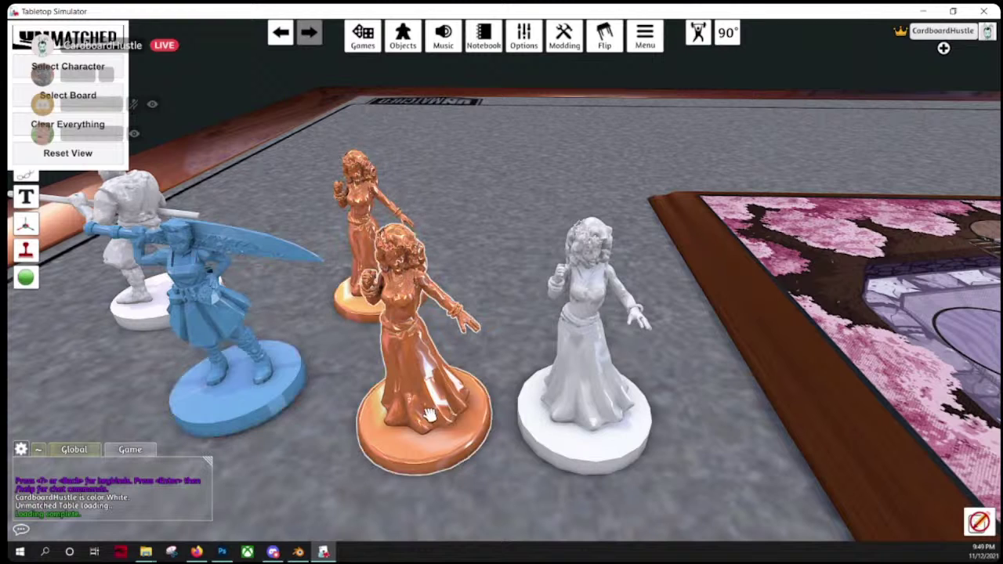
Step: Nudge the front orange, blue and rear orange figurines slightly on the table
left_click_drag(405, 427, 379, 485)
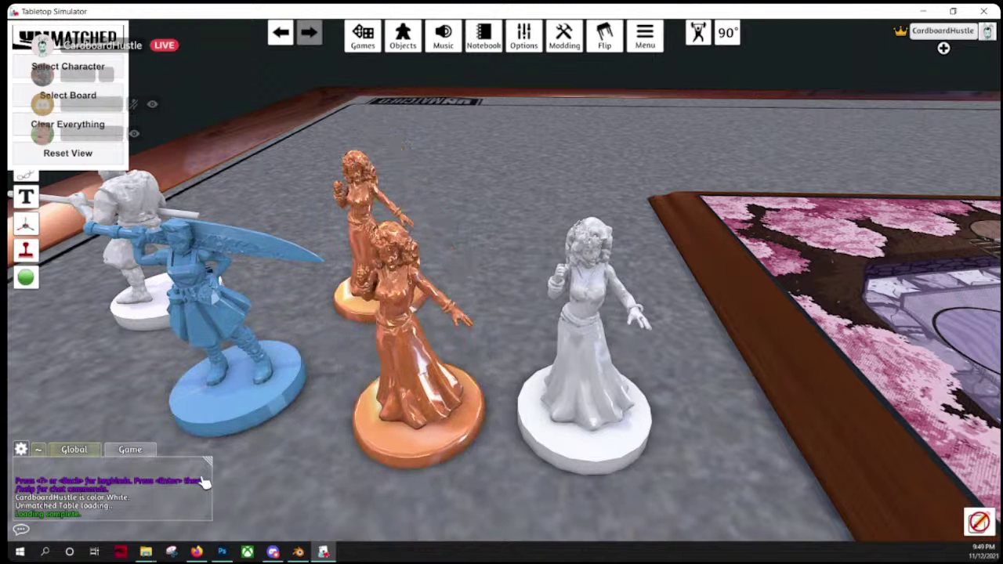
left_click_drag(268, 365, 281, 360)
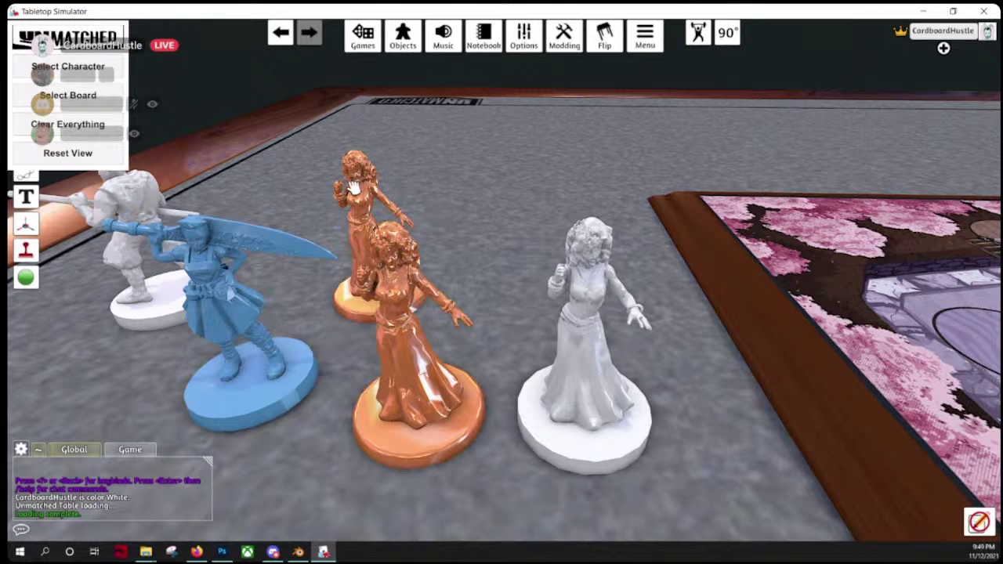
left_click_drag(376, 174, 376, 200)
Step: Take a final look at the figurine lineup and switch back to Blender with the Lucy mesh
right_click_drag(426, 268, 483, 256)
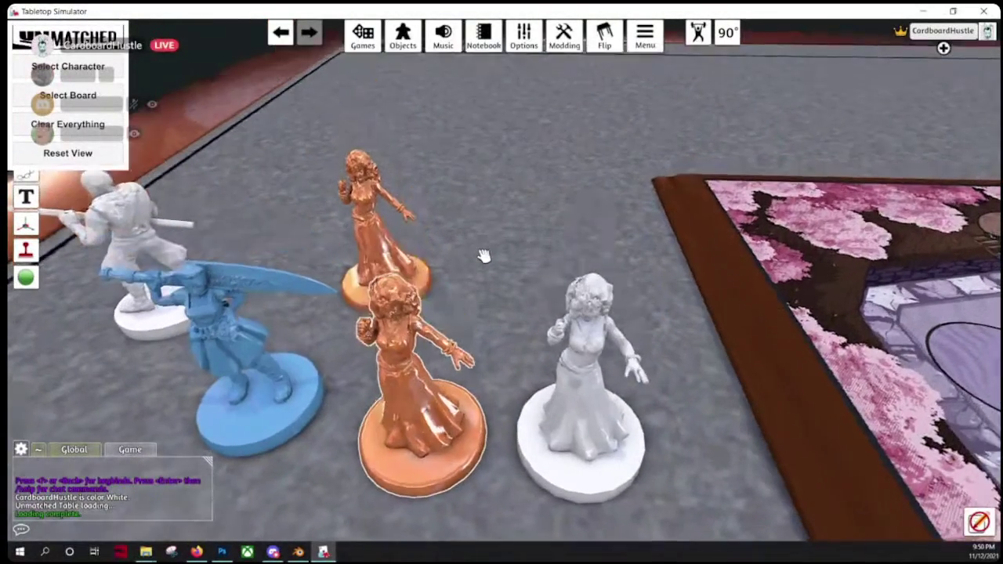
scroll(497, 370, "down", 2)
right_click_drag(513, 336, 533, 318)
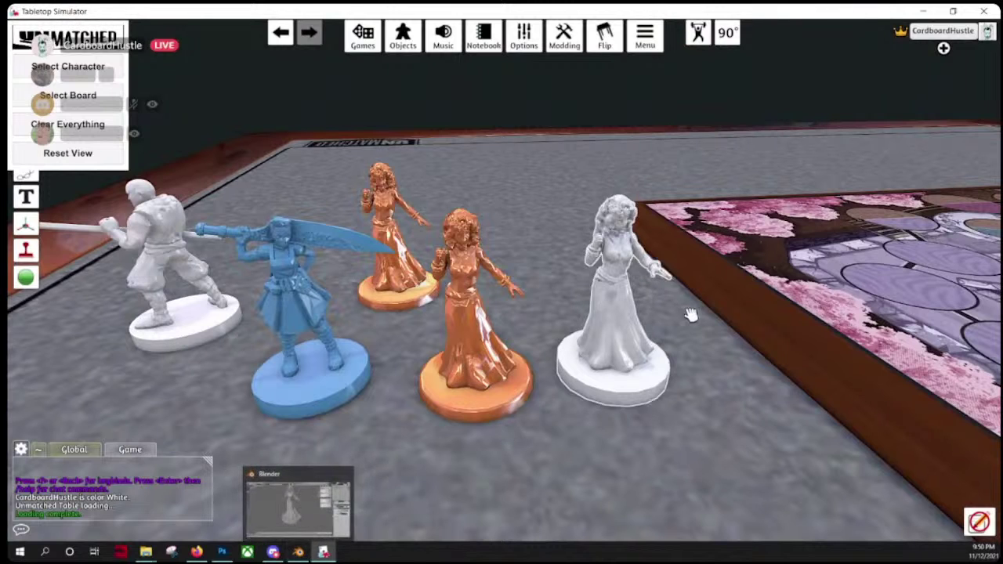
scroll(640, 423, "up", 2)
left_click(299, 551)
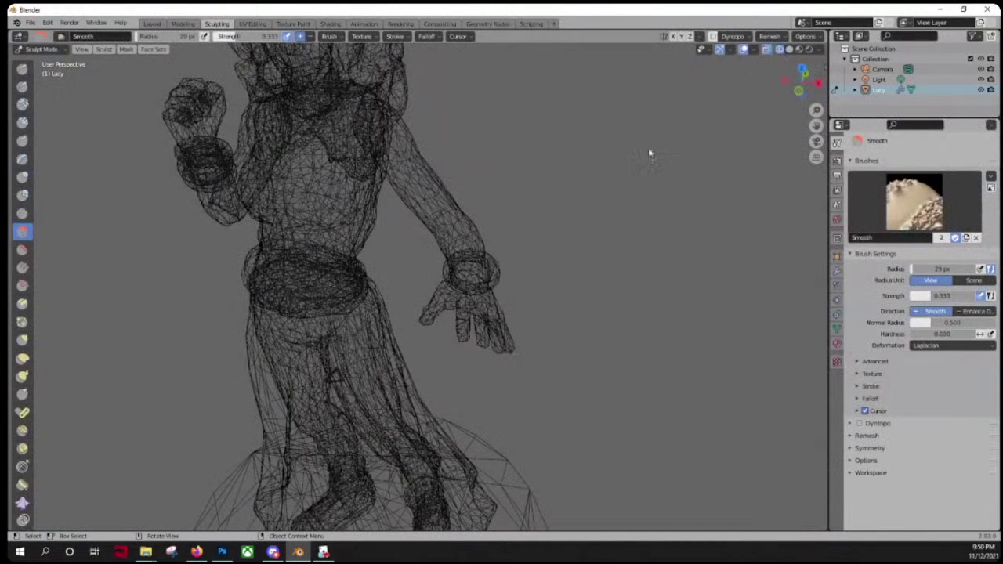
Step: Examine the decimated wireframe of the figurine, then compare it with the full-density mesh in Edit Mode
scroll(648, 153, "down", 3)
left_click(767, 50)
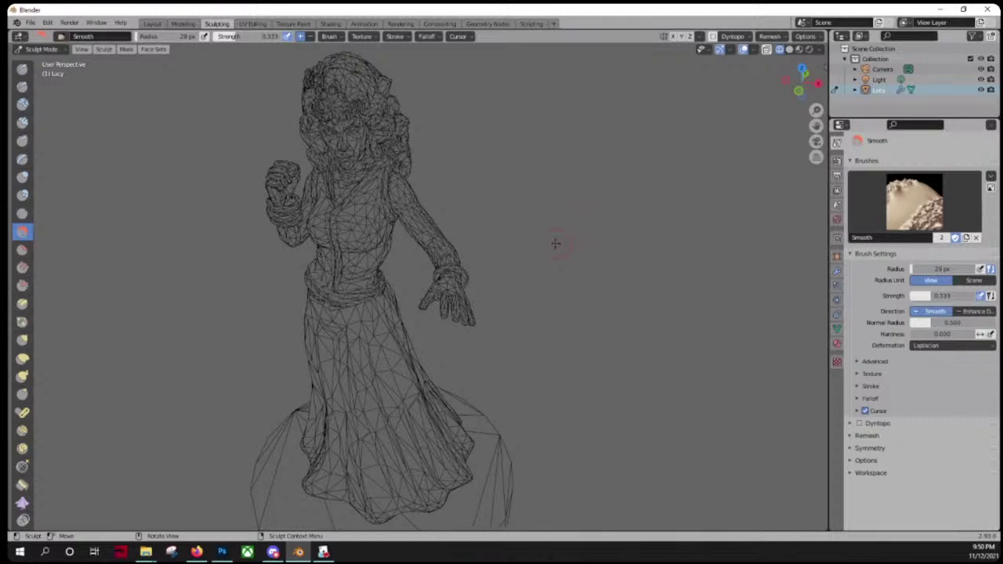
key("Tab")
scroll(380, 185, "up", 2)
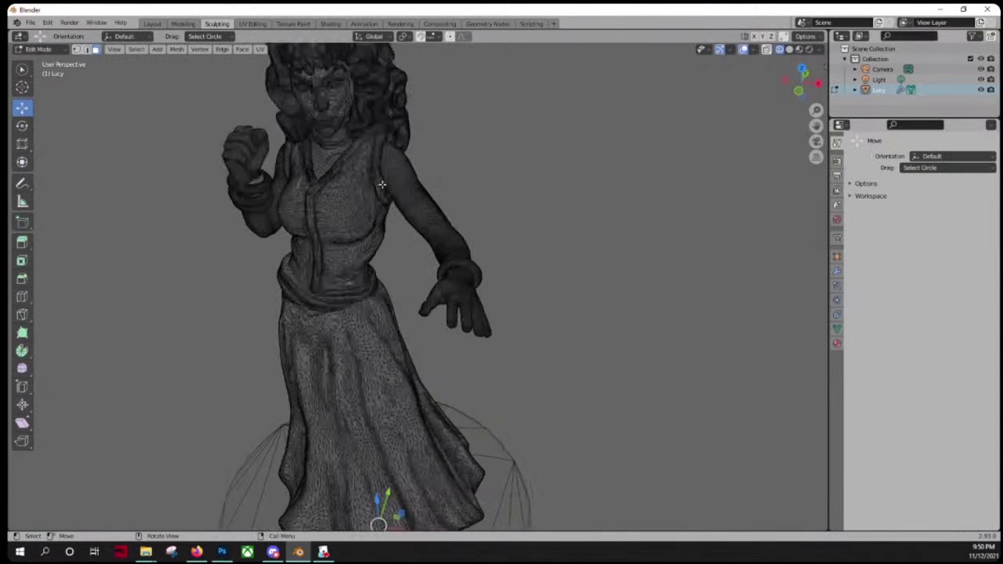
scroll(379, 185, "down", 2)
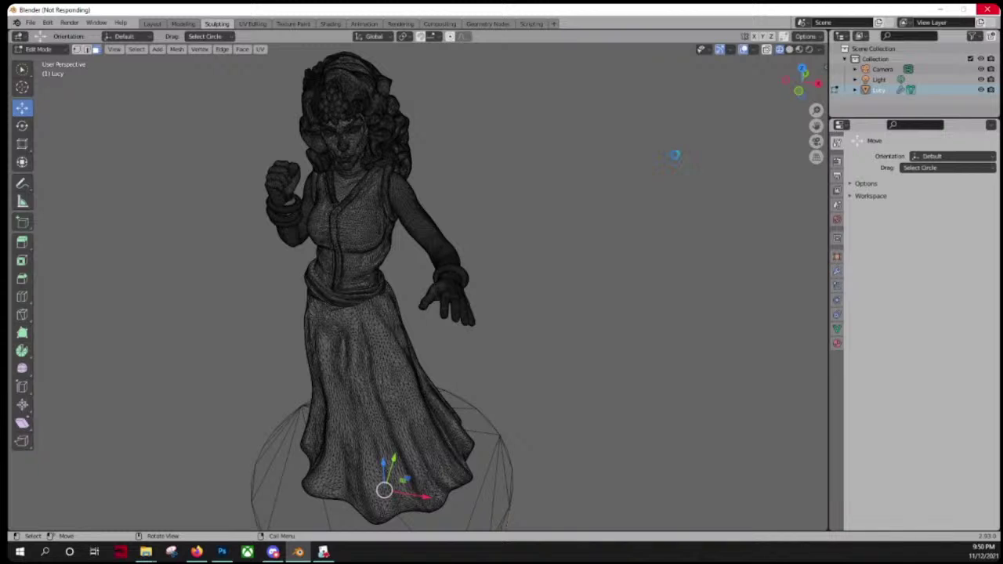
Step: Remove the Decimate modifier from the Lucy mesh and show the figurine in solid shading
left_click(836, 270)
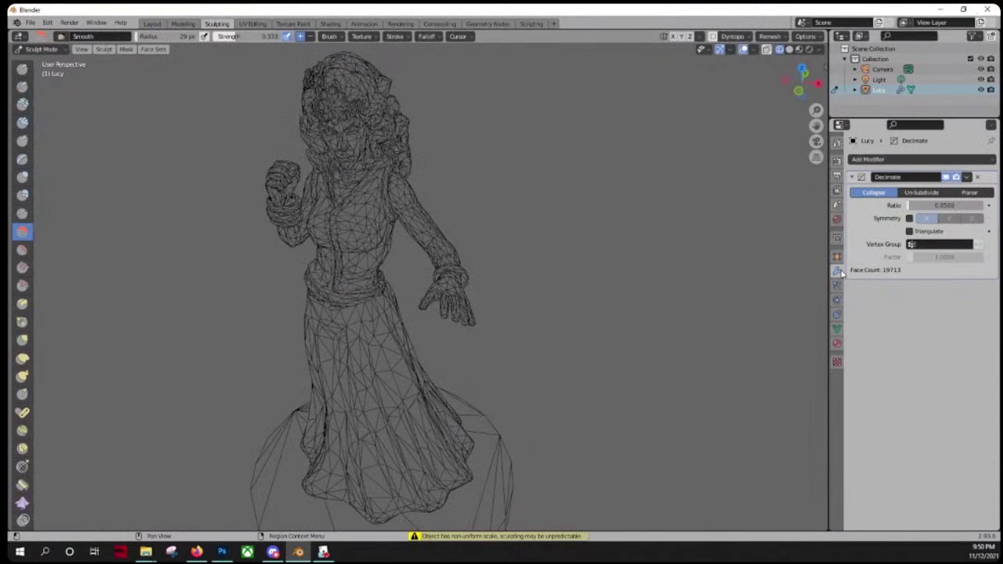
left_click(977, 178)
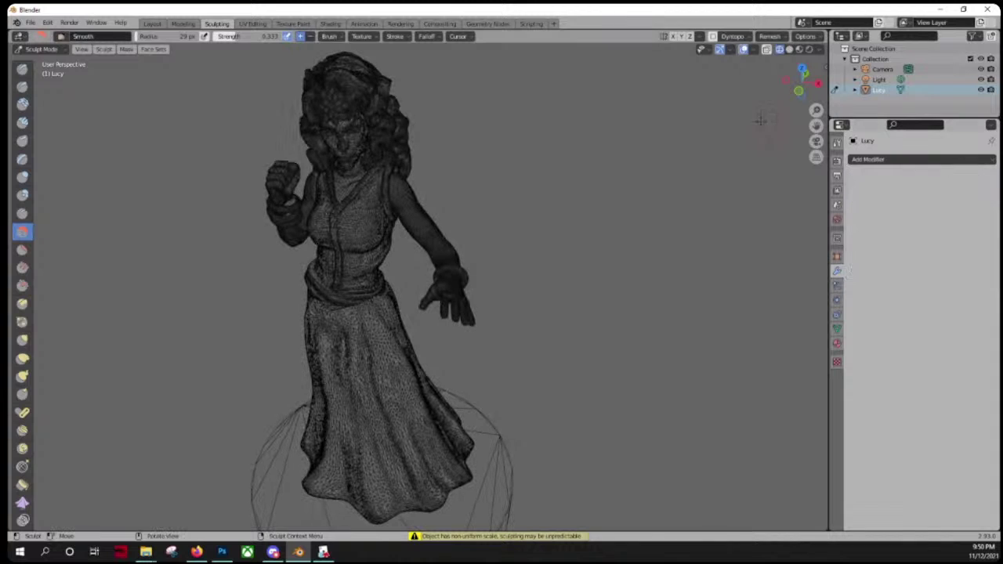
left_click(789, 49)
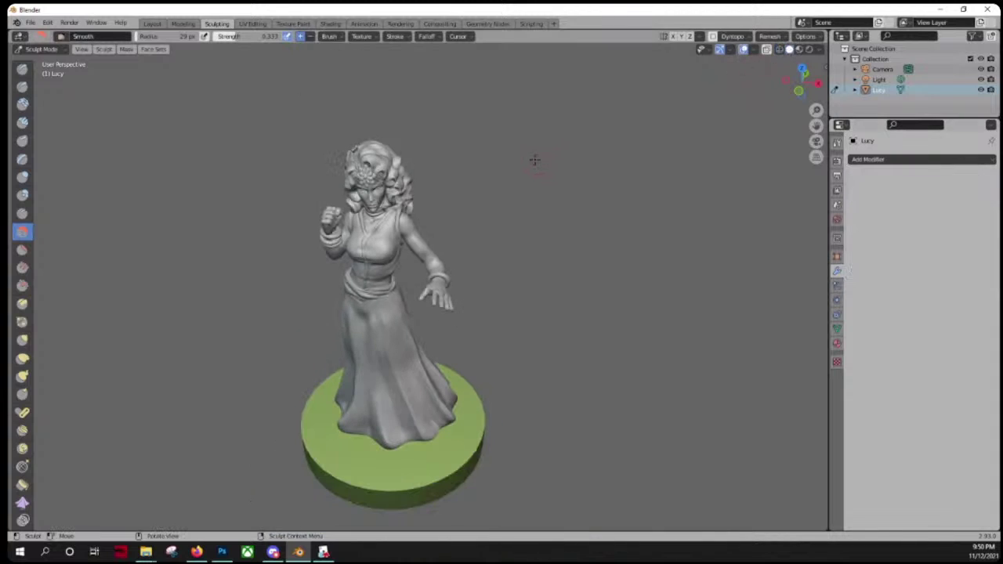
mouse_move(517, 235)
middle_mouse_down()
mouse_move(549, 202)
mouse_move(517, 234)
middle_mouse_up()
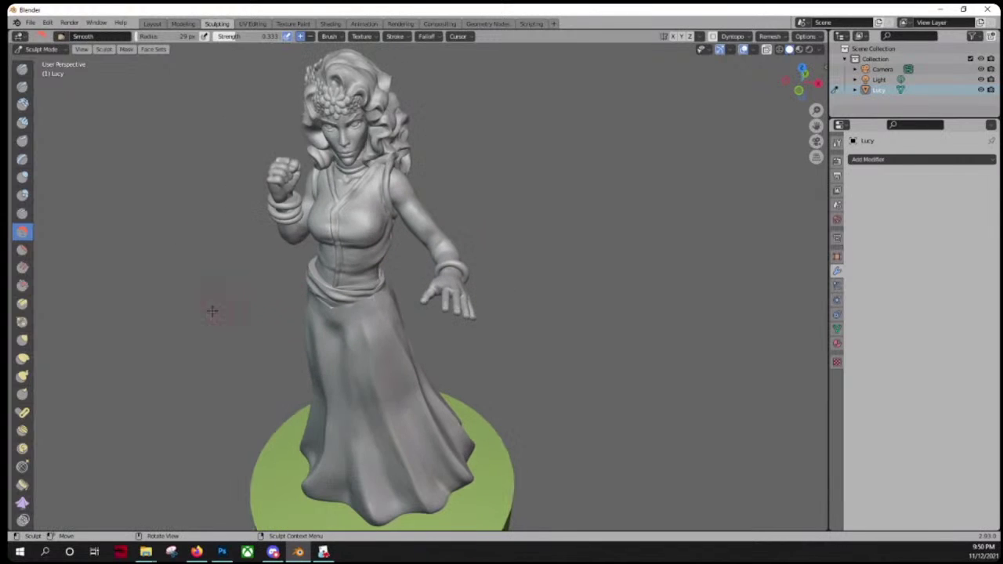
Step: Choose the Grab brush with a 71 px radius and pull the front of the skirt up towards the waist
left_click(22, 339)
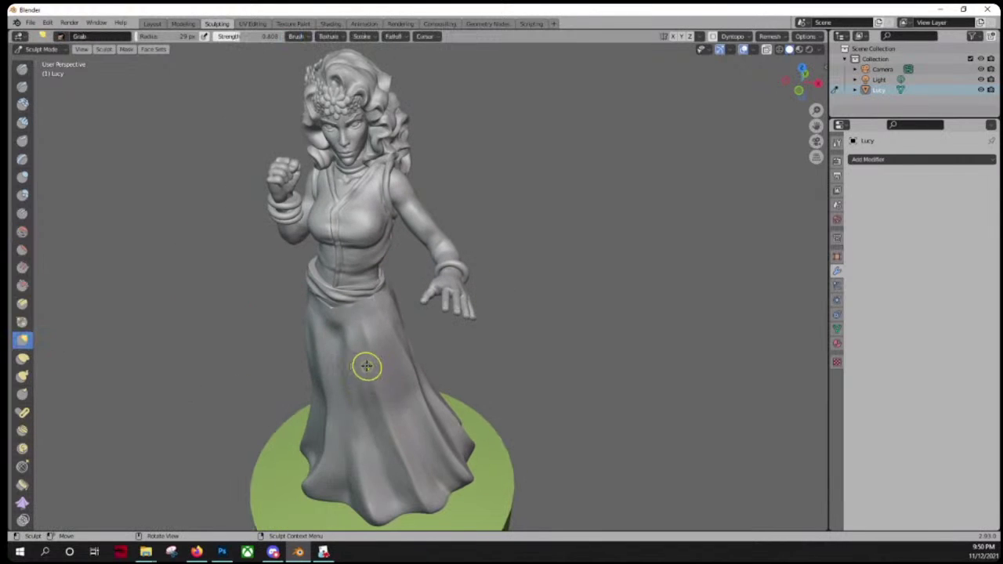
key("f")
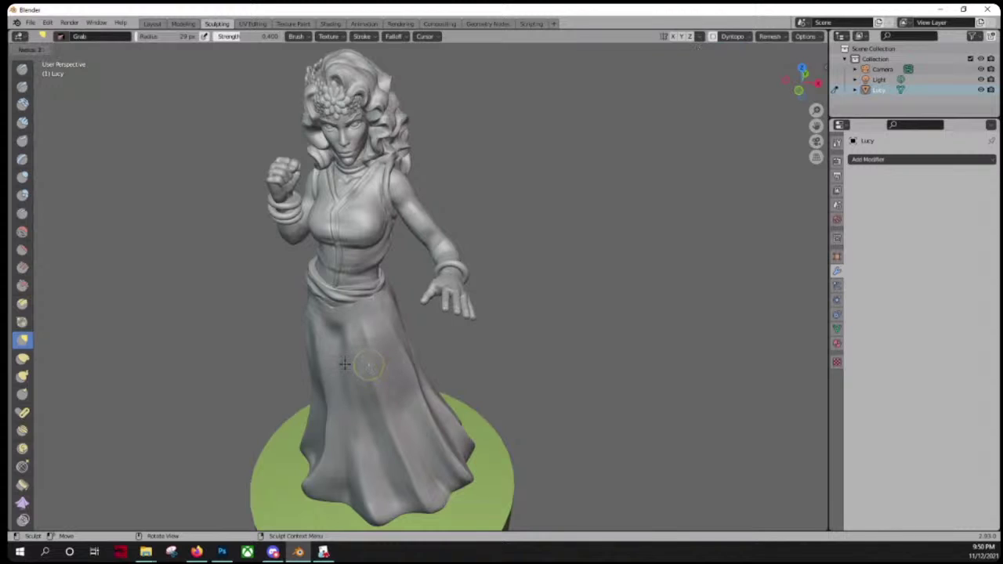
left_click(381, 364)
mouse_move(378, 367)
left_mouse_down()
mouse_move(357, 361)
mouse_move(351, 298)
left_mouse_up()
scroll(344, 279, "up", 1)
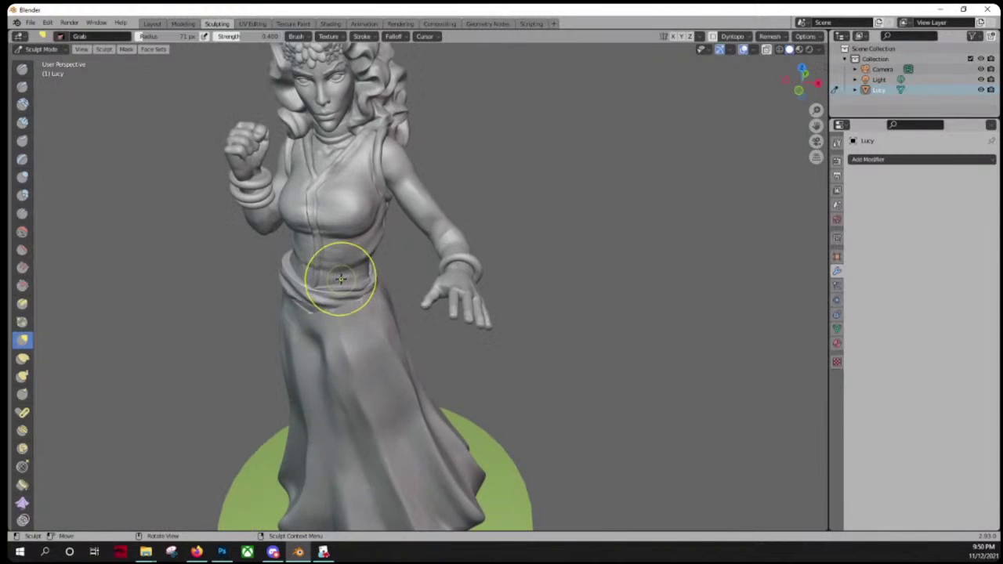
Step: Nudge the sash and lower jacket at the front of the waist upward with the Grab brush
middle_click_drag(340, 278, 363, 282)
left_click_drag(347, 285, 343, 261)
left_click_drag(343, 260, 340, 260)
left_click_drag(339, 260, 337, 204)
middle_click_drag(333, 306, 350, 272)
scroll(350, 271, "up", 3)
scroll(352, 269, "down", 1)
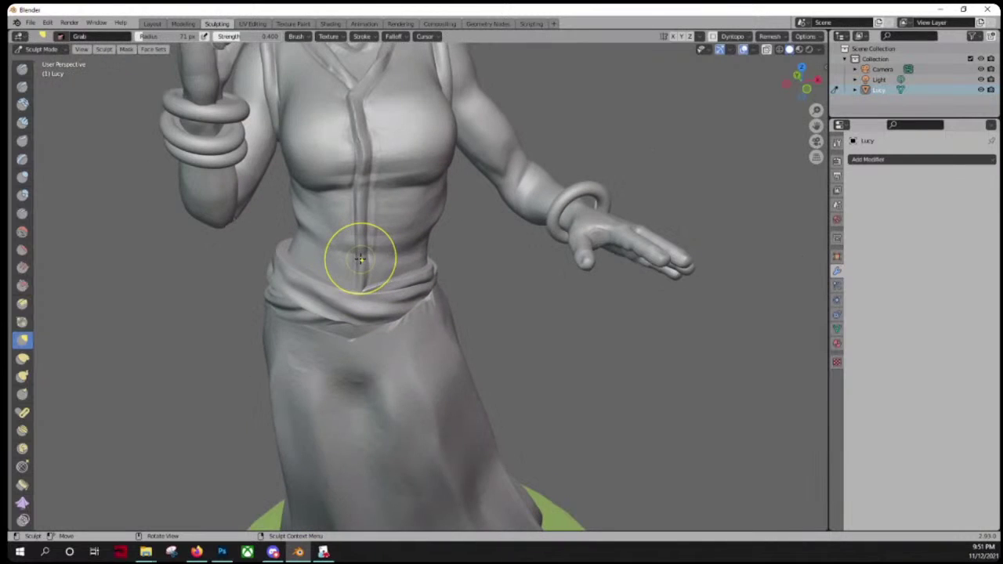
Step: Set the Grab brush to a 51 px radius and 1.000 strength, and try pulling the jacket's centre seam above the sash
scroll(360, 258, "down", 2)
key("f")
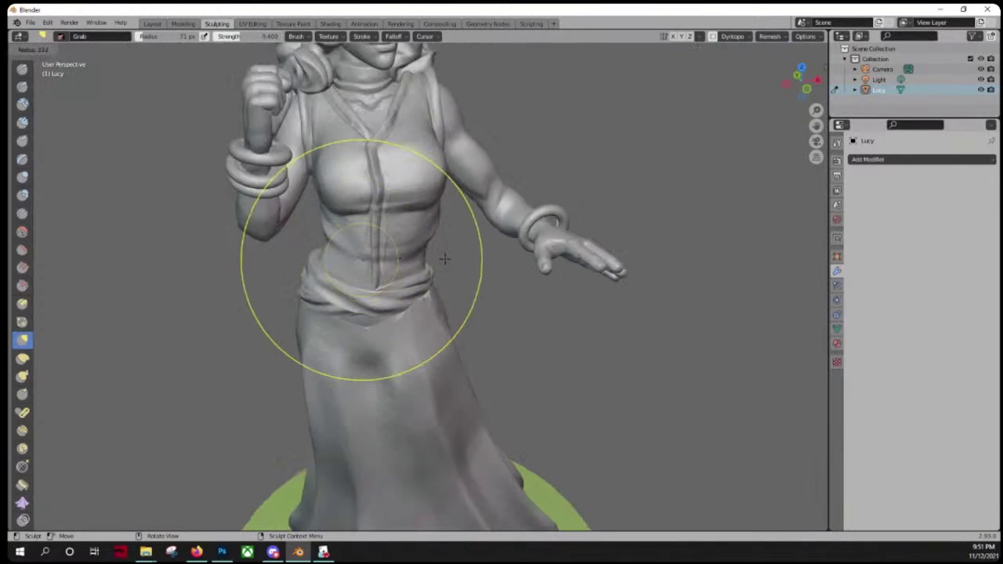
left_click(360, 229)
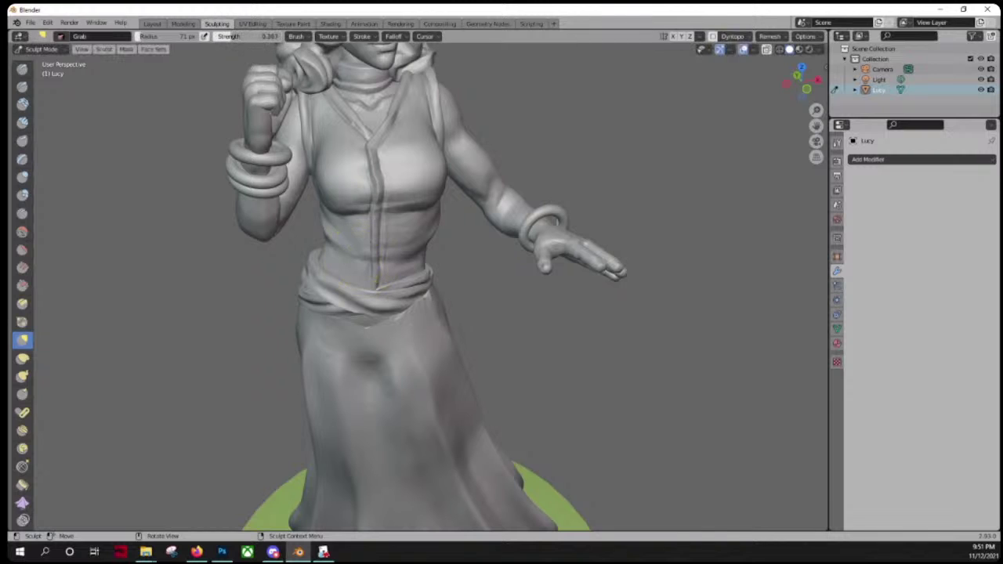
key("shift+f")
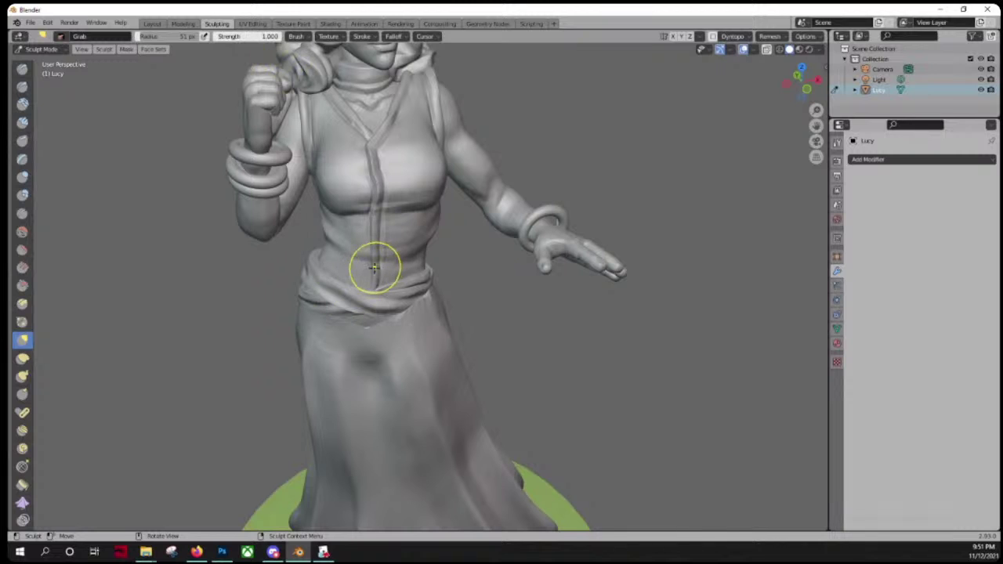
left_click(365, 268)
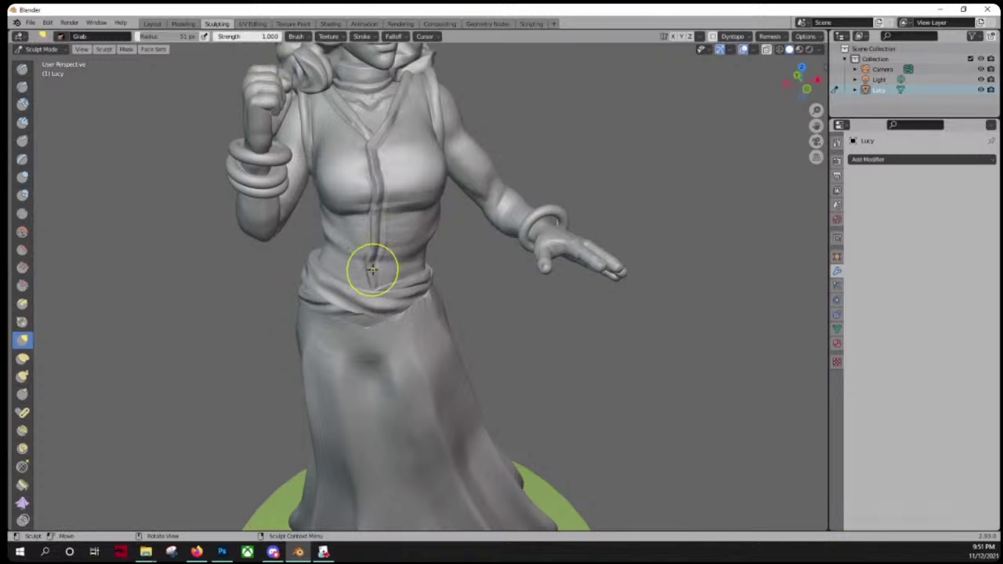
left_click_drag(372, 270, 376, 251)
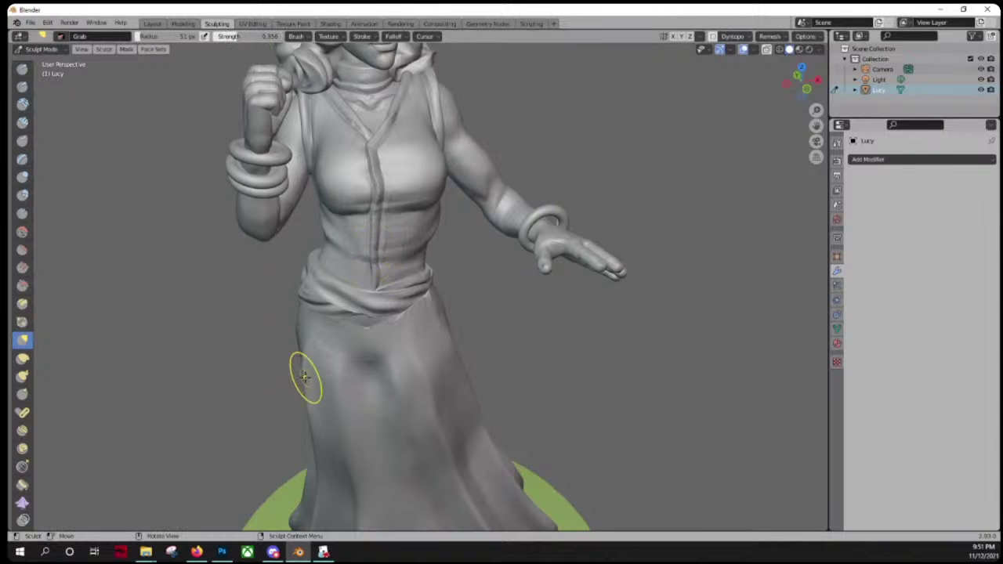
Step: Inspect the whole figurine from the front and from above at near and far distances
scroll(304, 378, "down", 5)
scroll(305, 378, "up", 4)
scroll(298, 385, "down", 3)
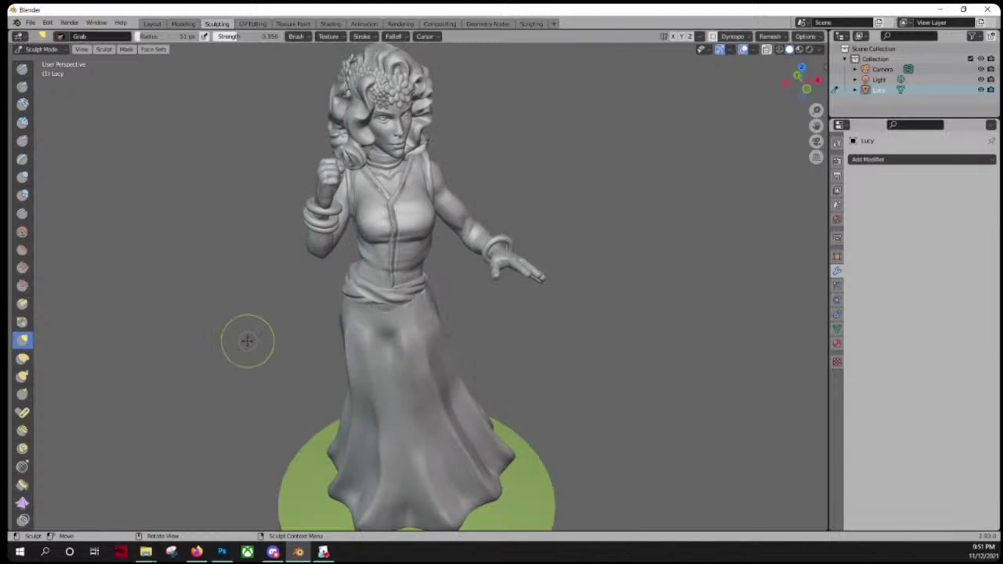
mouse_move(246, 340)
middle_mouse_down()
mouse_move(255, 372)
mouse_move(265, 352)
middle_mouse_up()
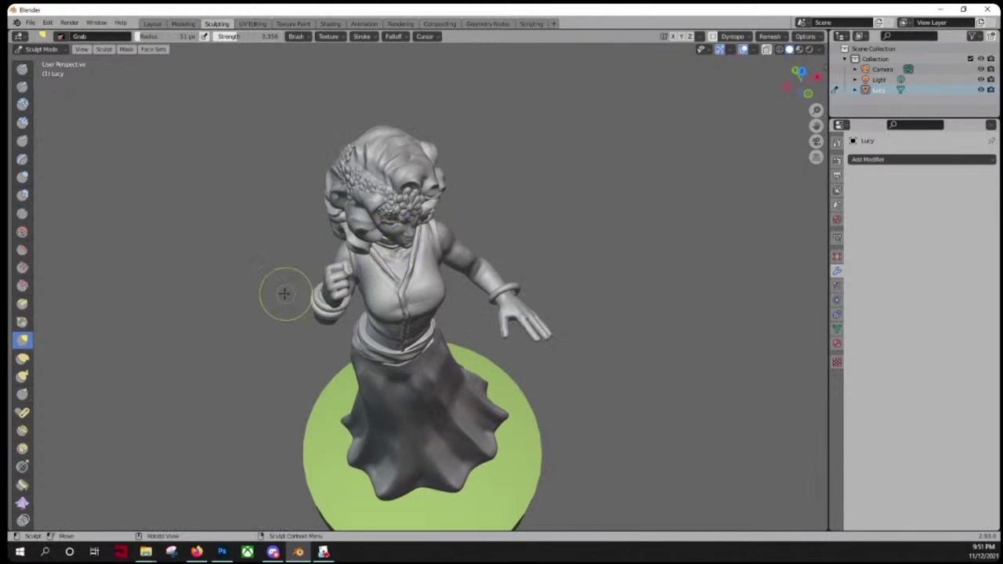
scroll(274, 291, "up", 2)
scroll(270, 300, "down", 3)
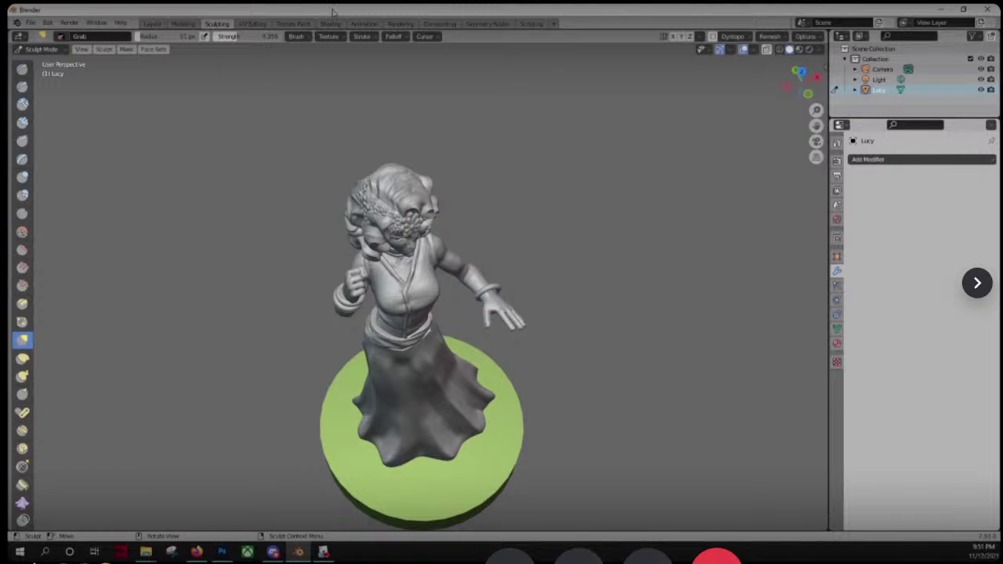
scroll(295, 360, "down", 2)
middle_click_drag(293, 352, 295, 338)
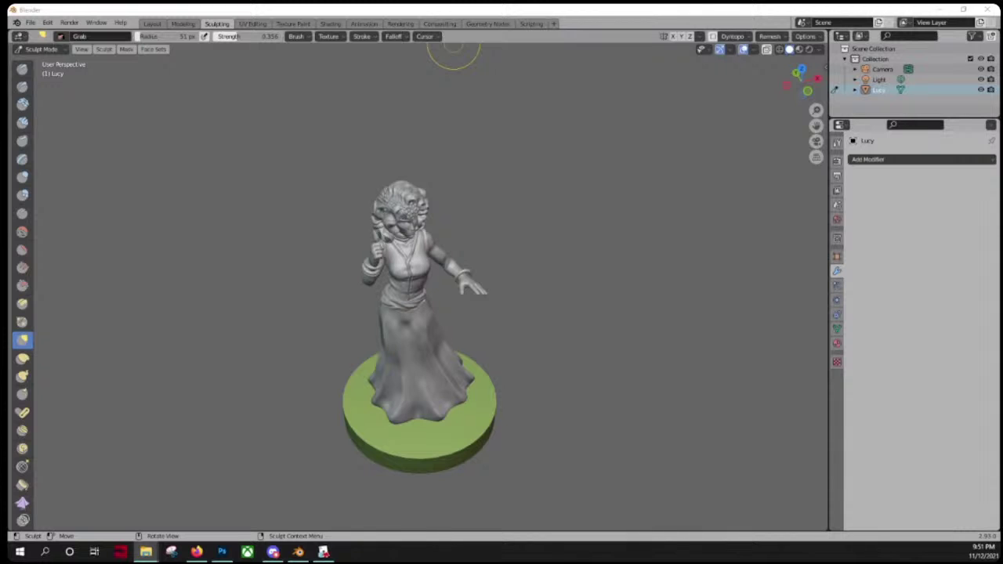
scroll(264, 378, "up", 4)
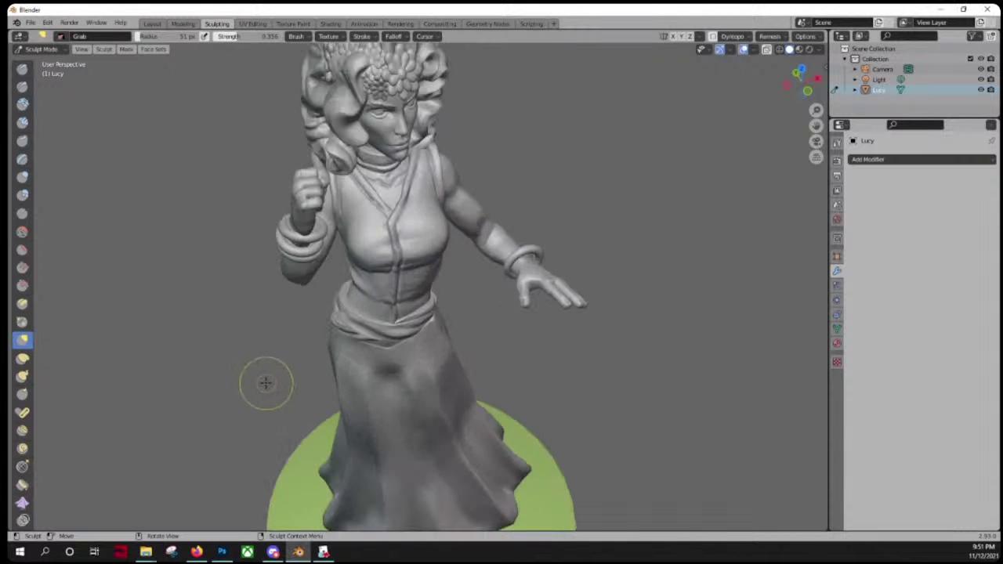
Step: Smooth the folds along the skirt's hip and side with the Smooth brush at 1.000 strength
middle_click_drag(266, 382, 304, 370)
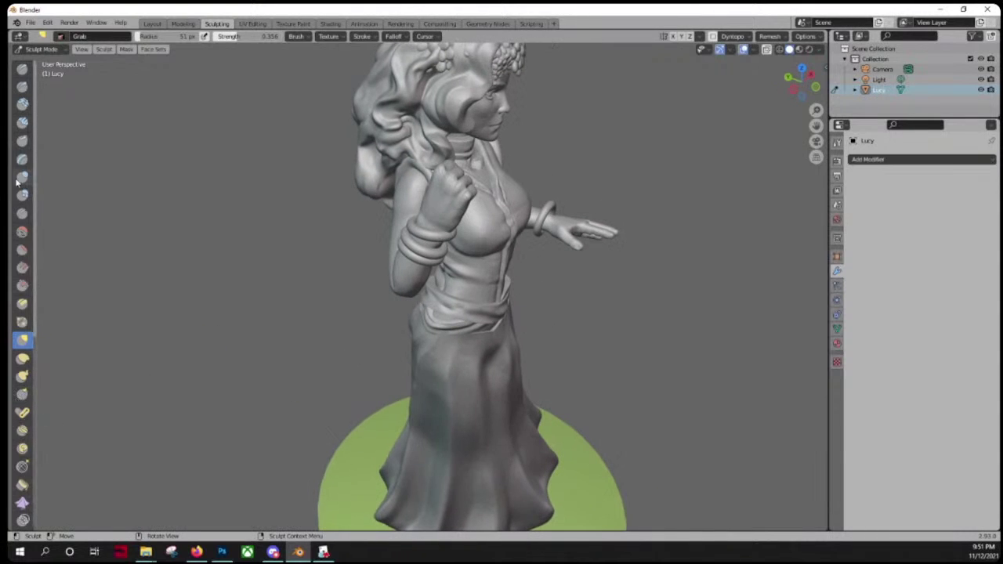
left_click(22, 232)
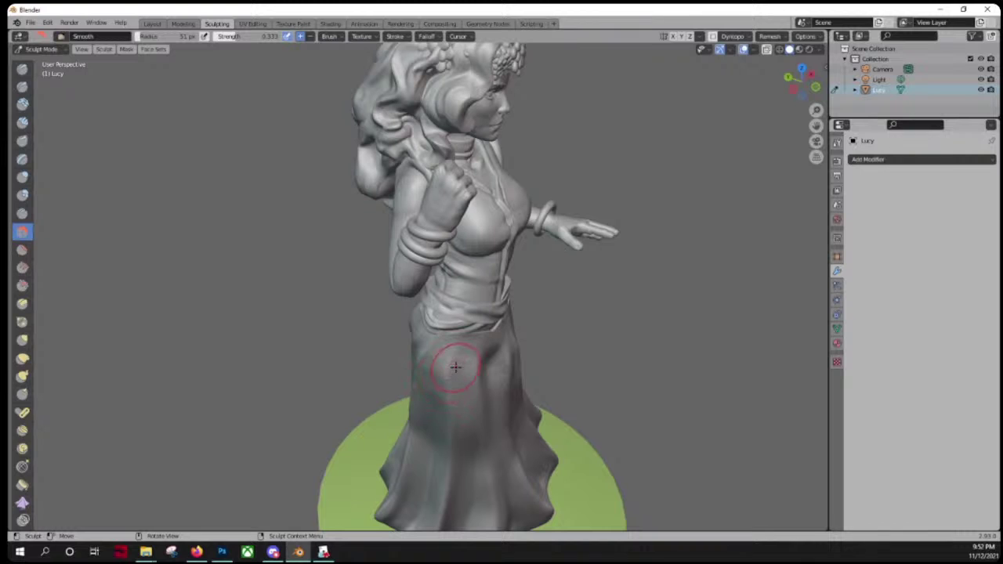
mouse_move(465, 369)
left_mouse_down()
mouse_move(435, 401)
mouse_move(440, 390)
left_mouse_up()
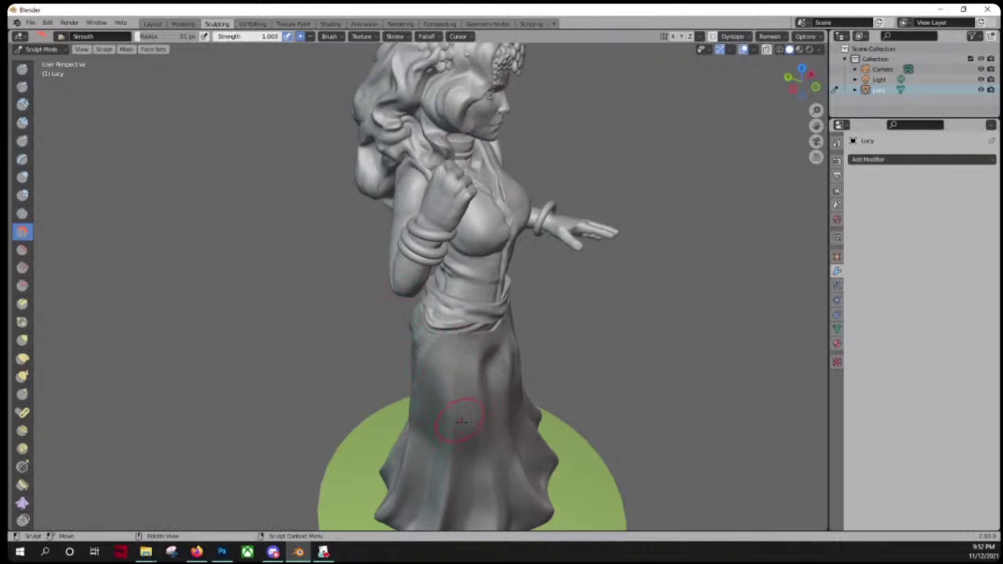
mouse_move(591, 440)
middle_mouse_down()
mouse_move(530, 408)
mouse_move(517, 417)
mouse_move(606, 376)
middle_mouse_up()
mouse_move(486, 240)
left_mouse_down()
mouse_move(498, 251)
mouse_move(509, 474)
left_mouse_up()
left_click_drag(506, 286, 509, 450)
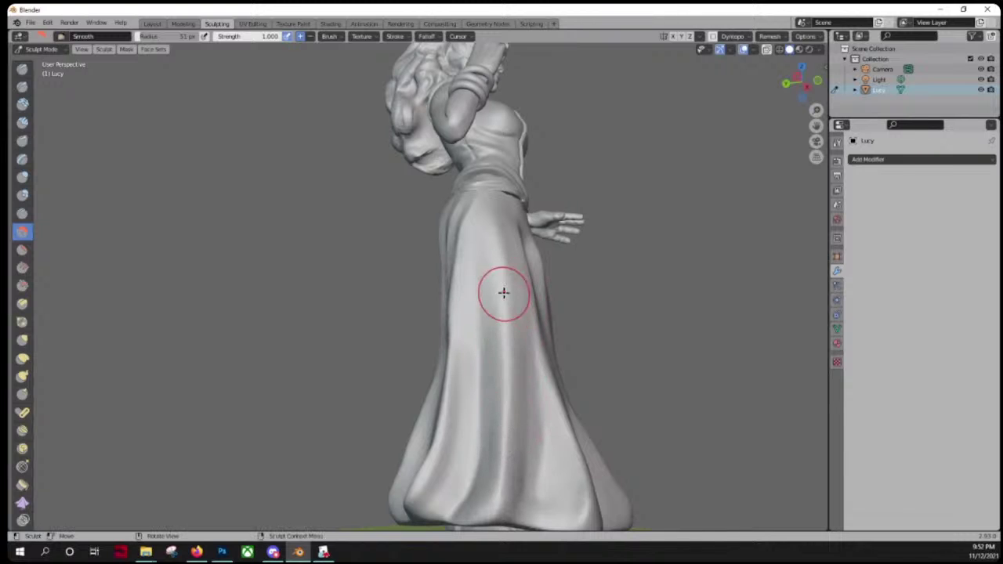
mouse_move(507, 292)
left_mouse_down()
mouse_move(497, 300)
mouse_move(504, 386)
left_mouse_up()
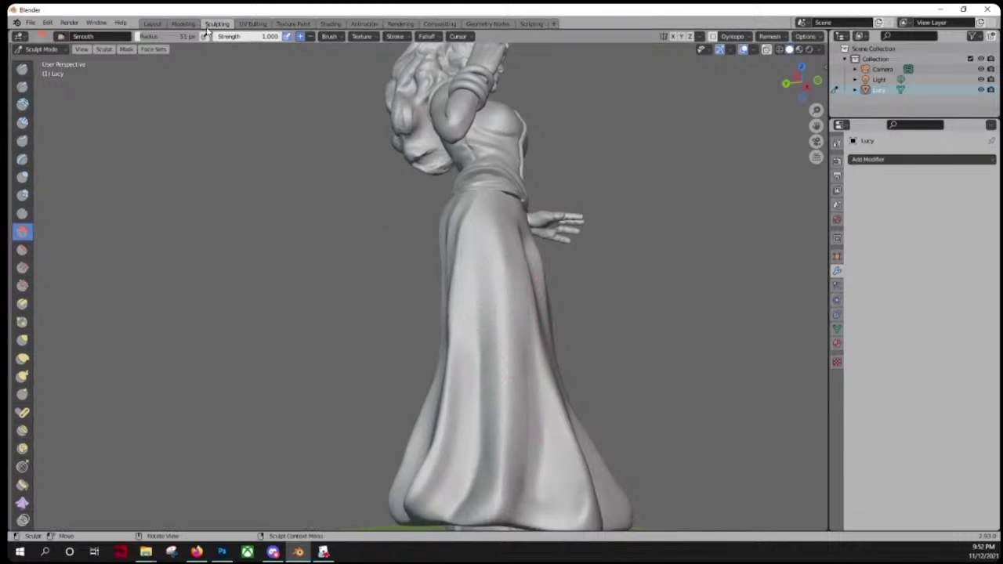
Step: Lower the Smooth brush strength to 0.681 and smooth the upper side of the skirt
left_click_drag(247, 36, 227, 36)
mouse_move(500, 268)
left_mouse_down()
mouse_move(498, 321)
mouse_move(517, 414)
mouse_move(503, 430)
mouse_move(494, 486)
mouse_move(506, 502)
mouse_move(490, 284)
mouse_move(481, 426)
mouse_move(490, 475)
mouse_move(497, 293)
left_mouse_up()
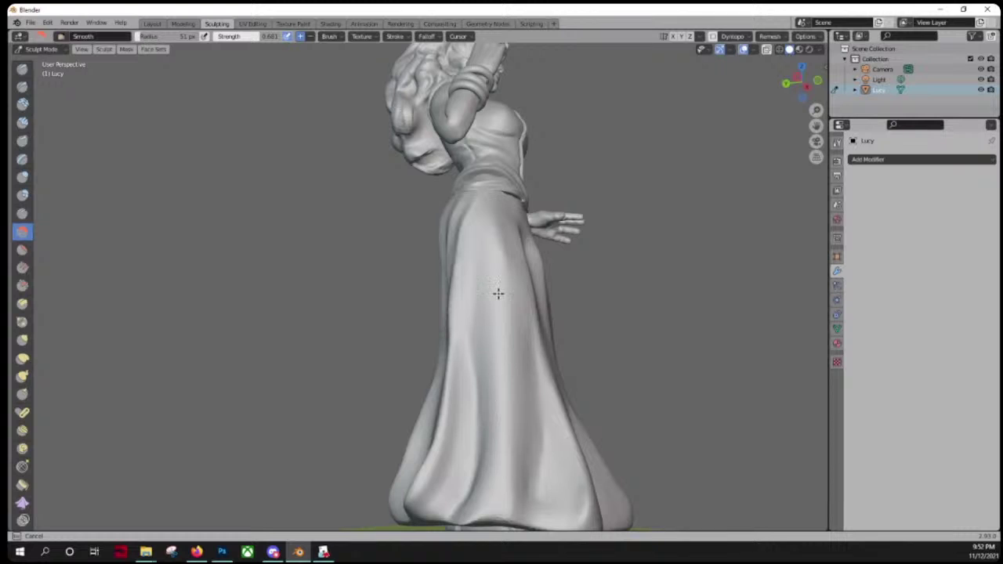
mouse_move(497, 293)
middle_mouse_down()
mouse_move(604, 360)
mouse_move(356, 374)
mouse_move(380, 349)
middle_mouse_up()
middle_click_drag(488, 264, 450, 299)
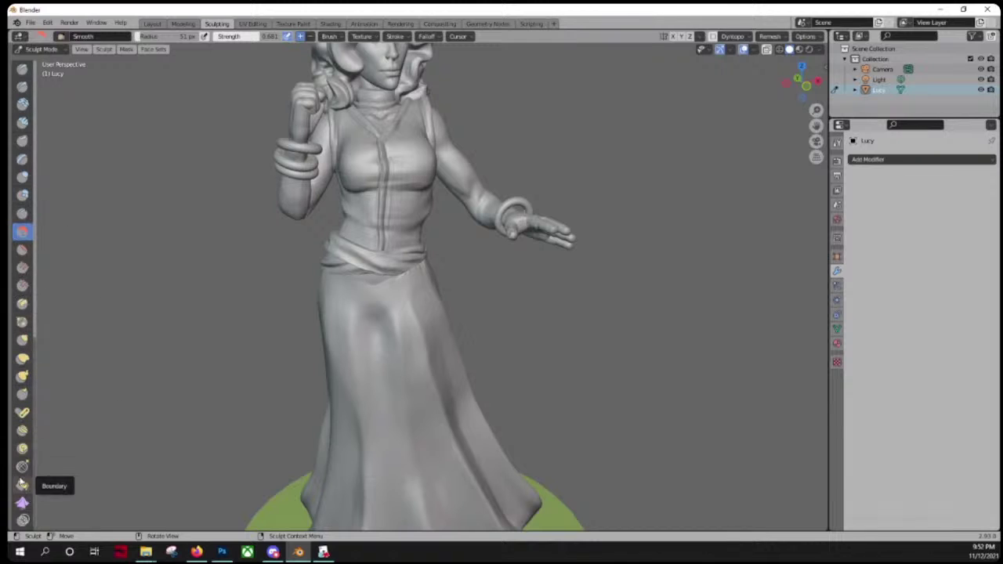
Step: Switch to the Cloth brush and set its radius to 164 px over the front of the skirt
scroll(21, 480, "down", 3)
scroll(21, 479, "down", 4)
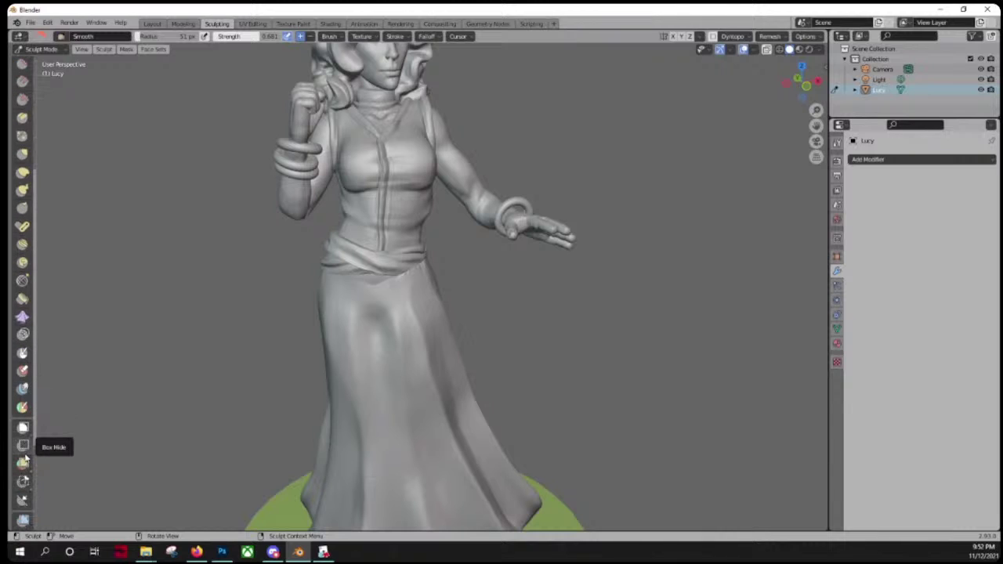
left_click(22, 316)
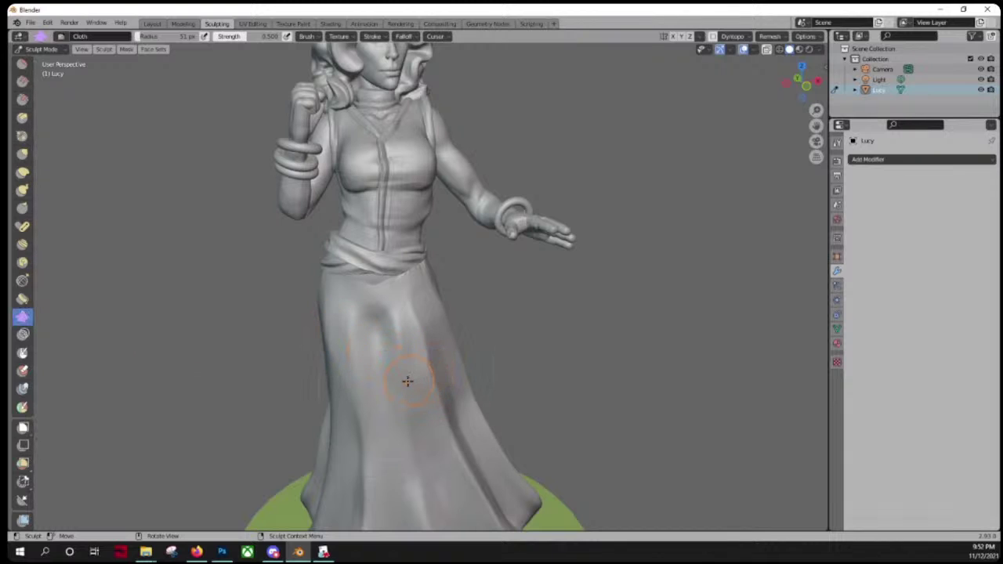
key("f")
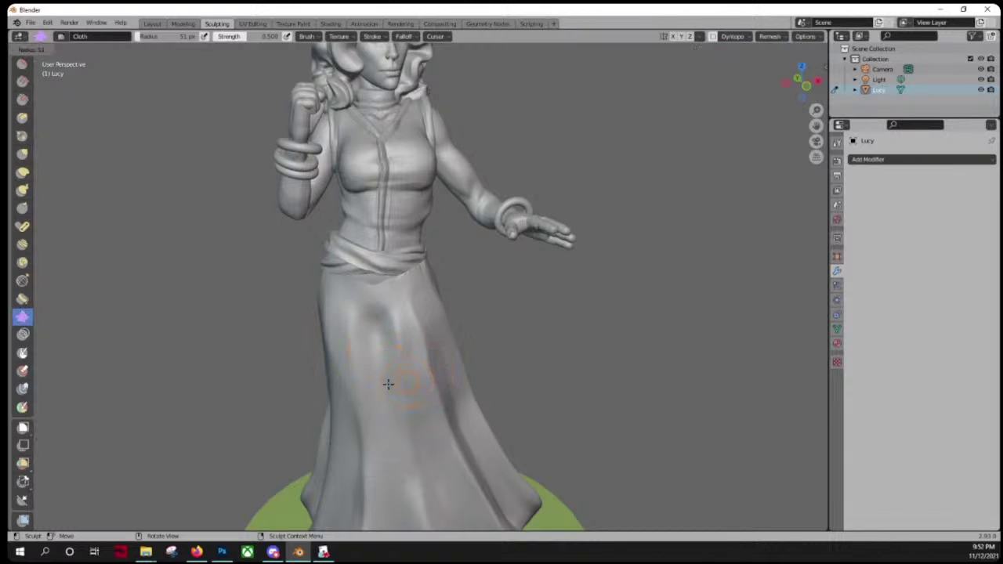
left_click(449, 373)
Step: Work the front of the skirt with several Cloth brush strokes and raise the brush strength to 0.819
mouse_move(448, 374)
left_mouse_down()
mouse_move(376, 369)
mouse_move(387, 362)
mouse_move(376, 394)
left_mouse_up()
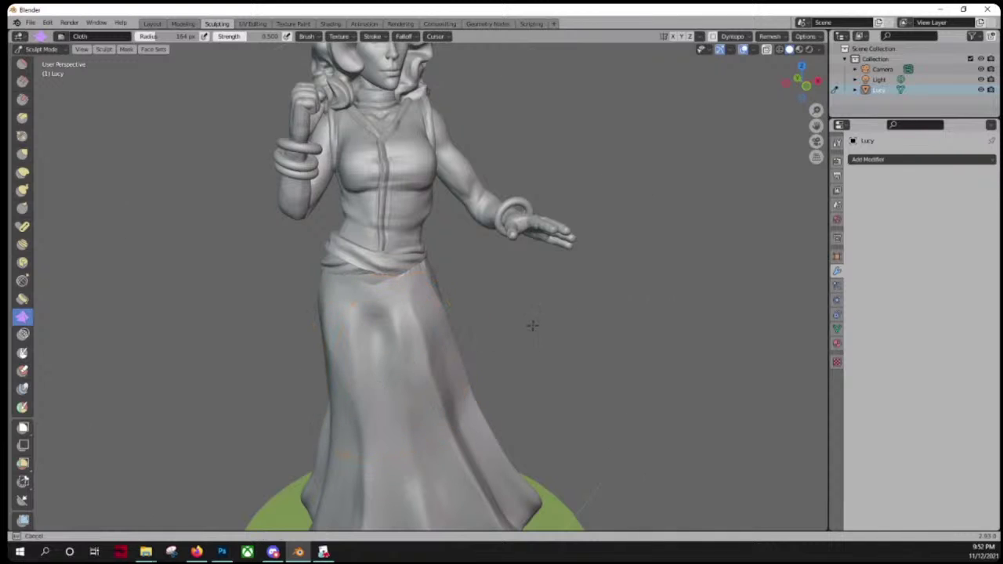
left_click_drag(530, 325, 527, 327)
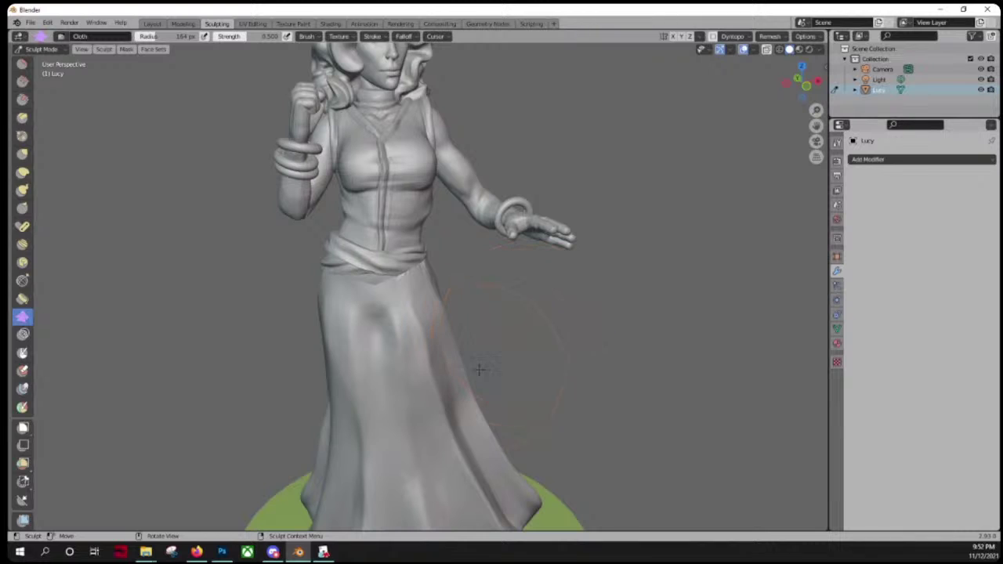
mouse_move(364, 357)
left_mouse_down()
mouse_move(412, 353)
mouse_move(293, 402)
mouse_move(383, 366)
left_mouse_up()
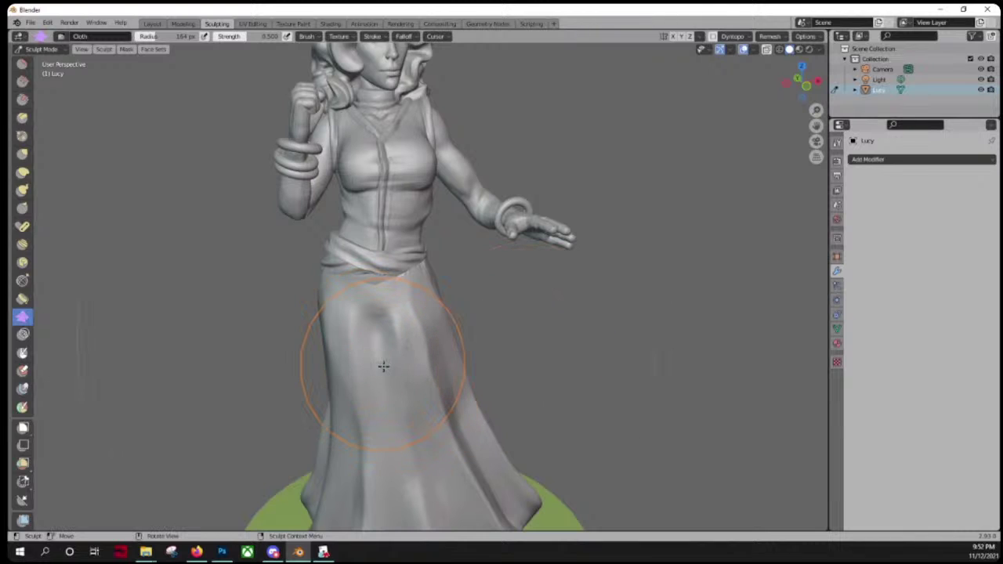
mouse_move(441, 448)
left_mouse_down()
mouse_move(468, 471)
mouse_move(388, 340)
mouse_move(388, 351)
left_mouse_up()
left_click_drag(248, 36, 270, 36)
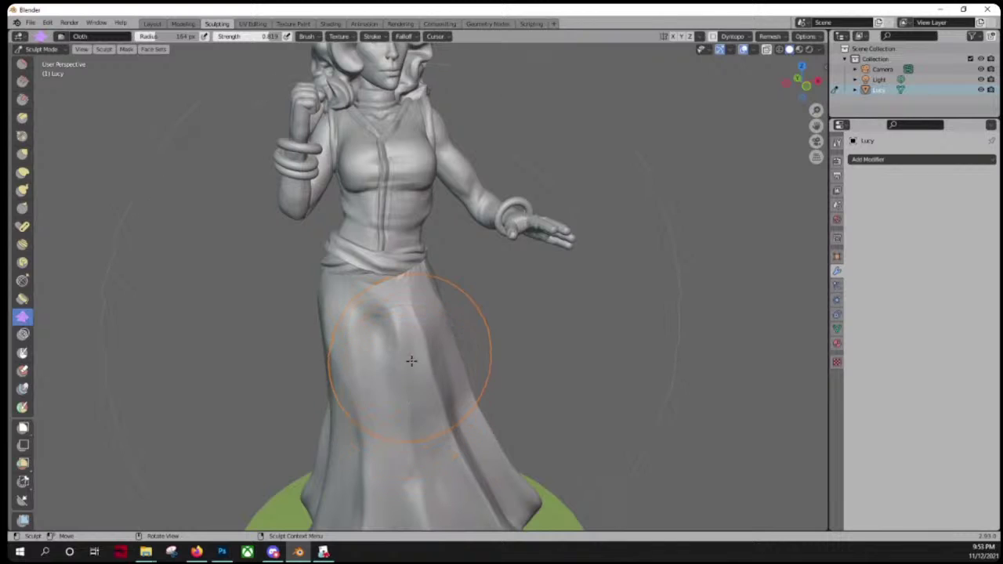
Step: Reshape the front folds of the skirt down to the hem with the Cloth brush at 0.819 strength, and lower the brush strength
mouse_move(405, 386)
left_mouse_down()
mouse_move(394, 438)
mouse_move(403, 386)
mouse_move(405, 413)
mouse_move(376, 436)
mouse_move(365, 431)
mouse_move(364, 450)
mouse_move(384, 455)
mouse_move(369, 479)
mouse_move(313, 467)
left_mouse_up()
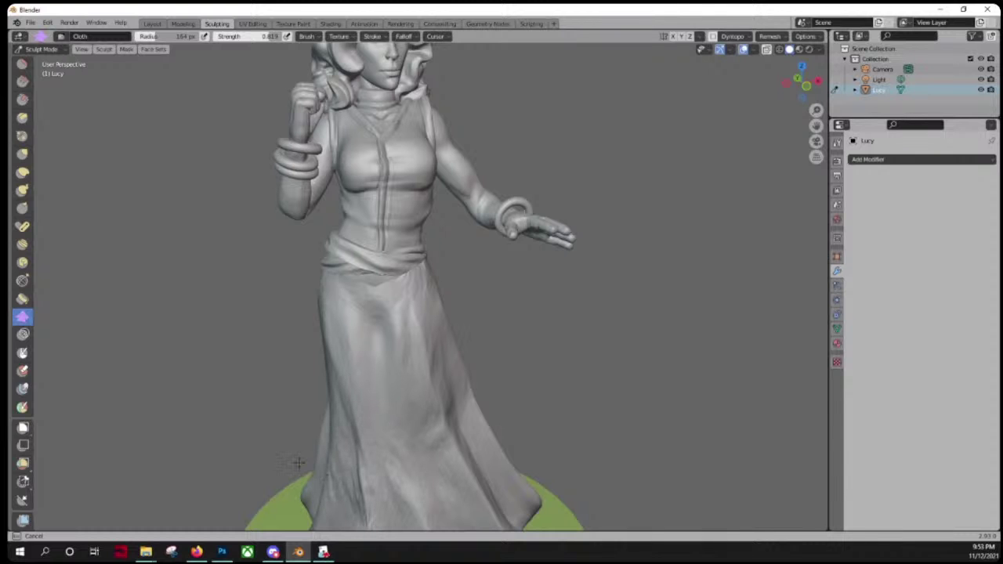
mouse_move(298, 462)
middle_mouse_down()
mouse_move(358, 389)
mouse_move(253, 430)
middle_mouse_up()
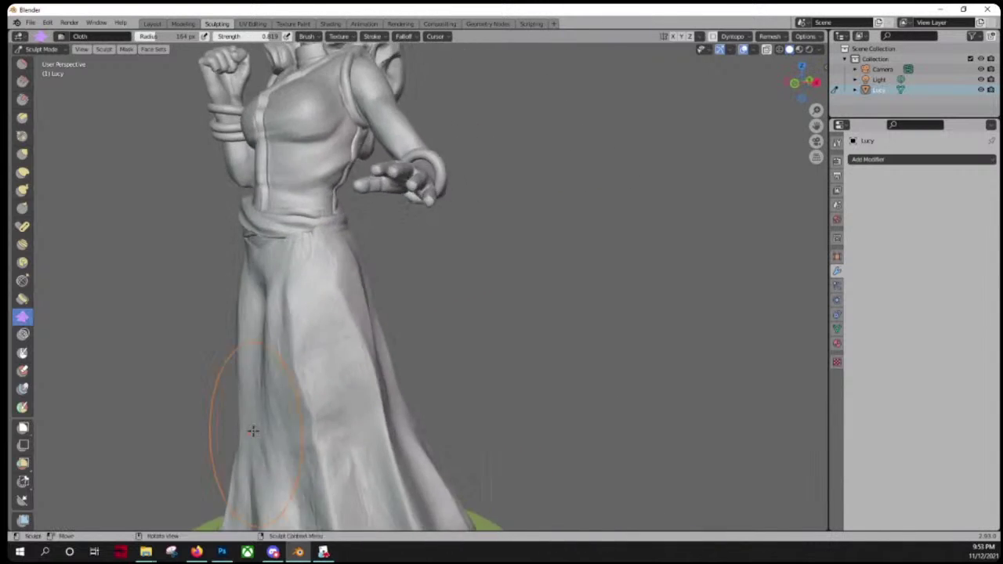
scroll(273, 390, "down", 2)
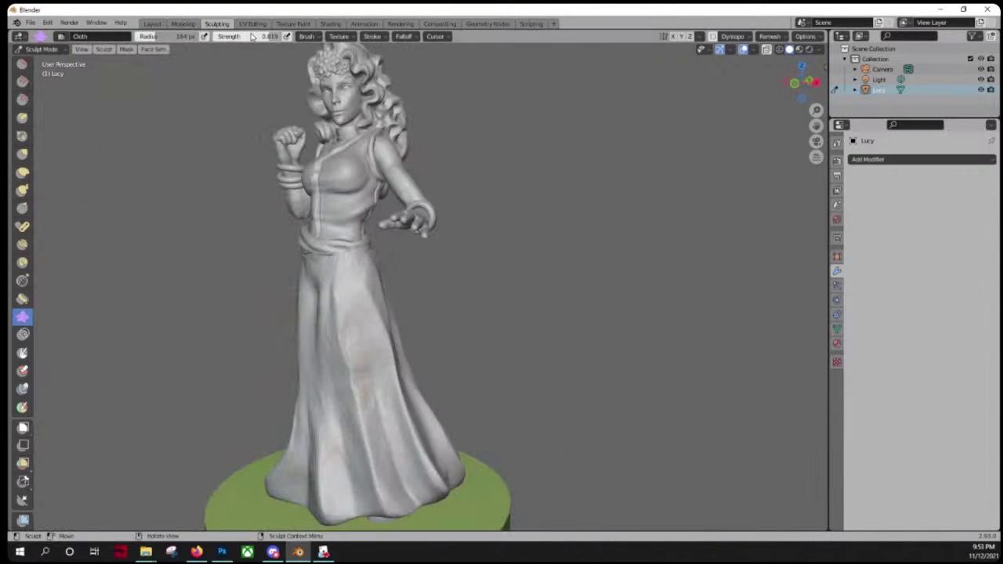
left_click_drag(272, 37, 237, 37)
Step: Leave sculpting for the Layout workspace, view the Lucy mesh in the Modeling workspace, and return to Layout
left_click(153, 23)
left_click(344, 233)
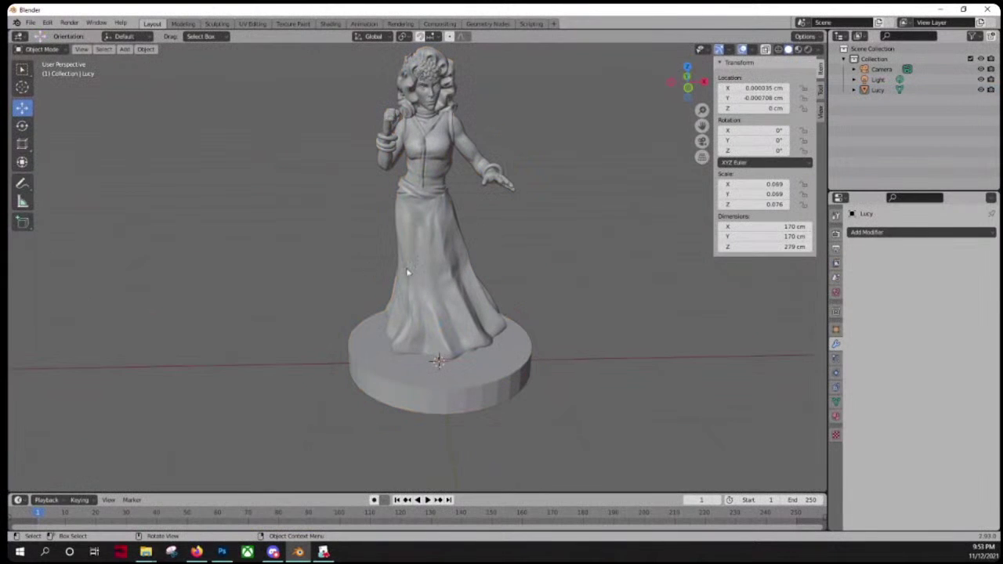
key("w")
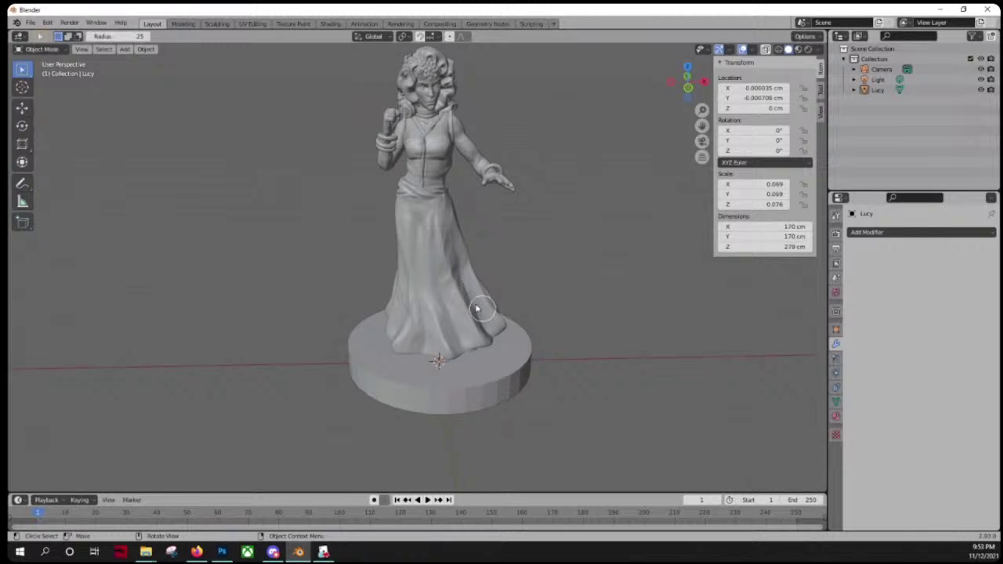
left_click(182, 23)
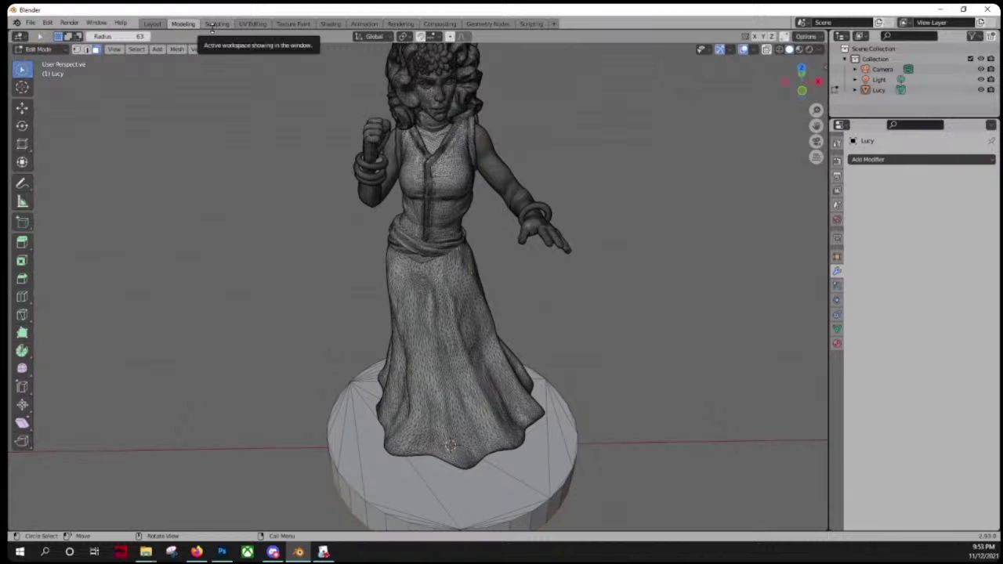
left_click(152, 23)
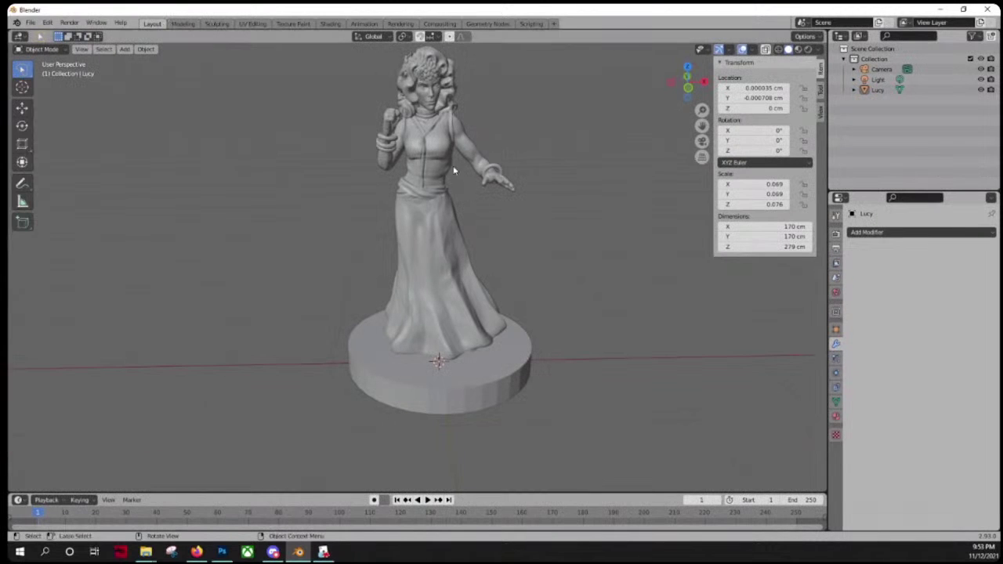
Step: Select the Lucy figurine and examine its sculpted skirt folds up close and from another angle
left_click(420, 209)
scroll(512, 240, "up", 6)
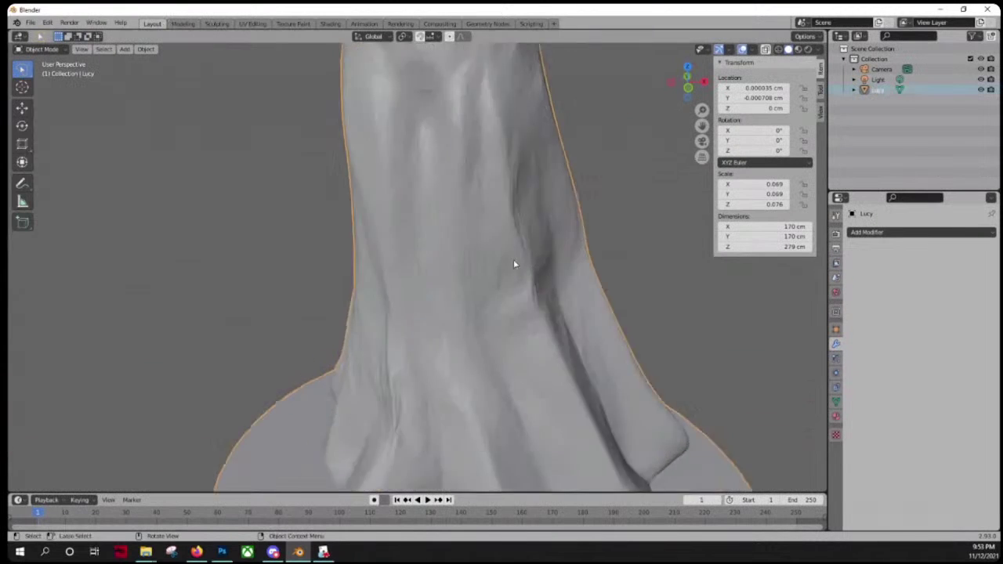
scroll(512, 264, "down", 6)
middle_click_drag(509, 287, 462, 236)
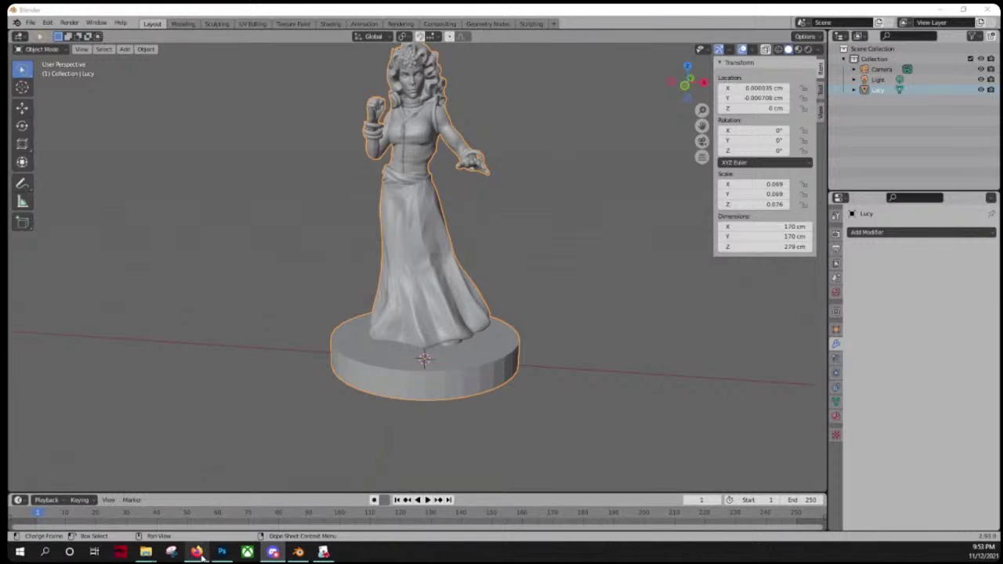
mouse_move(197, 552)
scroll(235, 380, "up", 1)
scroll(223, 382, "down", 1)
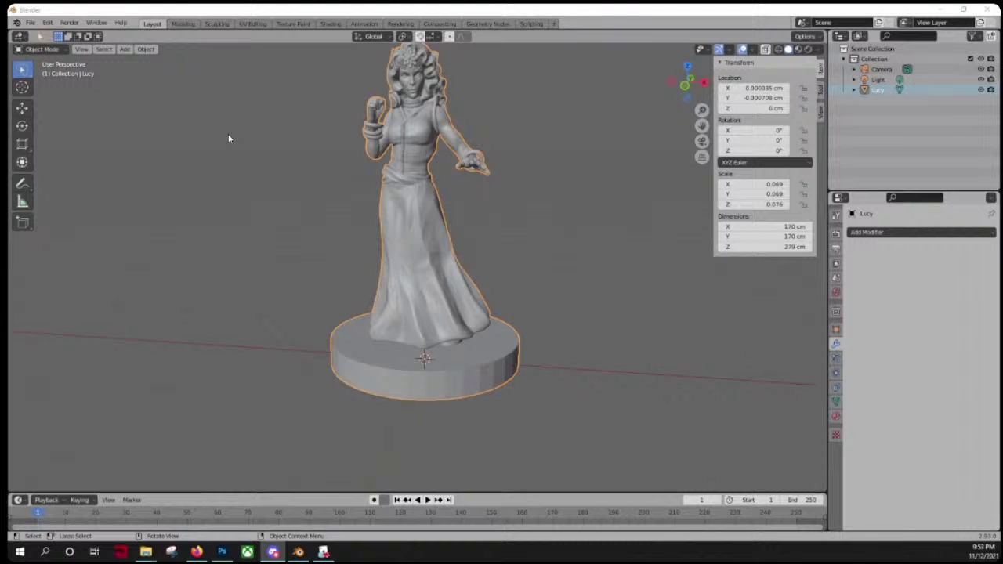
left_click(464, 228)
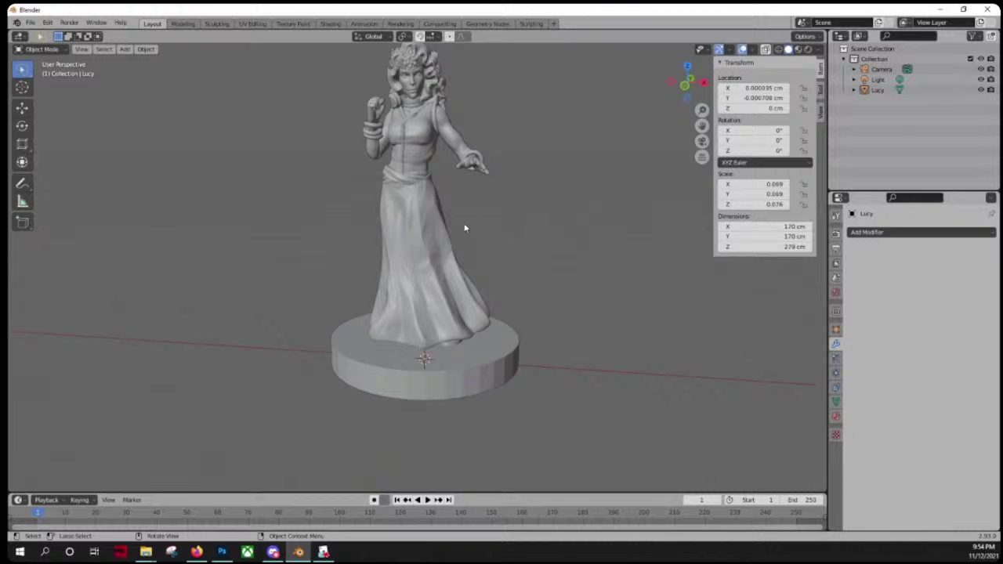
scroll(436, 237, "up", 2)
left_click(432, 236)
middle_click_drag(432, 236, 364, 176)
middle_click_drag(335, 140, 319, 187)
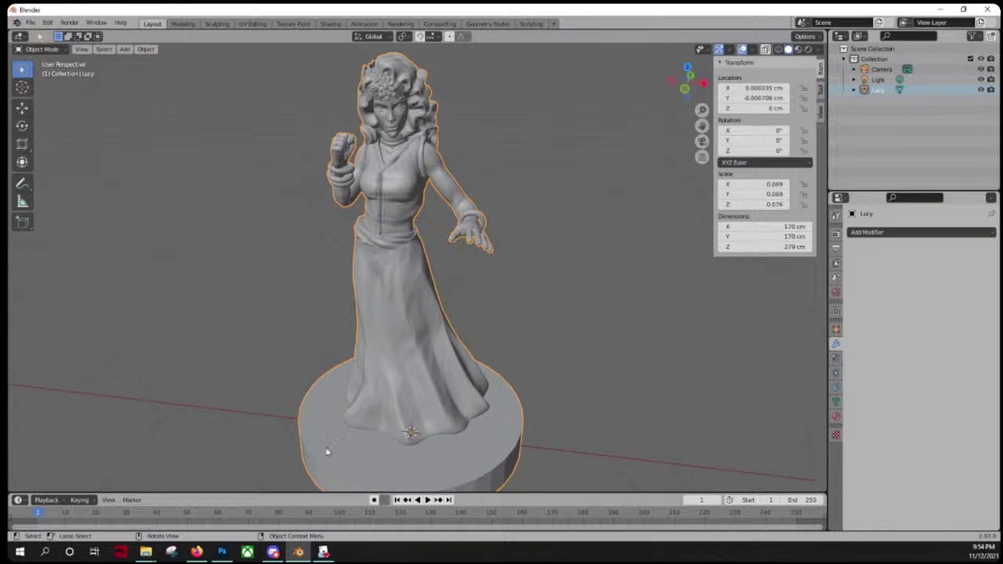
scroll(226, 415, "down", 2)
scroll(226, 415, "up", 3)
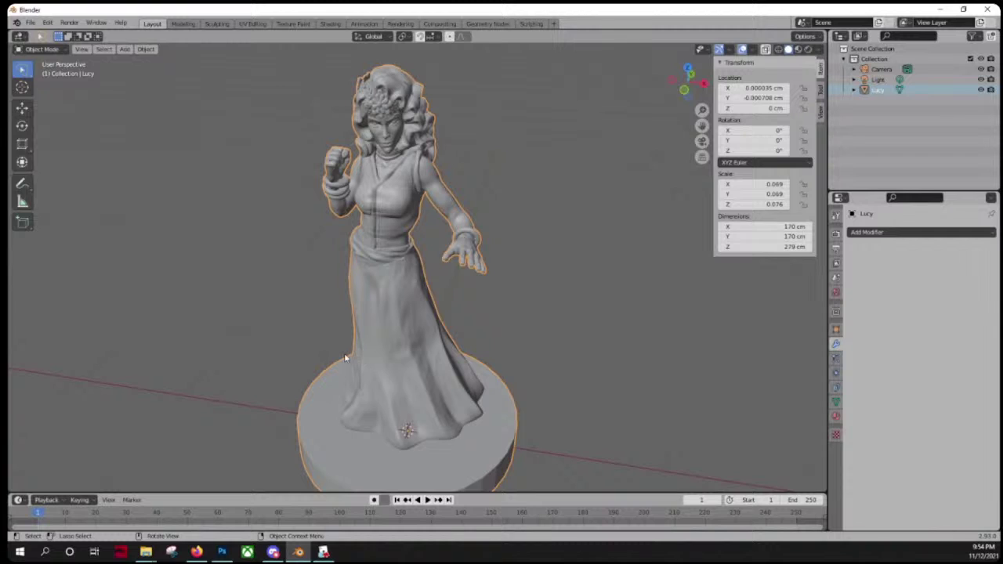
left_click(468, 329)
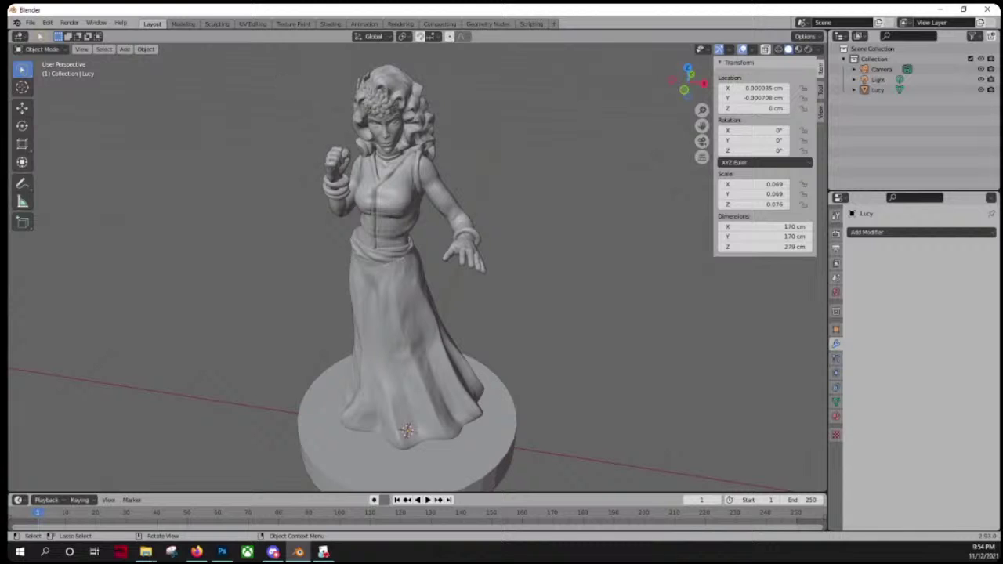
scroll(396, 251, "down", 3)
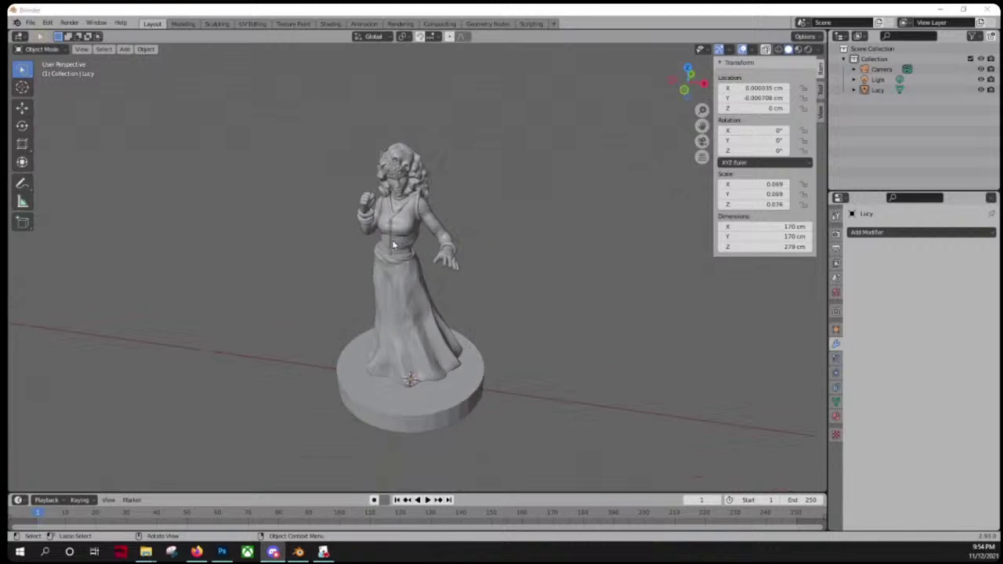
scroll(386, 272, "up", 4)
left_click(385, 275)
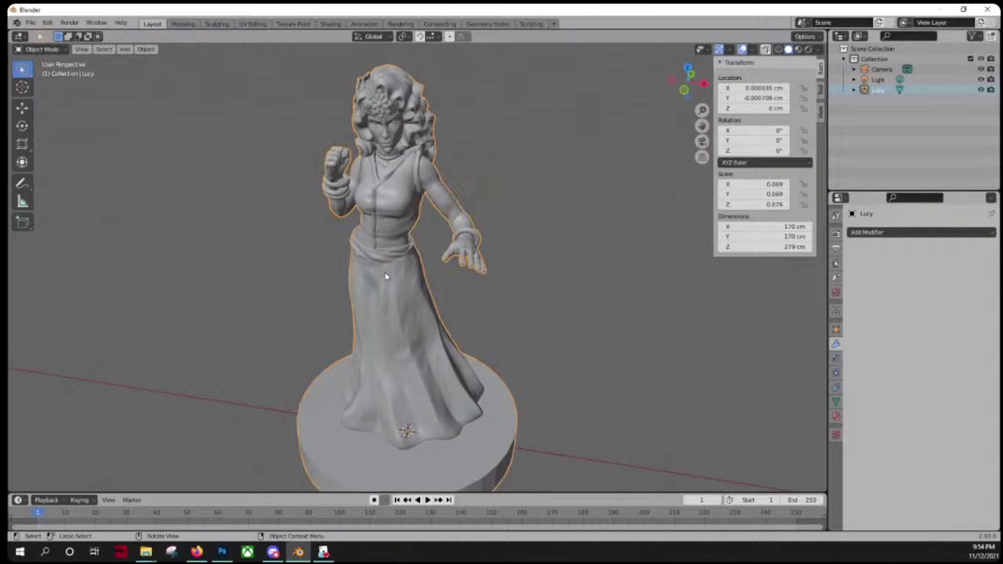
left_click(300, 282)
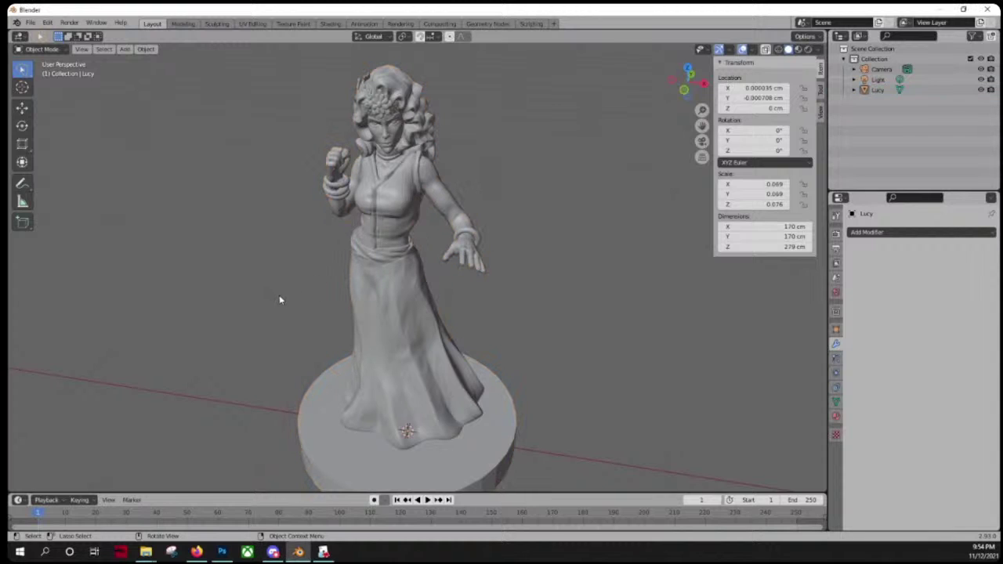